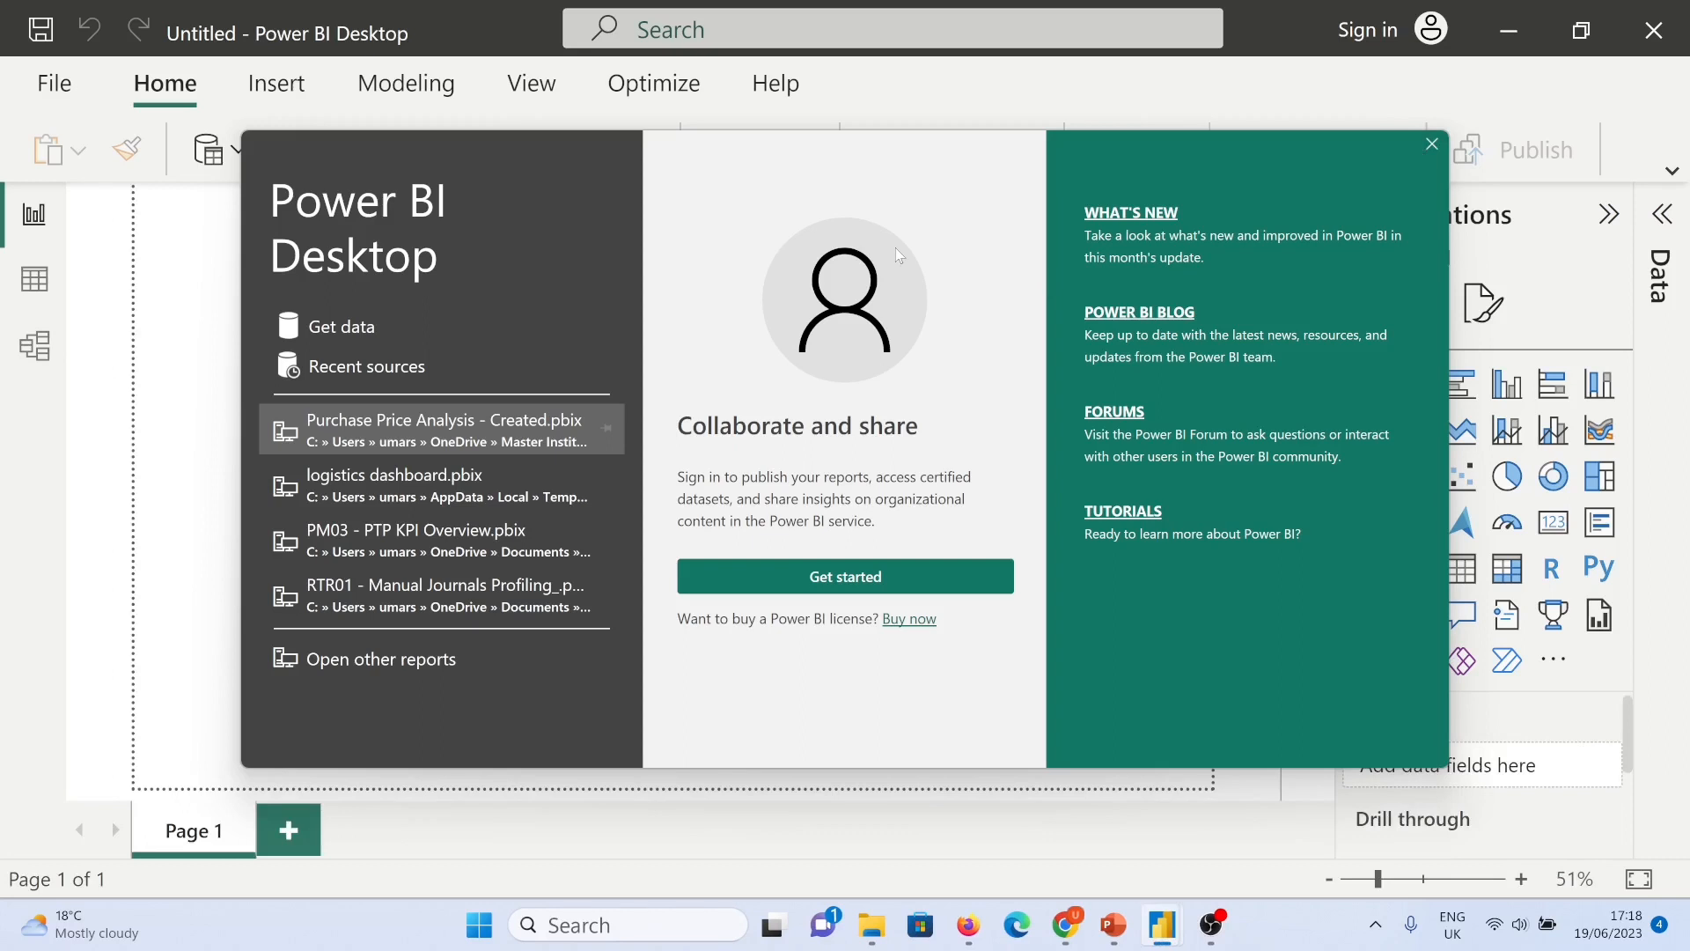
Step: Close the start-up window to reach the blank report and look briefly at the PowerPoint presentation
click(1432, 145)
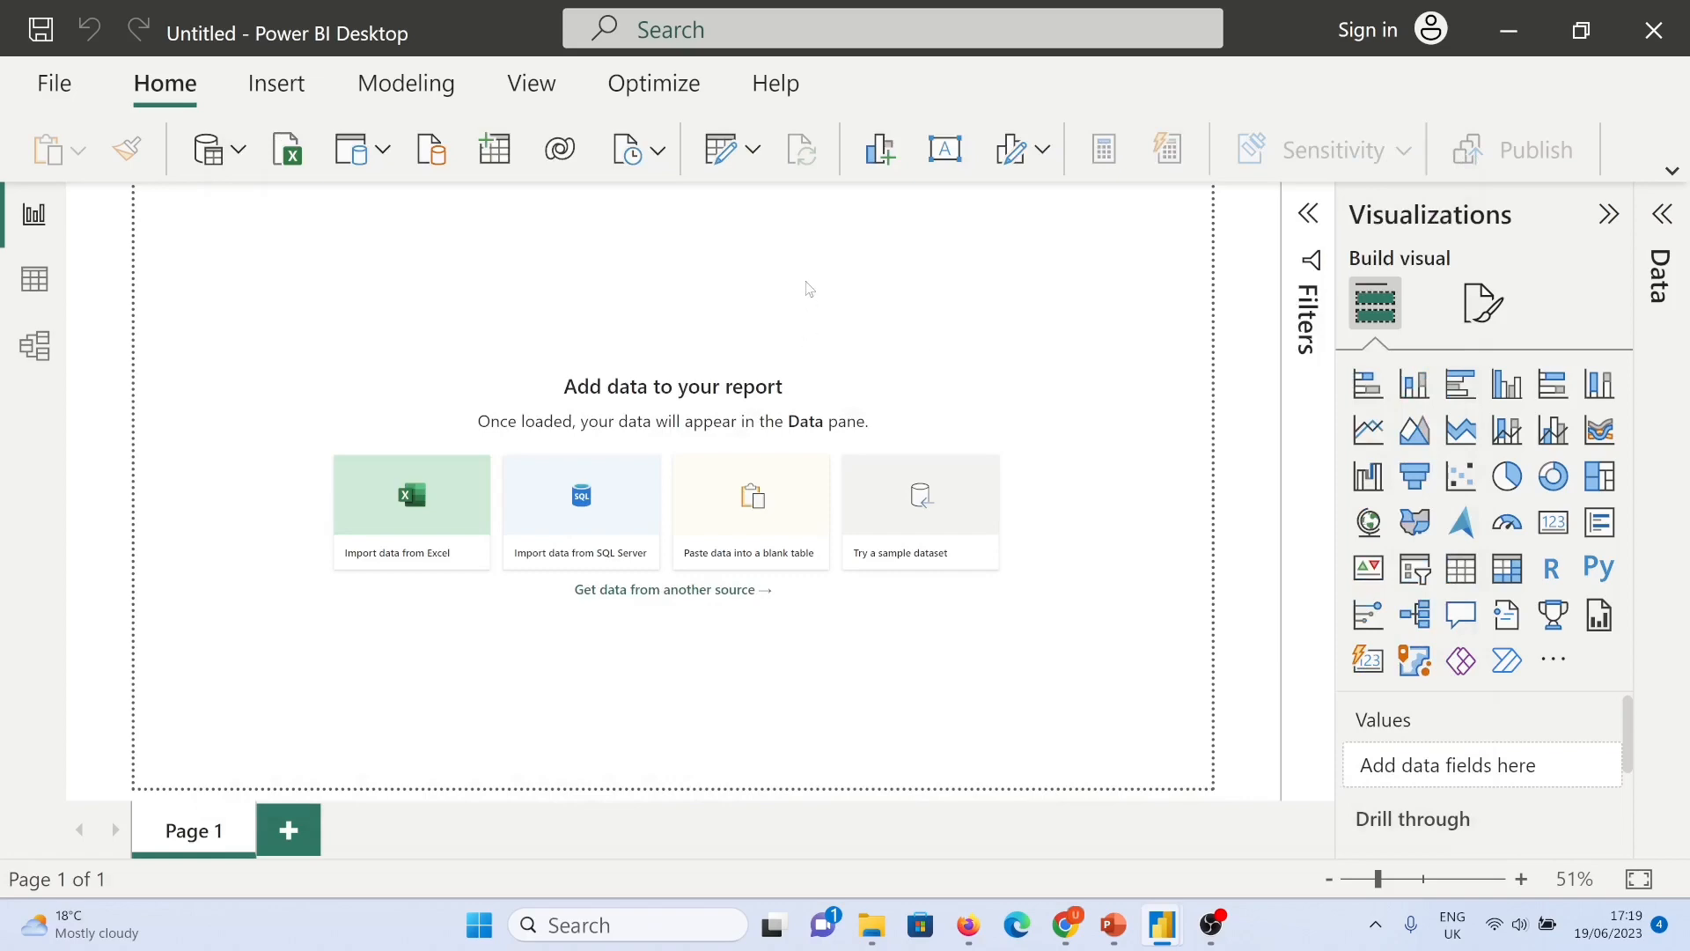
key(alt+Tab)
key(alt+Tab)
click(1111, 924)
key(alt+Tab)
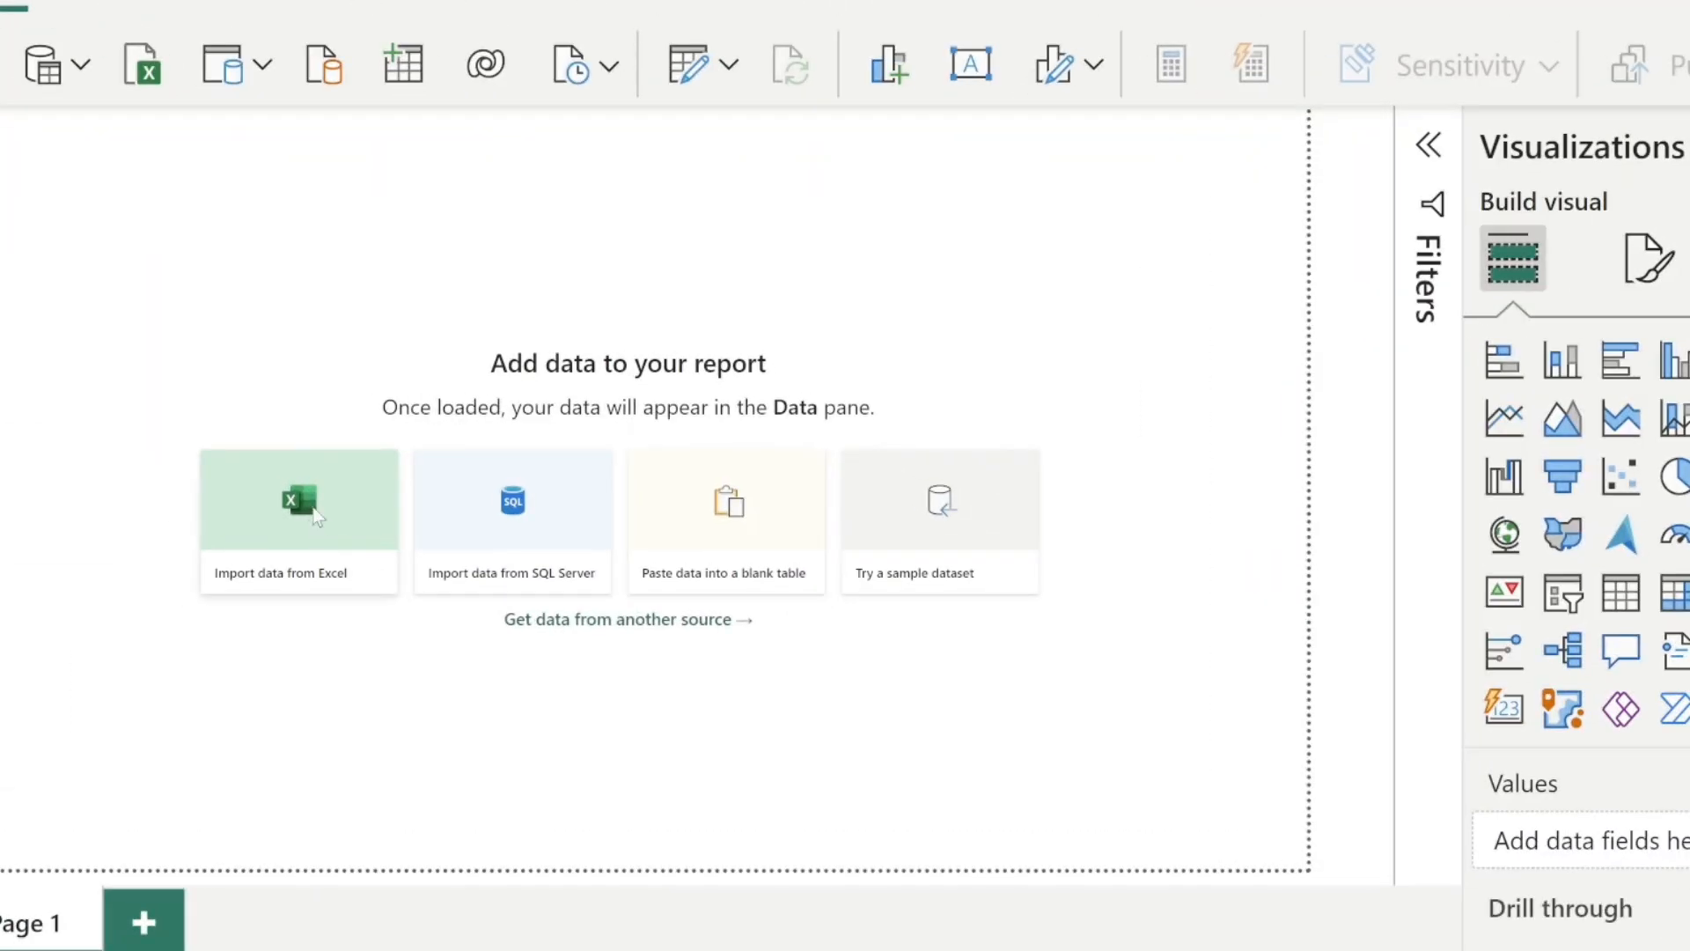
Step: Import the Power BI - Rawdata sheet from the Excel workbook Power BI - Rawdata for transformation in Power Query
click(315, 516)
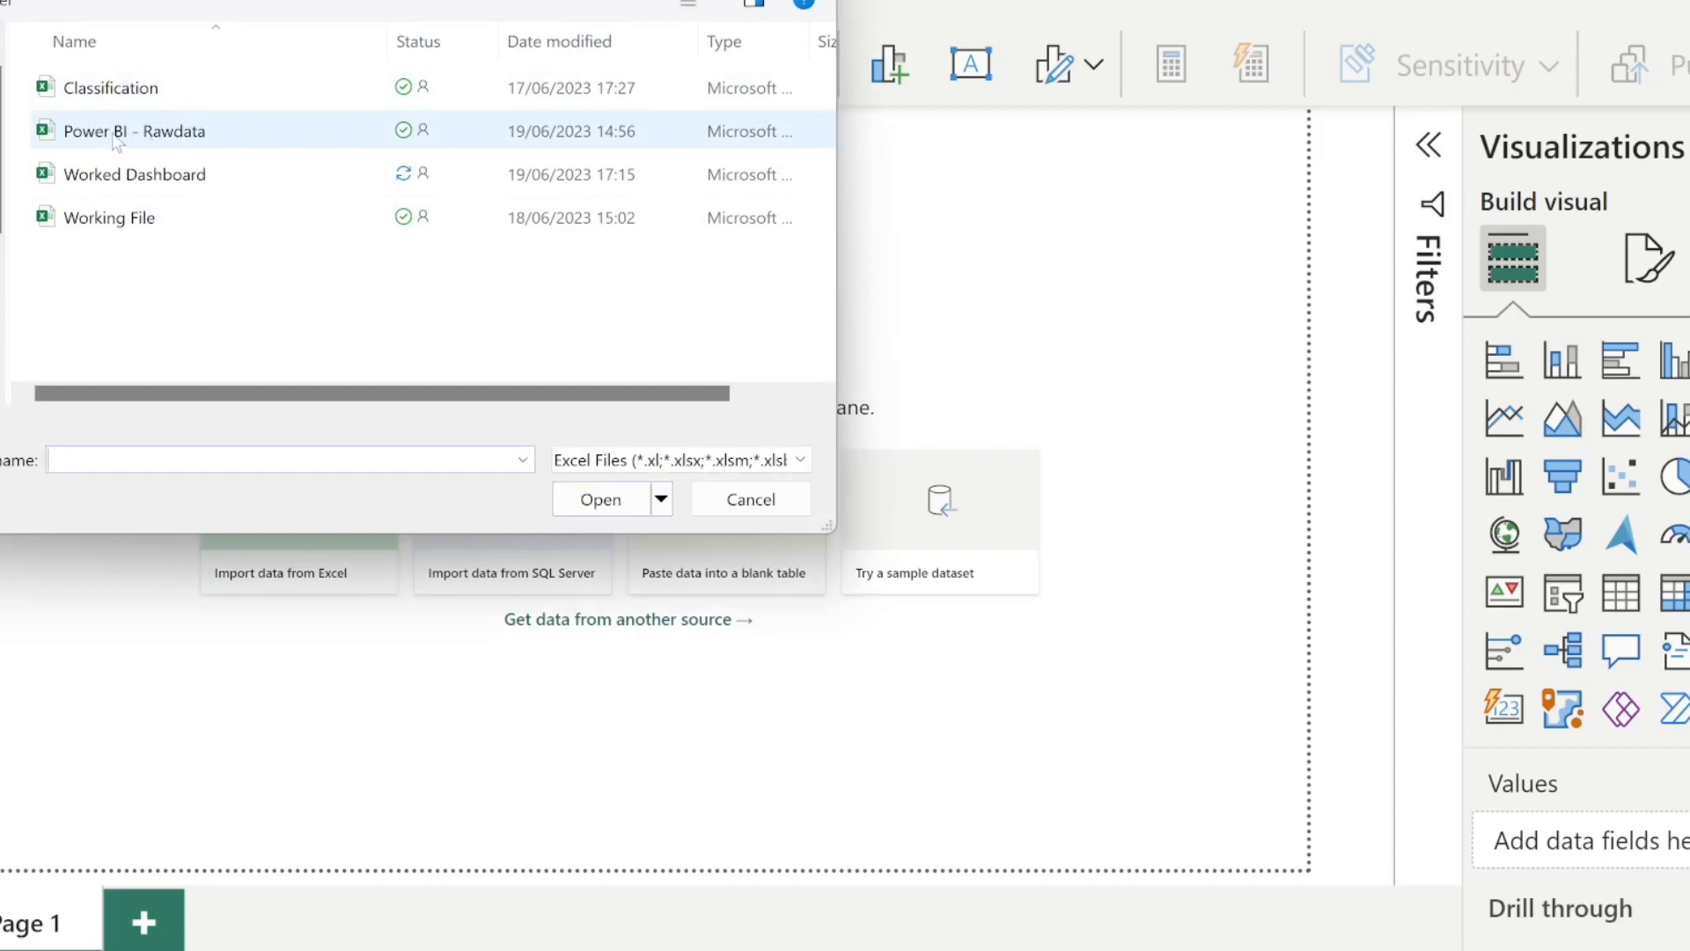
click(168, 134)
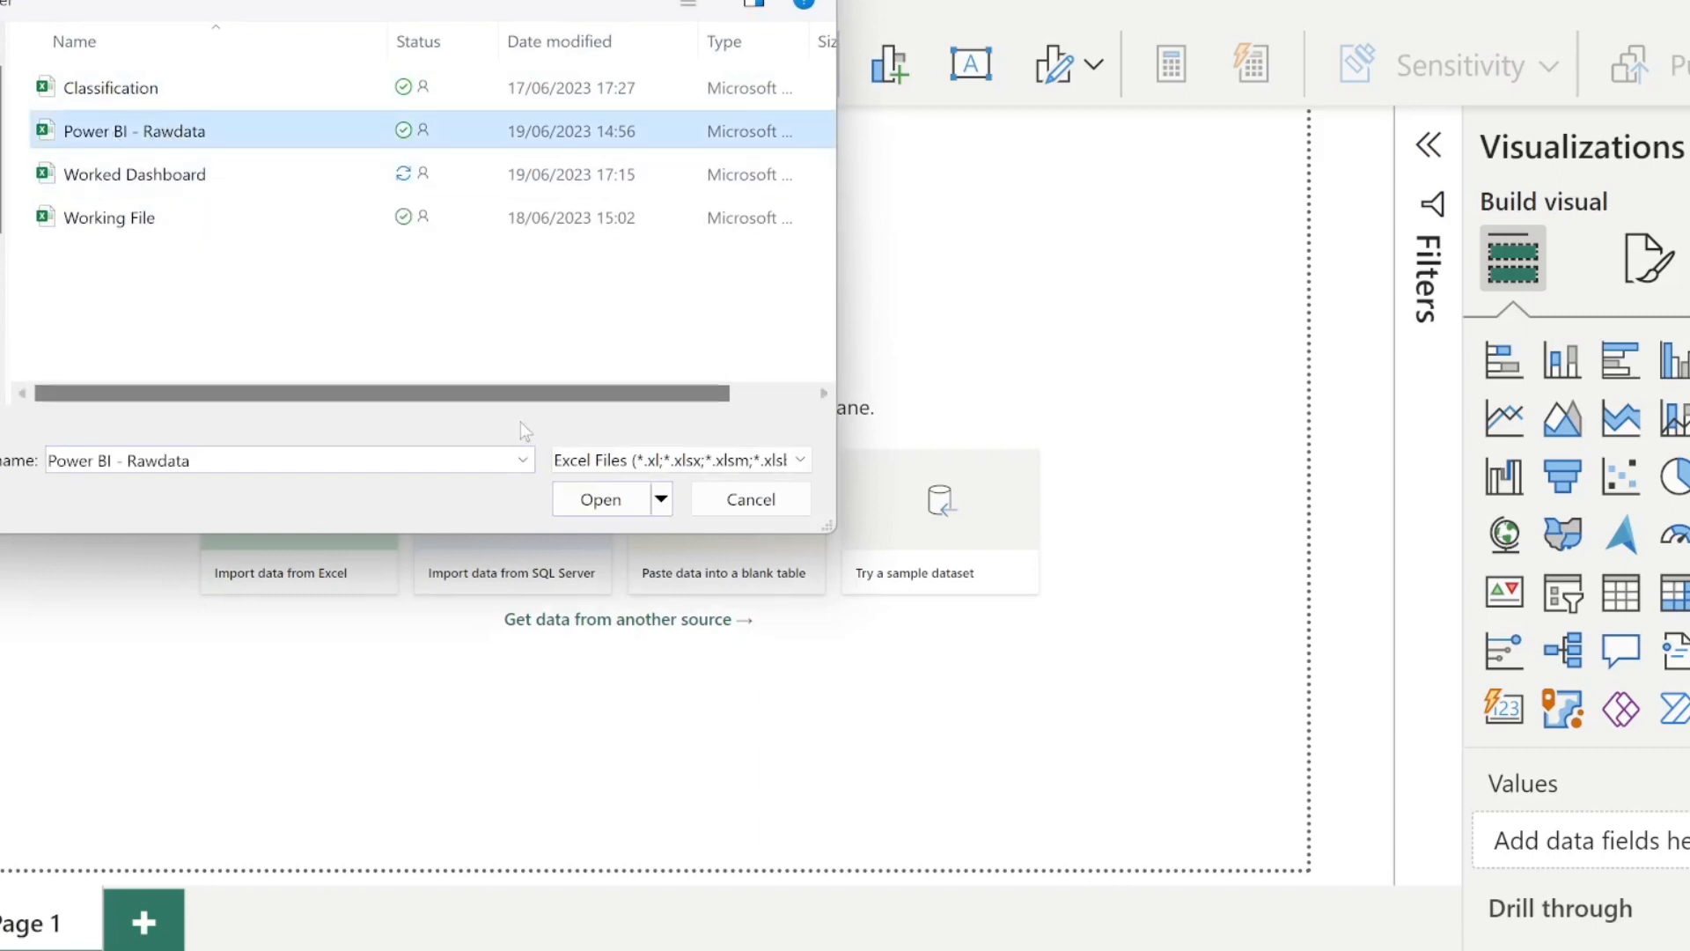
click(598, 500)
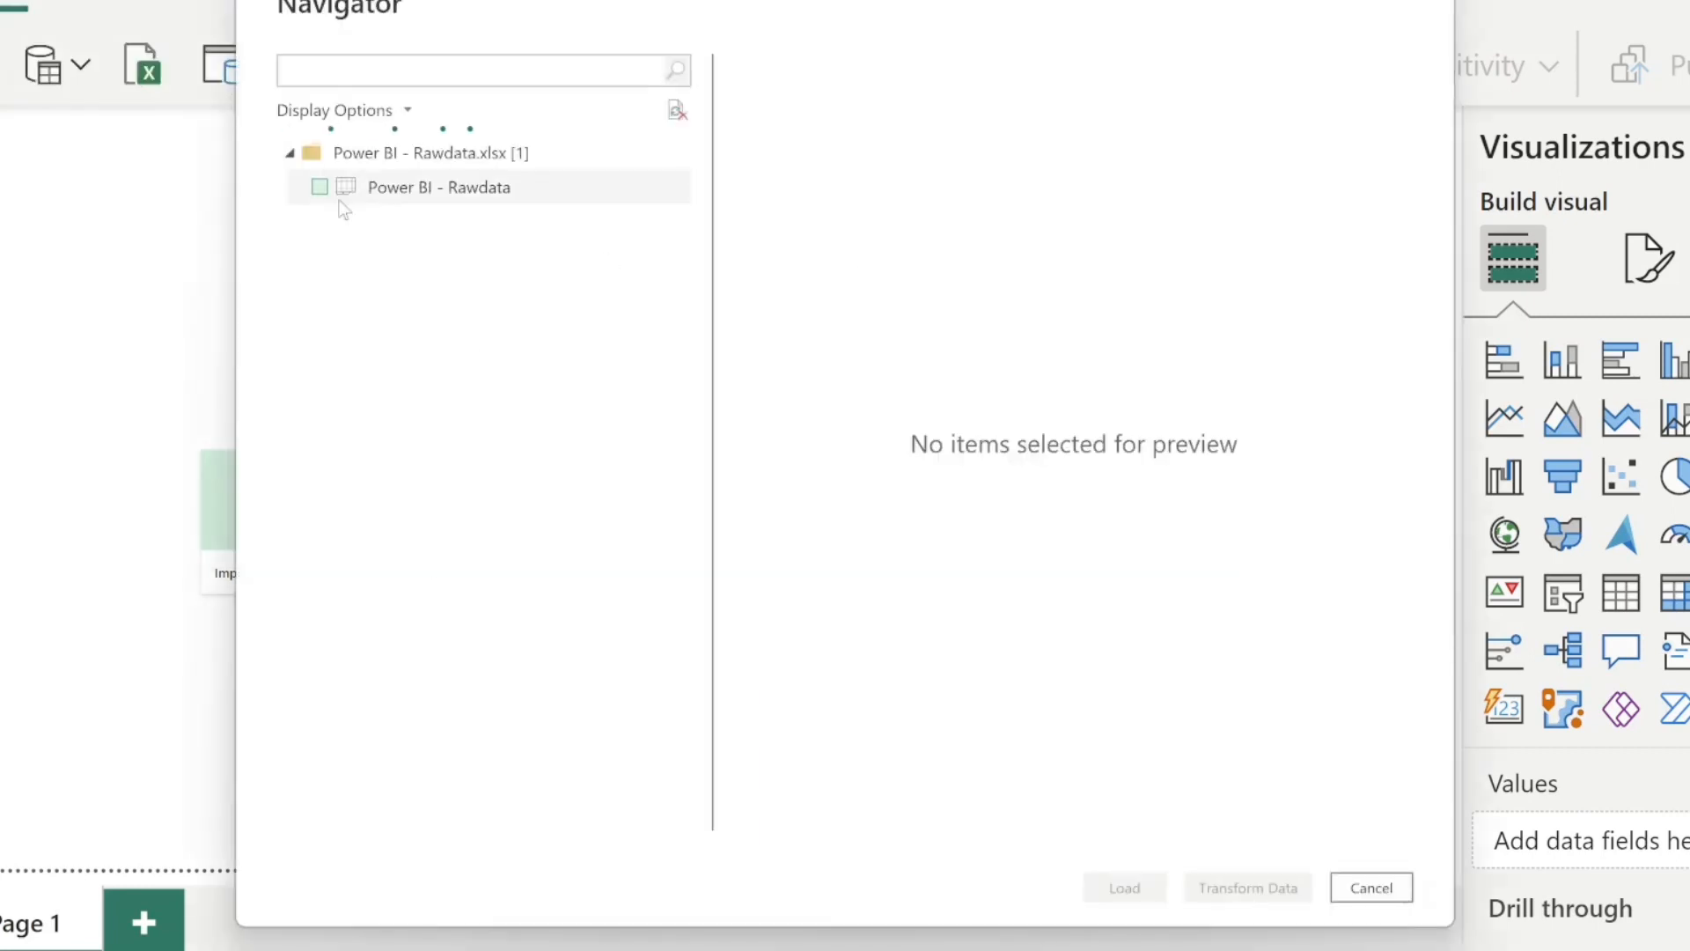
click(319, 187)
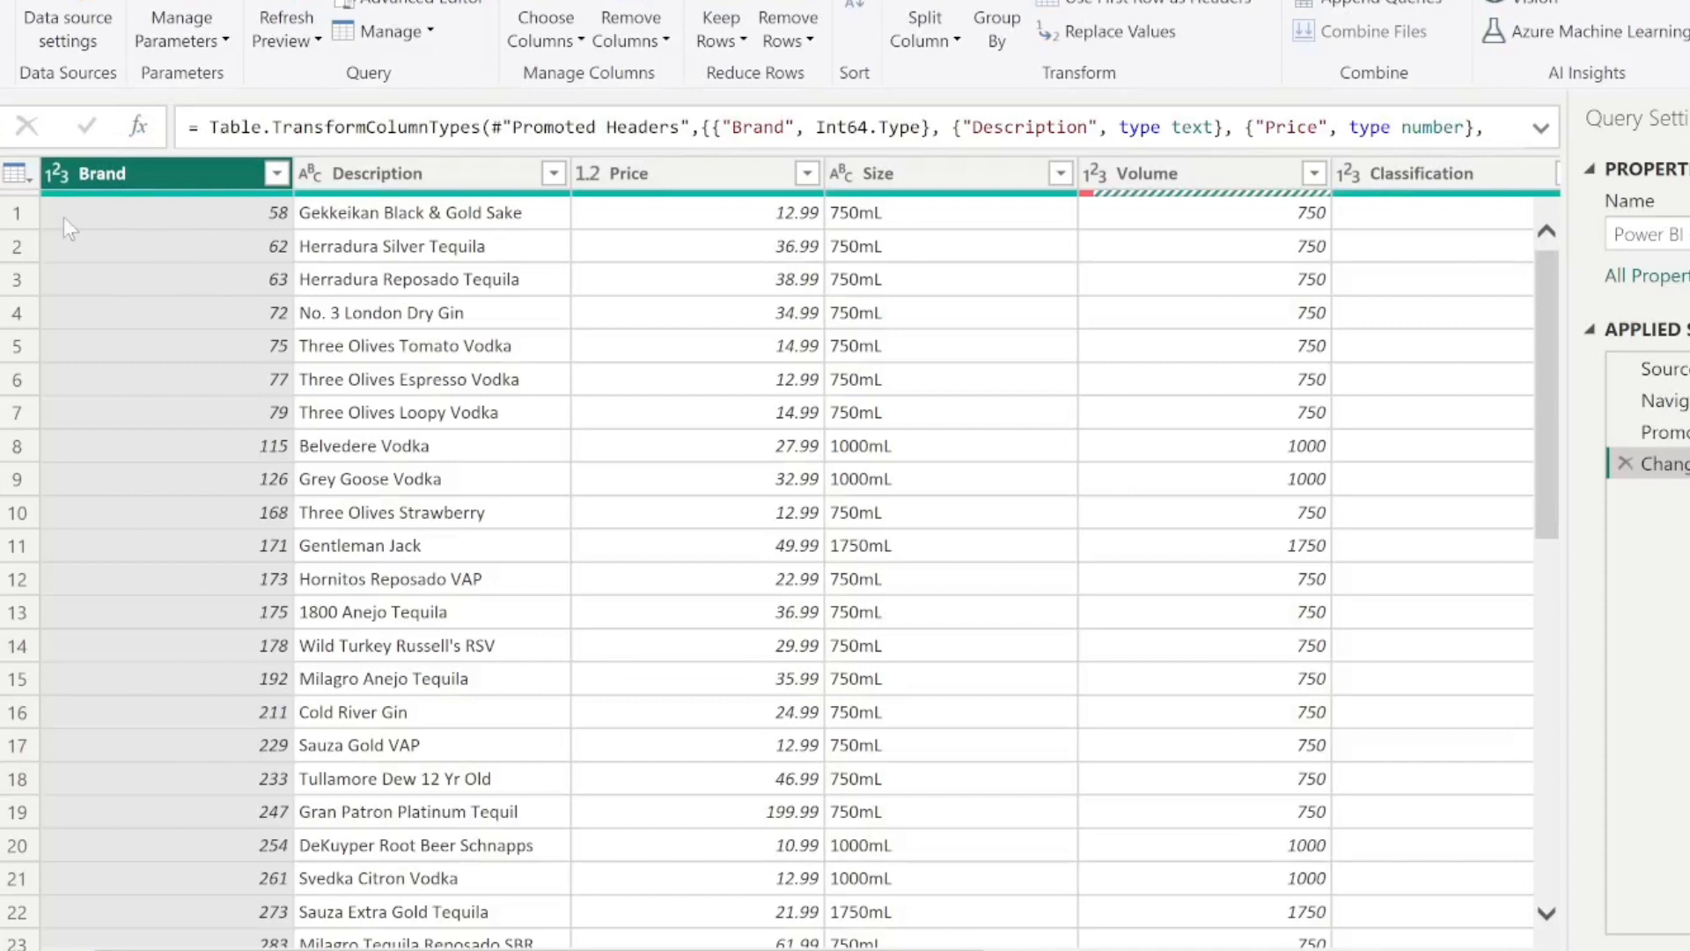
Step: Change the data type of the Brand and Volume columns to Text, replacing the current type conversion
click(54, 176)
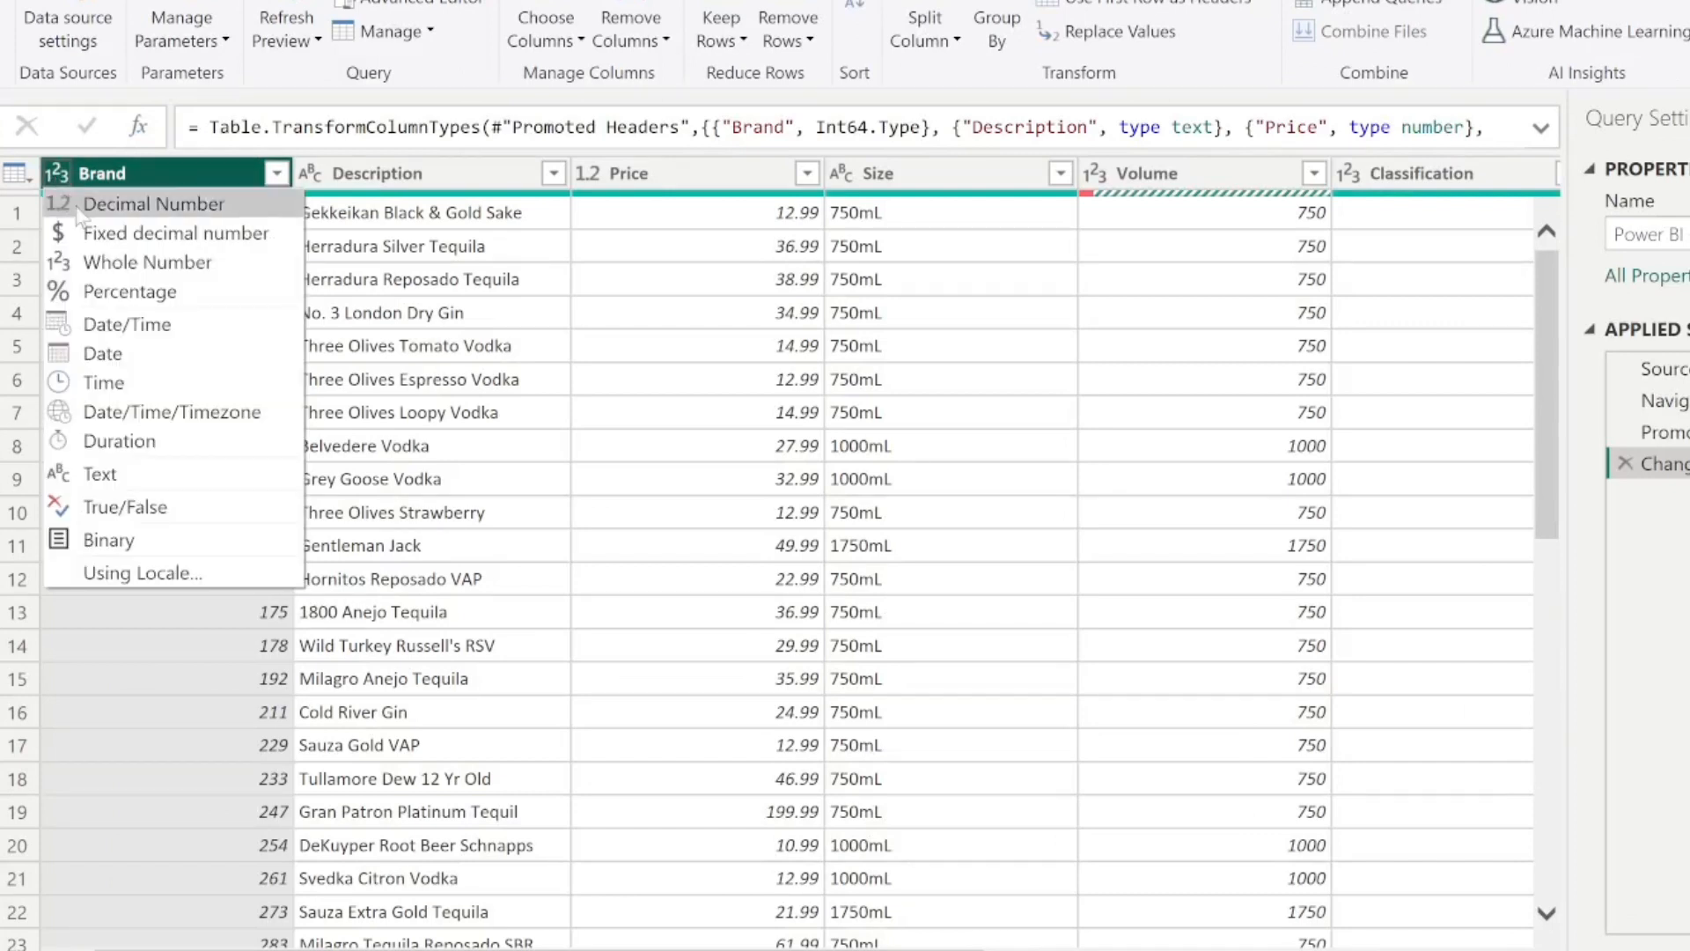
click(122, 477)
key(Return)
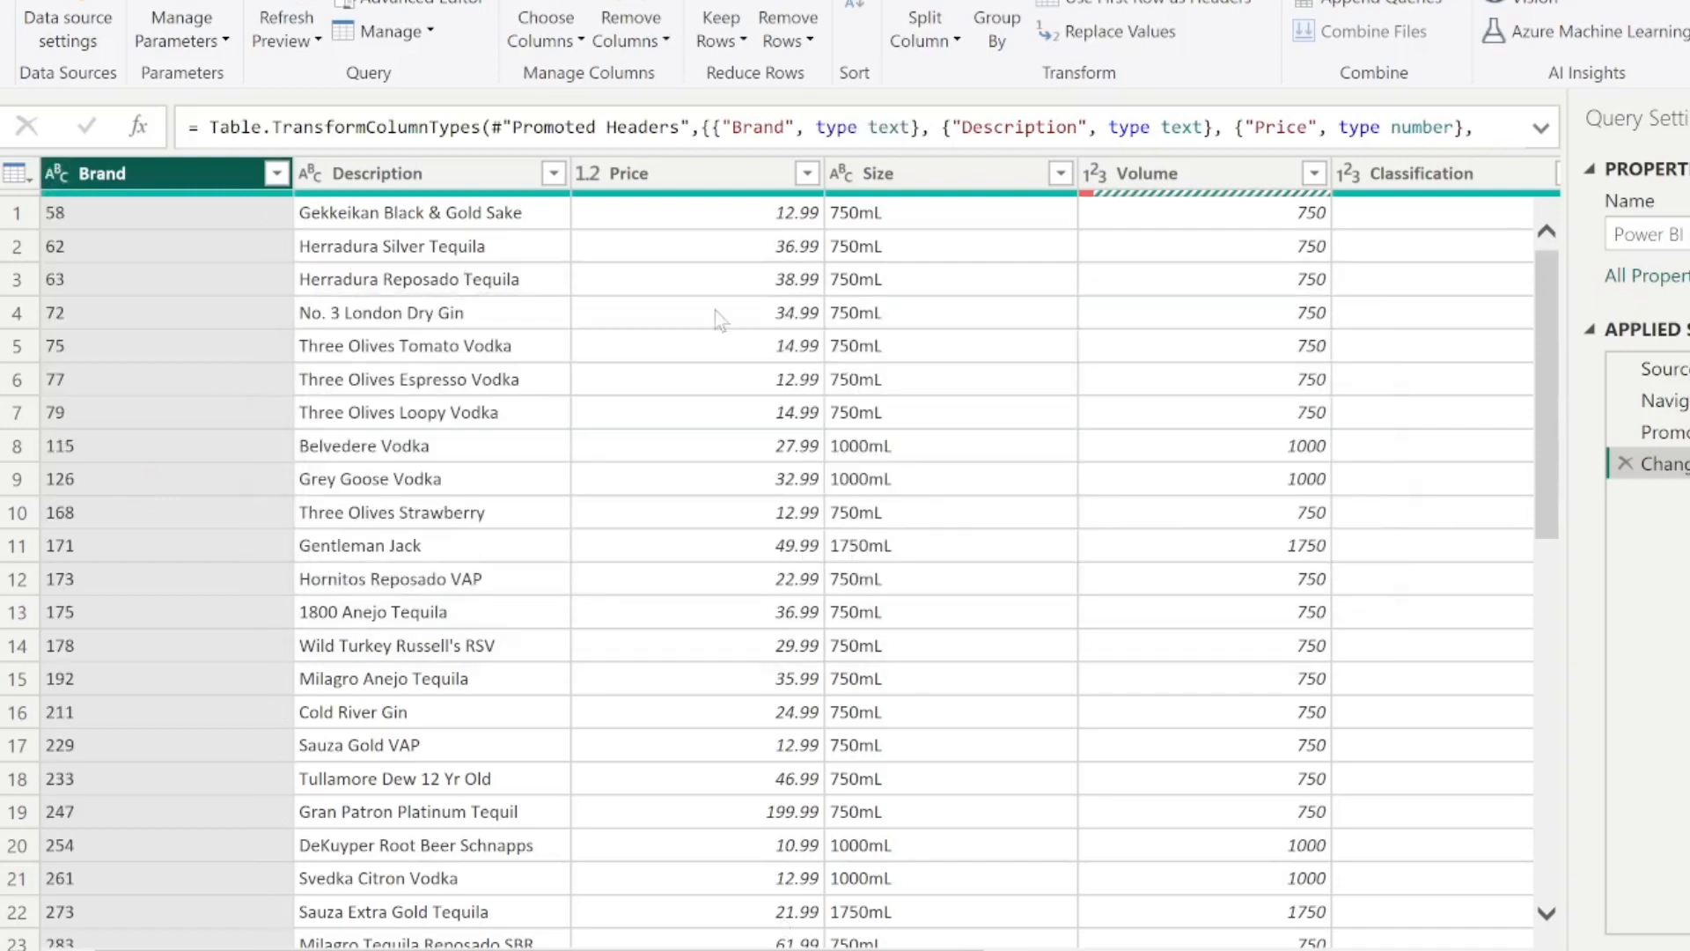
click(1095, 173)
click(1180, 473)
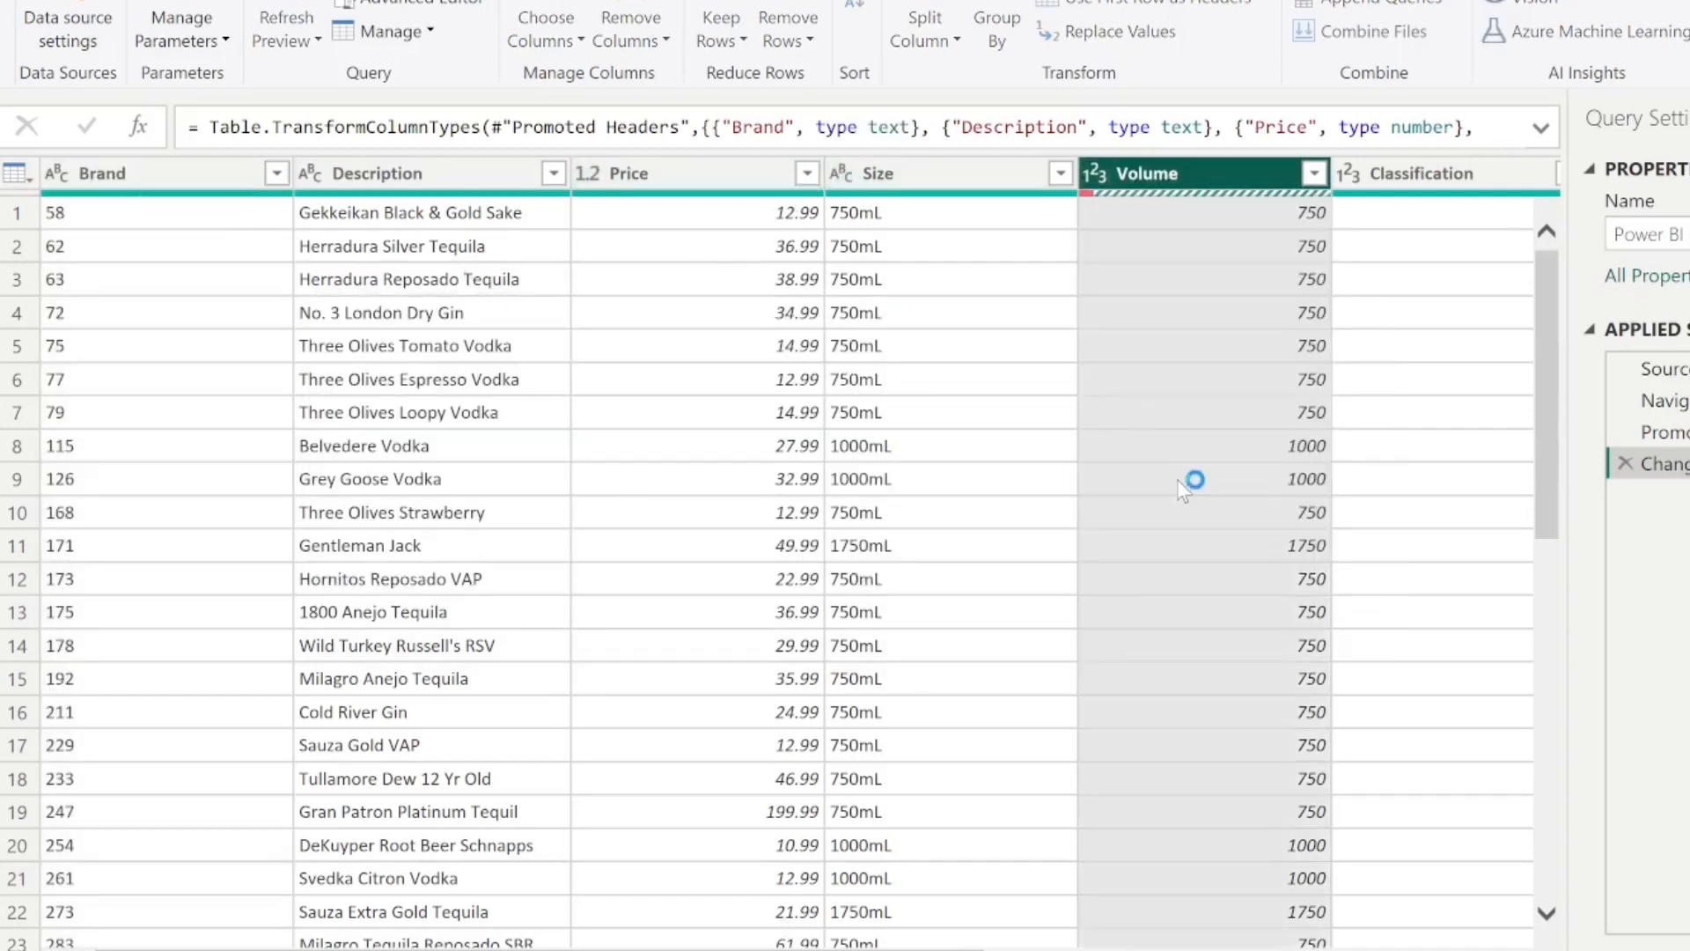
key(Return)
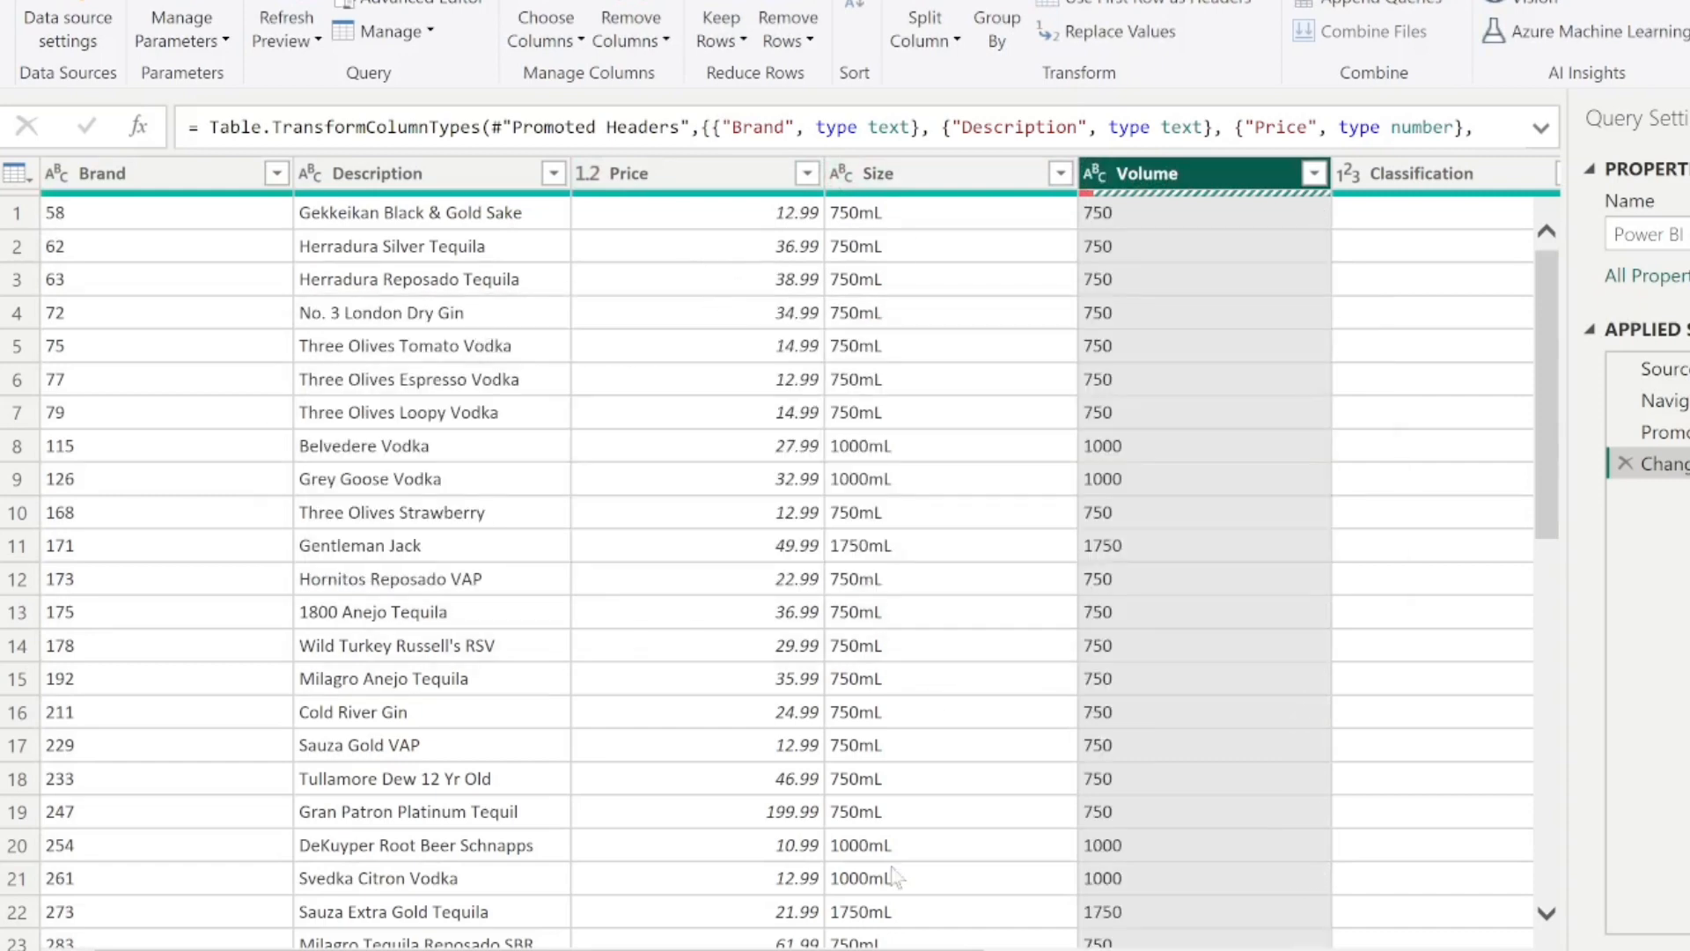
Step: Change the data type of the Classification and VendorNumber columns to Text
scroll(852, 440, right, 5)
click(851, 173)
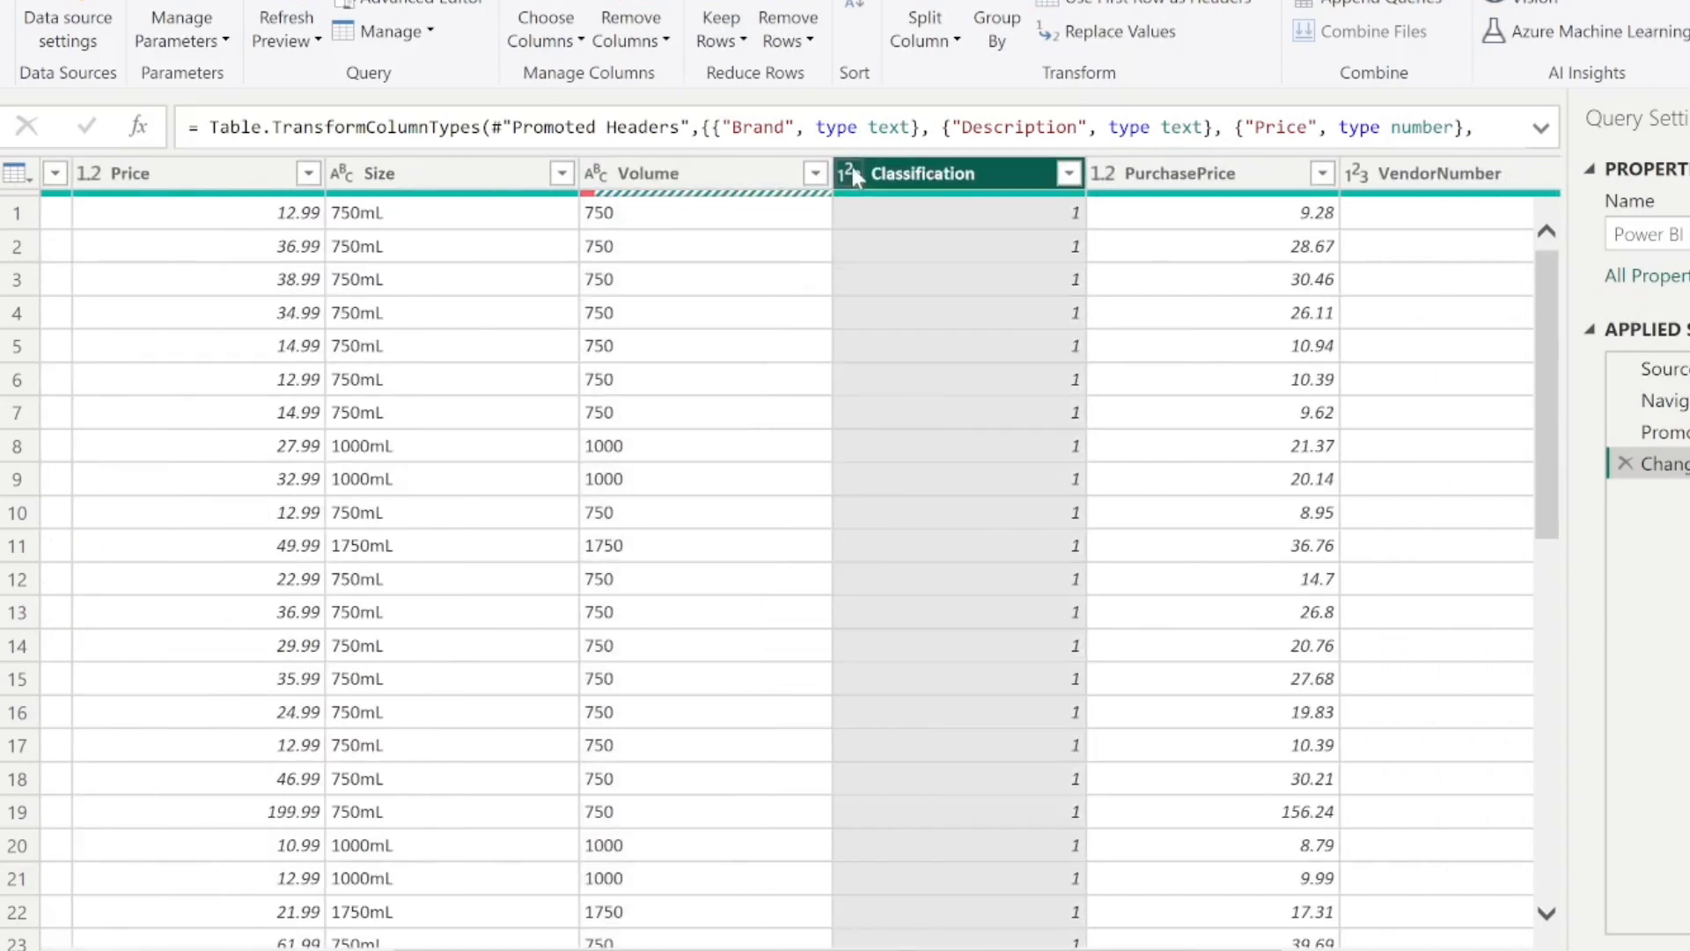
click(939, 473)
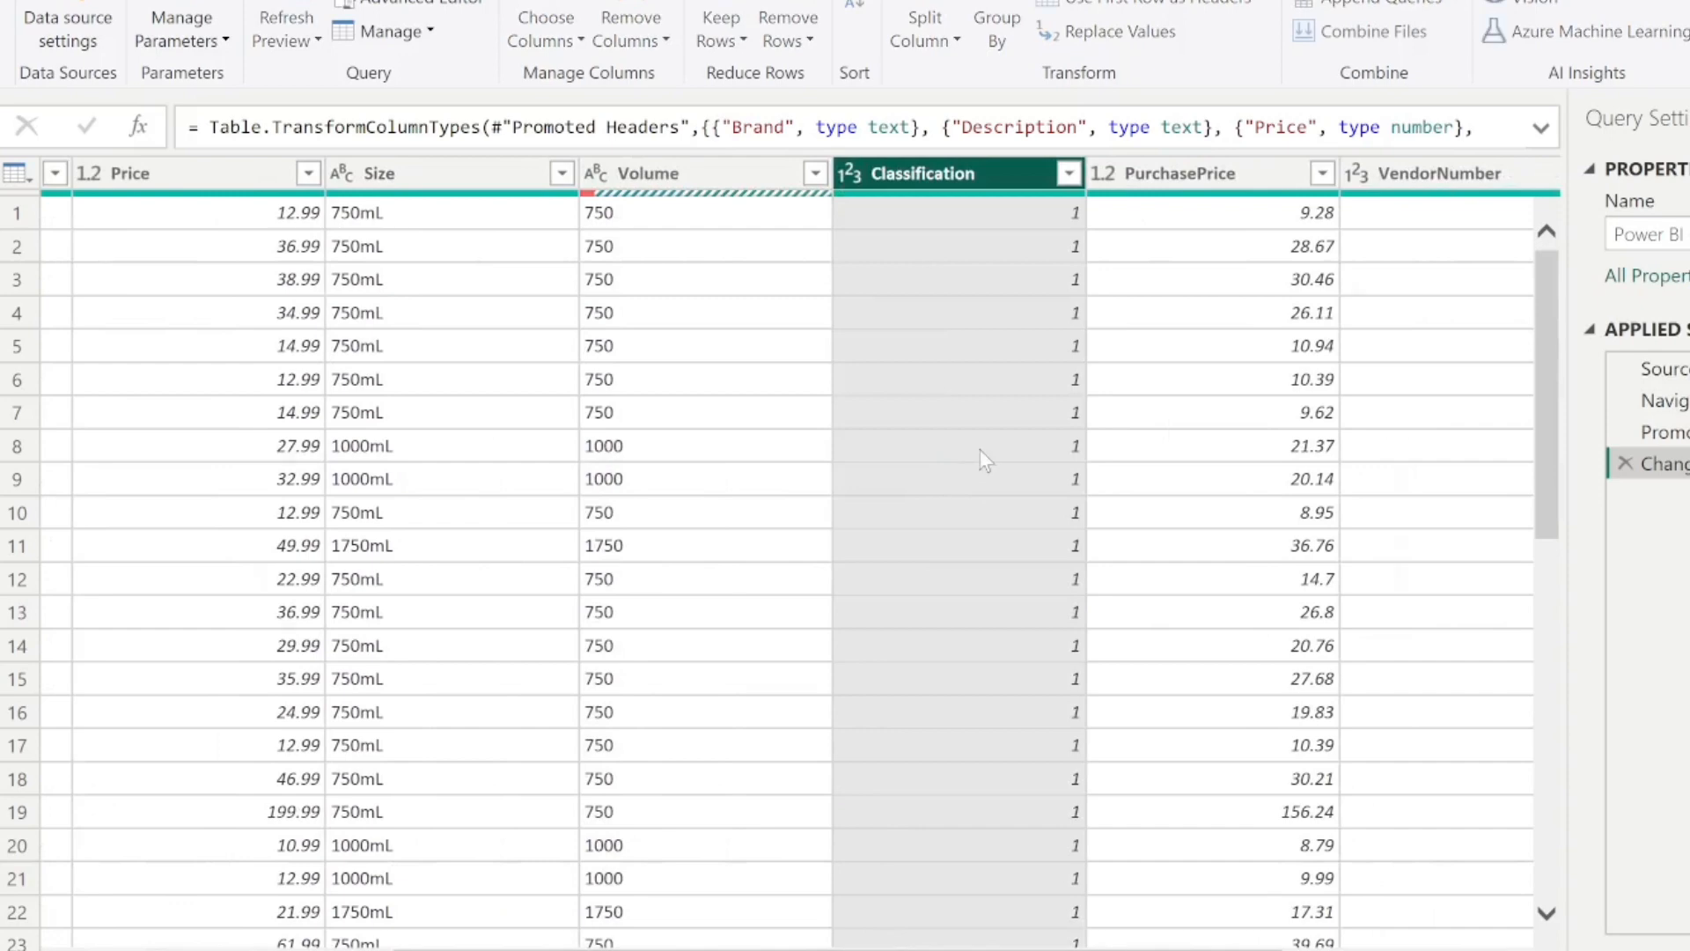
scroll(988, 457, right, 4)
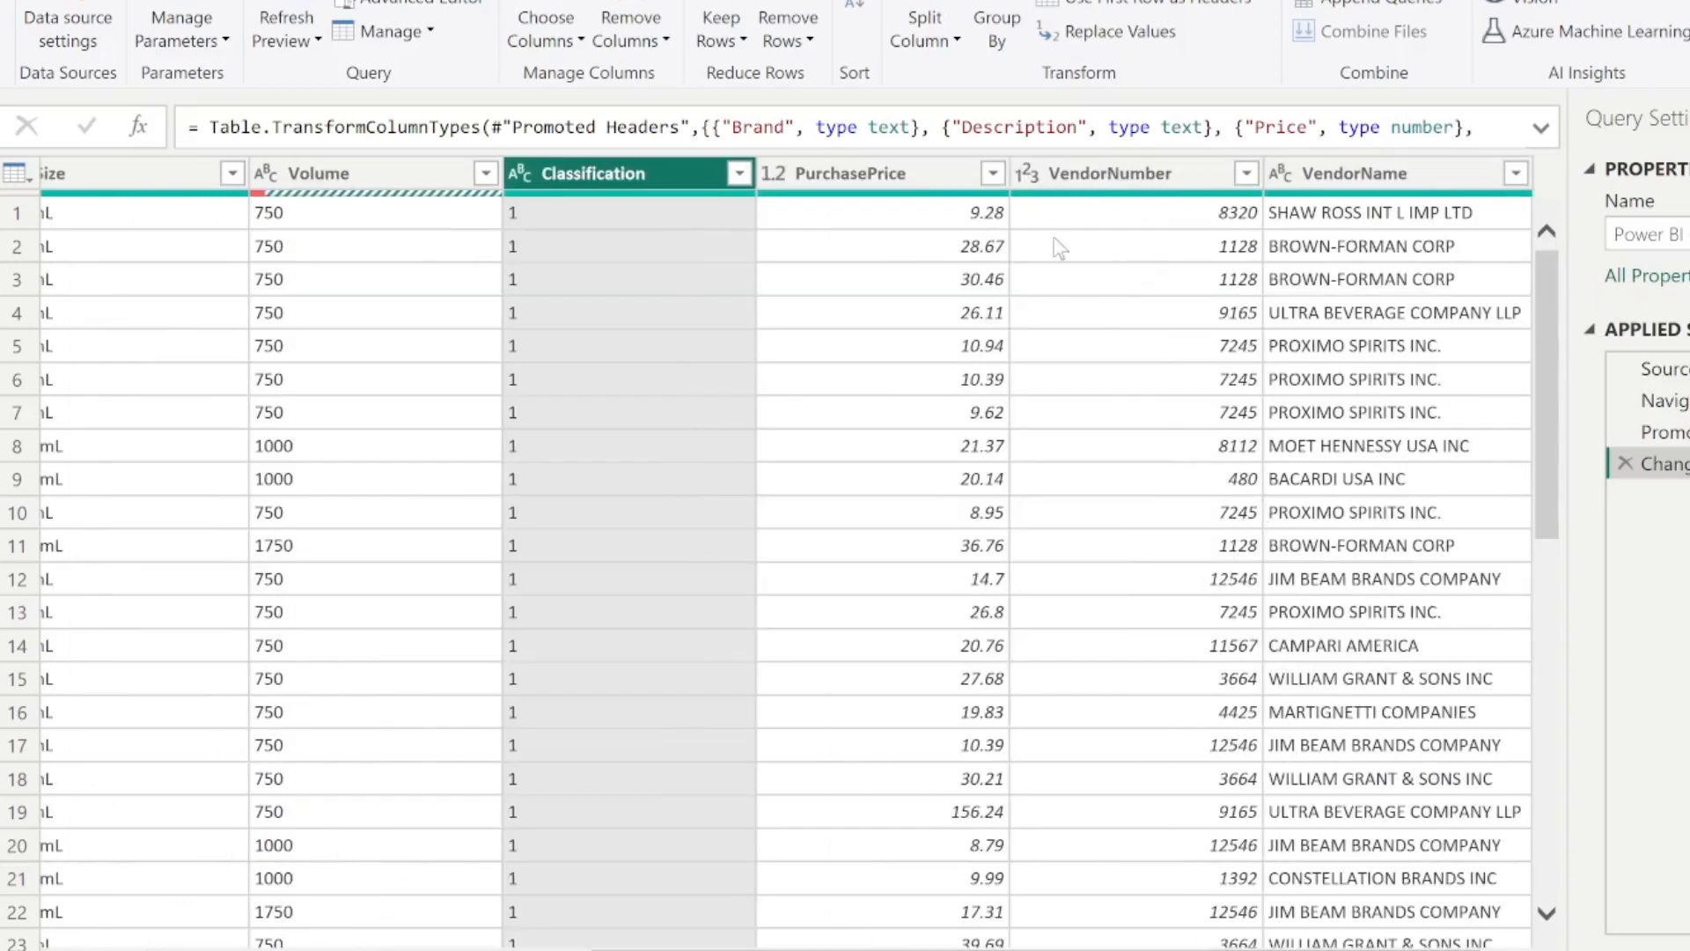
click(1026, 173)
click(1070, 473)
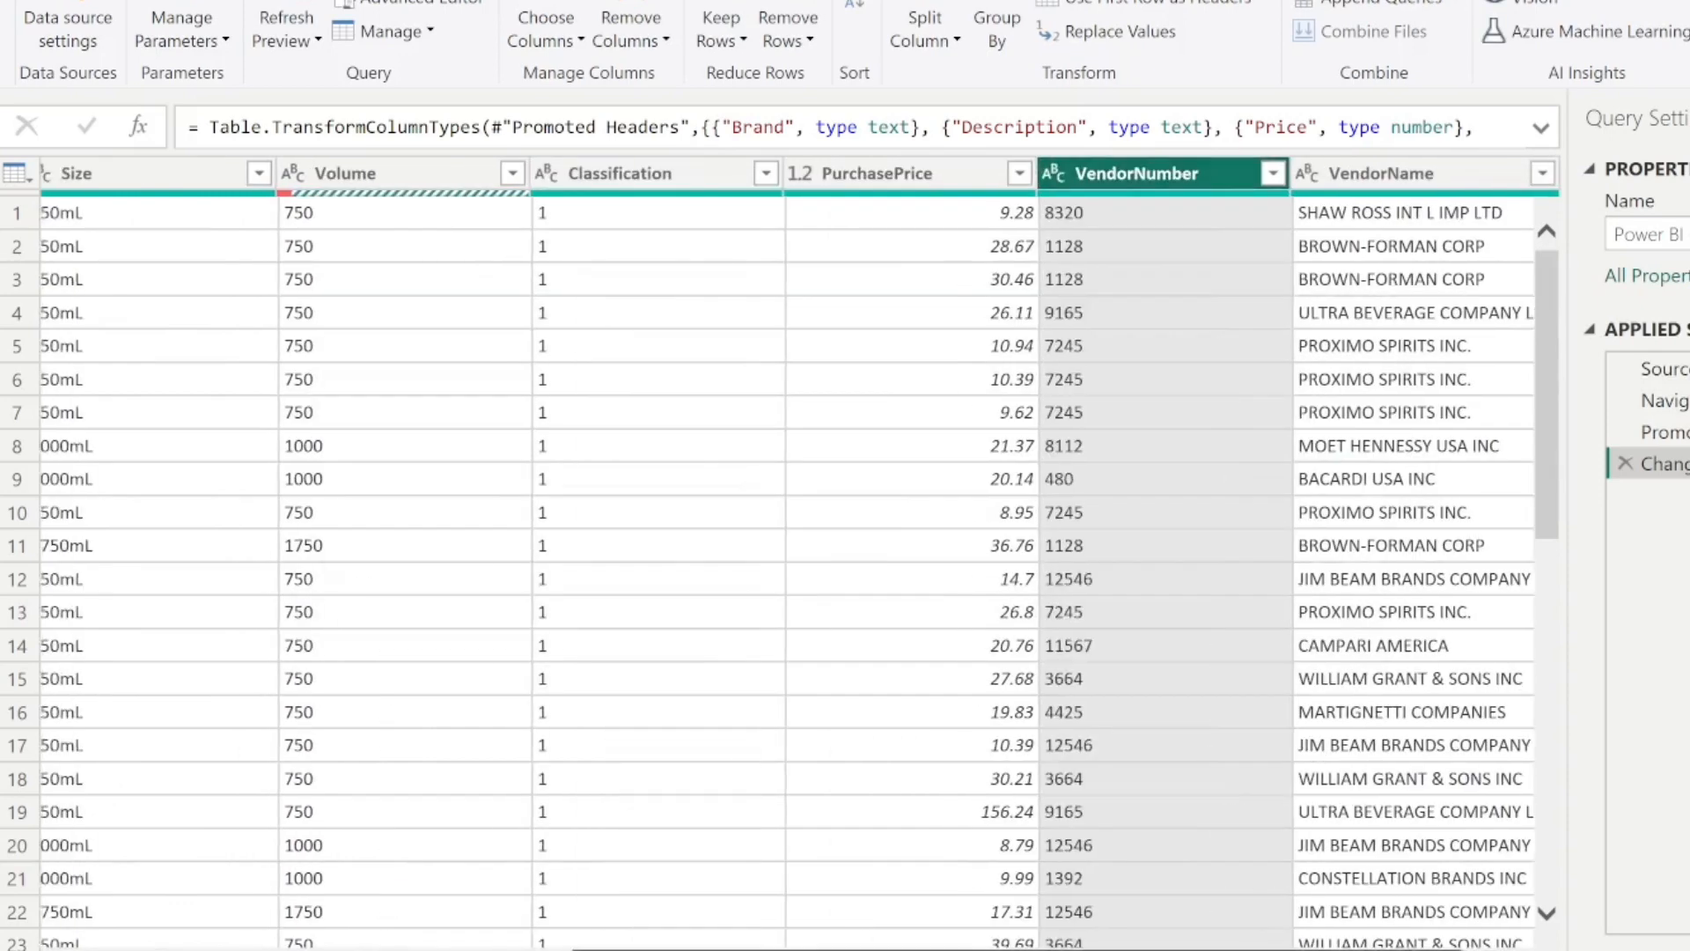
Step: Apply the column type changes to the Power BI - Rawdata query and close the Power Query Editor
scroll(1070, 473, left, 7)
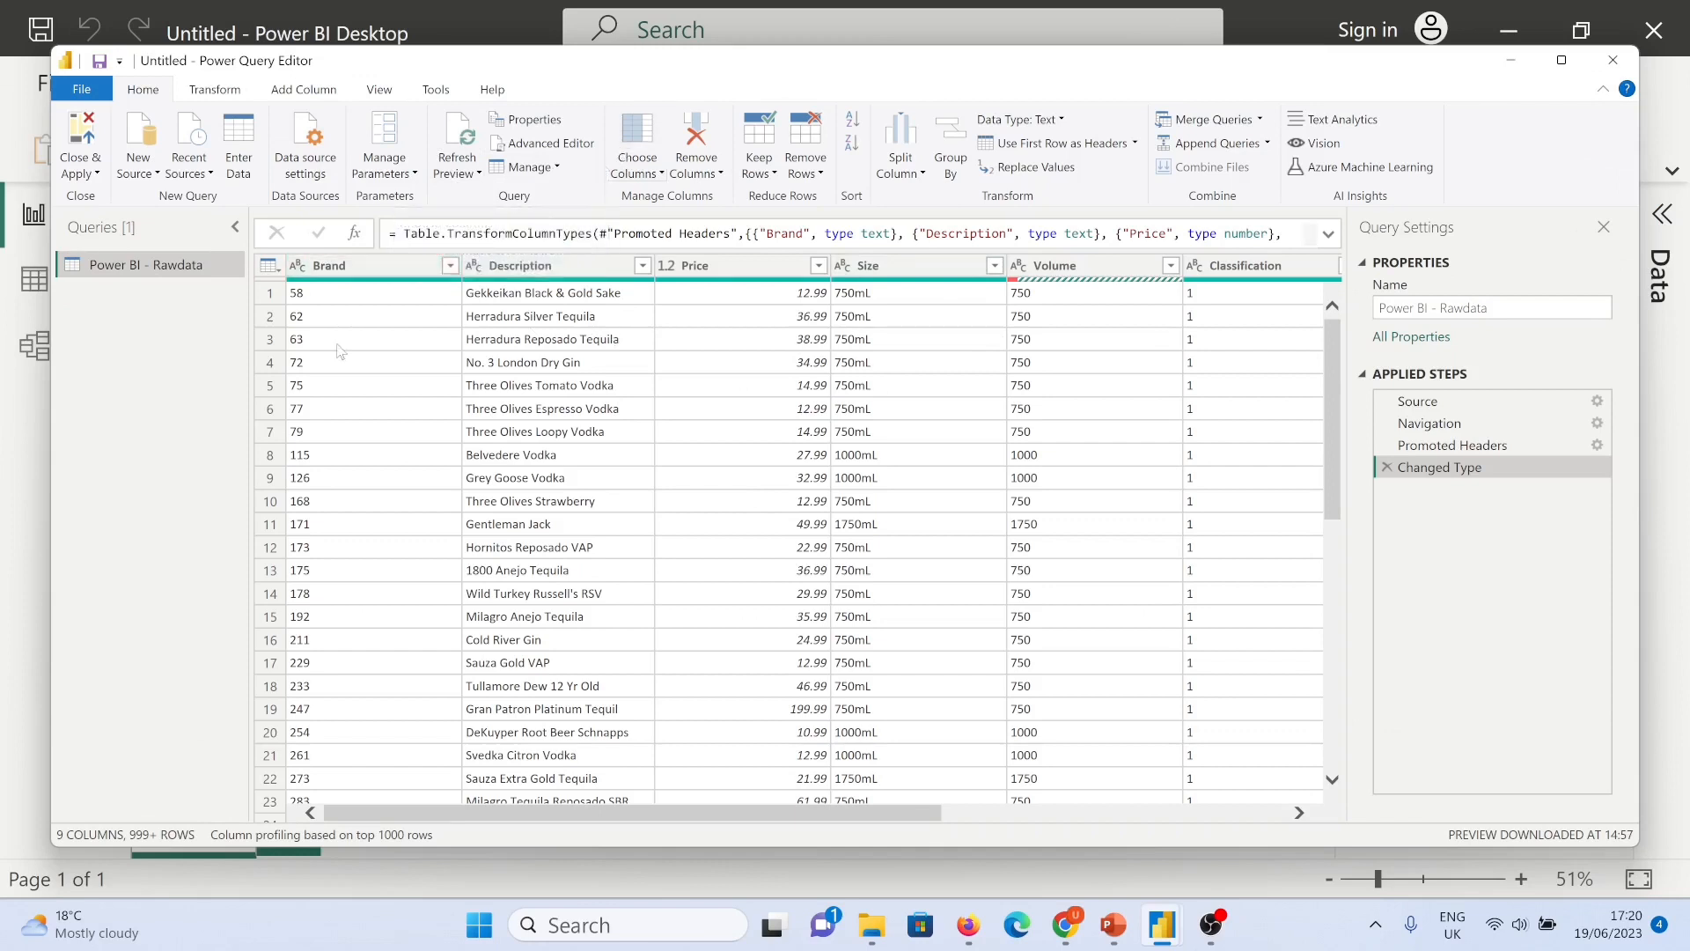
click(97, 174)
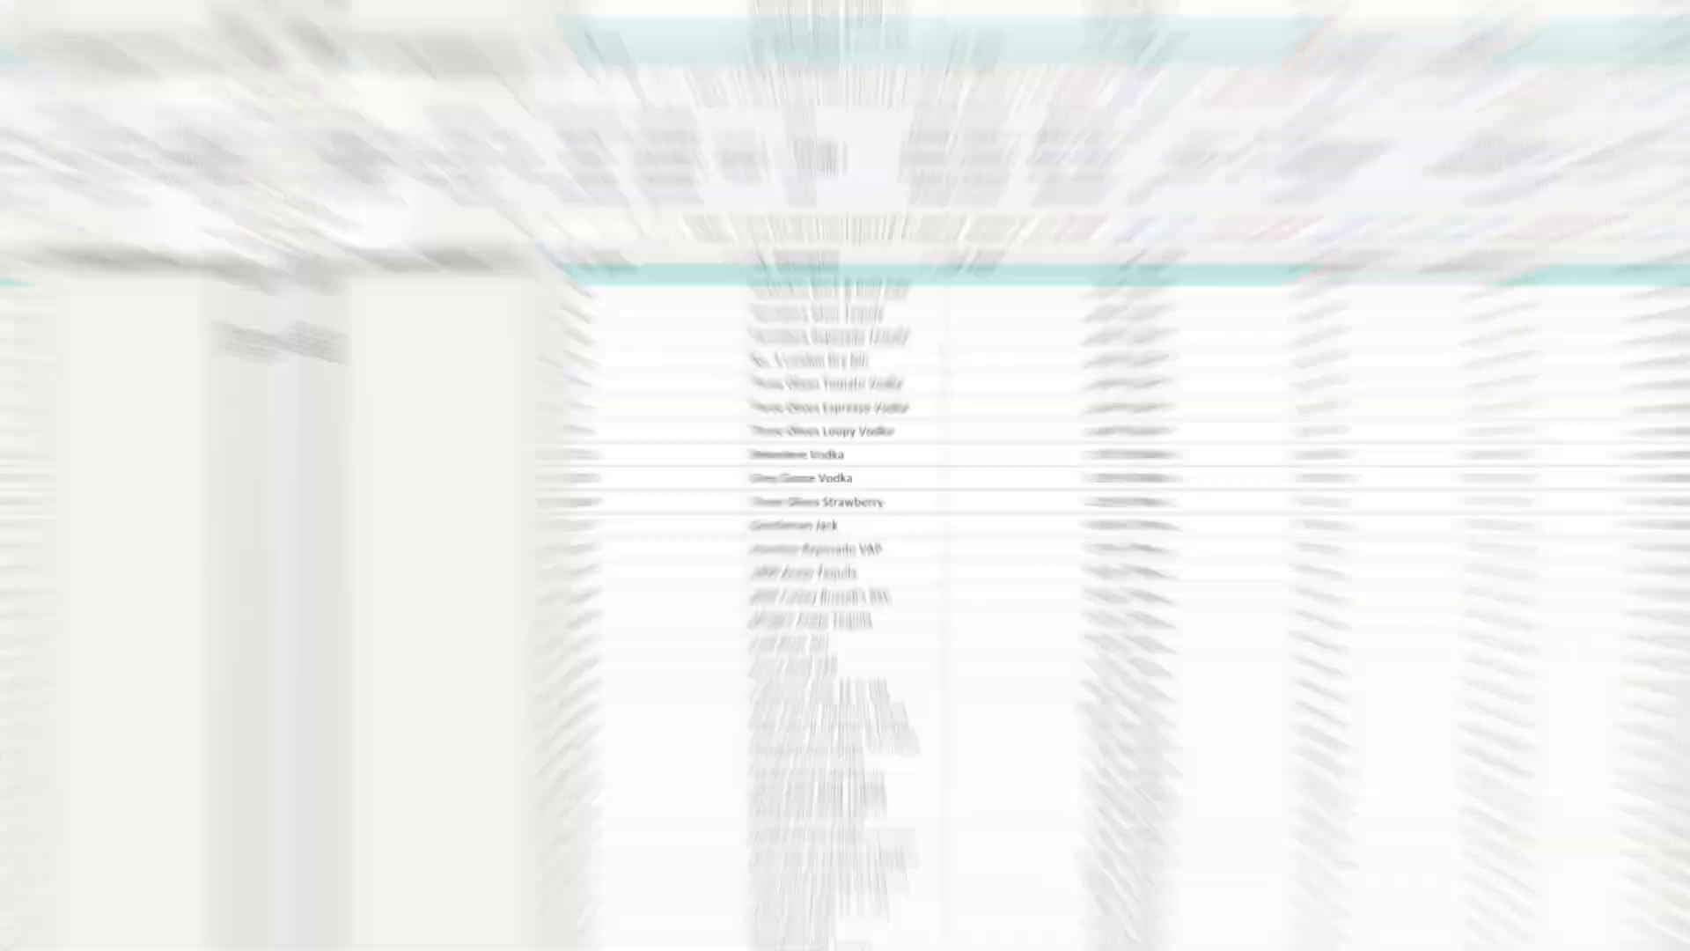
click(96, 195)
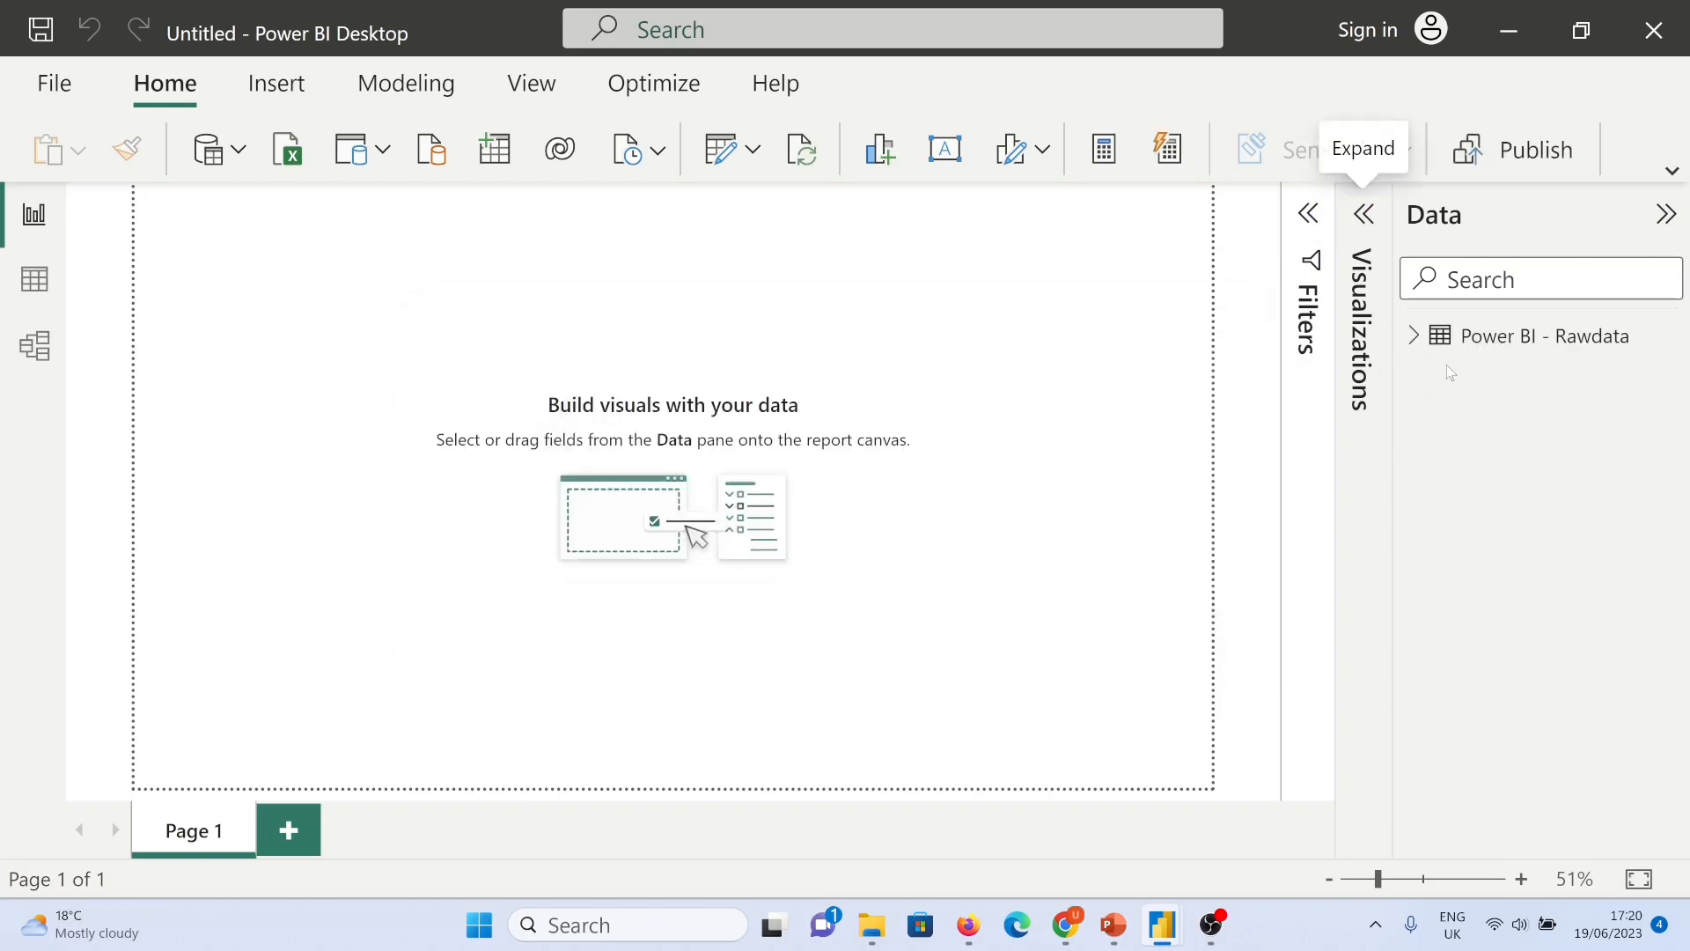
Step: Import the Classification sheet from the Excel workbook Classification and open it in Power Query for transformation
click(300, 157)
click(285, 176)
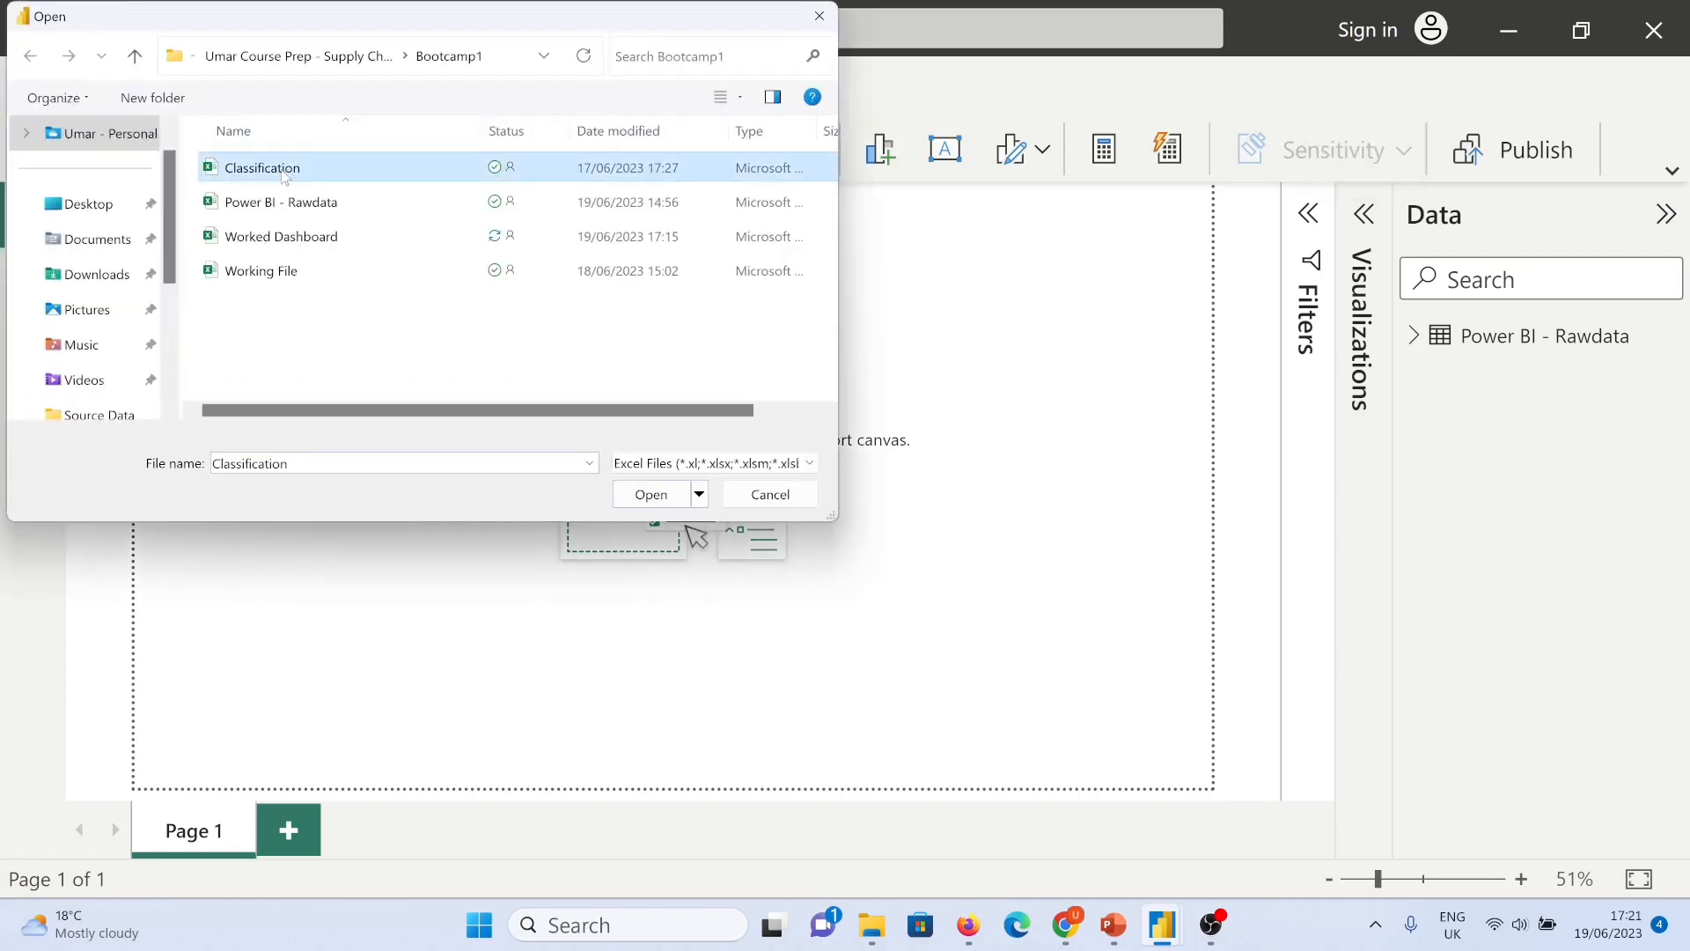
click(649, 495)
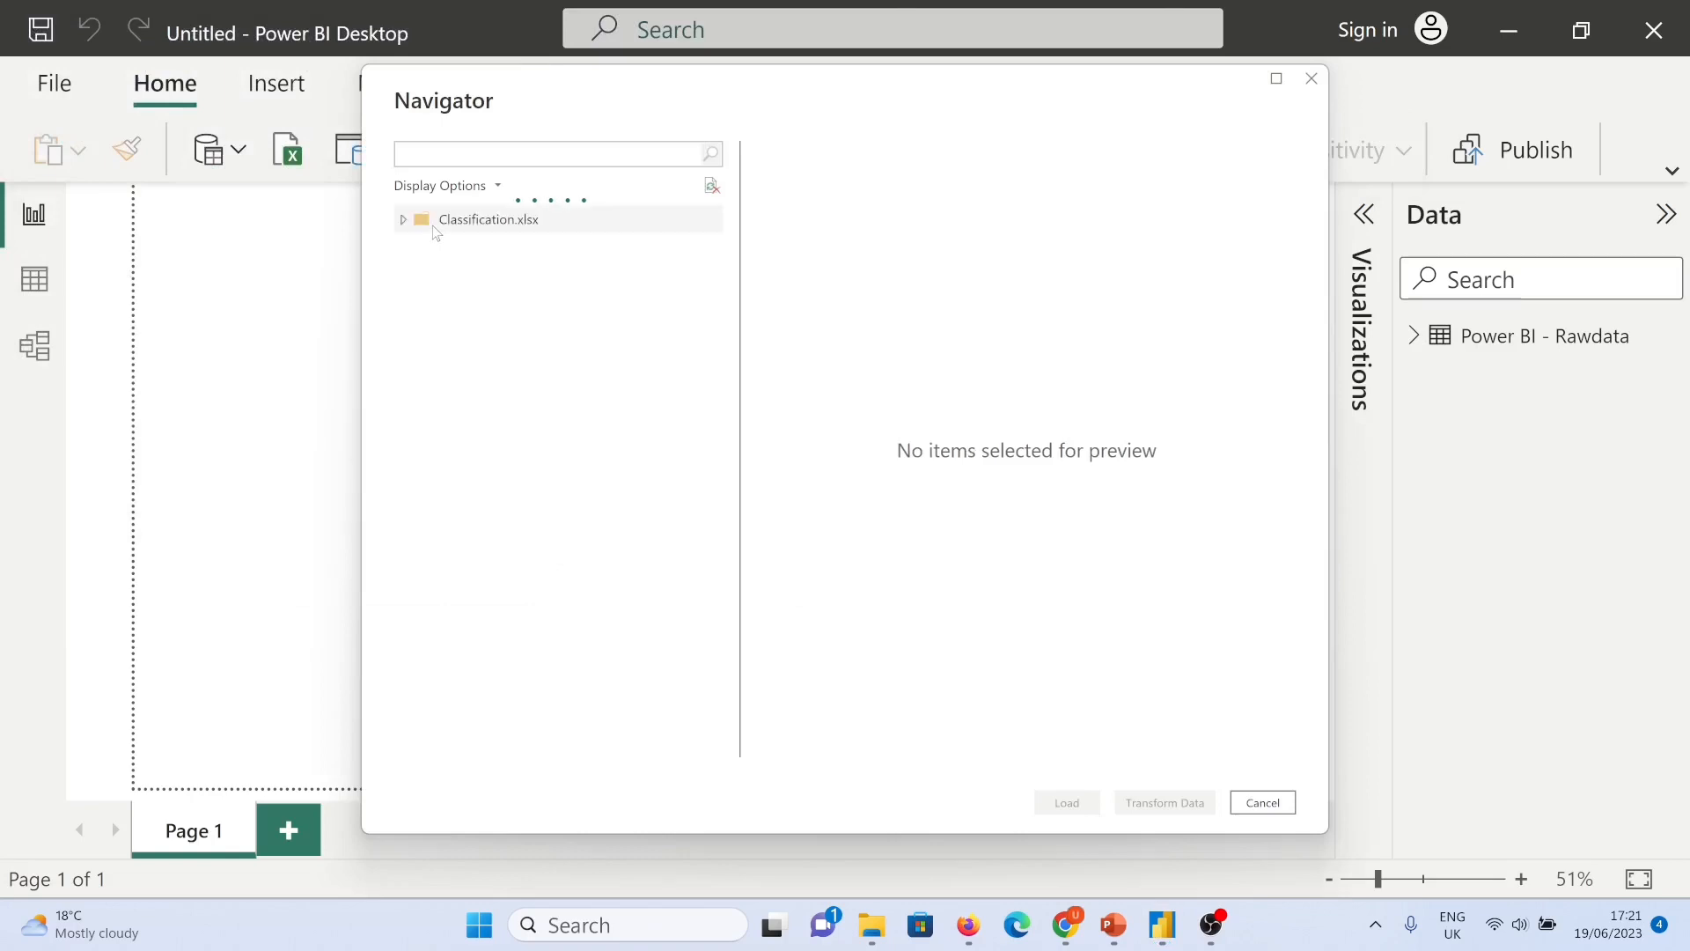
click(429, 247)
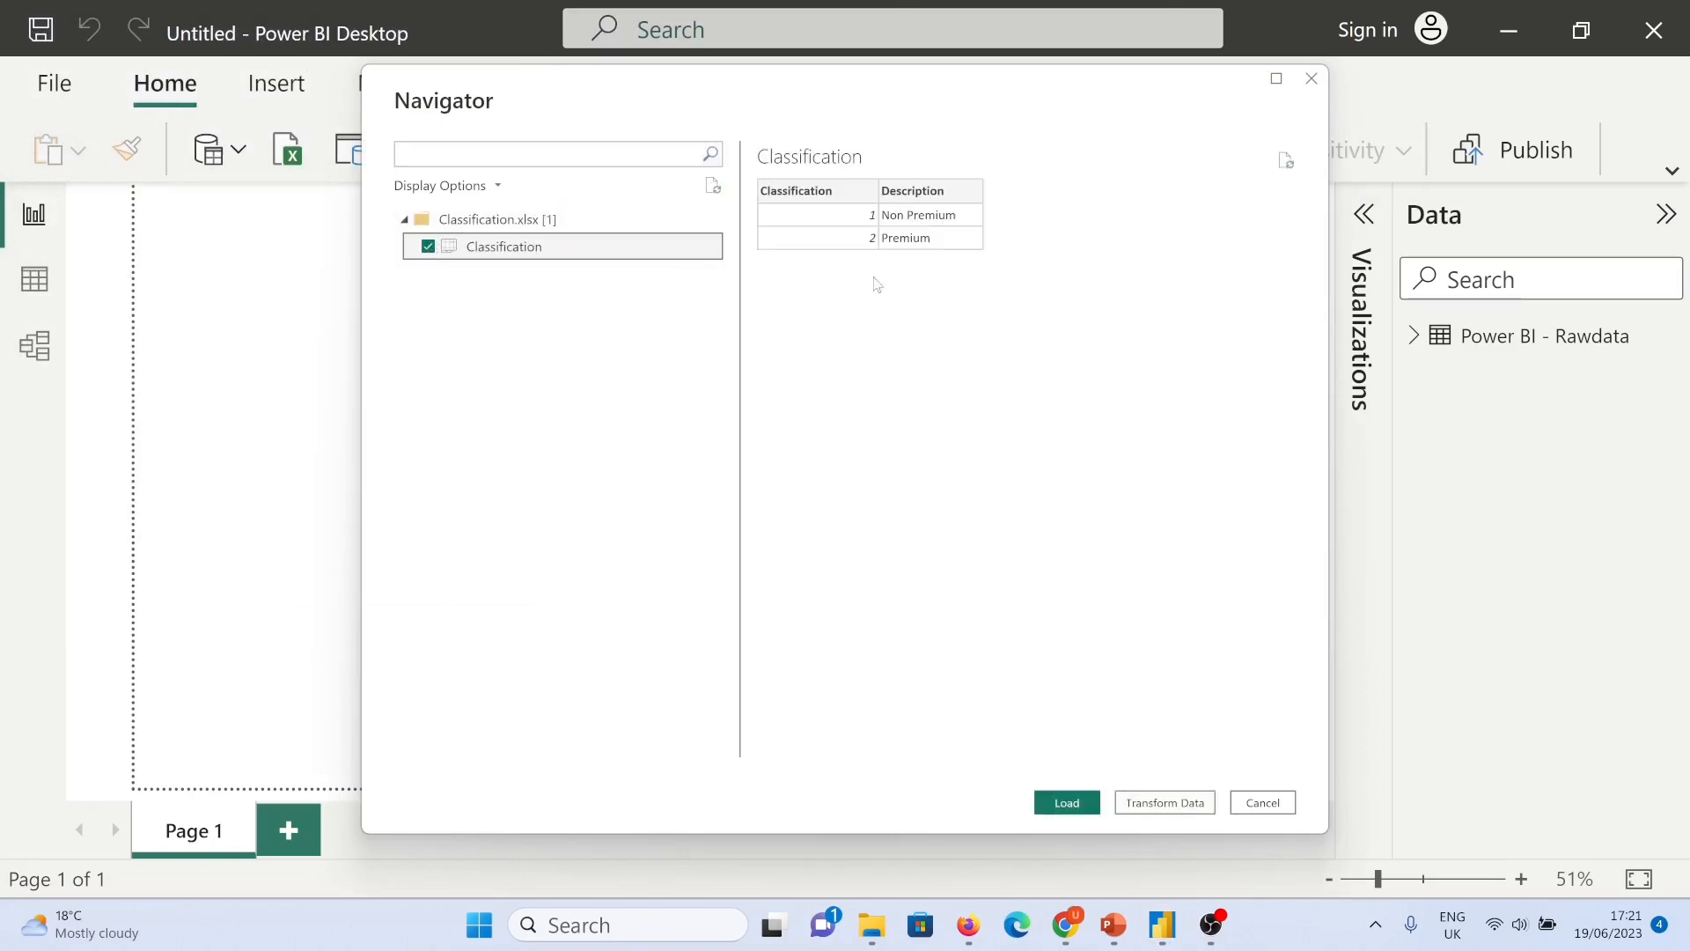
click(1165, 802)
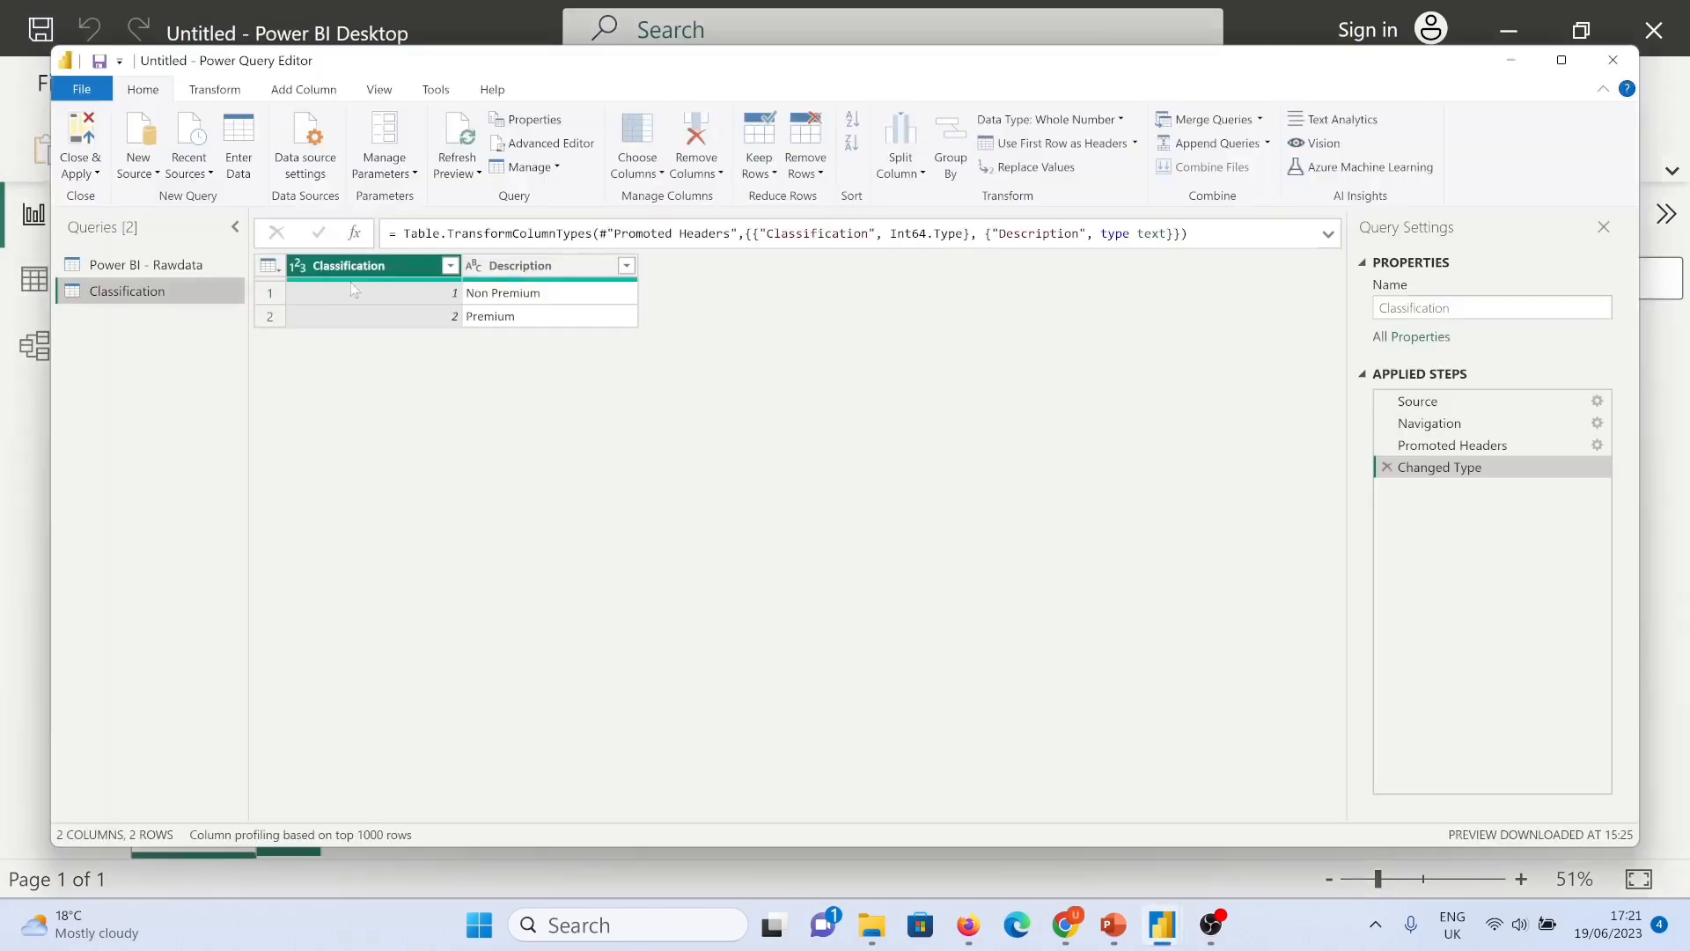
Step: Change the Classification column of the Classification query to Text, then apply the changes and close the Power Query Editor
click(296, 273)
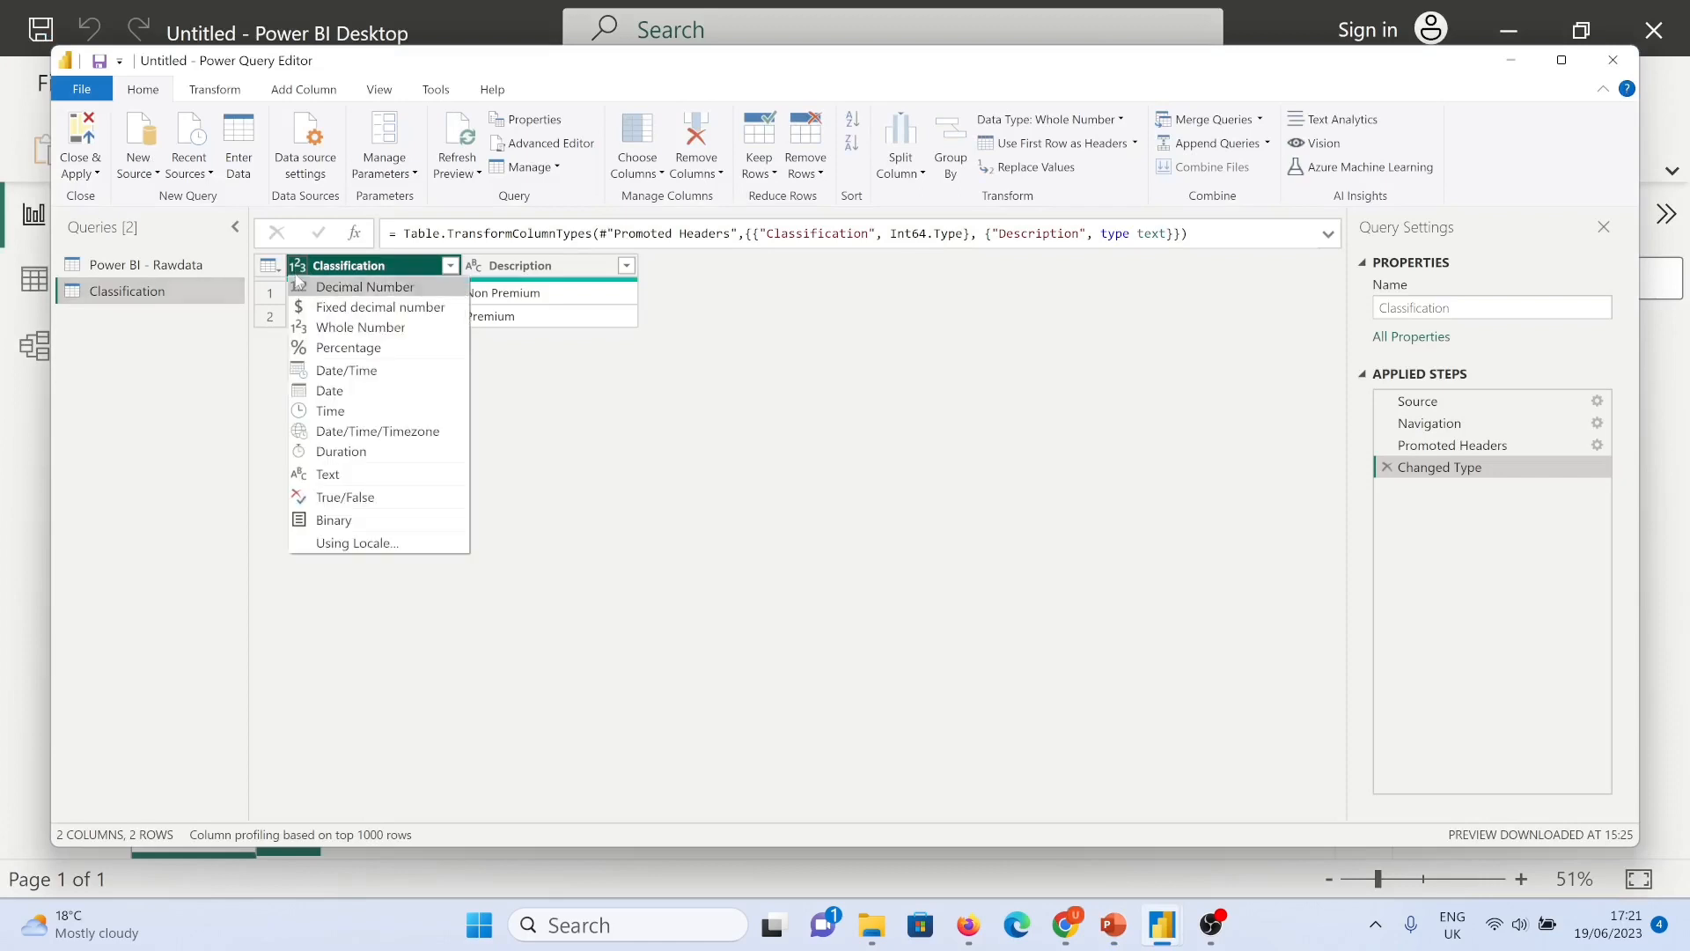
click(321, 476)
click(97, 174)
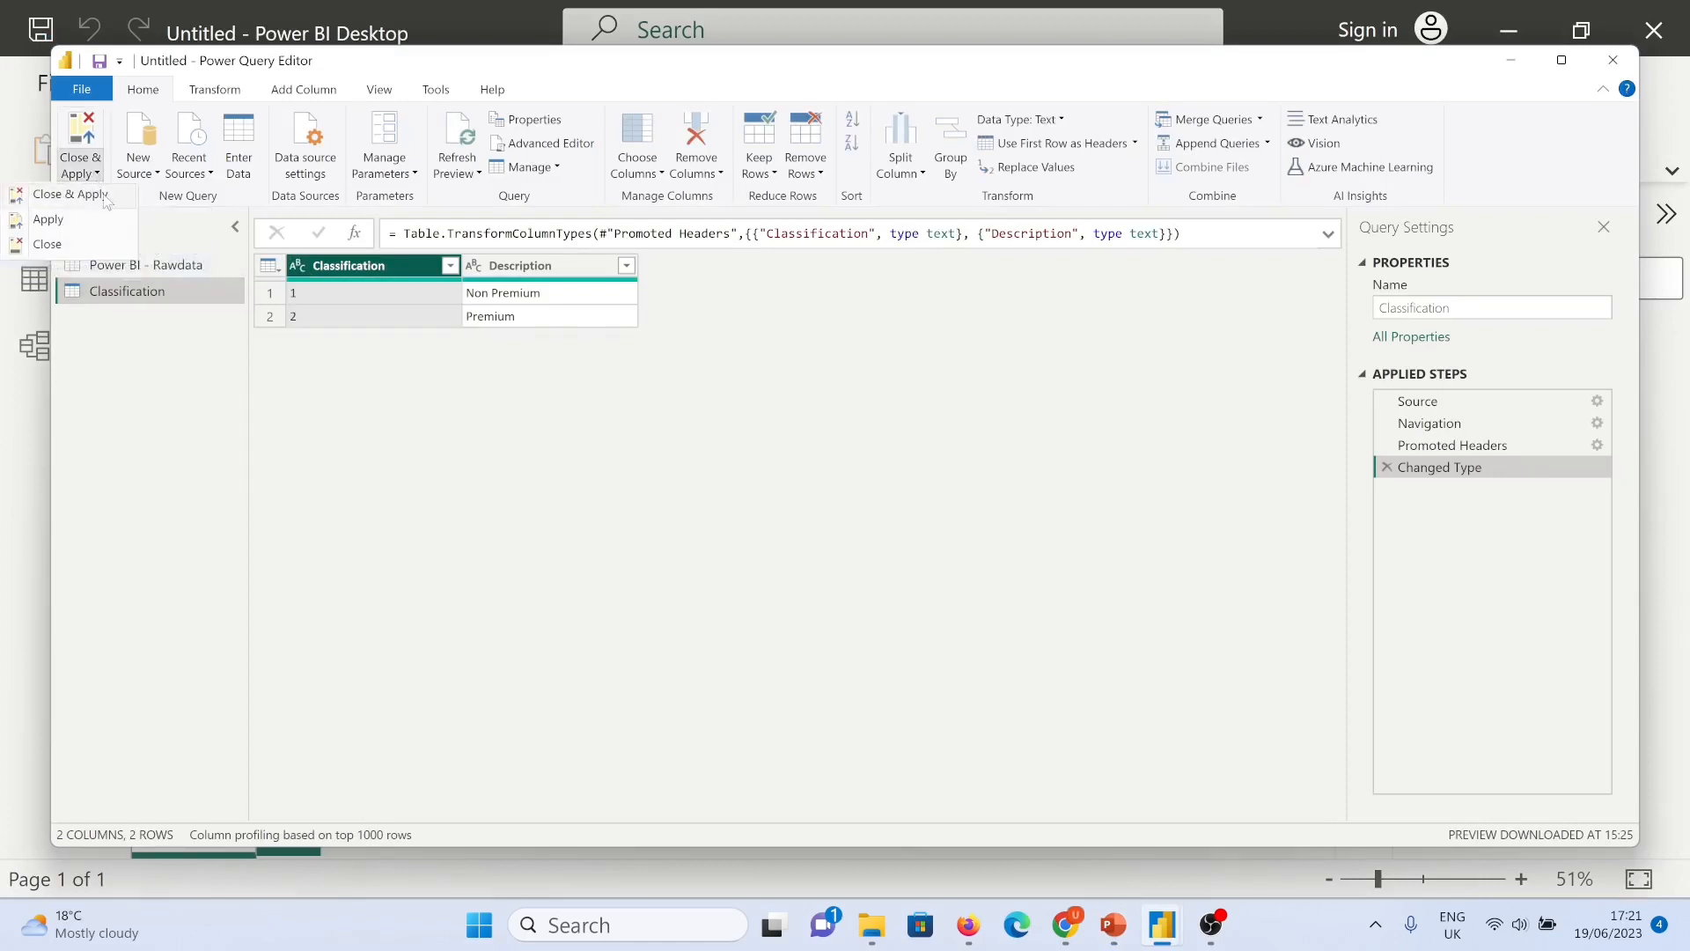
click(104, 198)
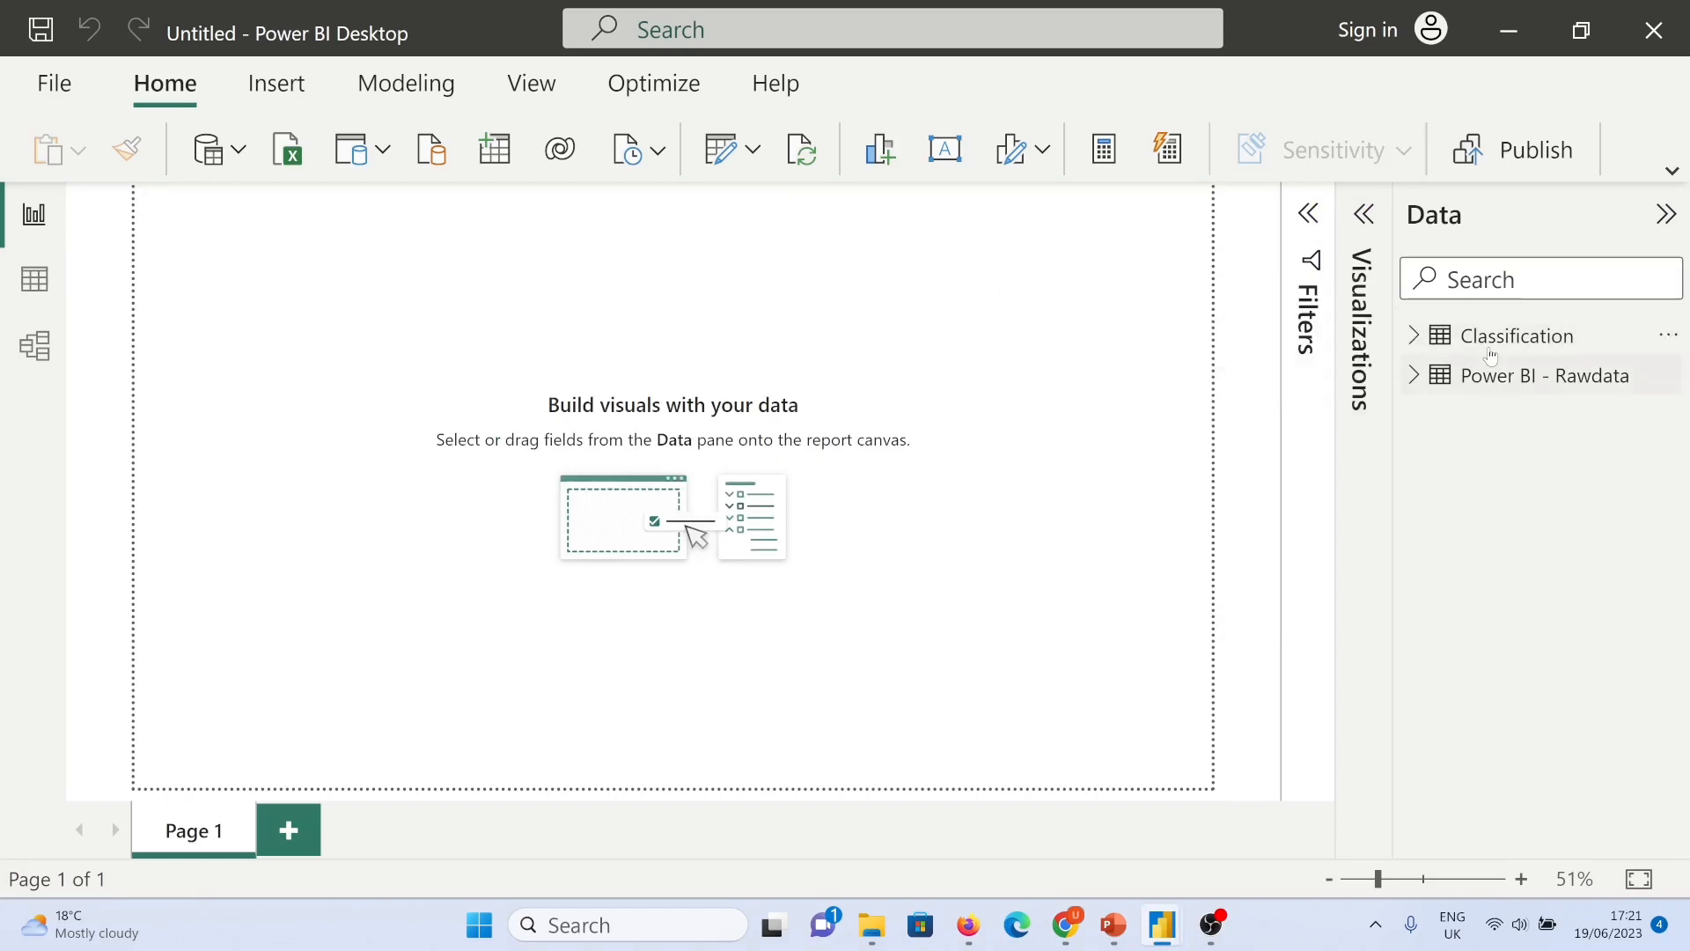
Step: Review the Import Data, Transform and Manage Relationship items on the PowerPoint Summary slide, and return to Power BI Desktop
click(1114, 925)
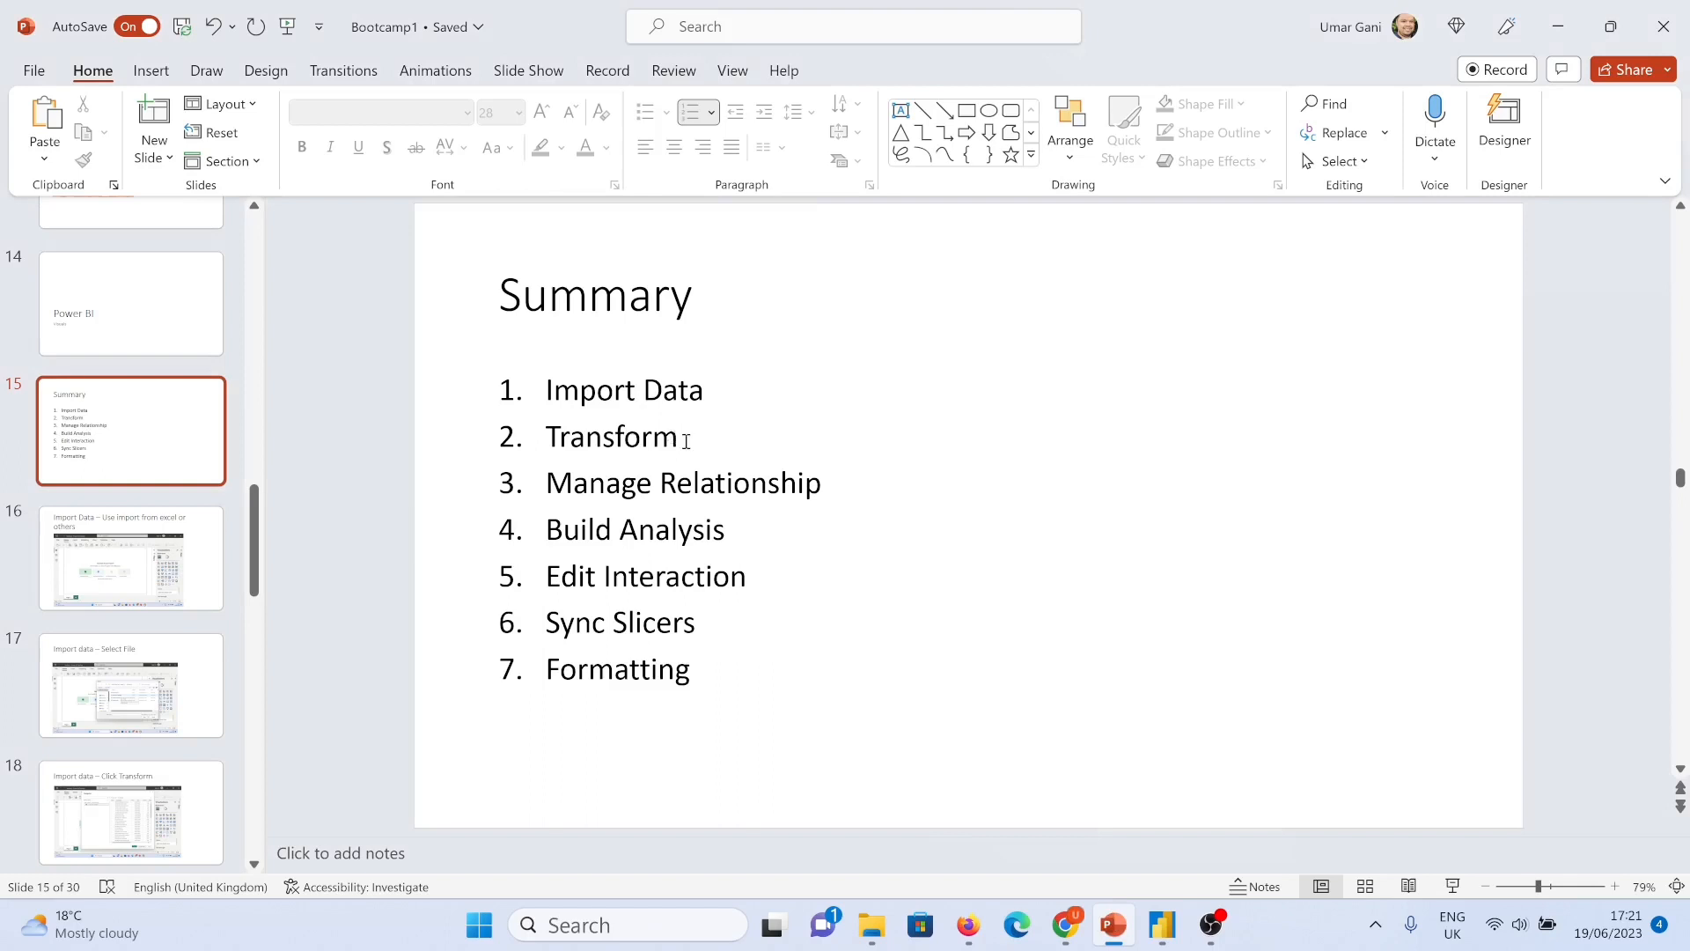
drag(687, 441, 558, 399)
drag(822, 491, 547, 494)
key(alt+Tab)
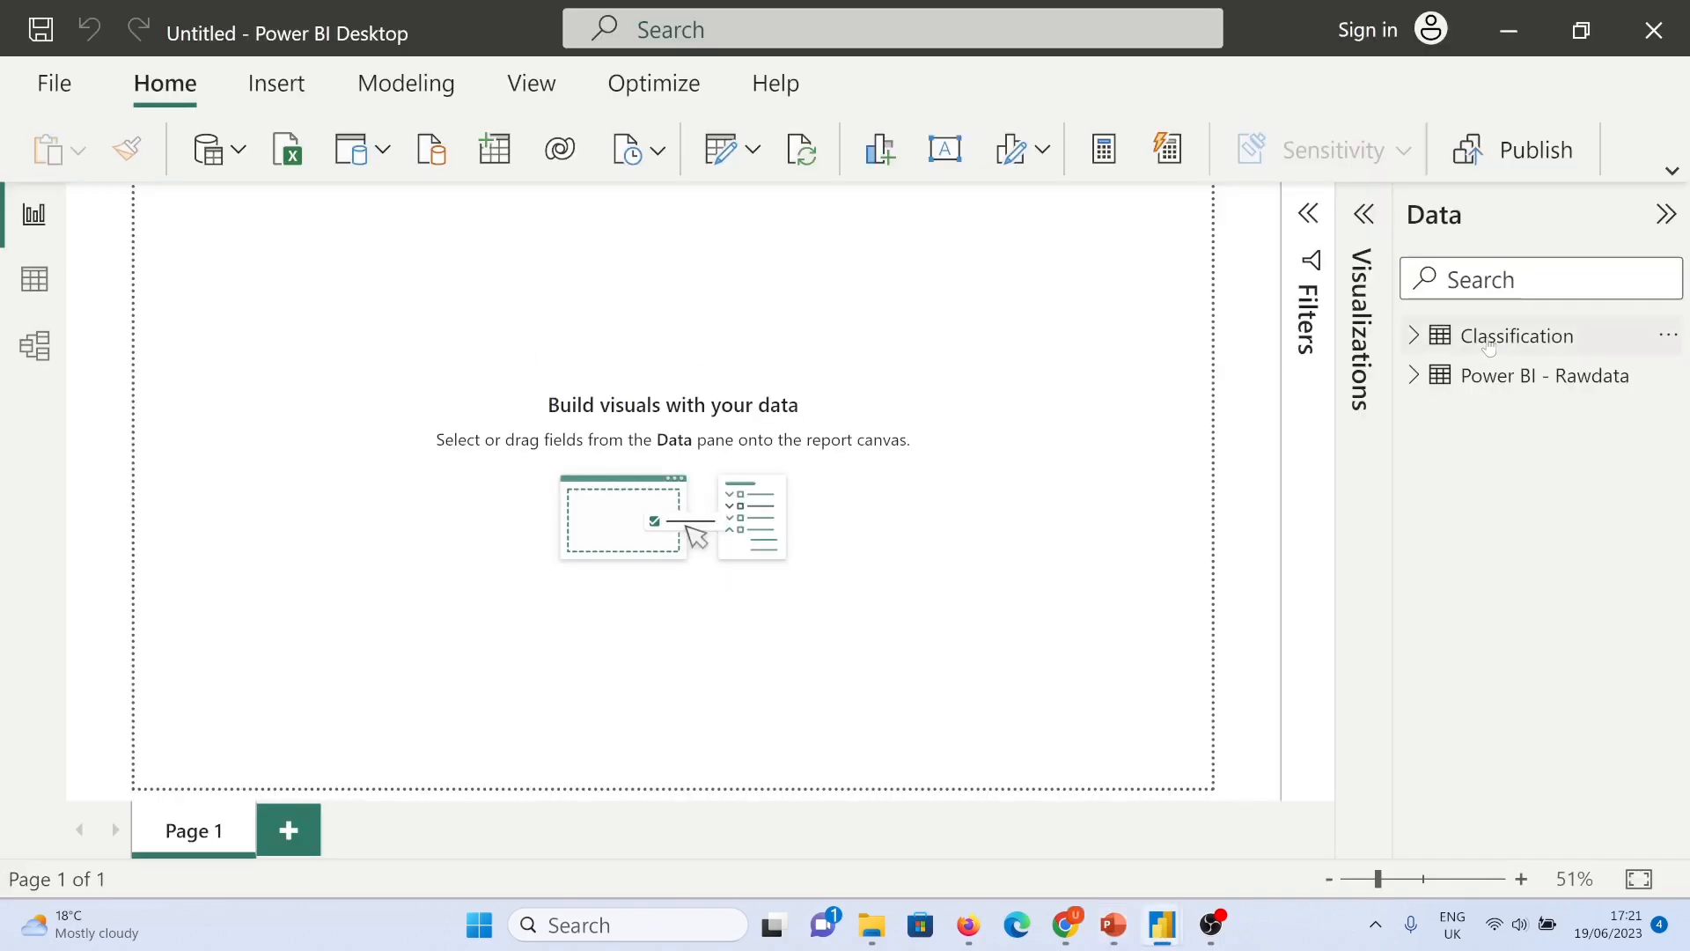
Step: Start a new relationship and choose Power BI - Rawdata as the first table and Classification as the second
click(1487, 346)
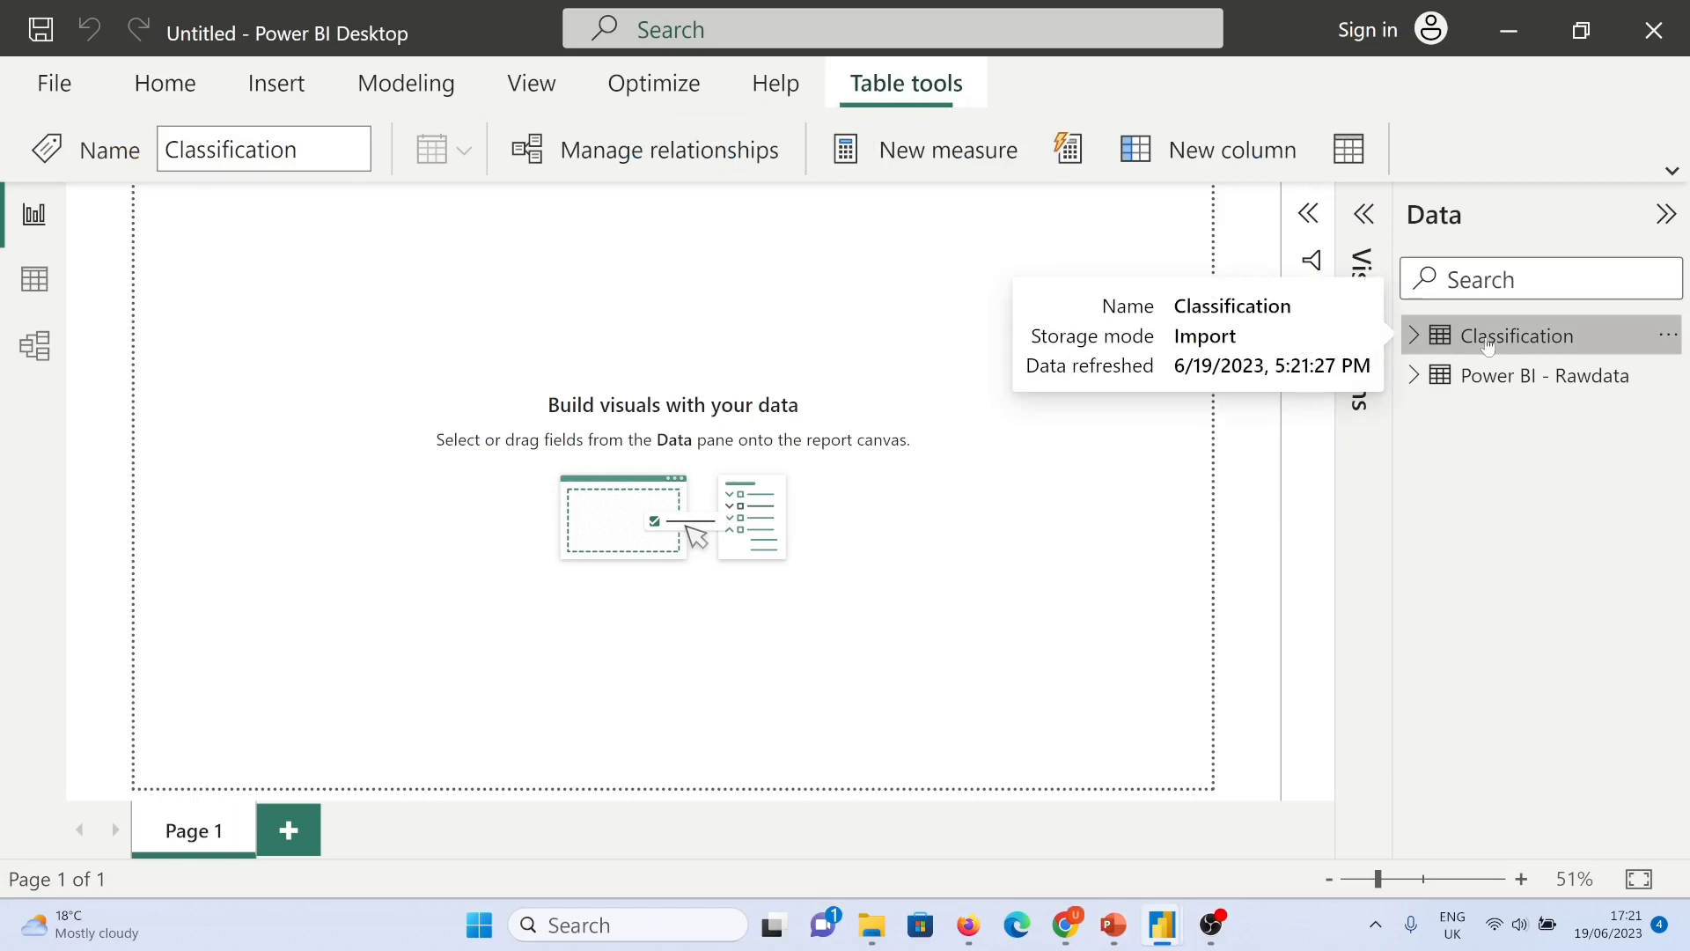
click(708, 152)
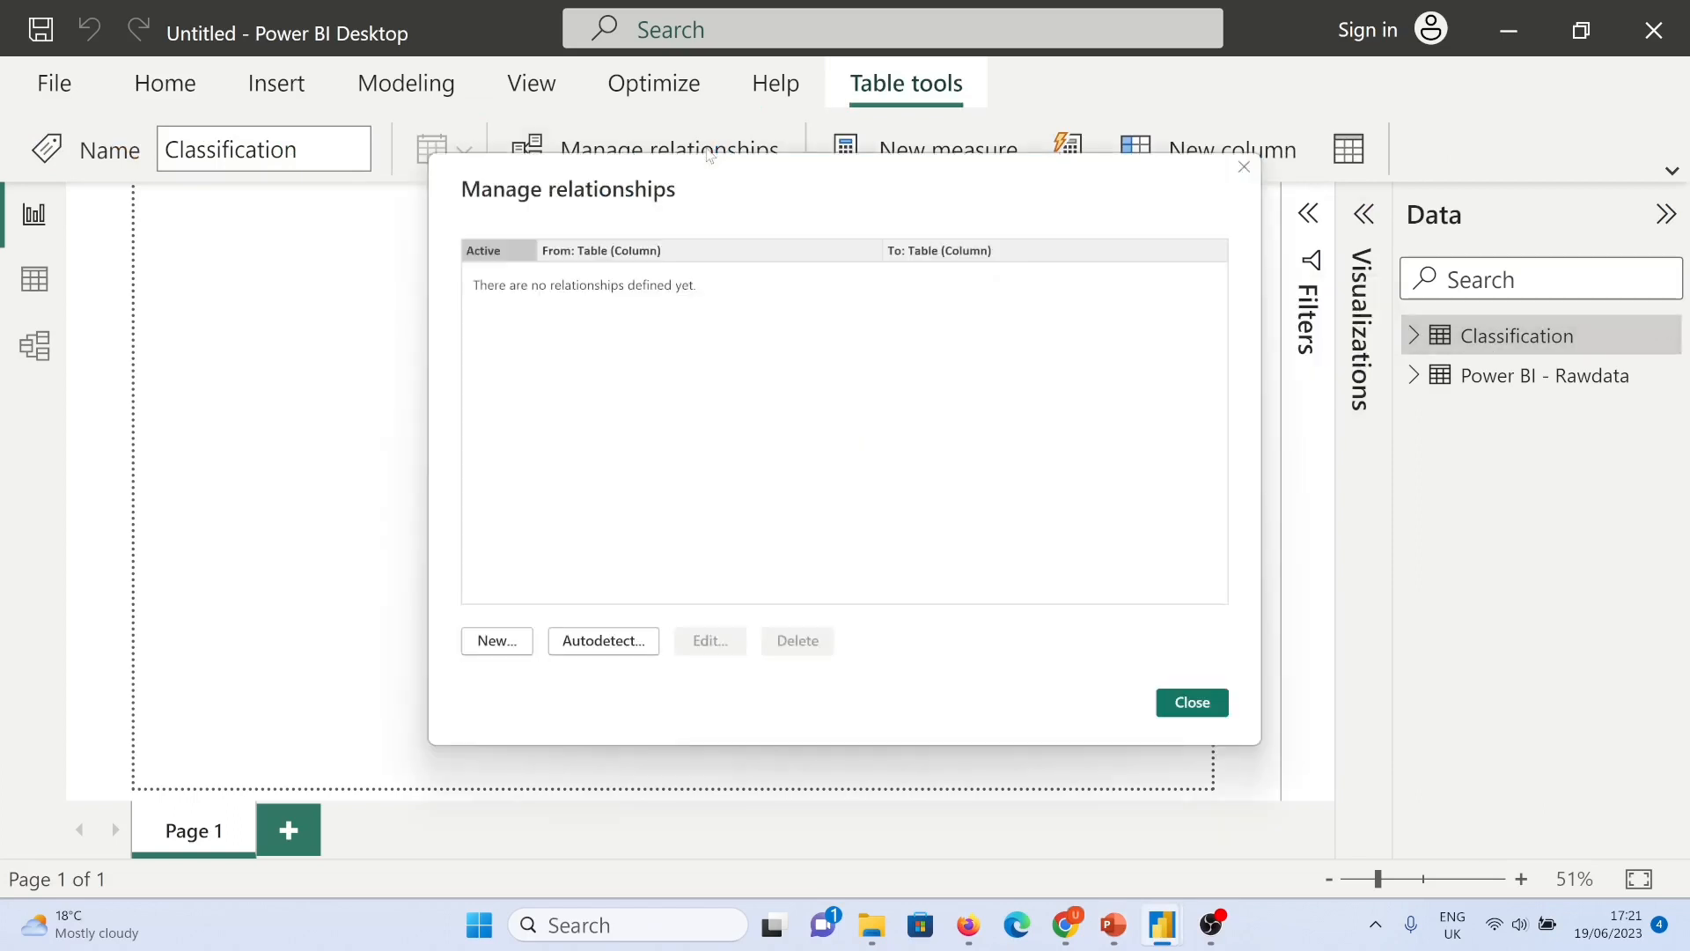
click(530, 630)
click(705, 246)
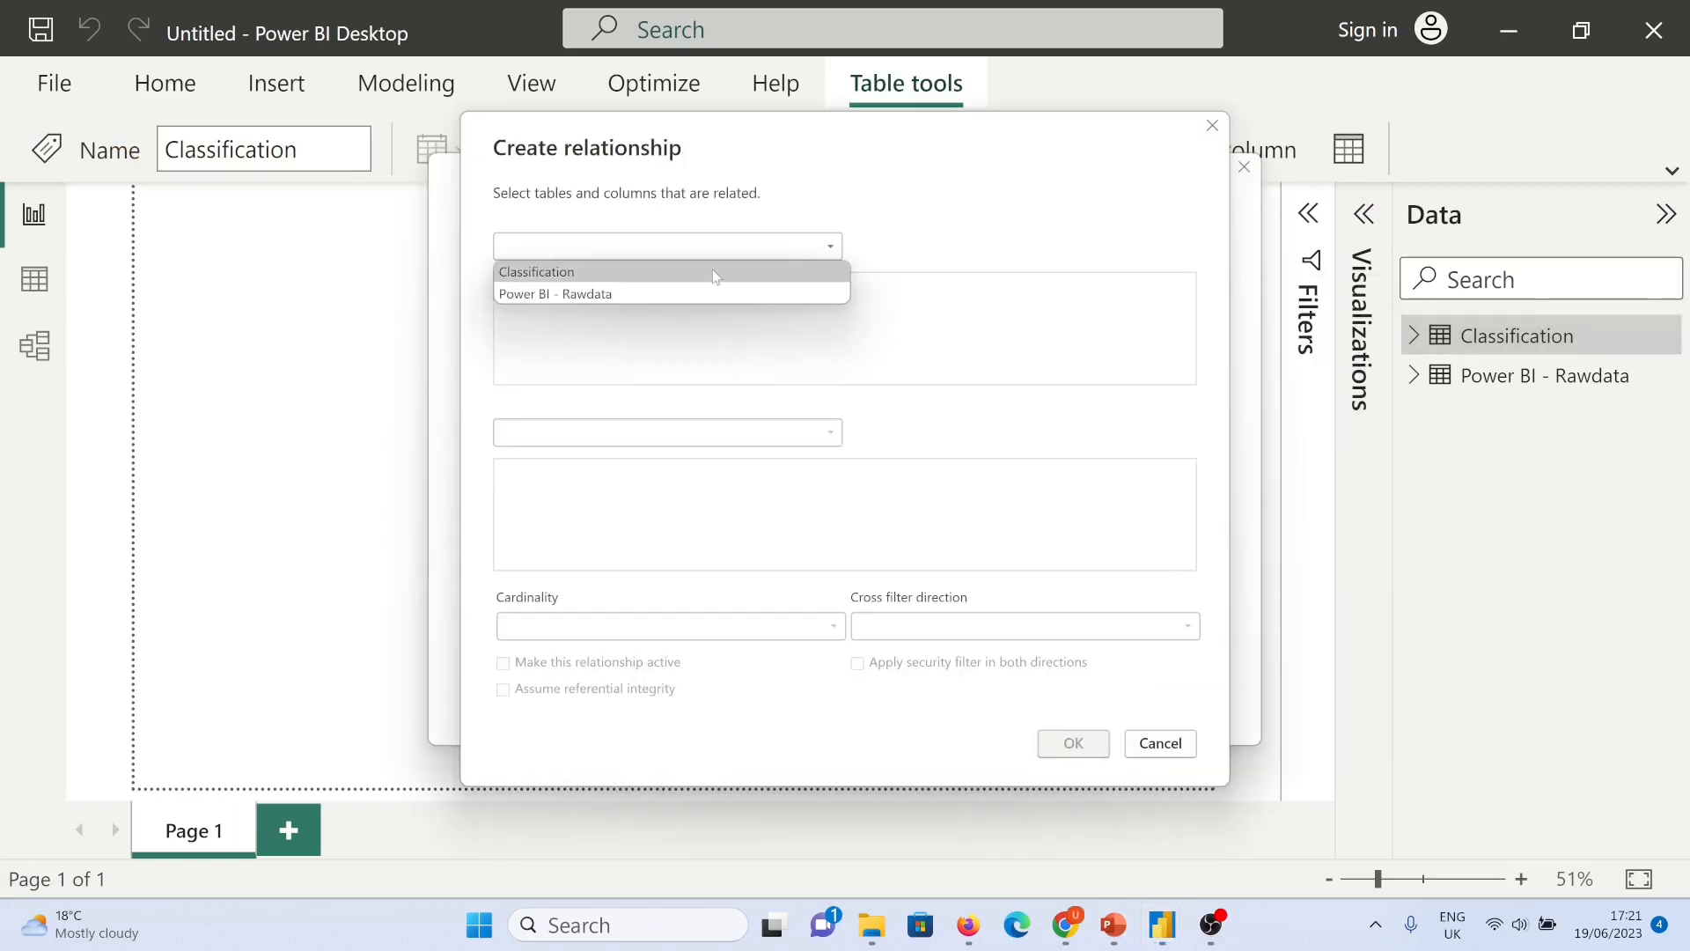
click(713, 293)
click(558, 476)
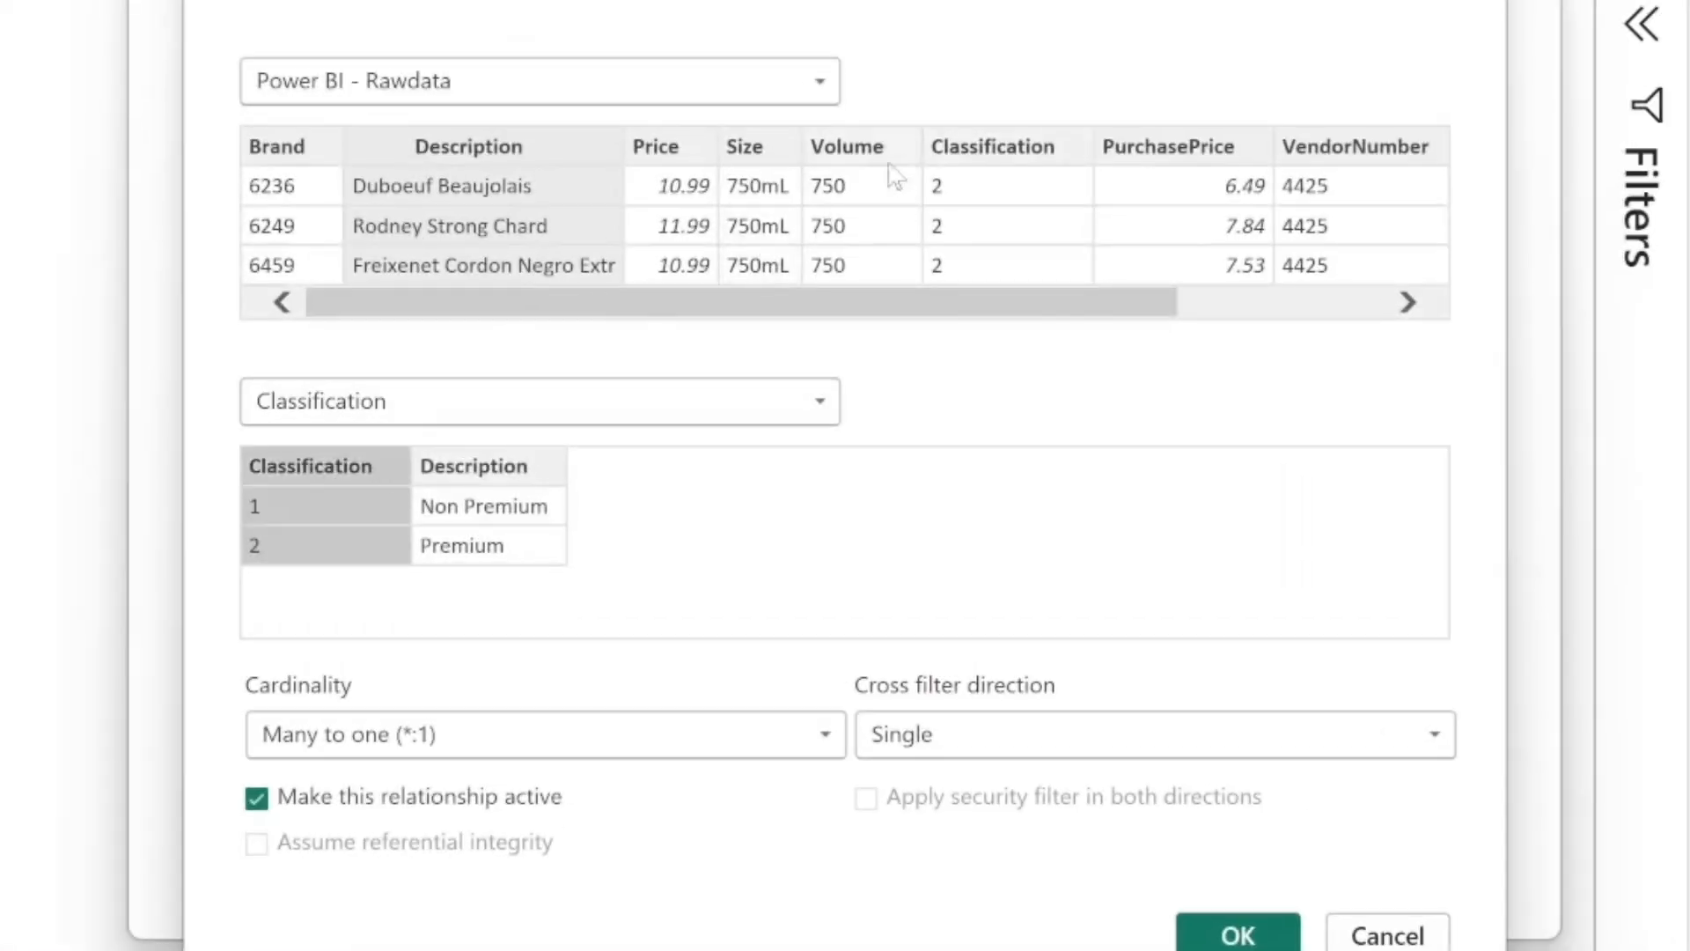
Step: Create the active many-to-one relationship on the Classification column of Power BI - Rawdata and close the relationship manager
click(984, 168)
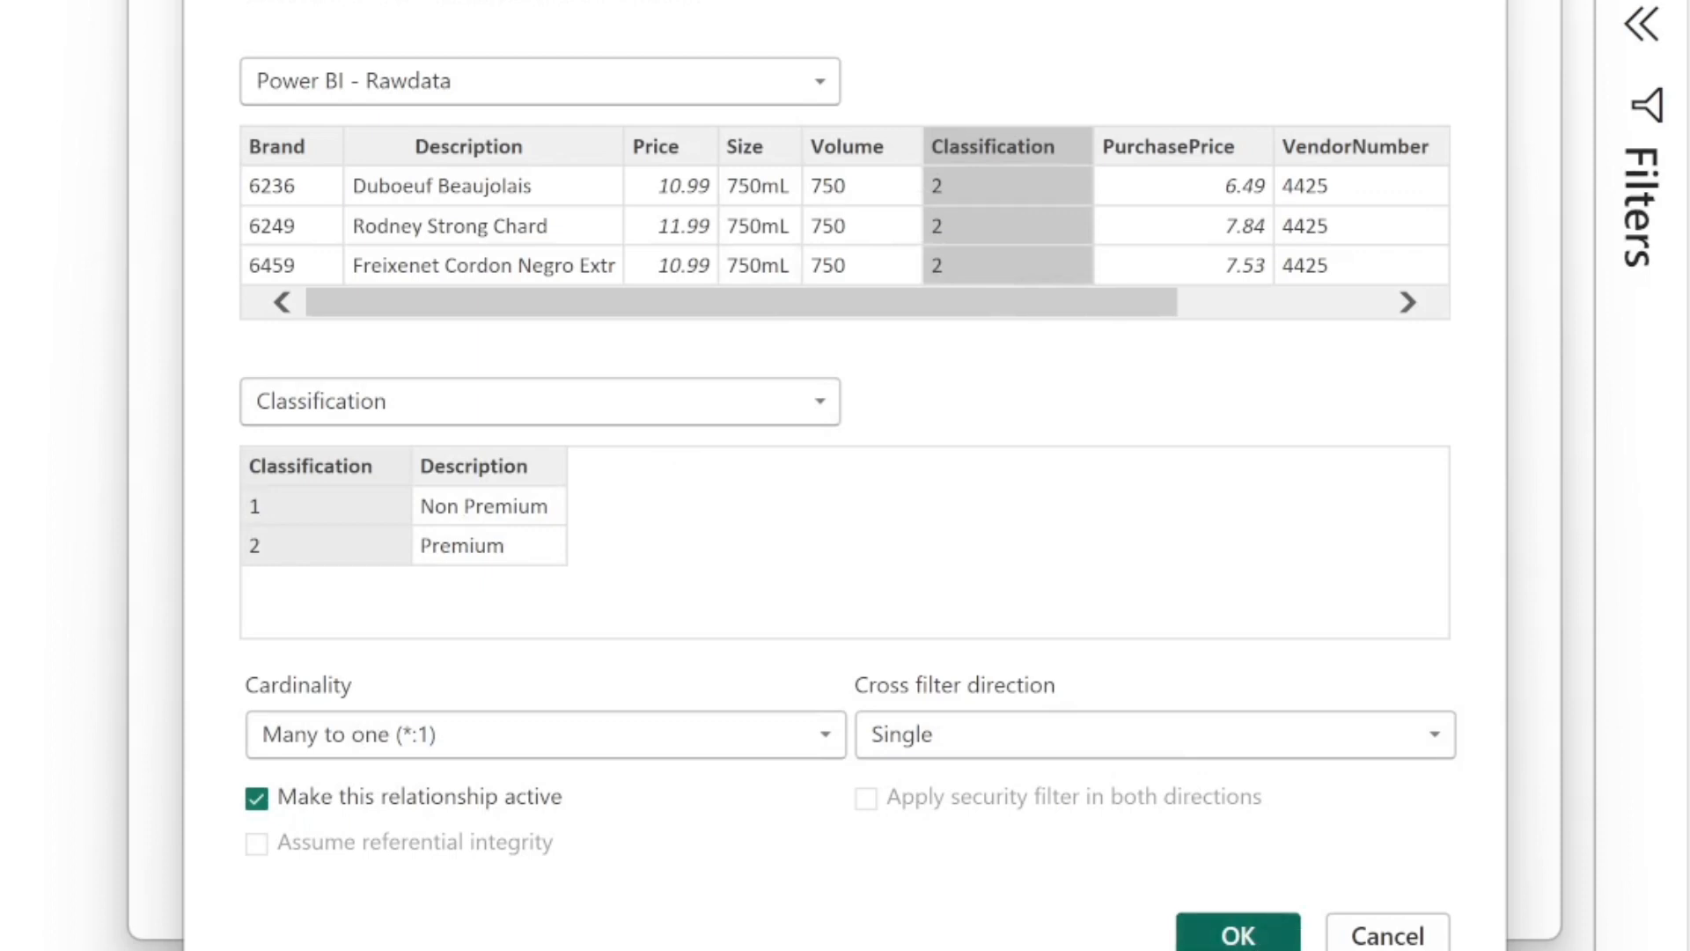
click(1236, 935)
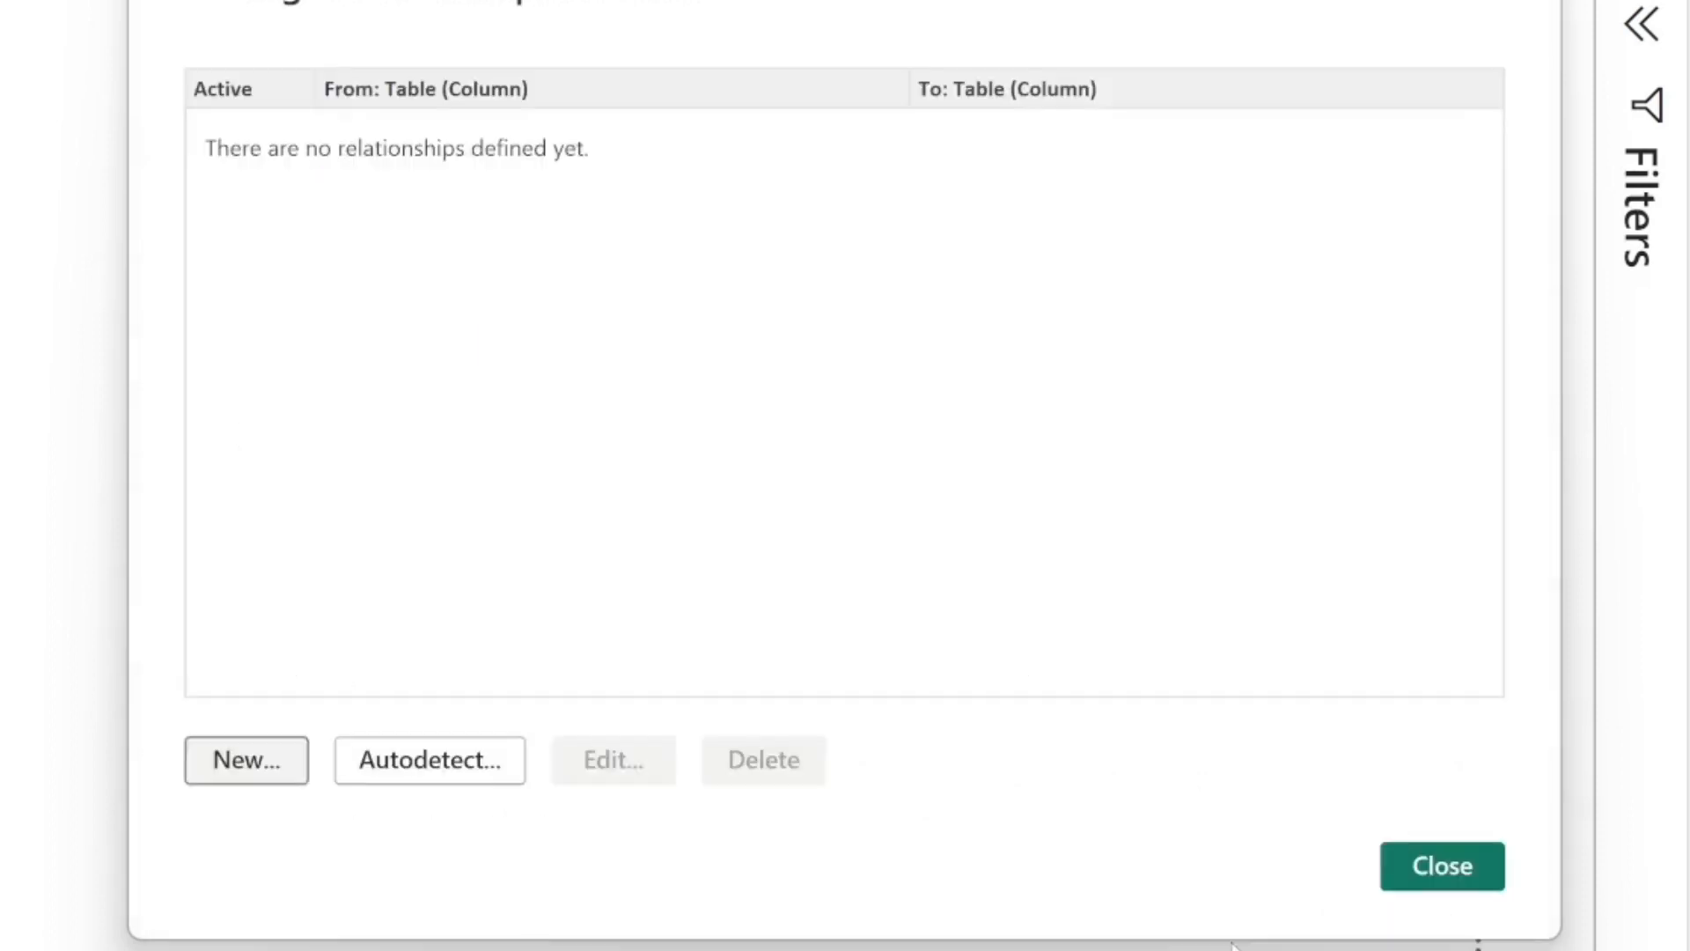
click(1426, 870)
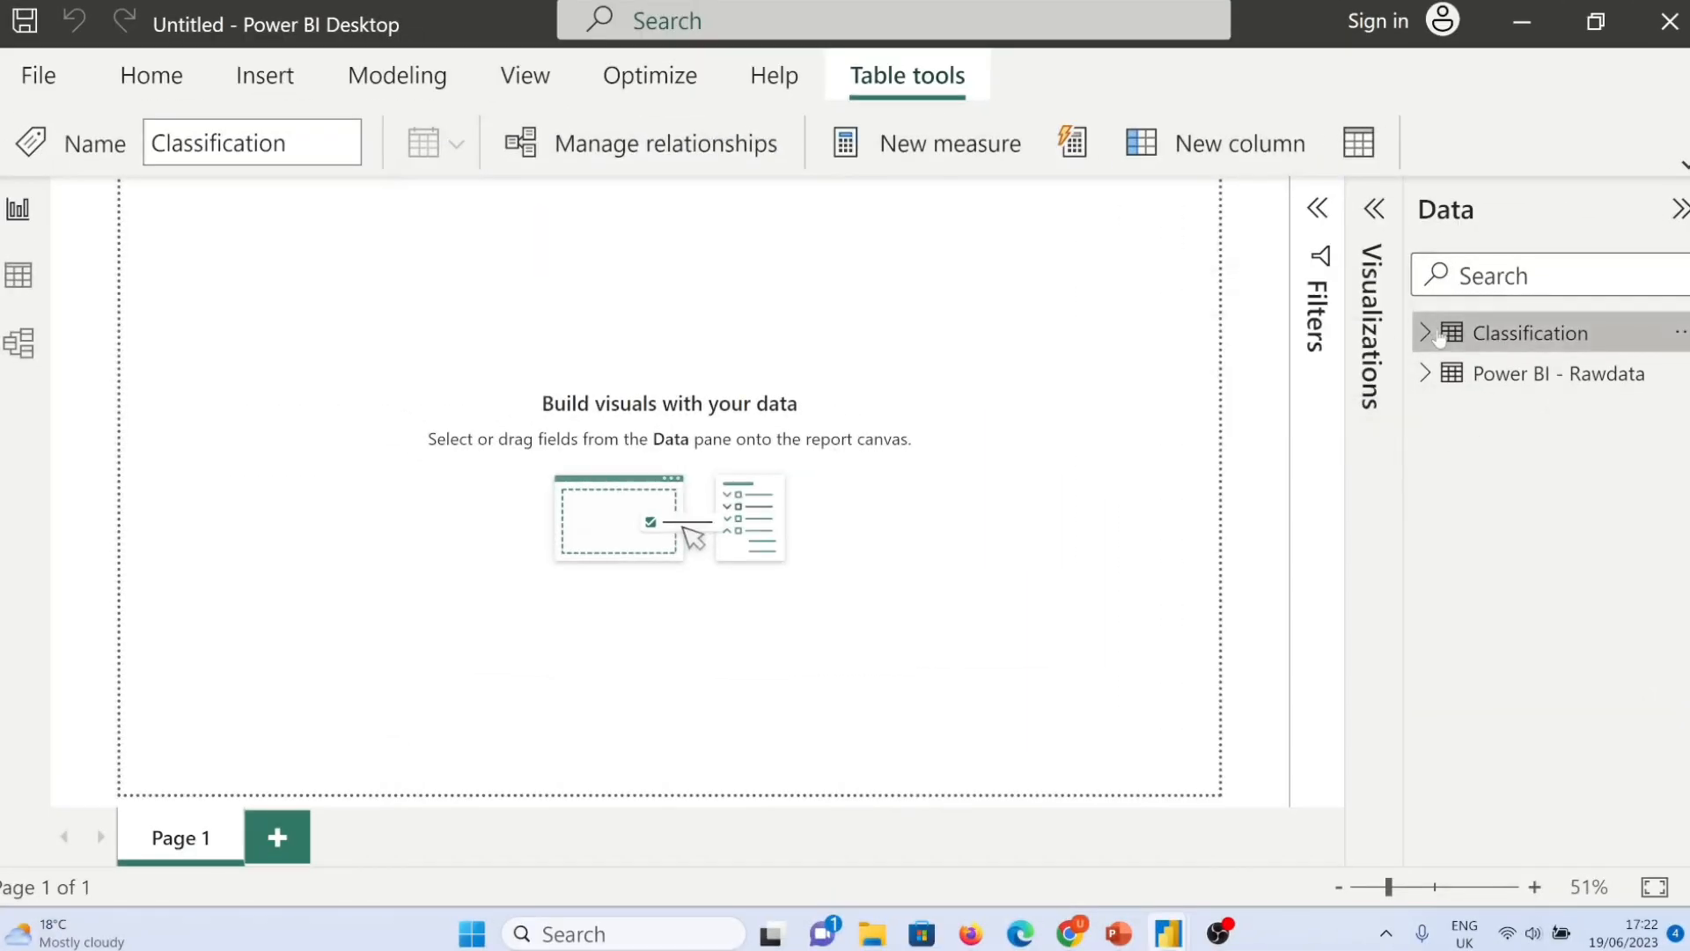
Step: Review the Build Analysis item on the PowerPoint Summary slide and switch to the Purchase Price Analysis - Created report in Power BI Desktop
key(alt+Tab)
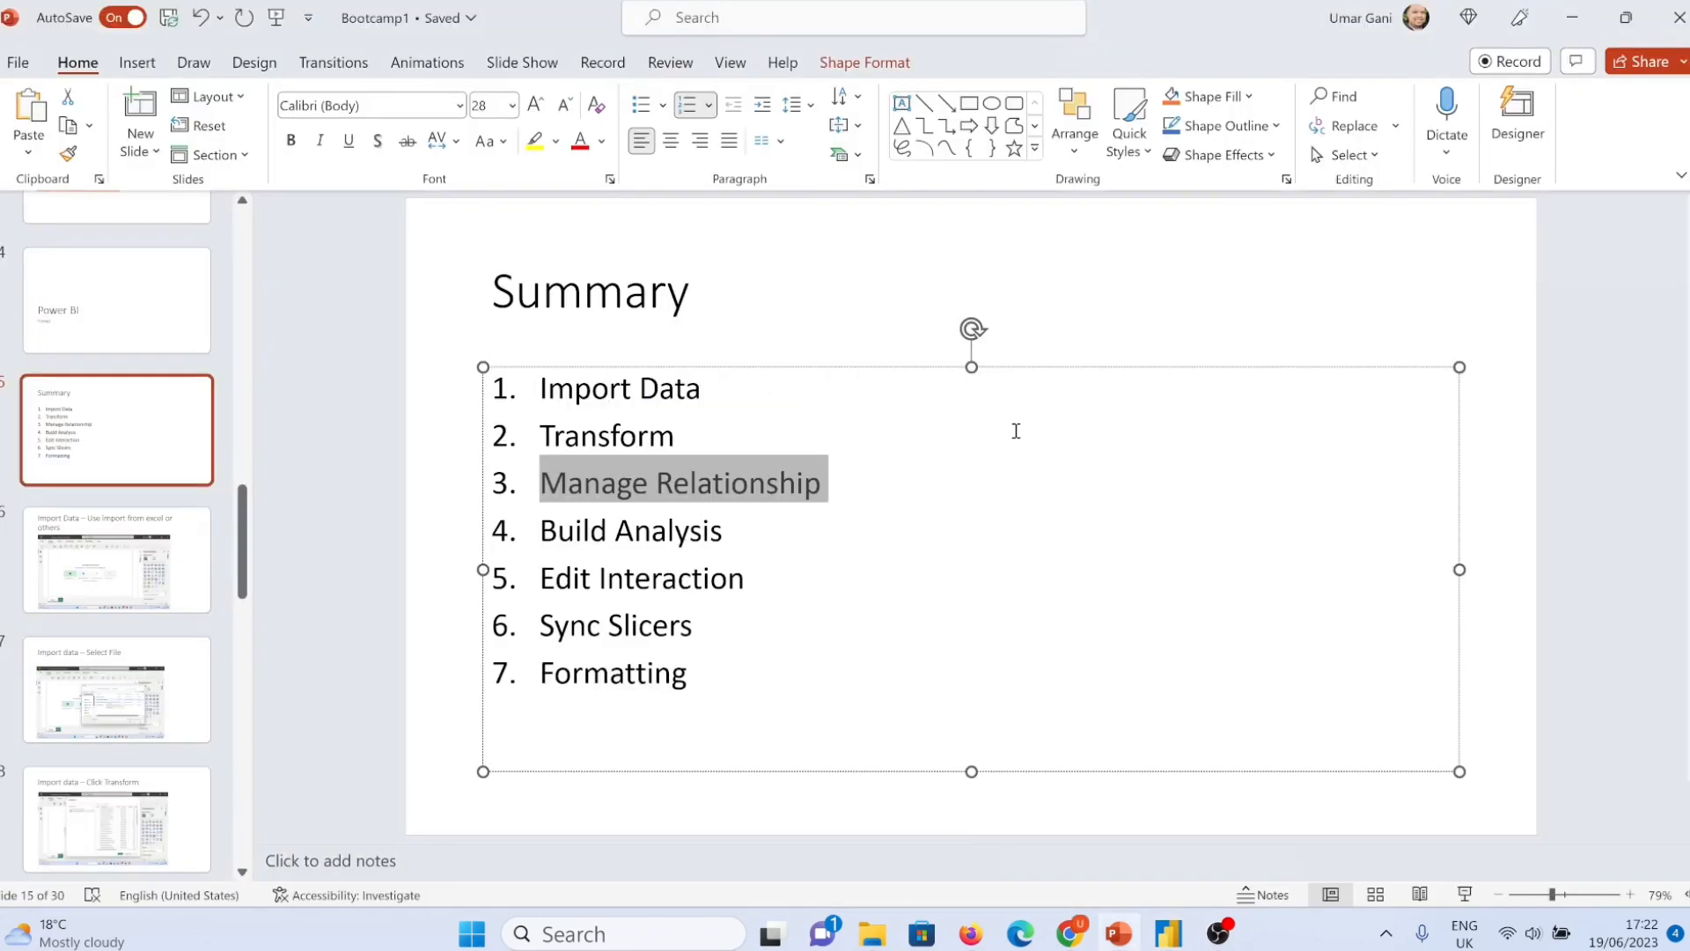
drag(748, 541, 539, 530)
key(alt+Tab)
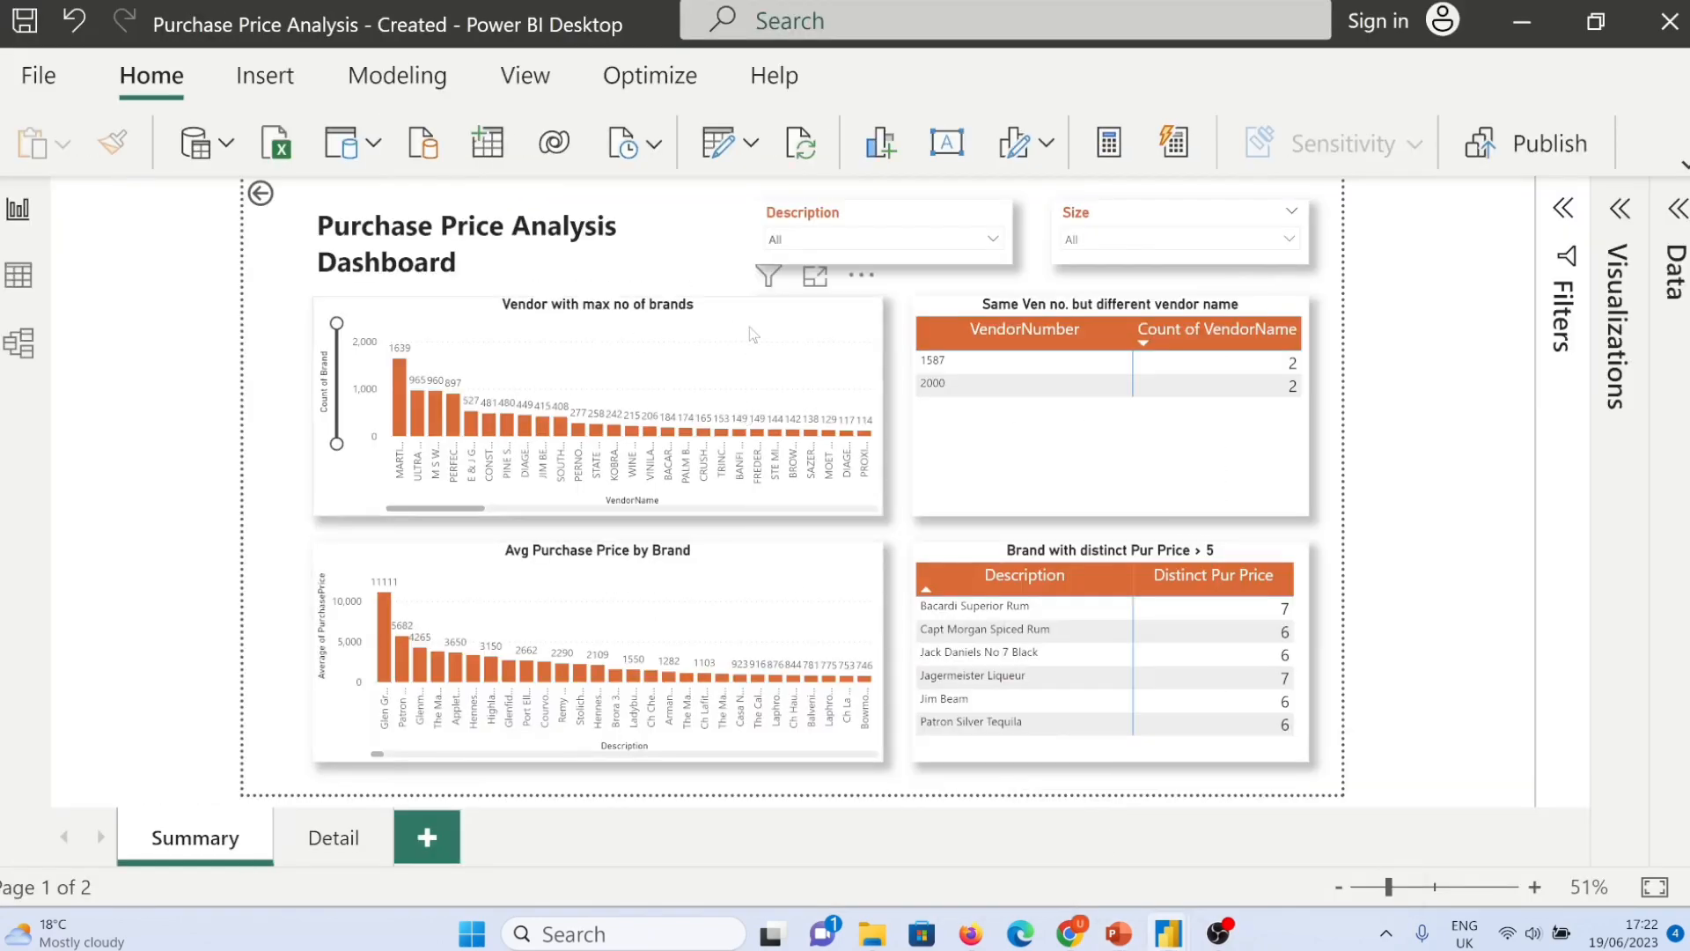
Step: Switch to the Untitled Power BI Desktop report, add a clustered column chart to the page and collapse the filters
key(alt+Tab)
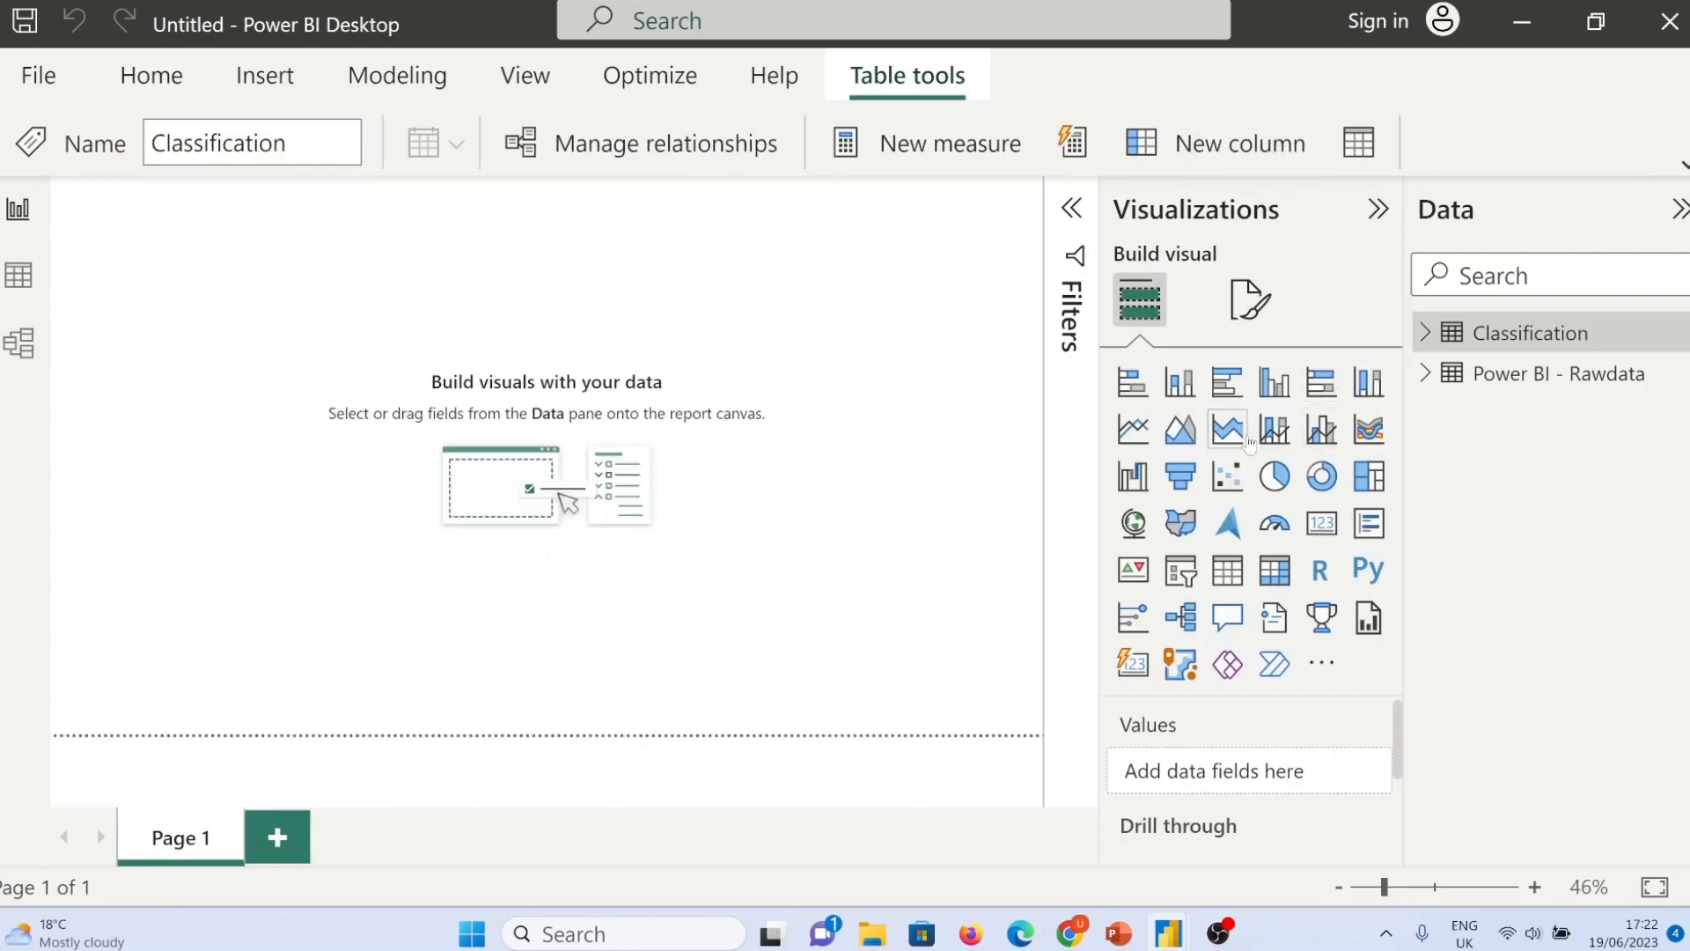
click(1275, 382)
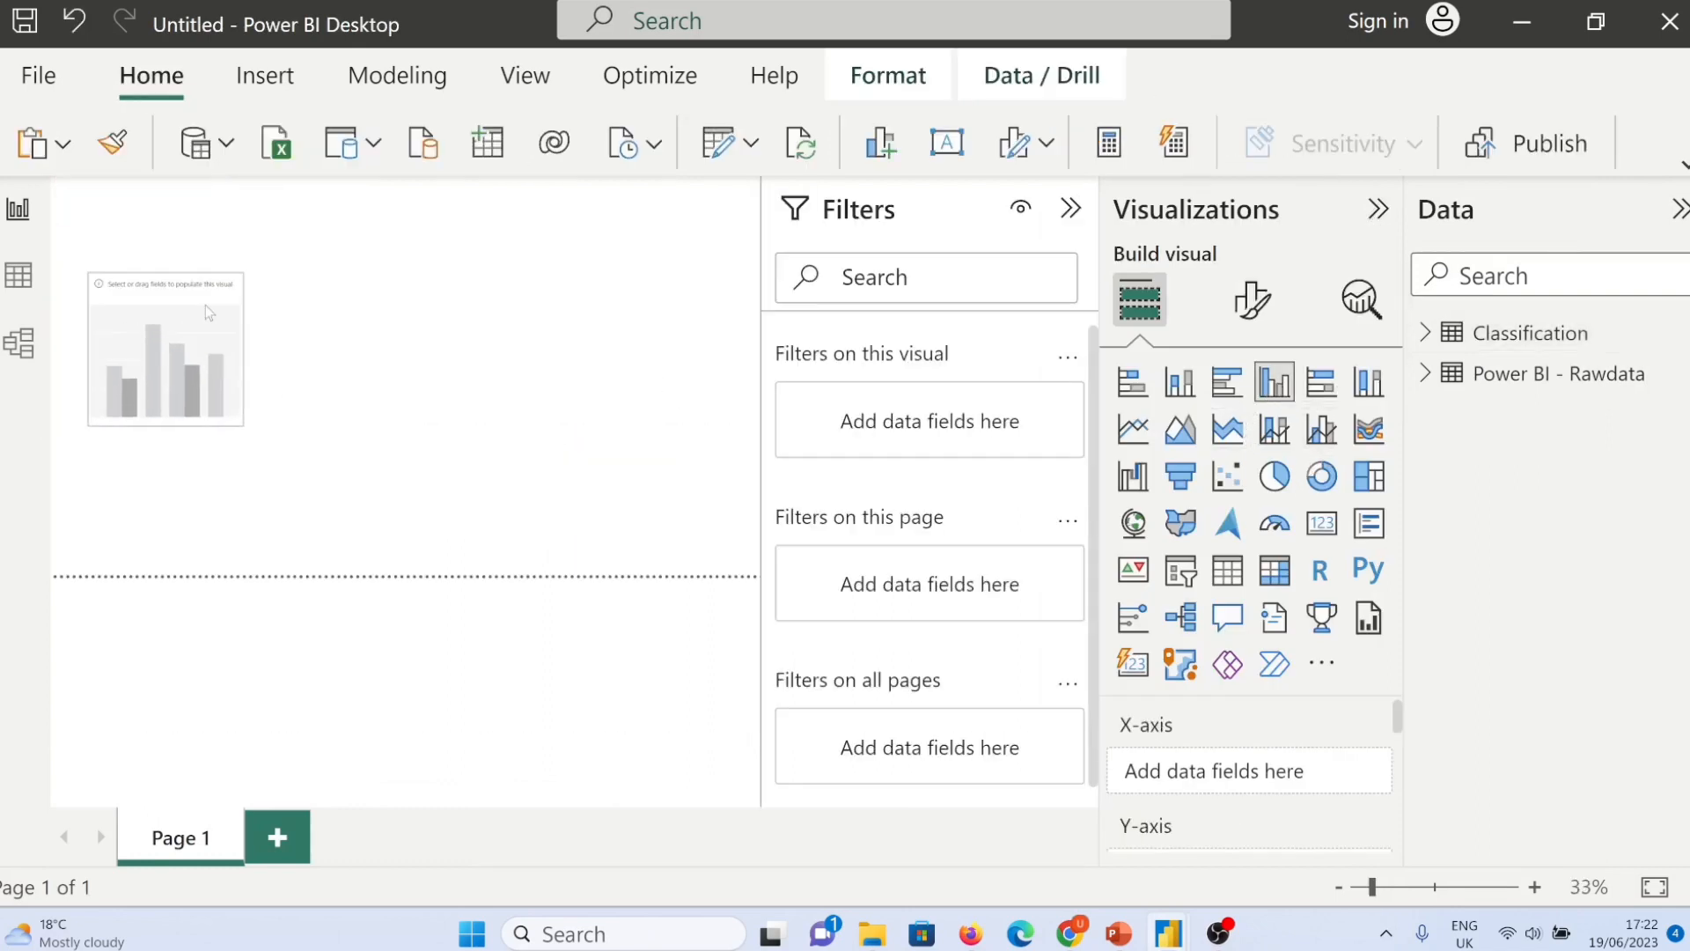
click(1071, 208)
Step: Plot the count of Brand by VendorName from Power BI - Rawdata in the column chart and narrow the chart slightly
click(1427, 376)
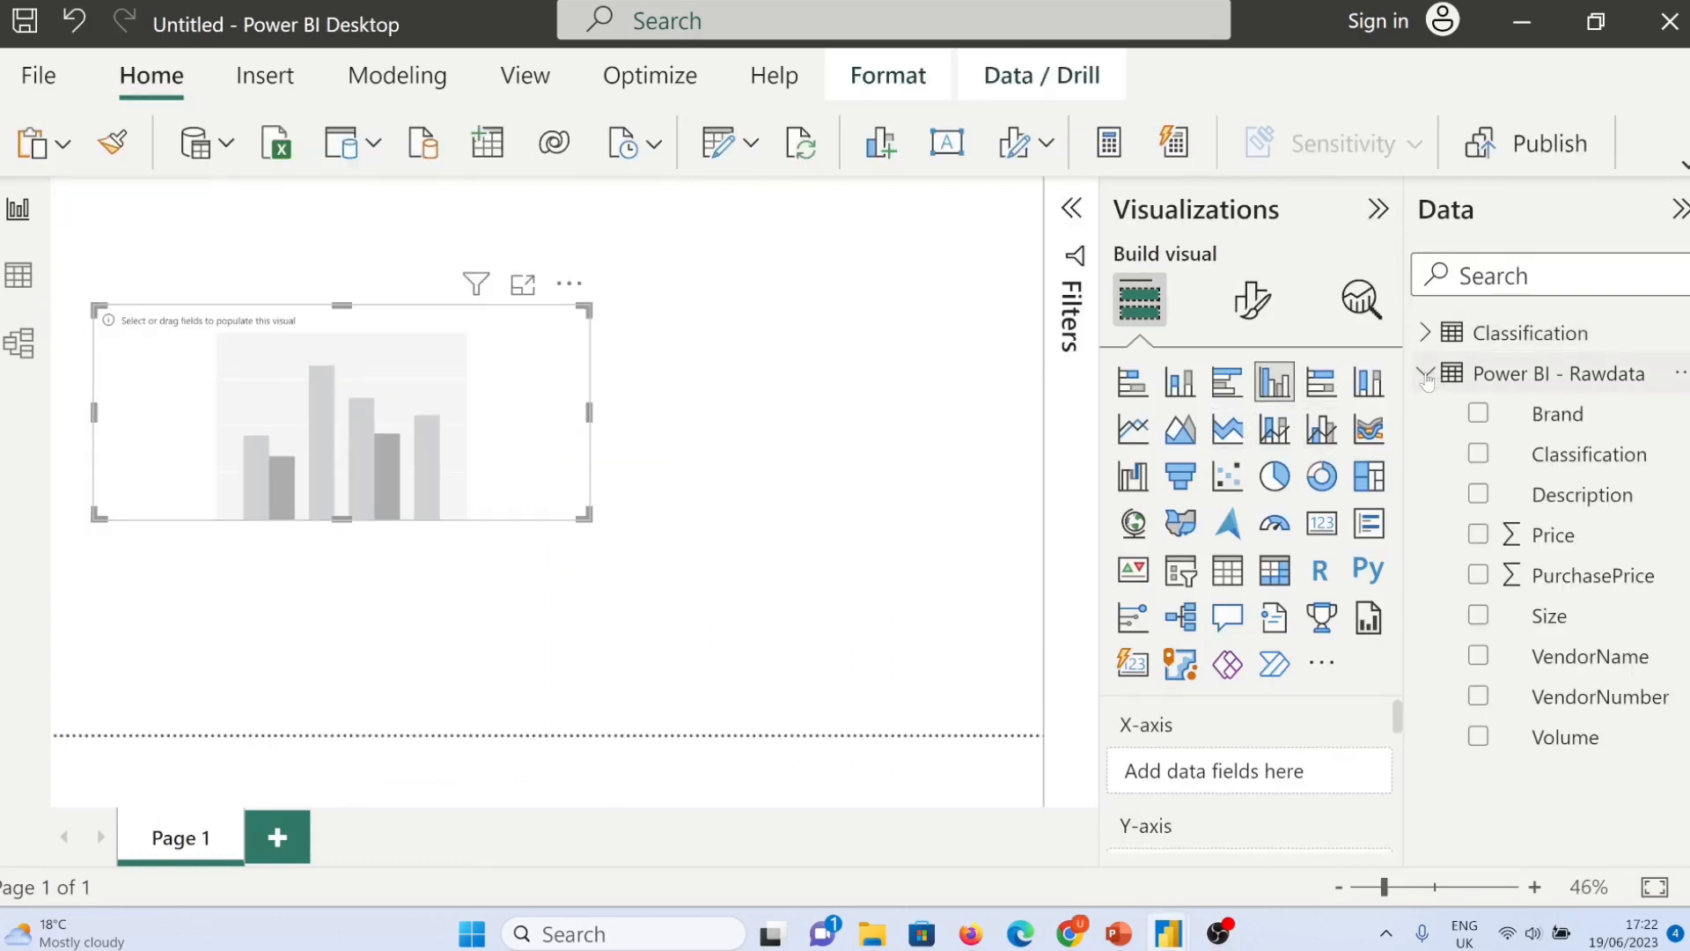
click(1478, 656)
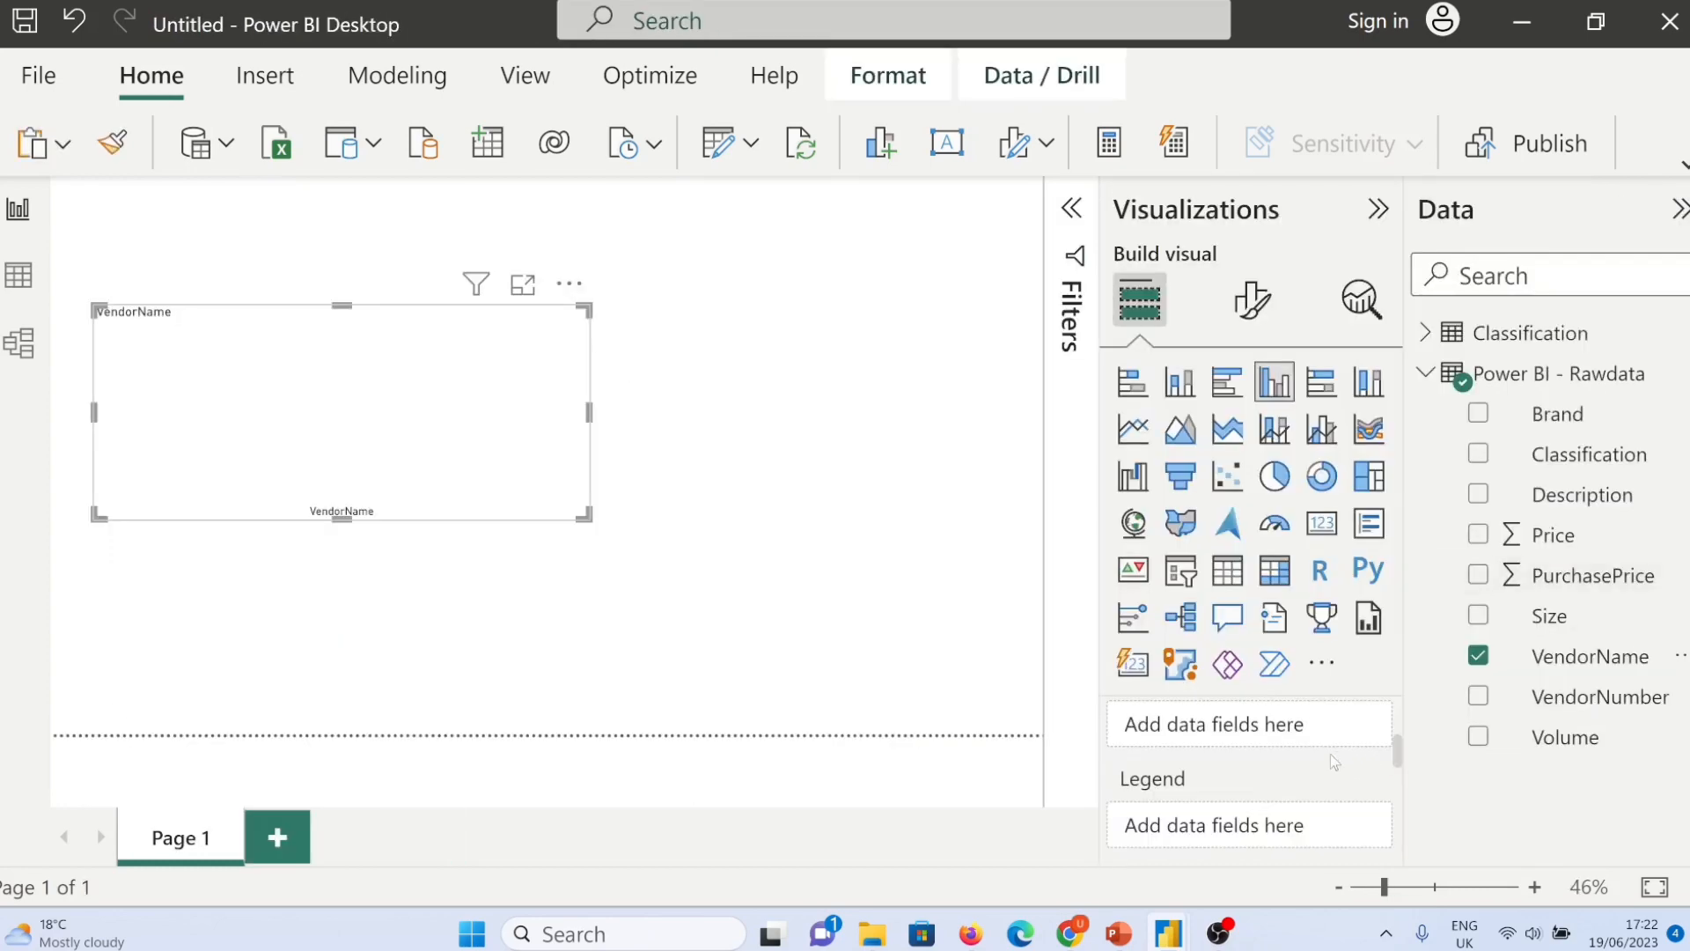
scroll(1329, 763, down, 1)
scroll(1329, 762, up, 3)
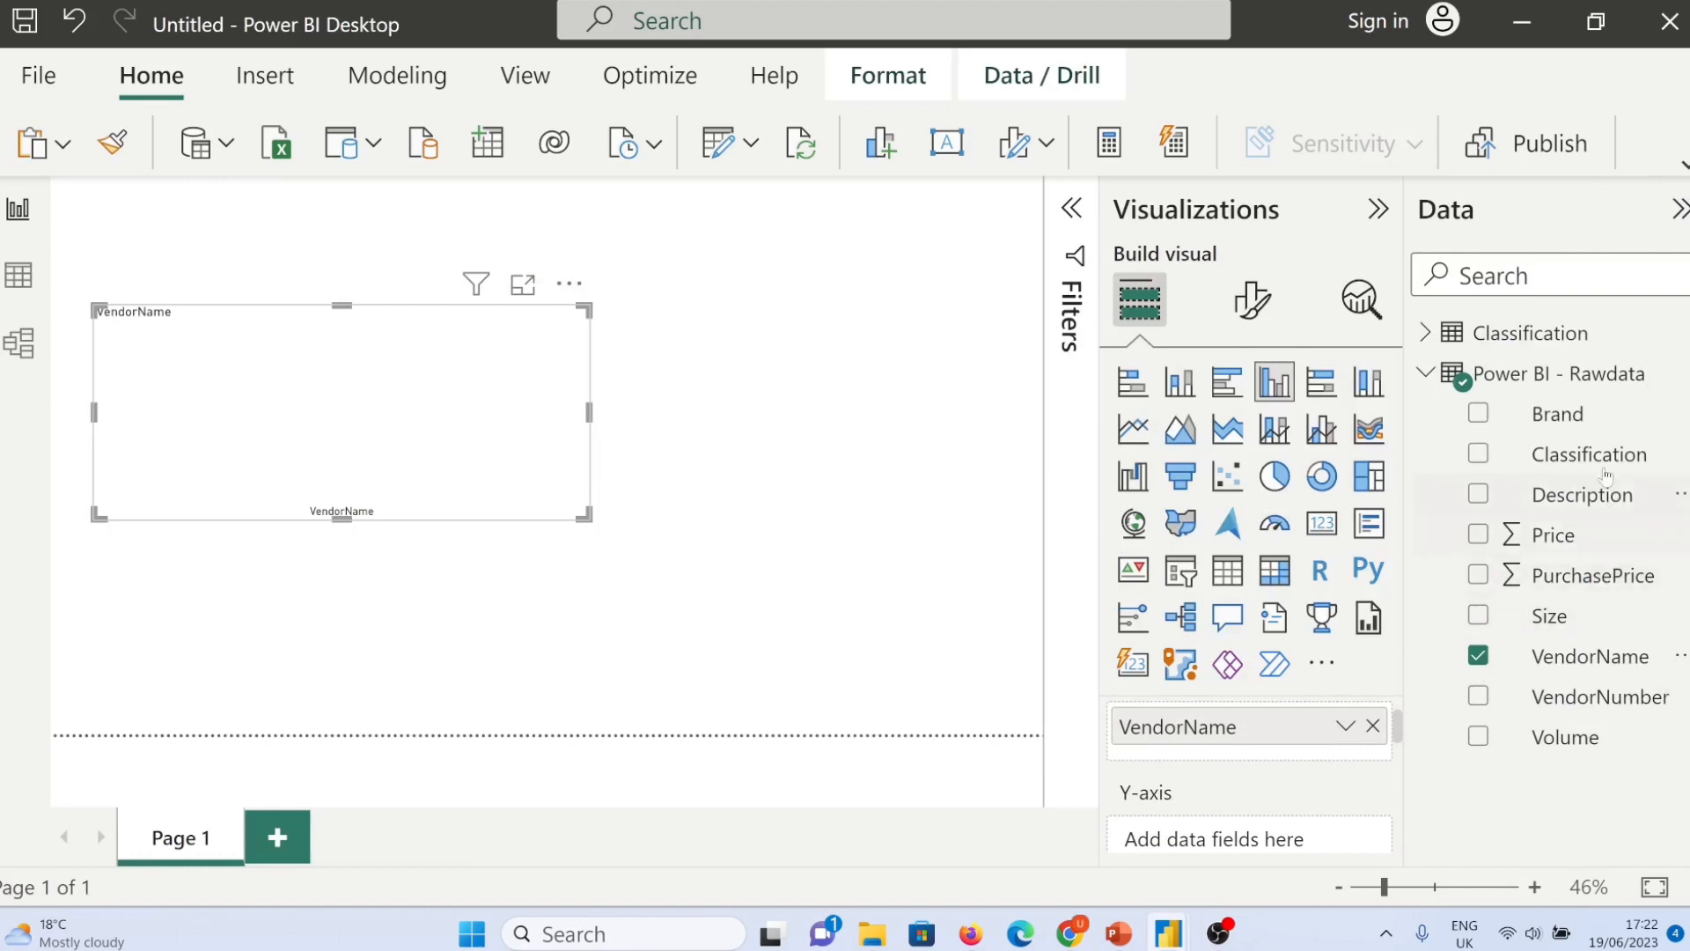
click(1565, 416)
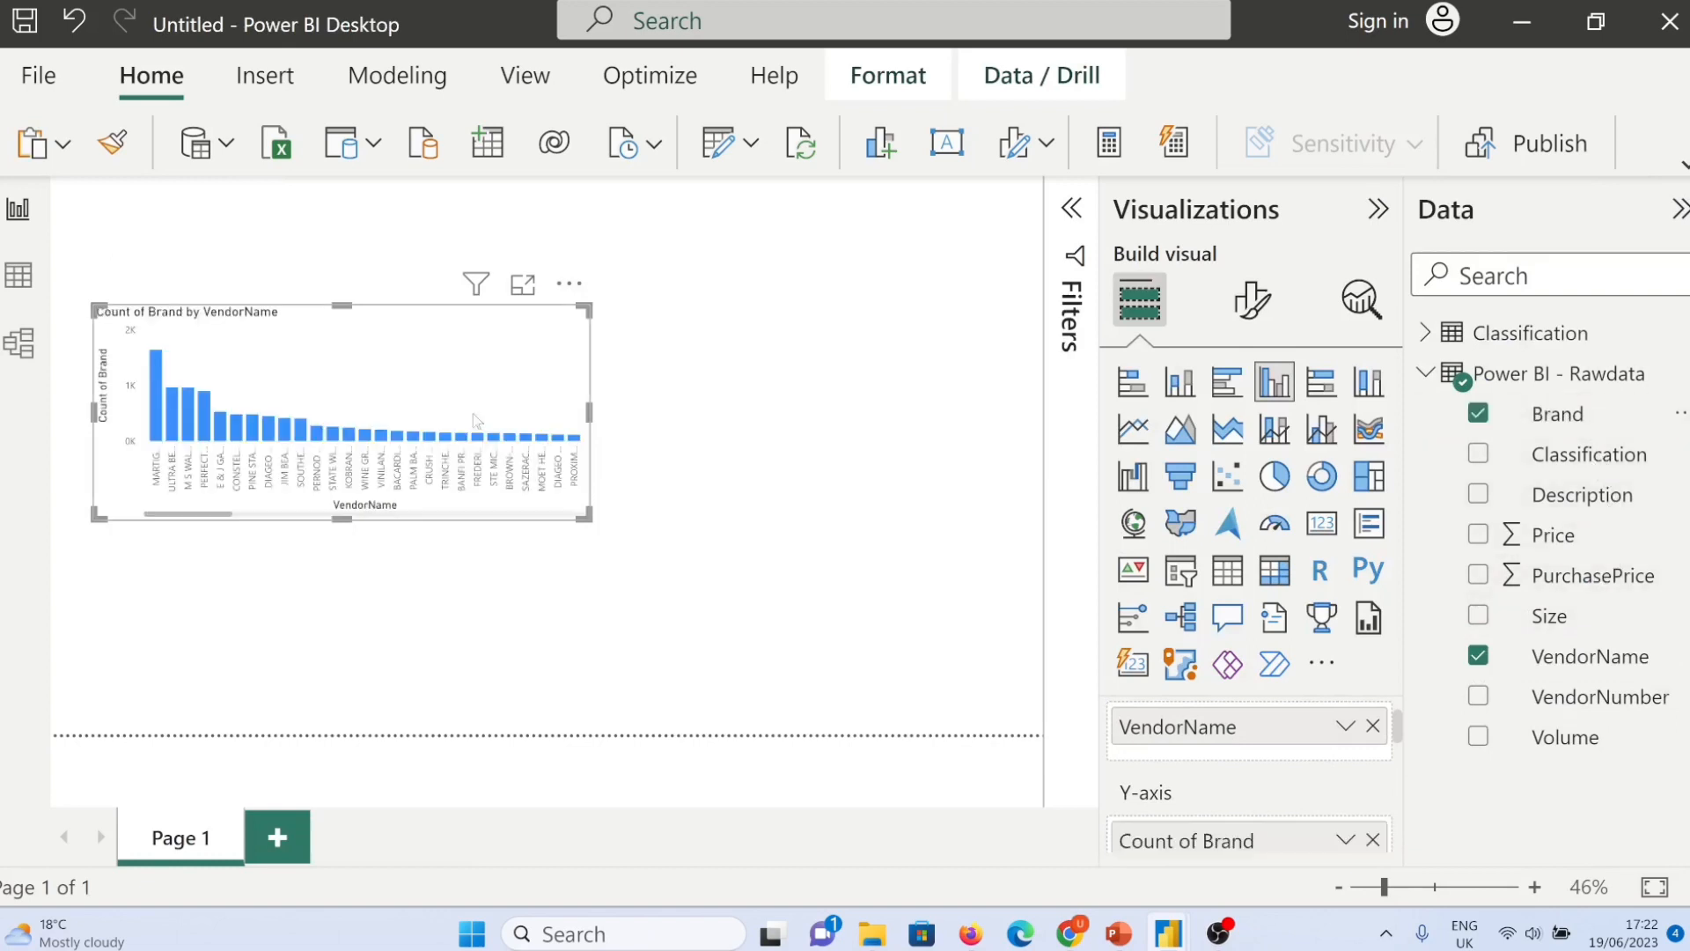
click(1346, 841)
click(1480, 712)
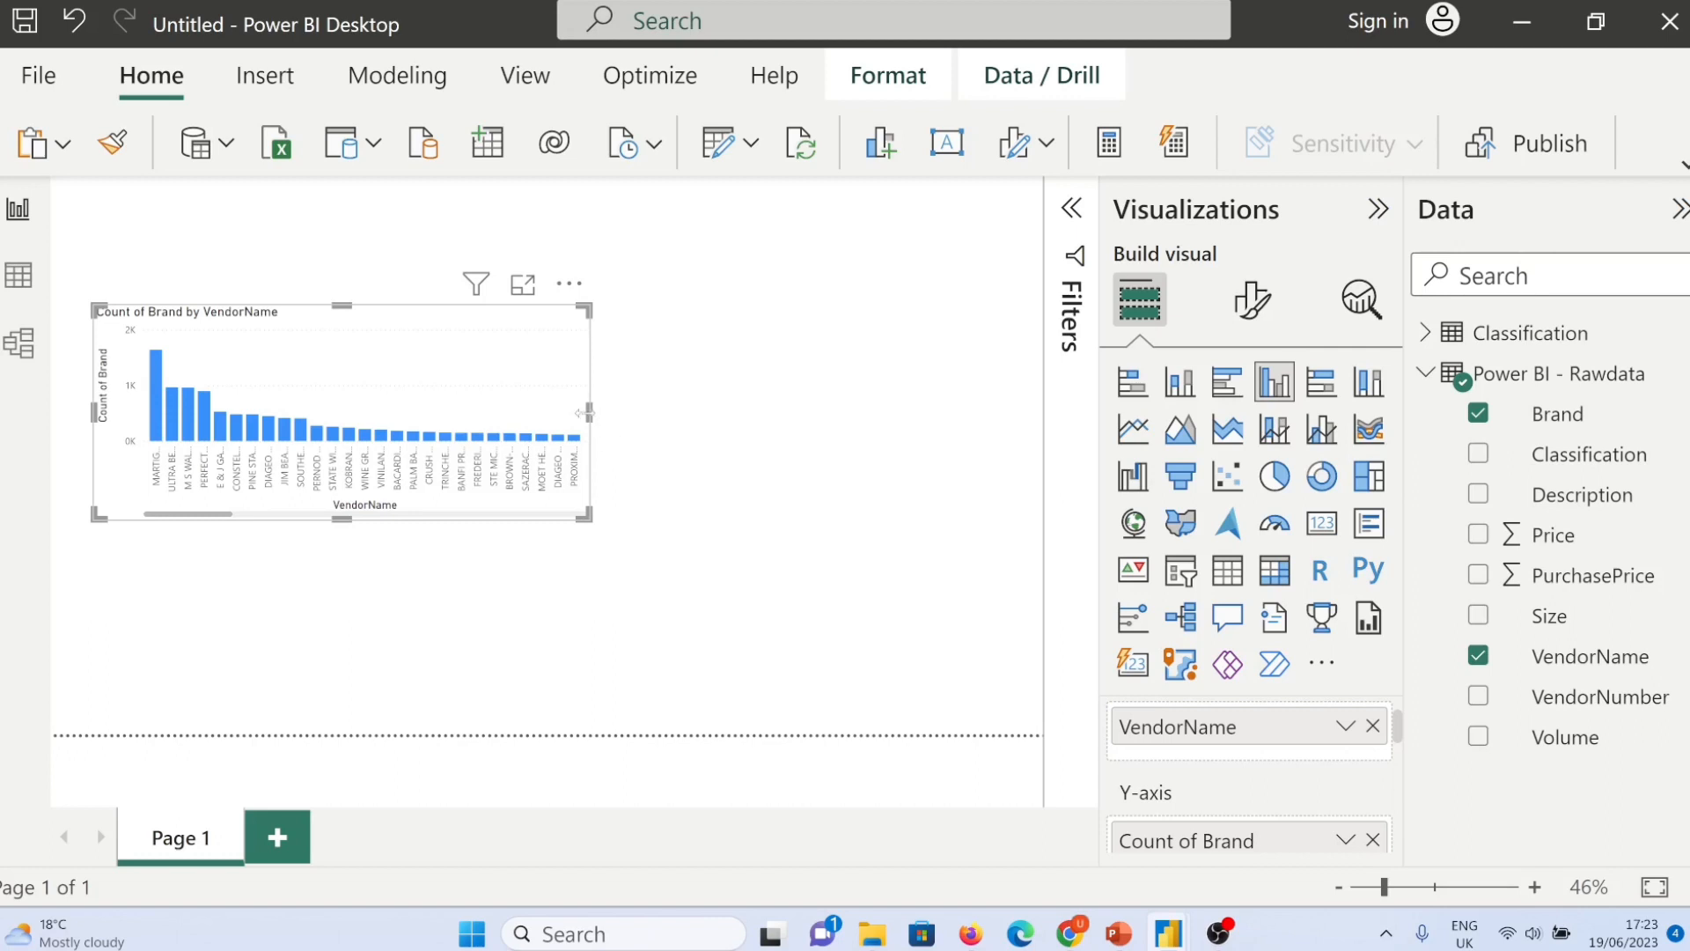
drag(586, 413, 531, 413)
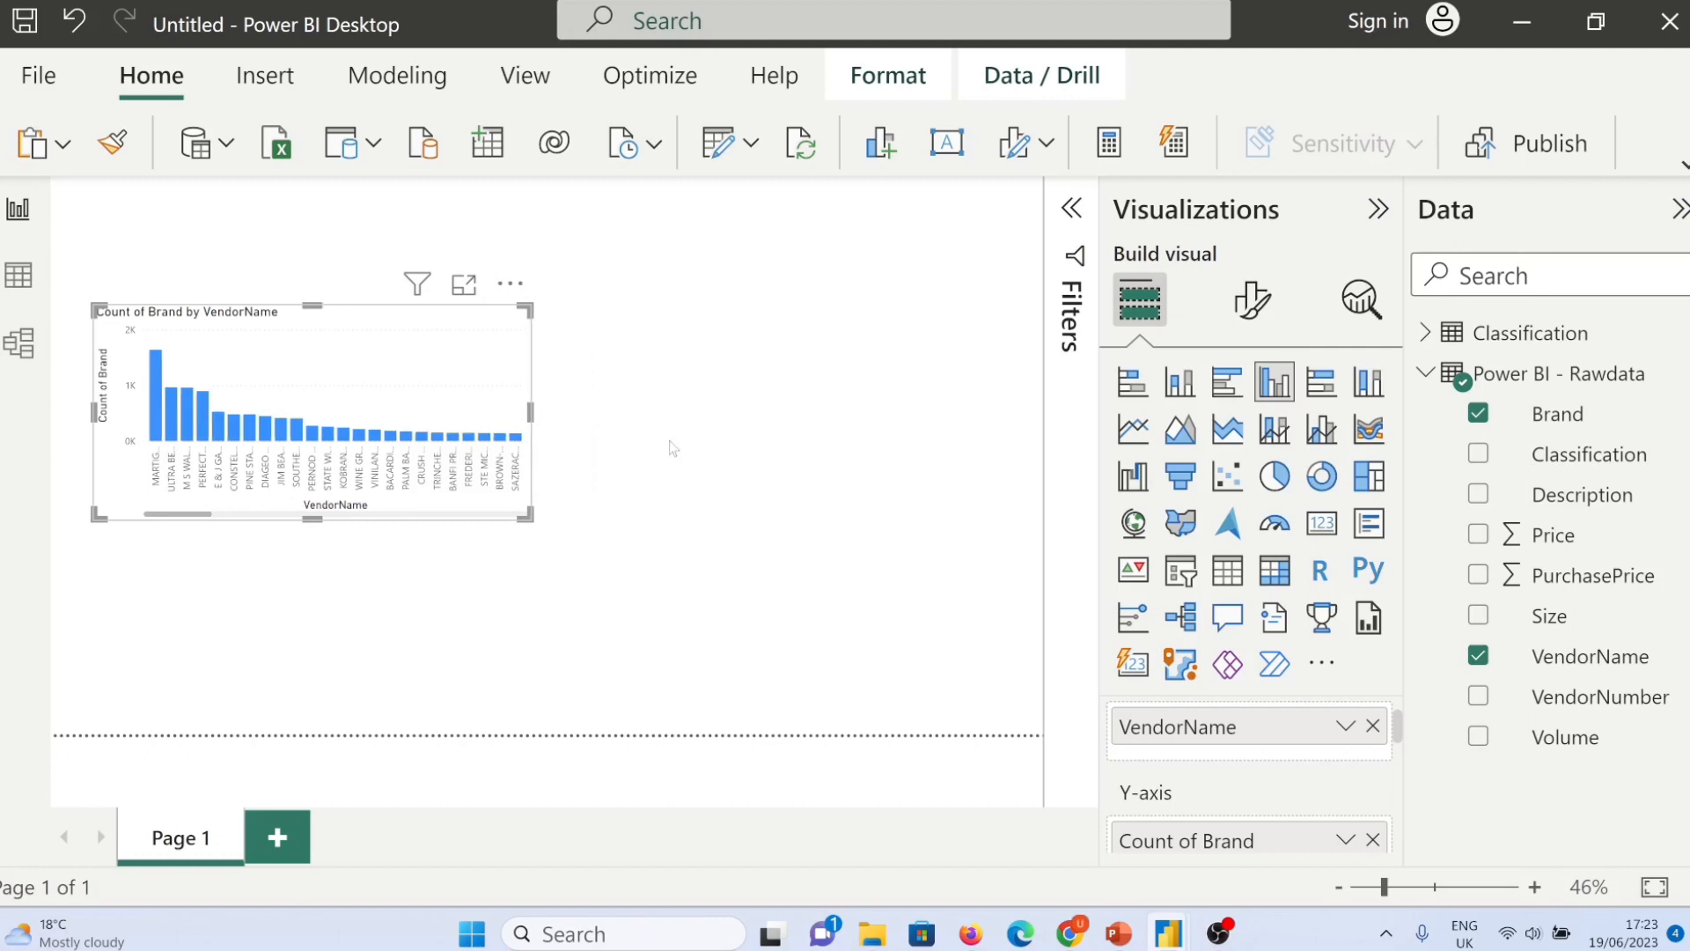
Step: Turn on data labels for the brand count column chart
click(1252, 299)
click(1121, 602)
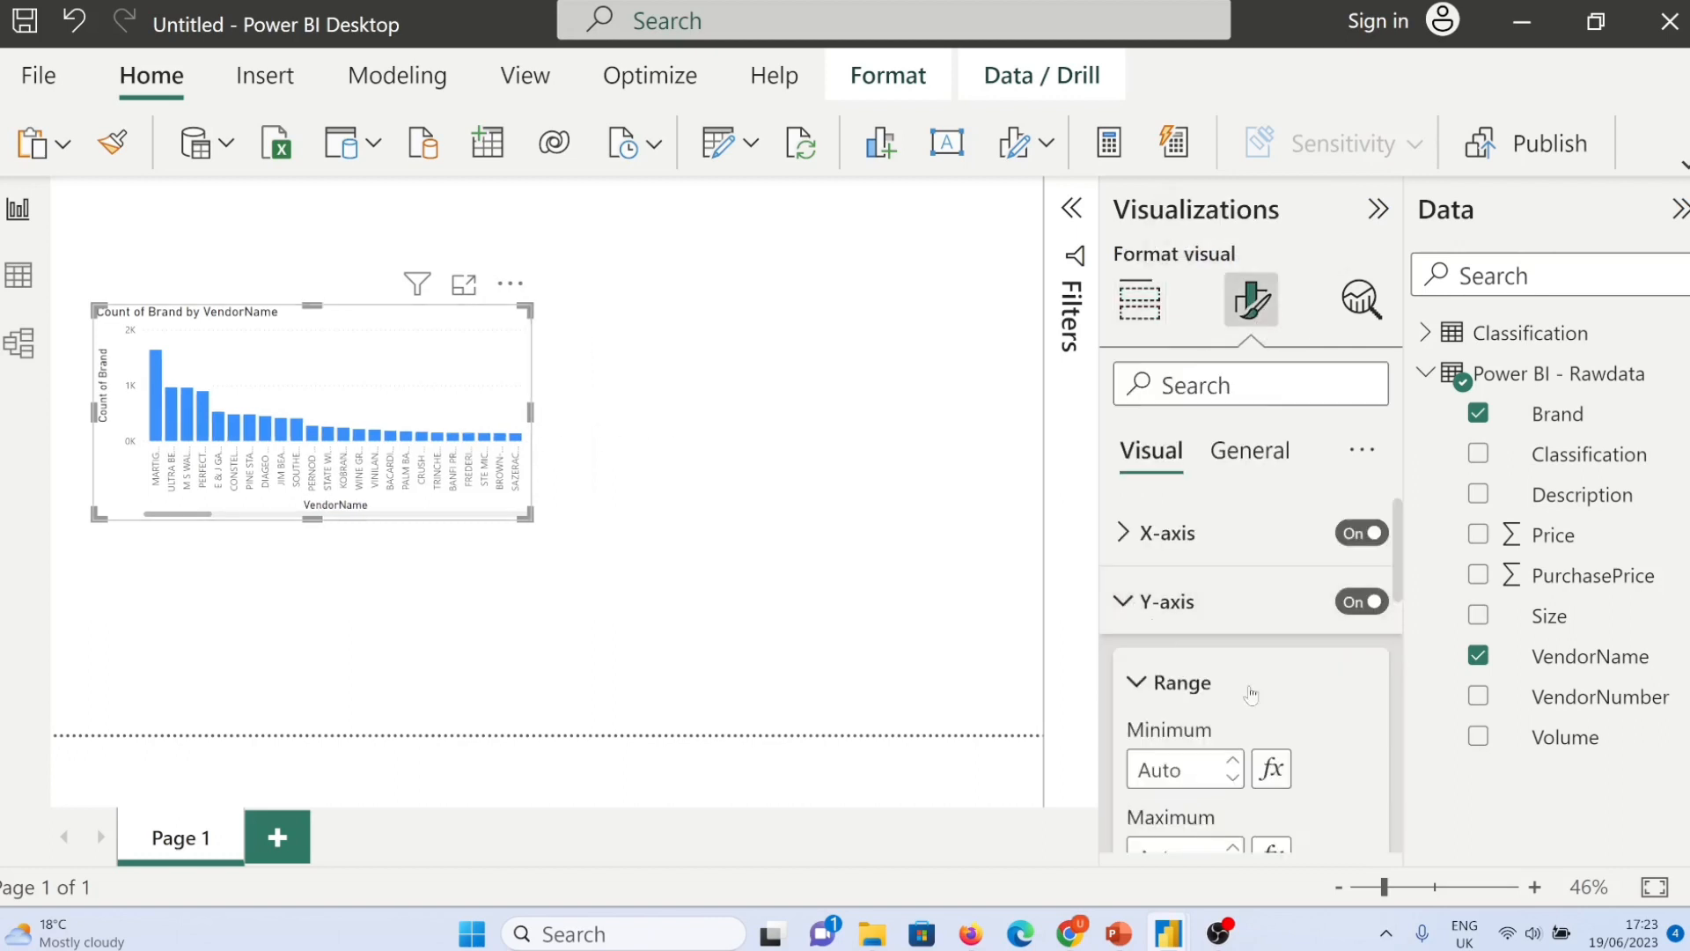
scroll(1253, 695, down, 1)
click(1138, 586)
click(1143, 609)
scroll(1145, 612, down, 2)
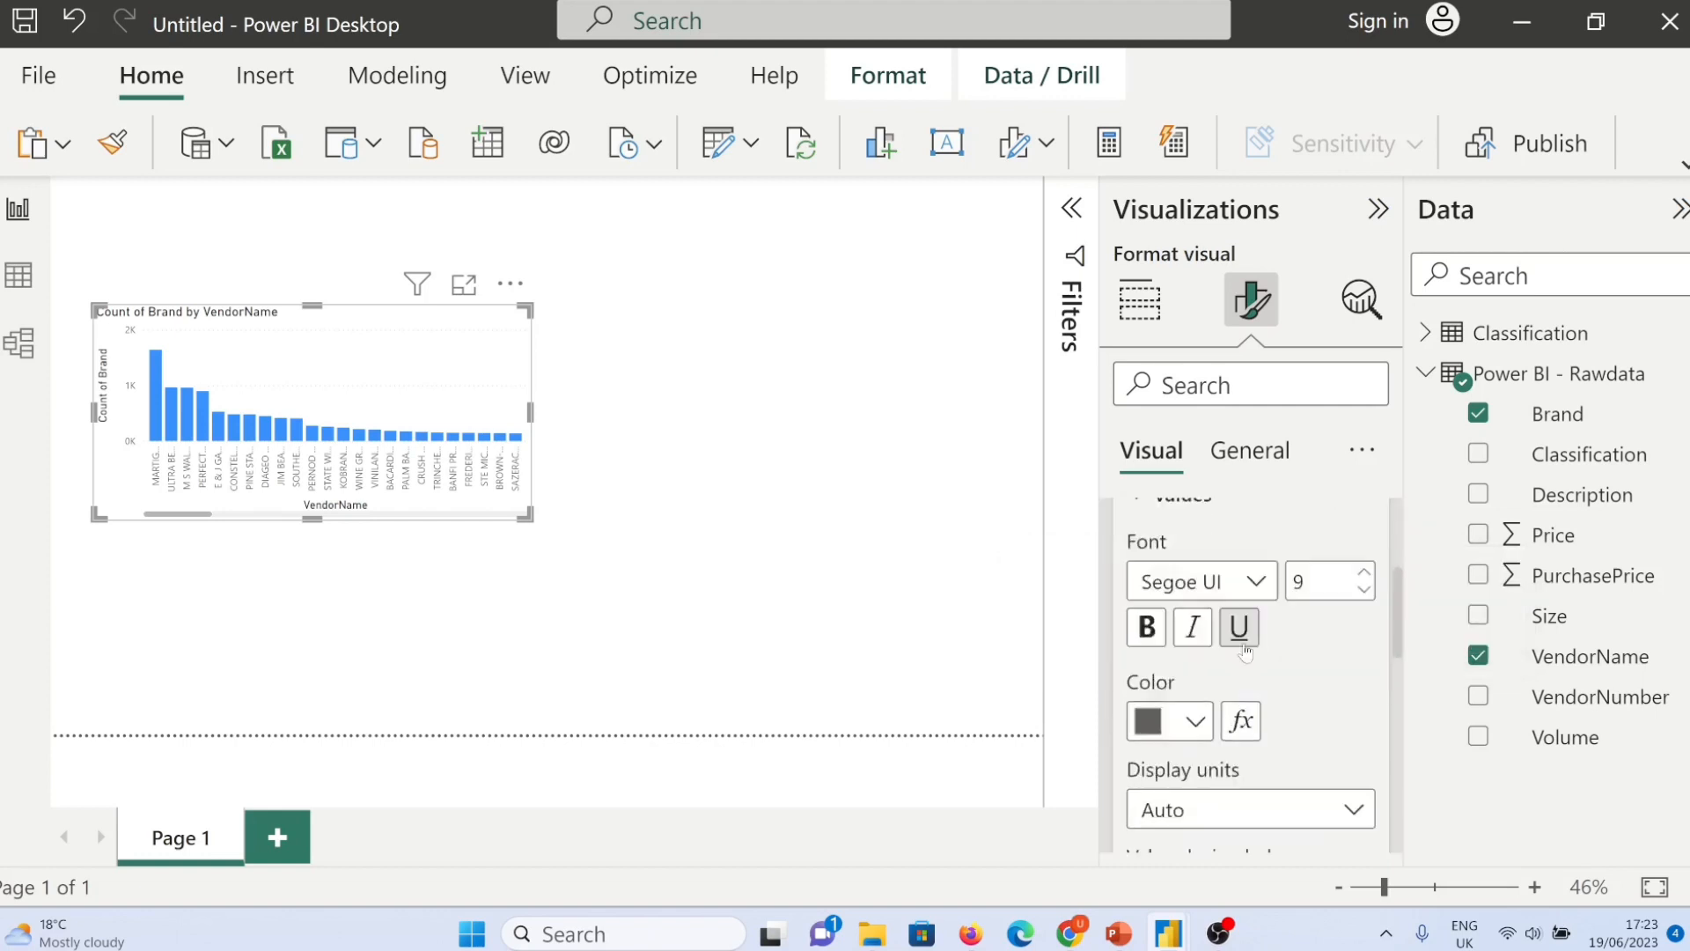
scroll(1149, 616, up, 2)
scroll(1232, 686, down, 6)
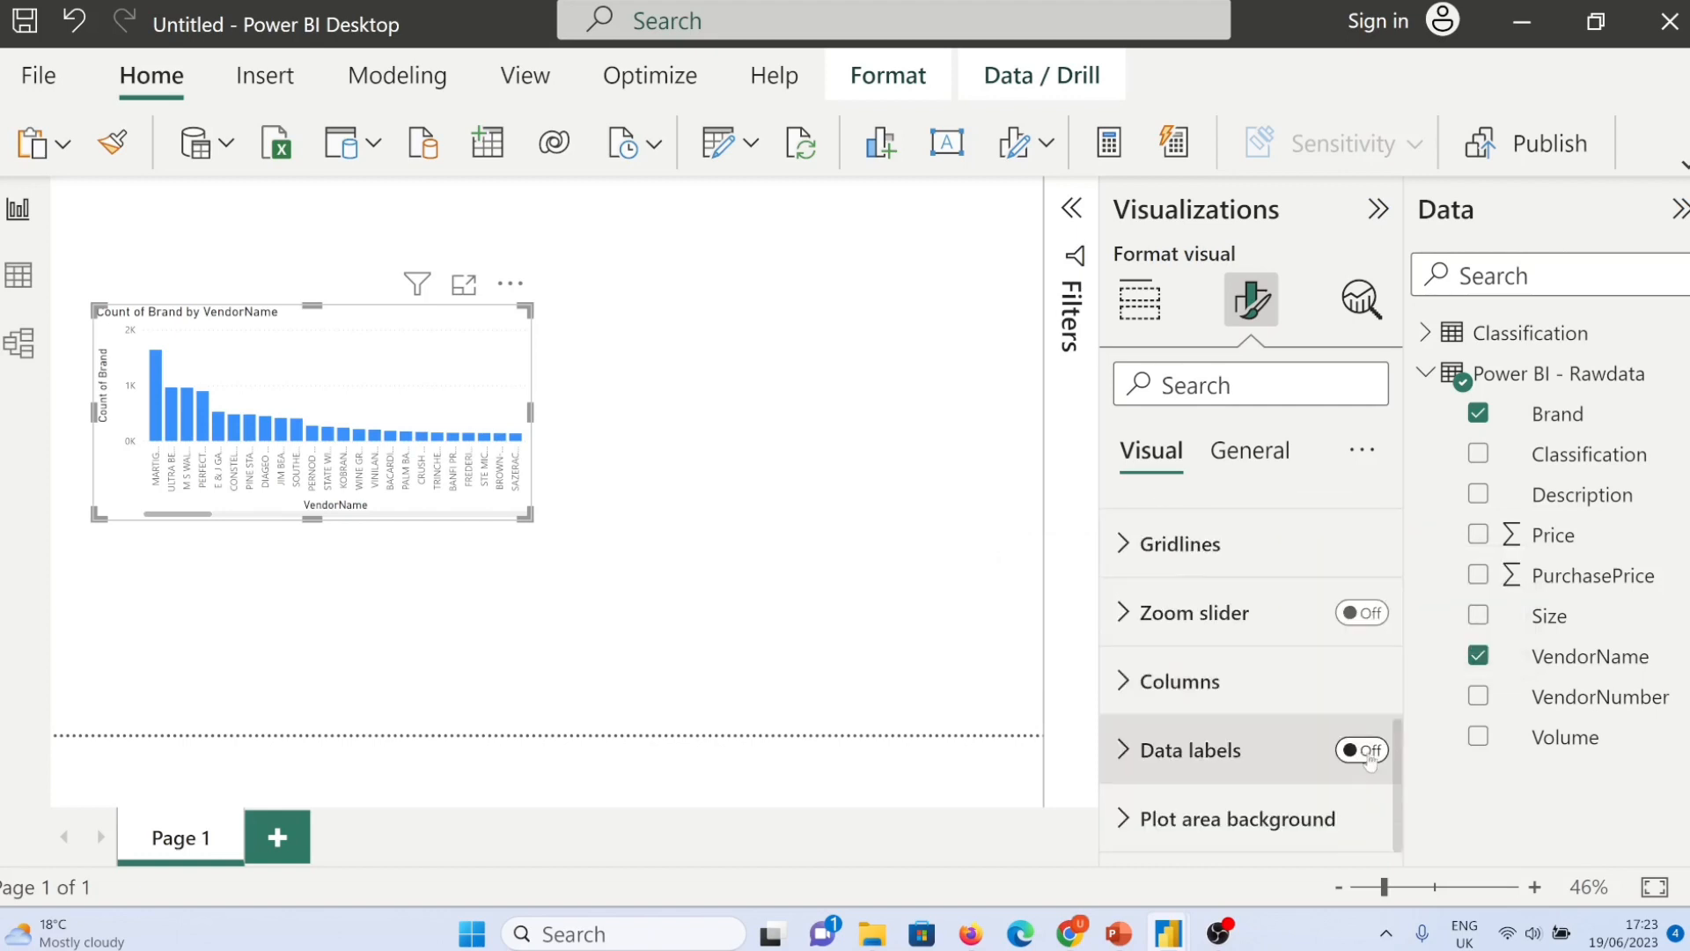
click(1367, 751)
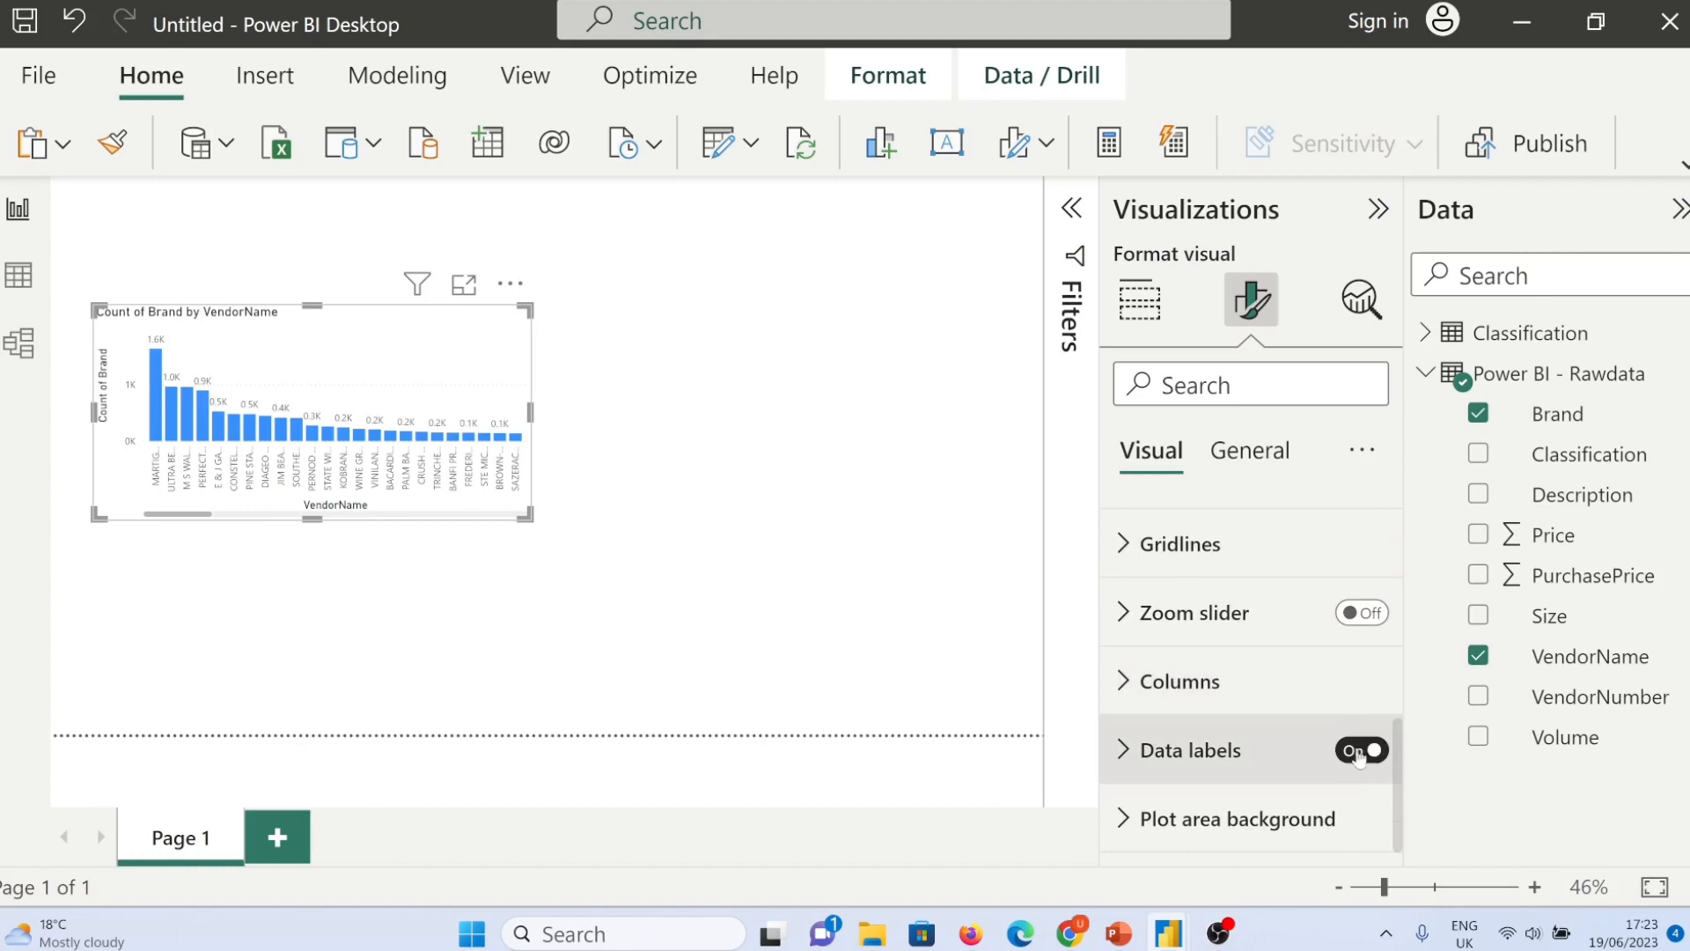
Step: Set the chart's Y-axis values to 1 decimal place and the display units to None
scroll(1234, 694, up, 1)
scroll(1234, 695, up, 4)
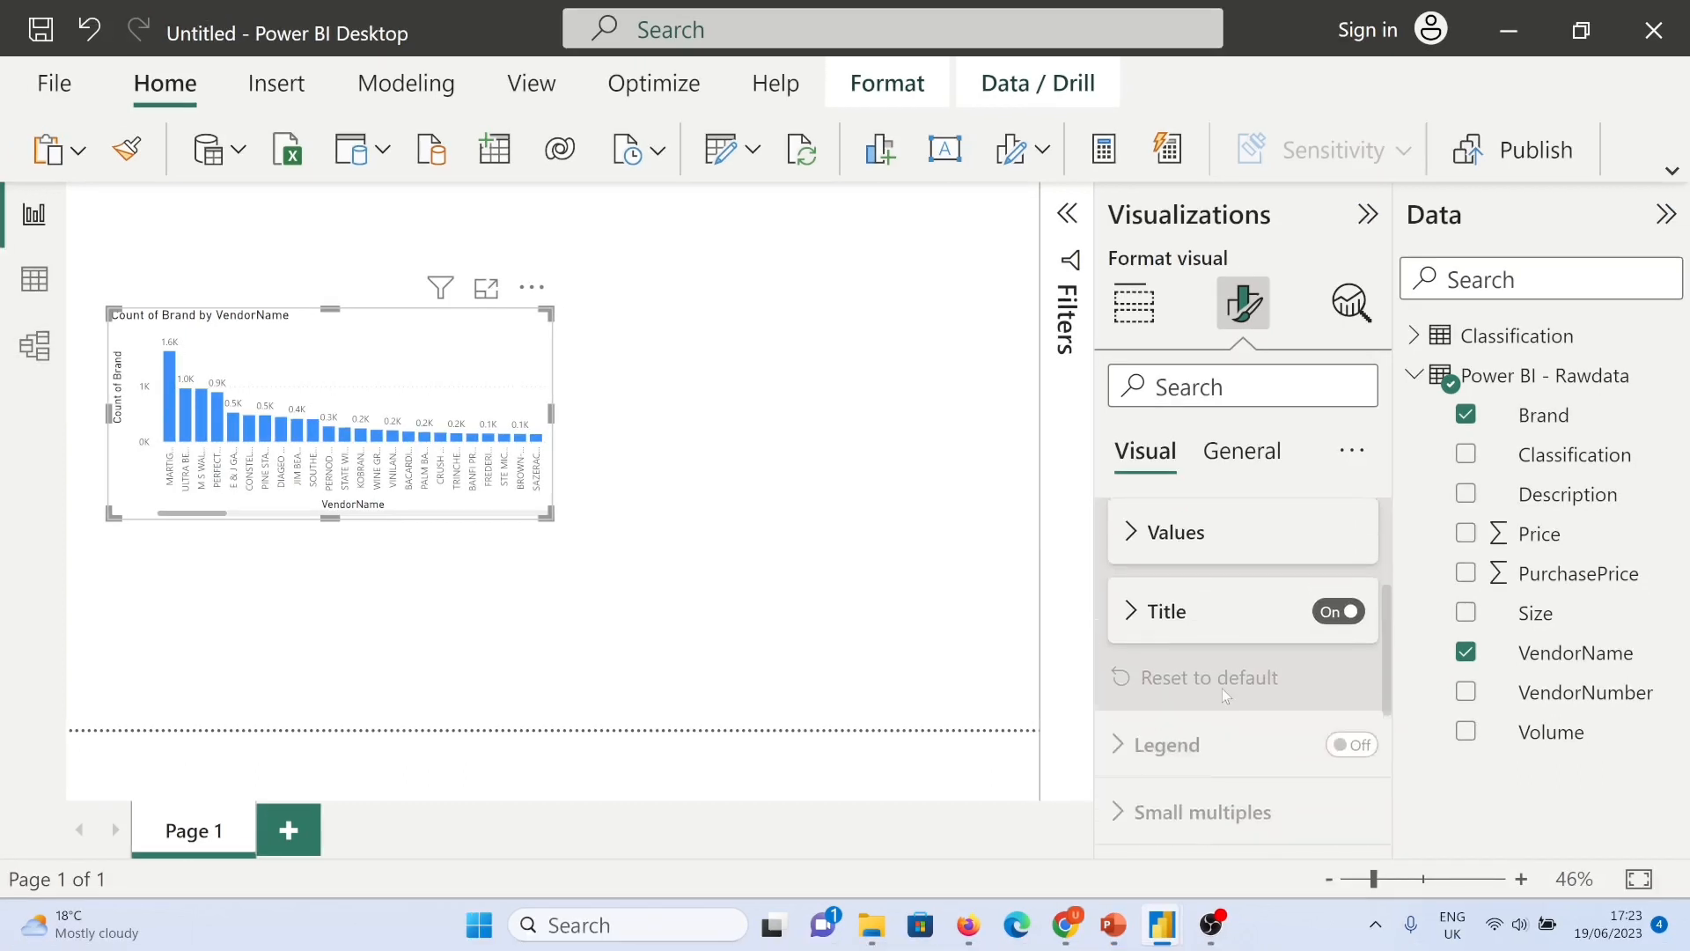
scroll(1171, 651, up, 1)
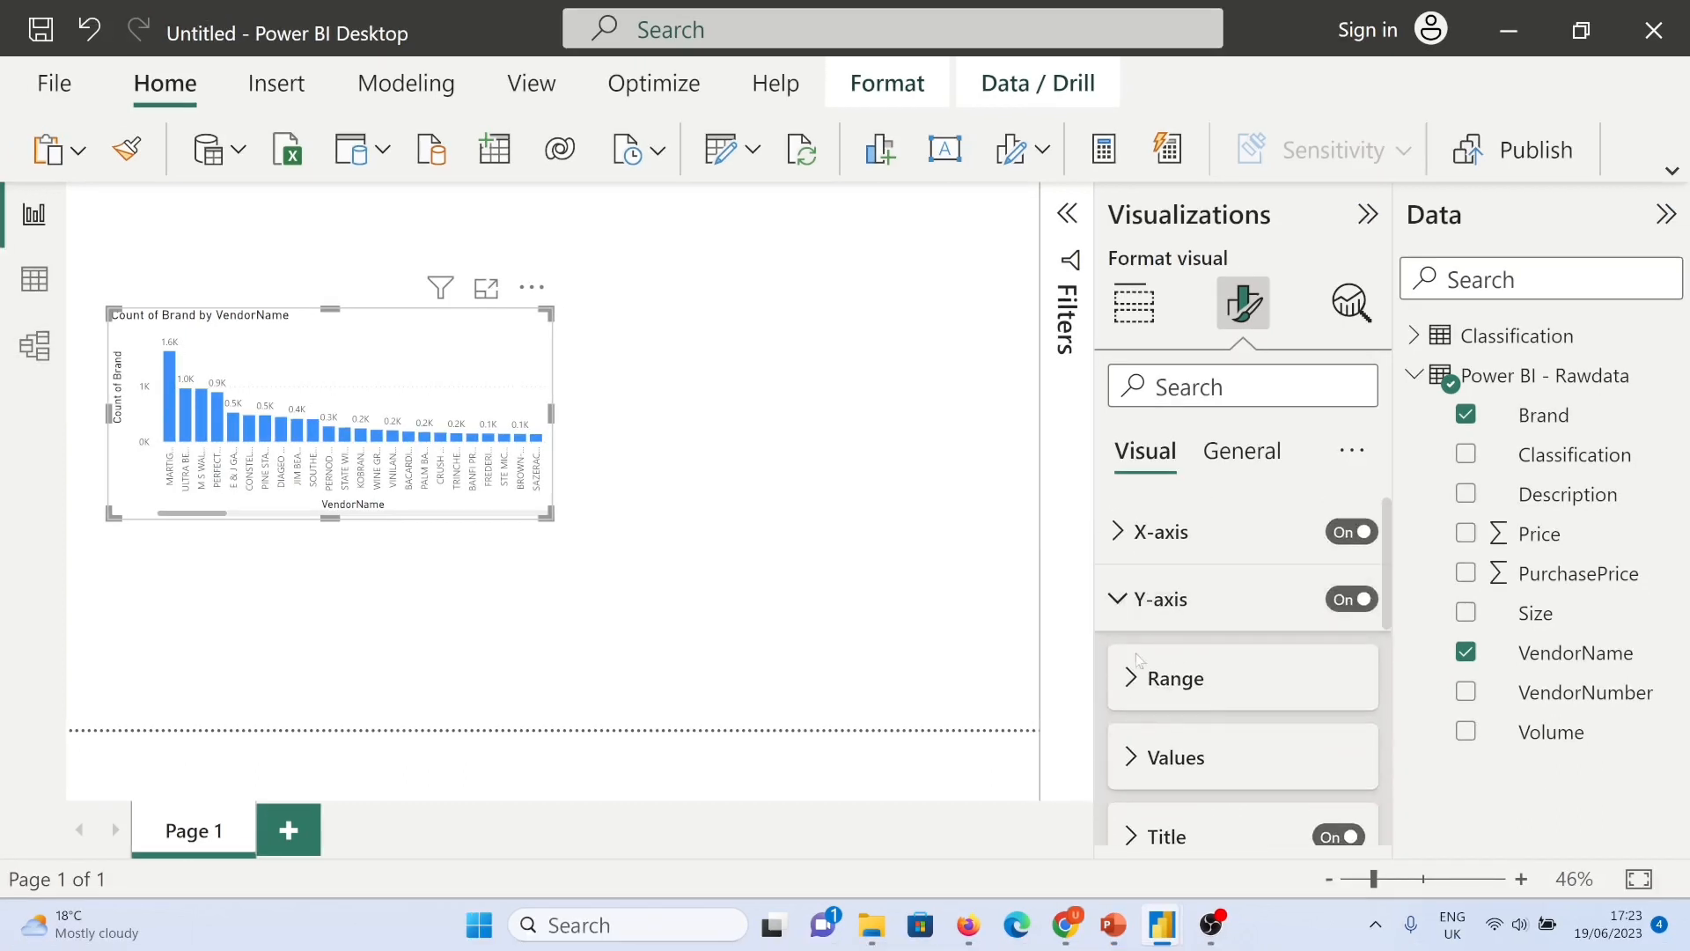
click(1140, 759)
scroll(1250, 731, down, 5)
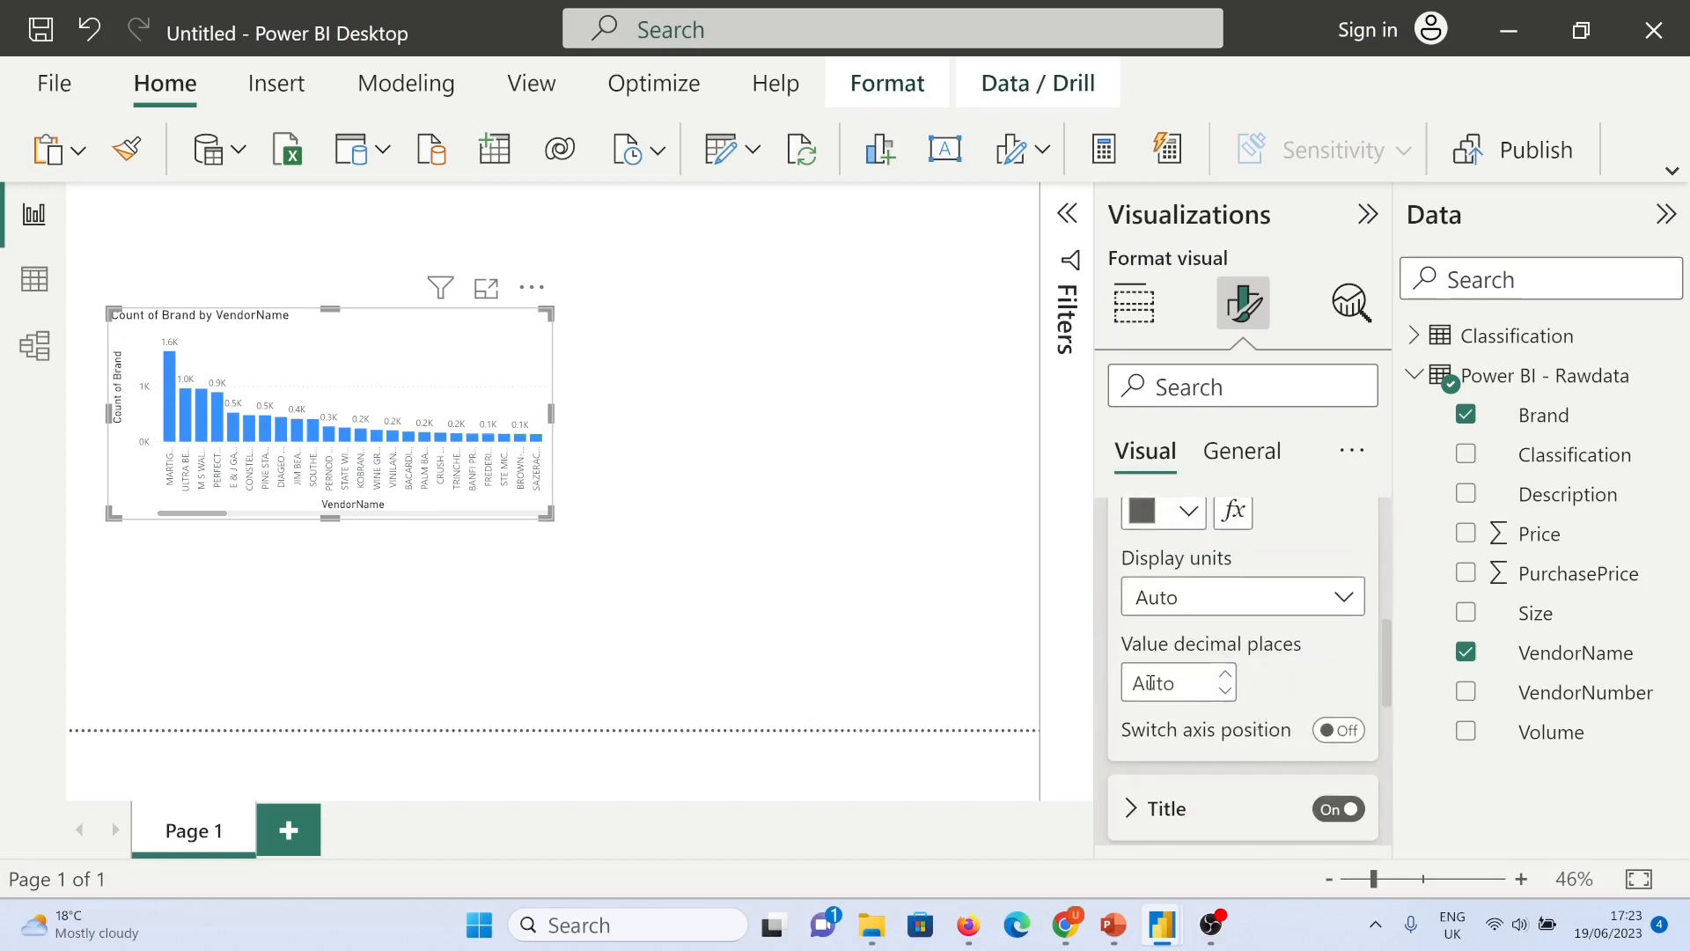
click(1151, 683)
text(1)
click(1243, 597)
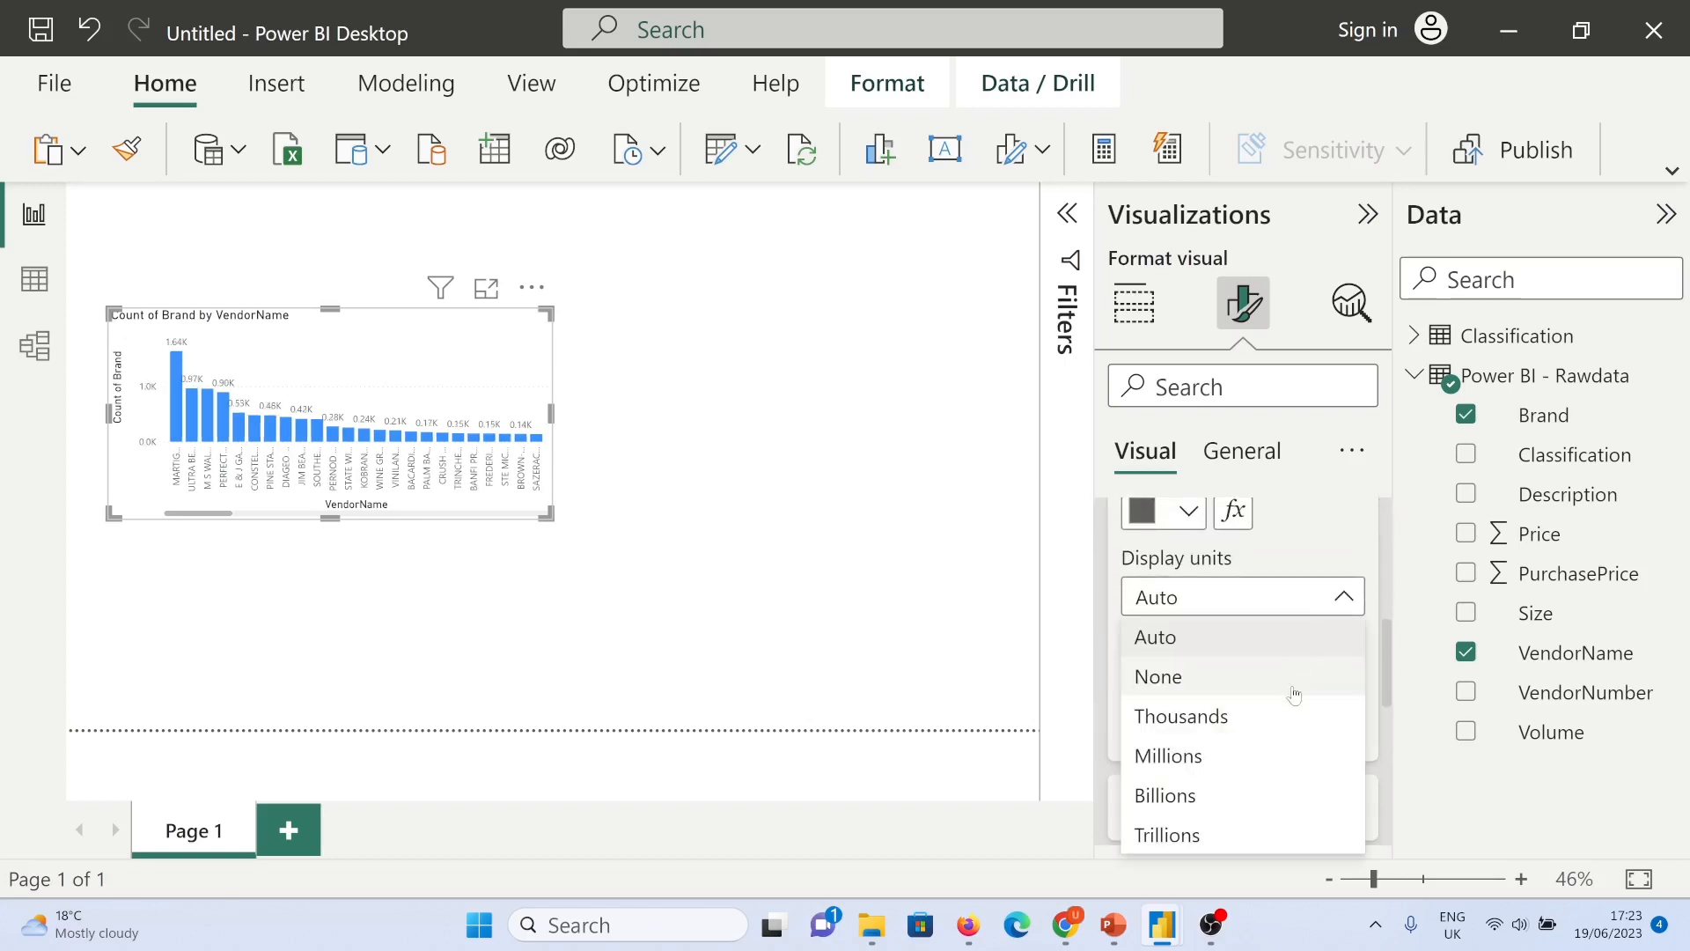
click(1232, 672)
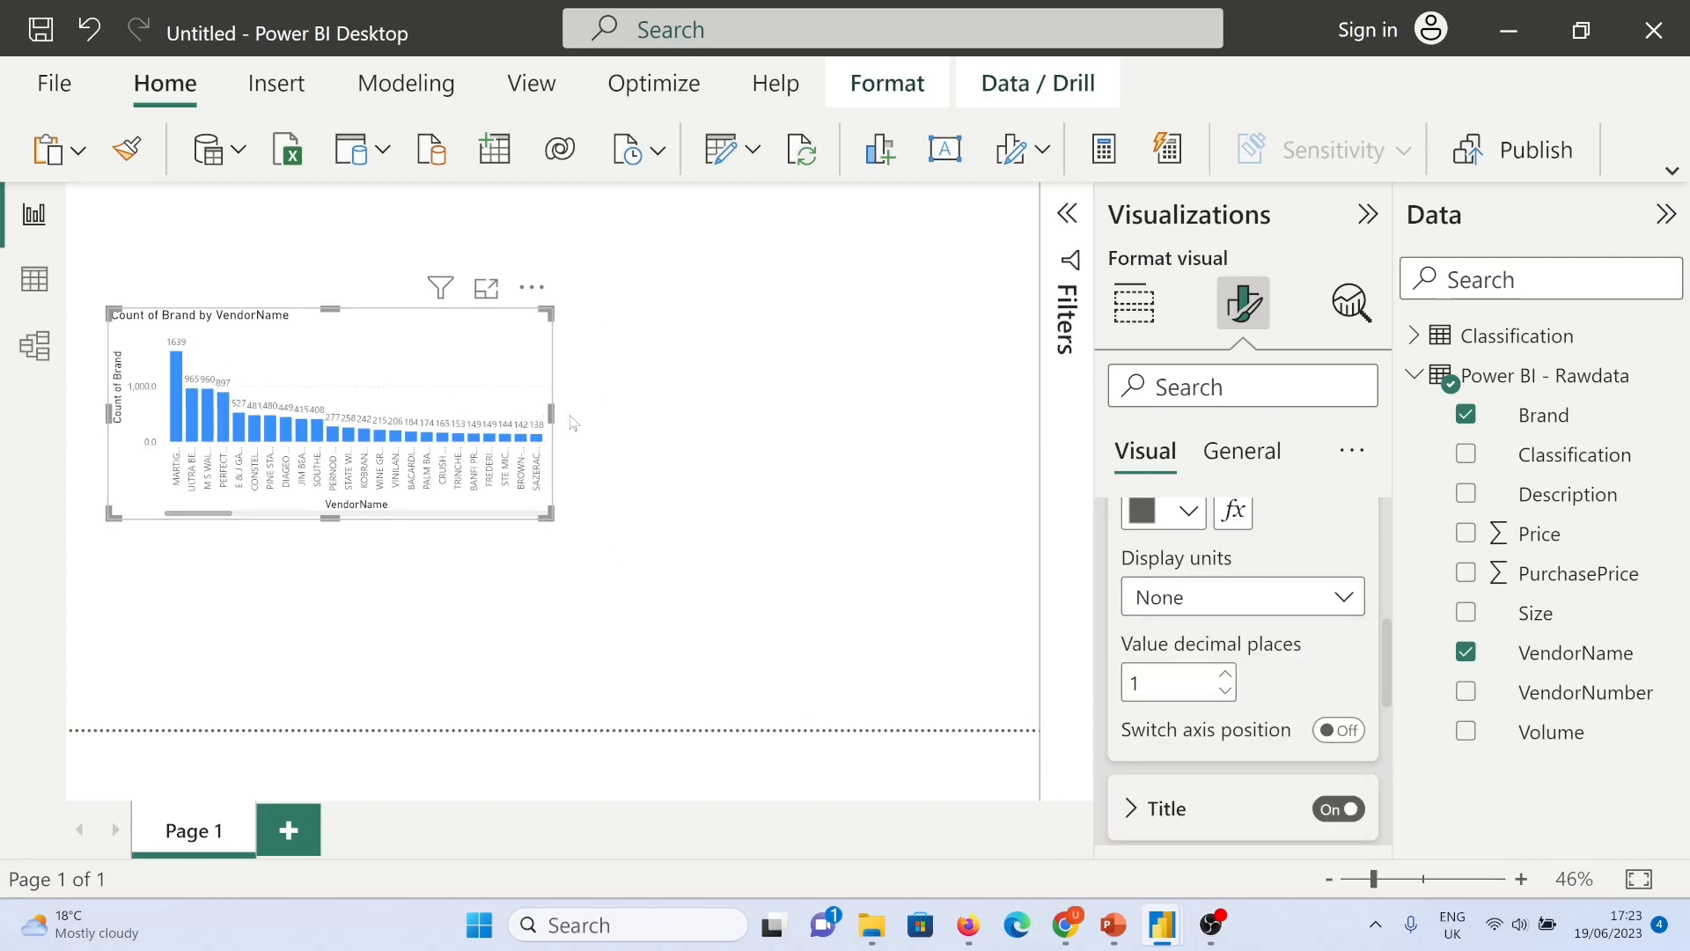
Step: Widen the column chart, turn on its zoom slider and scroll through the vendors and back
drag(572, 421, 621, 422)
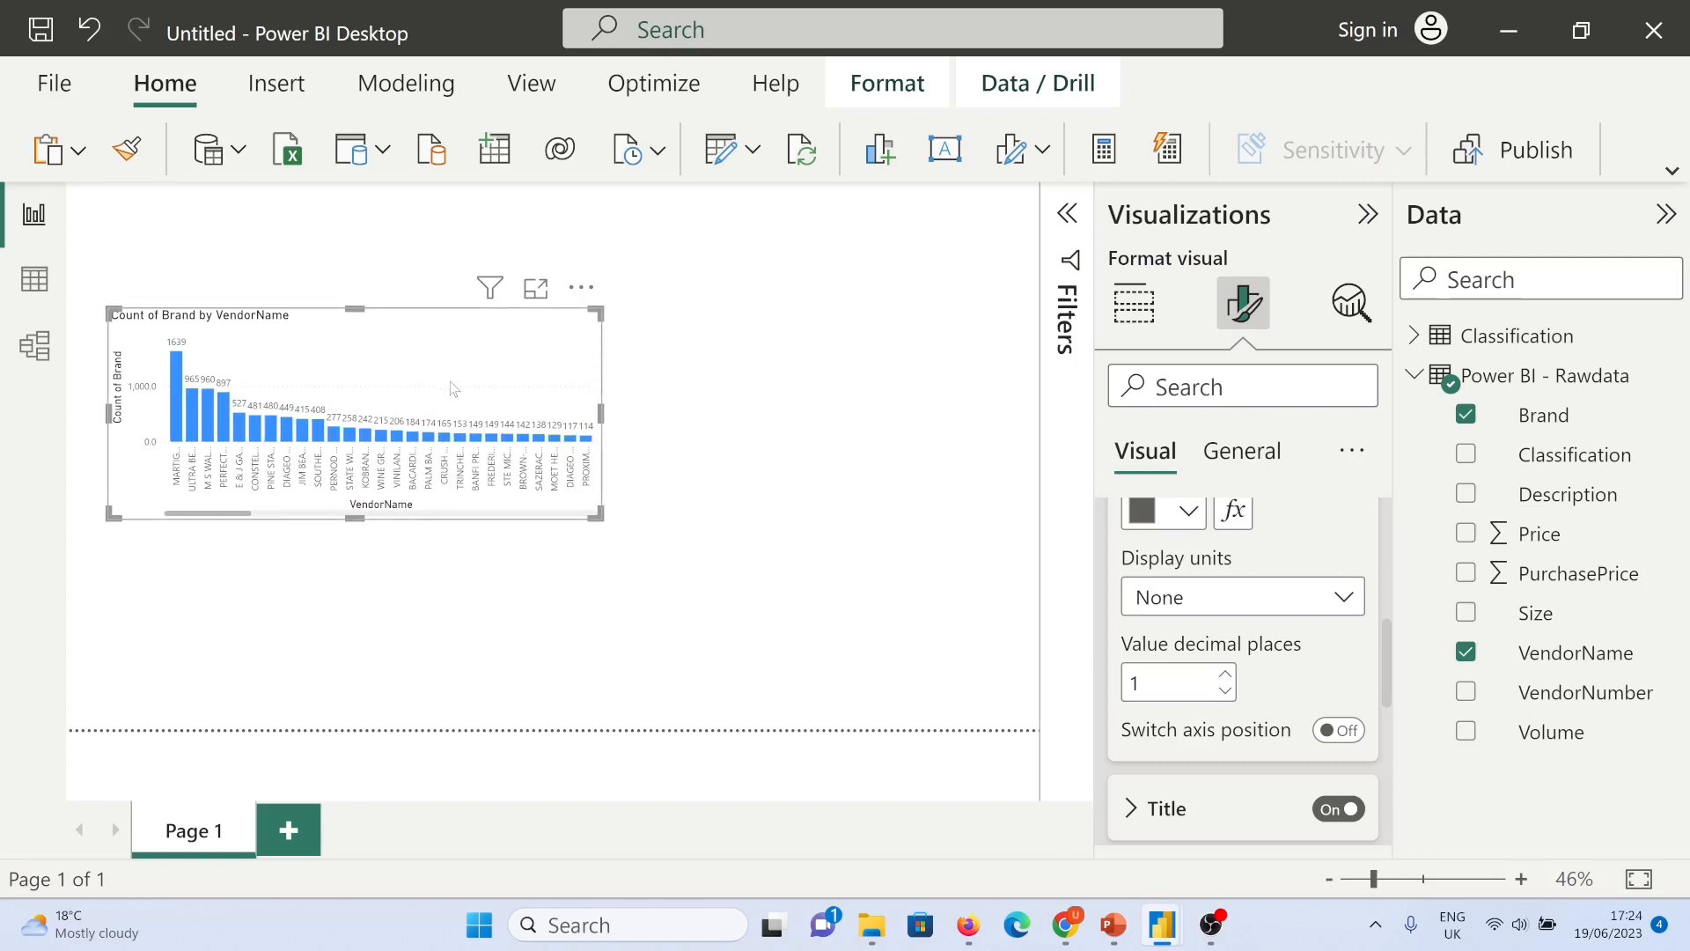
scroll(1276, 616, down, 5)
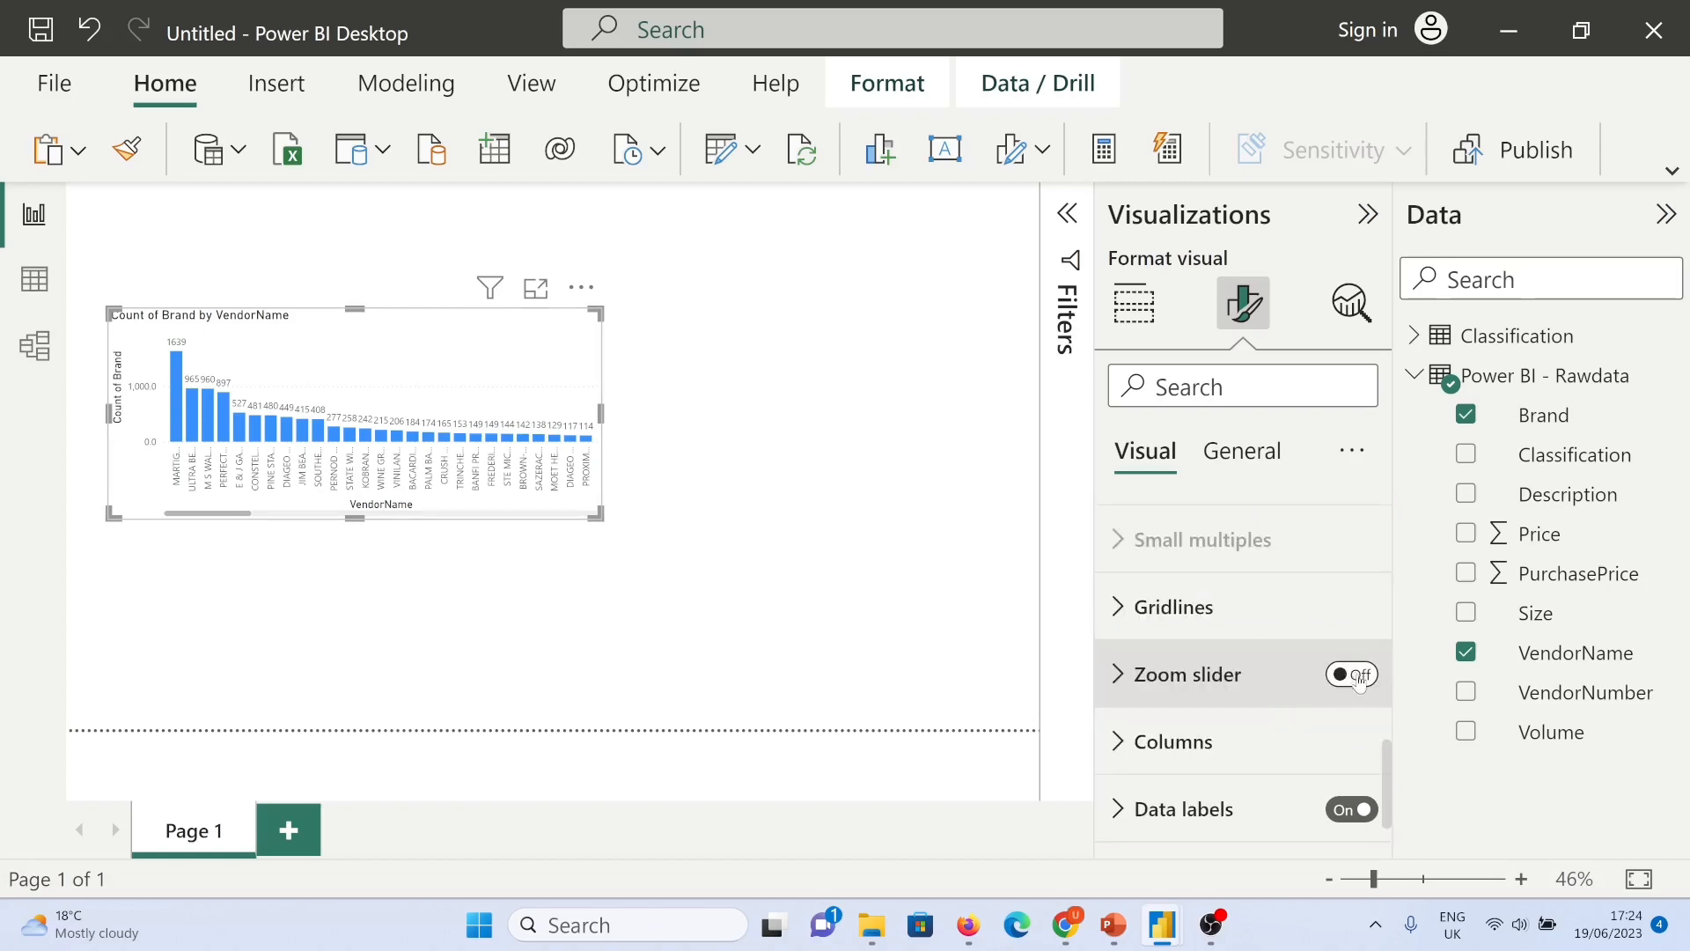
click(1353, 674)
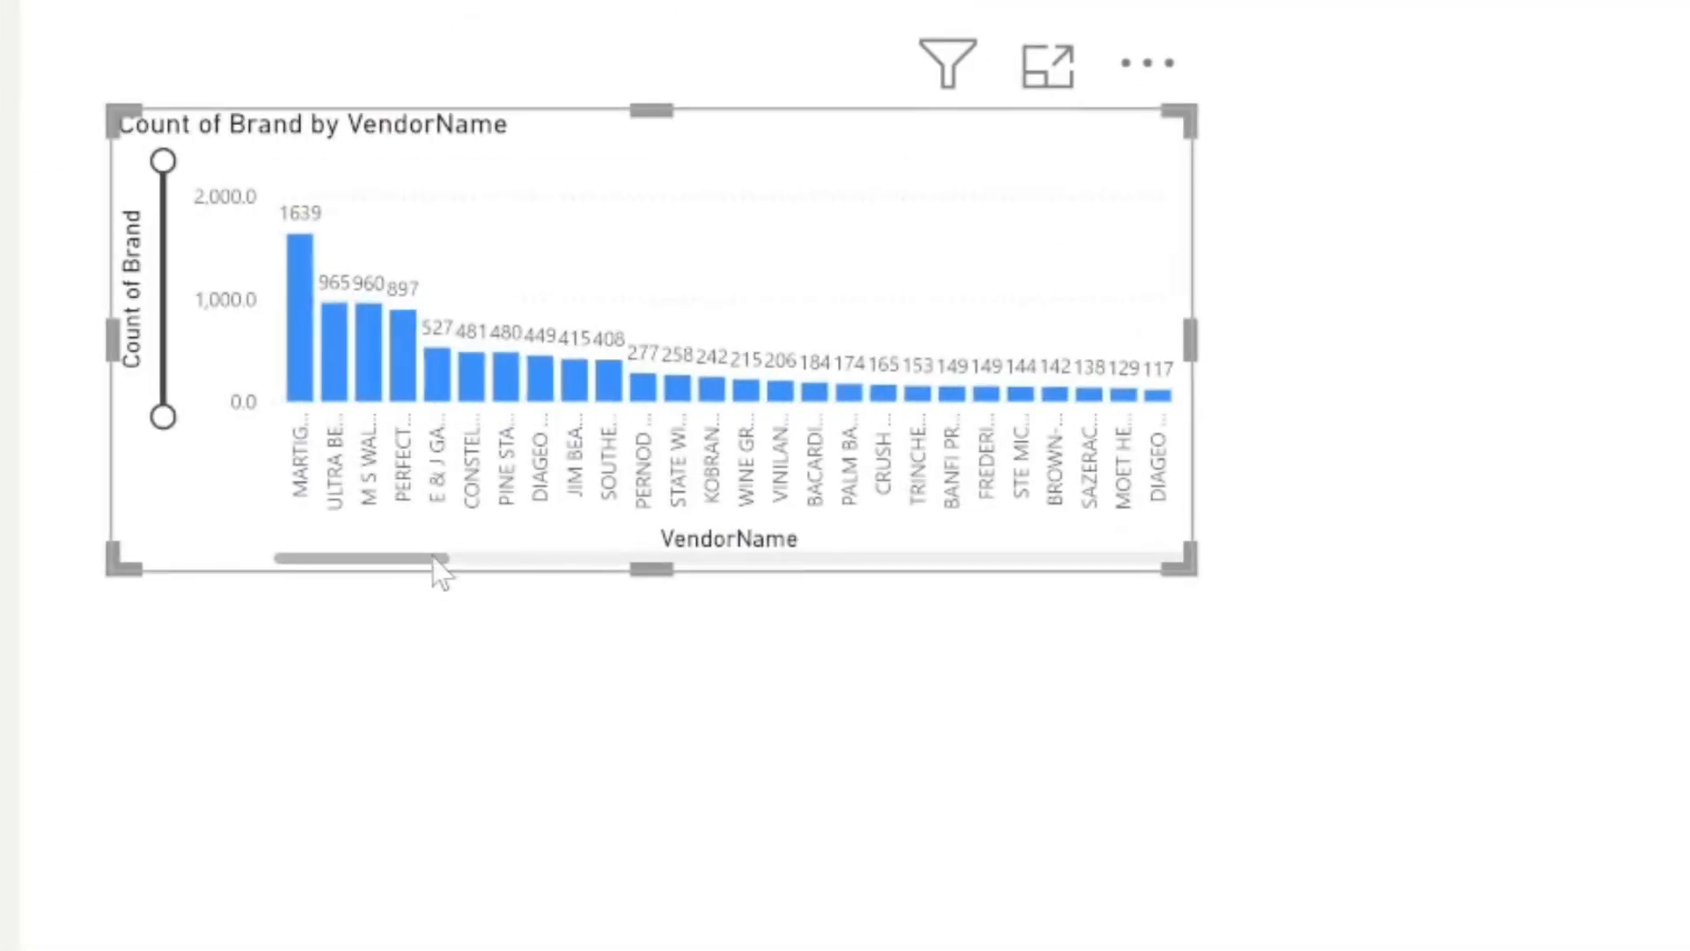
drag(254, 516, 490, 523)
drag(949, 579, 361, 595)
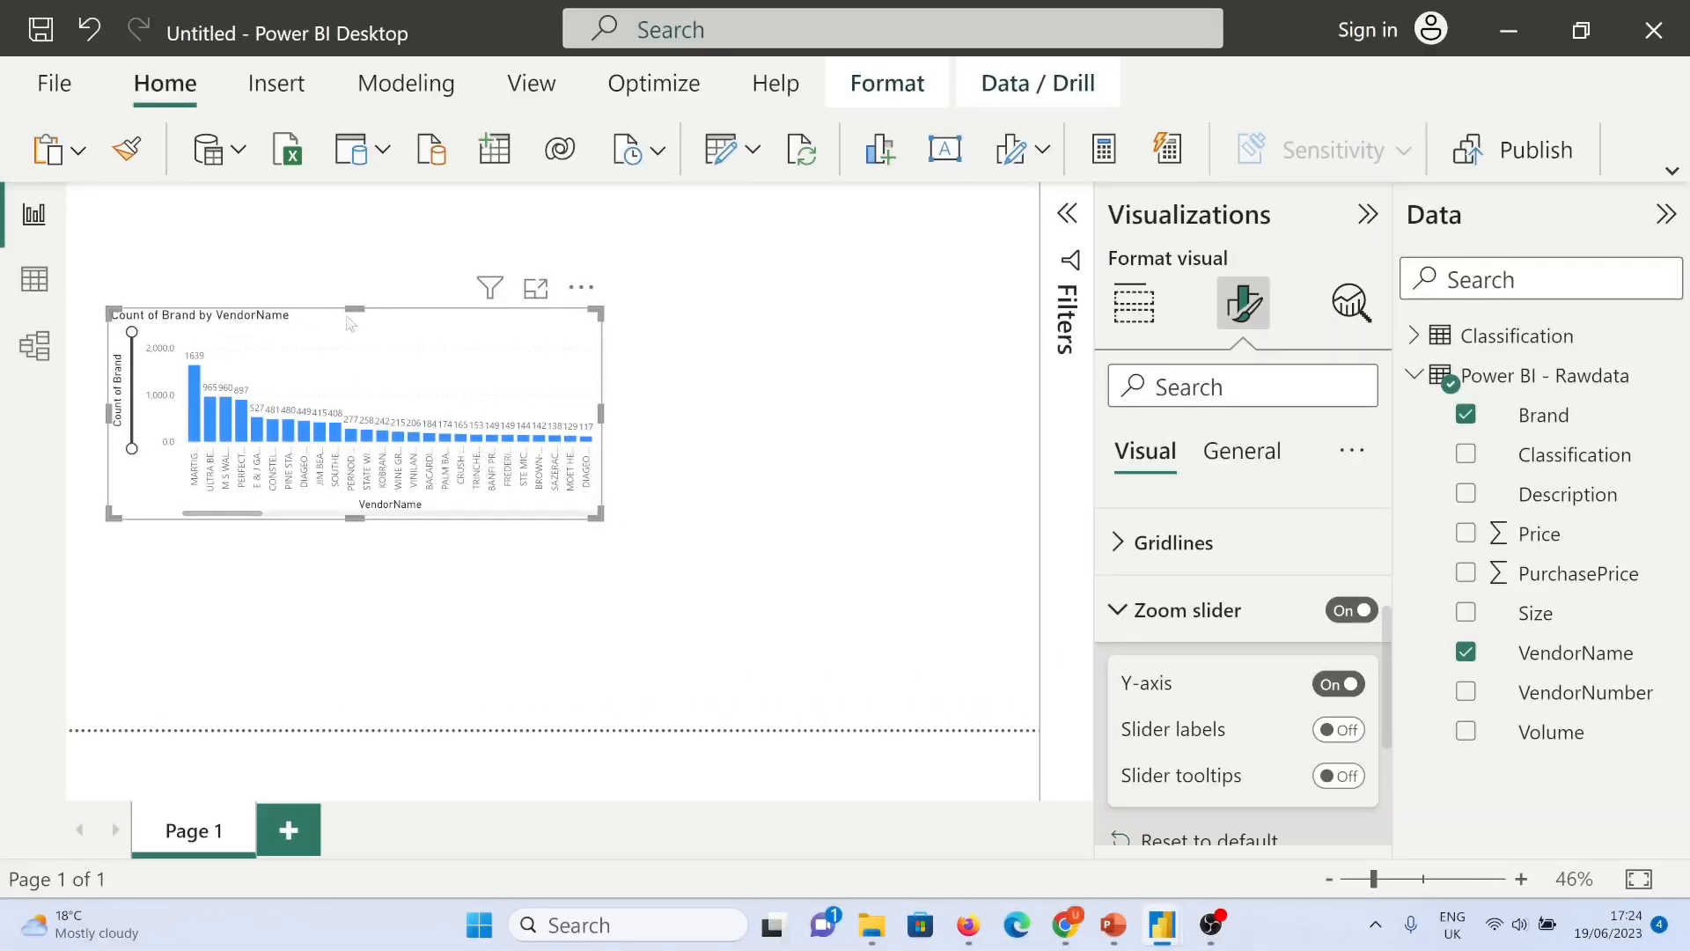
Step: Change the column chart's title text to "Vendor with max no of brands"
scroll(1210, 528, up, 3)
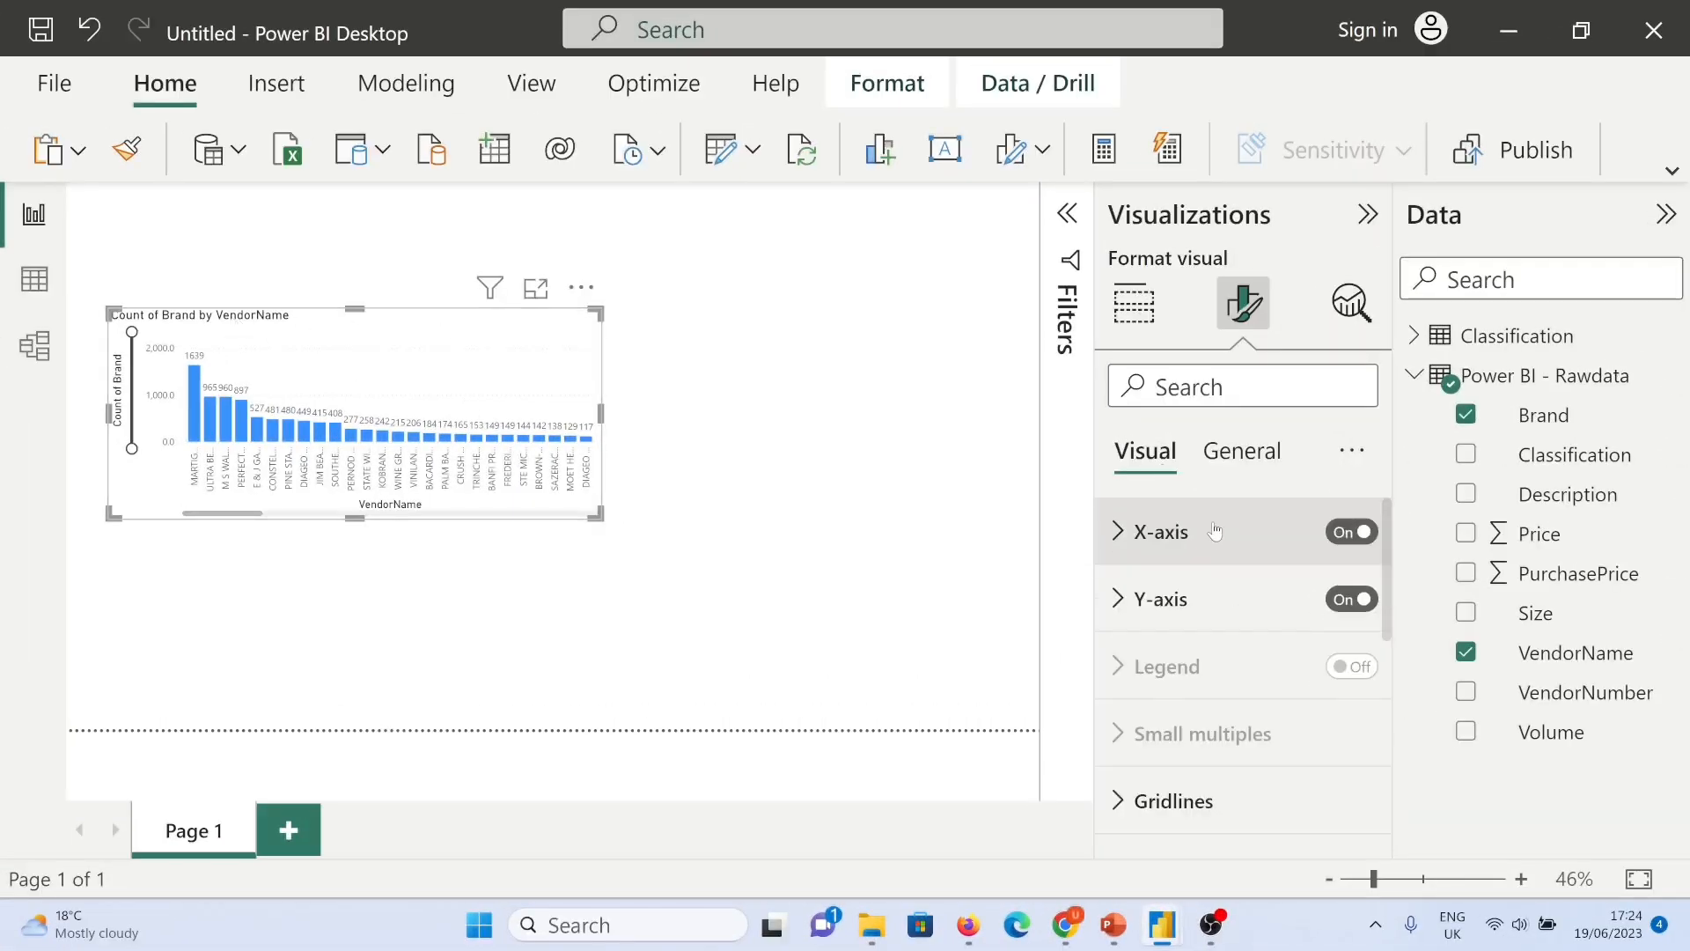
click(1237, 453)
click(1141, 599)
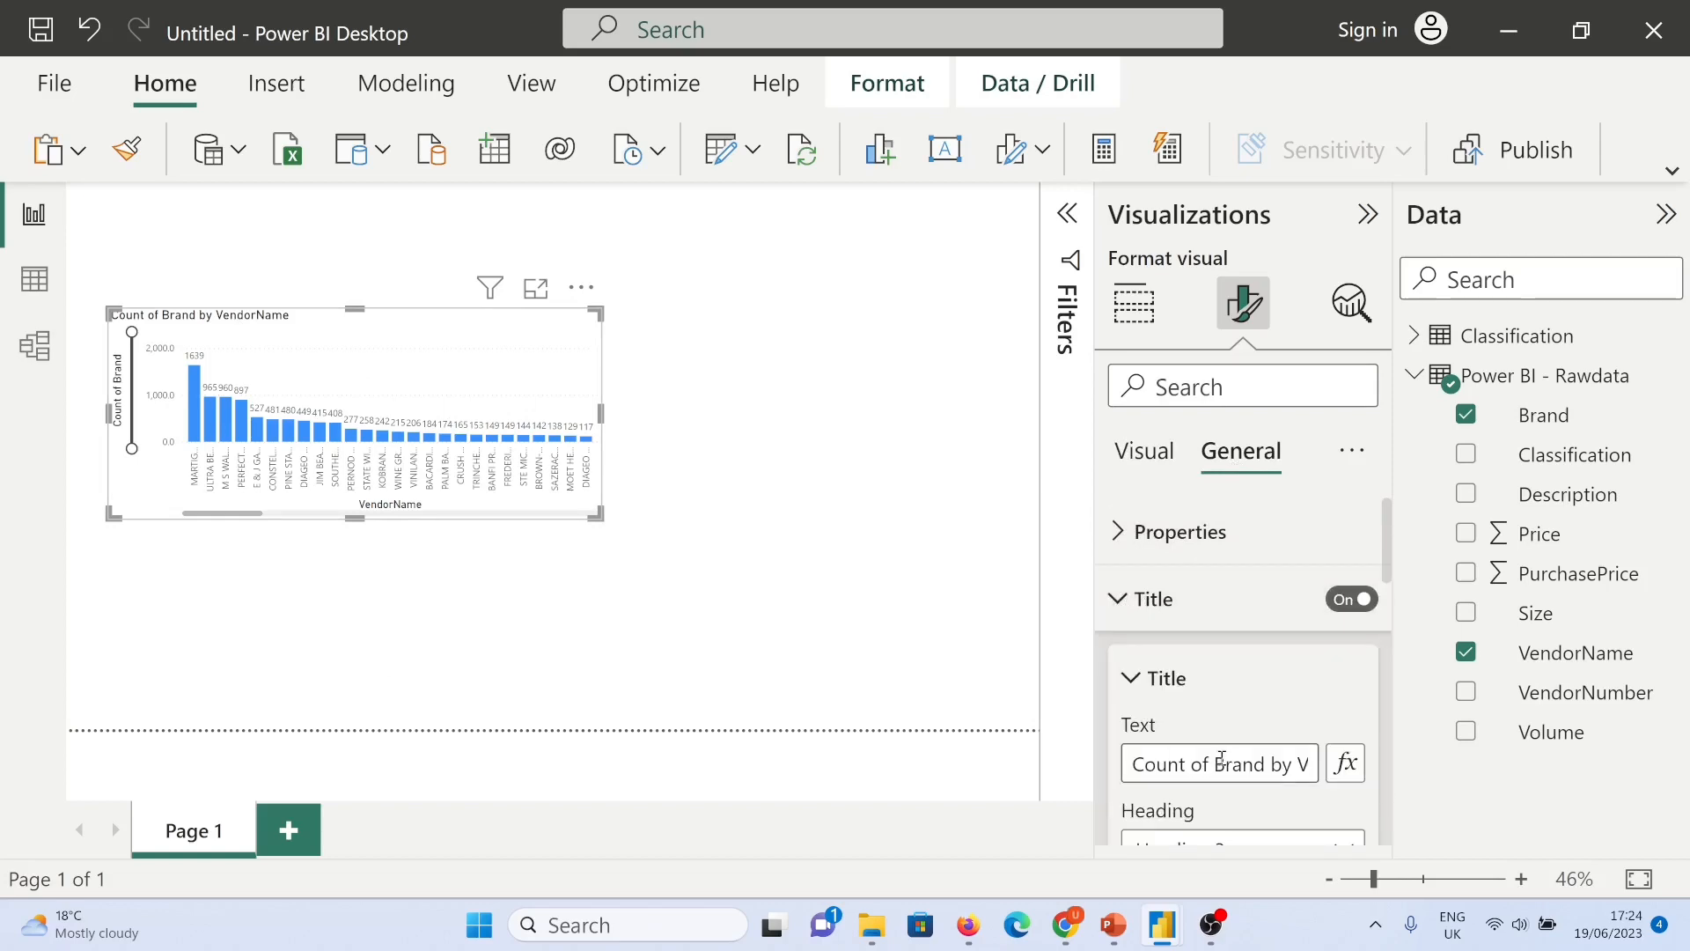
key(alt+Tab)
key(alt+Tab)
key(ctrl+a)
text(Ven)
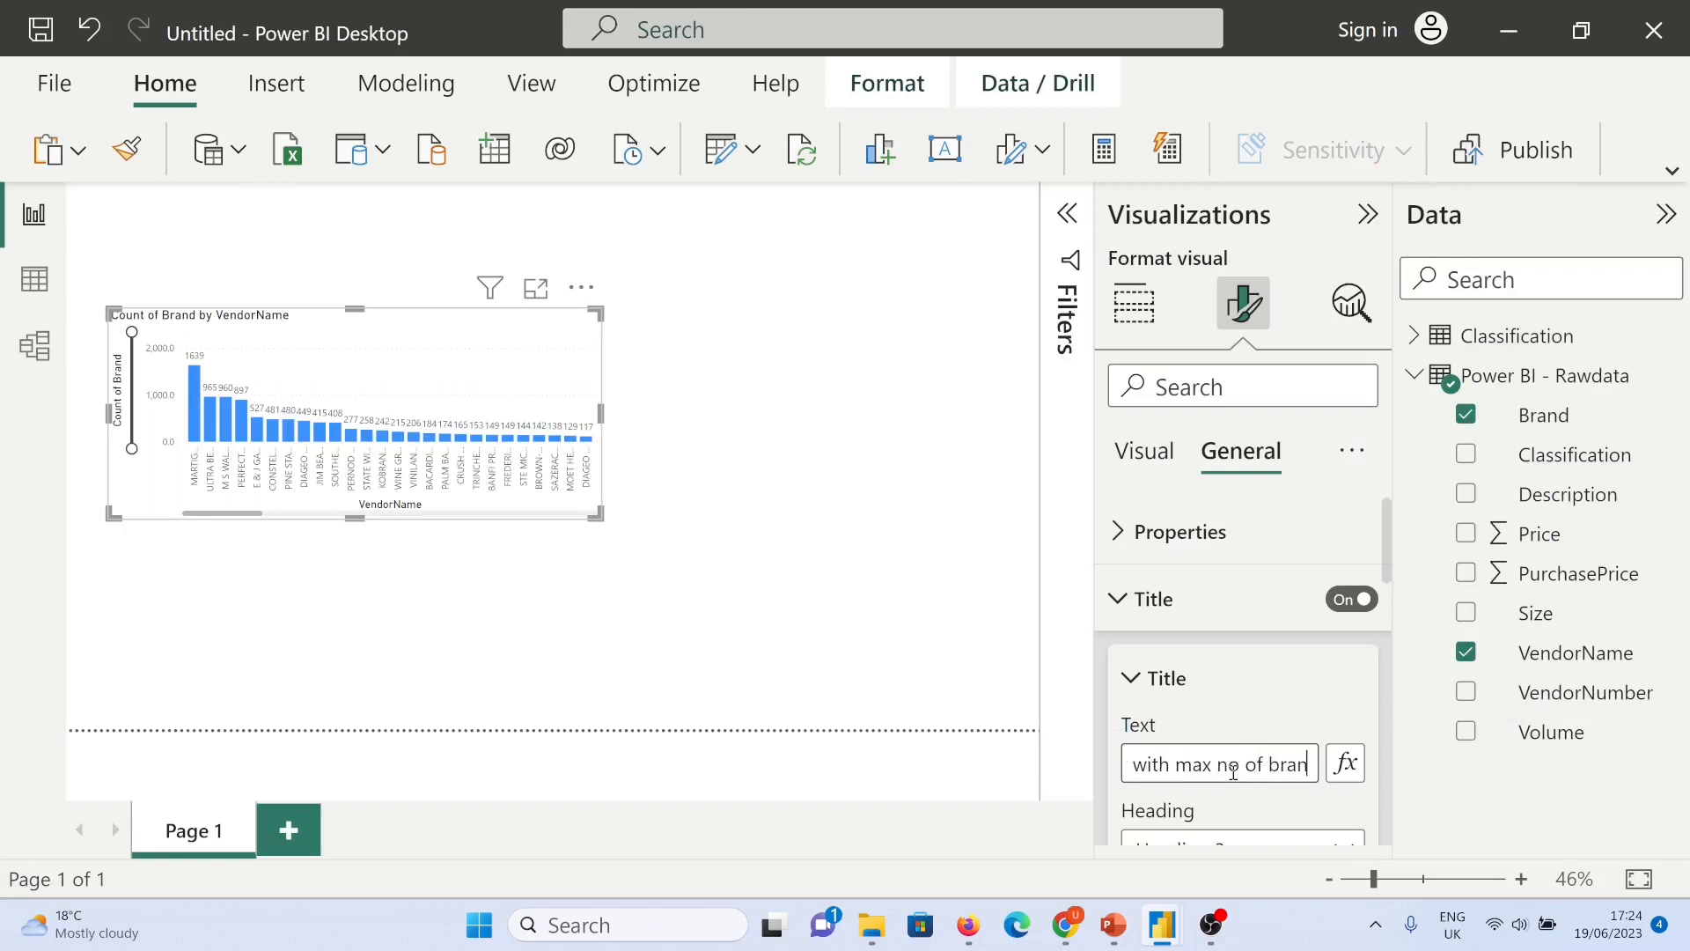
text(dor with max no of brands)
Step: Make the chart title bold and center it horizontally
scroll(1233, 772, down, 2)
click(1140, 772)
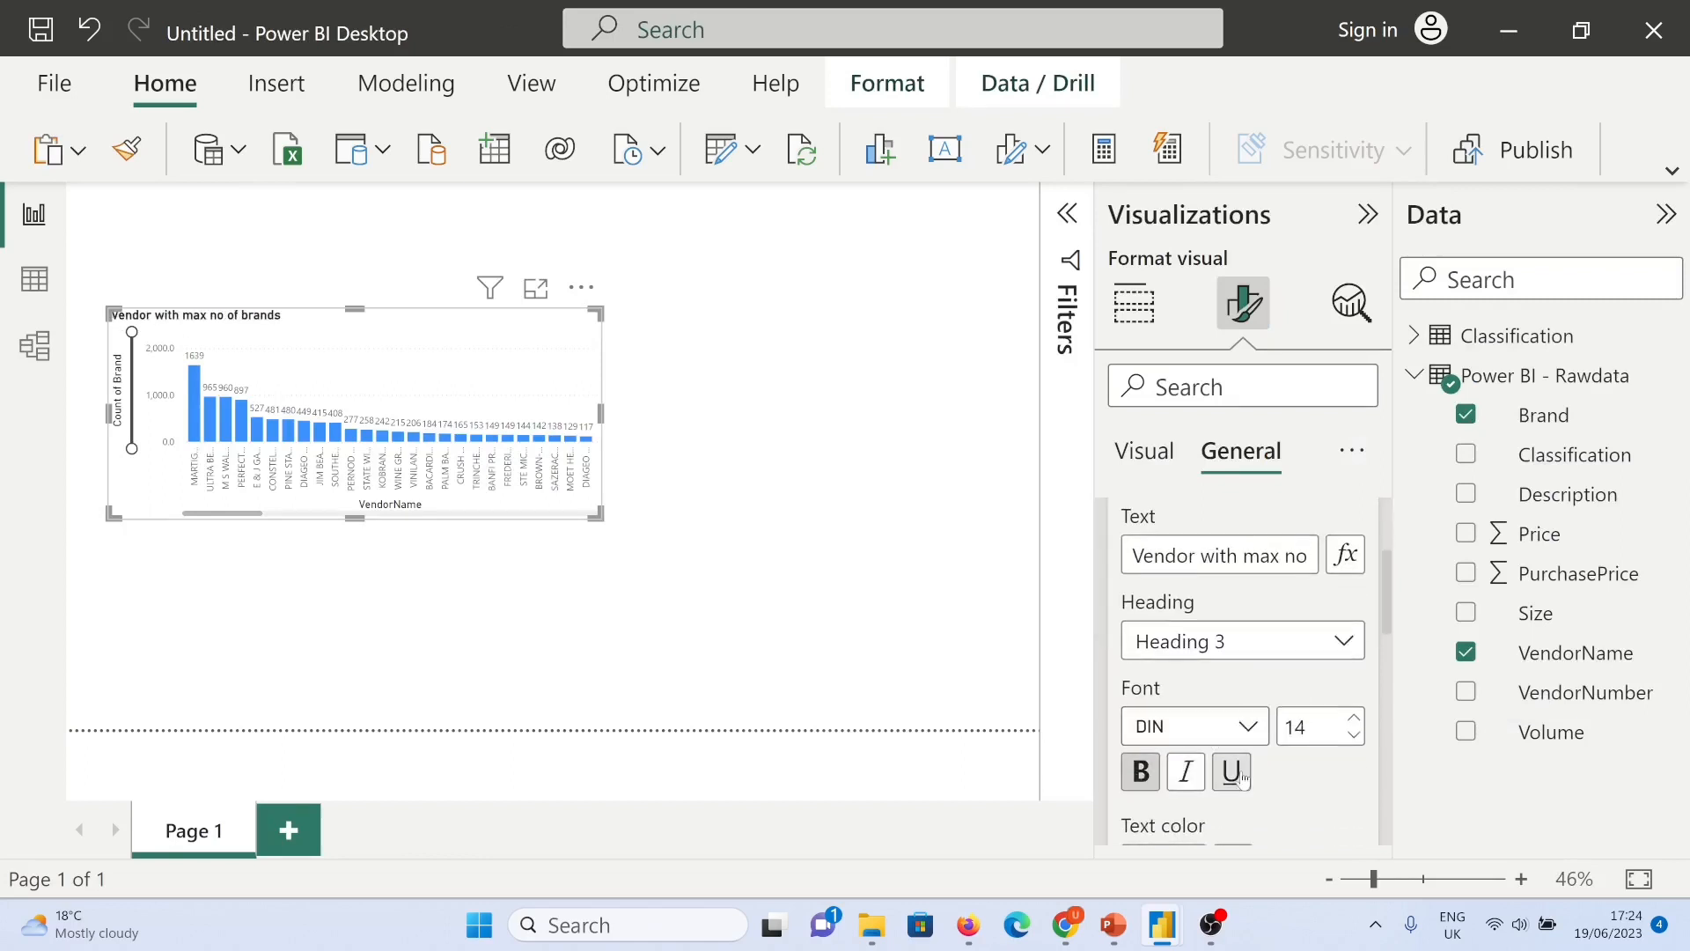
scroll(1241, 777, down, 4)
click(1187, 778)
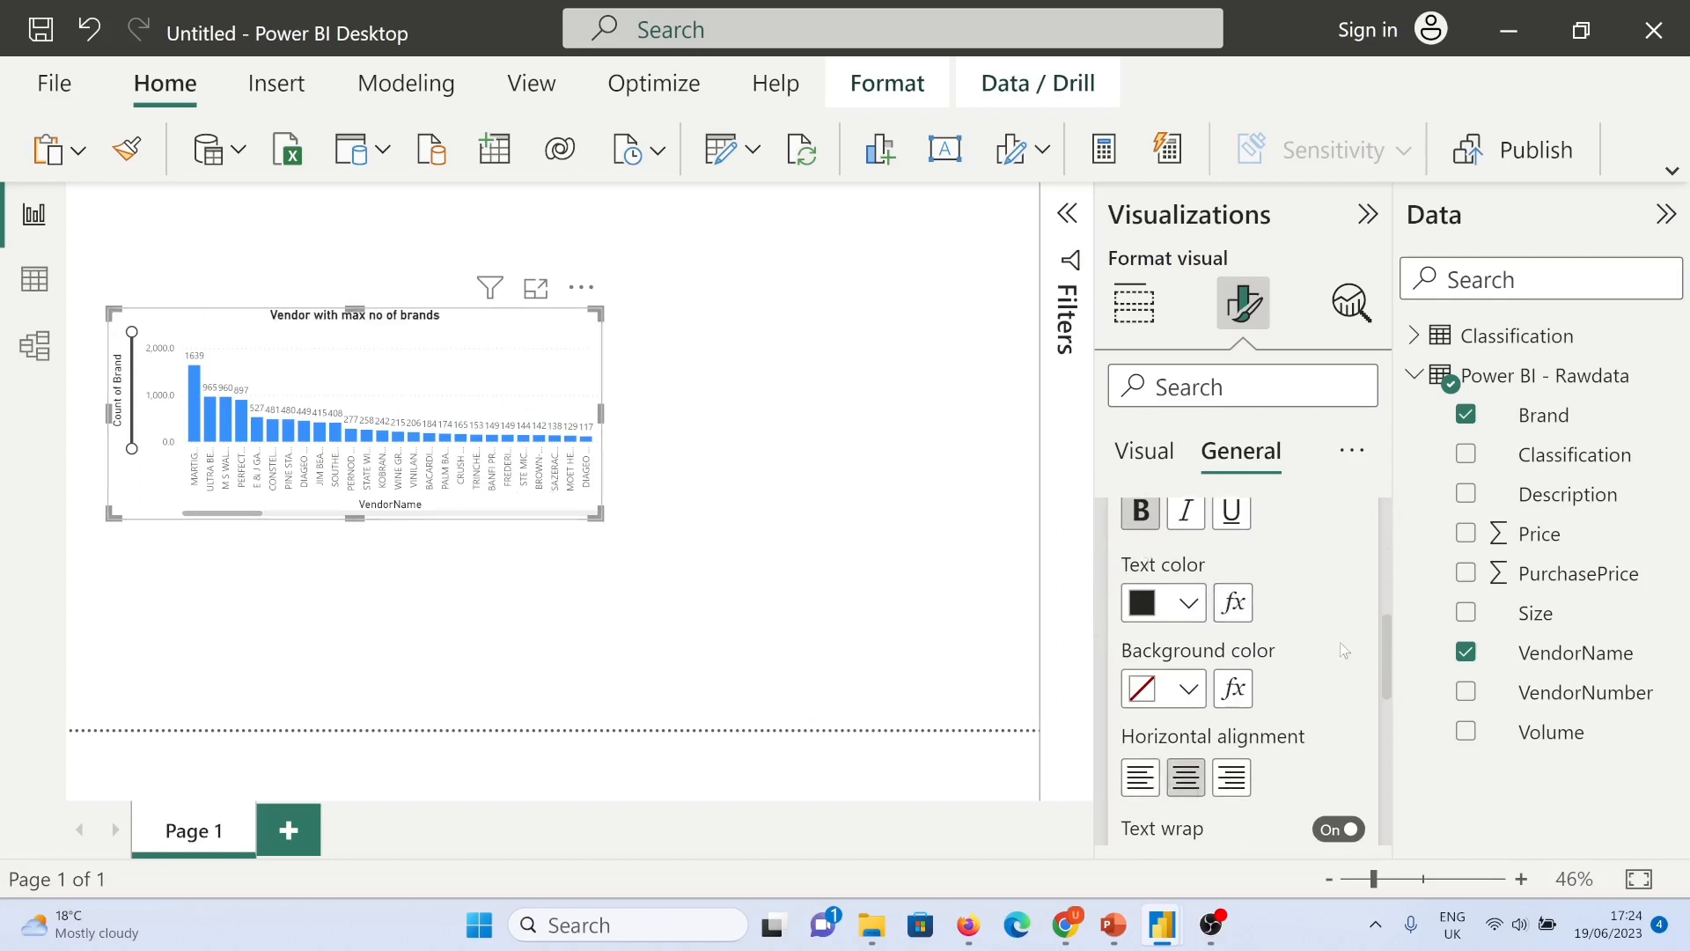
scroll(1338, 650, up, 5)
click(1136, 678)
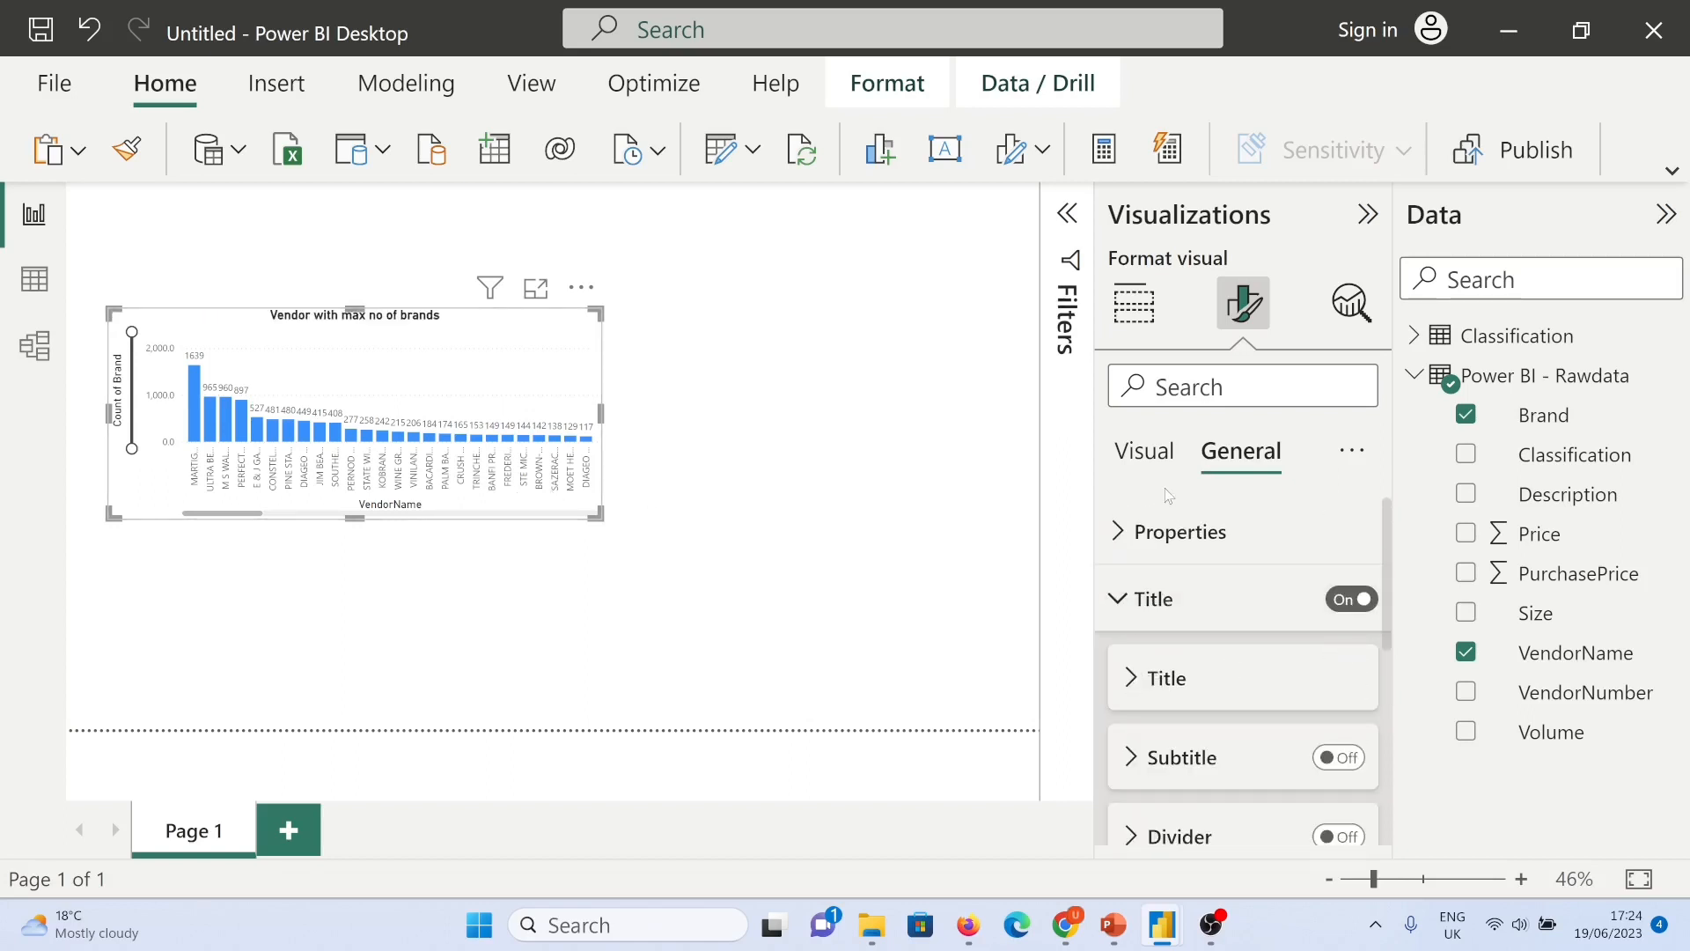
Step: Set the default column color of the vendor chart to orange
click(1145, 451)
click(1116, 598)
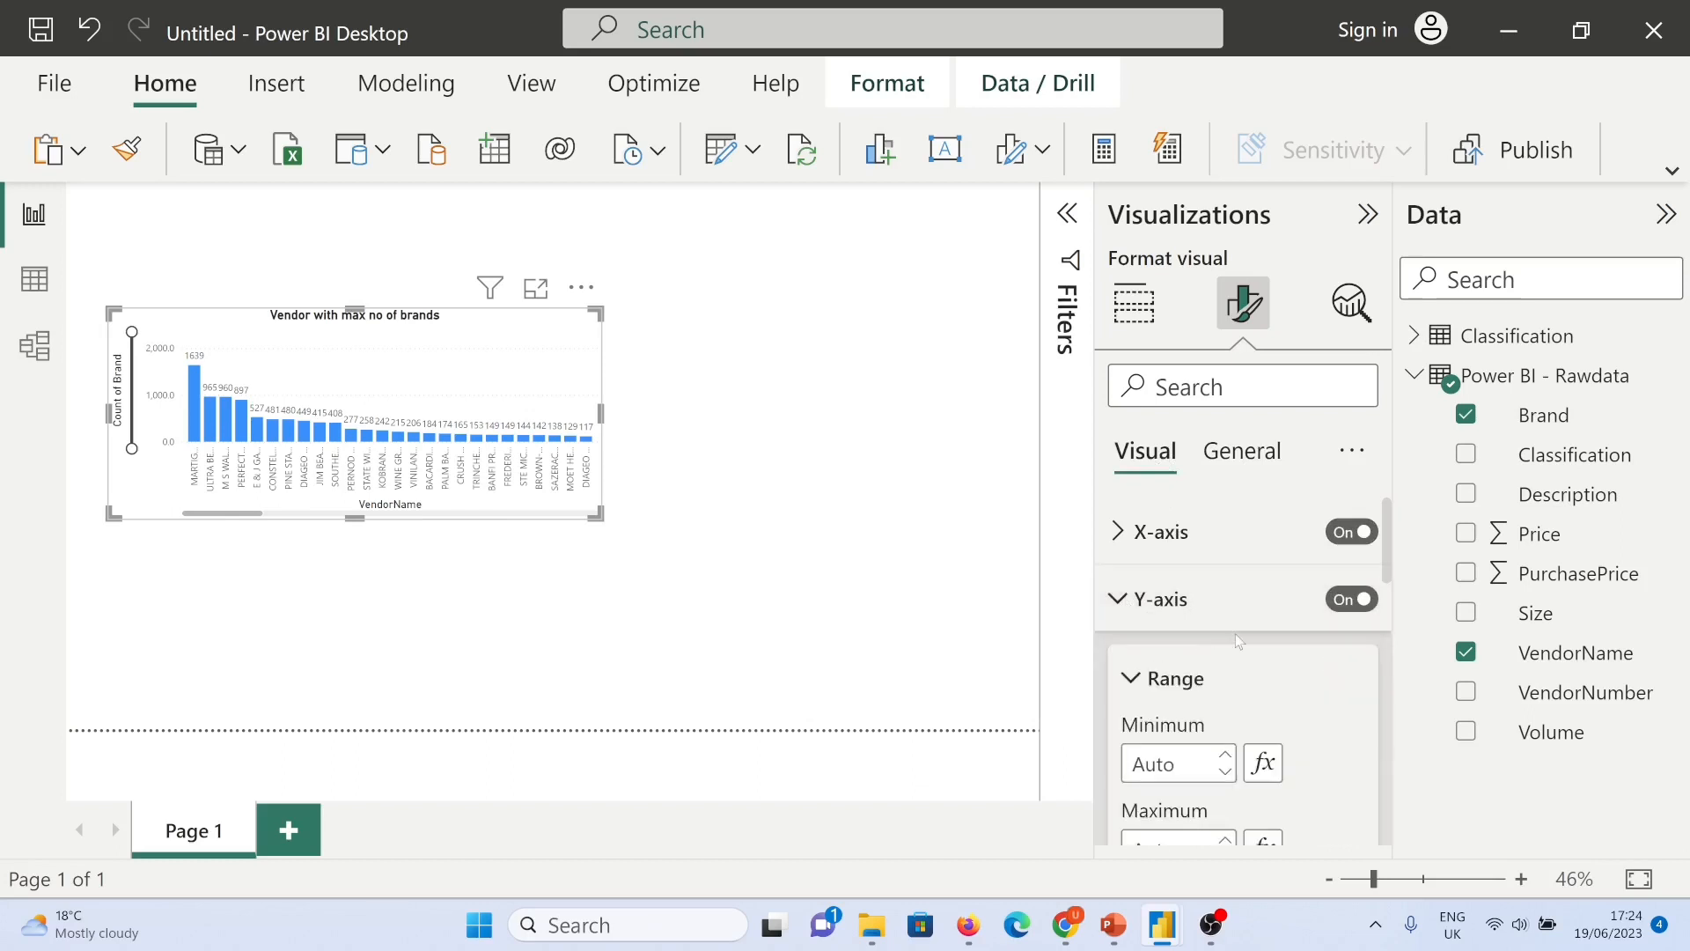
scroll(1251, 634, down, 3)
click(1165, 573)
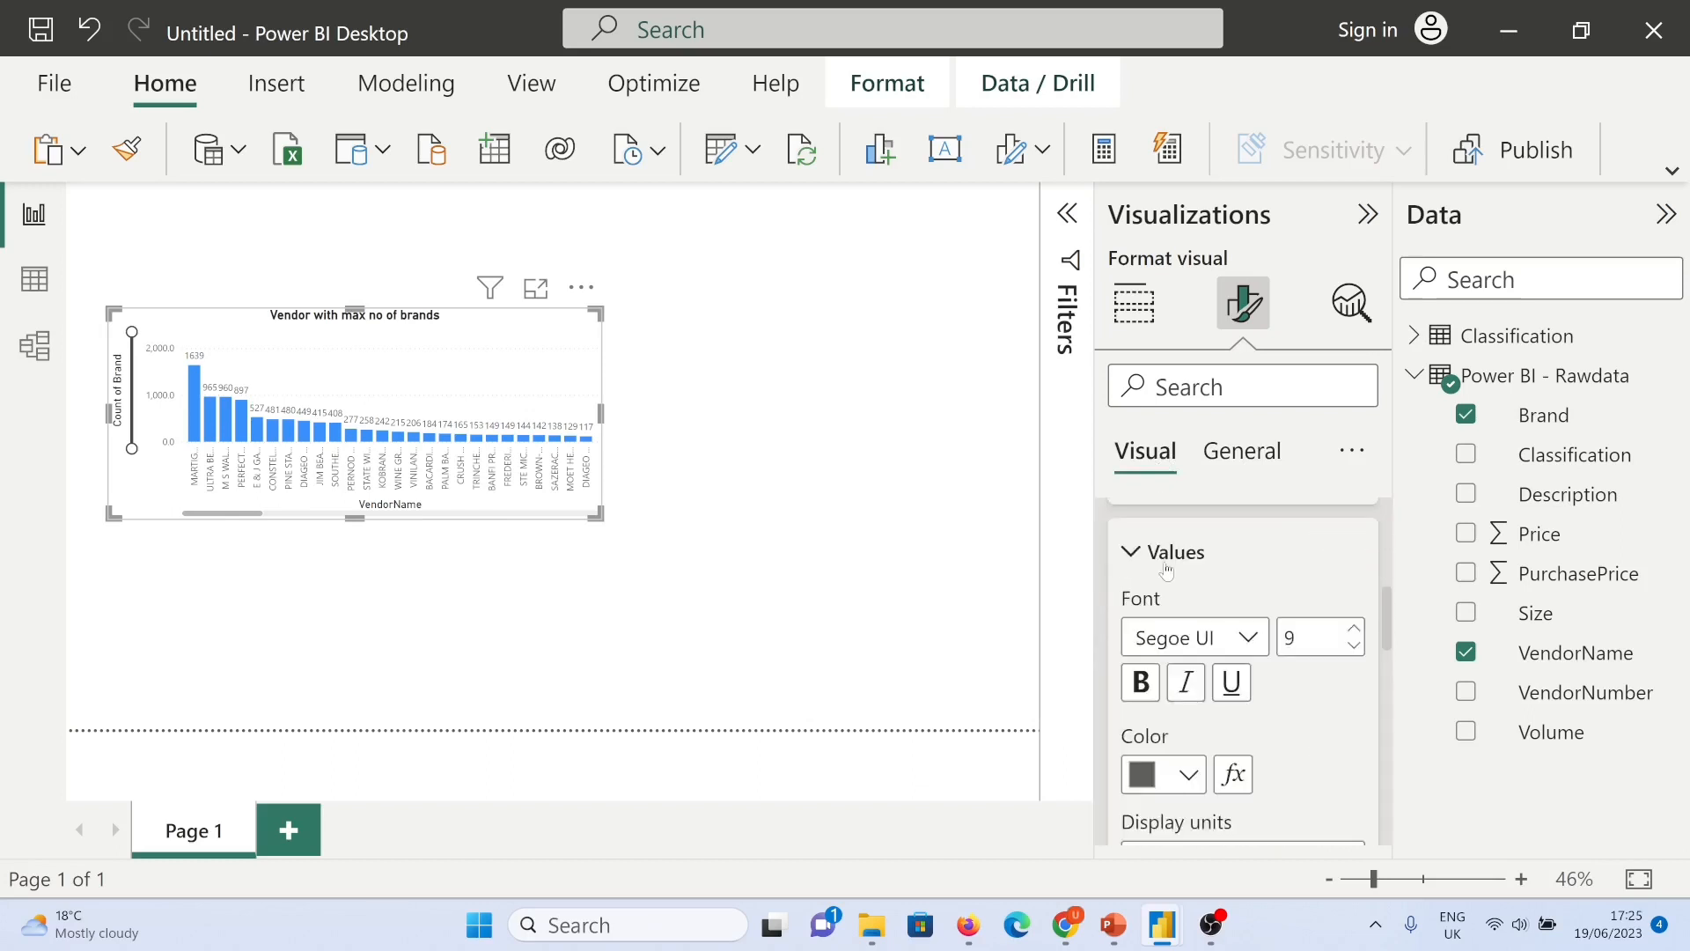
scroll(1263, 631, down, 3)
scroll(1224, 656, down, 5)
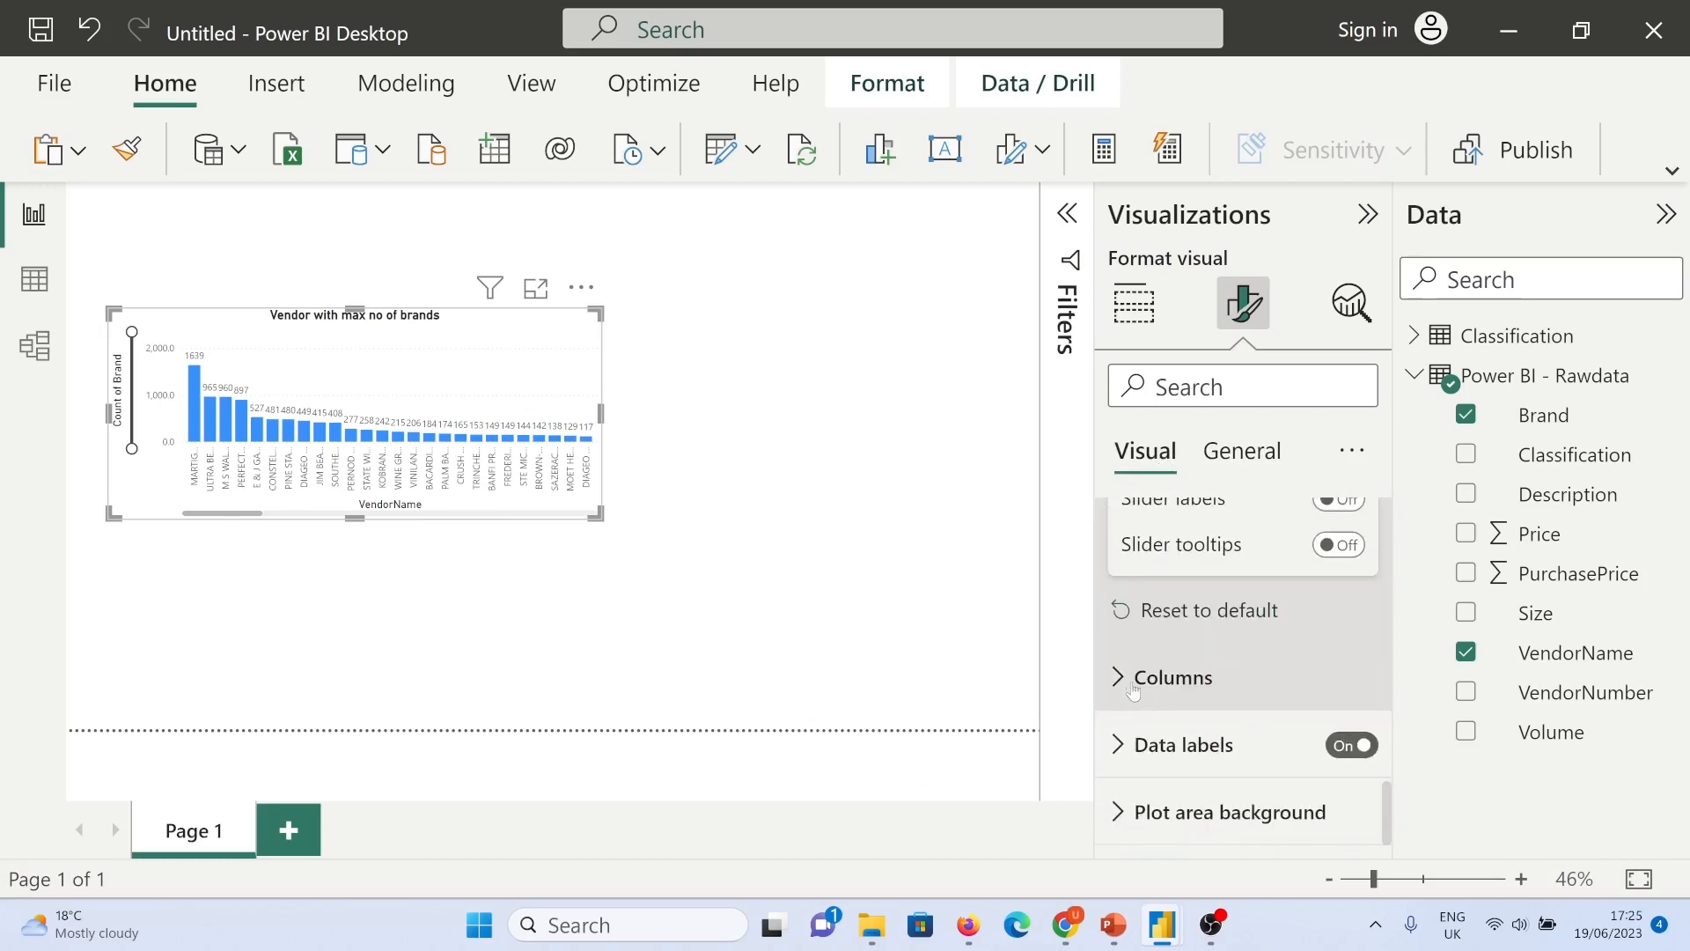
click(1185, 676)
scroll(1185, 678, down, 2)
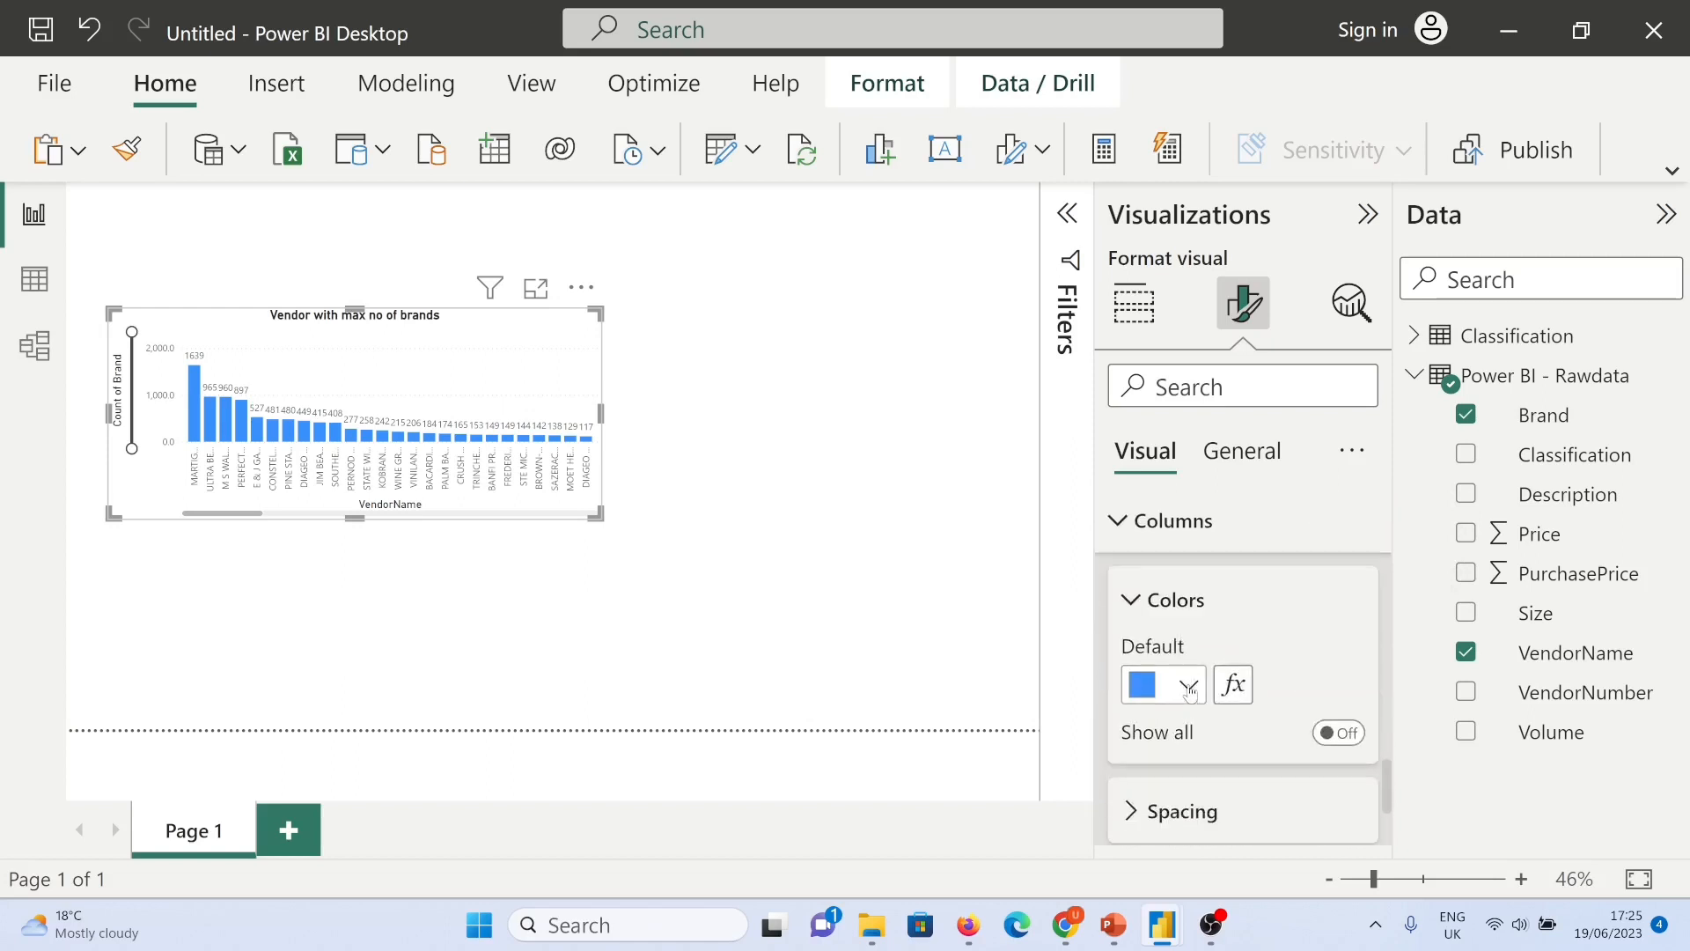
click(1189, 693)
click(1340, 545)
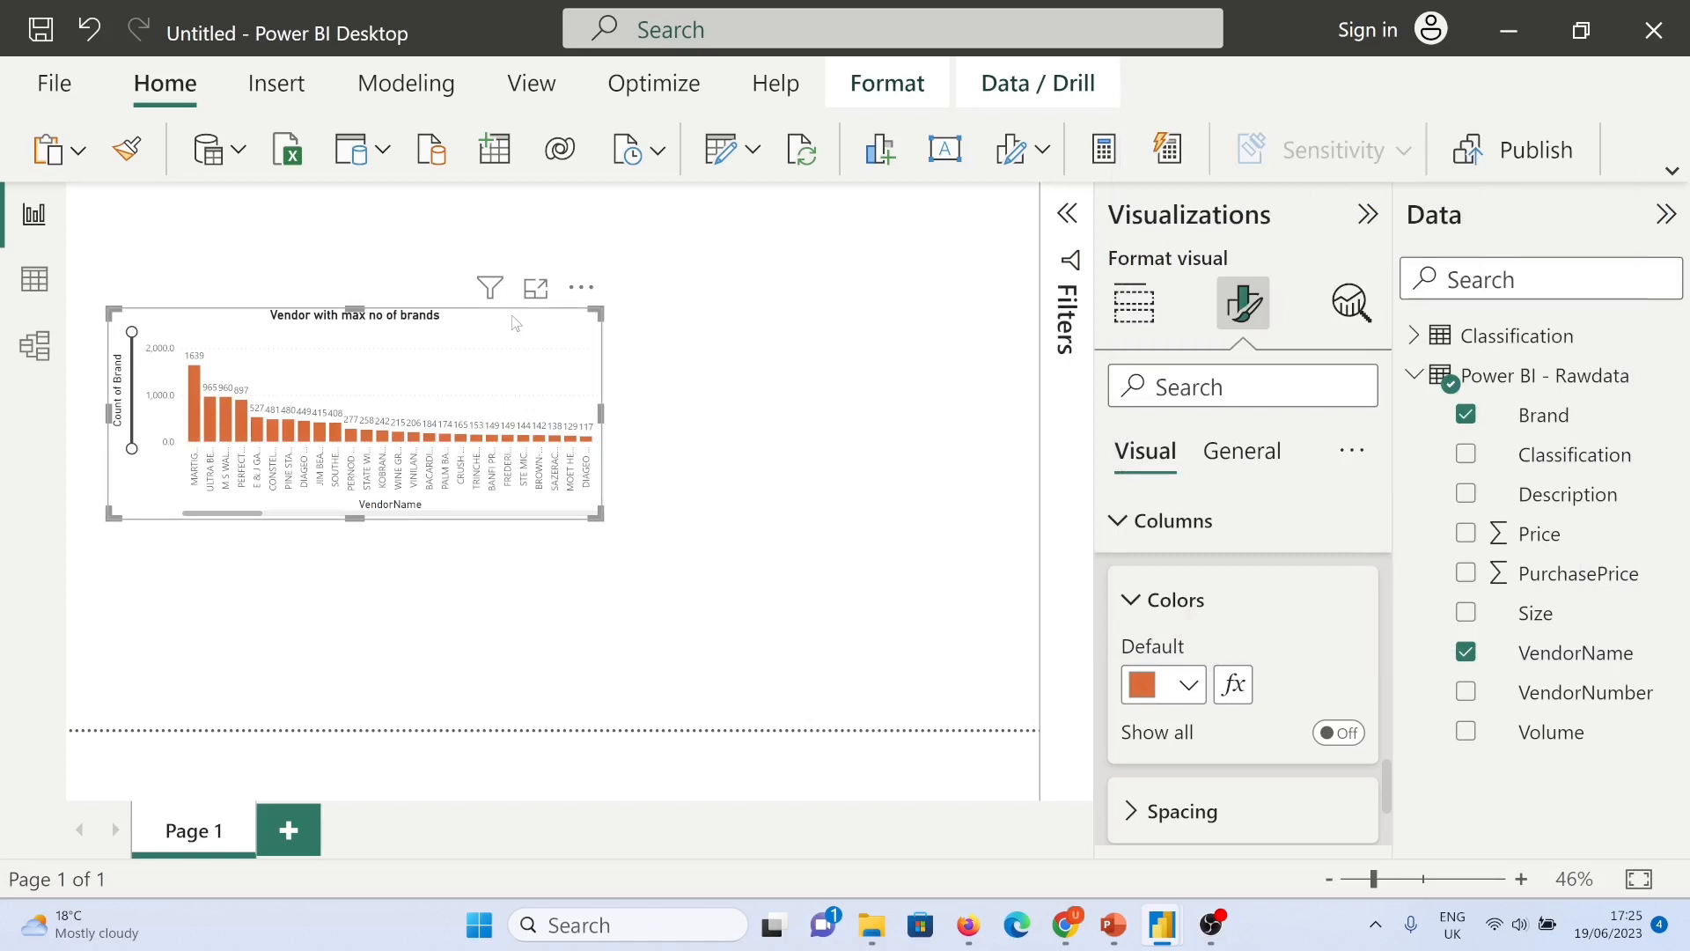
Step: Duplicate the vendor chart and arrange the original and the copy side by side with their tops aligned
key(ctrl+v)
drag(390, 347, 818, 352)
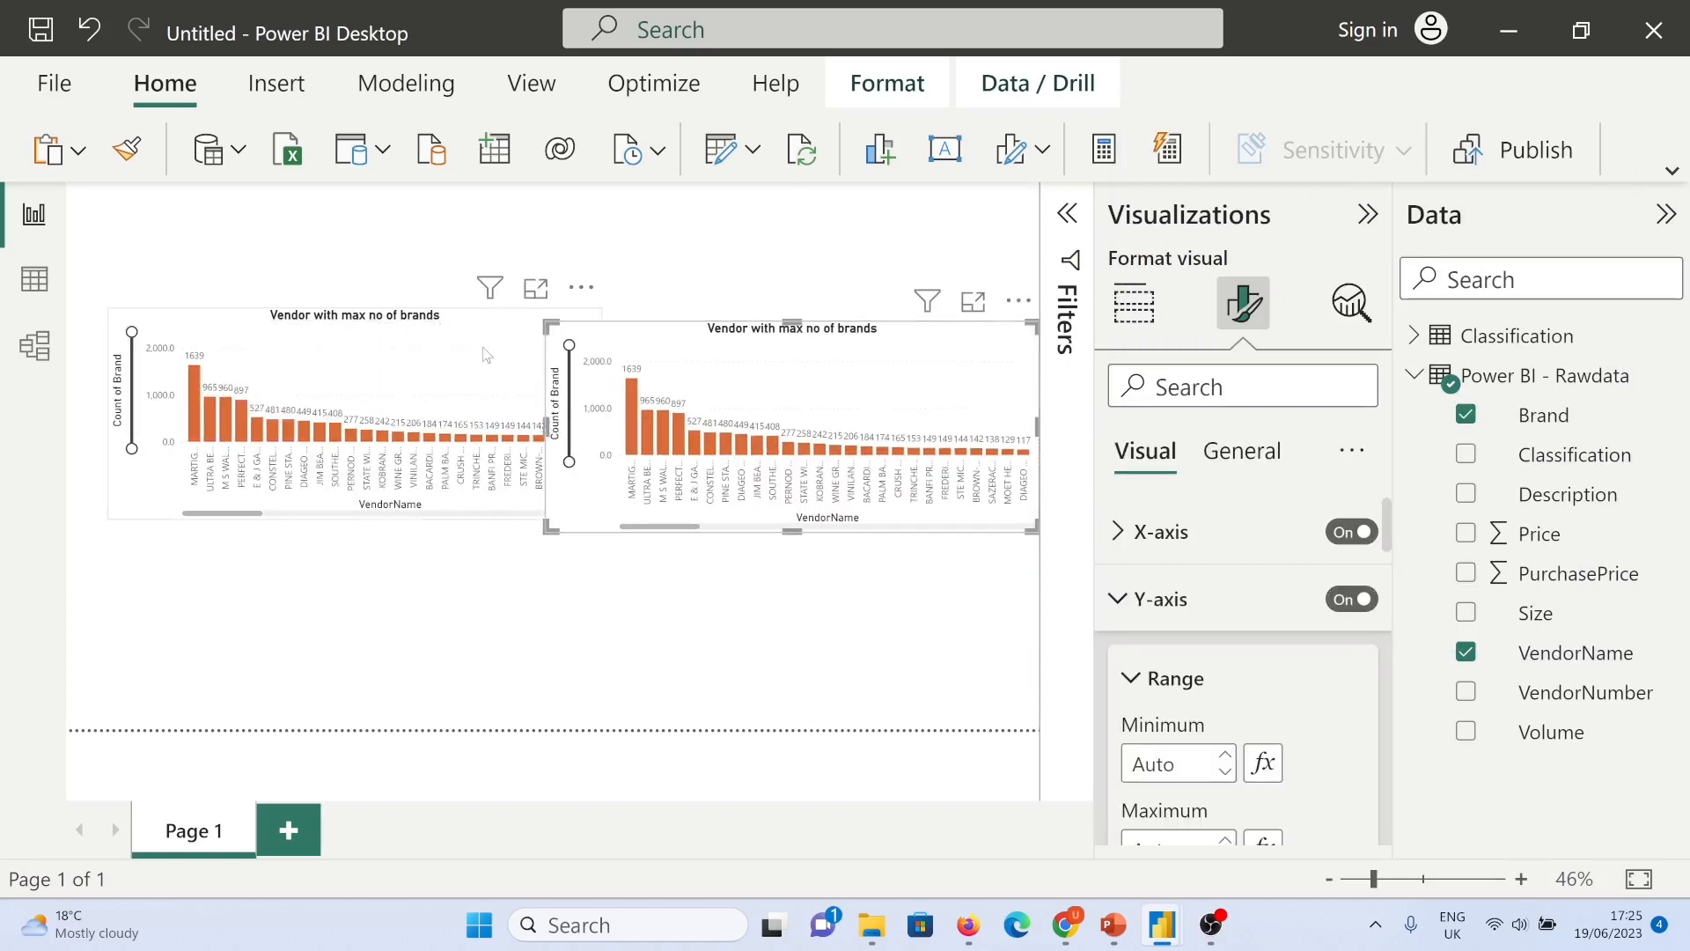
drag(490, 353, 450, 349)
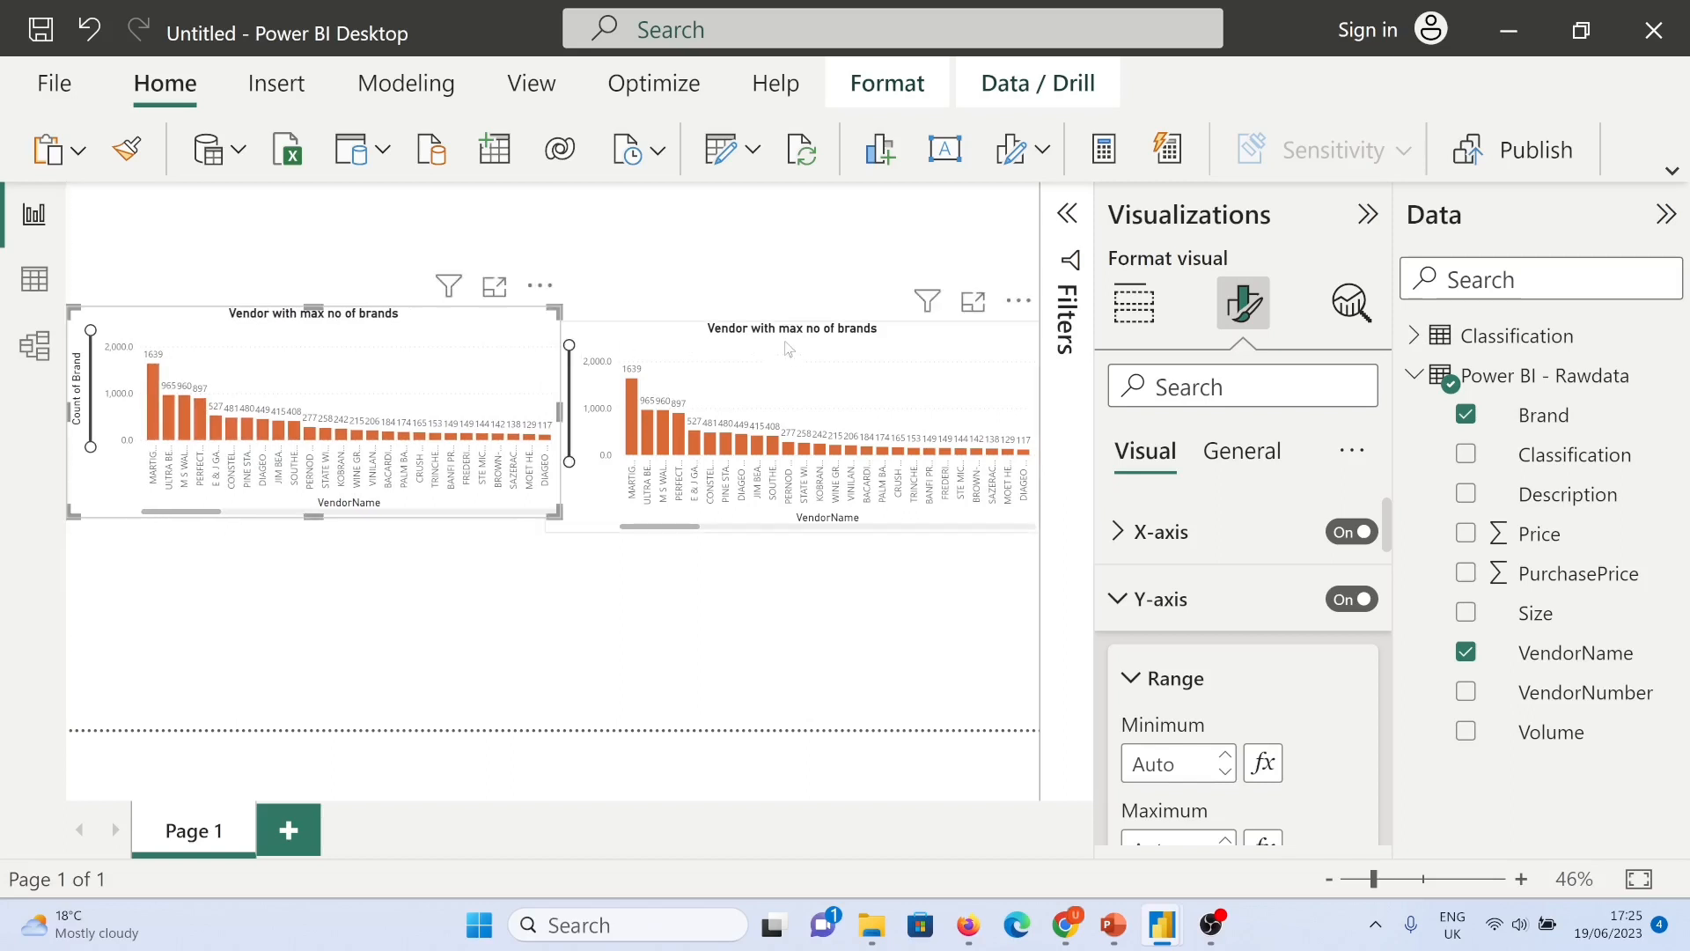
drag(789, 349, 788, 335)
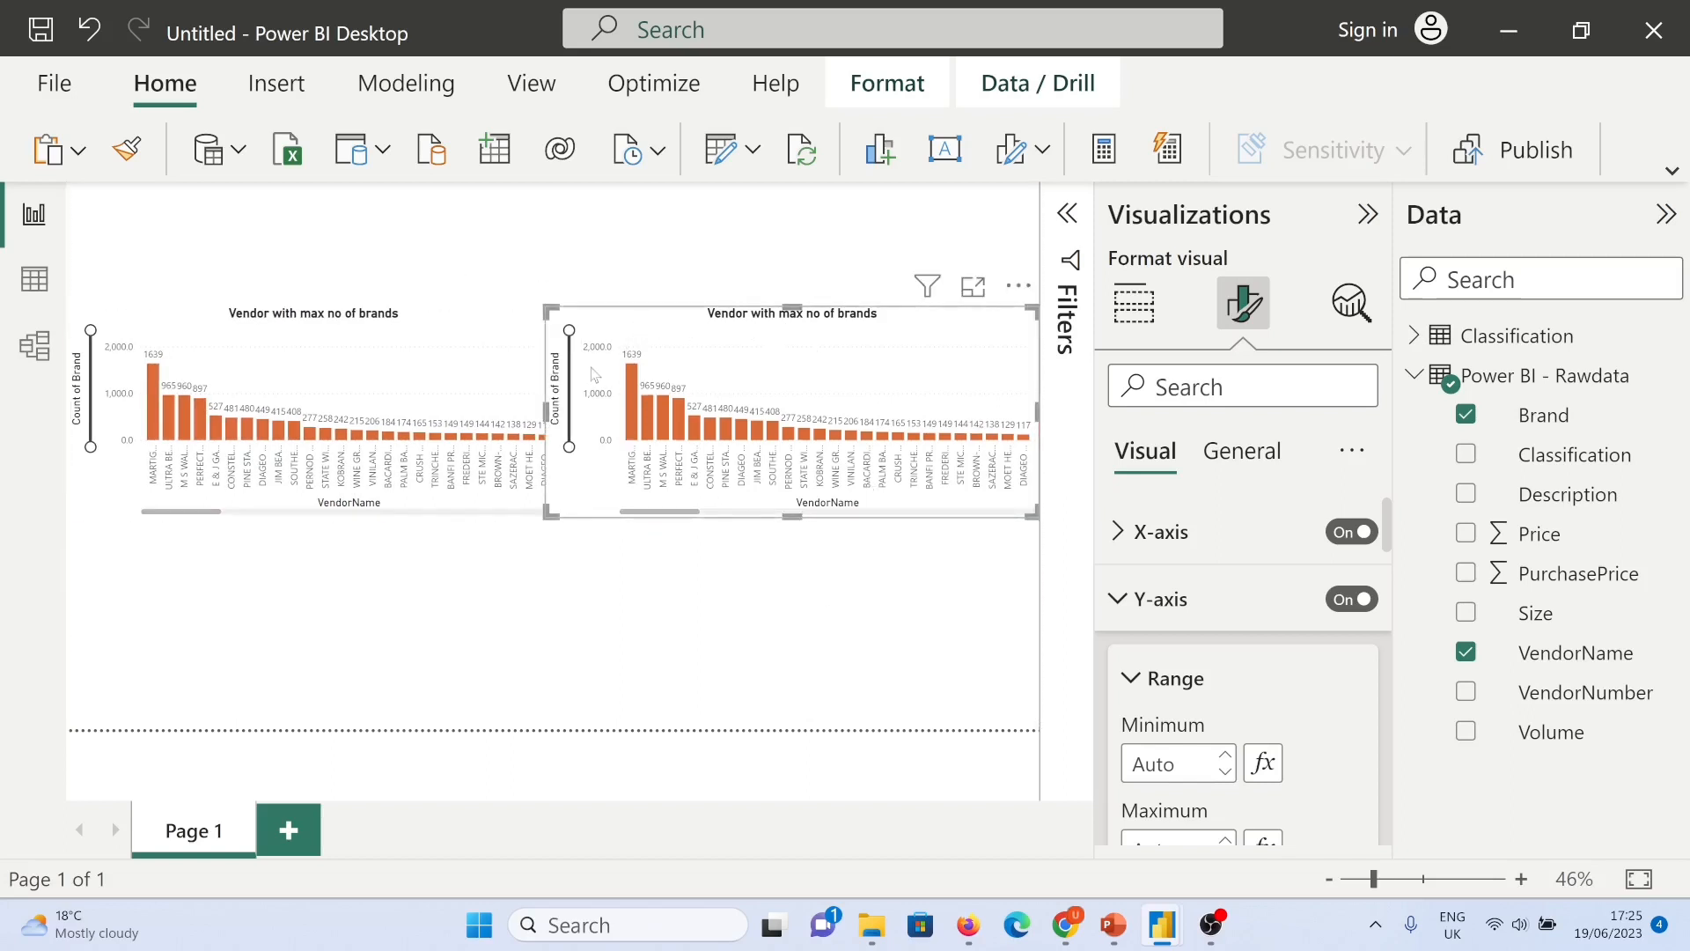
Step: In the copied chart, remove VendorName and replace Count of Brand on the Y-axis with PurchasePrice summarized as Count (Distinct)
click(1368, 214)
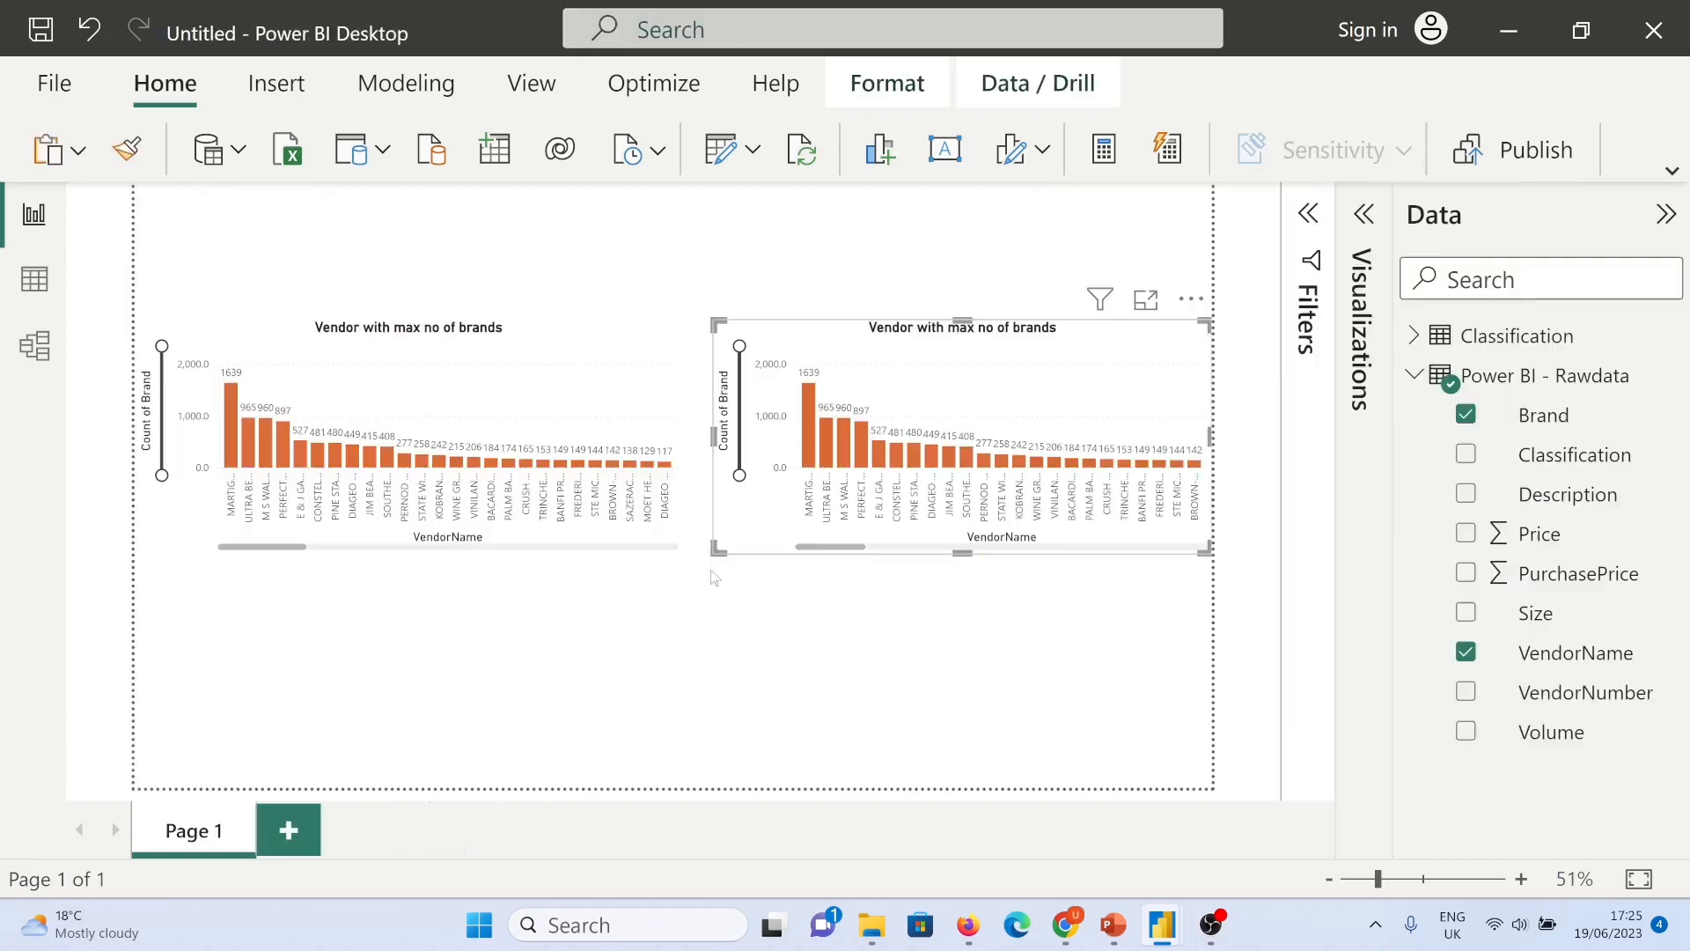
click(1366, 215)
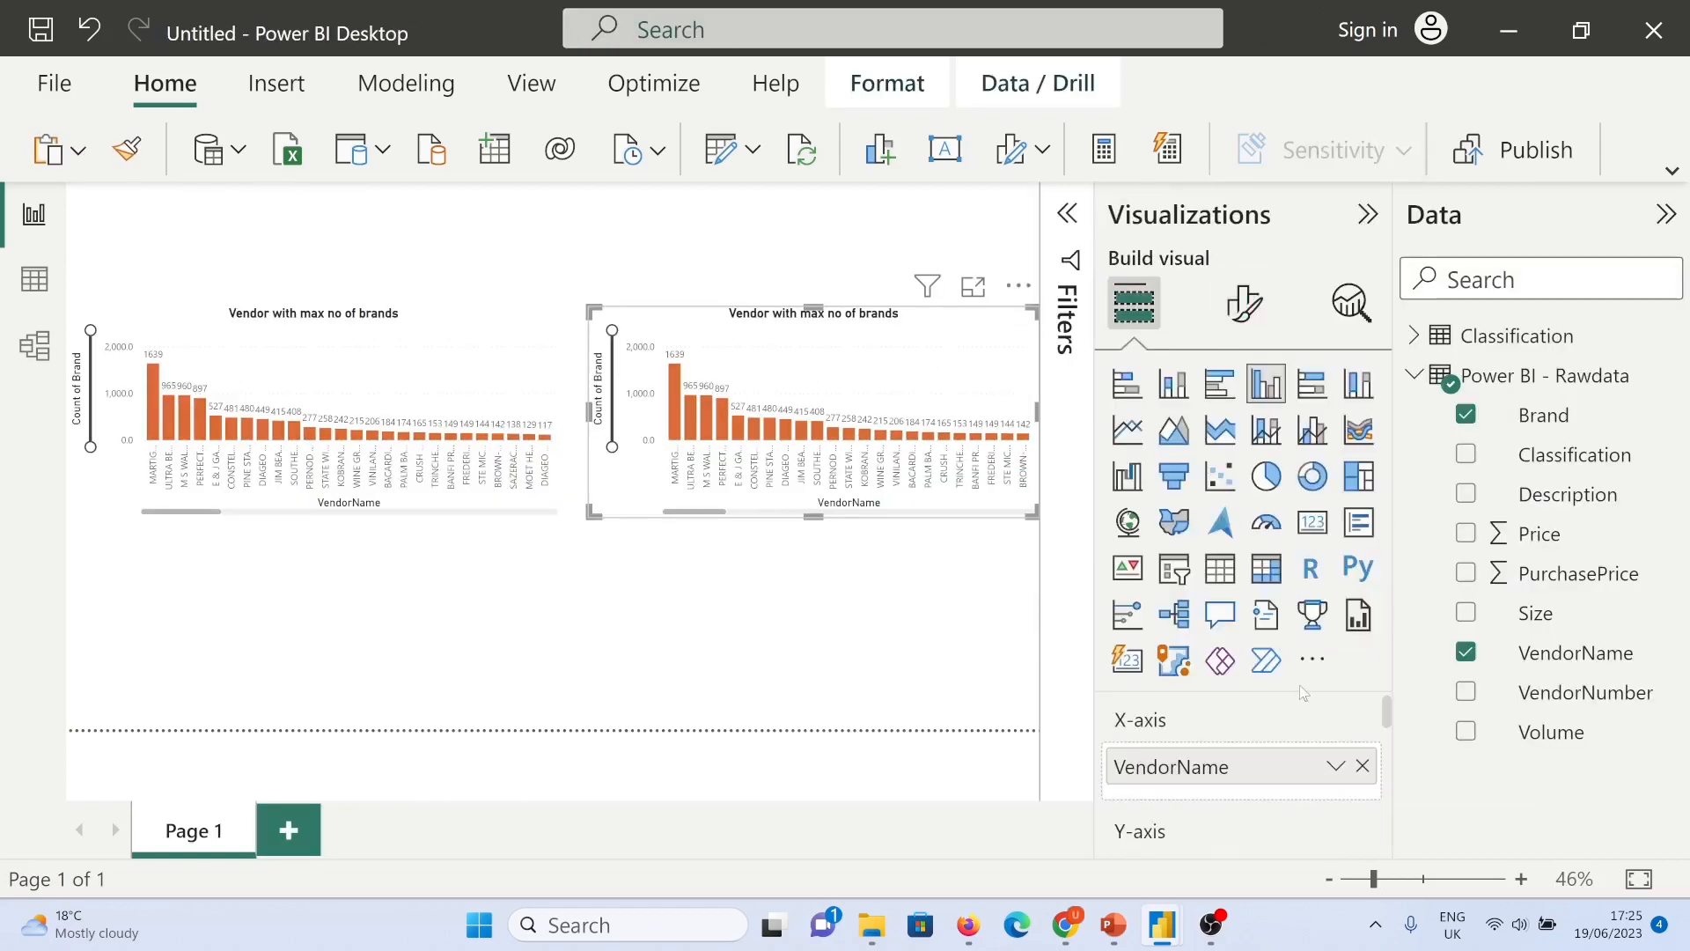
click(1467, 650)
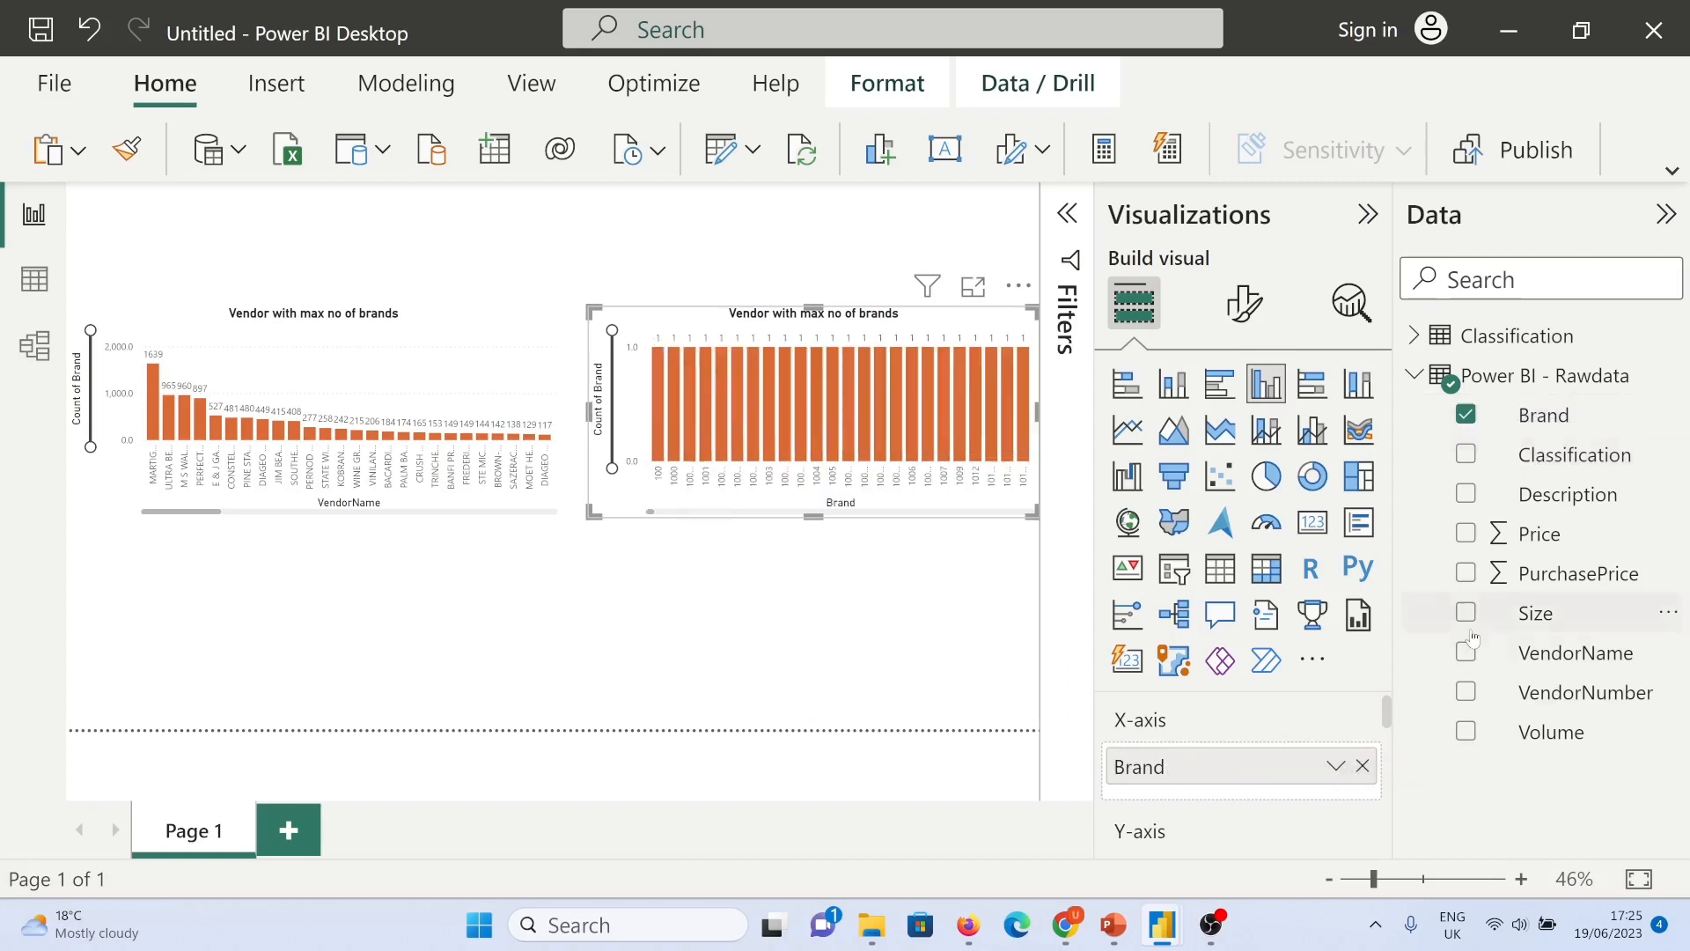
scroll(1366, 711, down, 3)
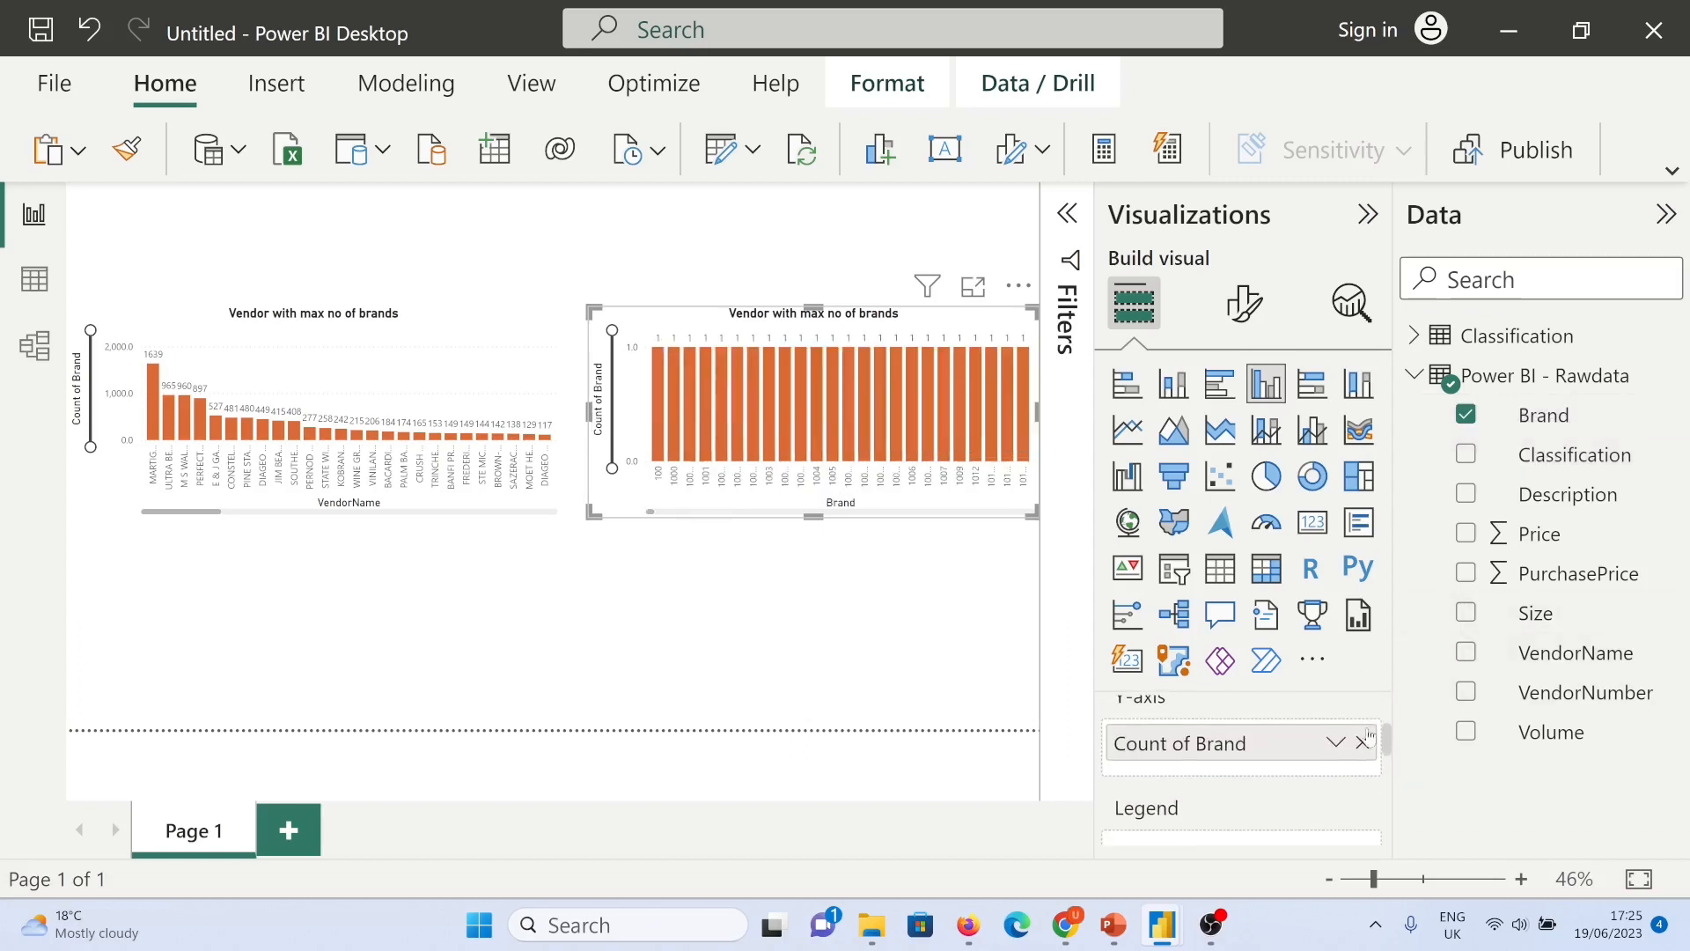
drag(1541, 577, 1197, 744)
click(1335, 742)
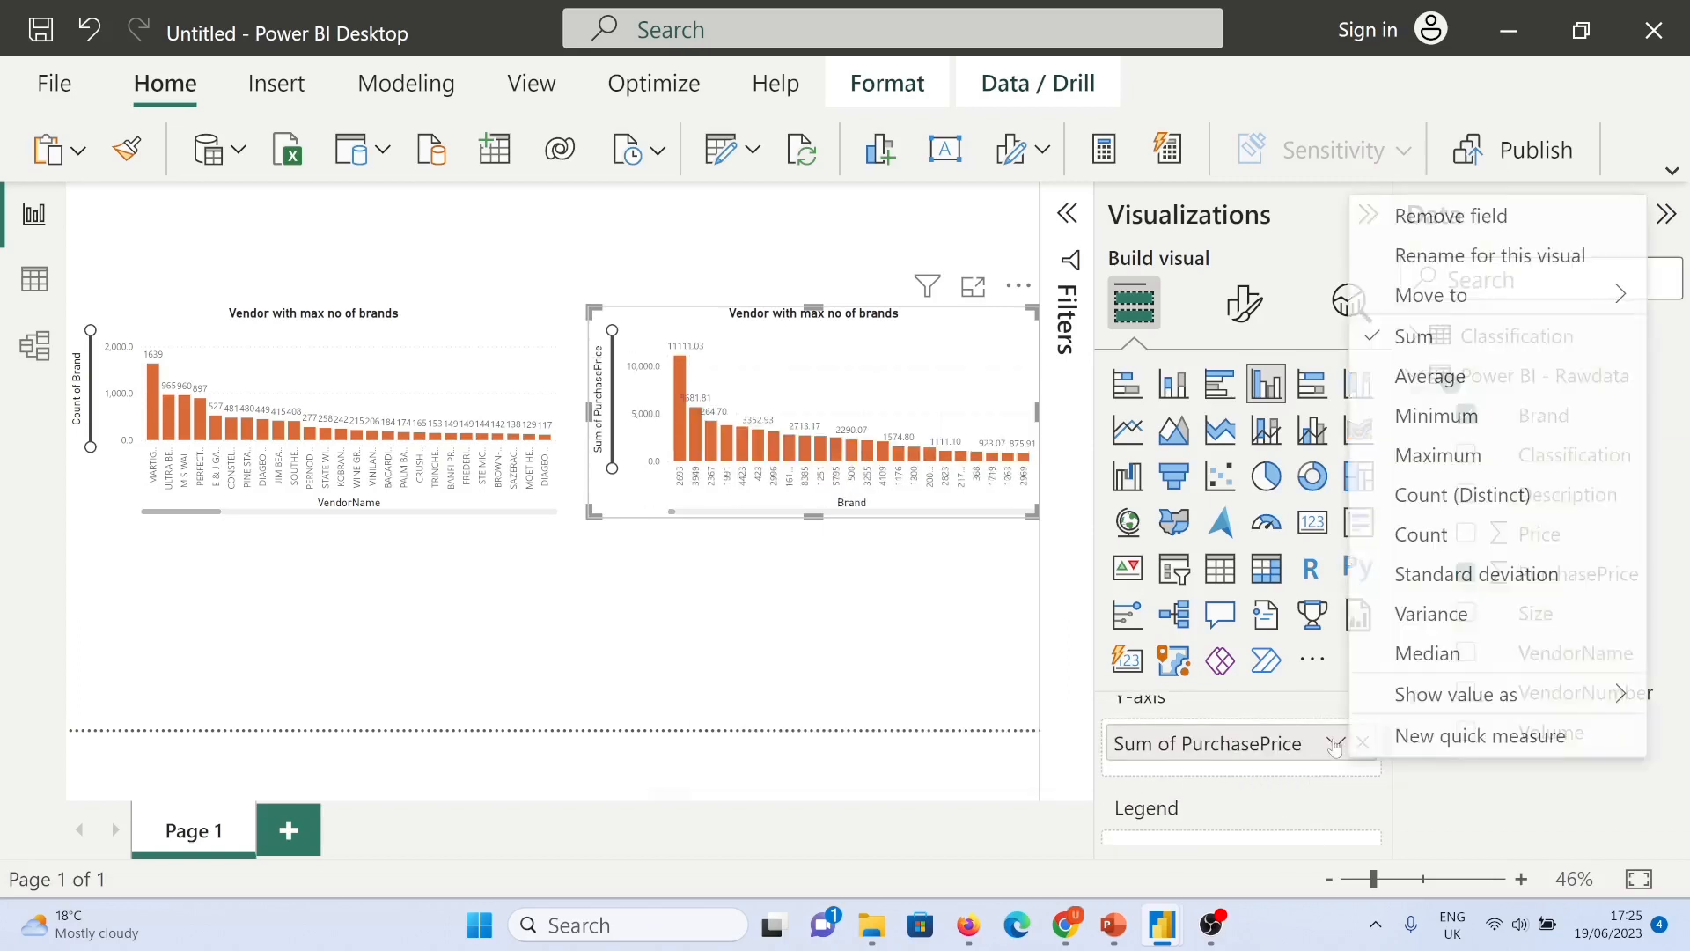
click(1459, 500)
Step: Replace Brand with Description on the X-axis of the copied chart
scroll(1356, 747, up, 1)
click(1363, 744)
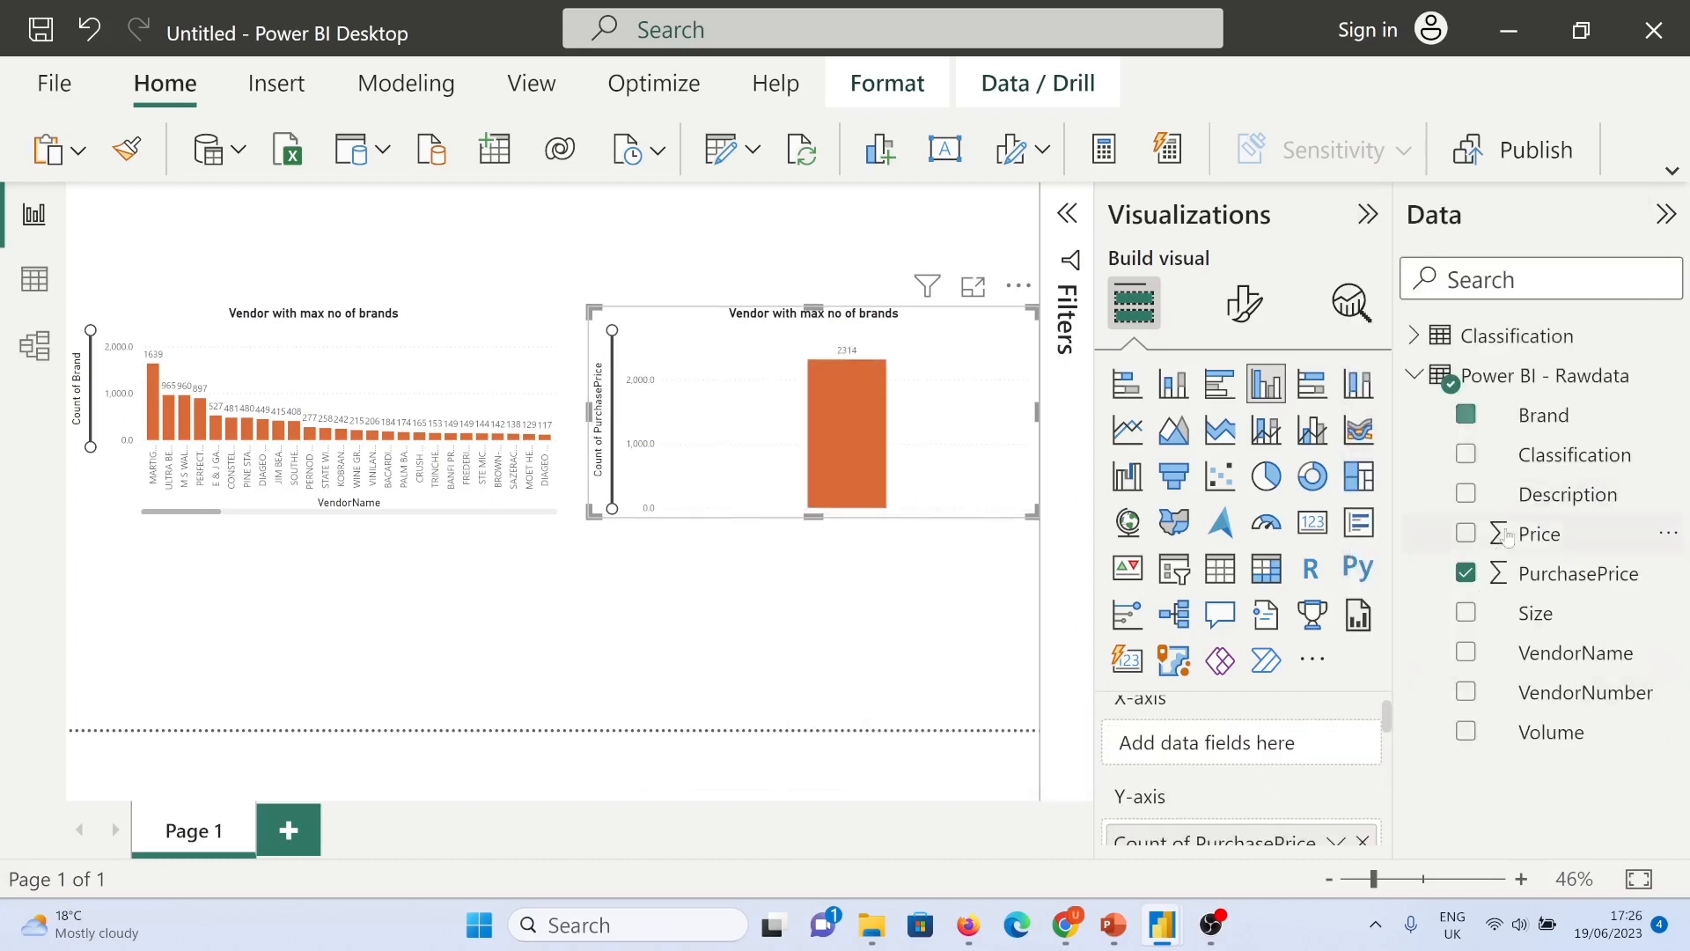
drag(1543, 496, 1224, 742)
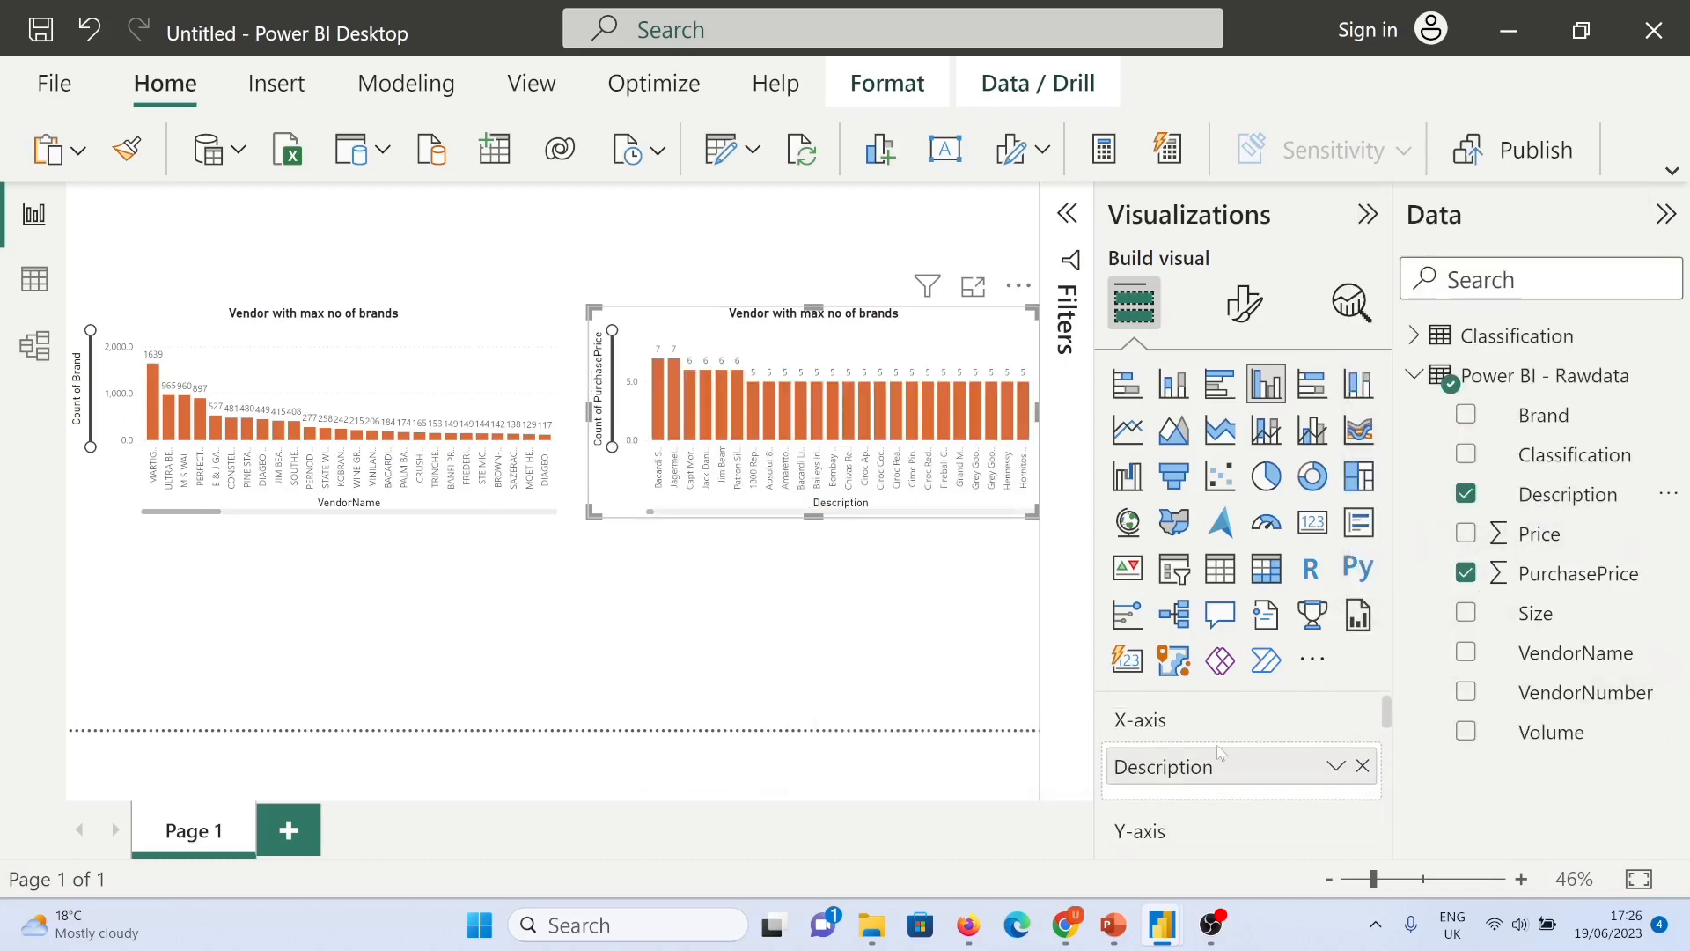
Step: Summarize PurchasePrice as Average in the copied chart, then move the chart below the vendor chart and widen it
click(900, 660)
click(881, 493)
scroll(1250, 758, down, 1)
click(1337, 721)
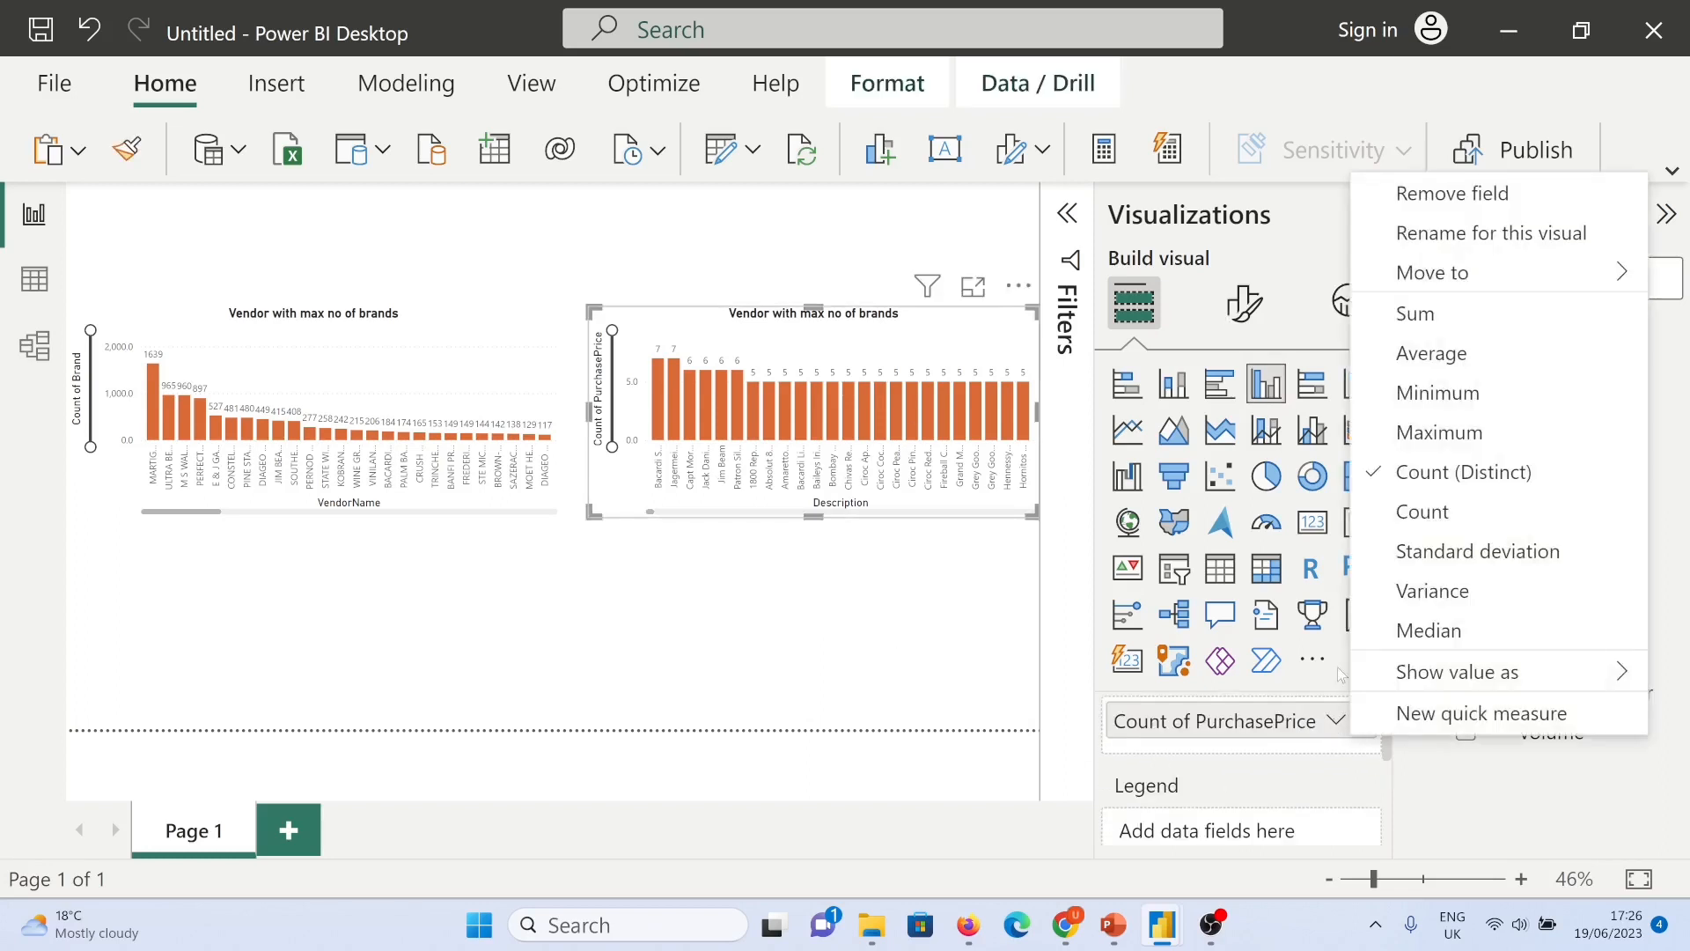
click(1431, 353)
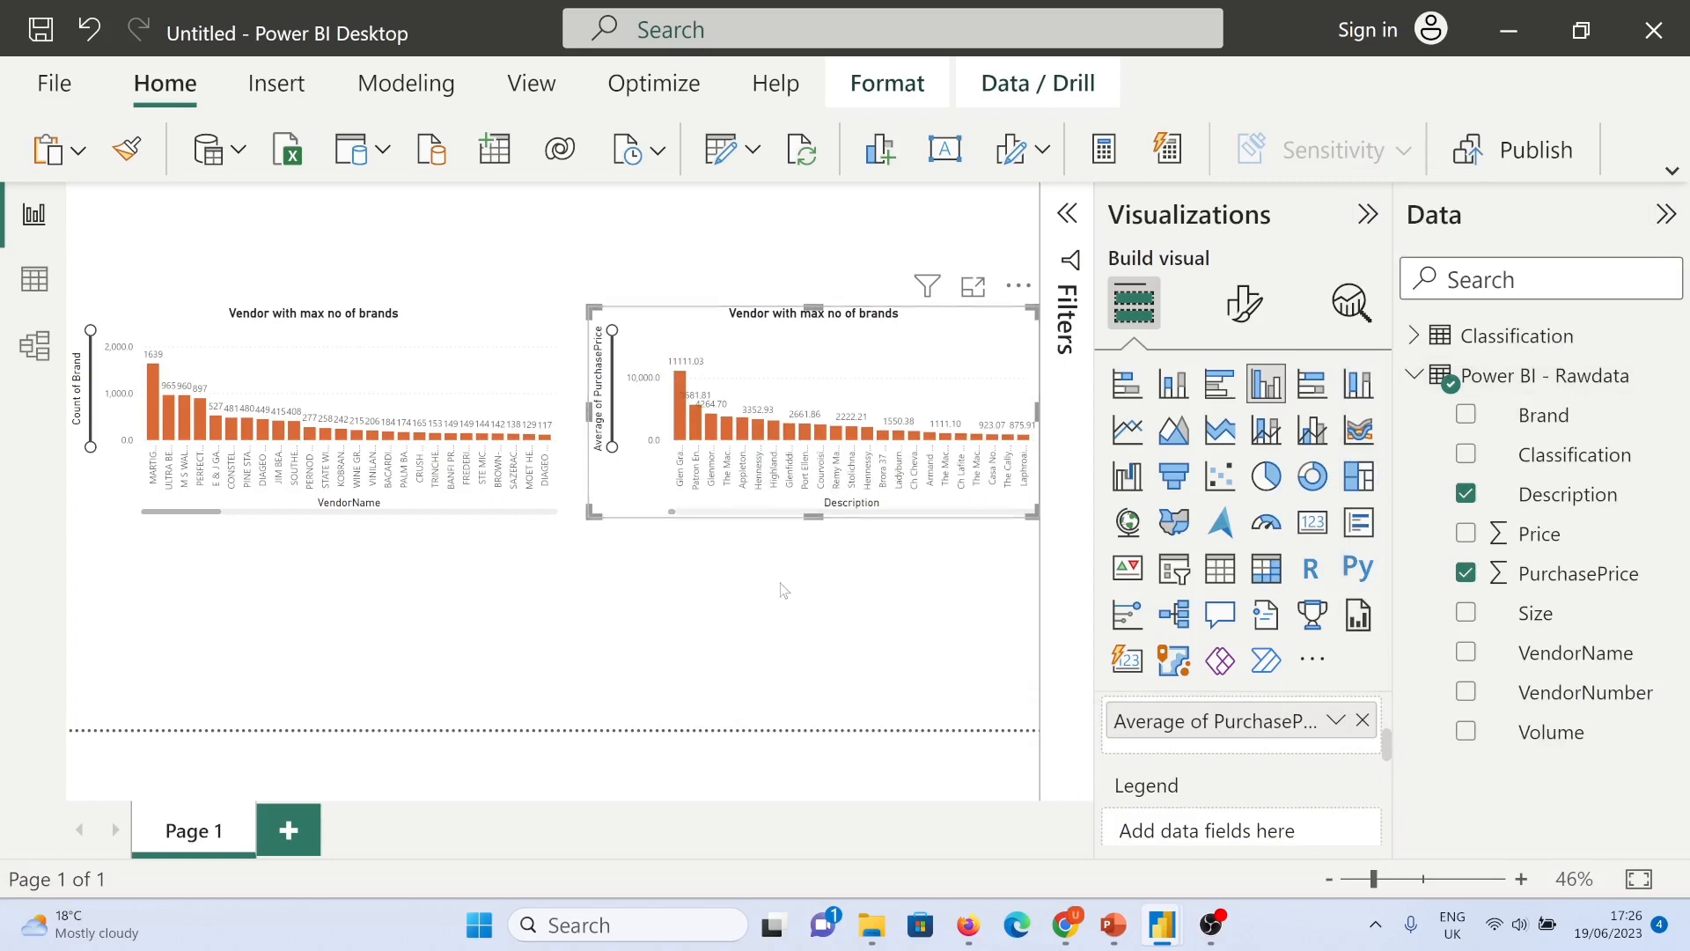
drag(783, 517, 283, 723)
drag(540, 623, 884, 624)
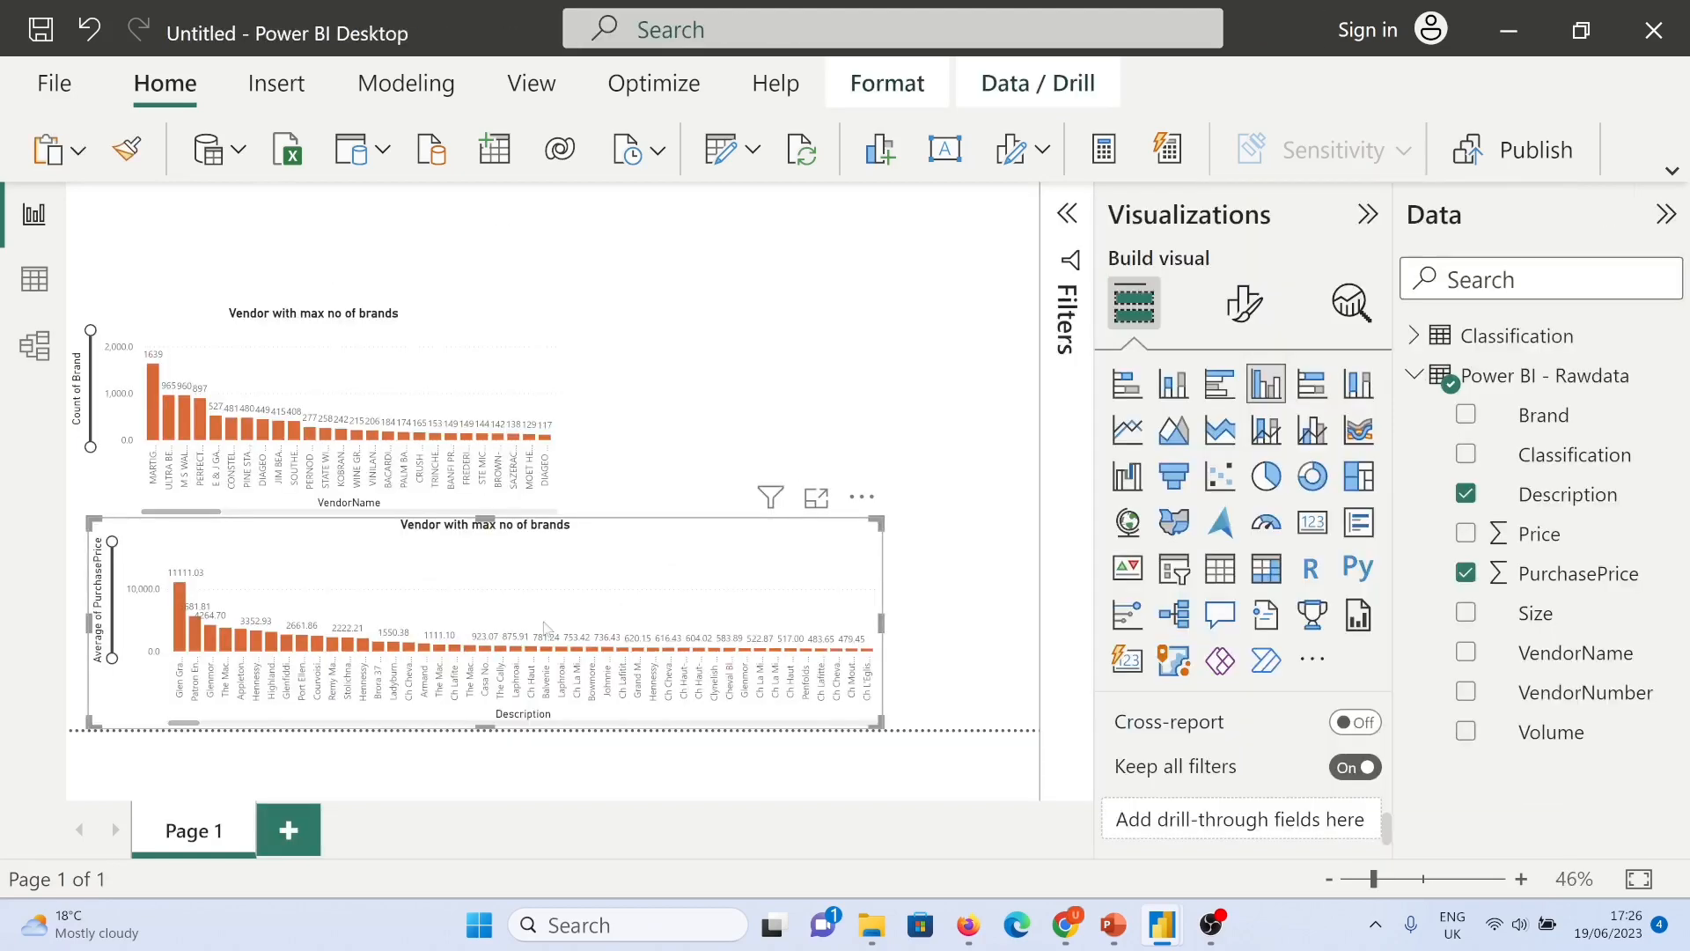
Step: Set the Y-axis value decimal places of the average purchase price chart to 0
click(1244, 304)
click(1230, 592)
scroll(1229, 607, down, 5)
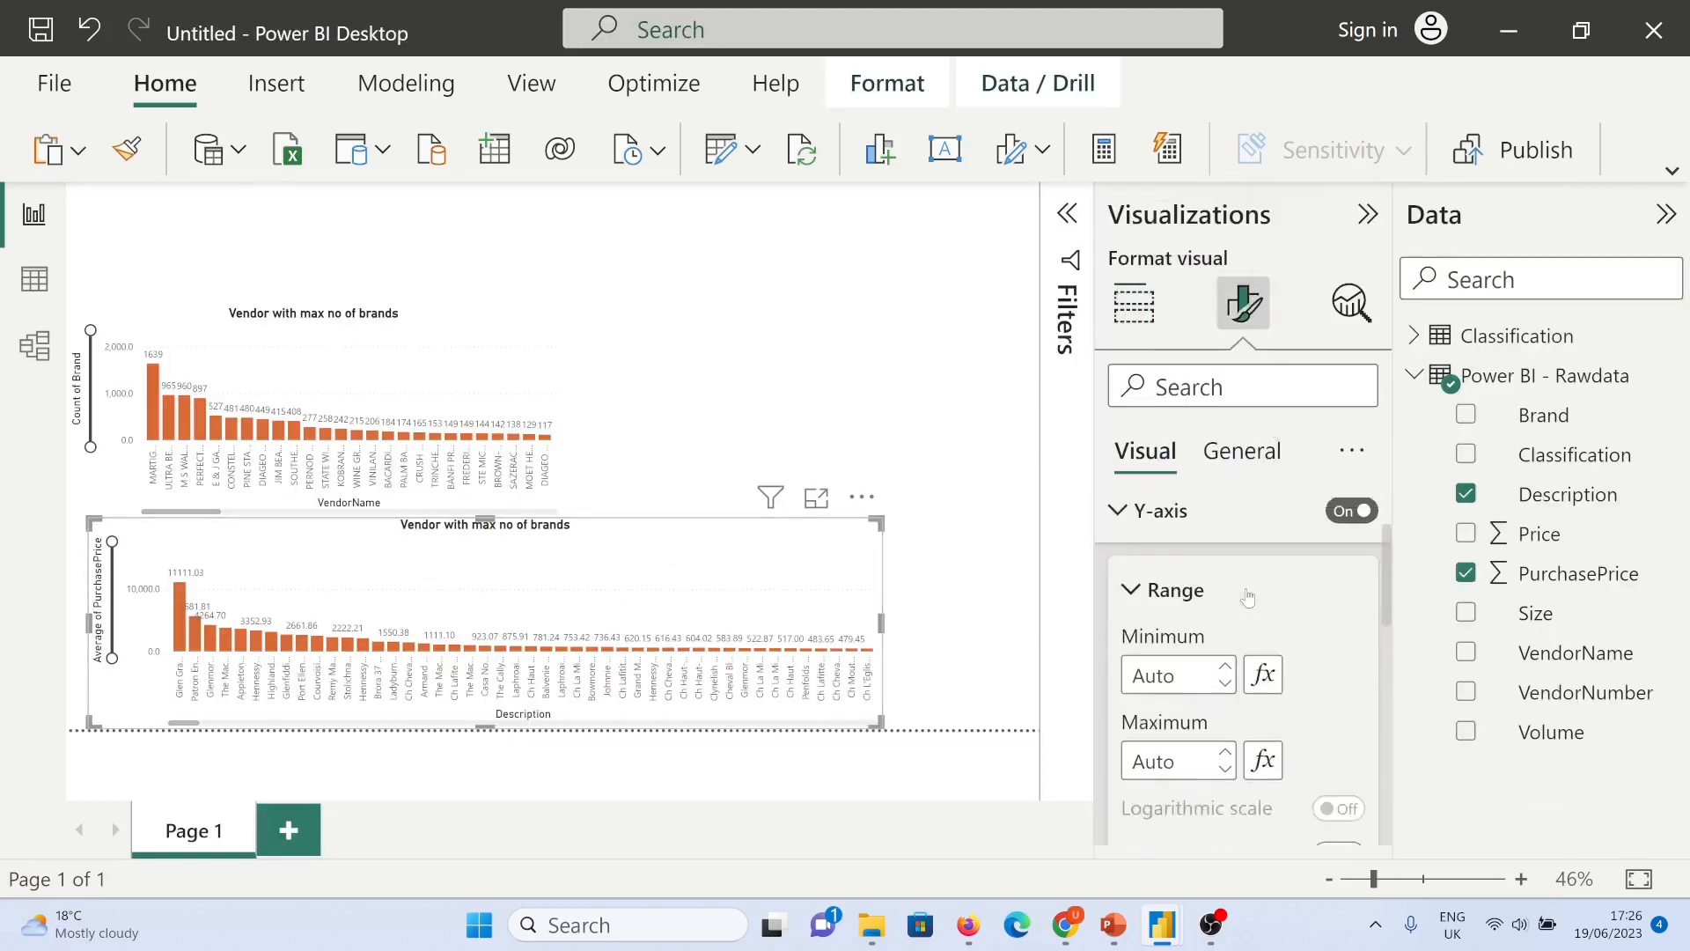
click(1131, 661)
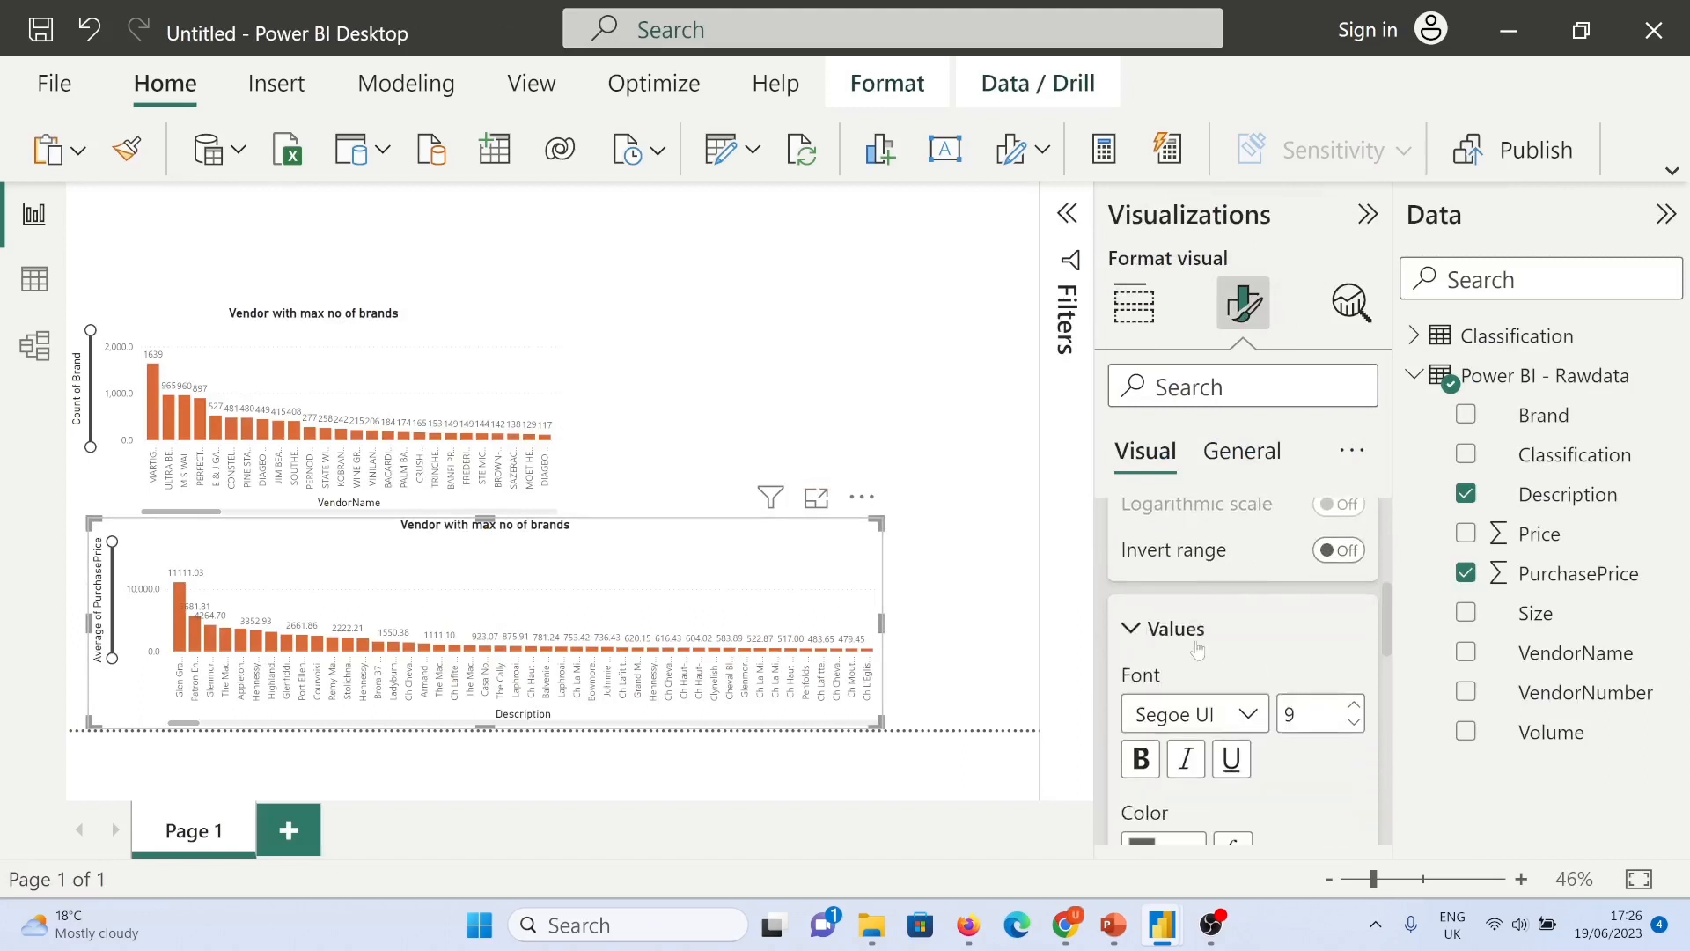
scroll(1144, 678, down, 3)
text(0)
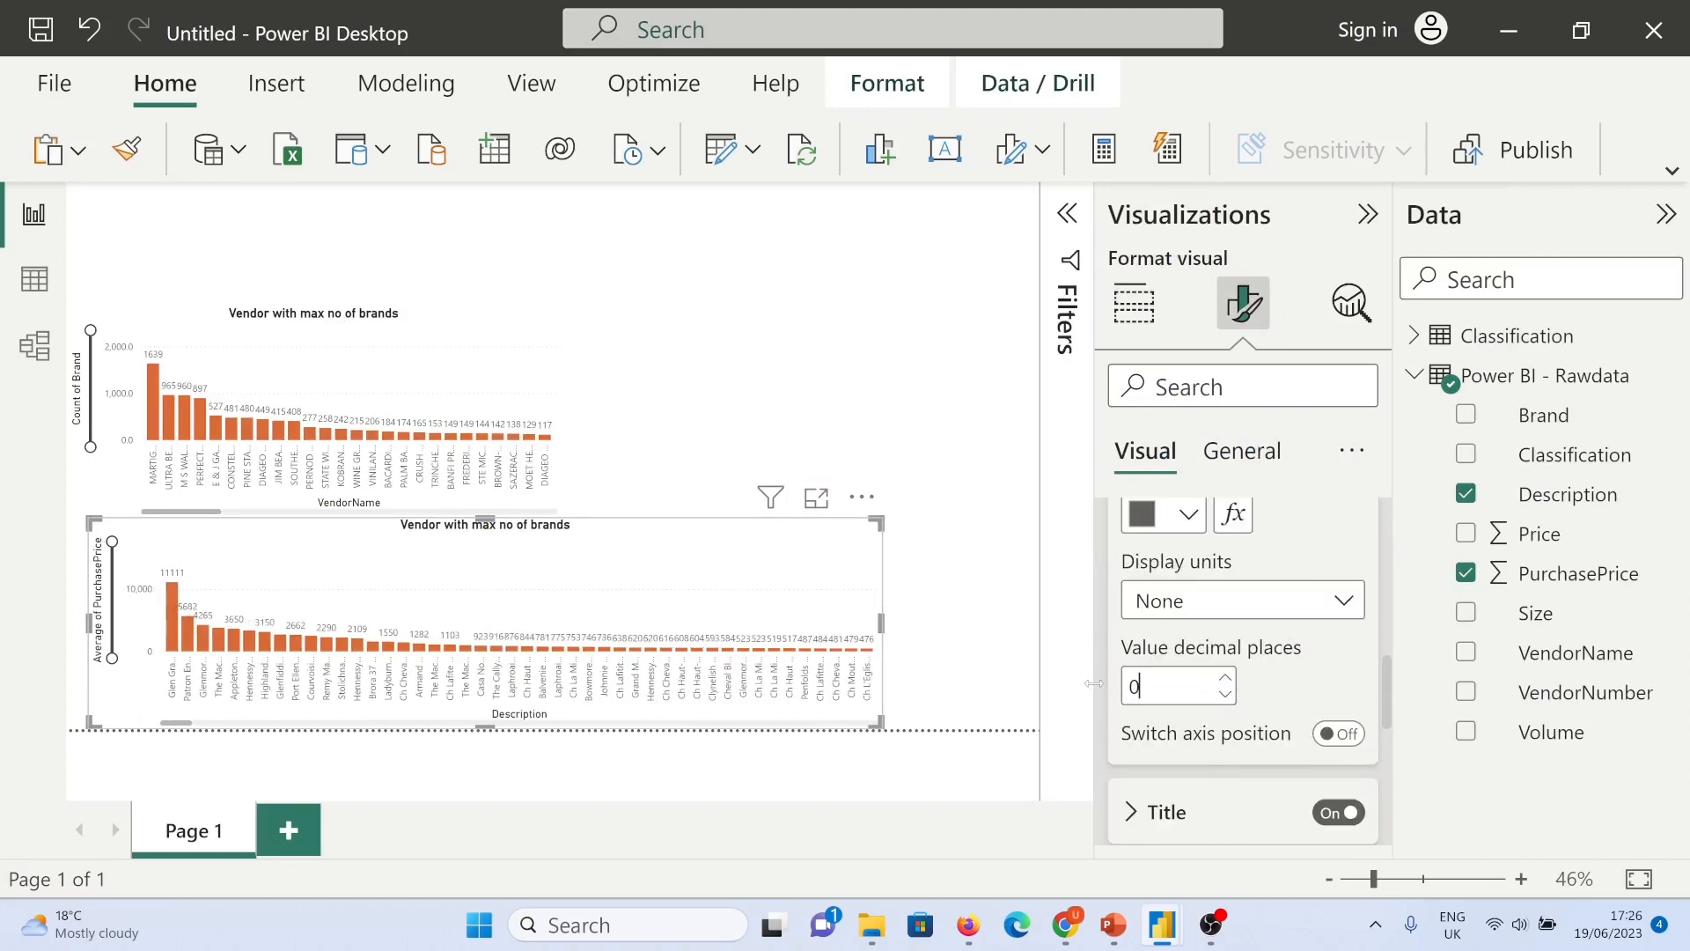
Step: Narrow the average purchase price chart to about the vendor chart's width and reposition the vendor chart above it
drag(880, 624, 589, 623)
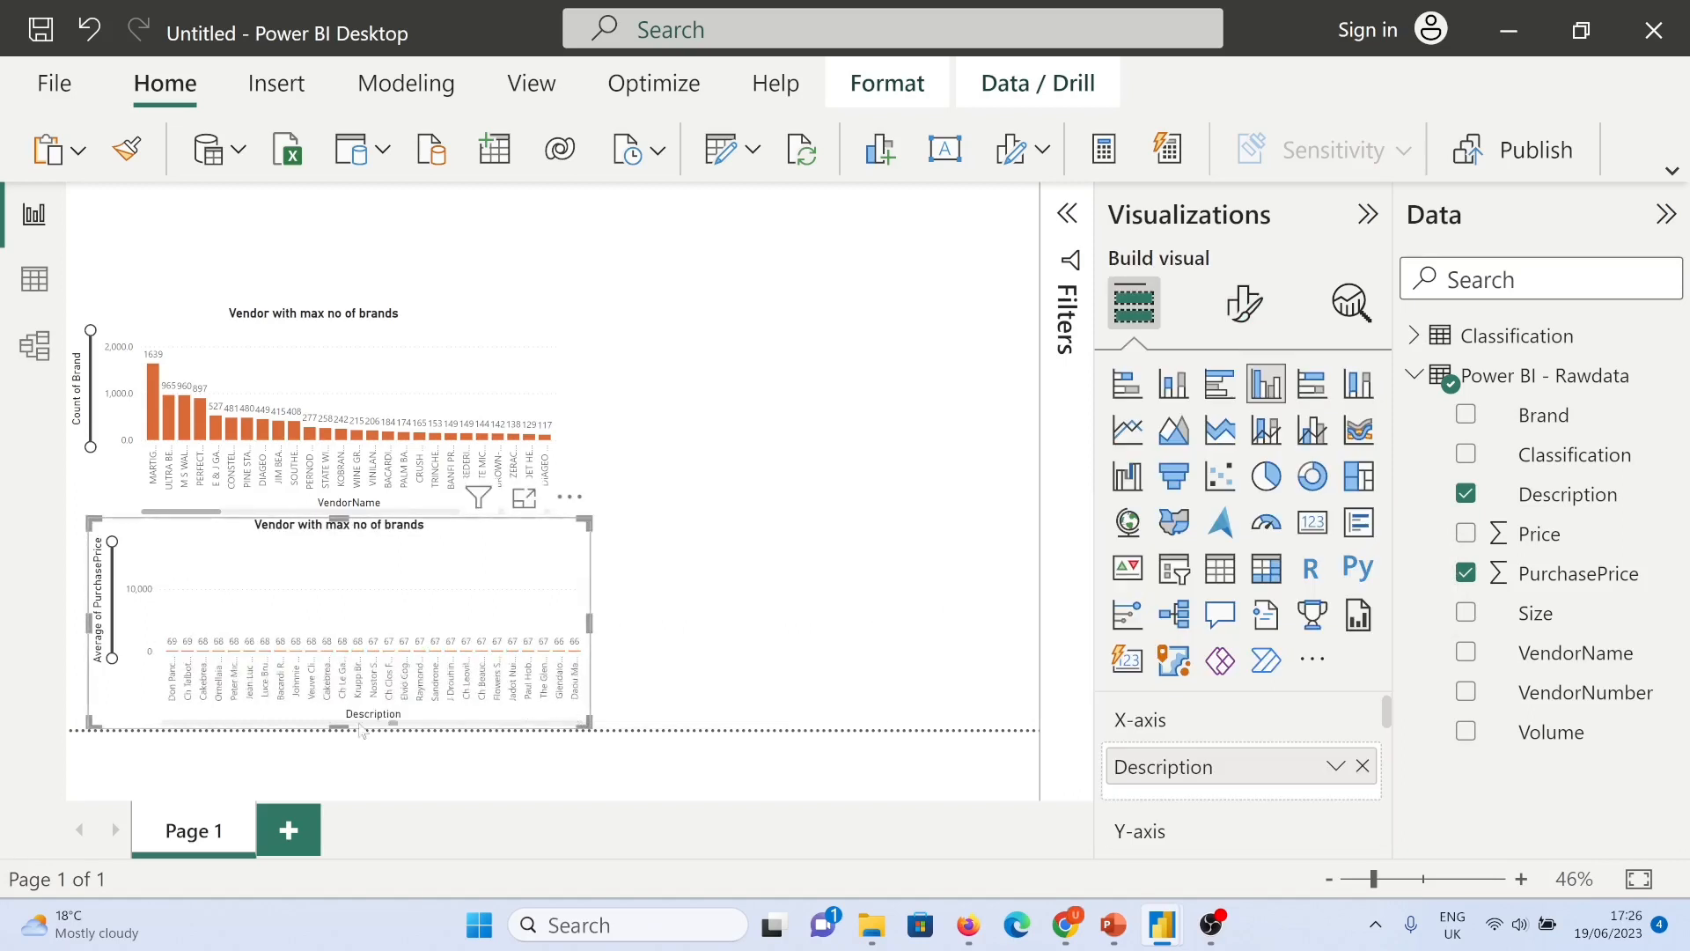
click(564, 387)
click(540, 356)
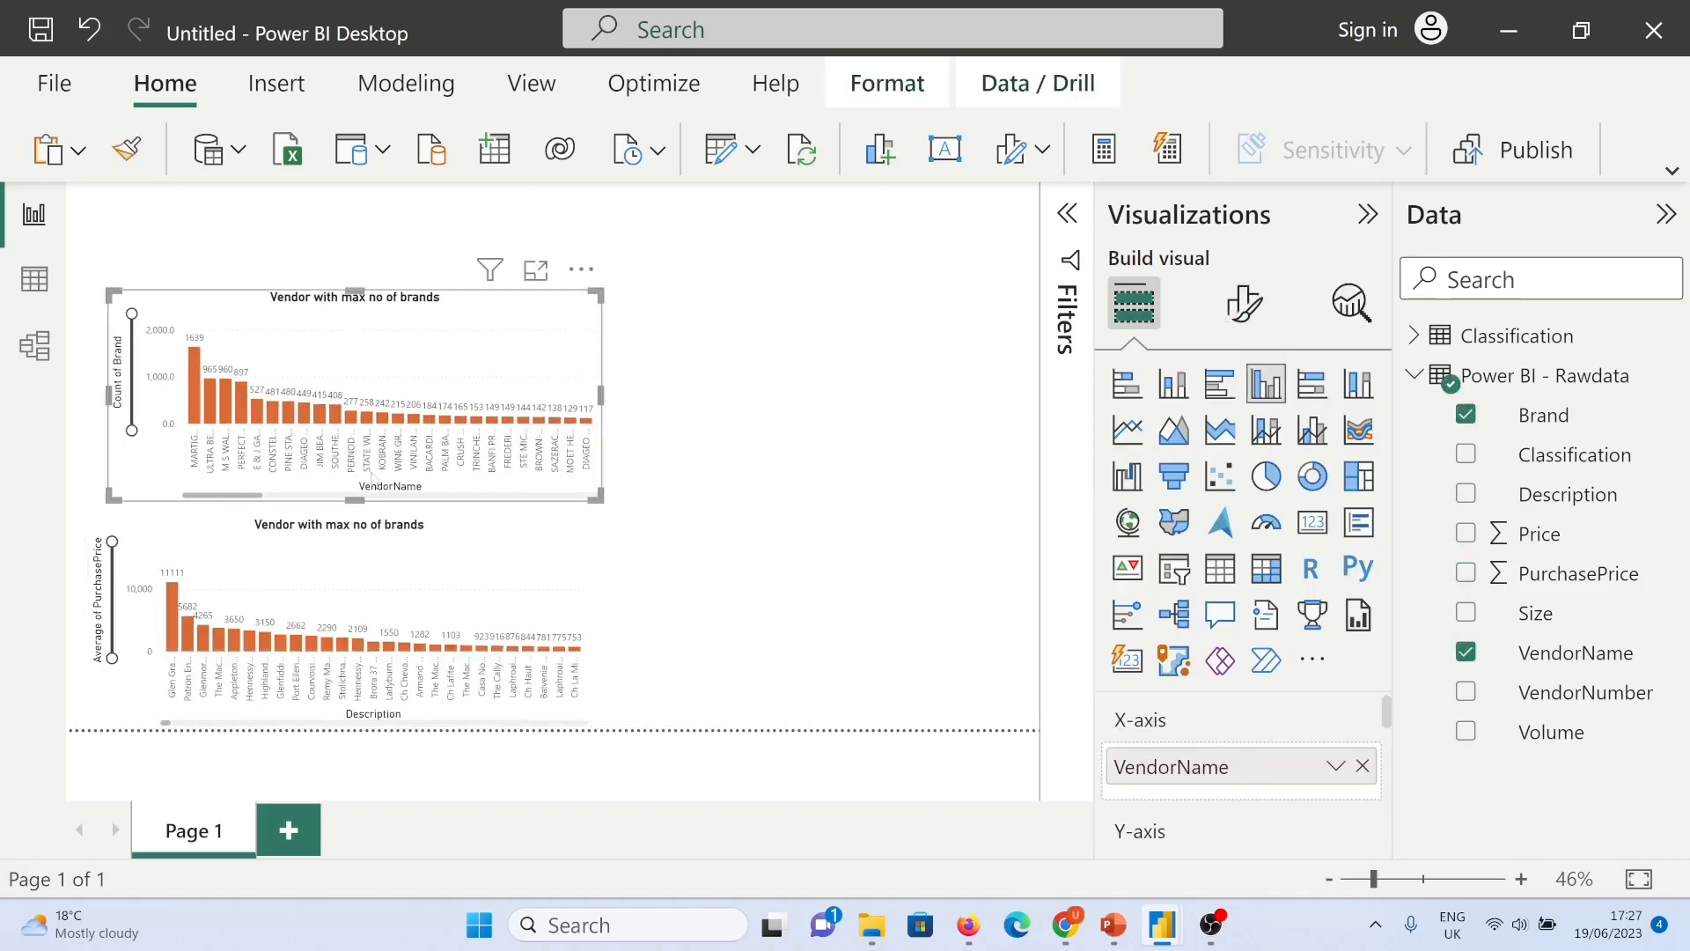
Step: Add a matrix beside the vendor chart with VendorNumber as rows and the distinct count of VendorName as values
click(791, 552)
key(alt+Tab)
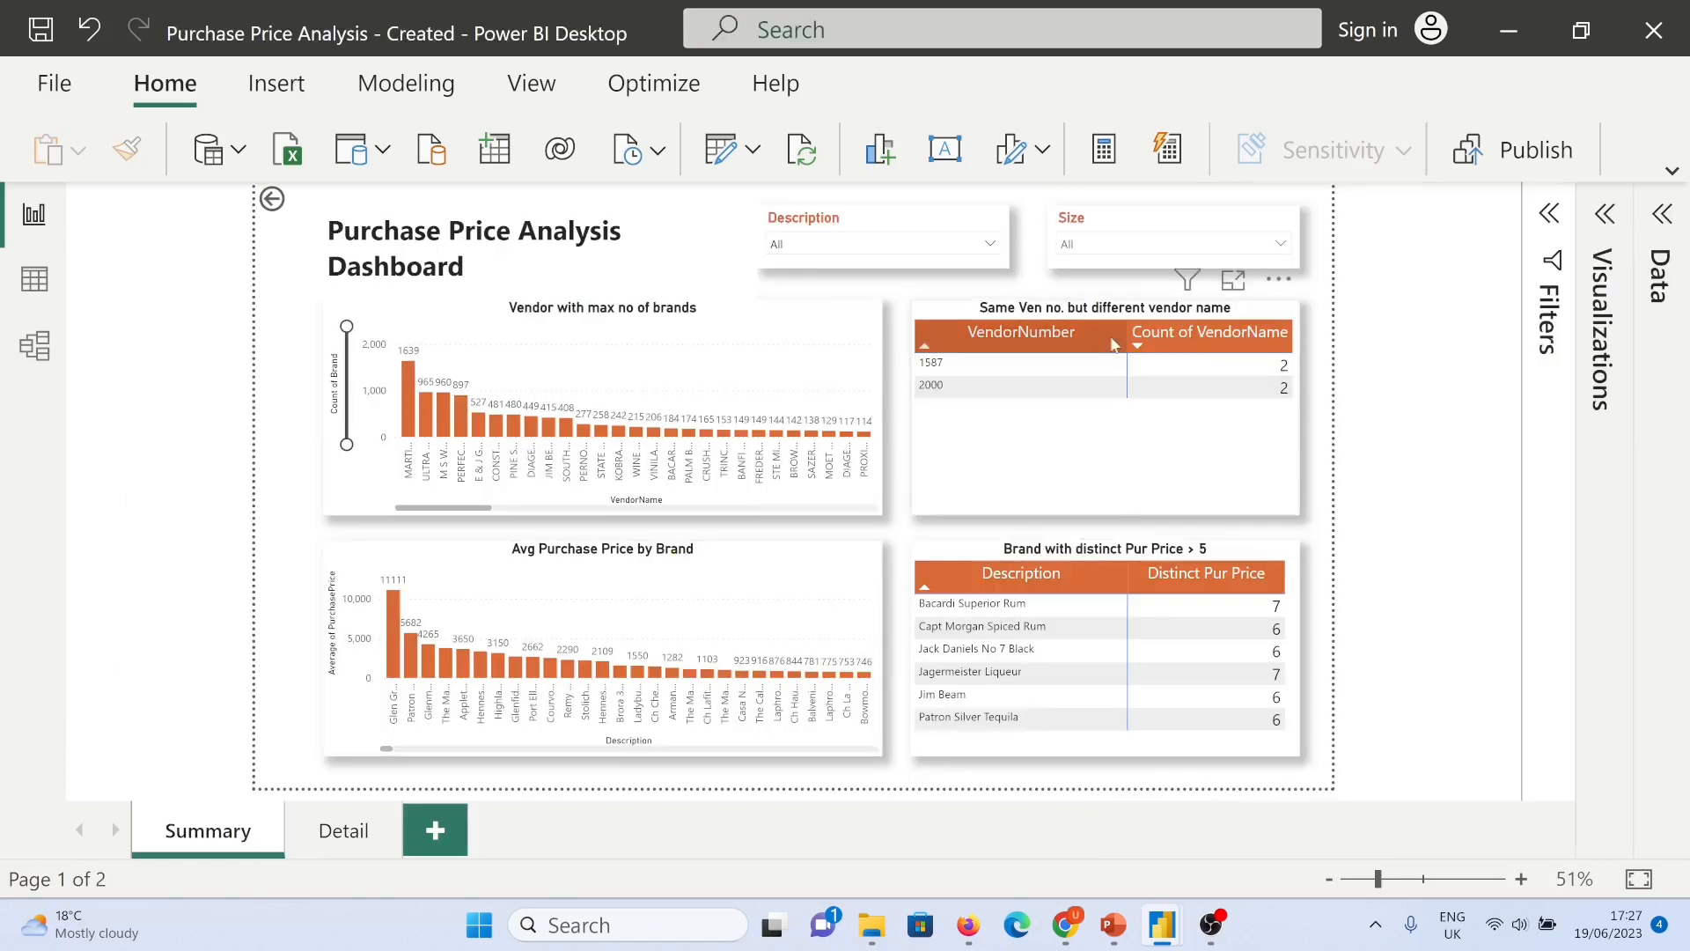
key(alt+Tab)
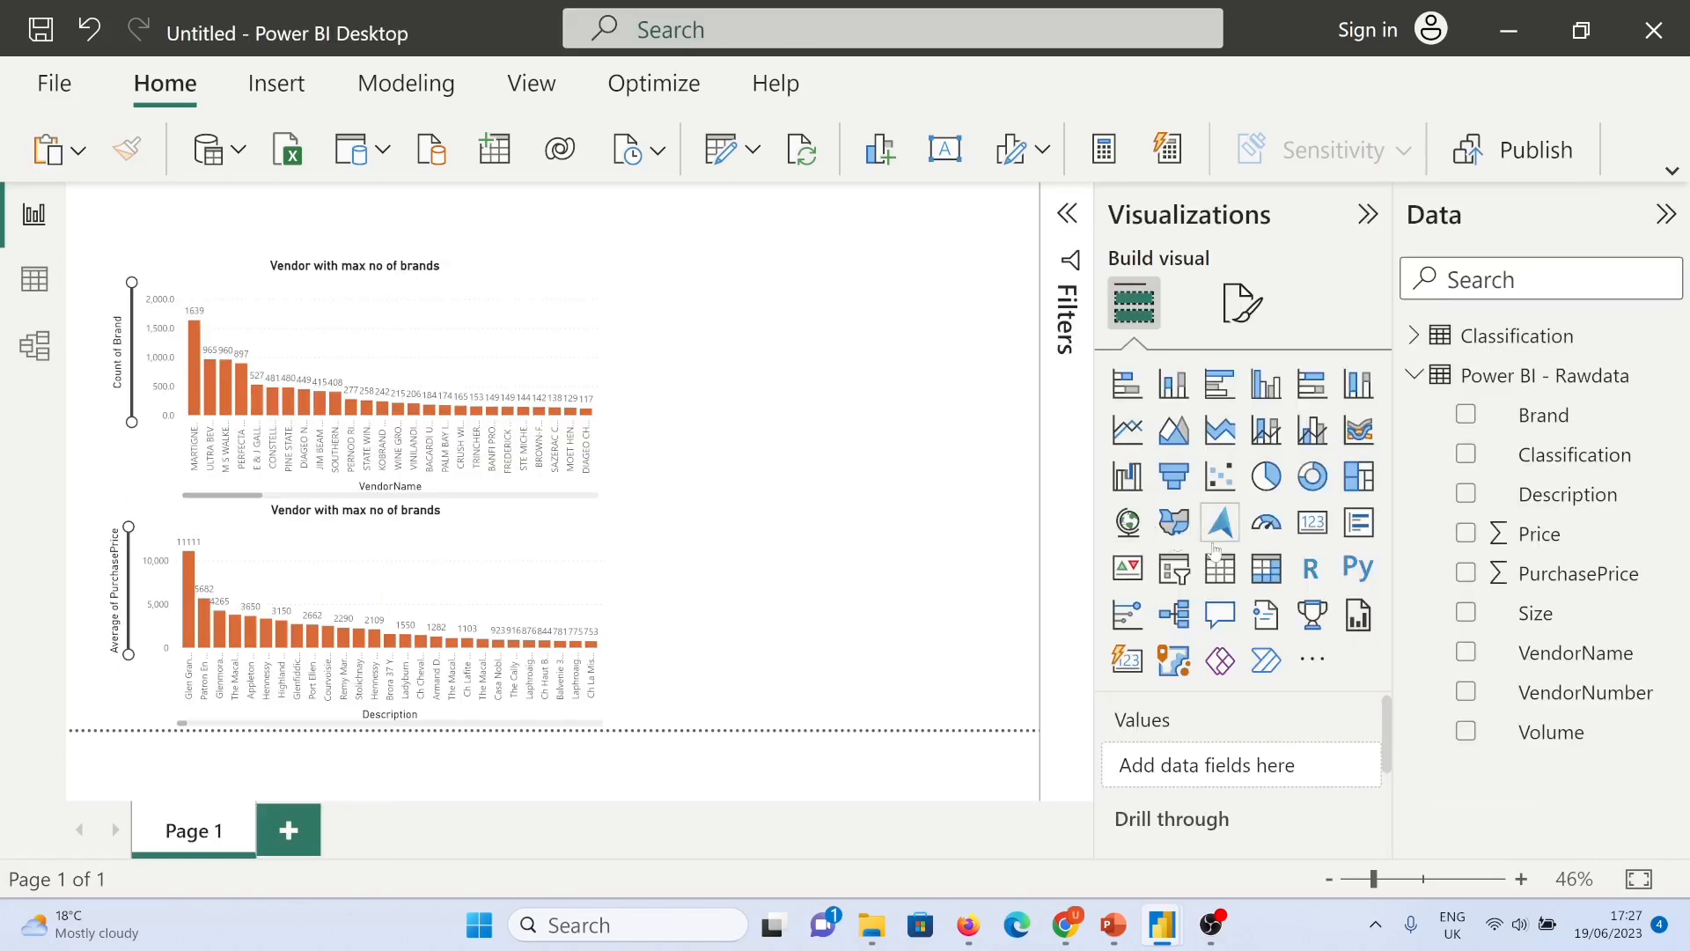
click(1268, 570)
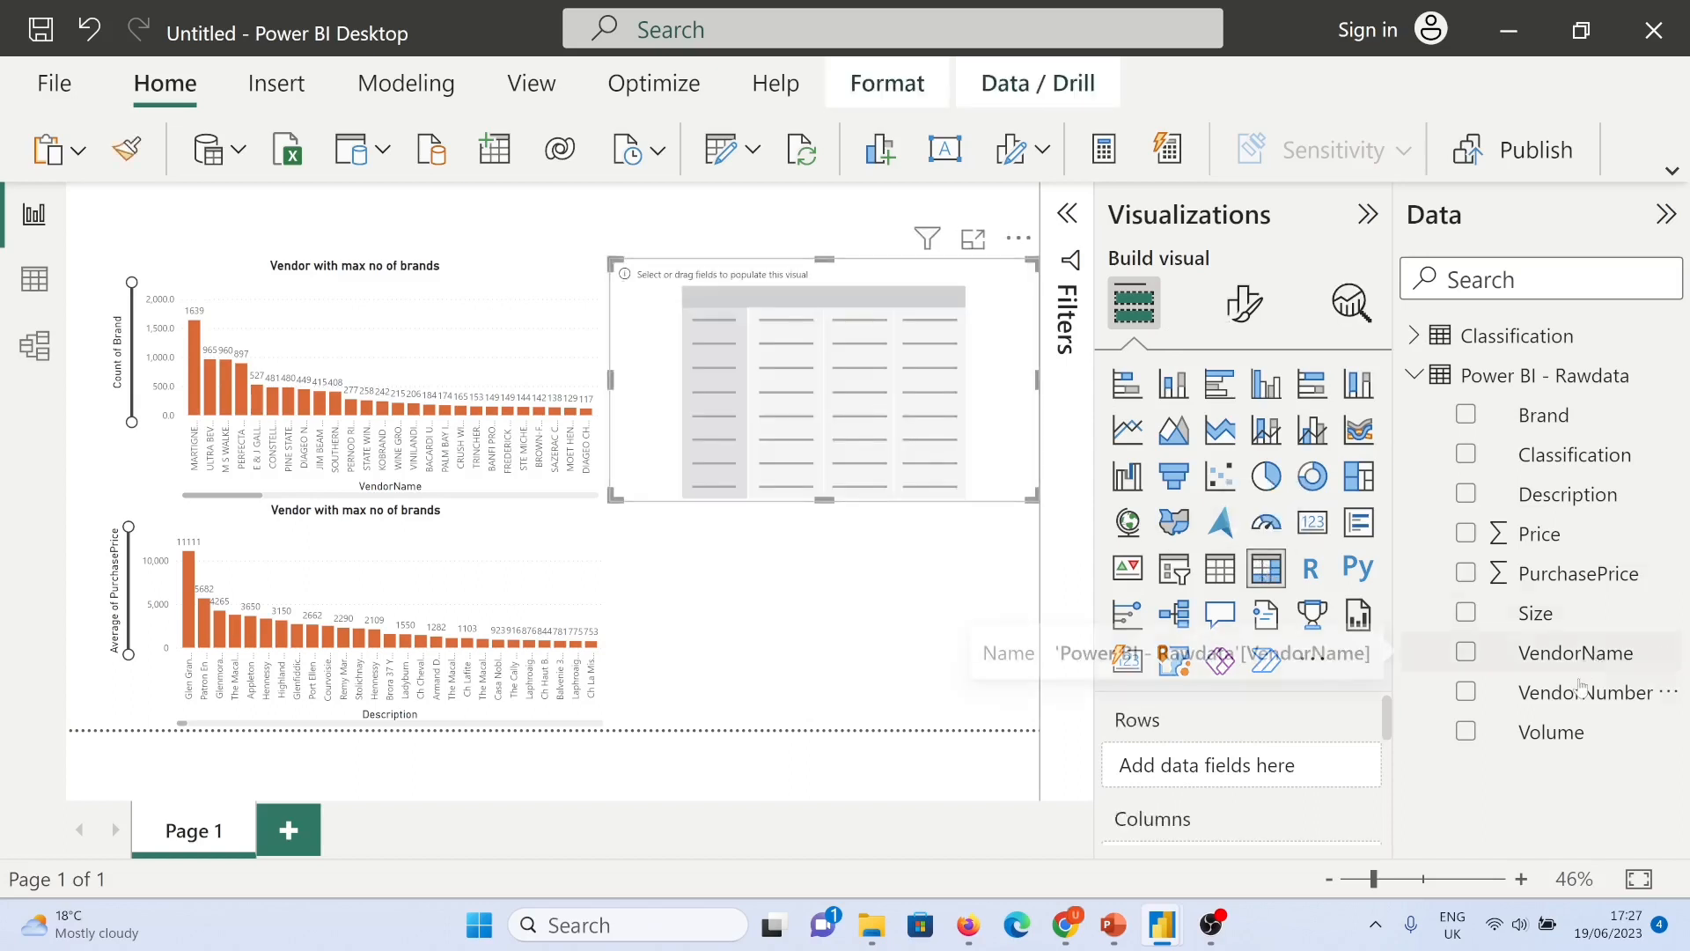
drag(1568, 693, 1303, 747)
scroll(1307, 745, down, 3)
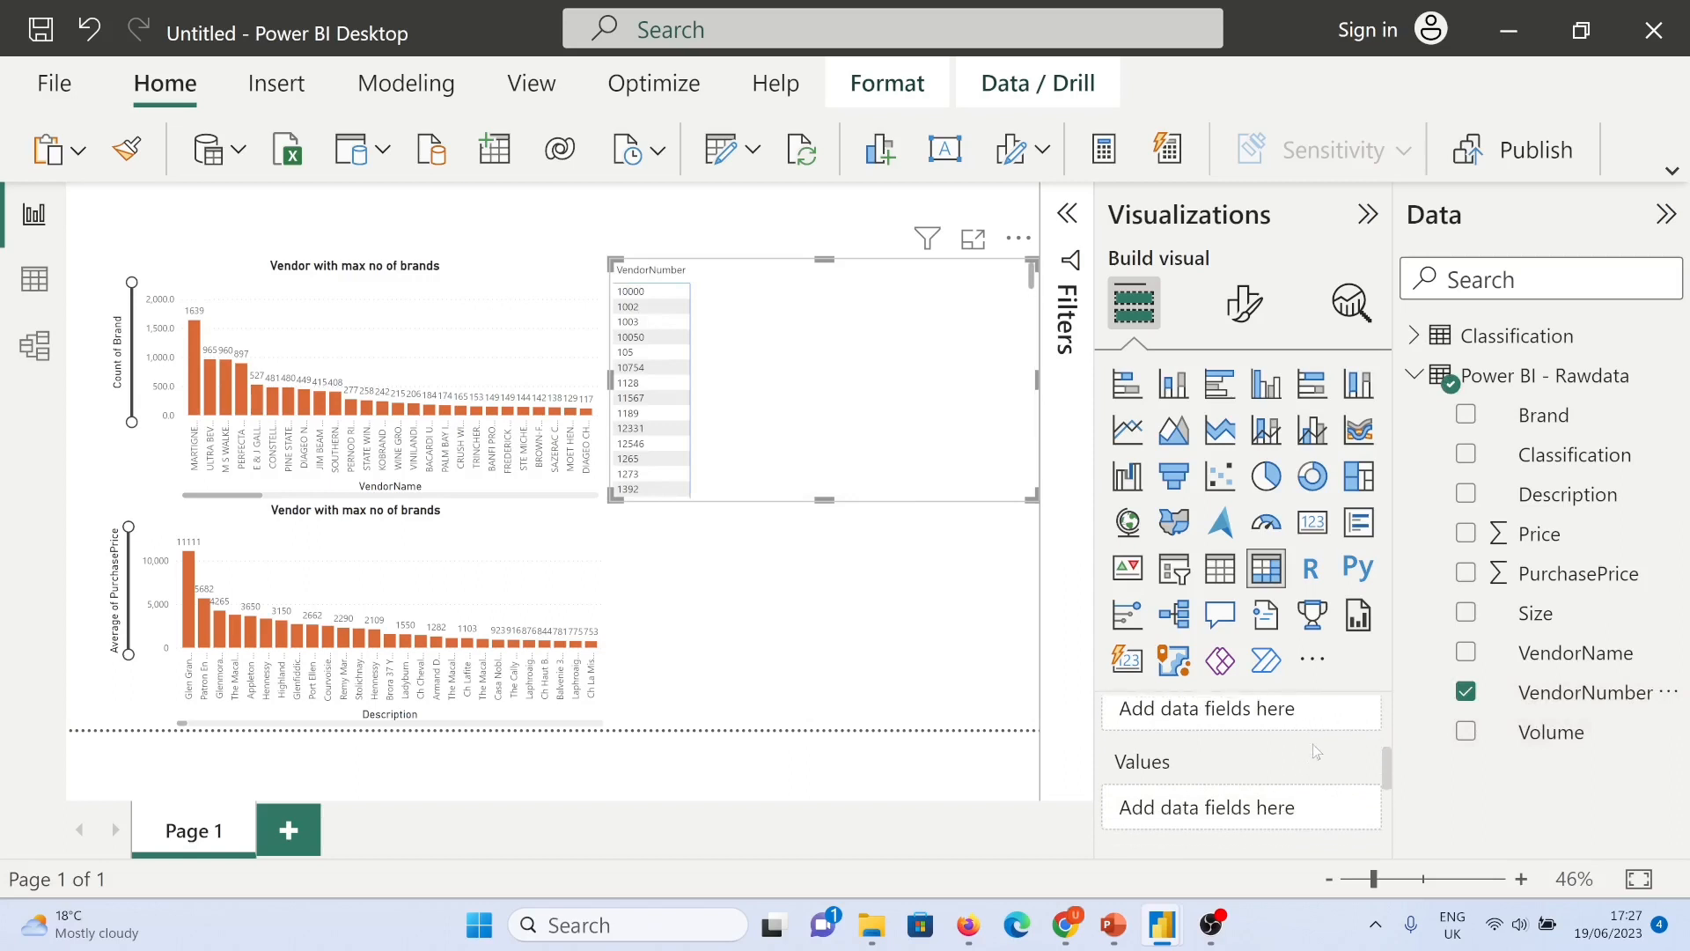
drag(1550, 669, 1333, 797)
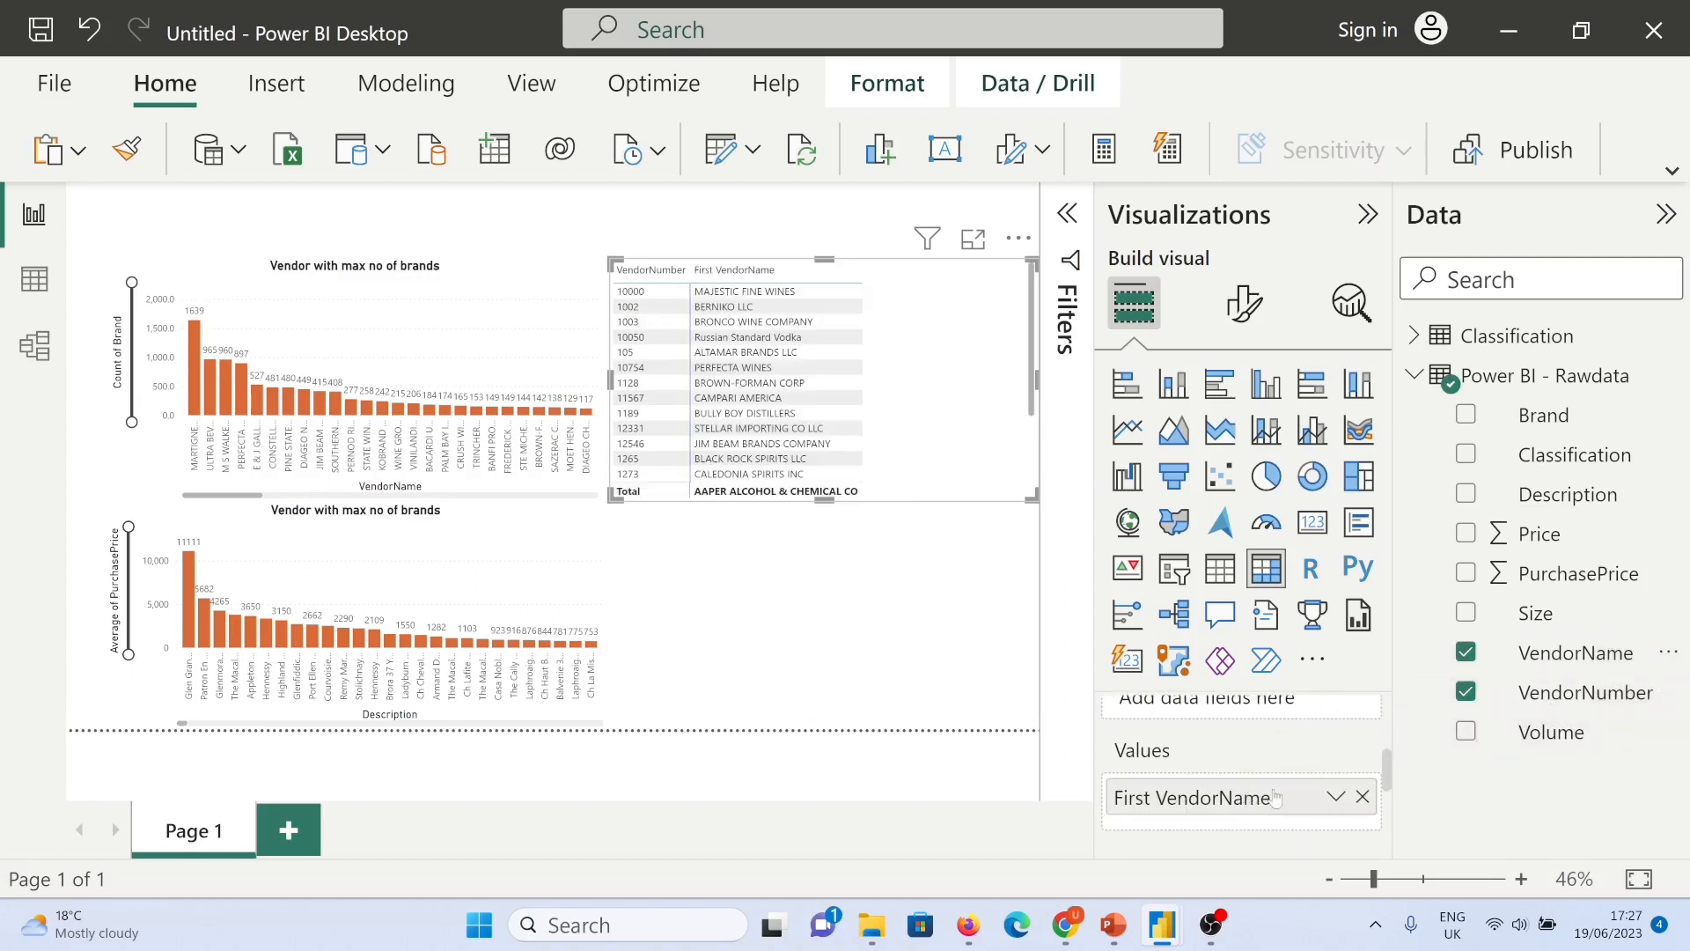
click(1337, 799)
click(1374, 704)
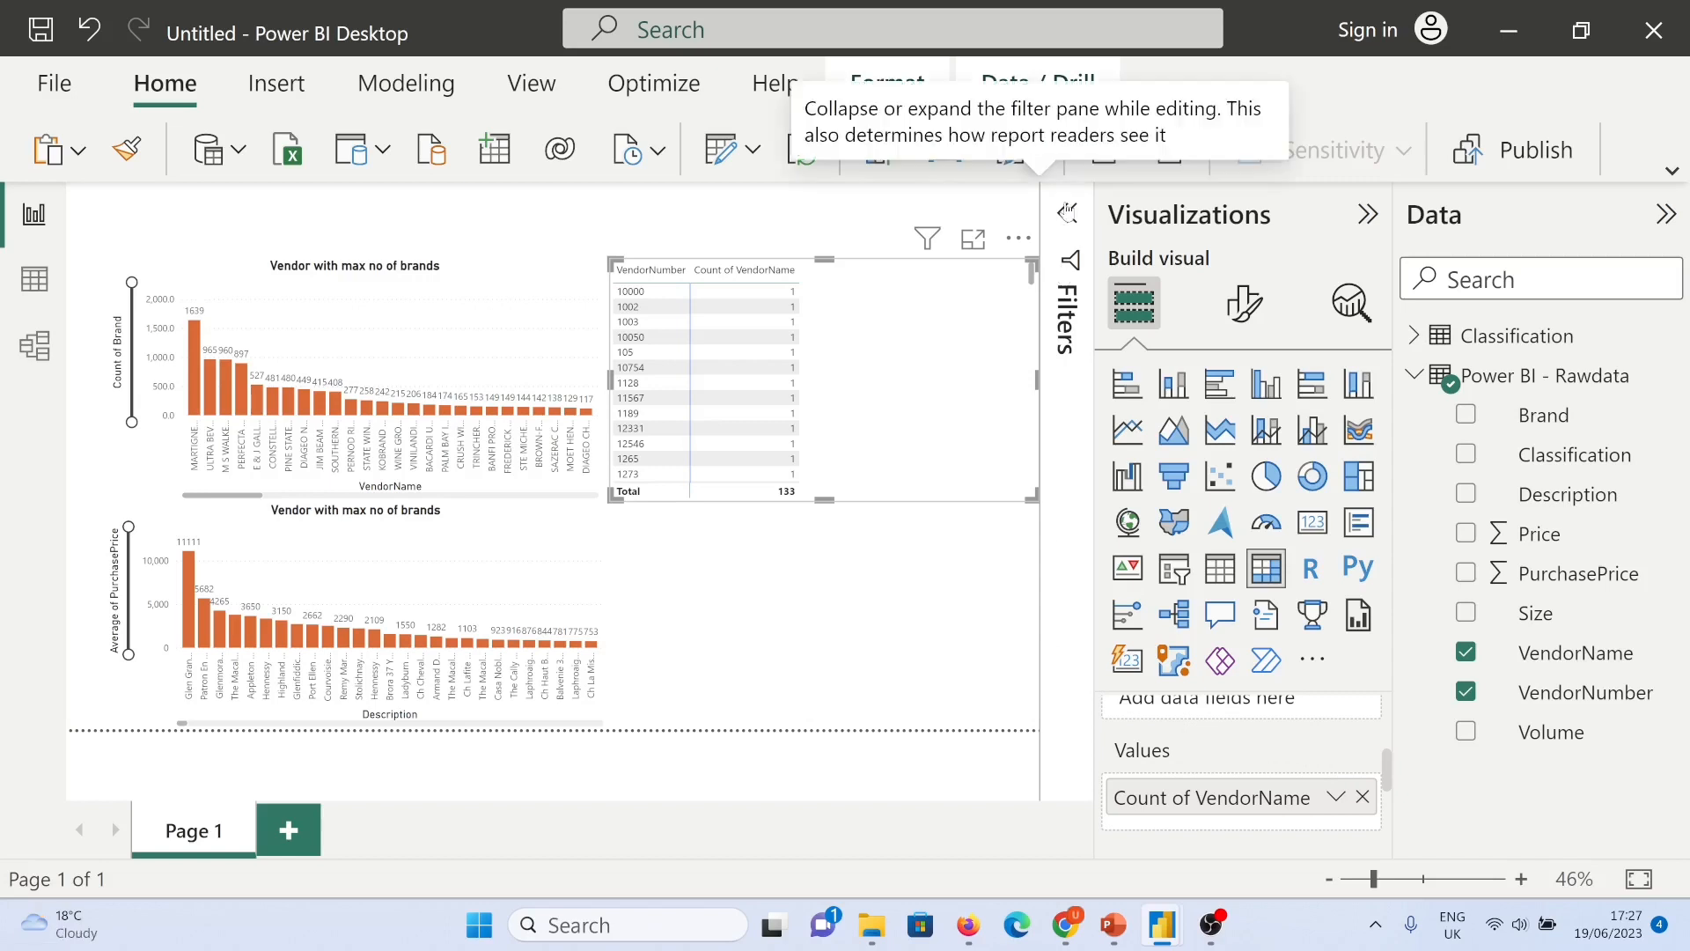
Step: Filter the matrix to show only items whose Count of VendorName is greater than 1
click(1068, 213)
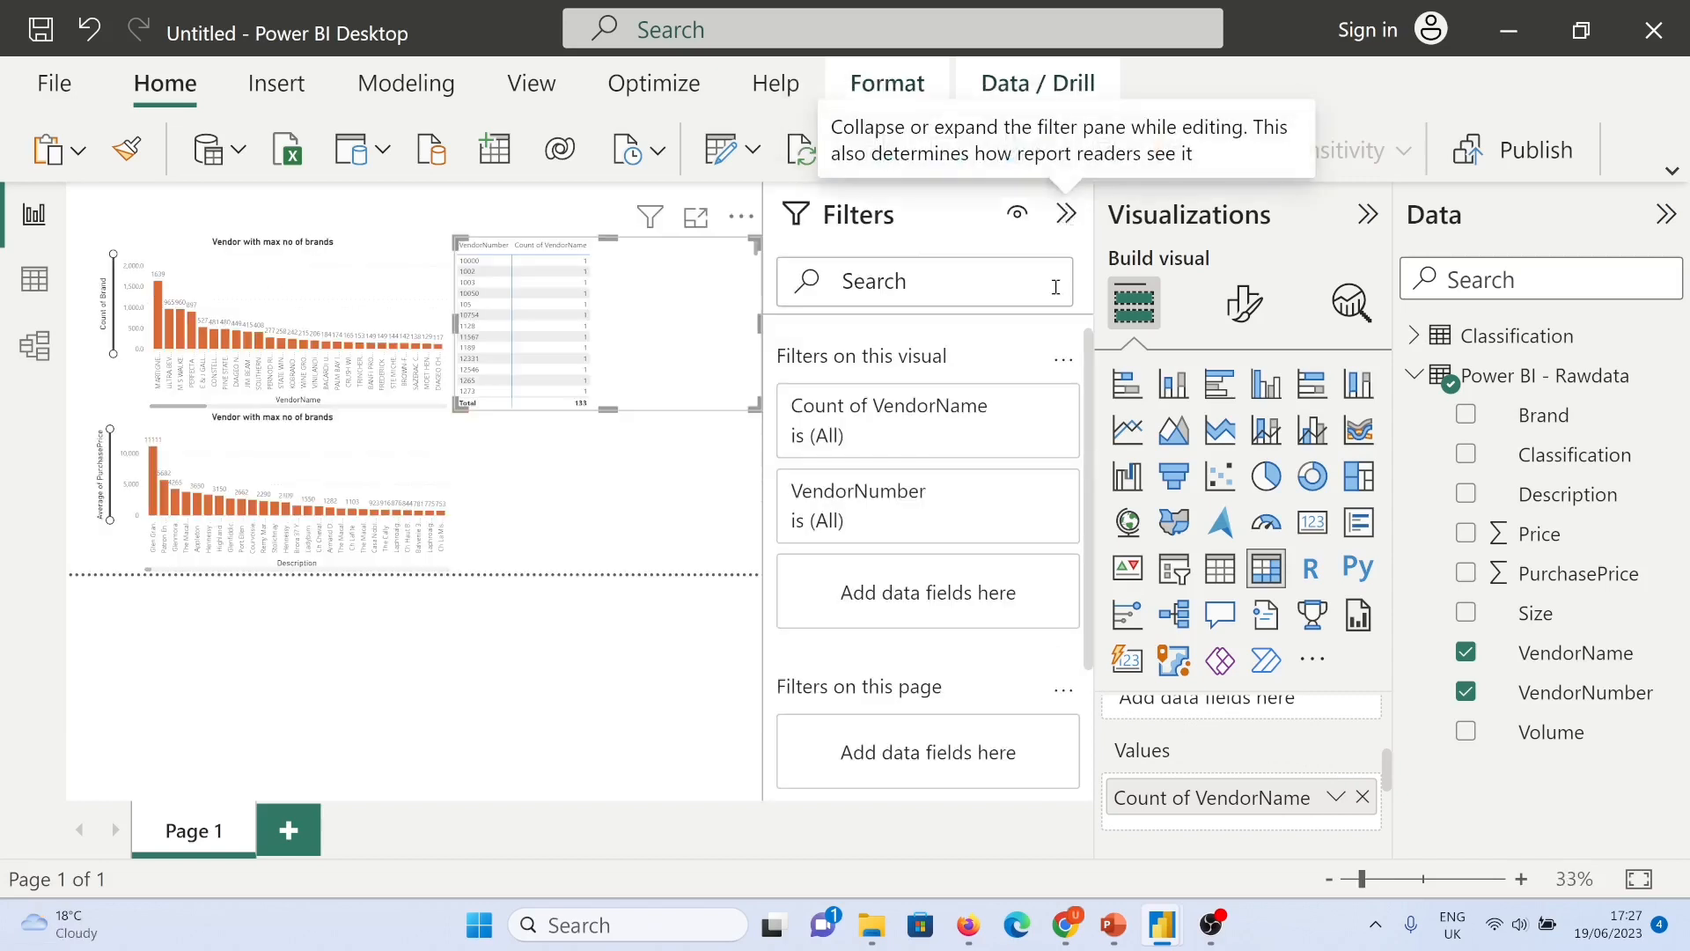
click(1017, 407)
click(1013, 537)
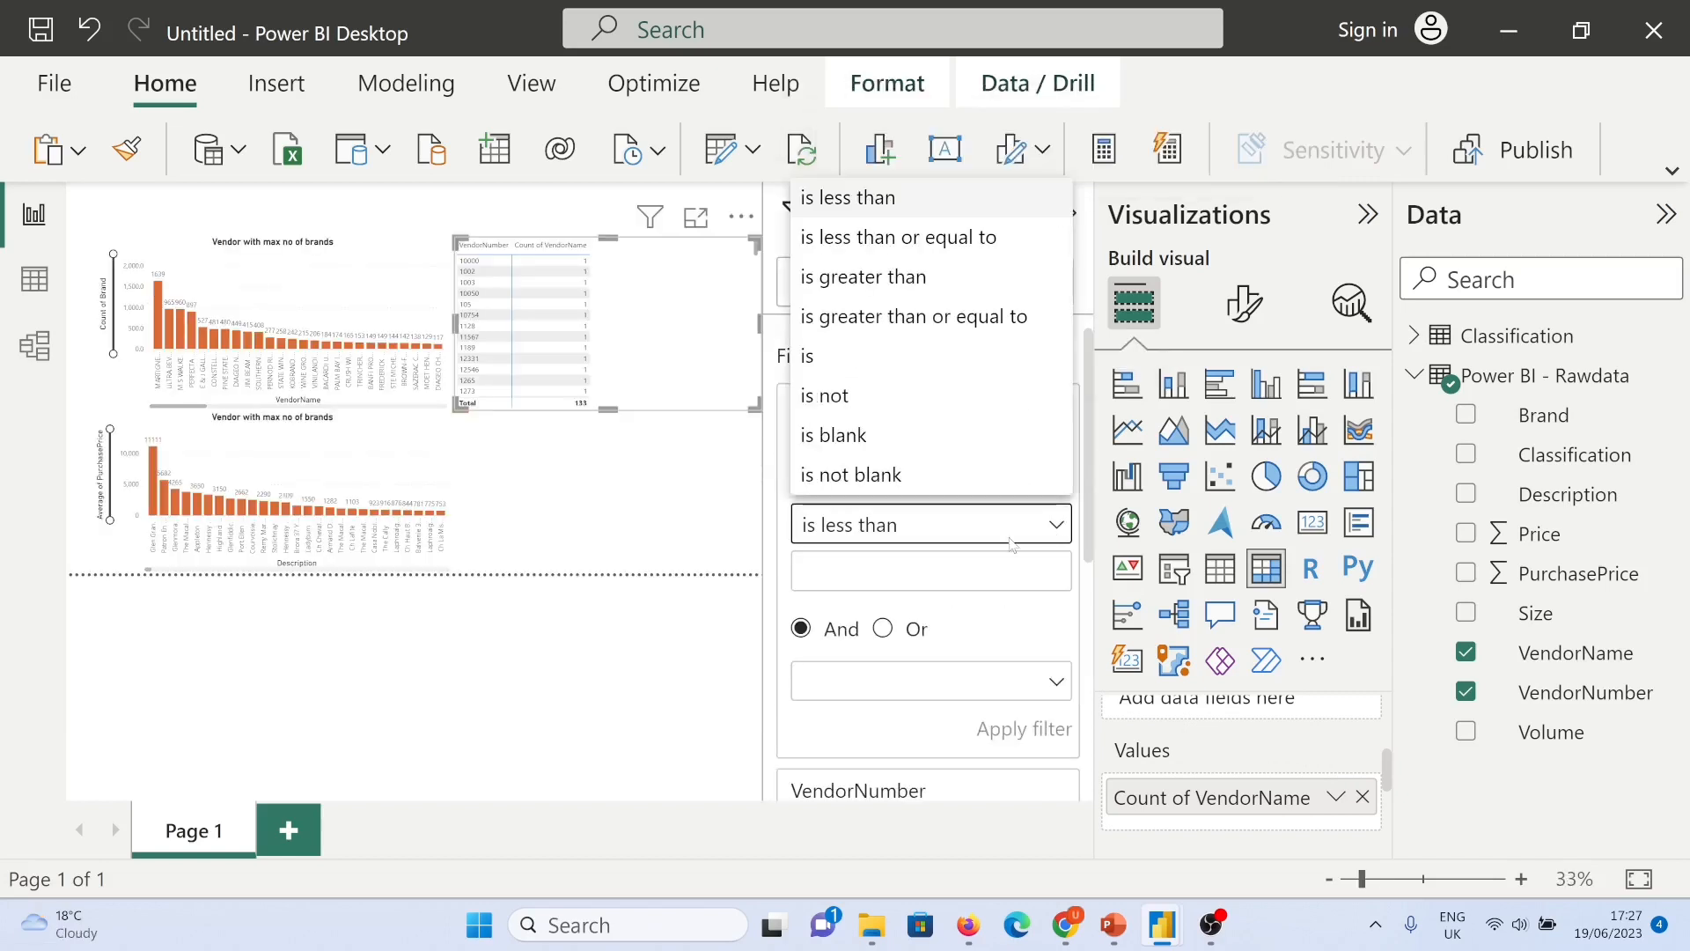
click(906, 280)
click(895, 562)
text(1)
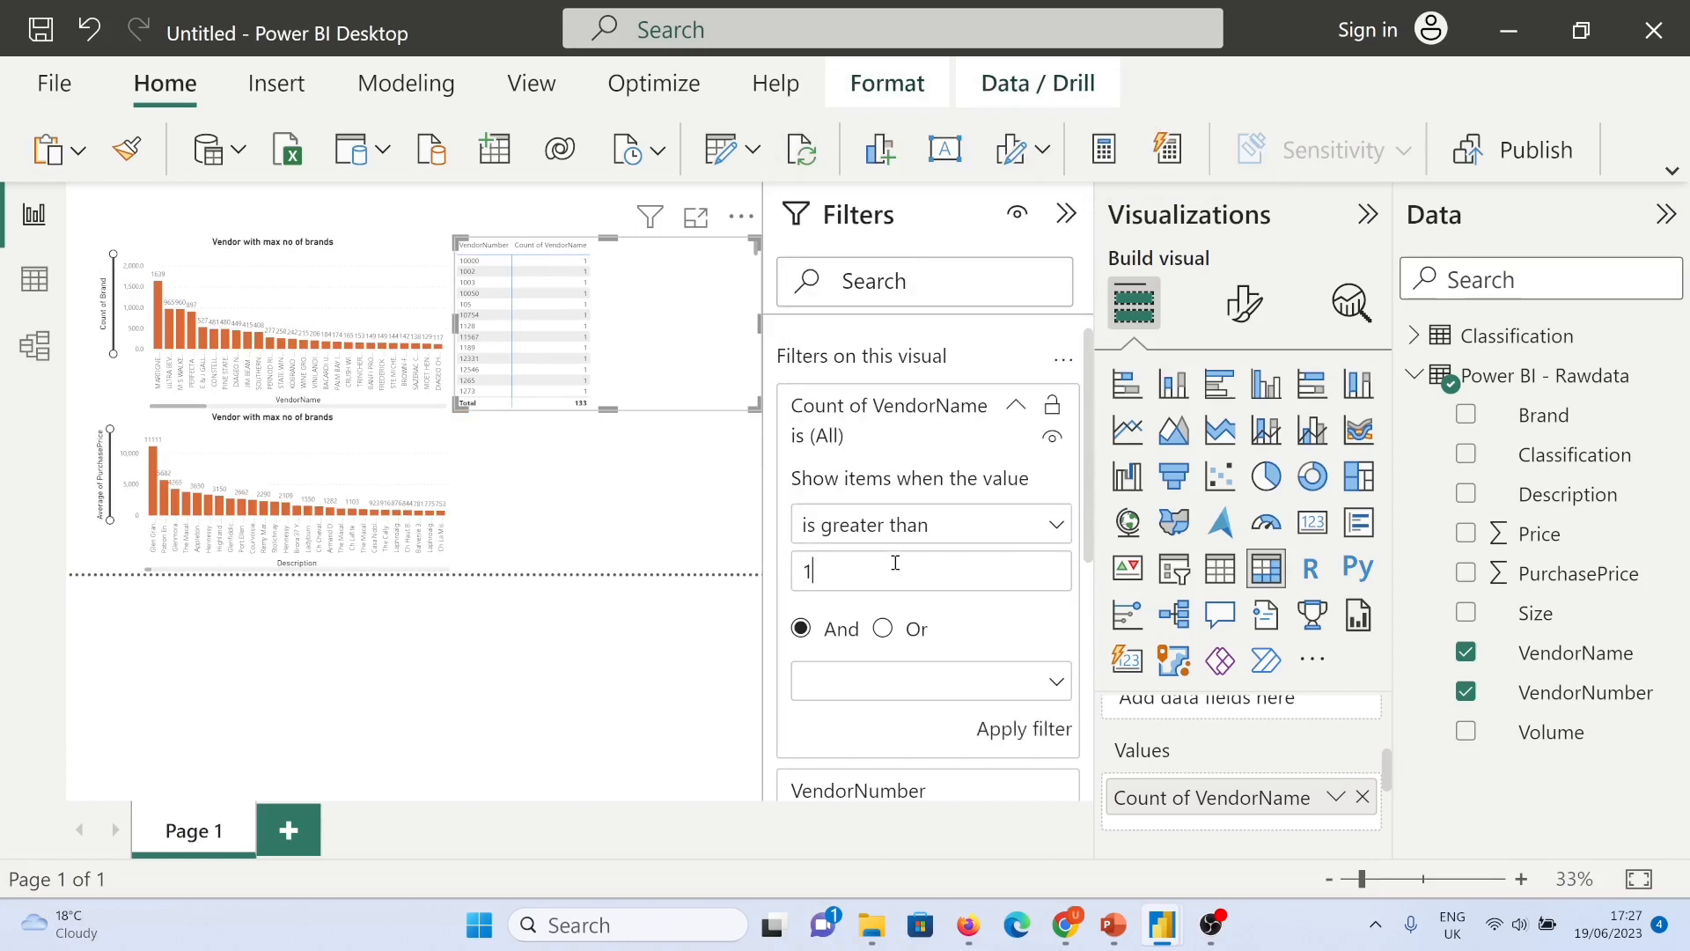
click(1006, 727)
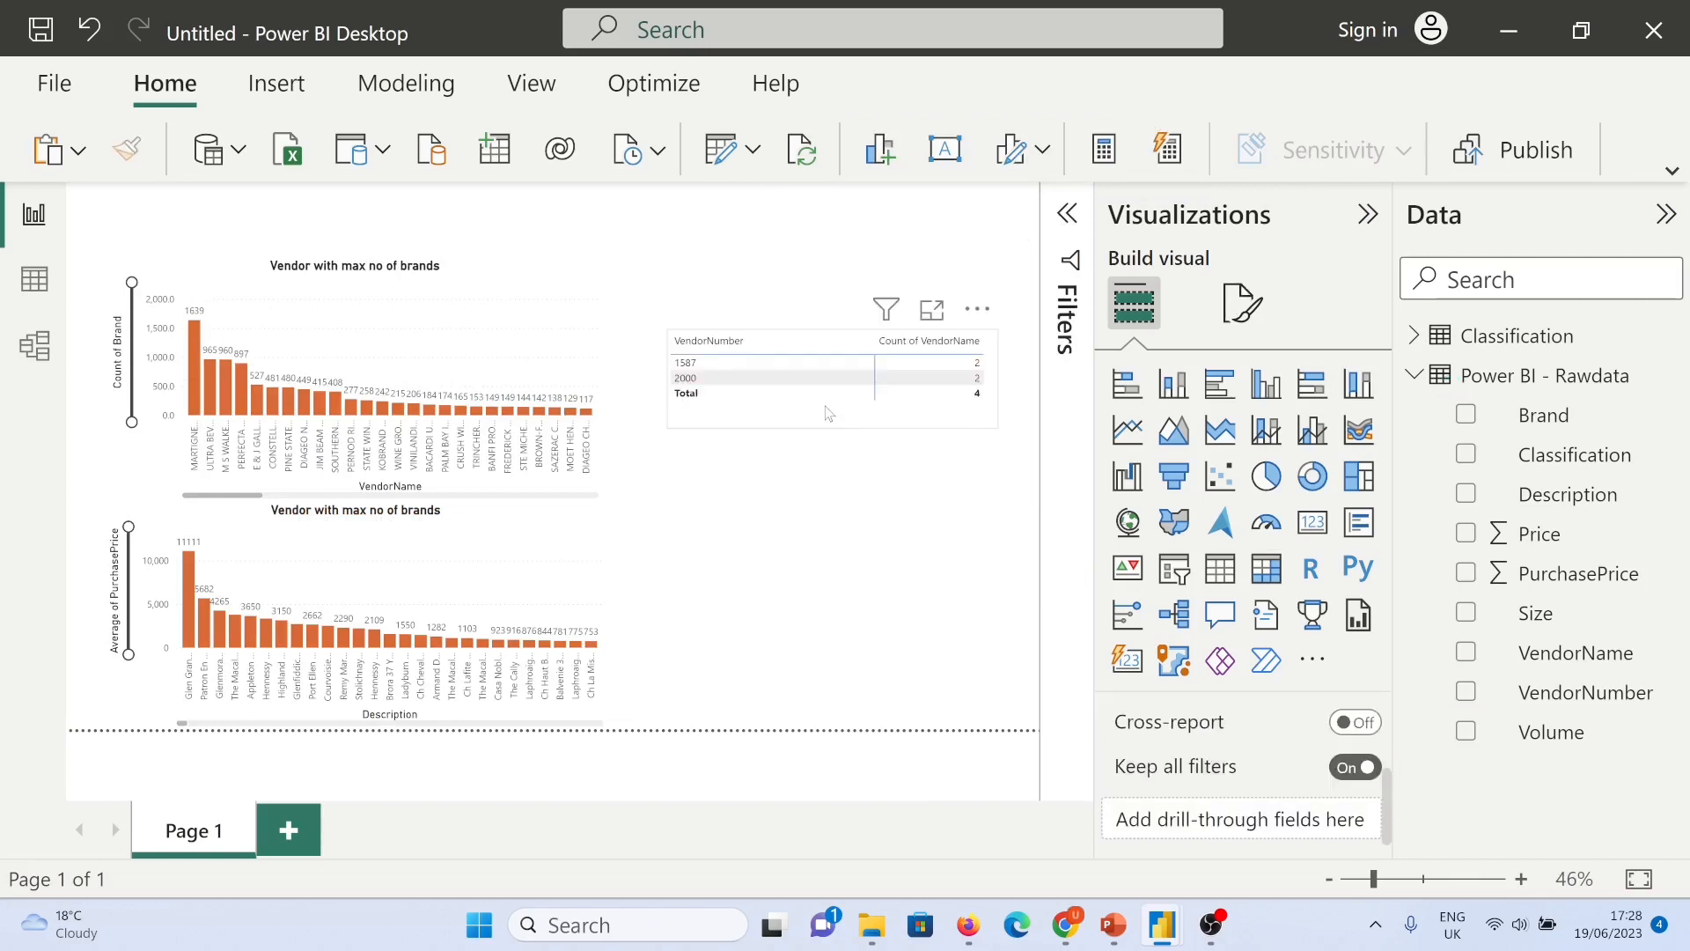
Step: Make the matrix's column header text orange and bold
click(827, 413)
click(1242, 303)
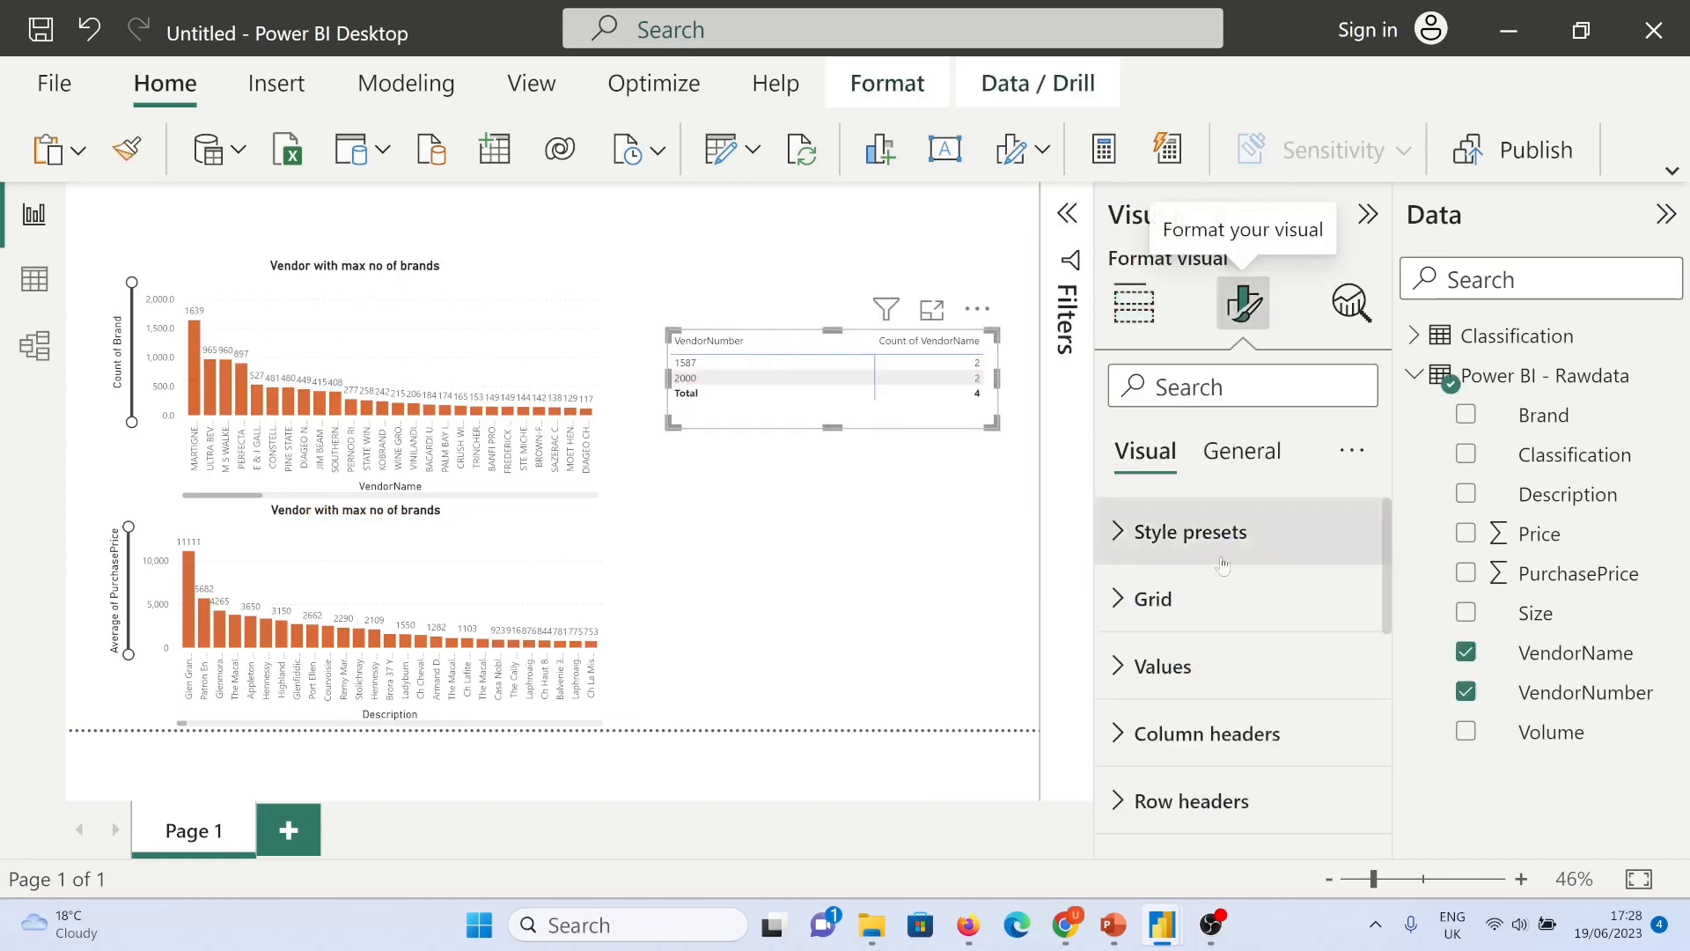
scroll(1237, 616, down, 2)
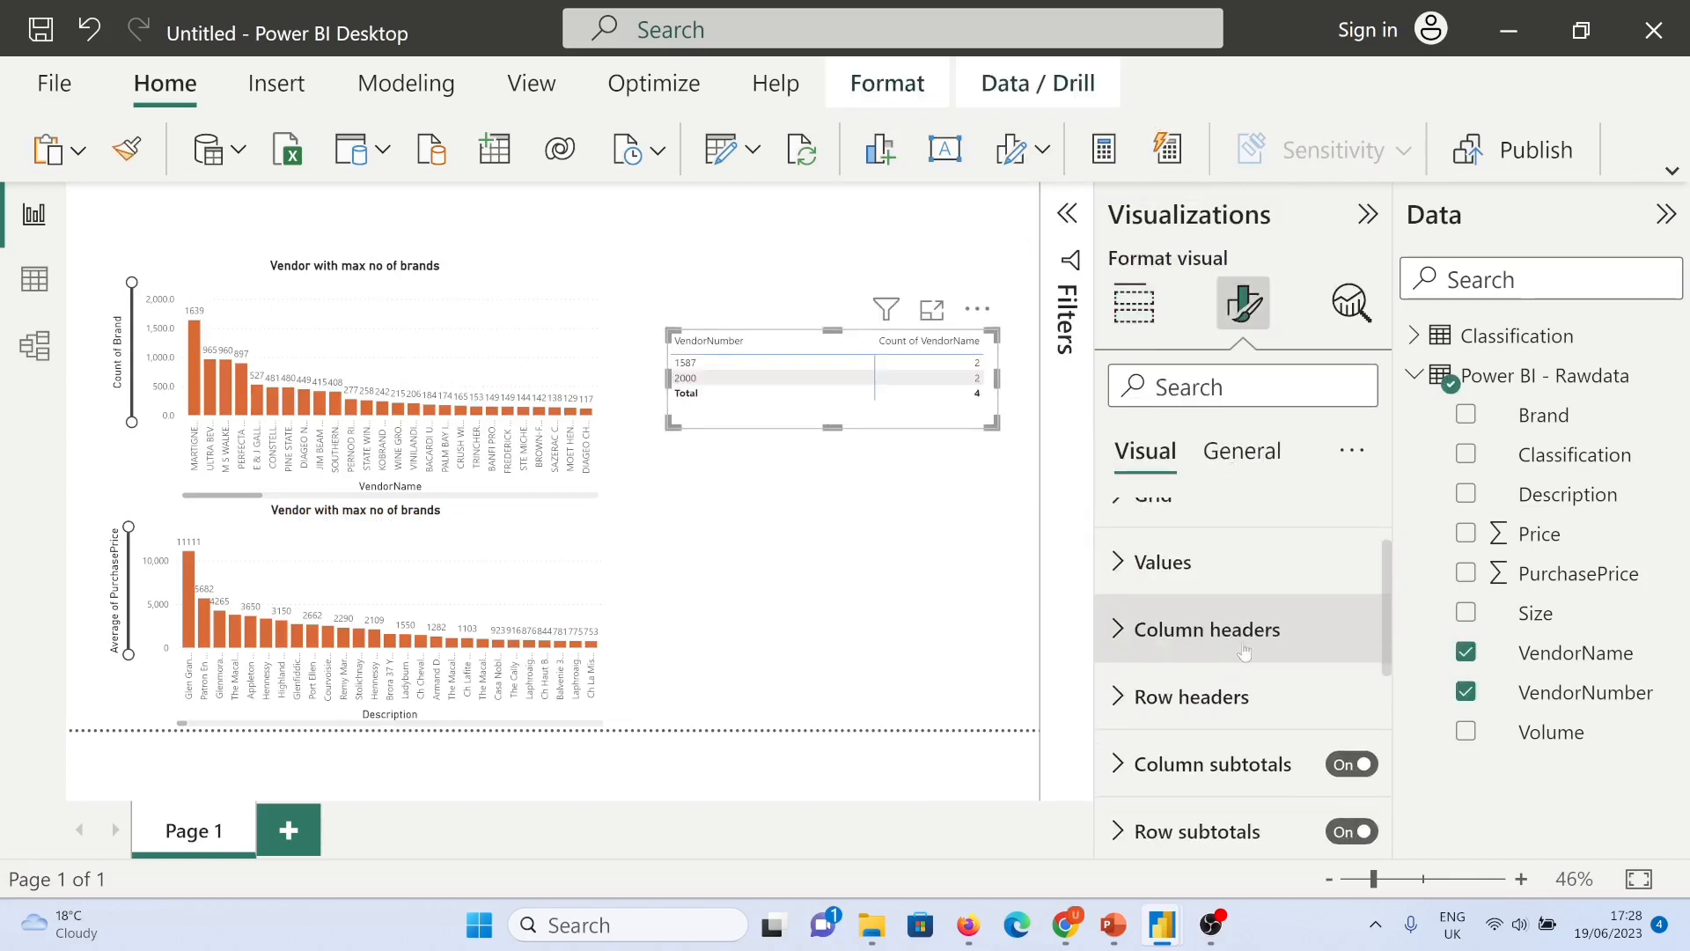
click(1118, 629)
scroll(1232, 705, down, 2)
click(1163, 723)
click(1156, 577)
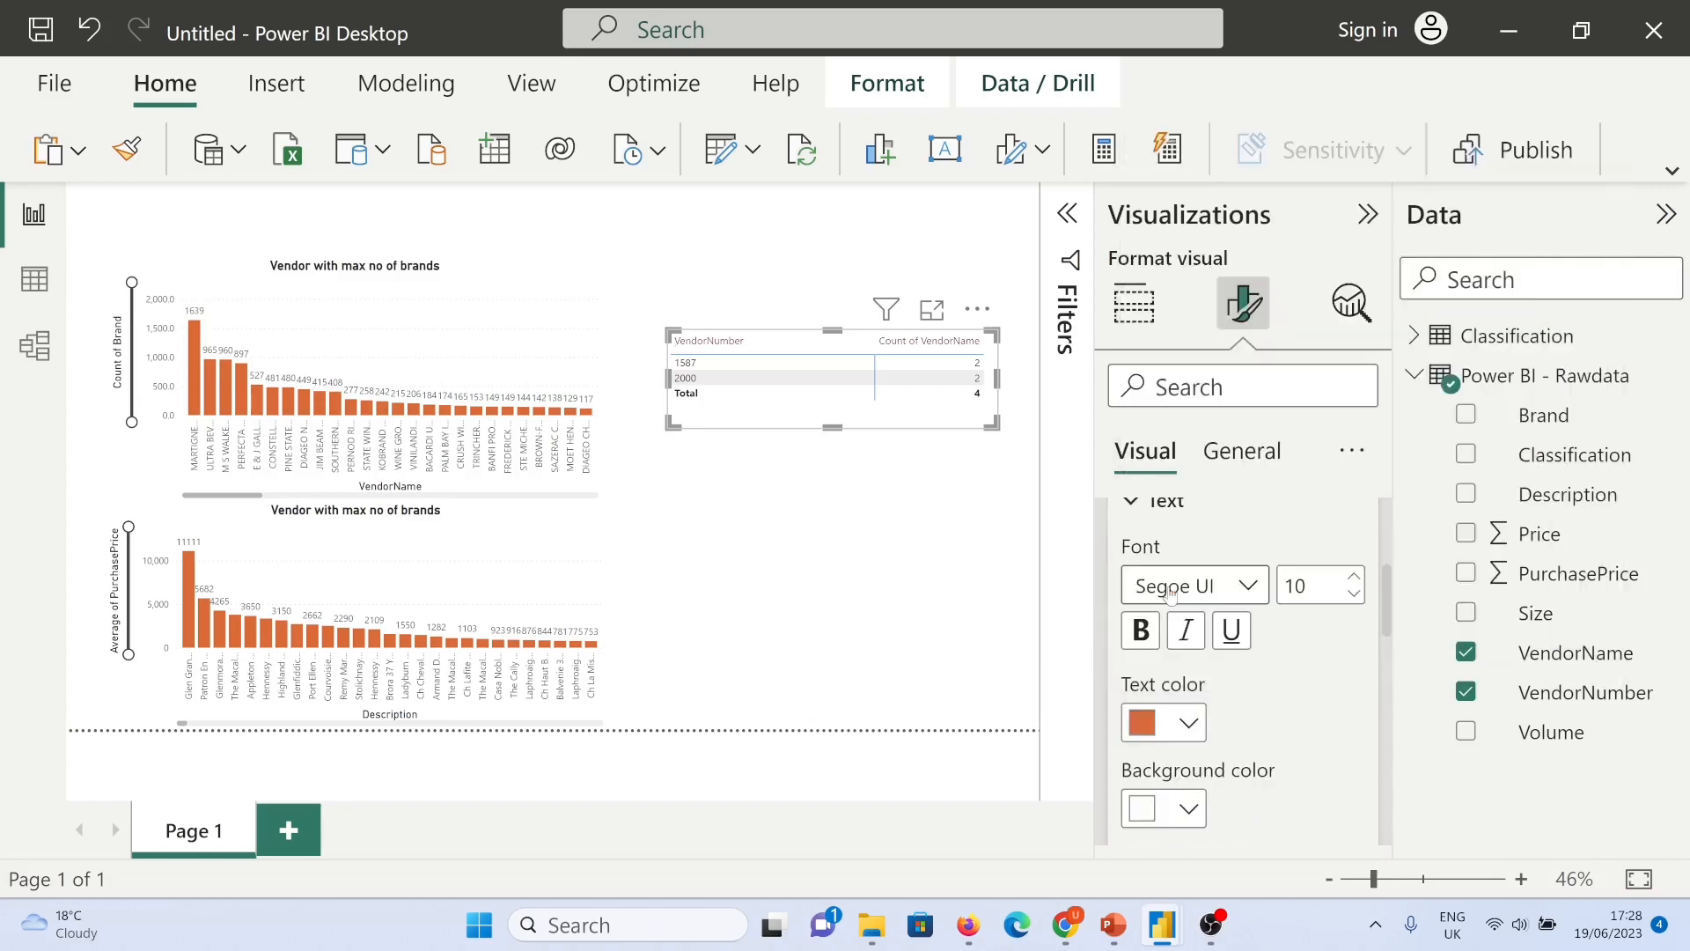
click(1144, 629)
Step: Set the matrix's column header background to orange and the header text color to white
scroll(1153, 643, down, 2)
click(1171, 651)
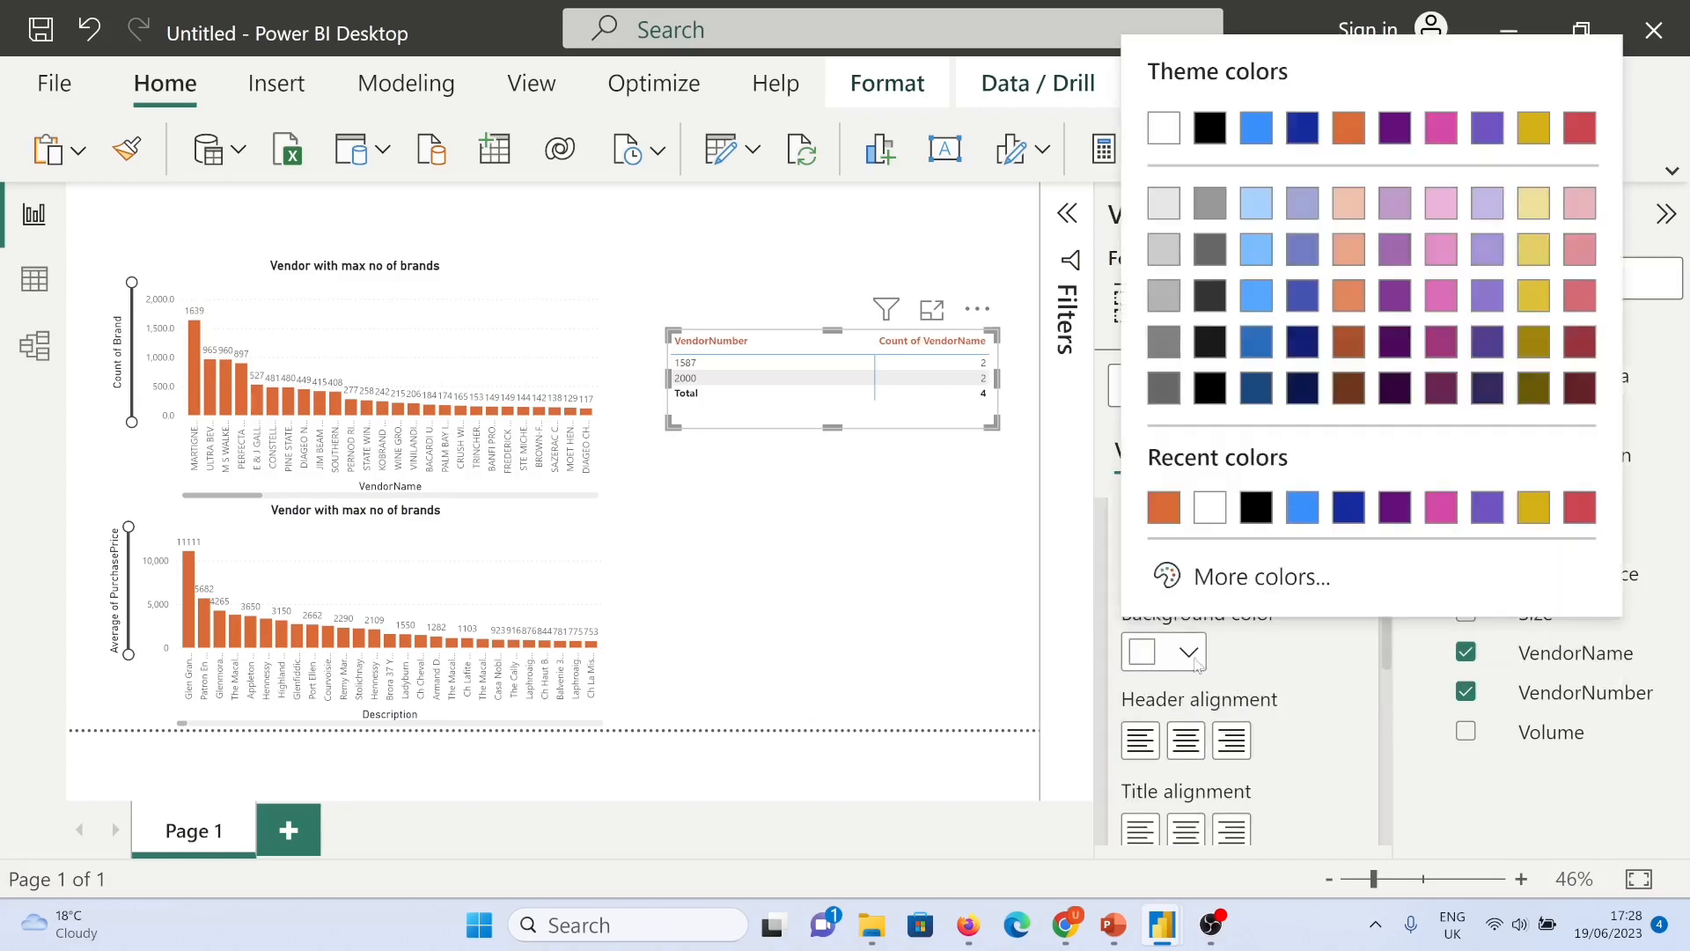
click(1165, 509)
click(1185, 563)
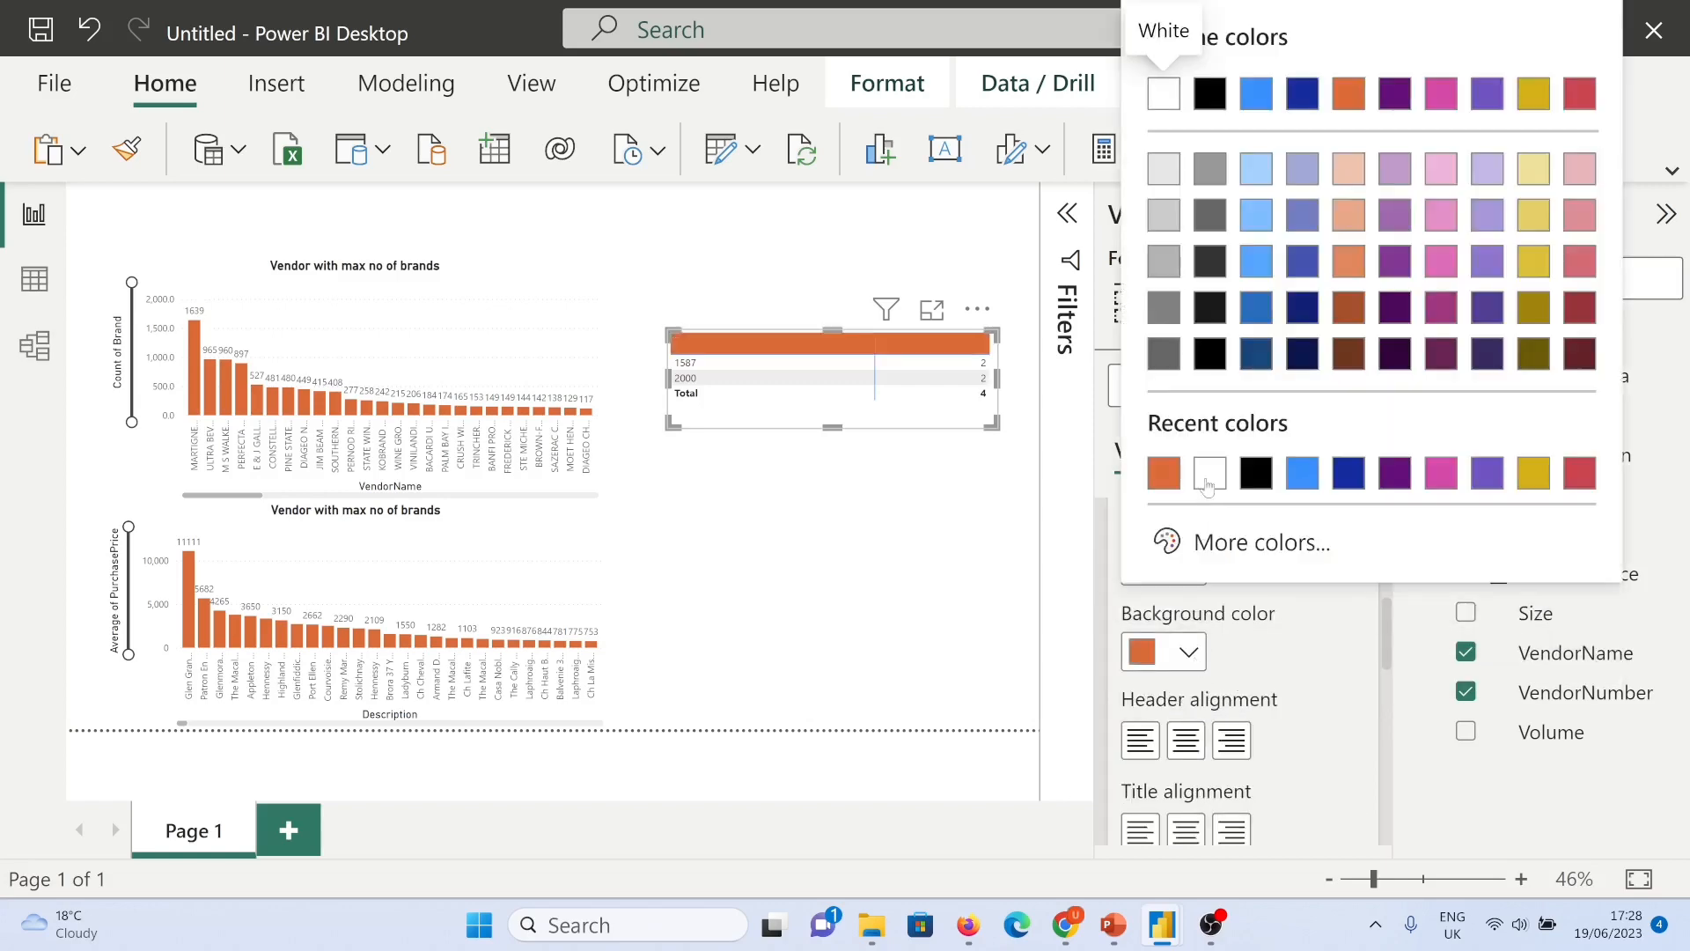
click(1209, 475)
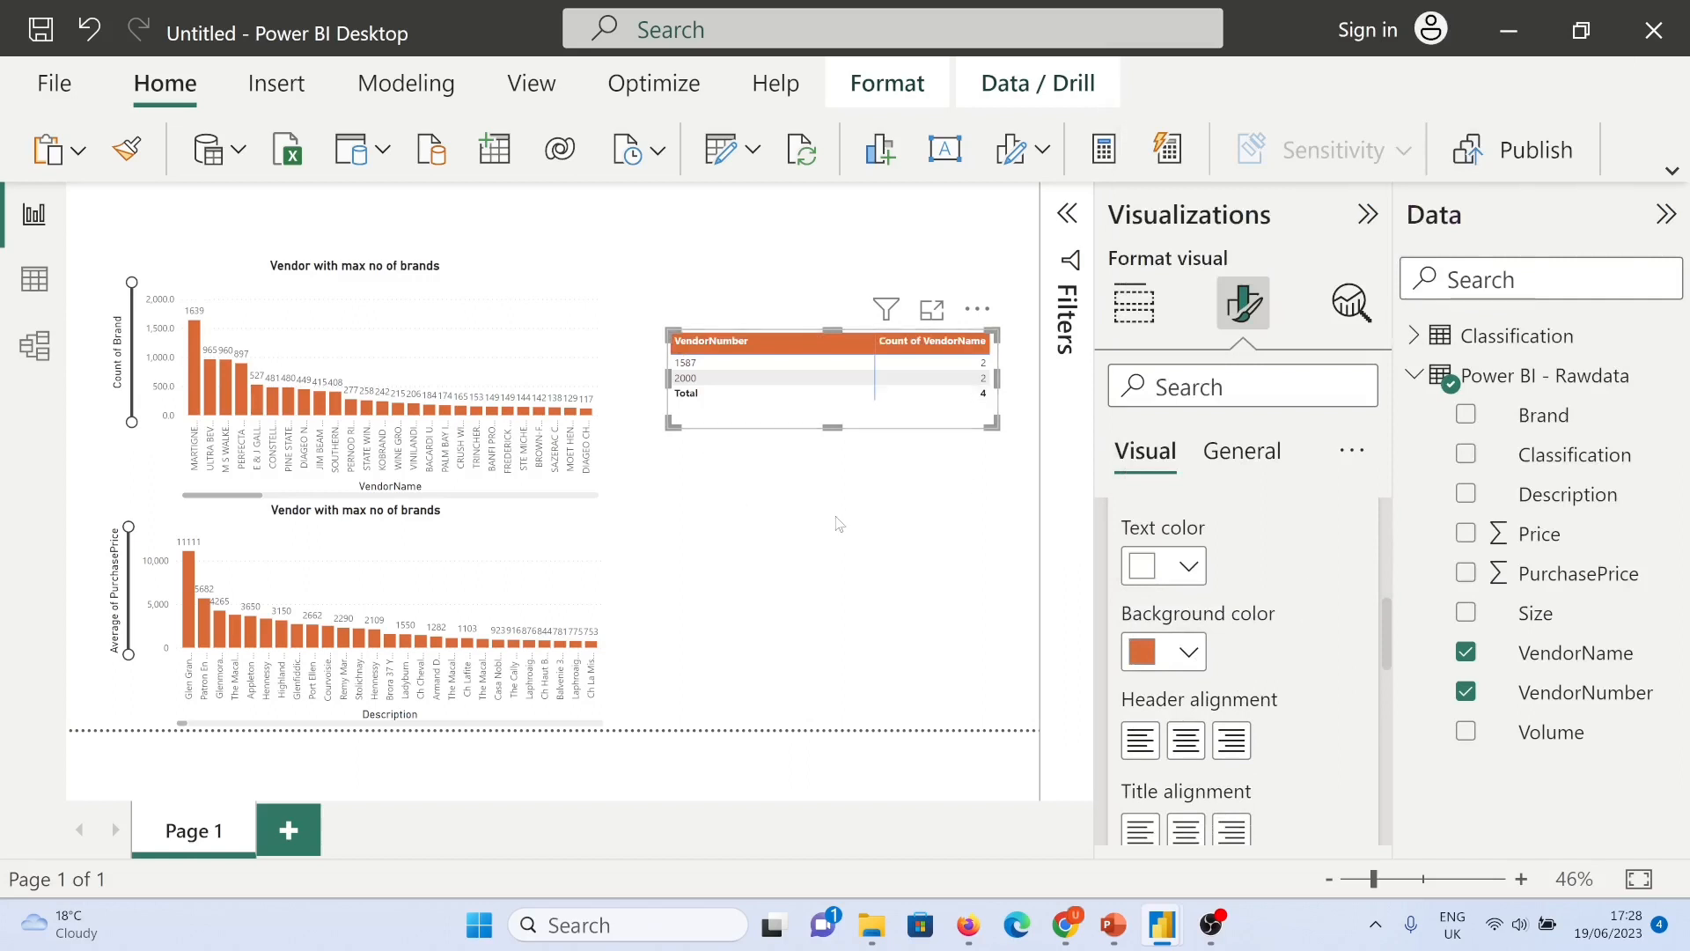
Step: Duplicate the vendor number matrix and place the copy below the original, beside the average purchase price chart
click(867, 513)
click(876, 421)
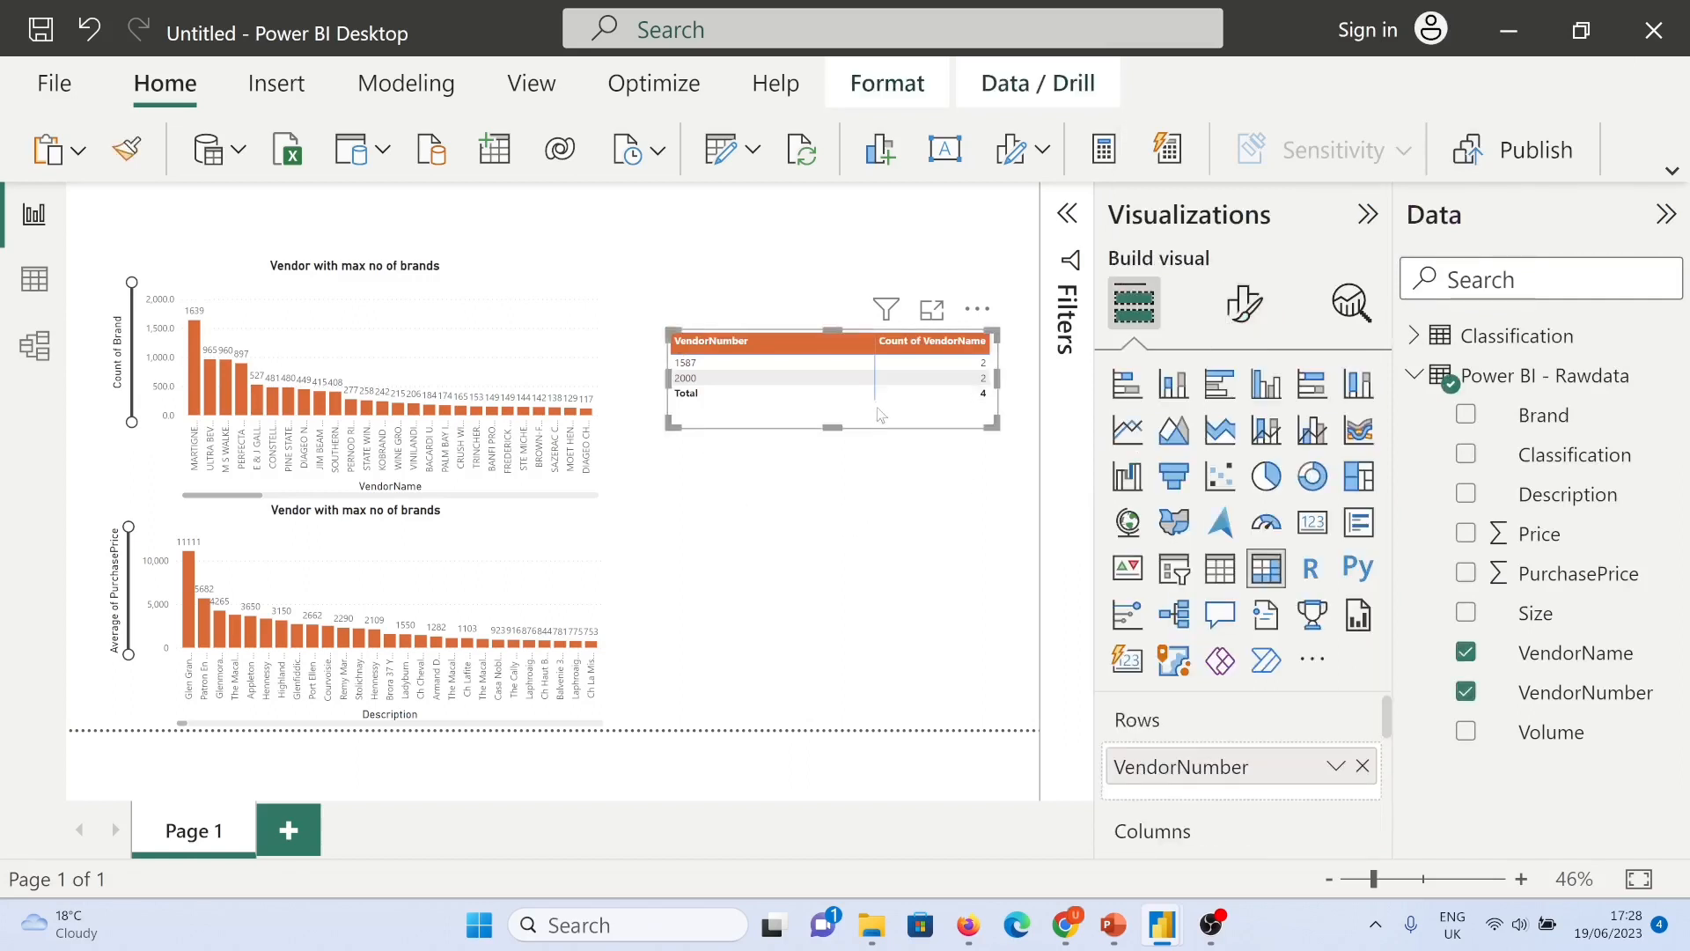
key(ctrl+c)
key(ctrl+v)
drag(882, 425, 878, 600)
Step: Clear the Count of VendorName filter on the copied matrix
click(1067, 214)
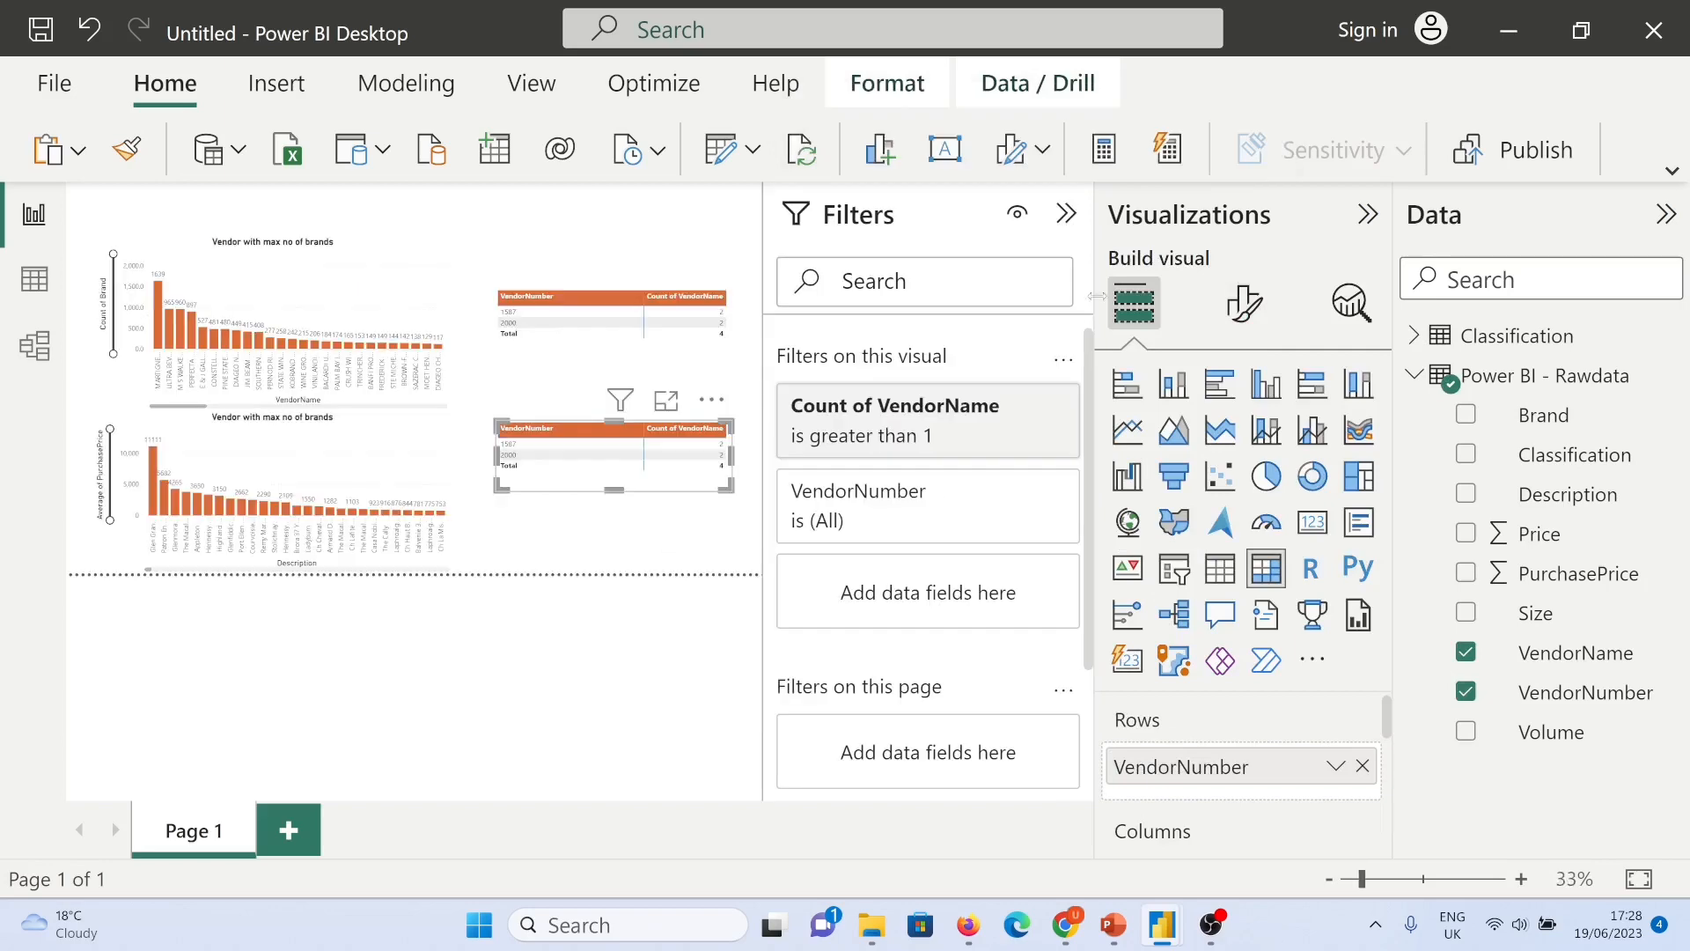
click(681, 533)
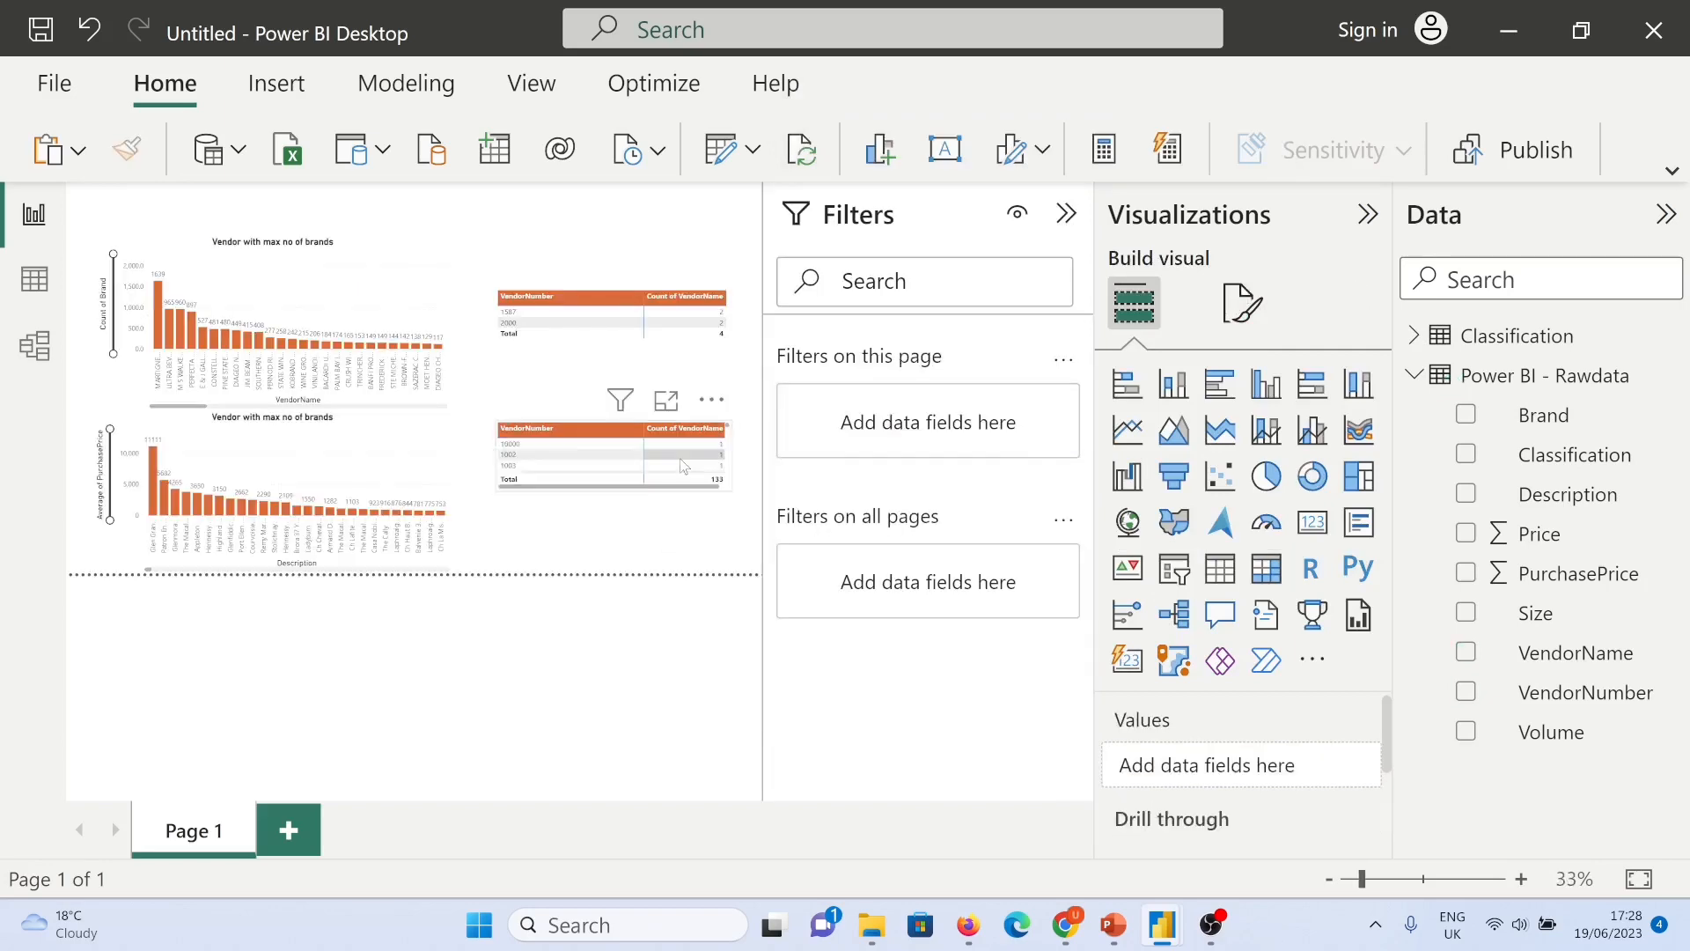
click(683, 456)
click(676, 535)
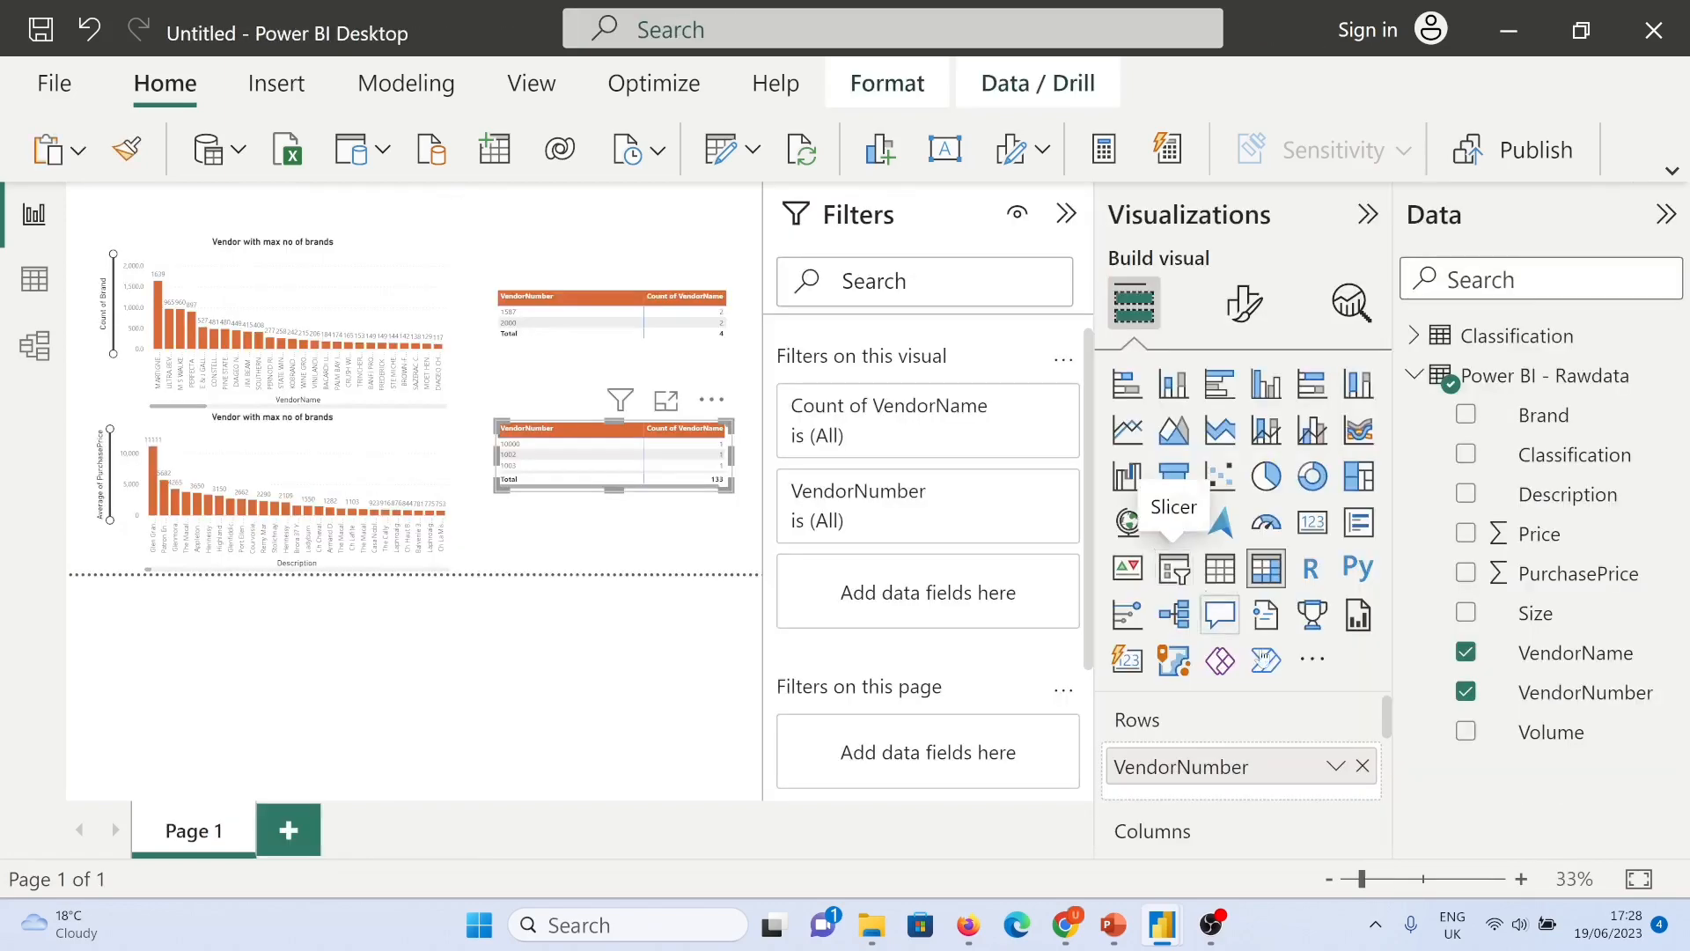
Step: Change the copied matrix to use Description as rows and the distinct count of PurchasePrice as values
click(1363, 767)
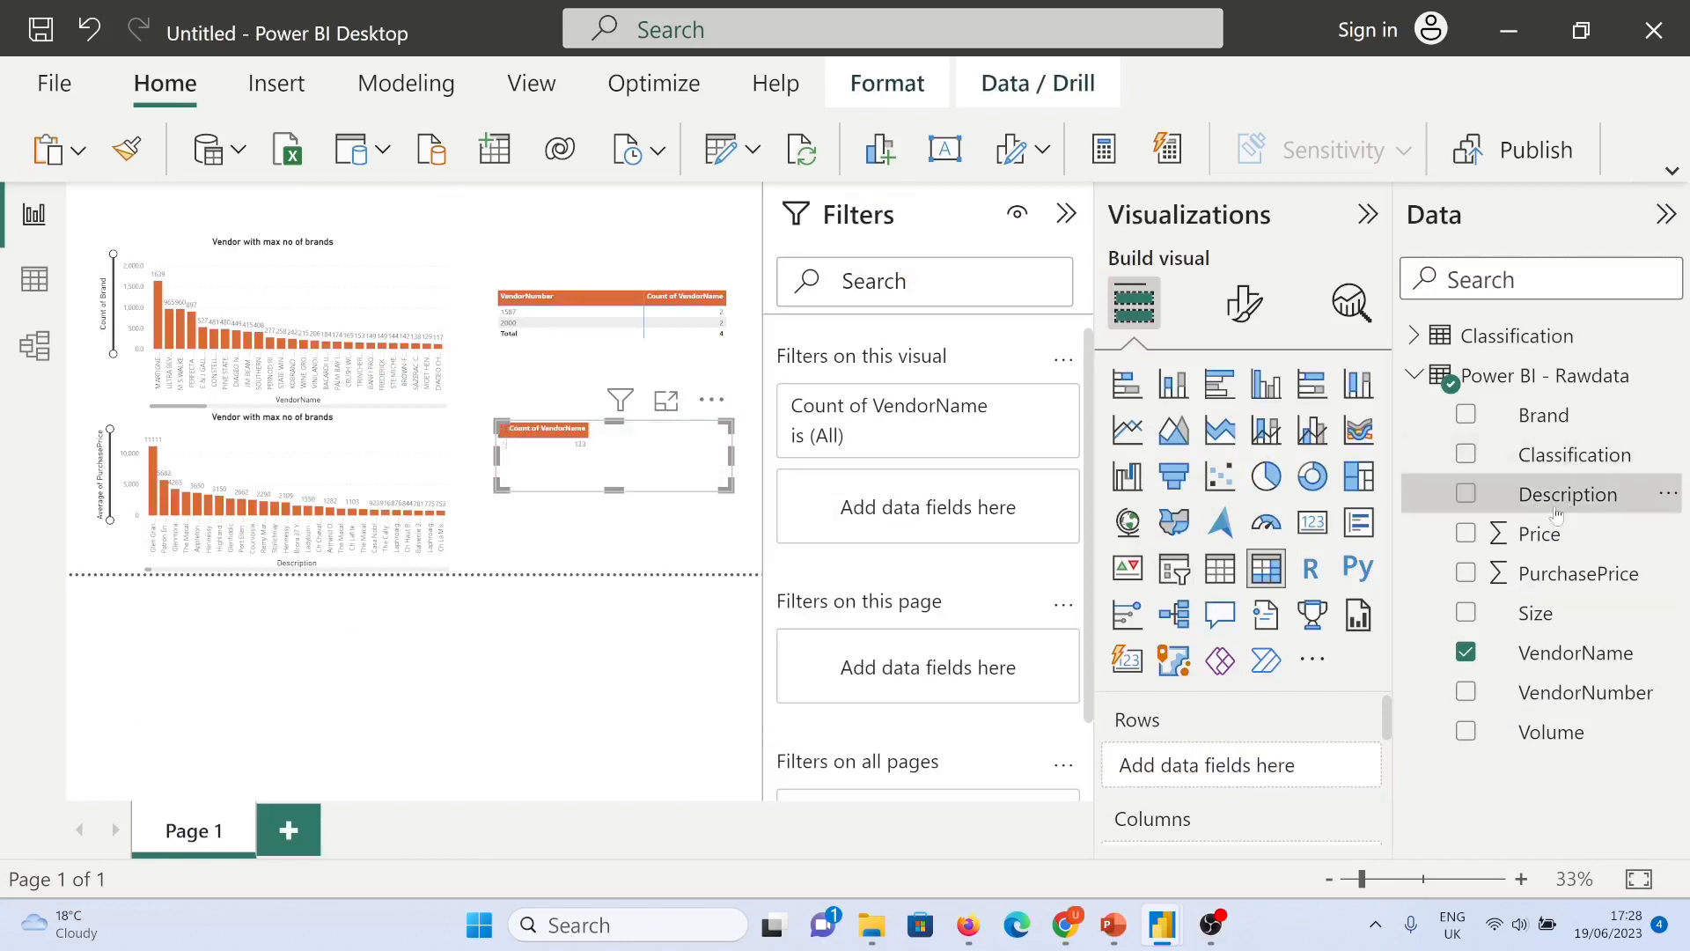
drag(1568, 494, 1276, 764)
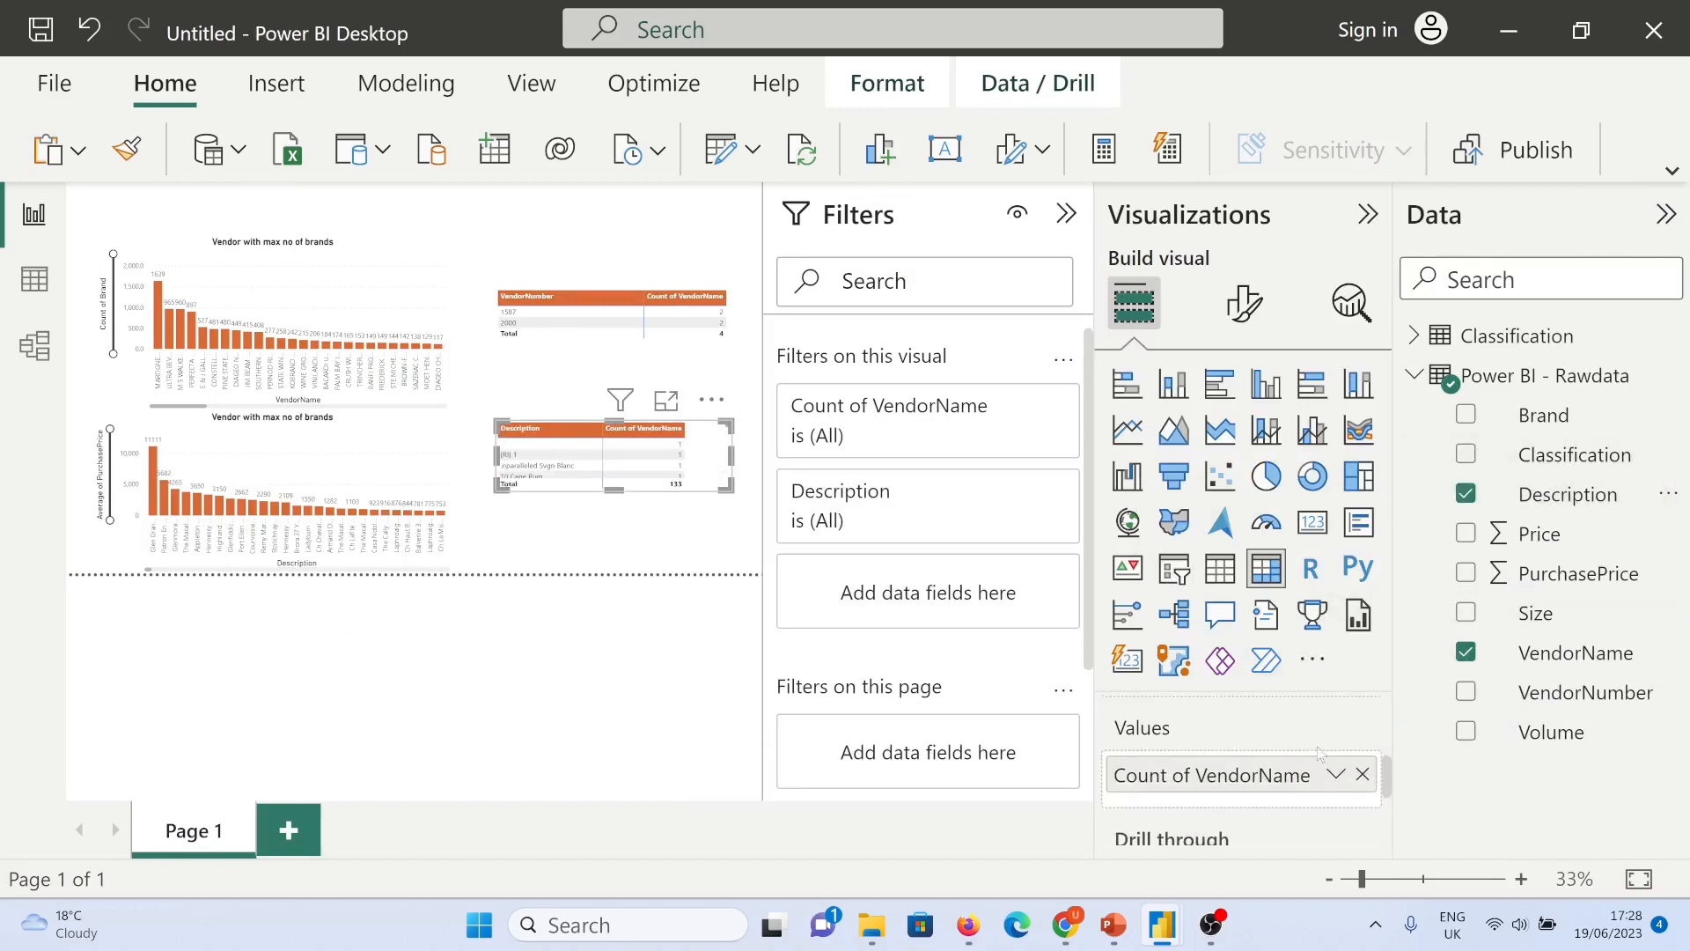
click(1363, 774)
drag(1580, 588, 1268, 775)
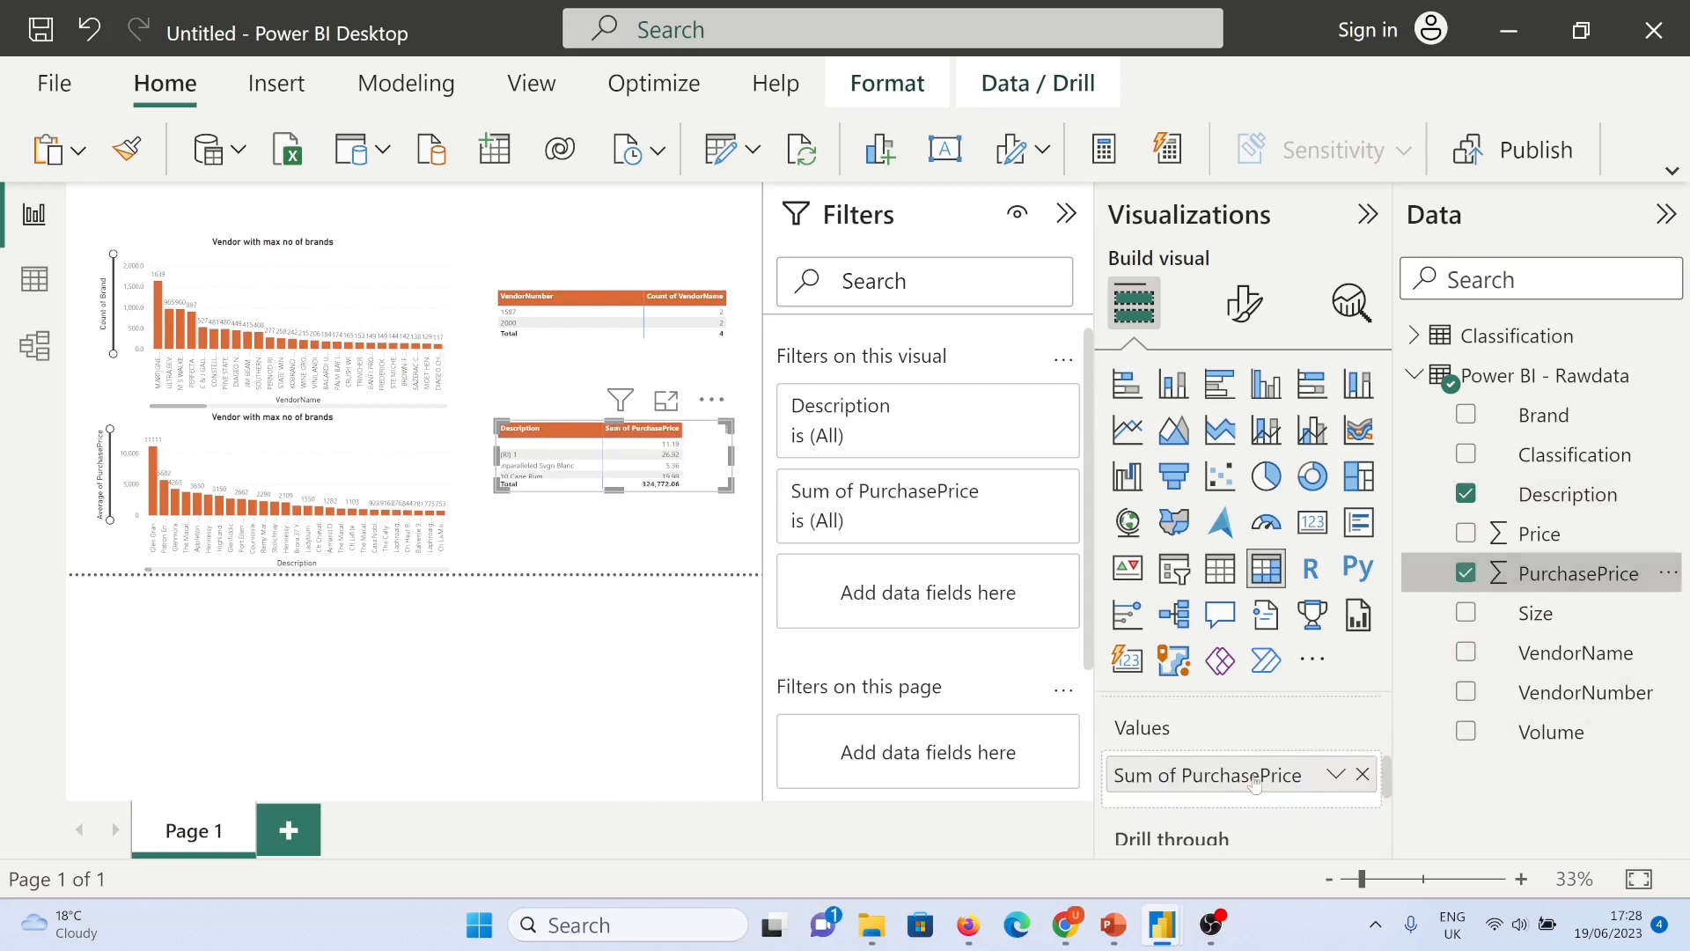
click(1335, 776)
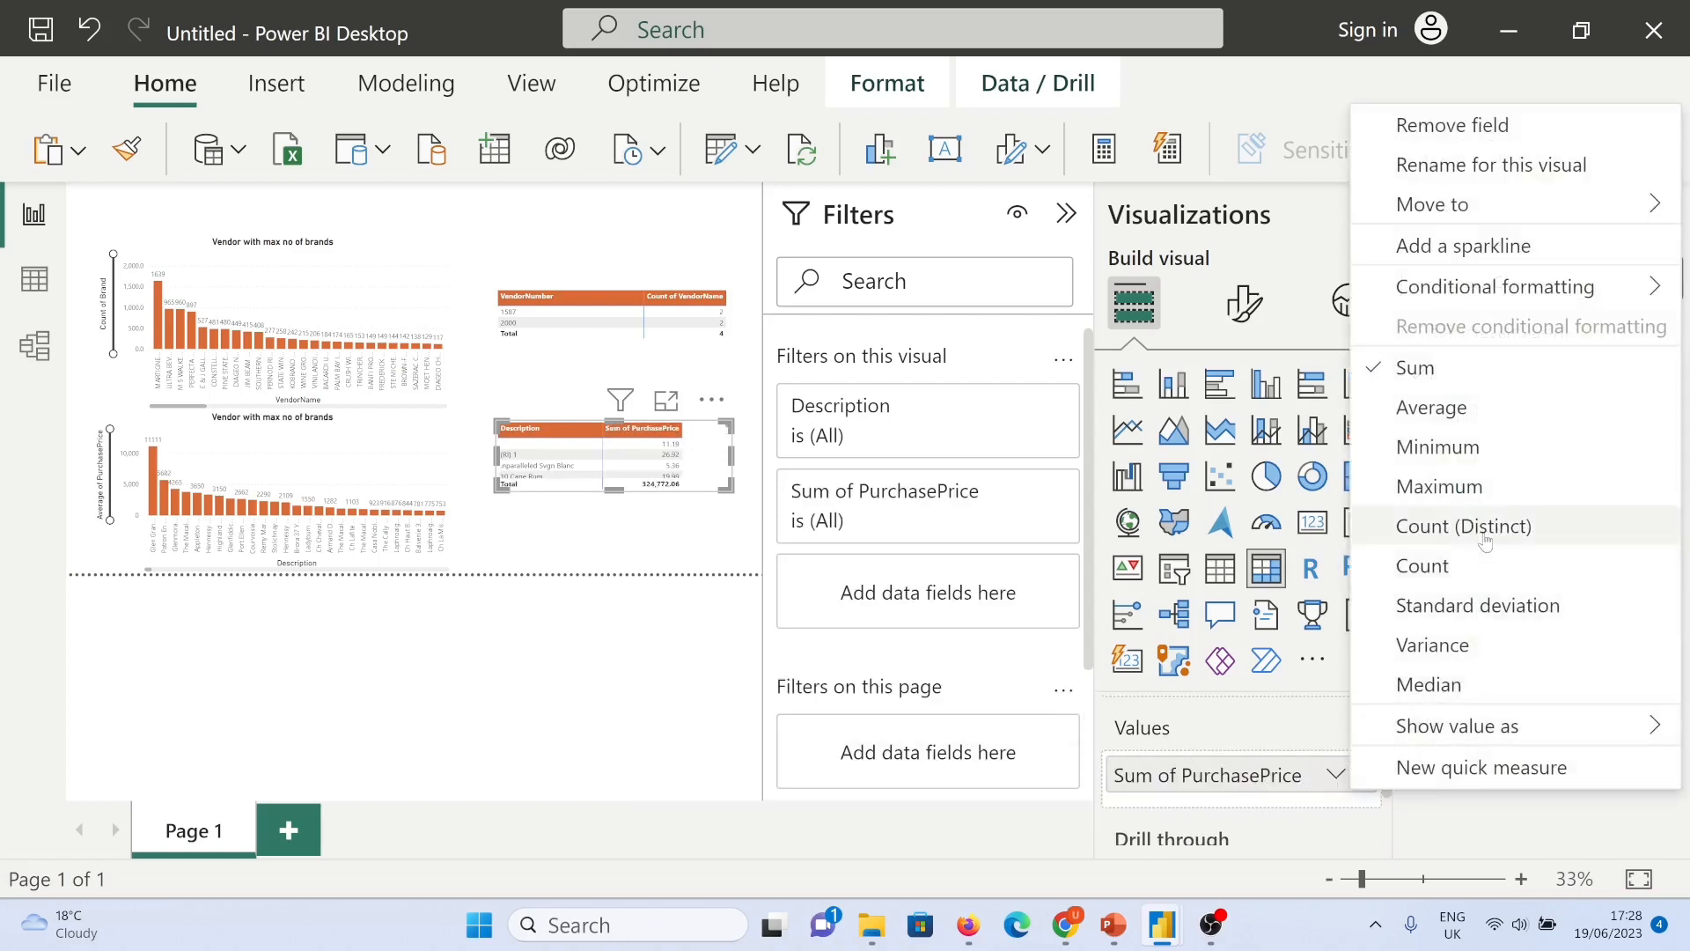
click(1483, 561)
Step: Filter the description matrix to a PurchasePrice count greater than 5 and make the matrix taller
click(1016, 405)
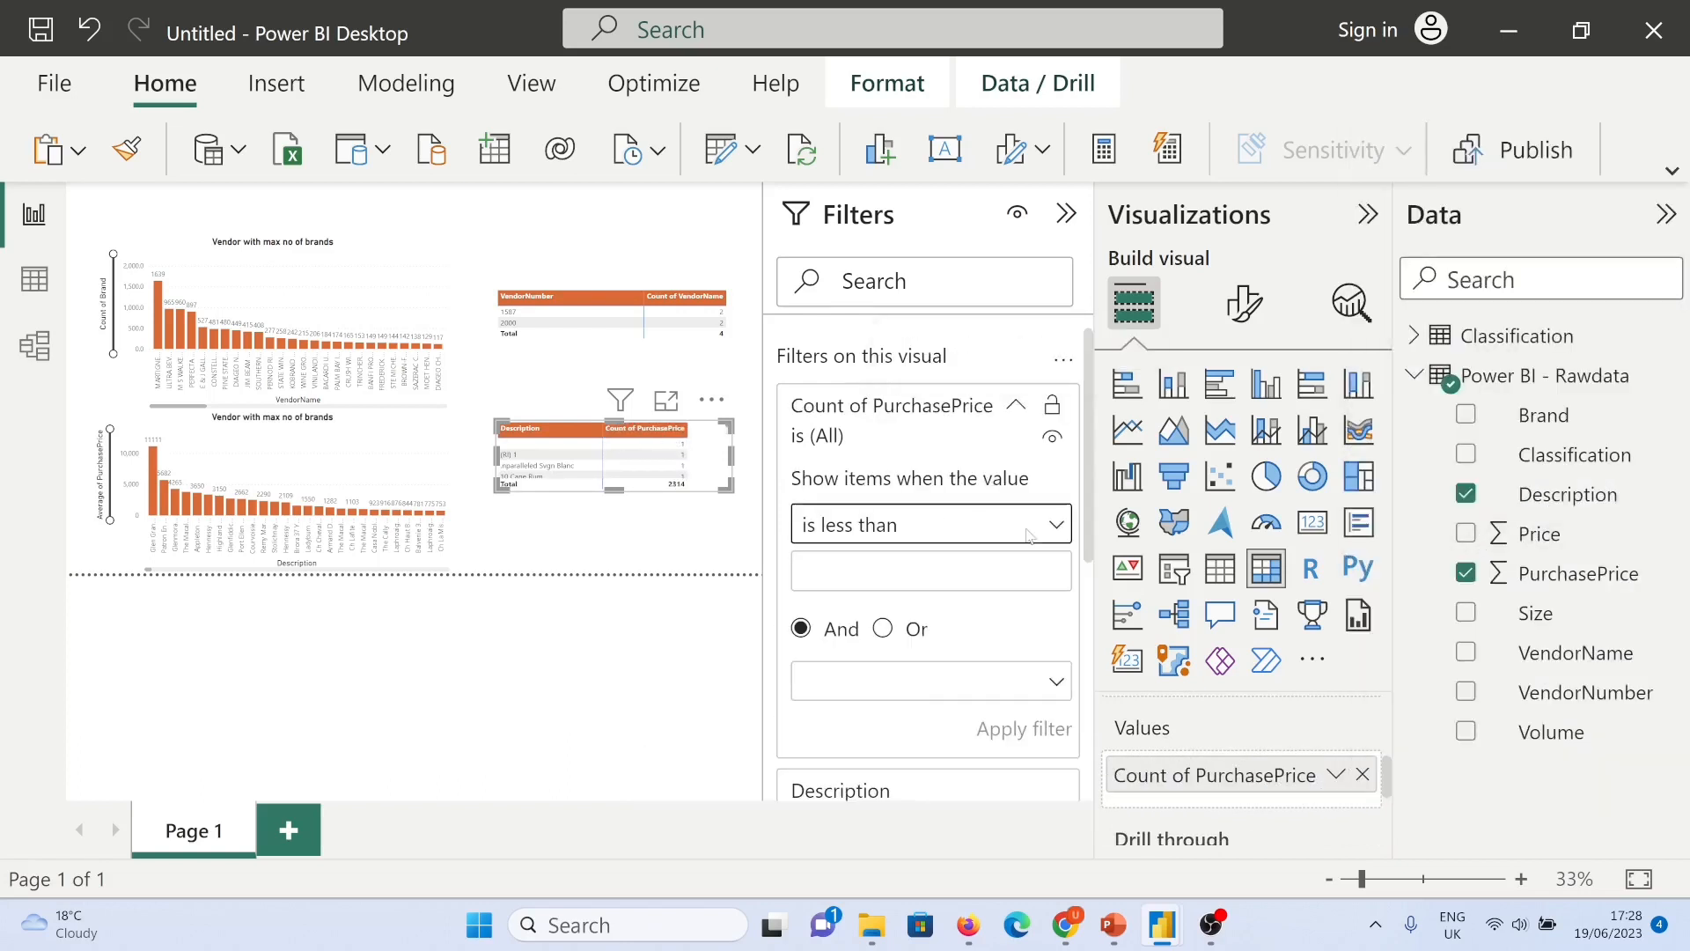
click(968, 525)
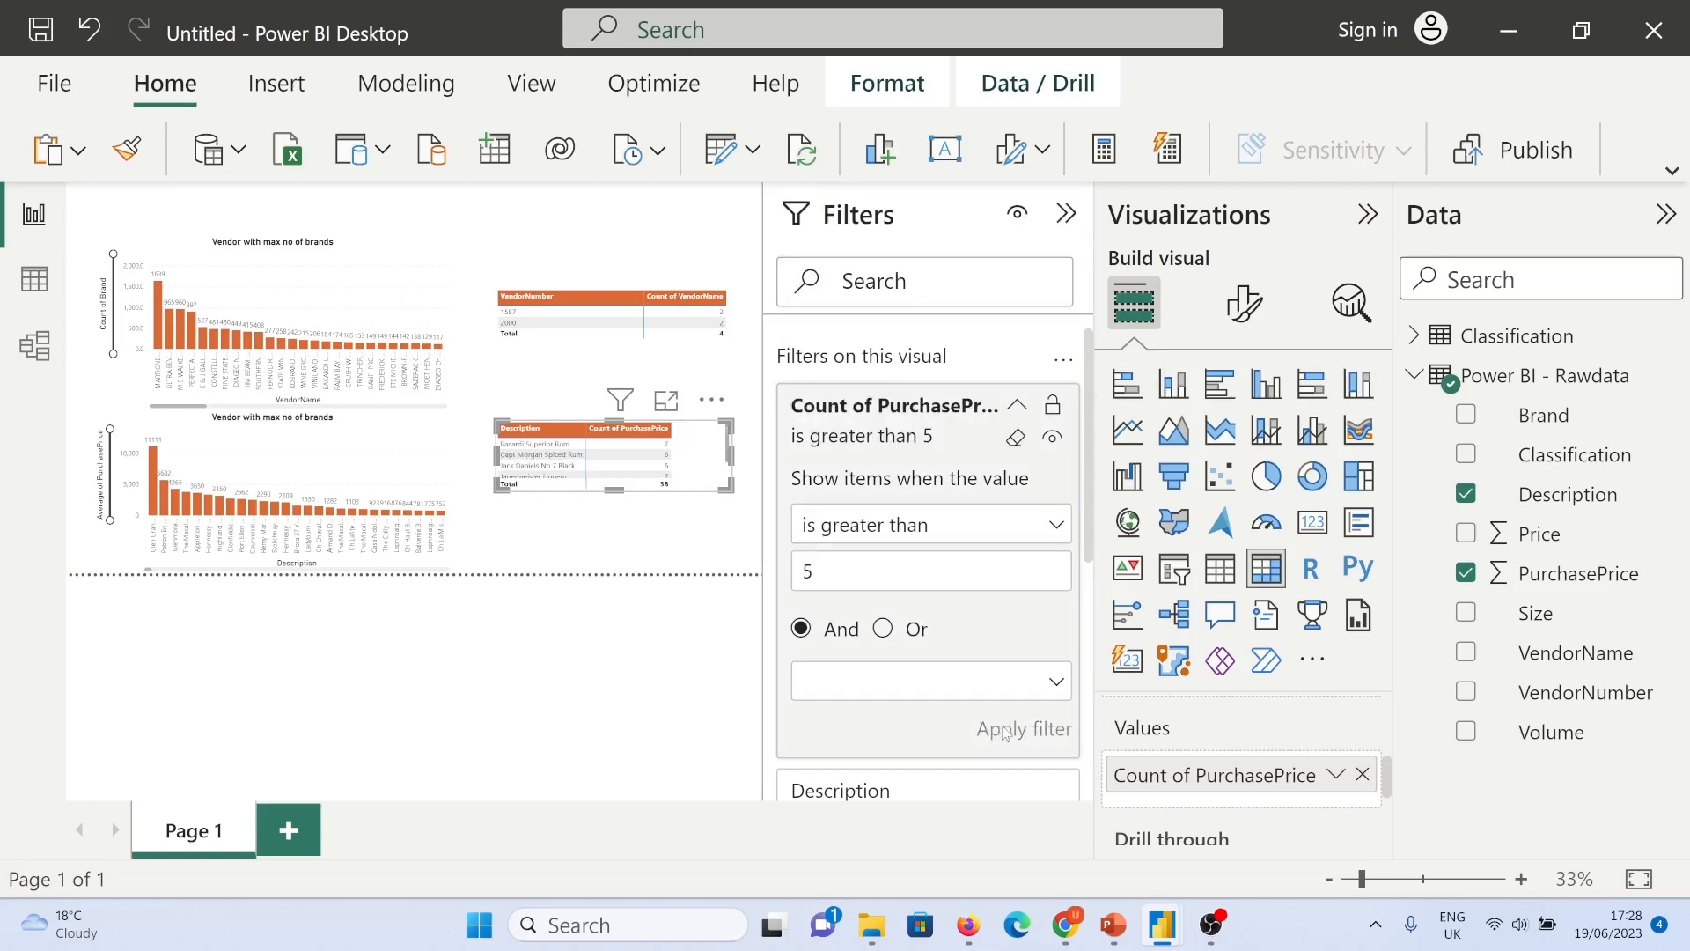
click(744, 466)
click(733, 451)
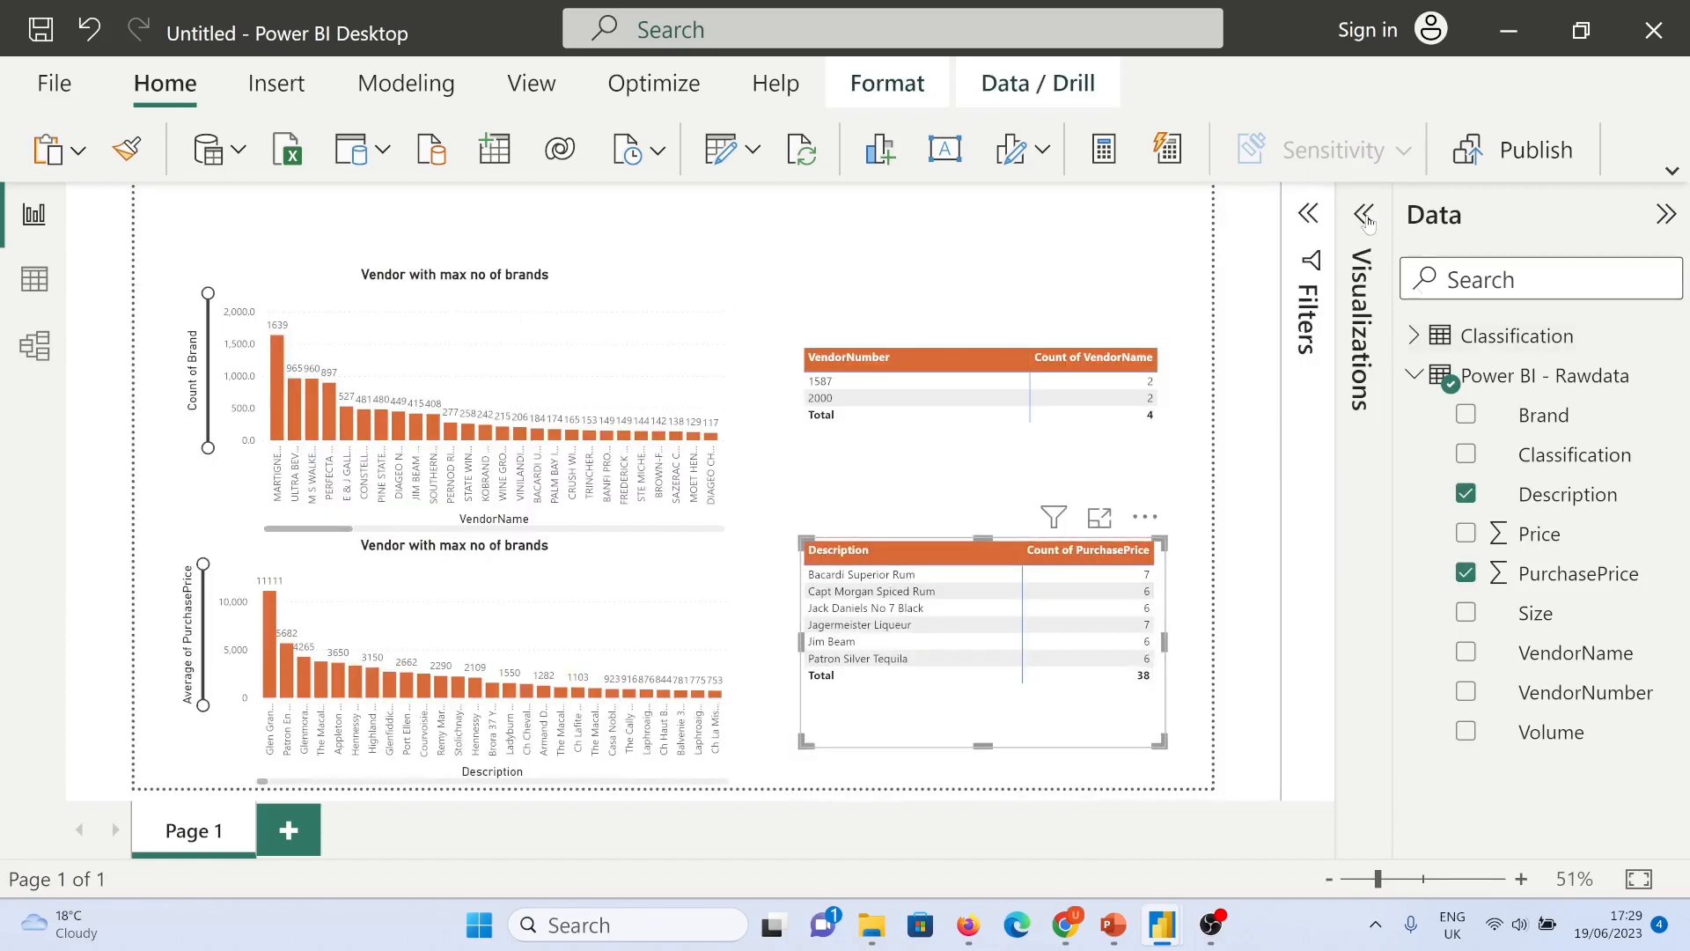
Step: Turn off the row and column subtotals of the description matrix
click(1365, 215)
click(1259, 308)
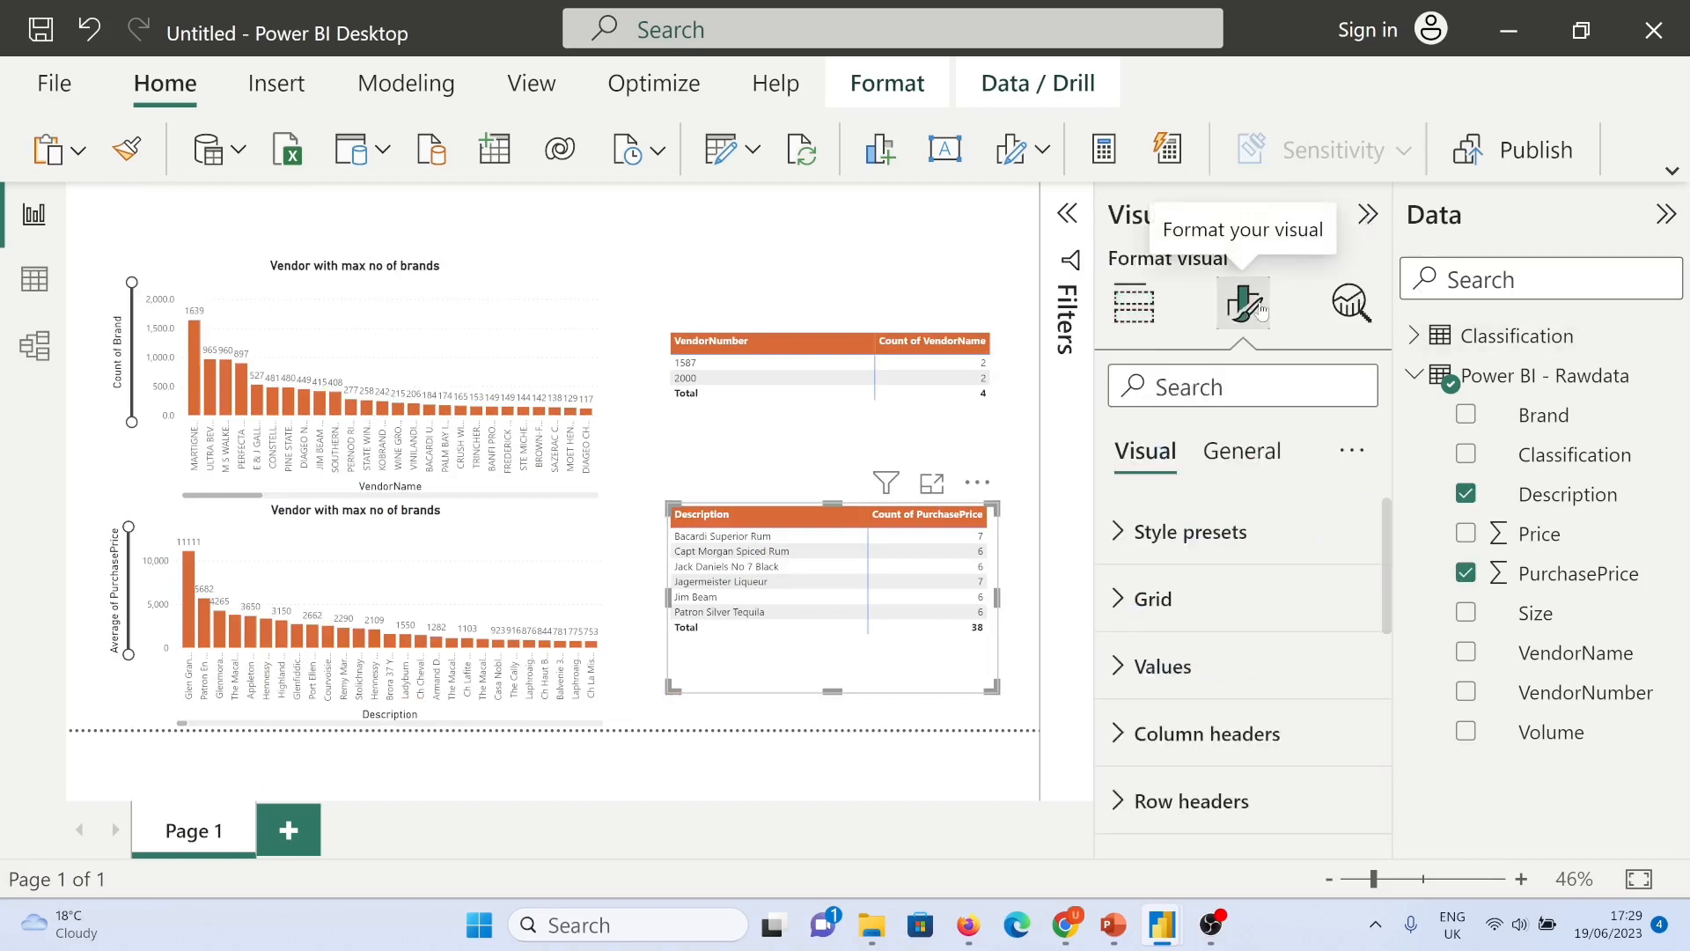
scroll(1317, 660, down, 5)
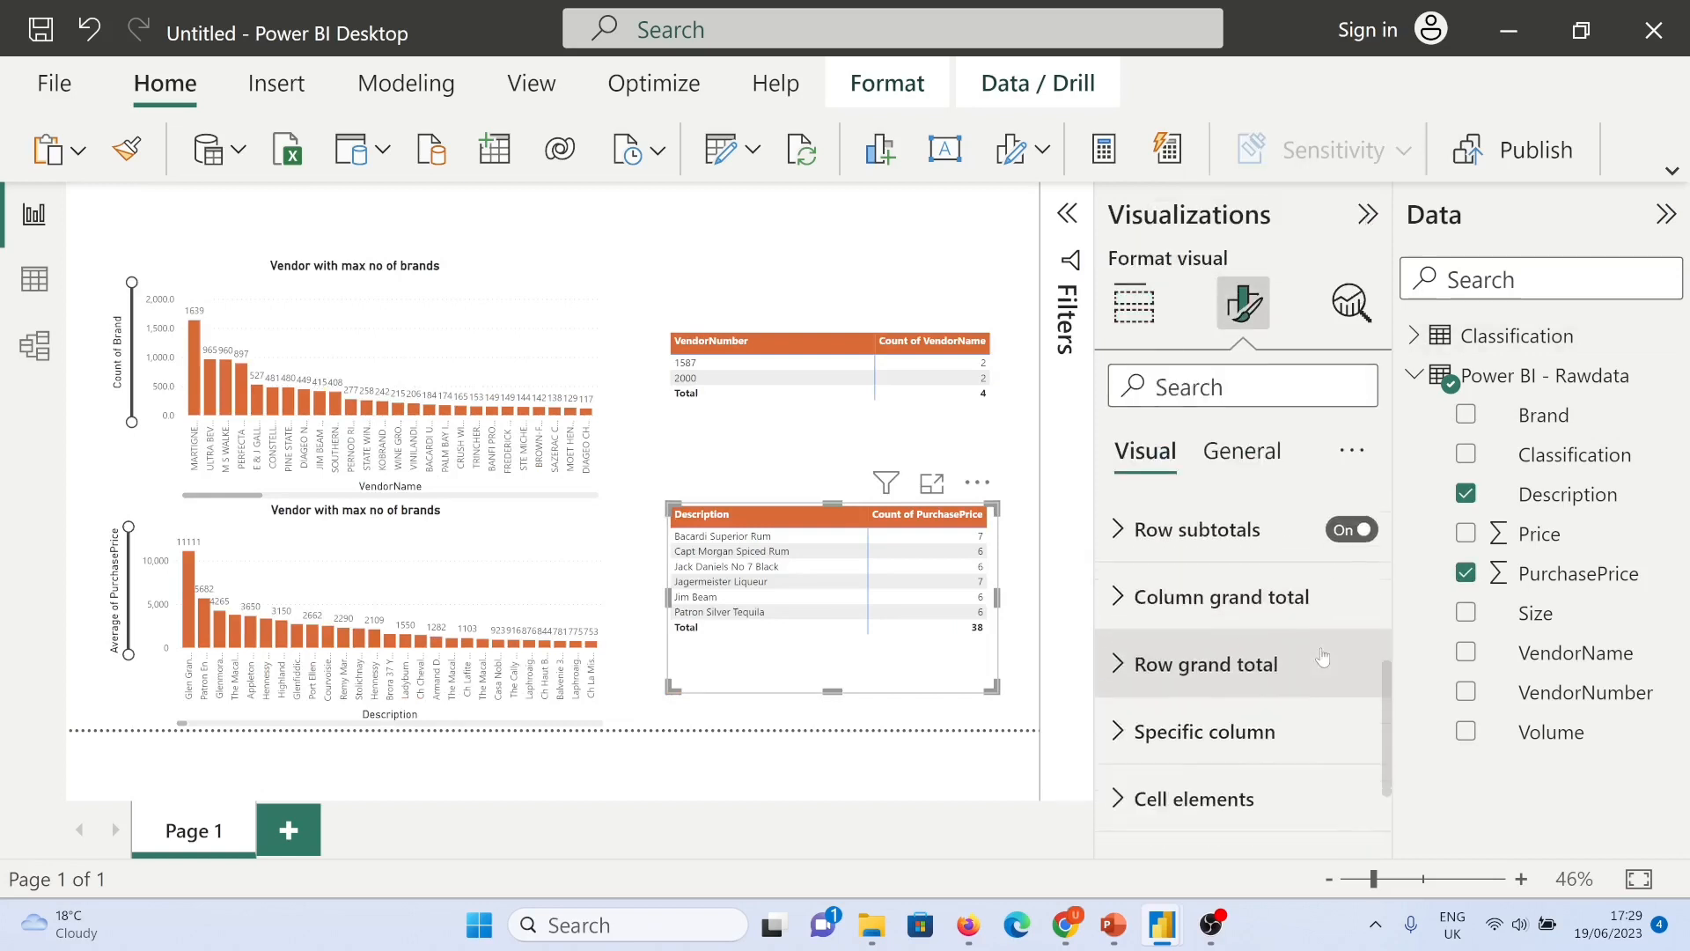
click(1130, 664)
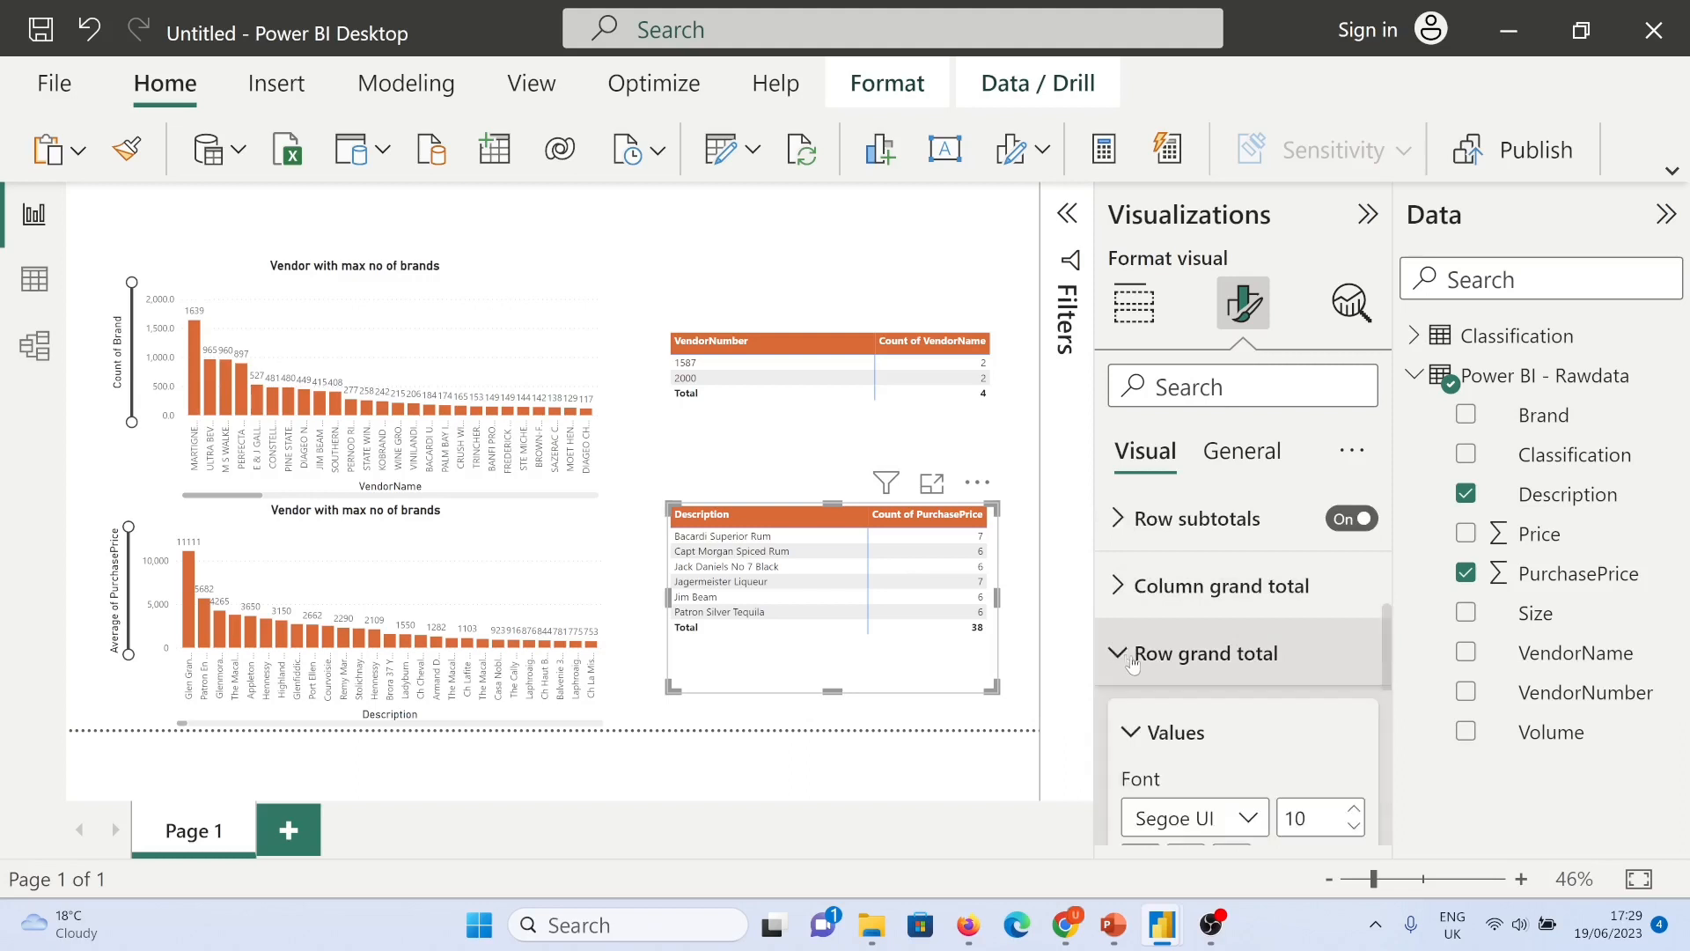
click(1294, 621)
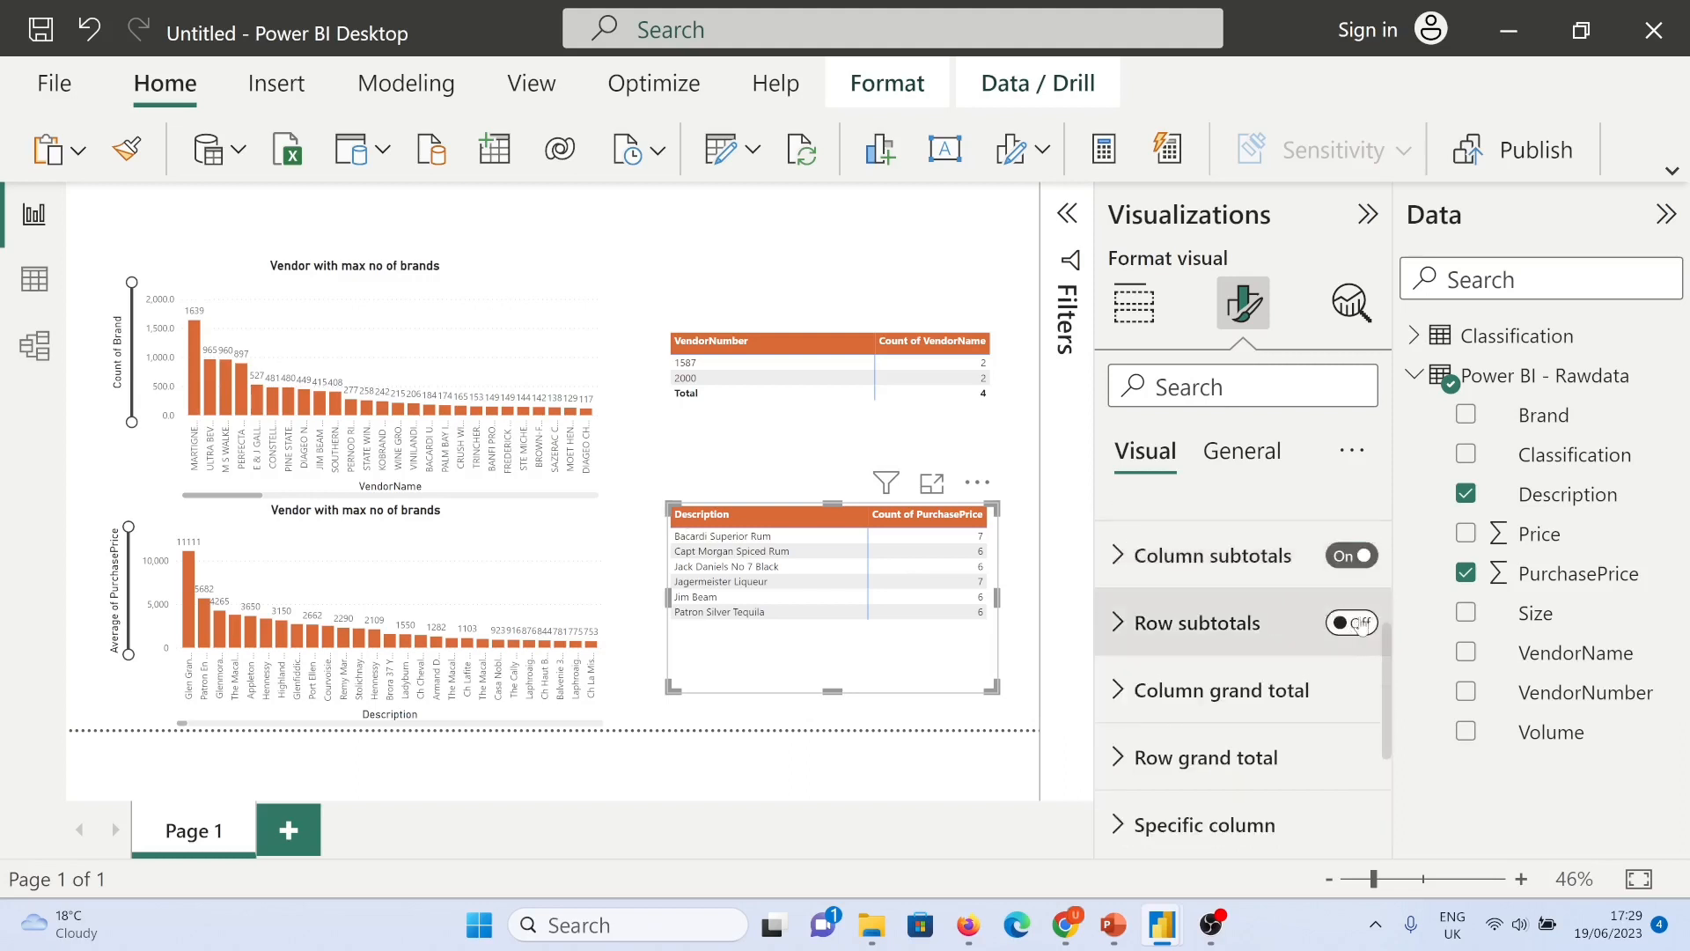
click(1353, 555)
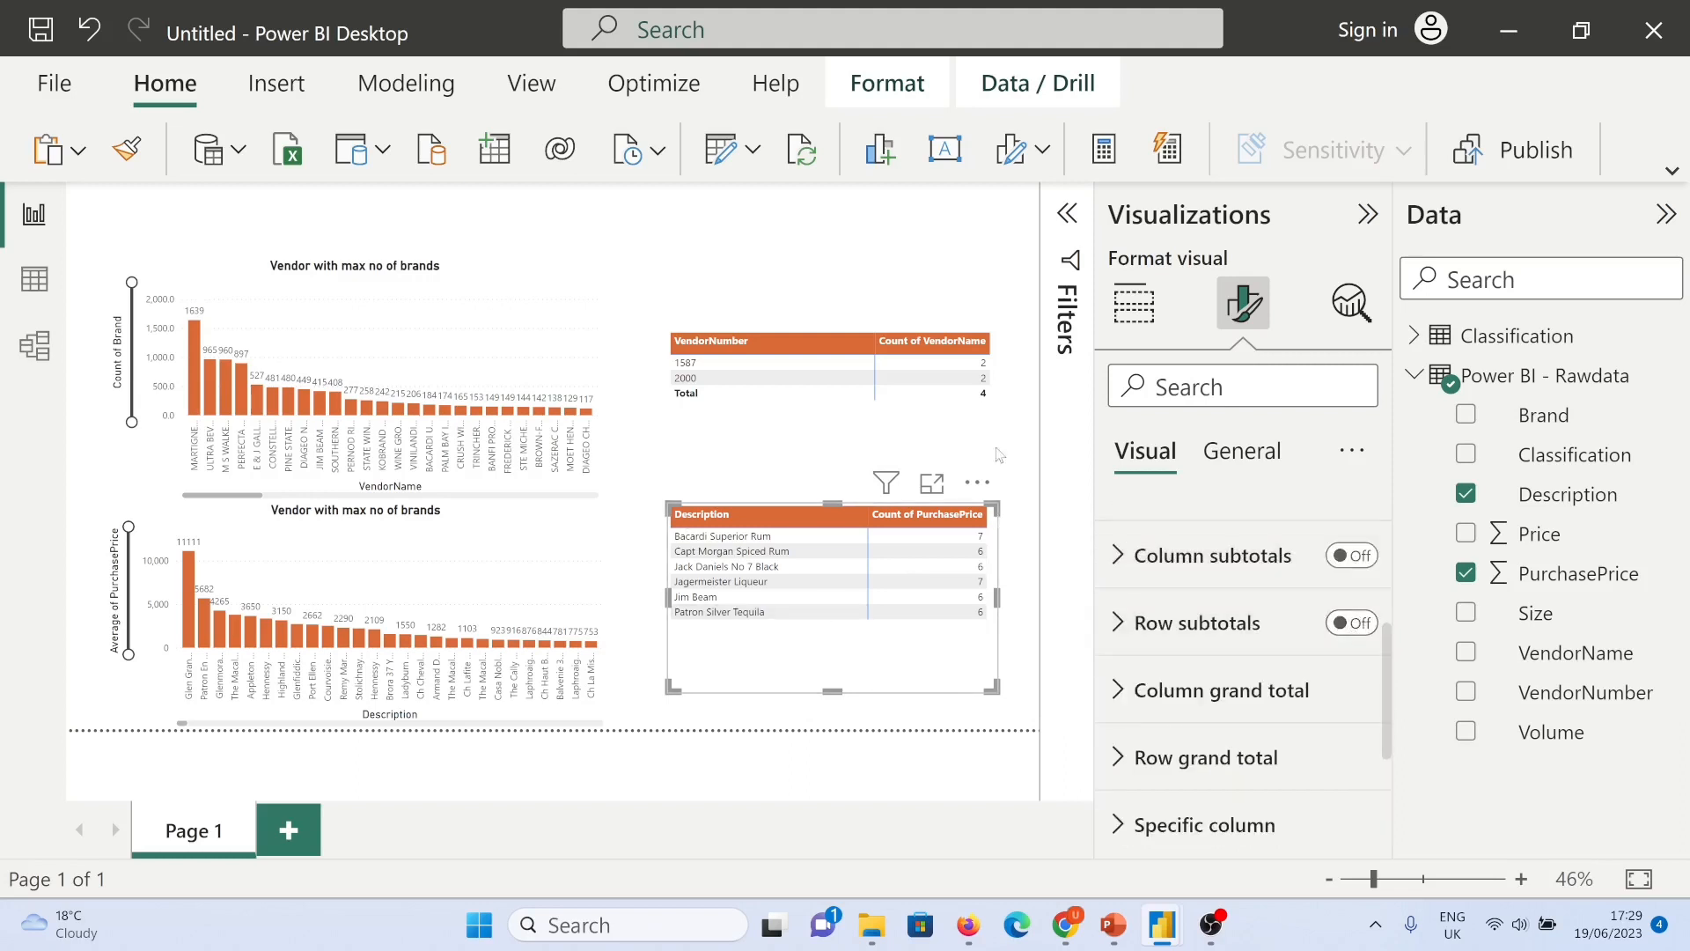
Step: Turn off the column and row subtotals of the vendor number matrix
click(942, 414)
click(1352, 556)
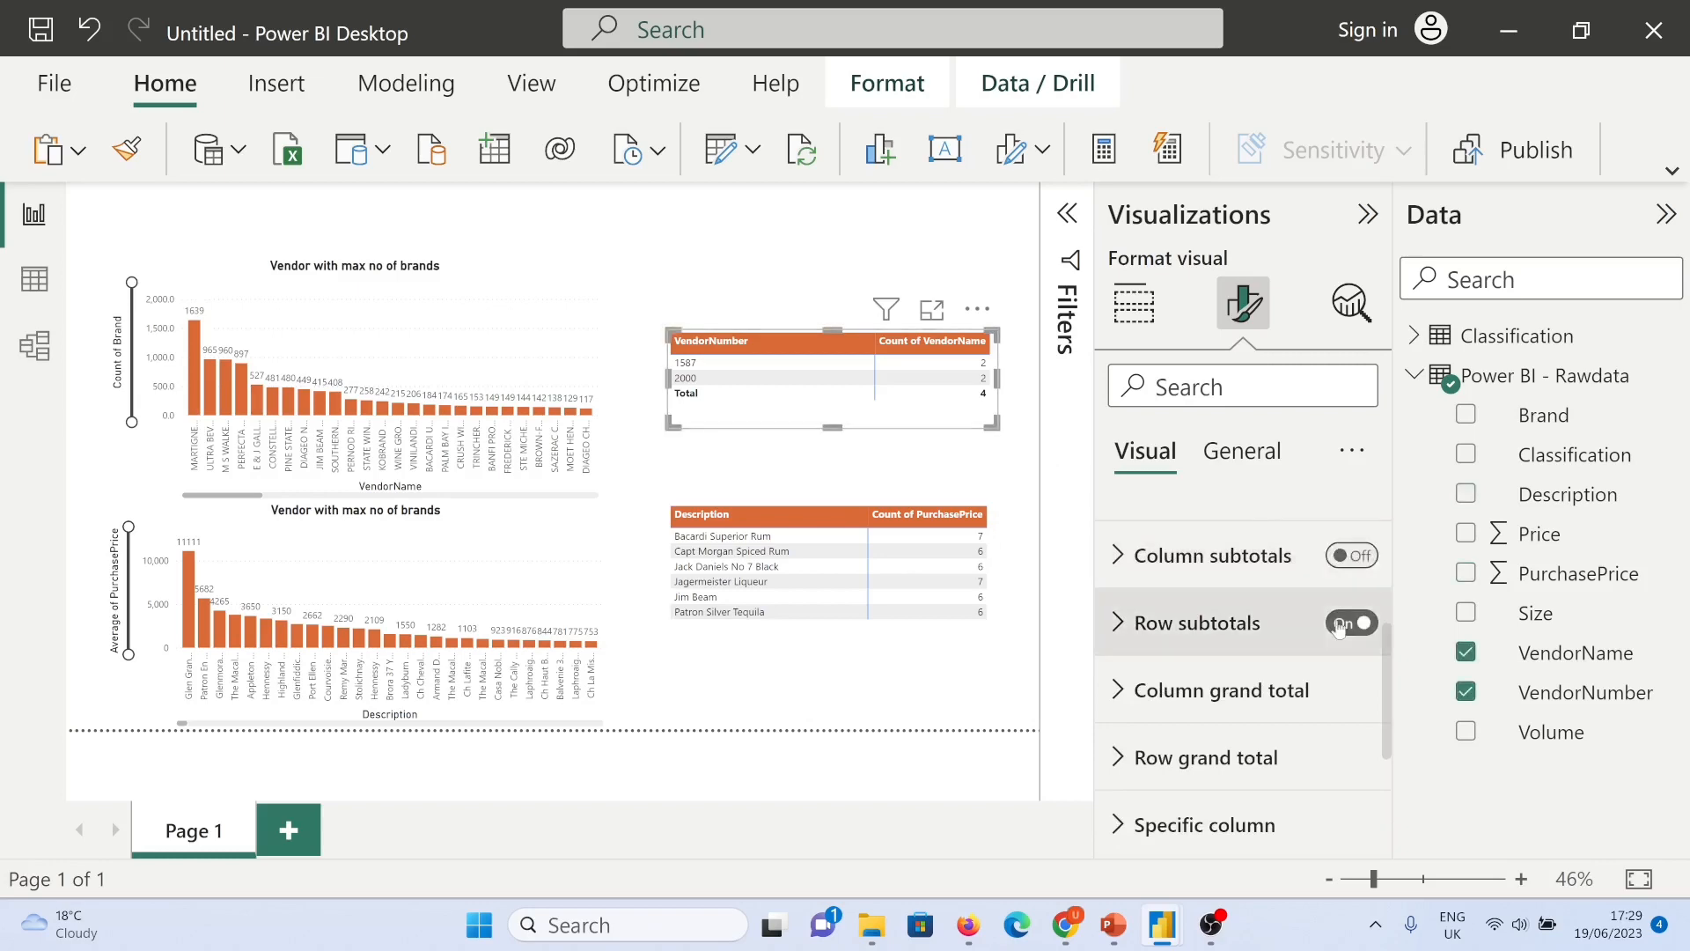
click(1339, 623)
Step: Check the finished Purchase Price Analysis report, and give the vendor number matrix the title "Same ven no. different vendor name"
click(828, 564)
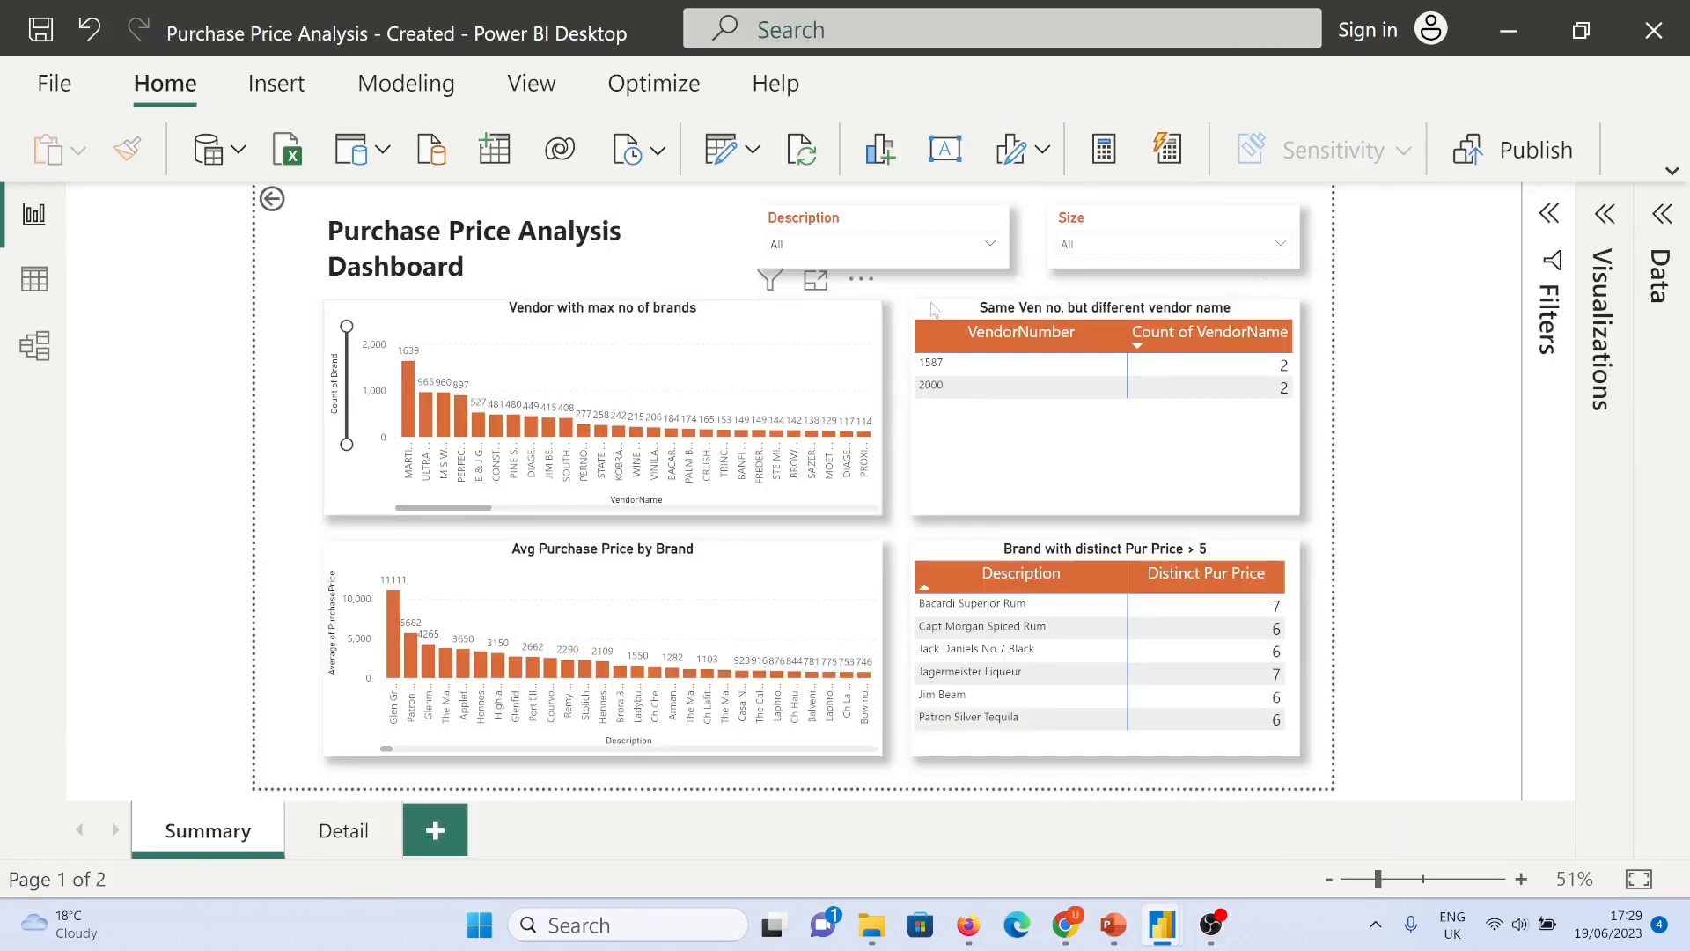
key(alt+Tab)
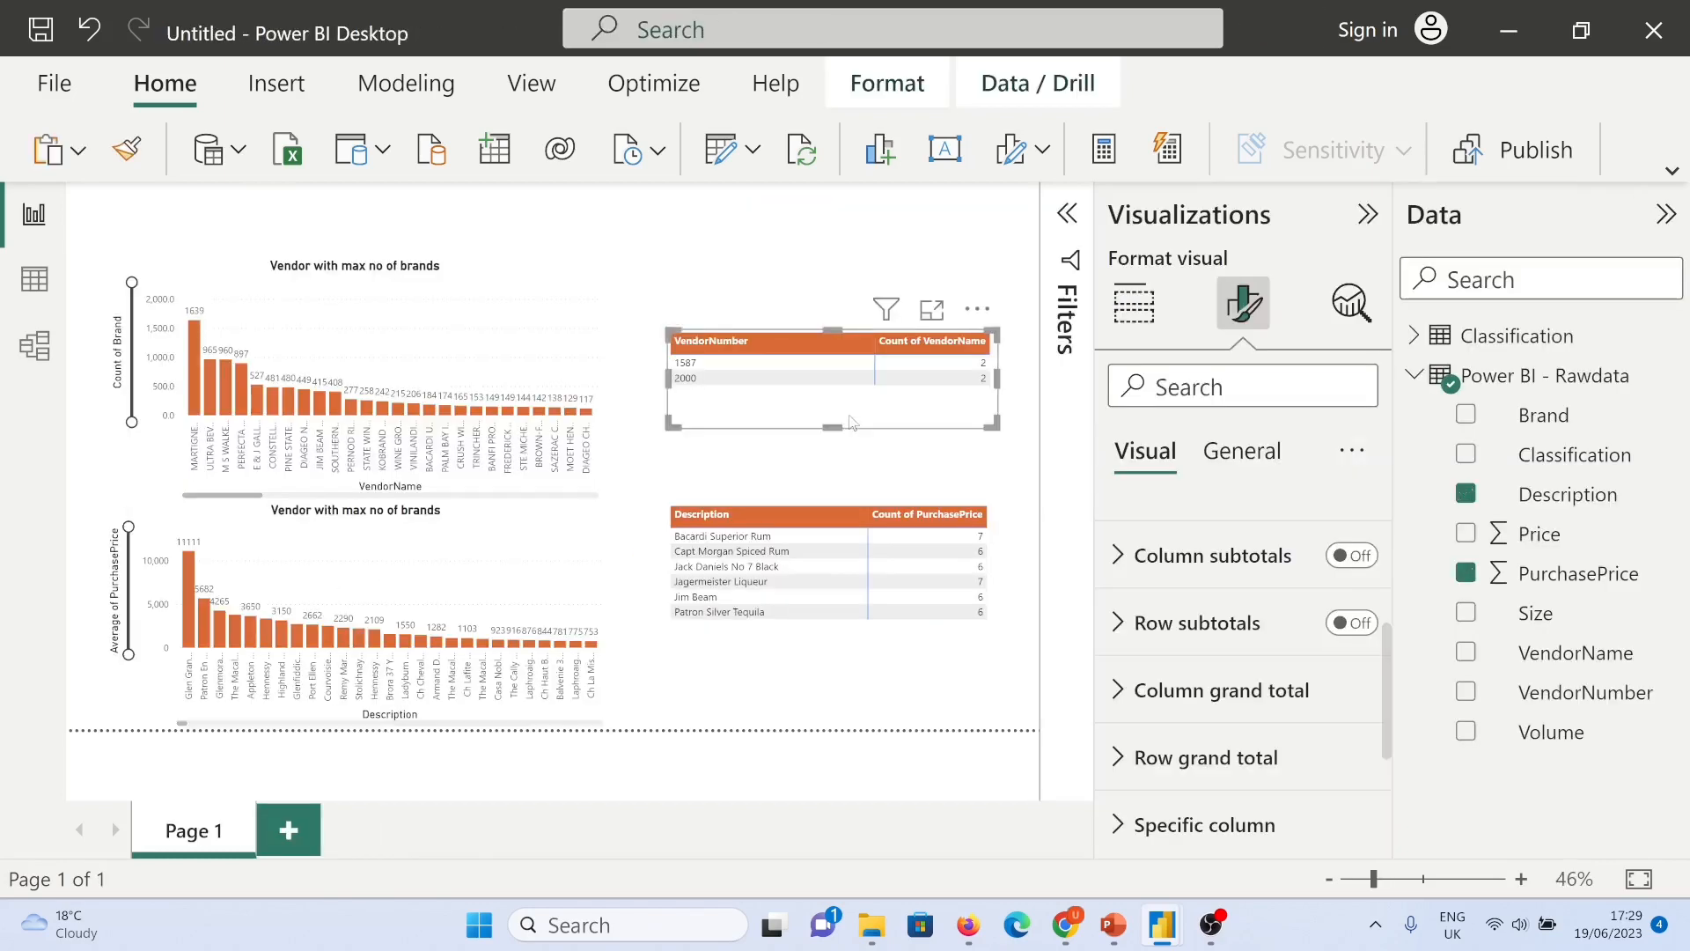
click(1240, 446)
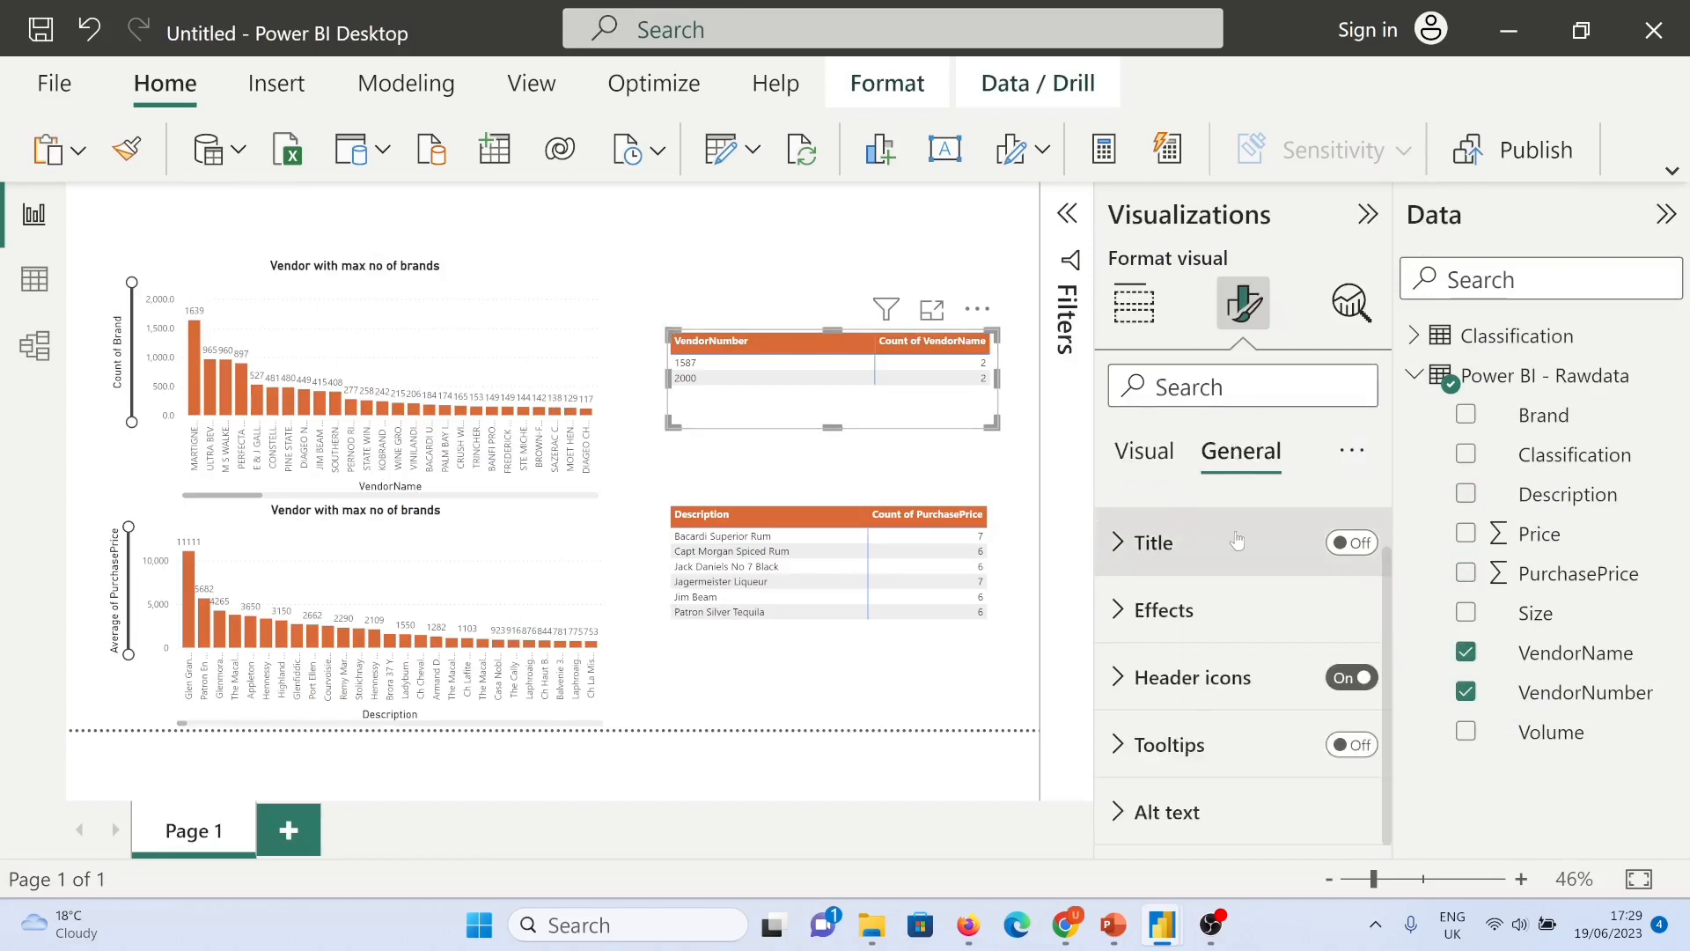
click(1303, 543)
click(1375, 551)
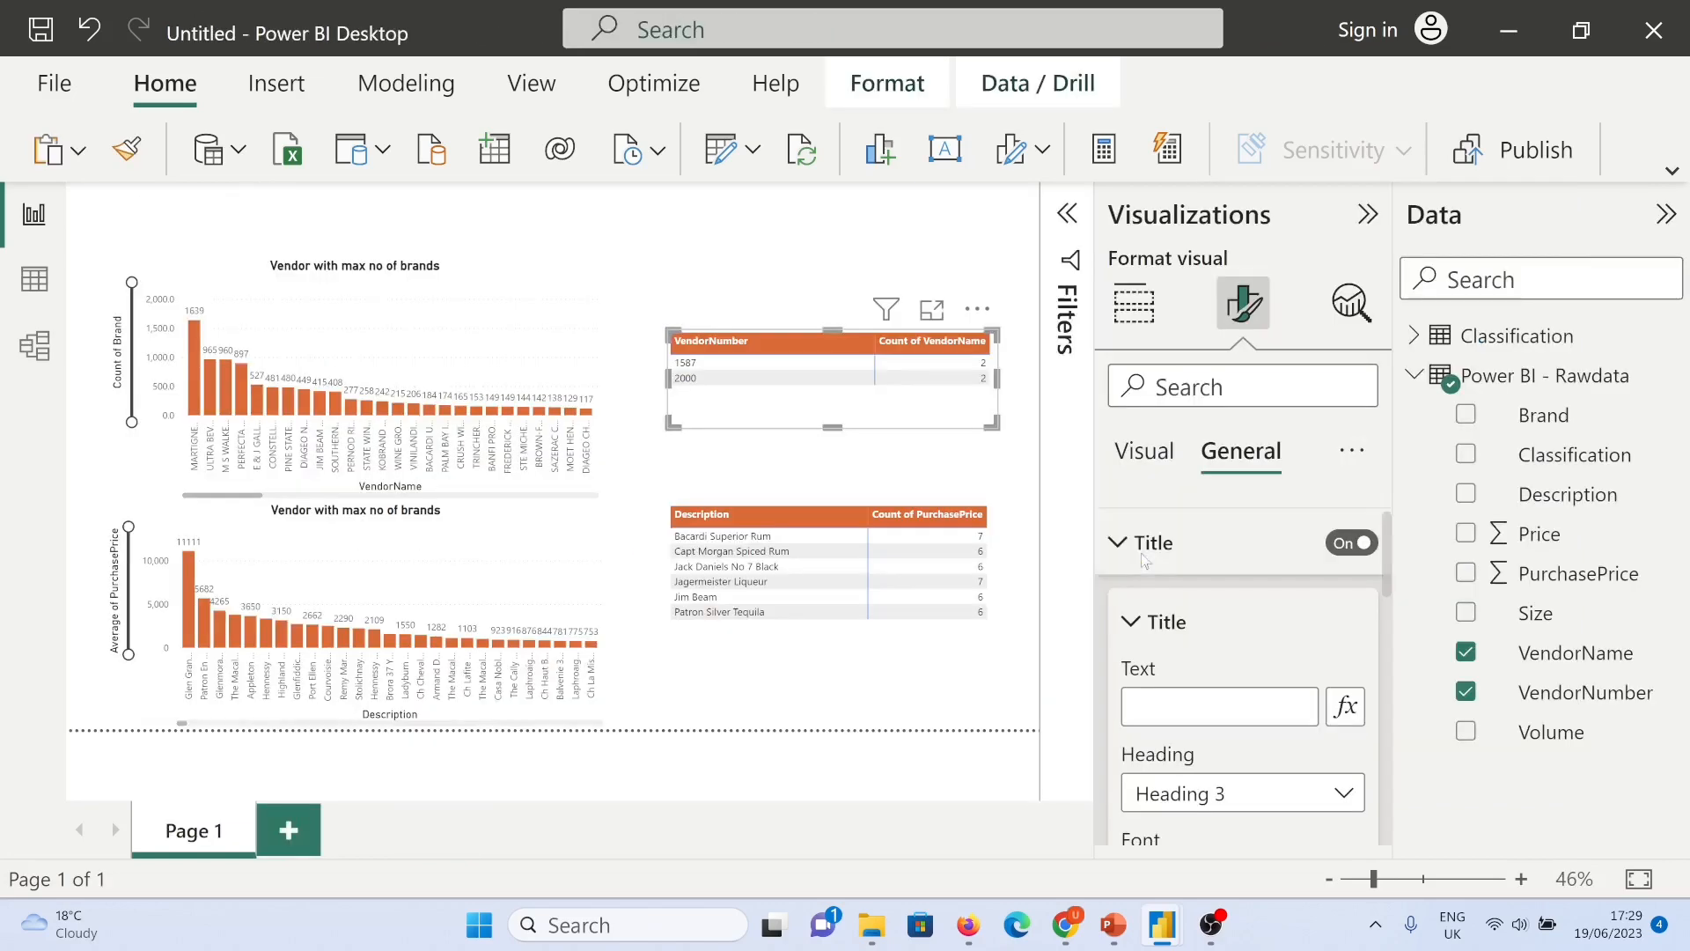
text(Sa)
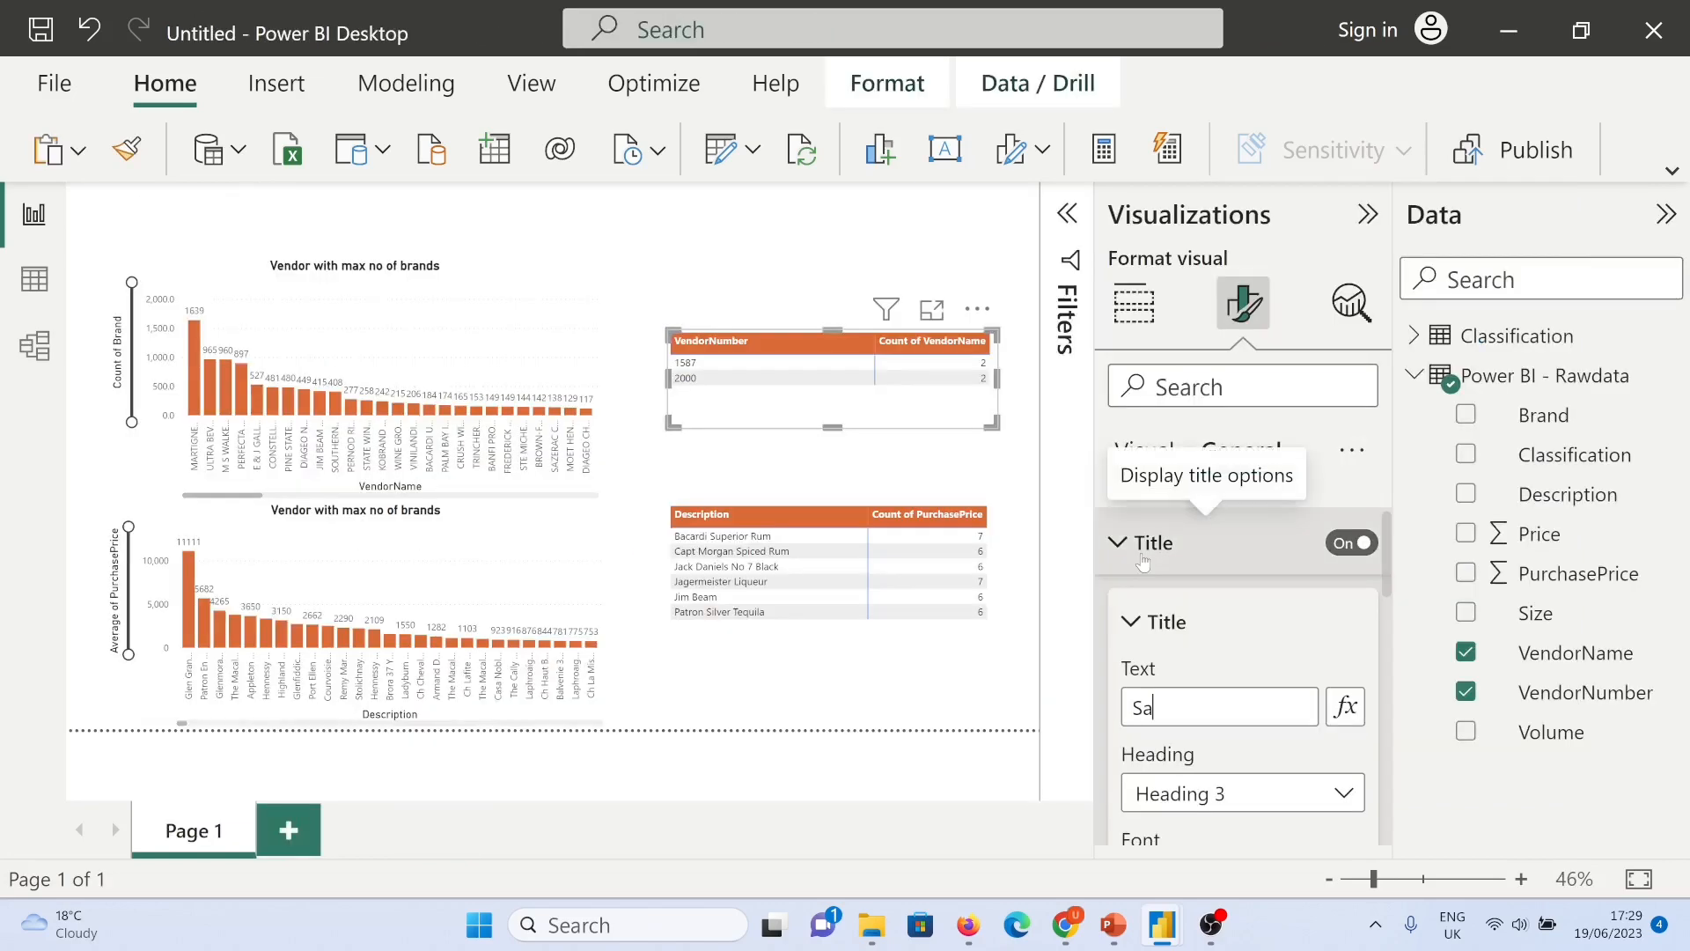
text(me ven no. different vendor name)
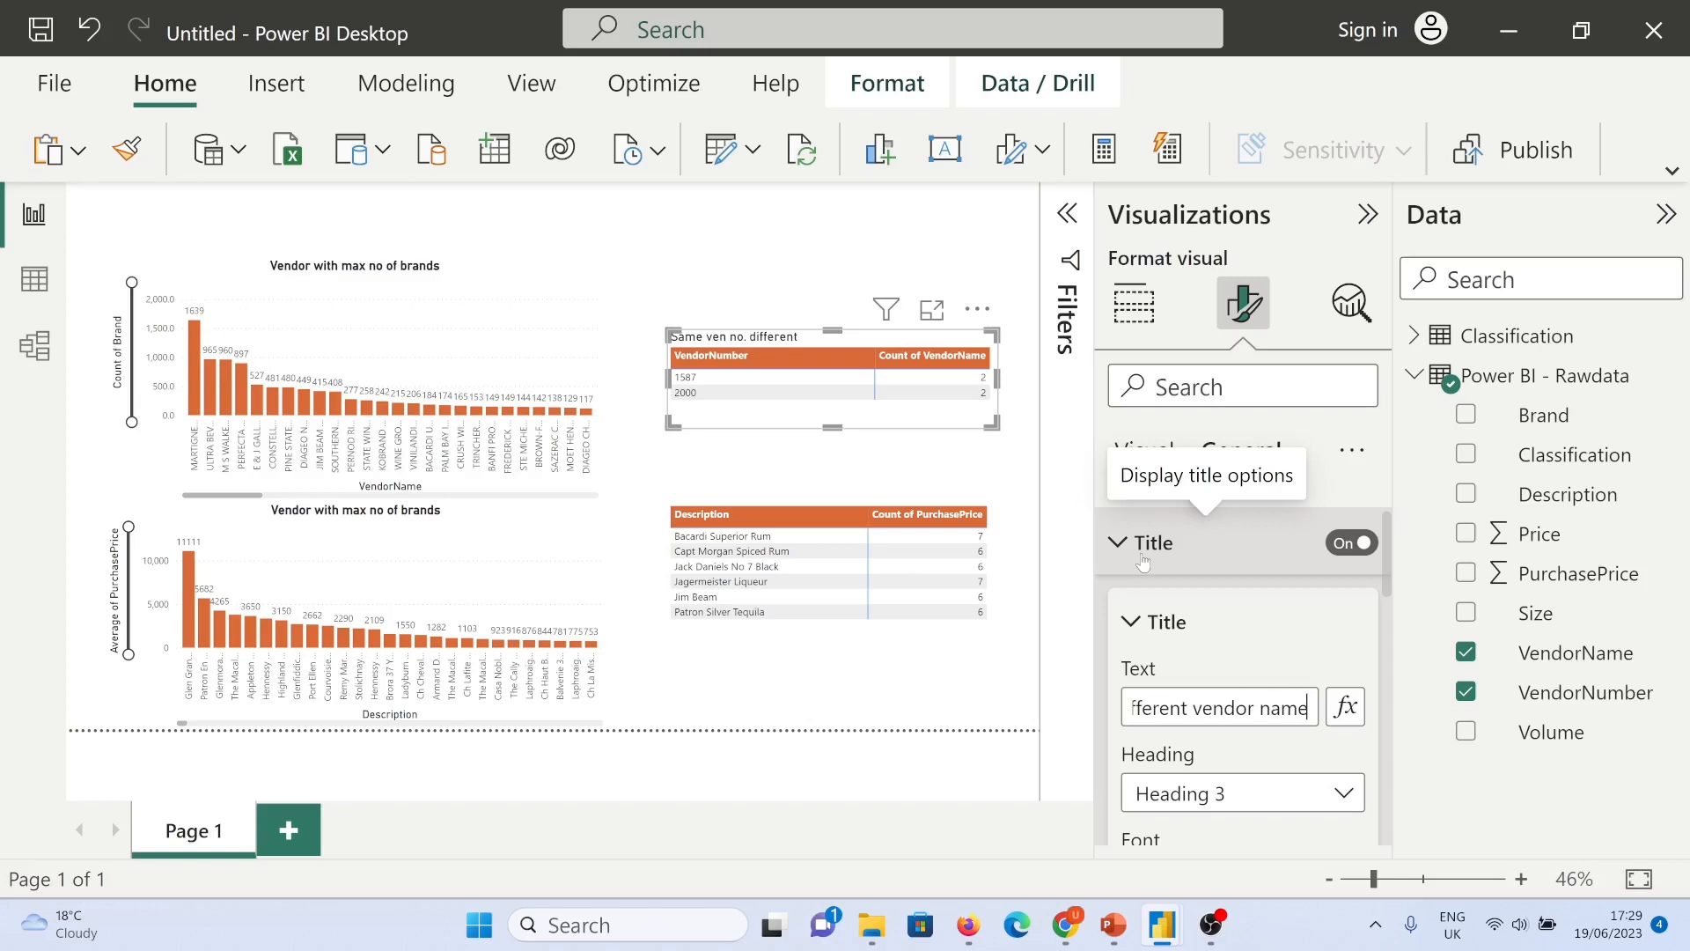
Step: Make the vendor number matrix's title bold and center it horizontally
click(1259, 639)
scroll(1259, 639, down, 1)
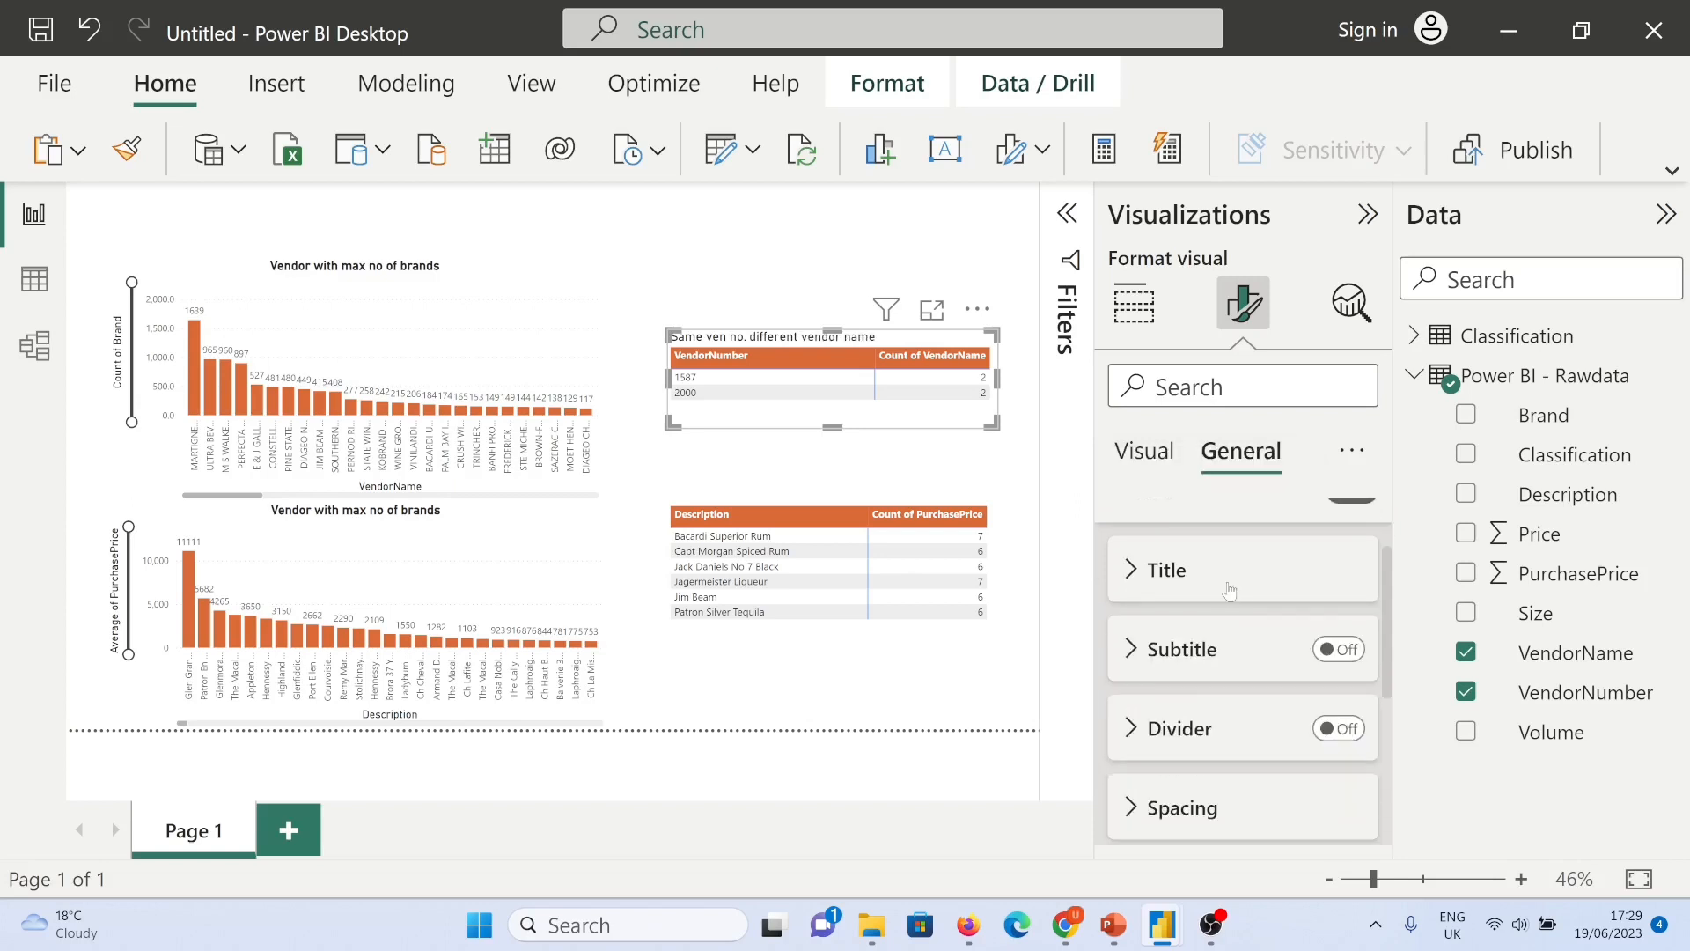
click(1259, 582)
scroll(1275, 741, down, 2)
scroll(1271, 747, down, 3)
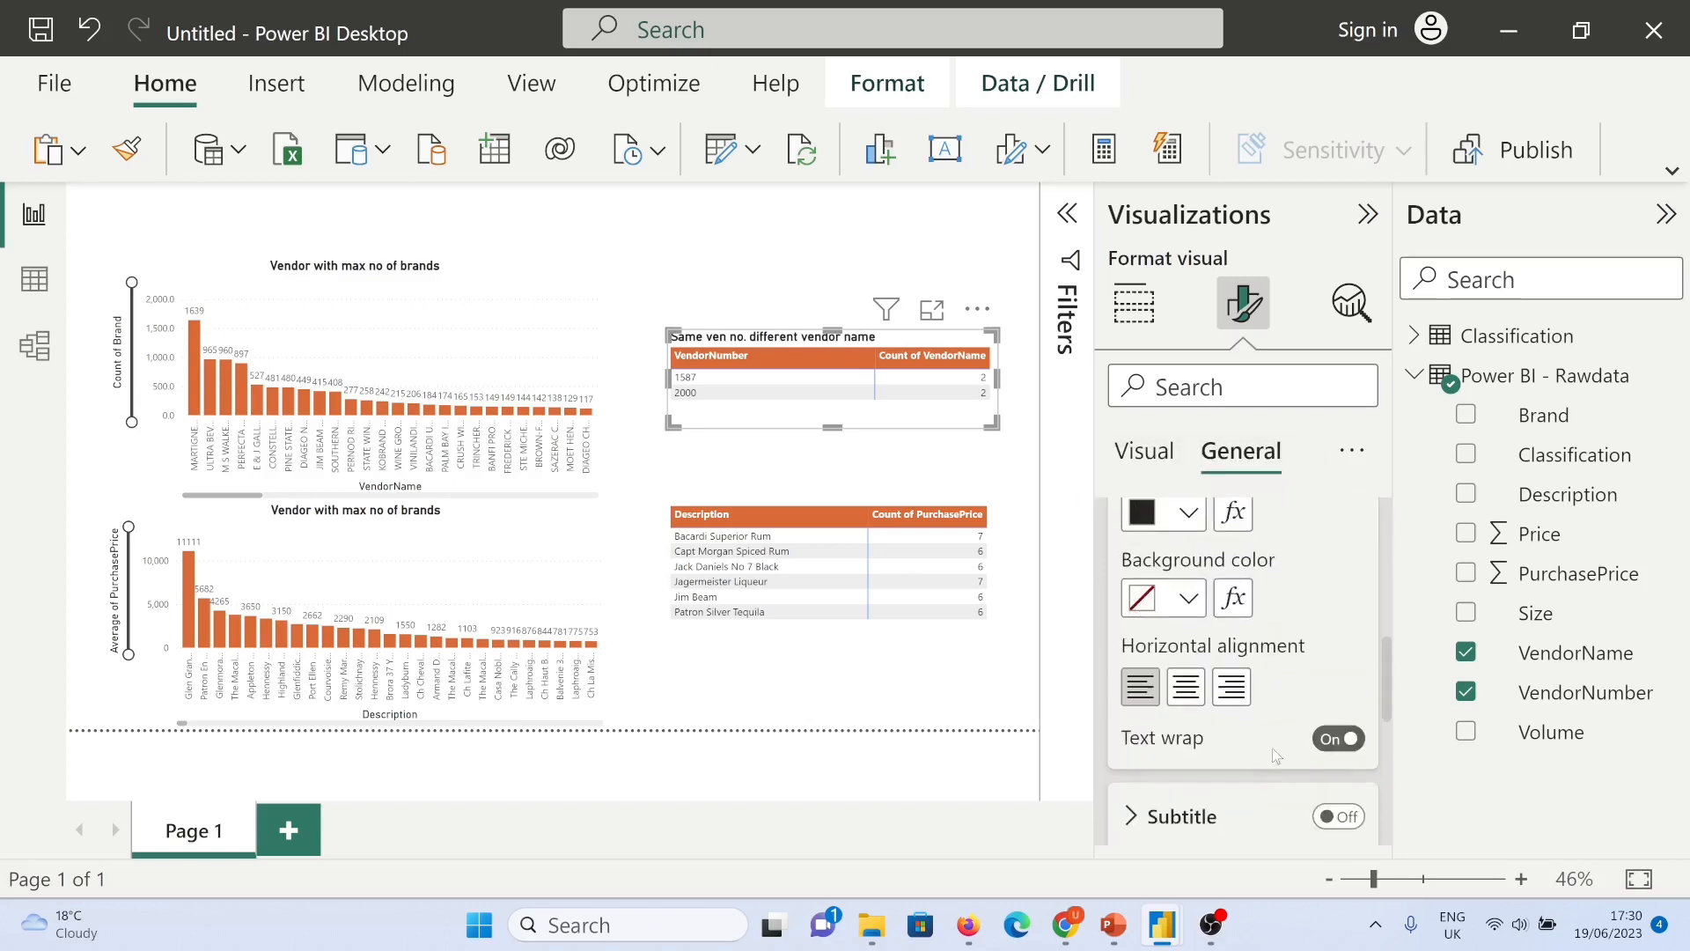
click(1186, 669)
Step: Check the finished report's wording and give the description matrix the title "Brand with distinct Pur Price > 5"
click(881, 658)
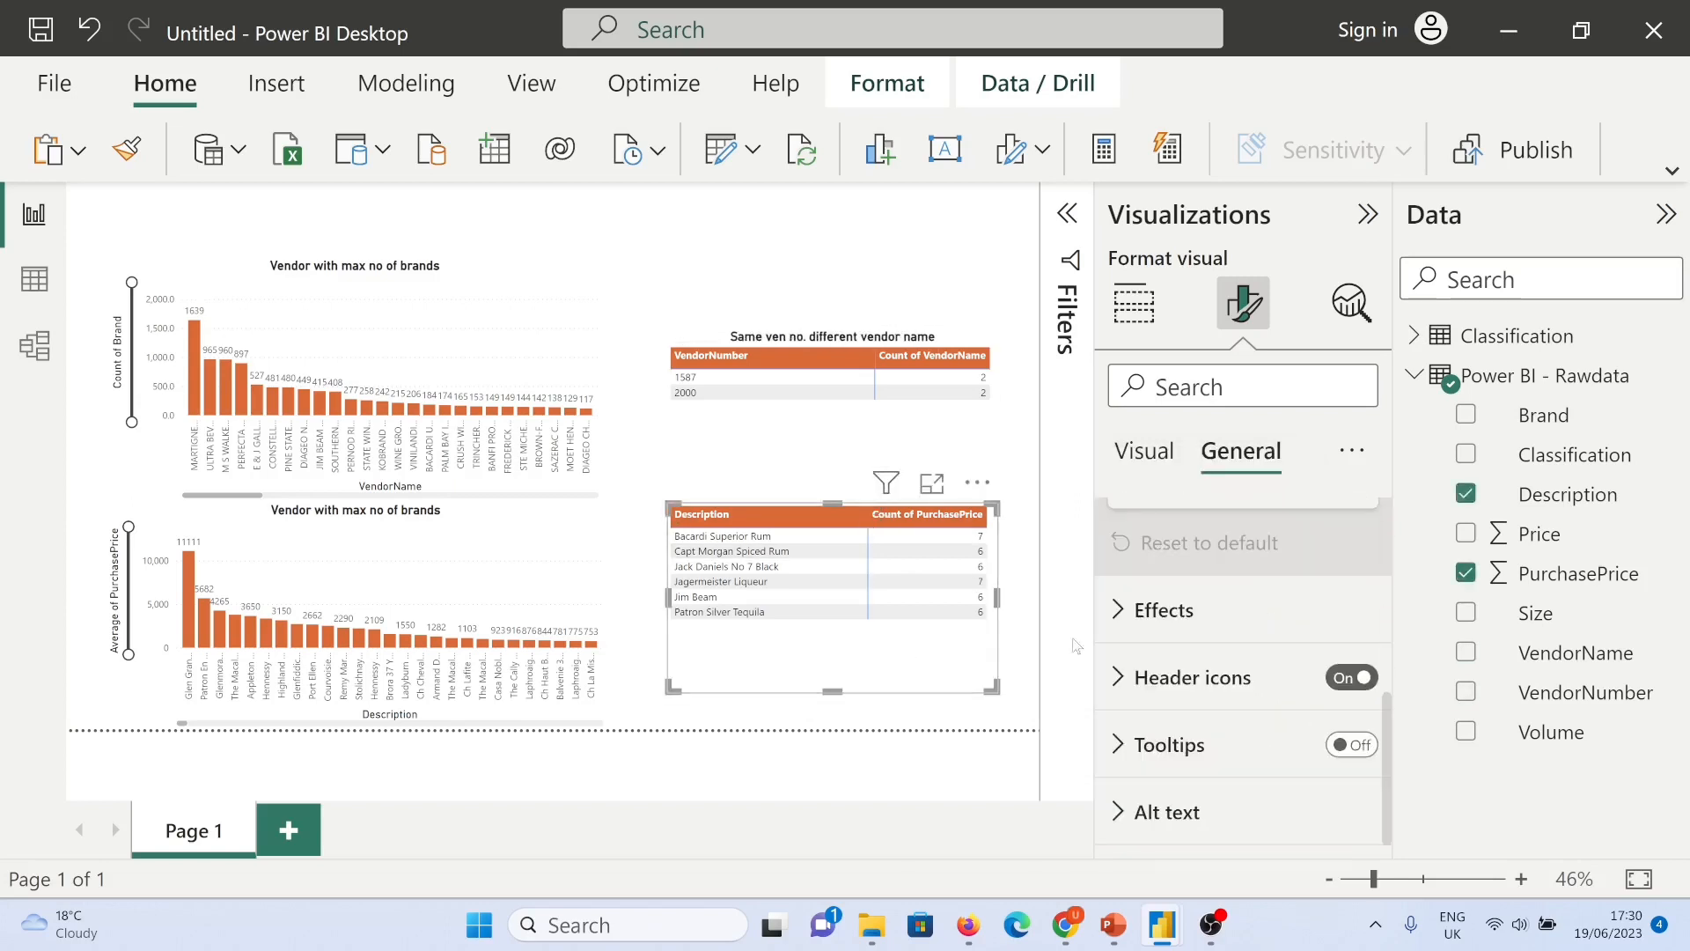
scroll(1264, 584, up, 1)
scroll(1265, 588, up, 3)
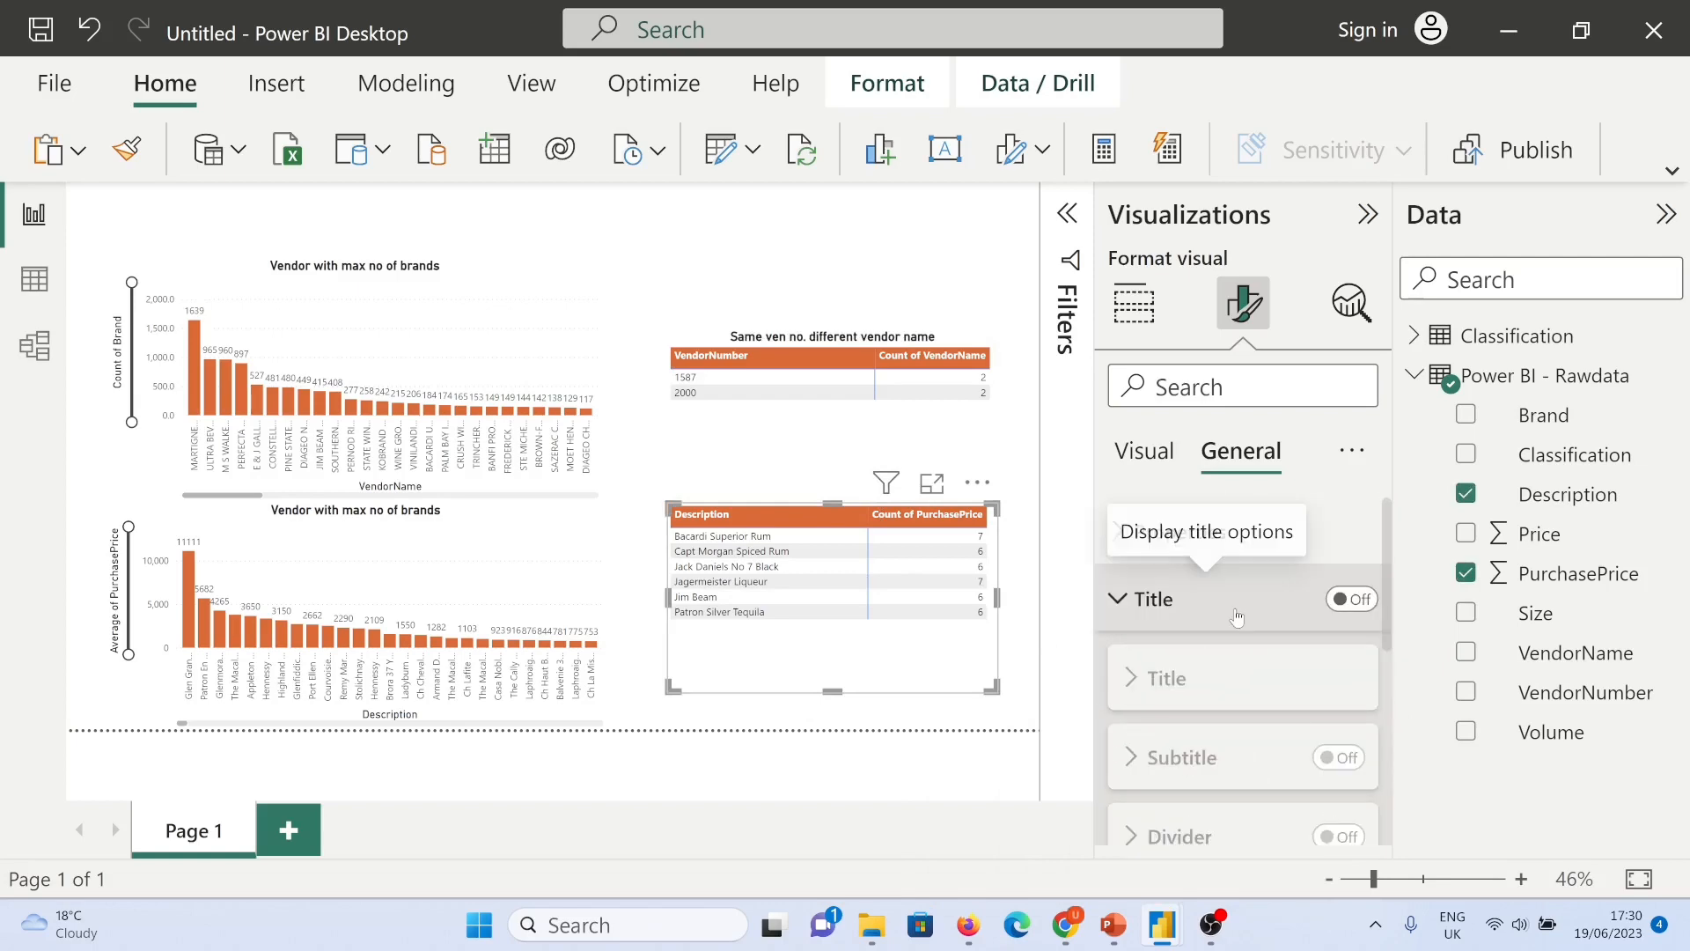
key(alt+Tab)
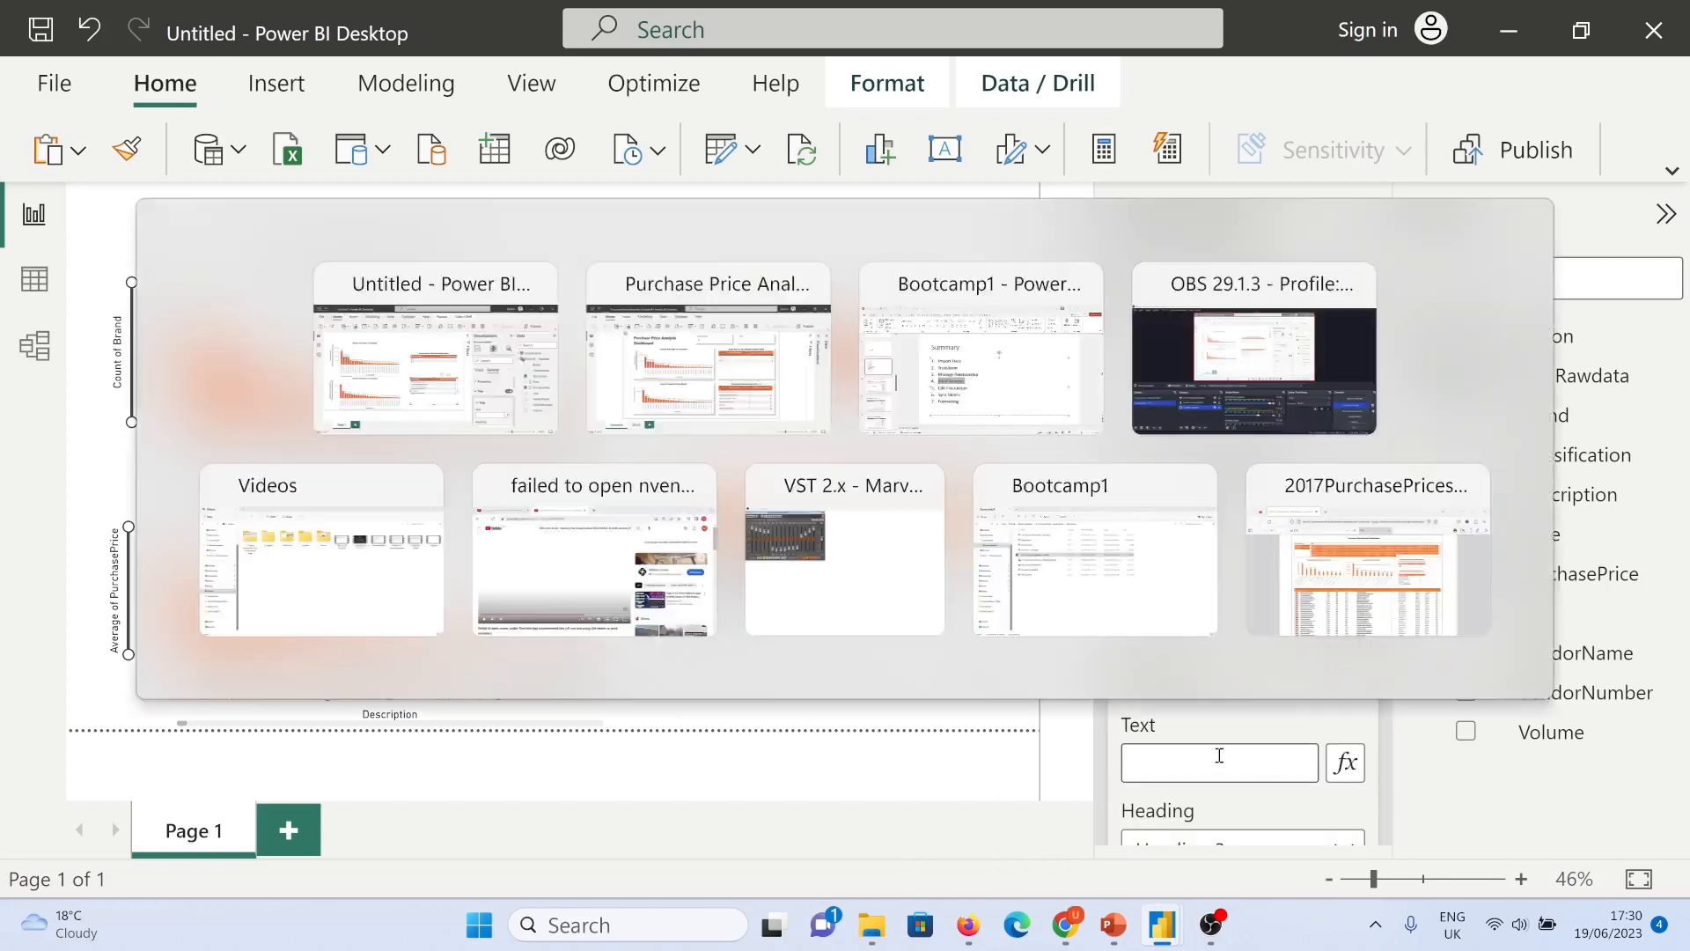
key(alt+Tab)
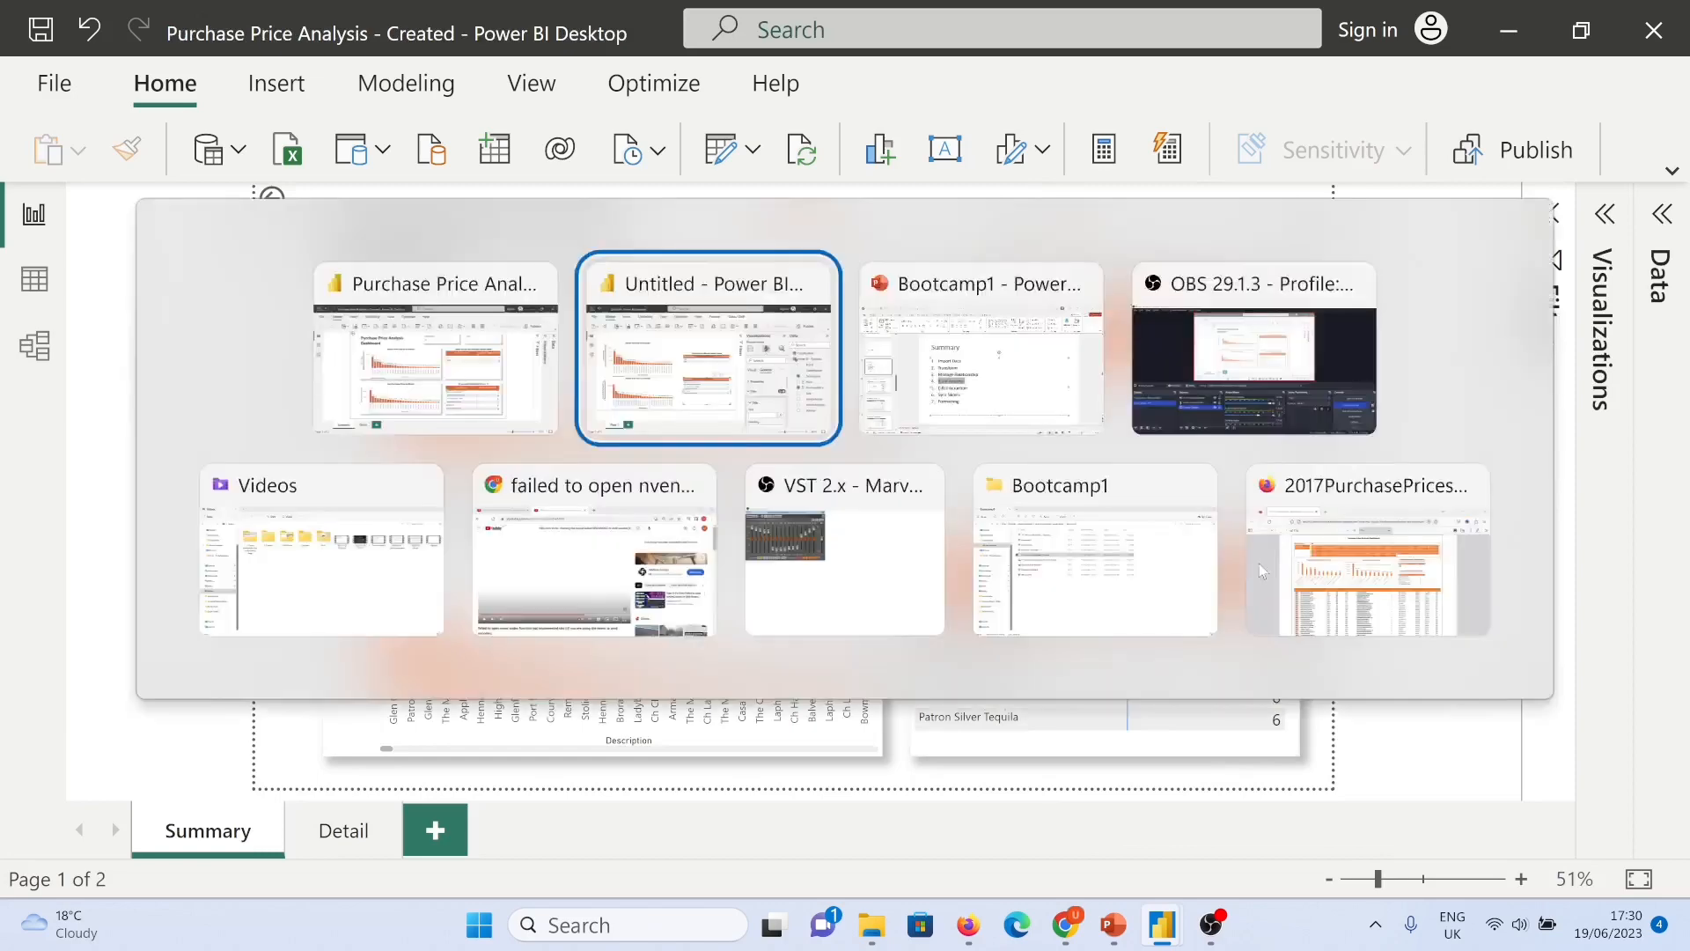
click(1223, 750)
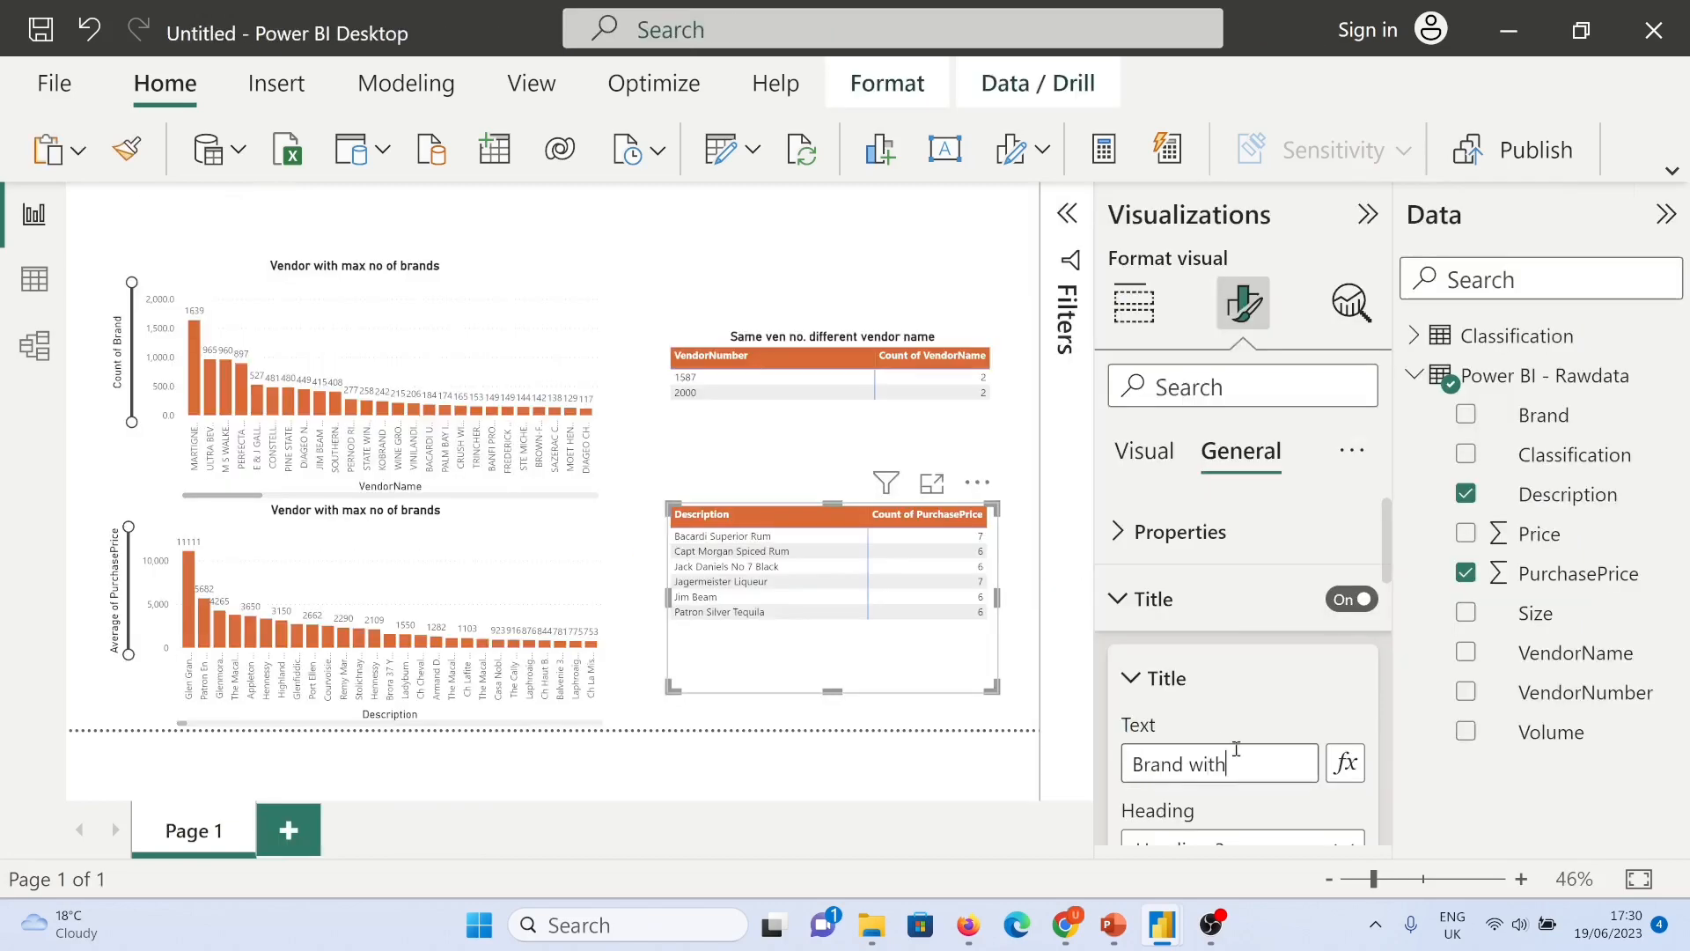
text(Pur Price)
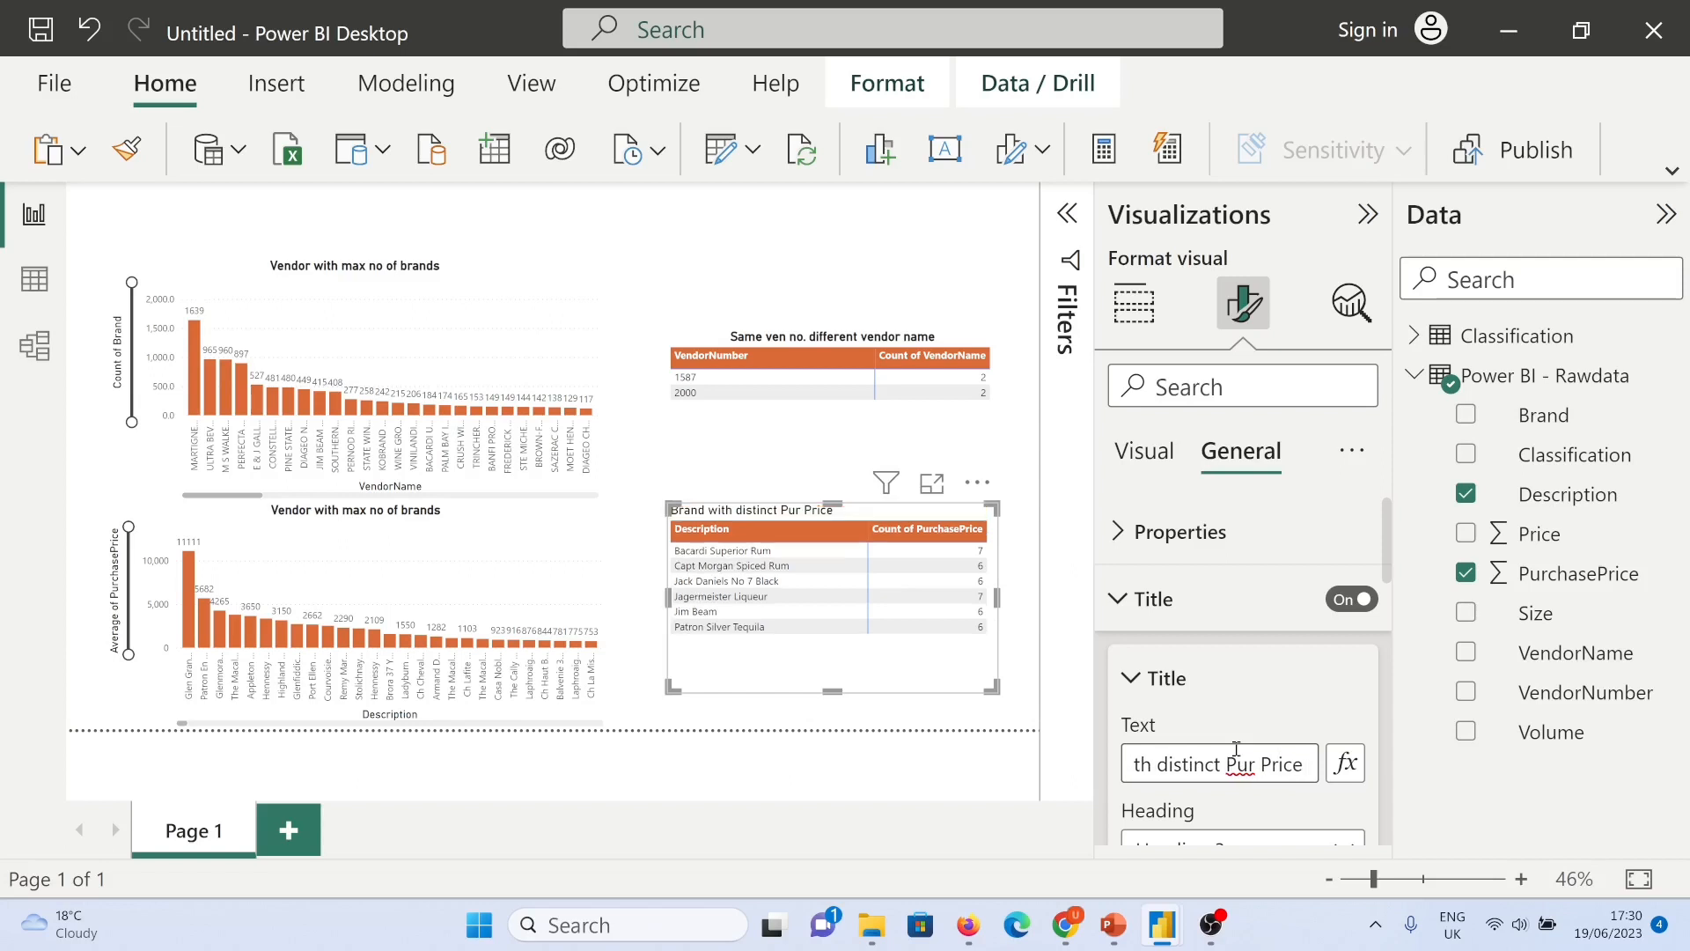
text( > 5)
Step: Make the description matrix's title bold and center it horizontally
scroll(1204, 749, down, 3)
scroll(1204, 749, down, 2)
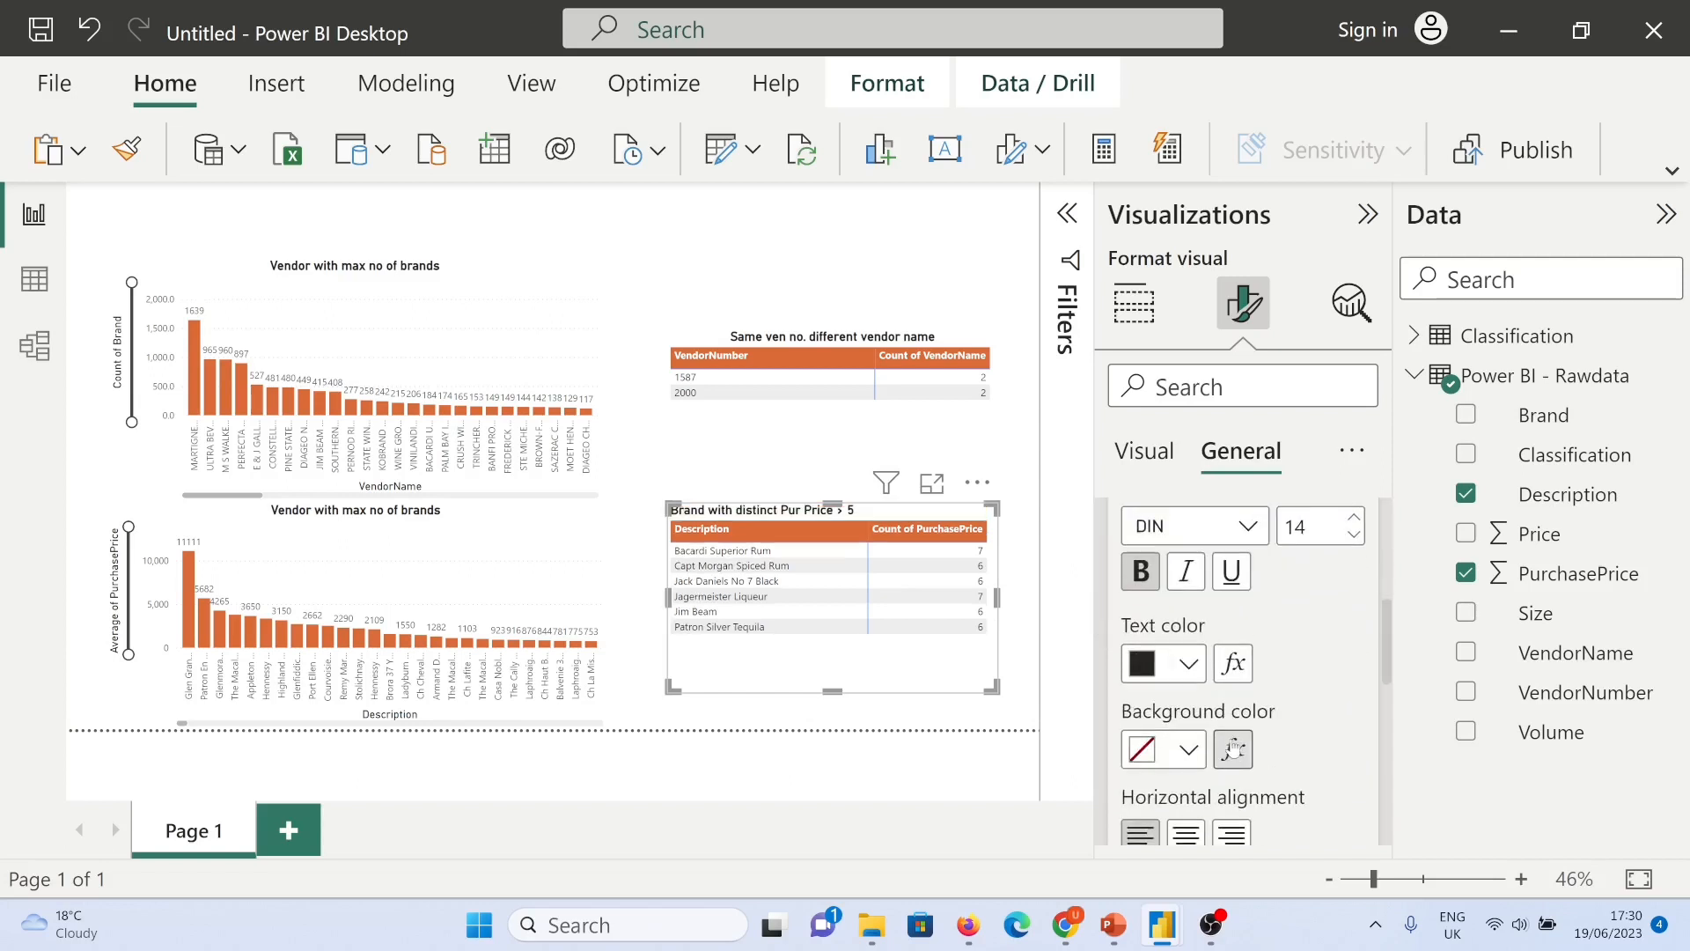
click(910, 744)
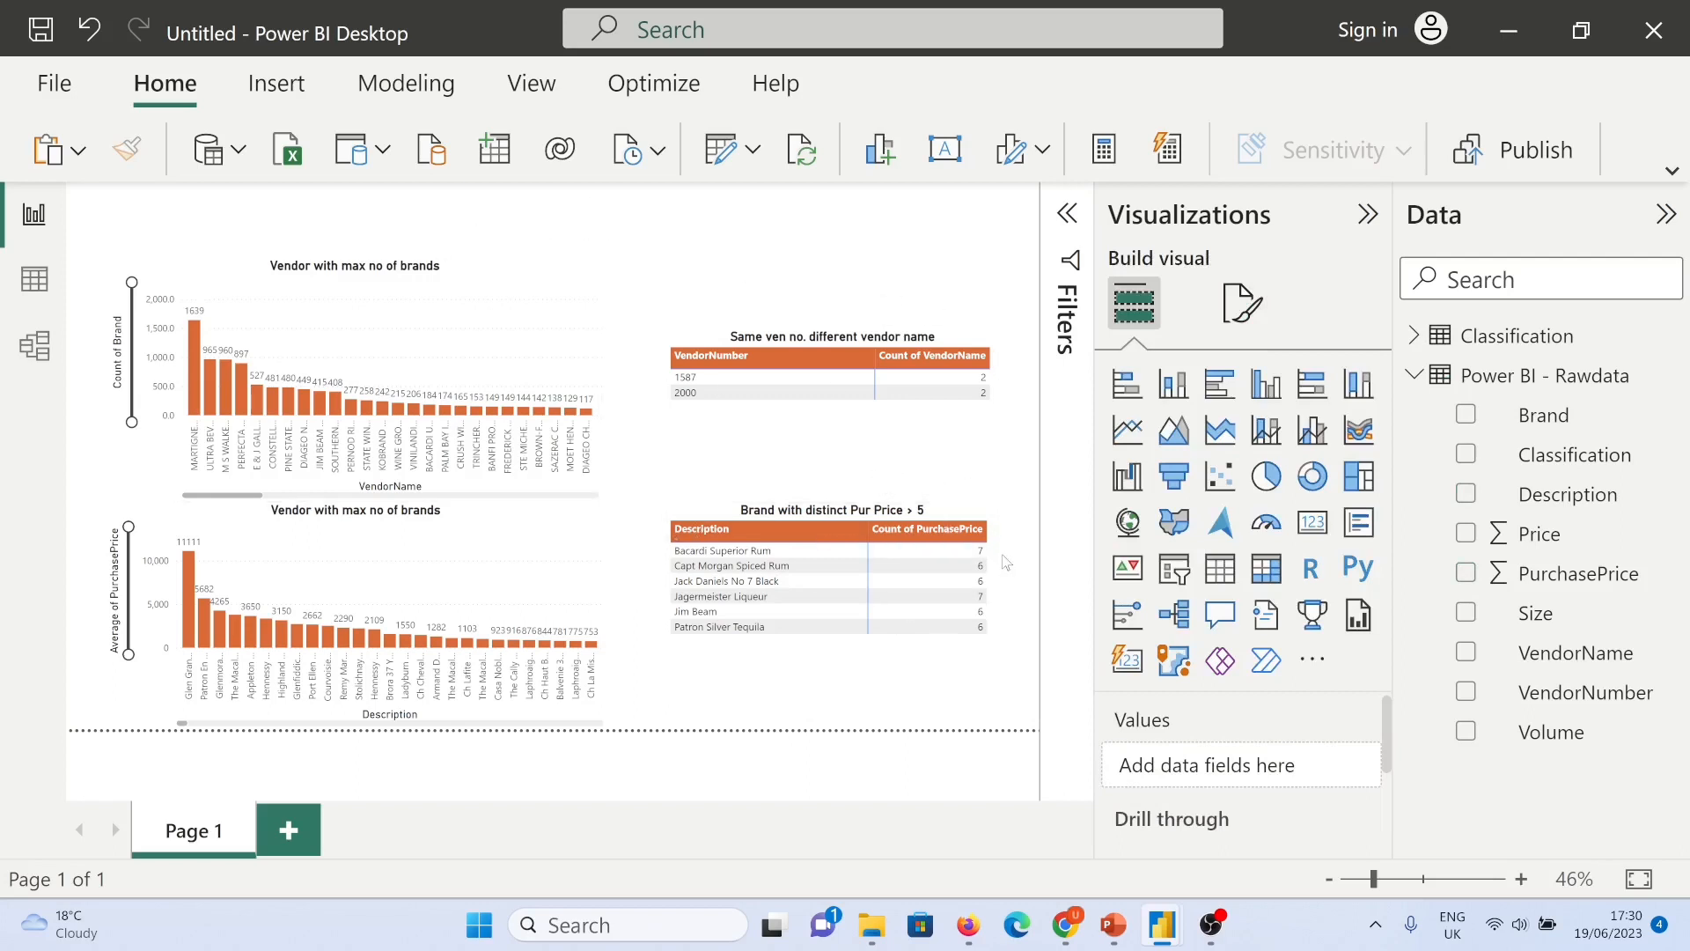
Step: Rename the report page as Summary and add a second page
double_click(201, 831)
text(Summary)
key(Return)
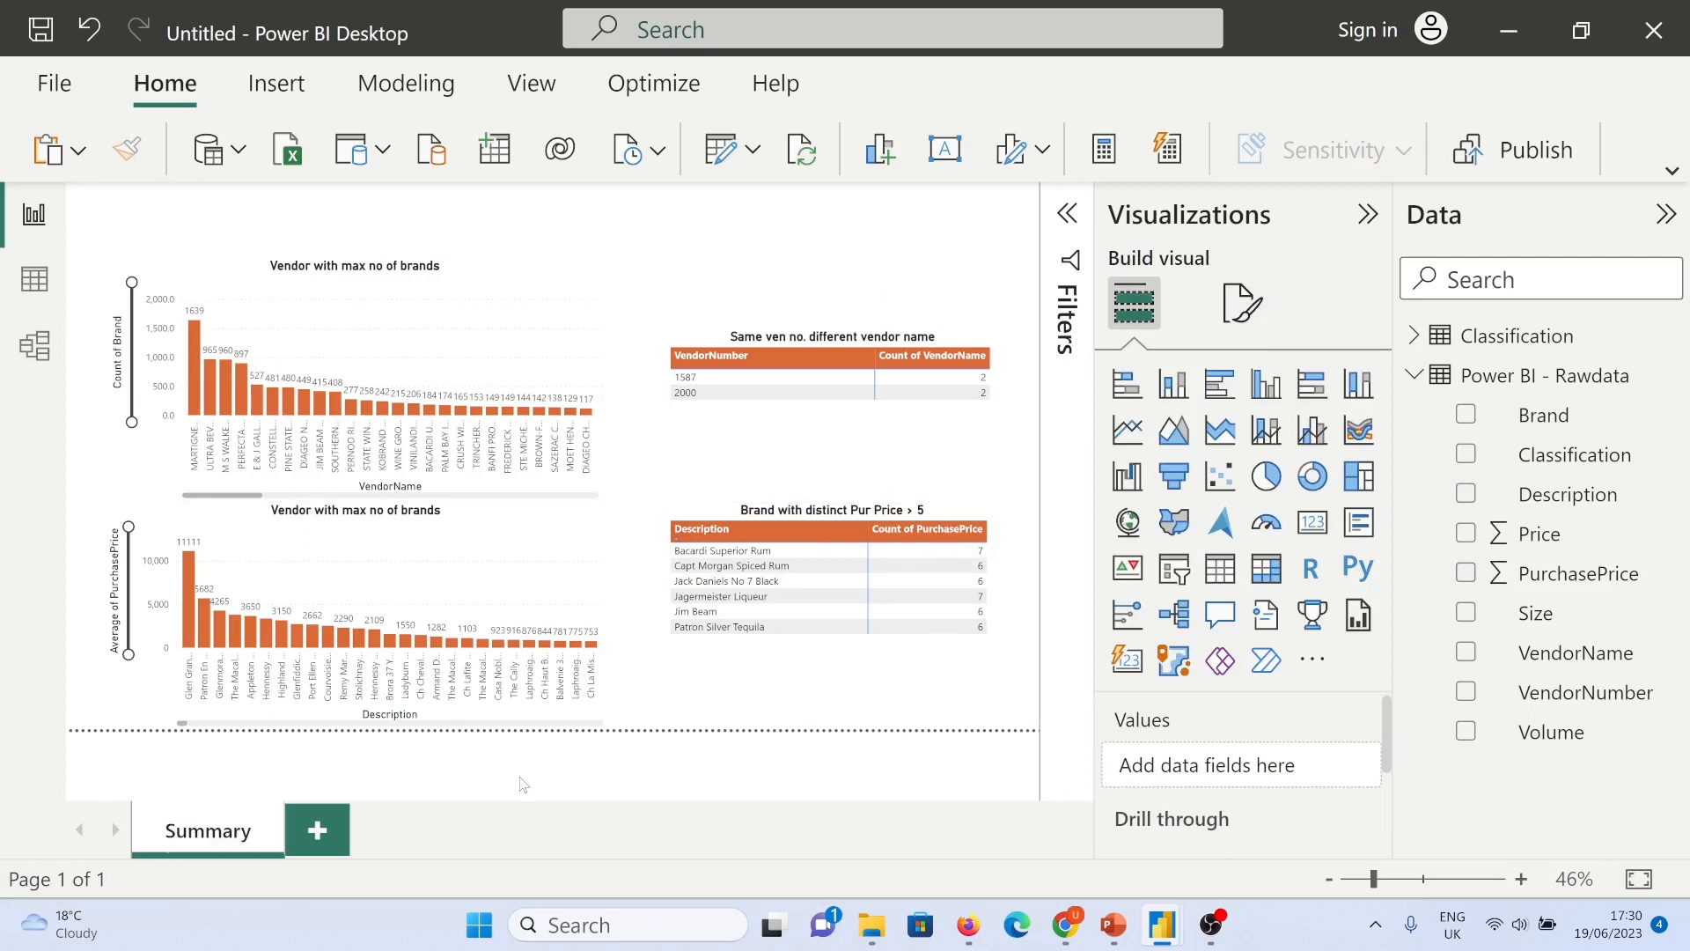
click(314, 830)
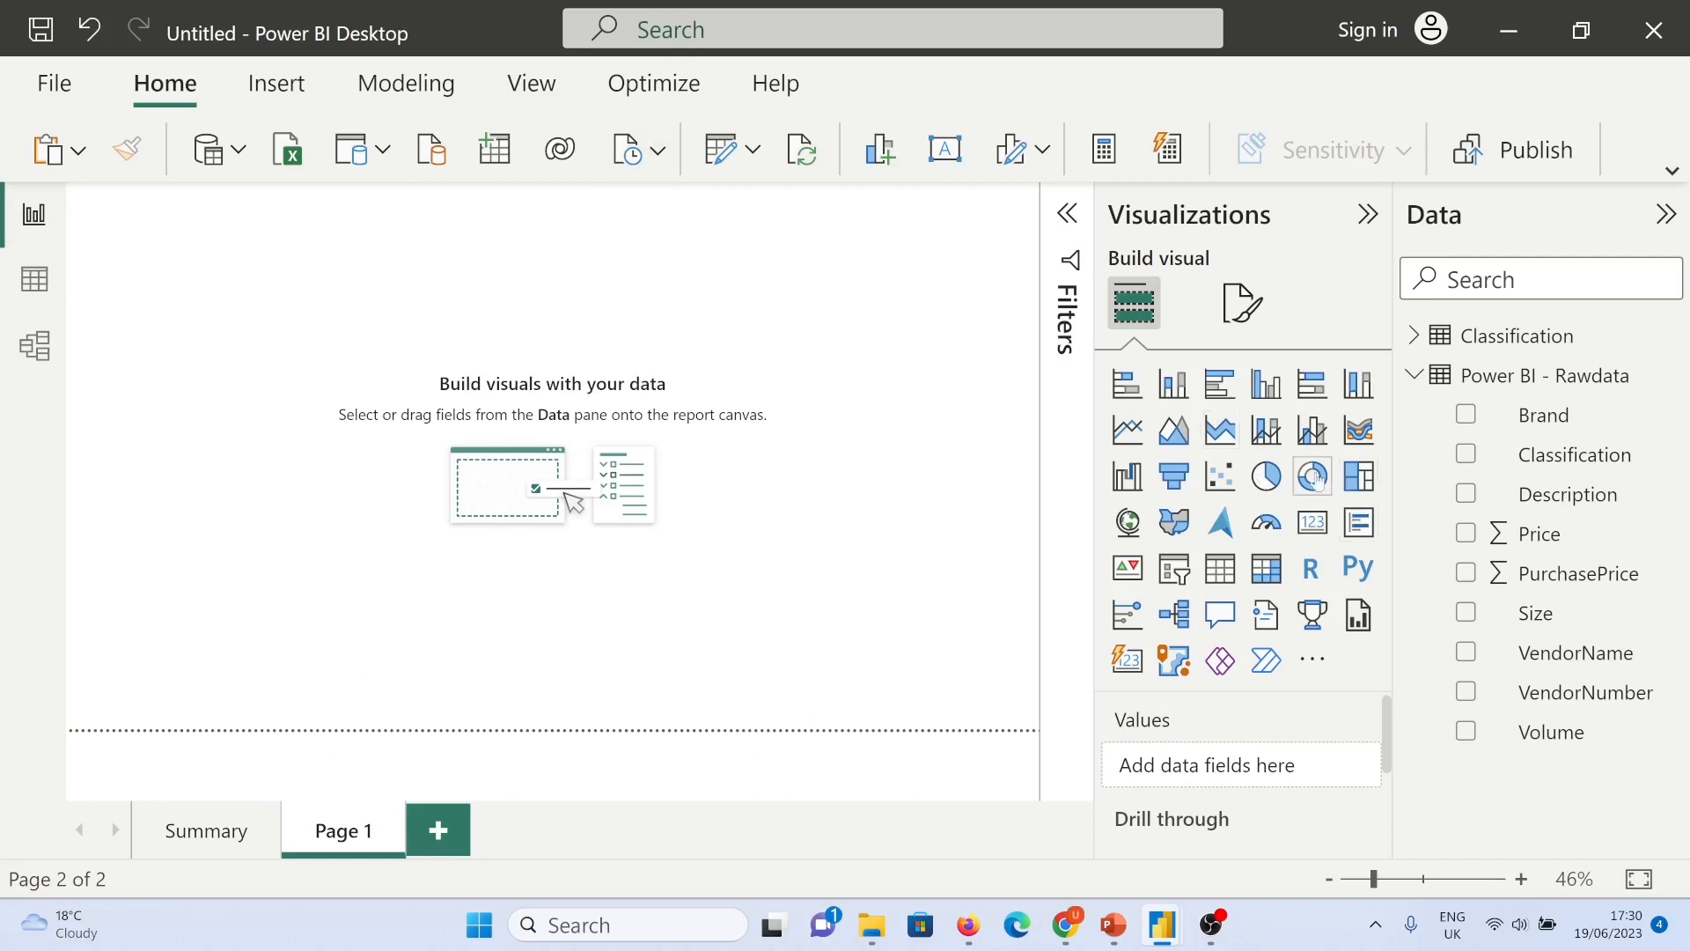
Step: Insert a table with all Power BI - Rawdata fields plus the Classification table's Description, and enlarge it to fill most of the page
click(1224, 572)
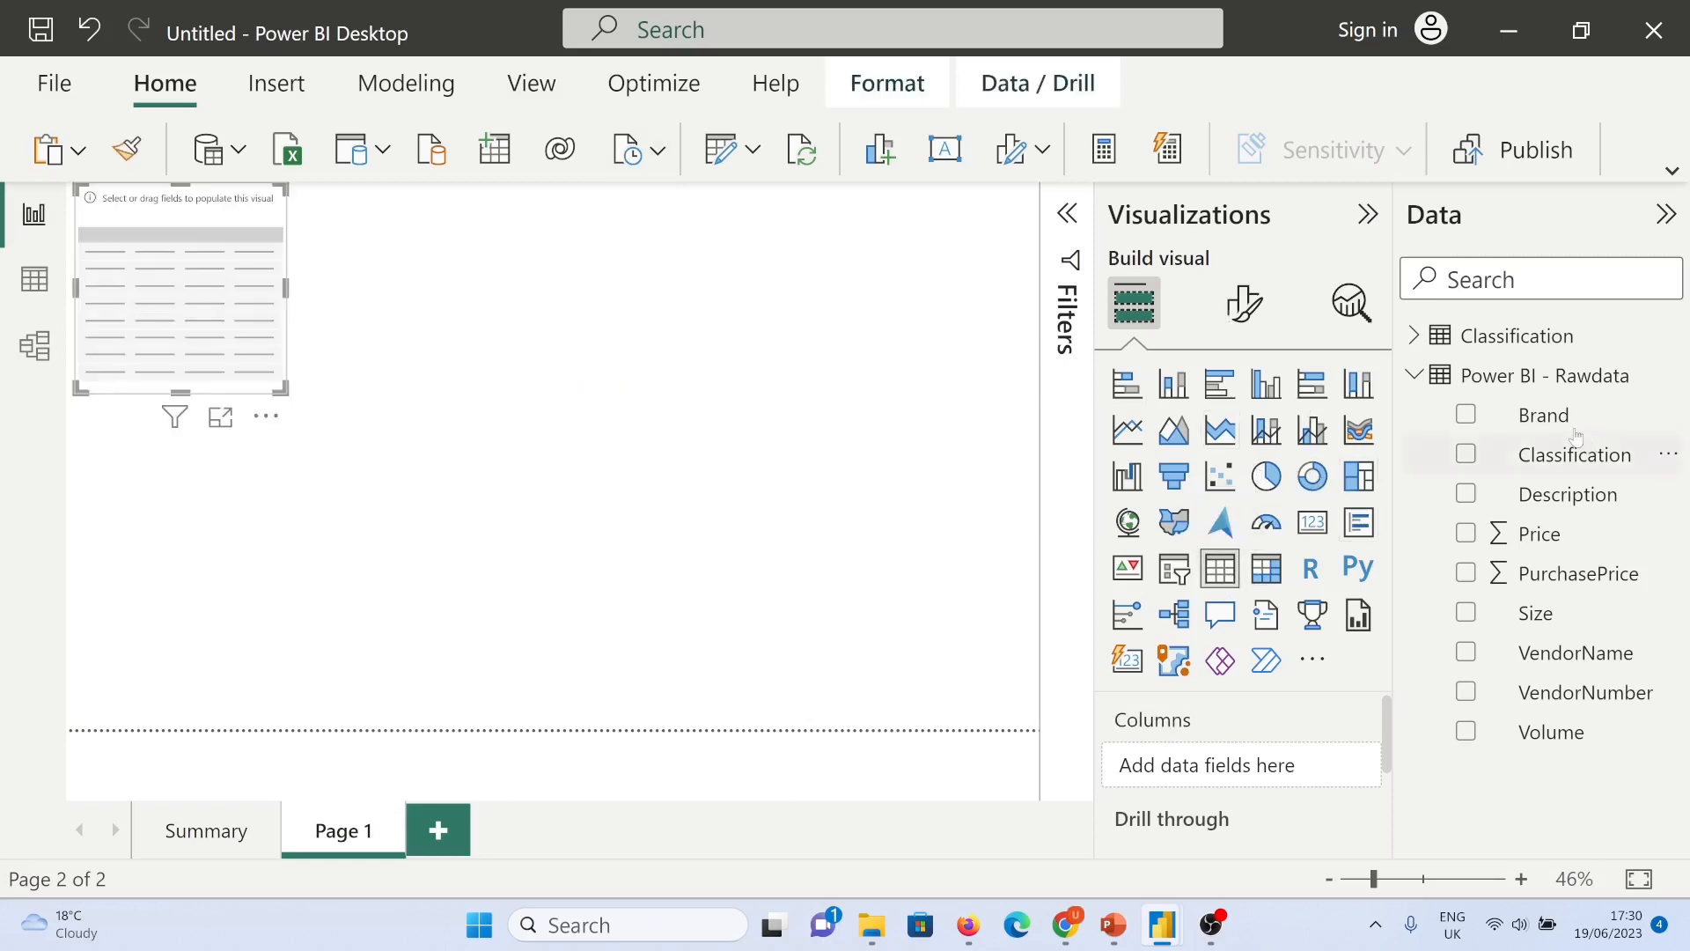
click(1415, 337)
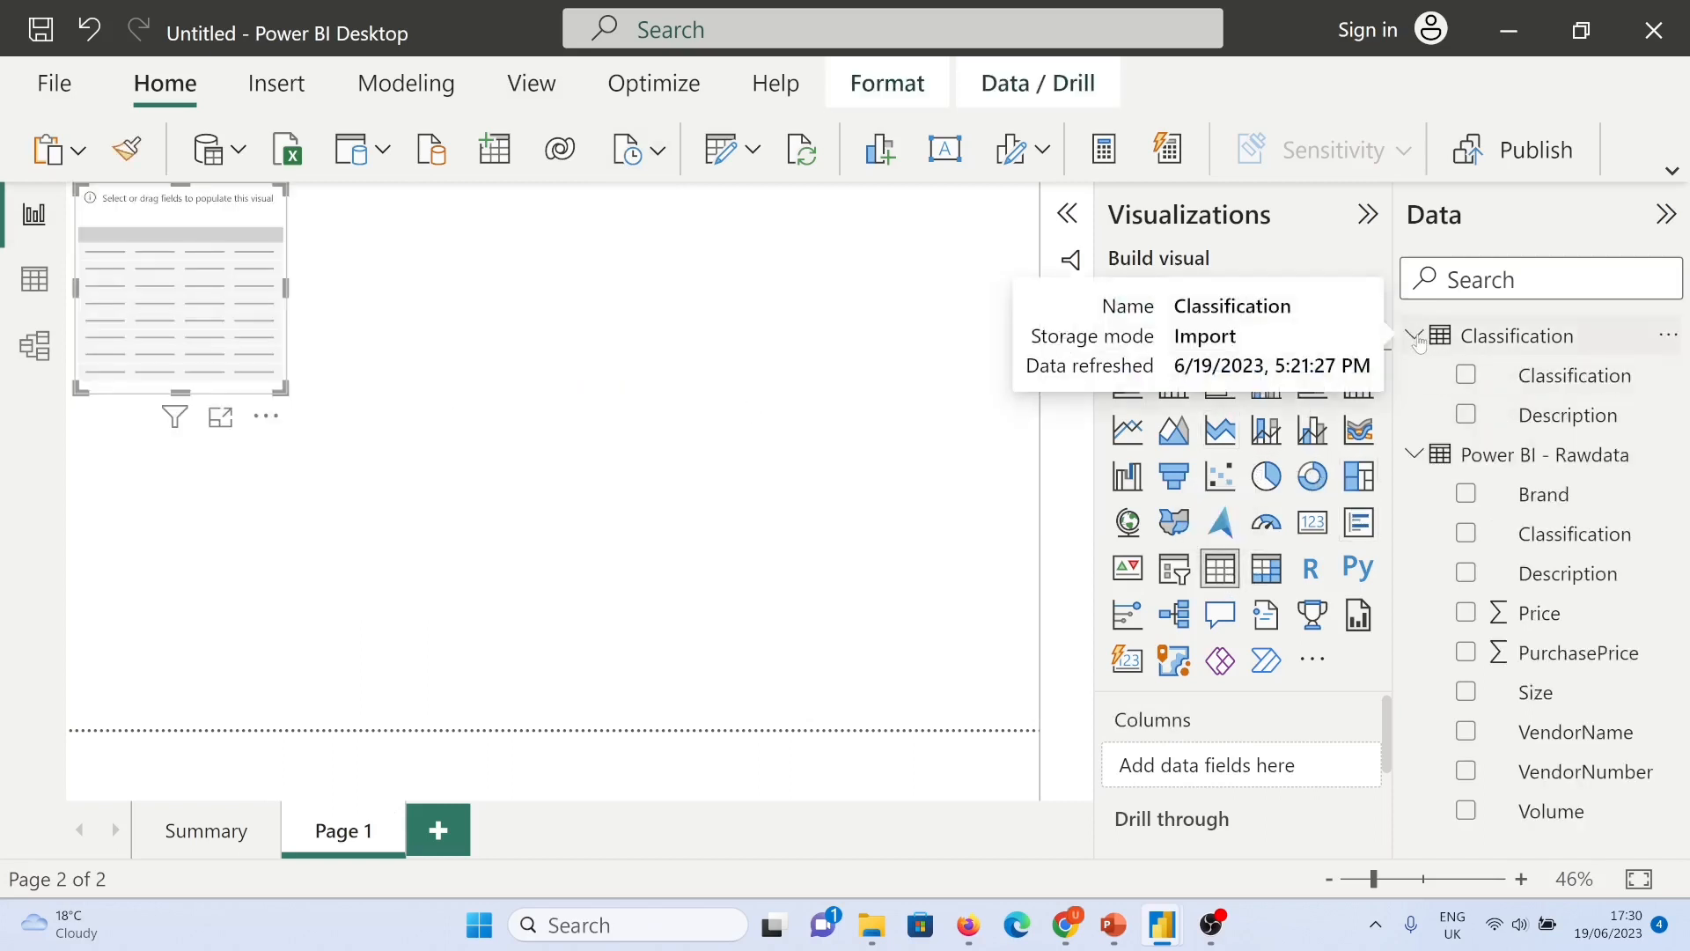
click(1467, 495)
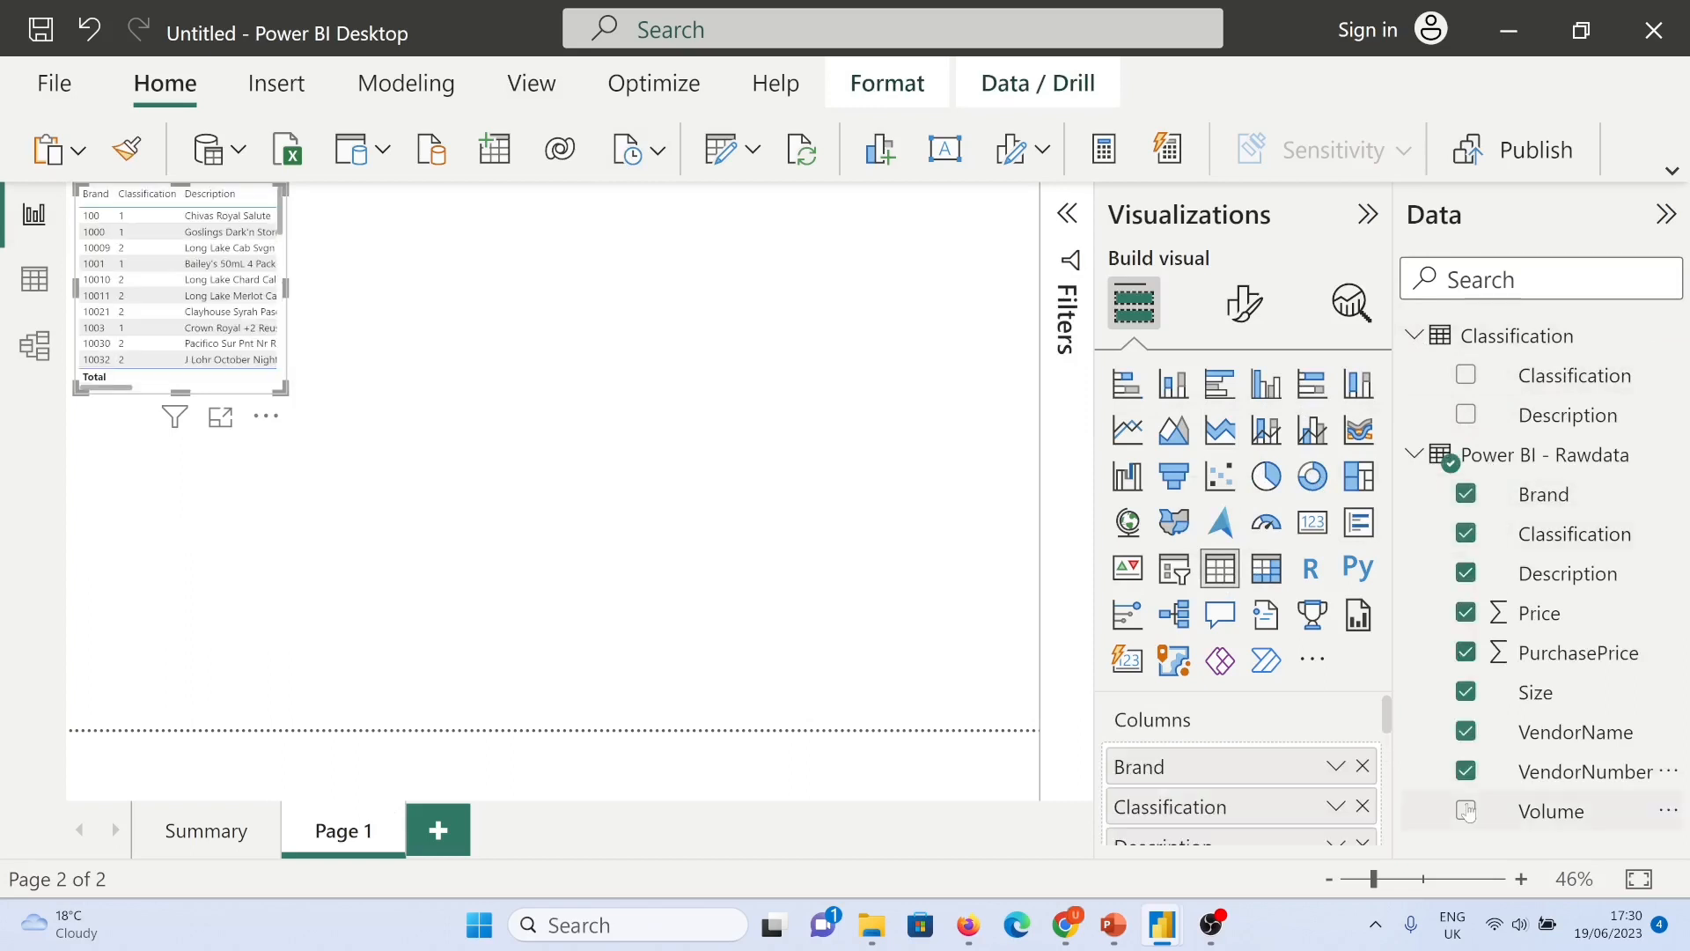
click(1465, 810)
click(1466, 415)
drag(287, 291, 924, 290)
drag(493, 395, 524, 707)
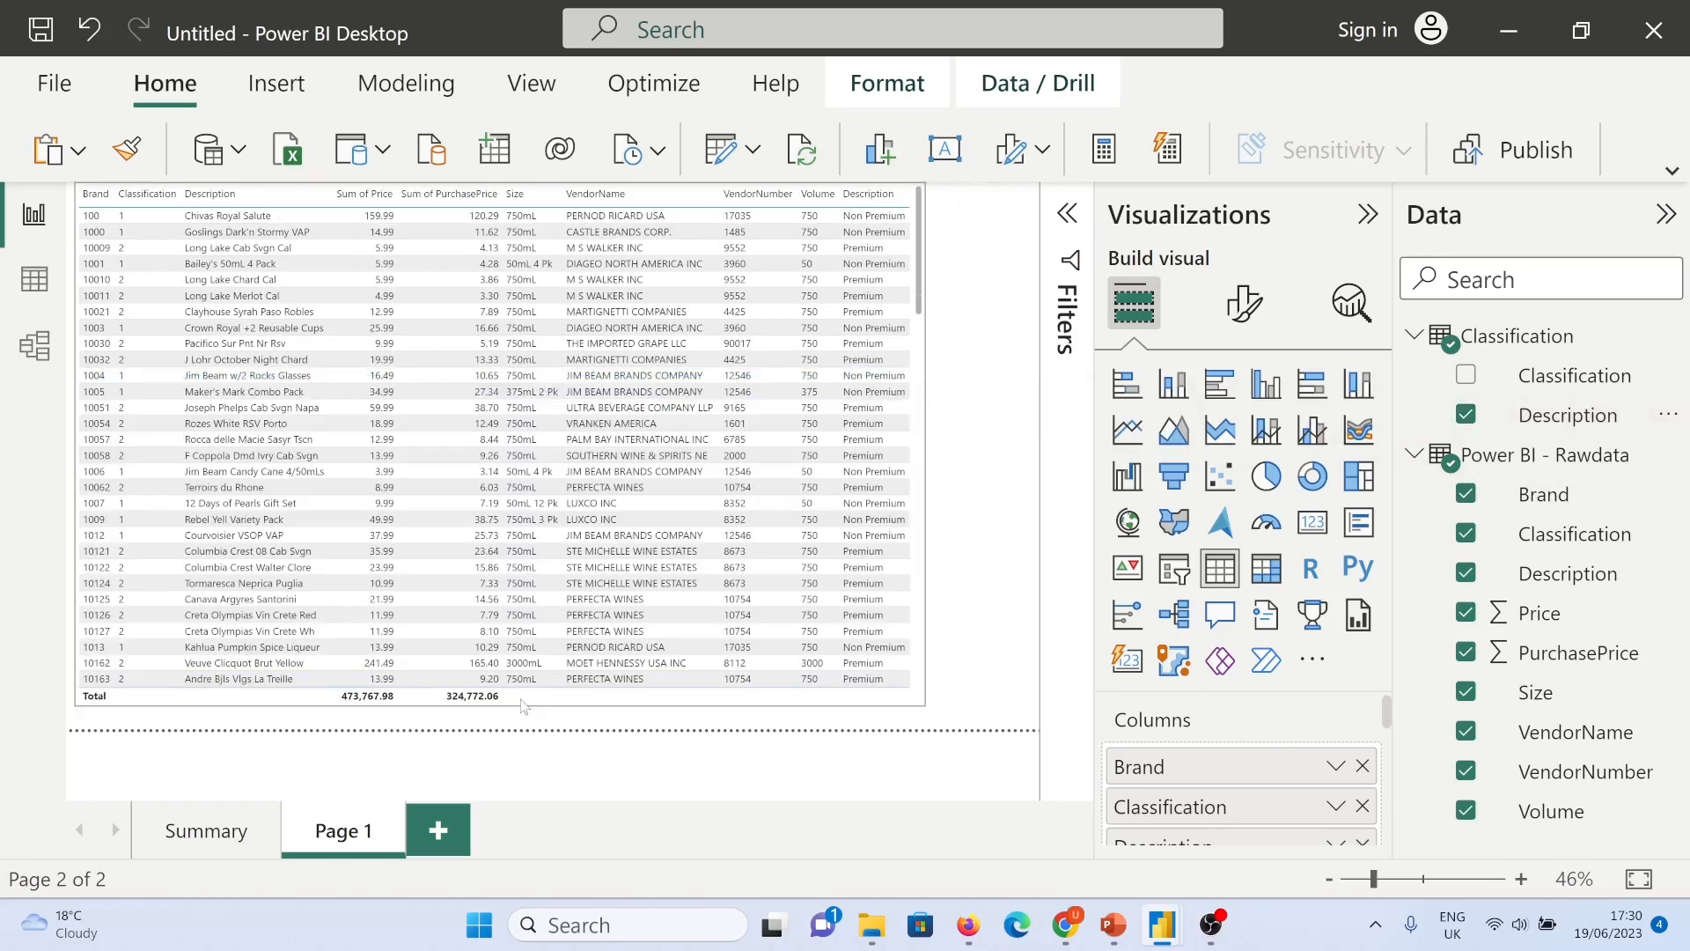
Step: Turn off the totals row values of the detail table
click(1244, 304)
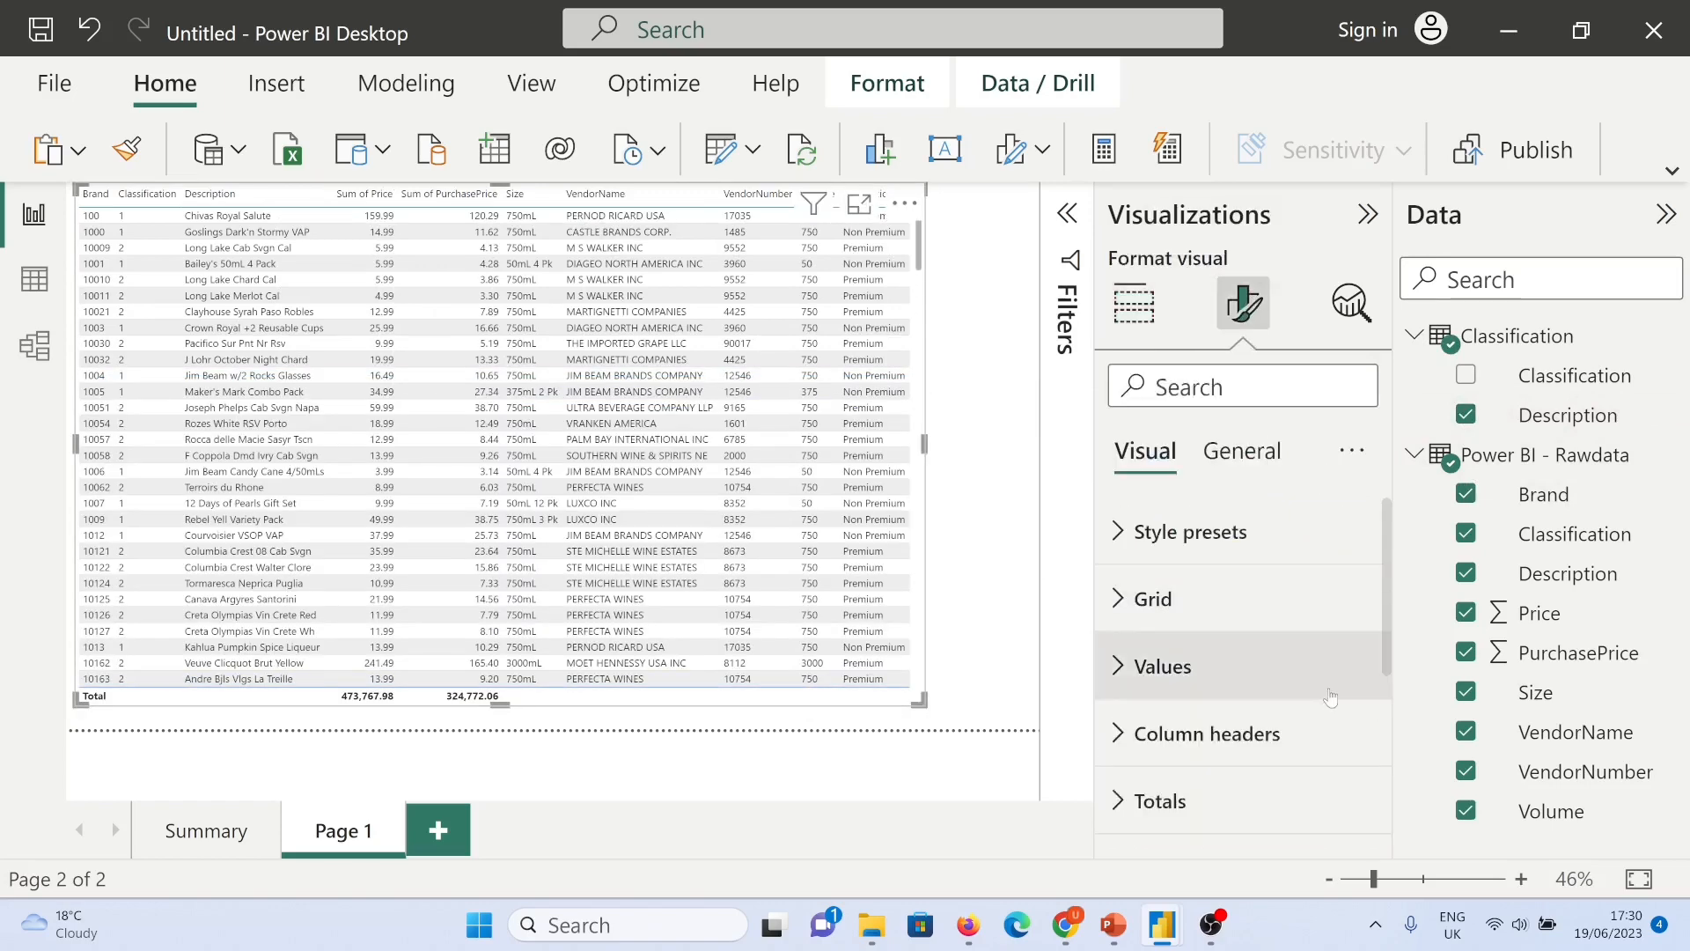
scroll(1331, 697, down, 4)
scroll(1329, 694, up, 1)
click(1316, 608)
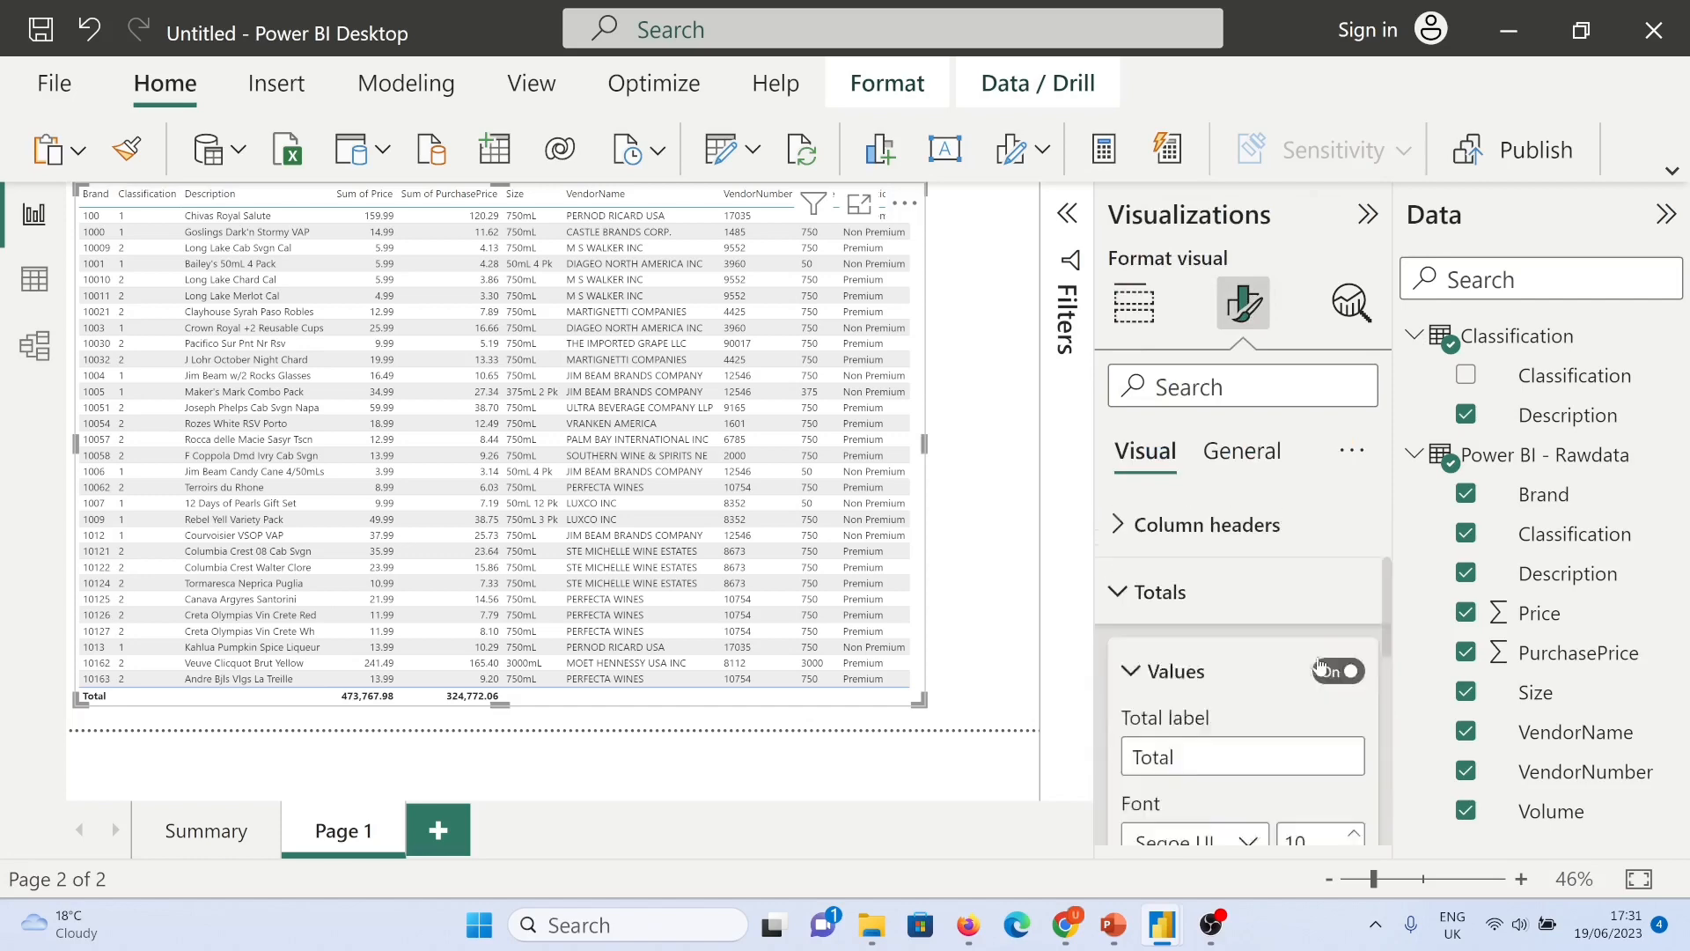
scroll(1320, 666, down, 1)
click(1338, 556)
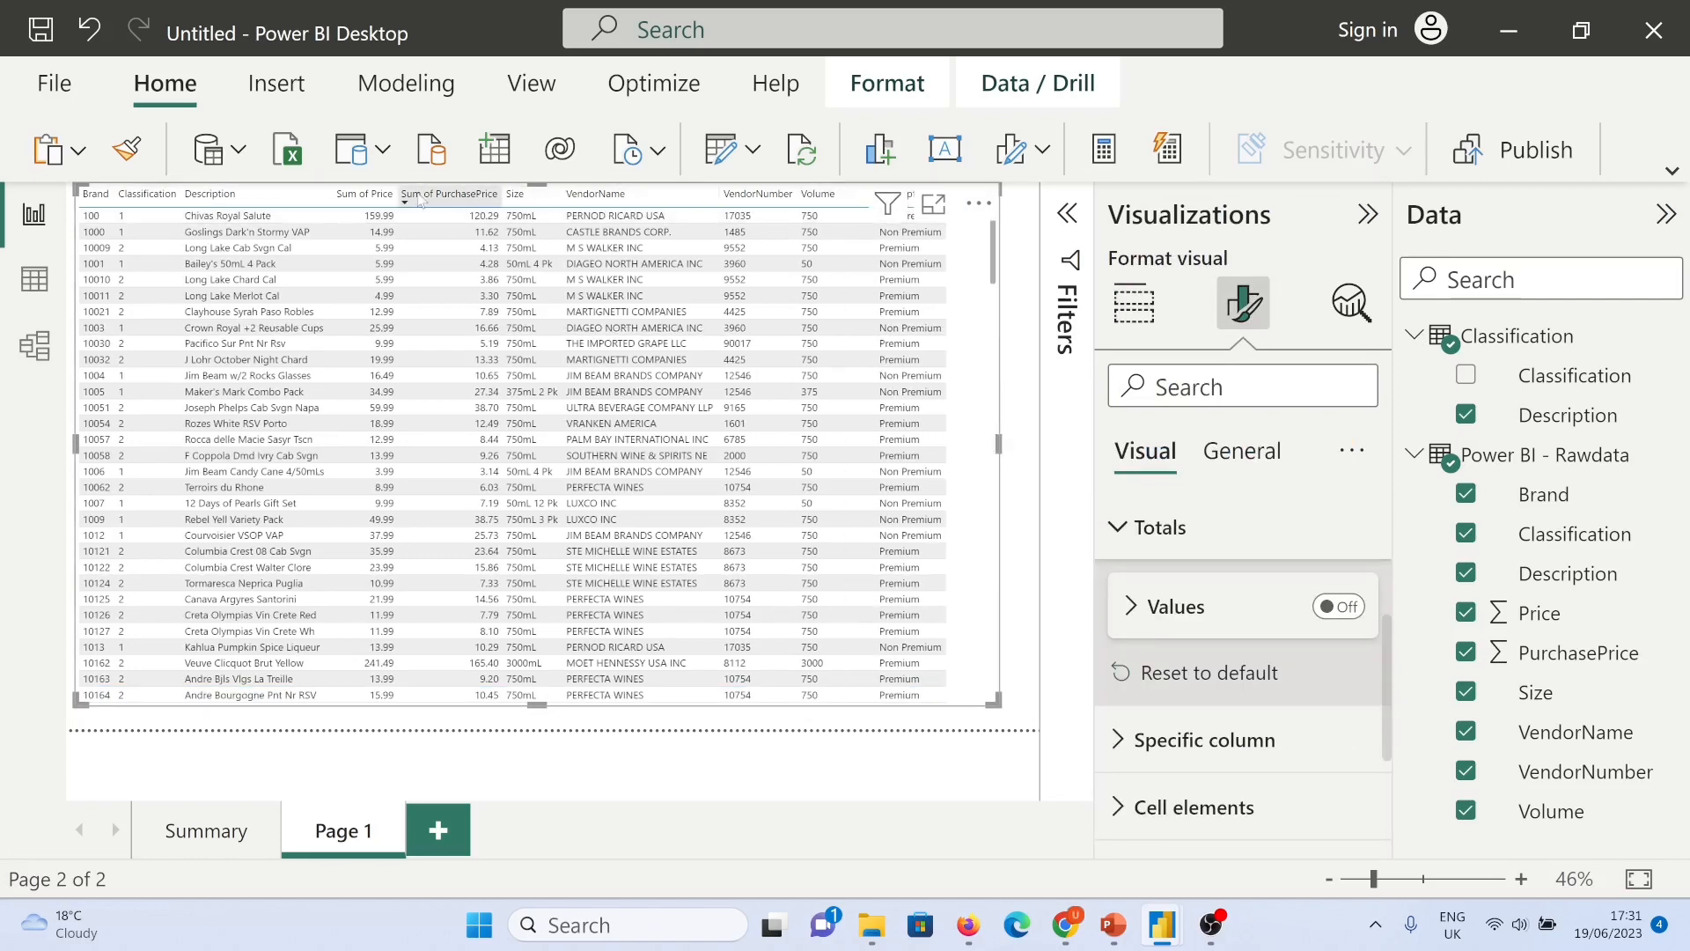
Step: Collapse the side panes and lower the detail table's upper edge to leave free space above it on the page
click(1368, 214)
click(1667, 214)
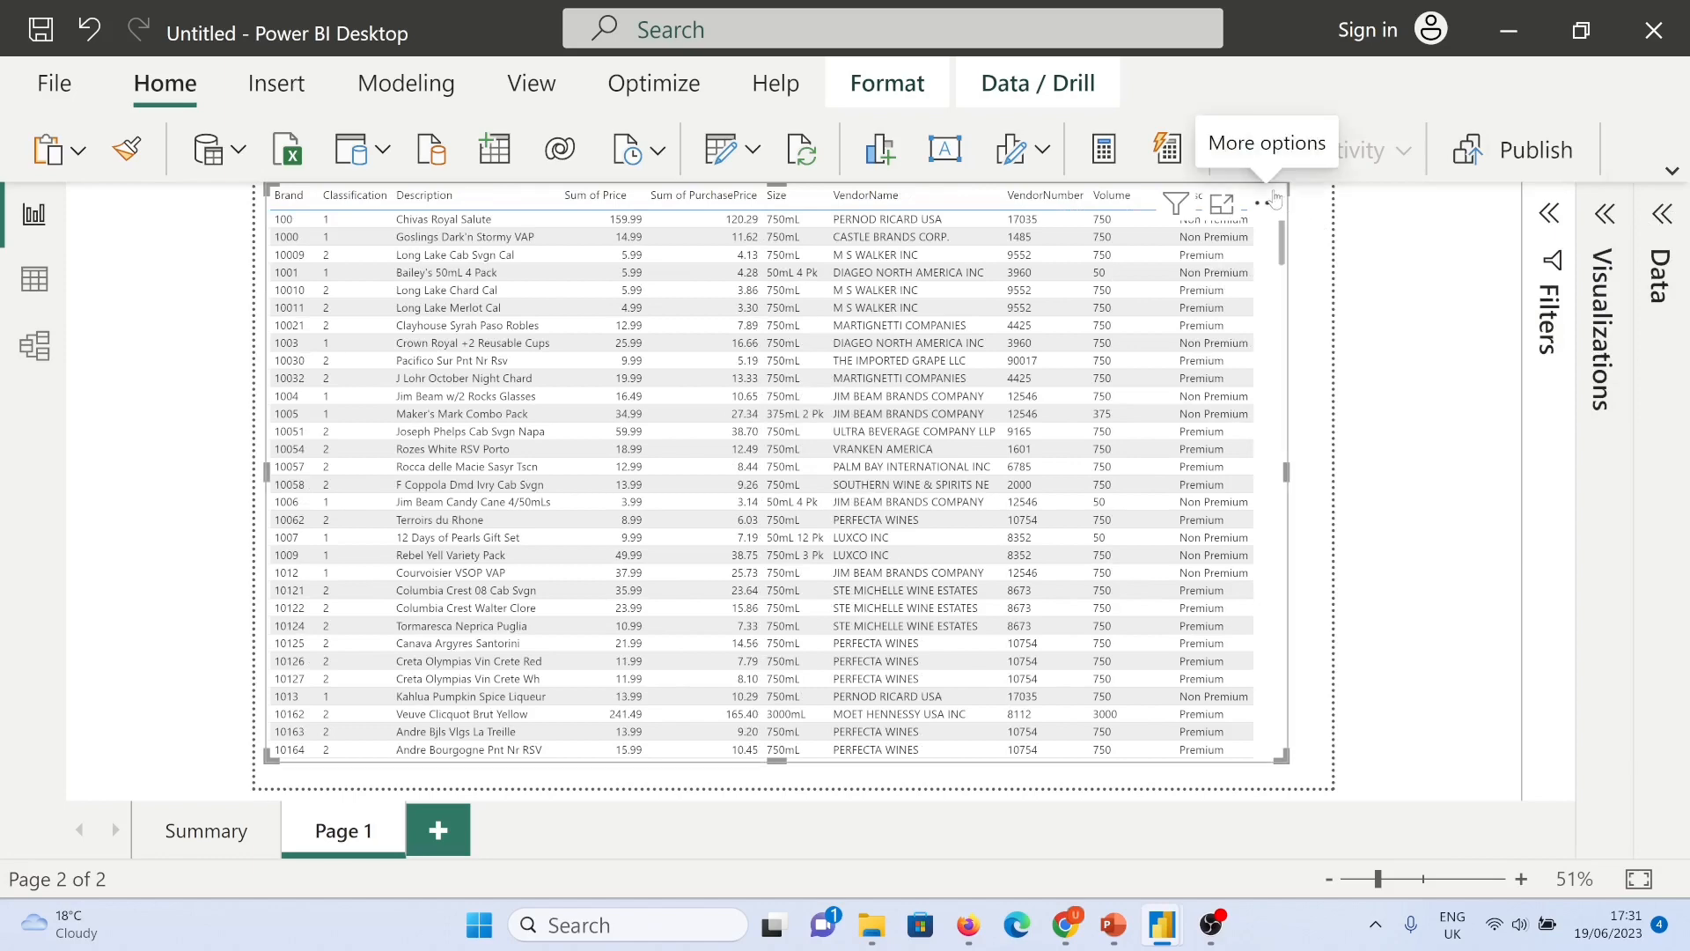
drag(776, 184, 776, 255)
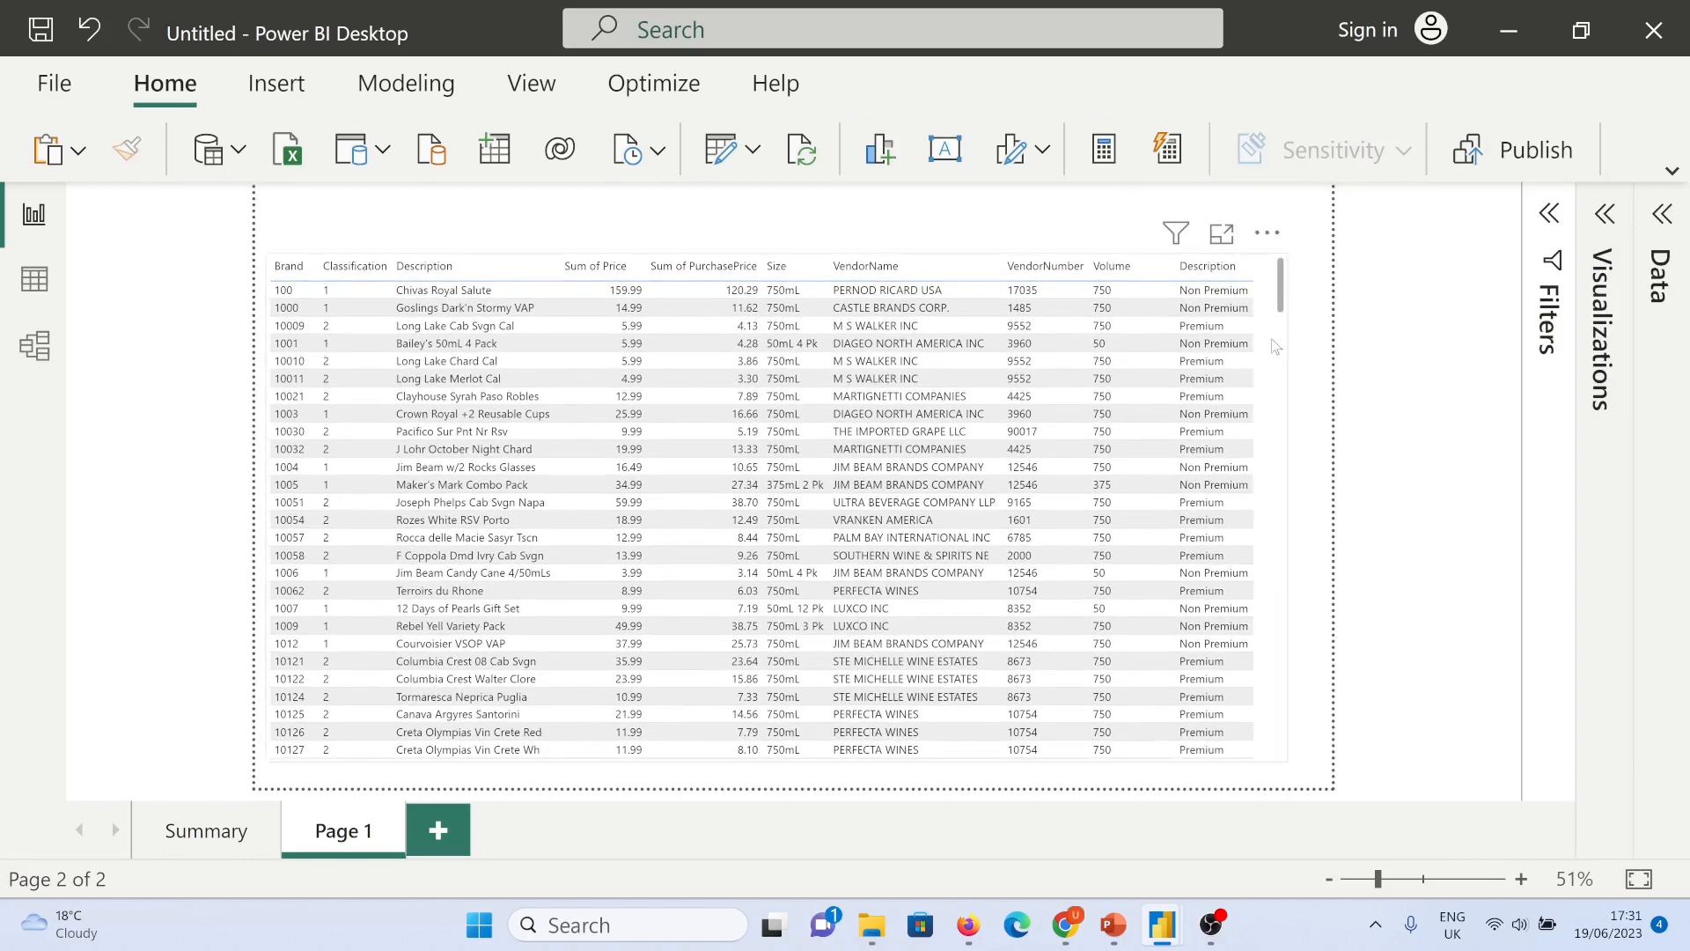
Step: Try the Bold header flashy rows style preset on the detail table, and settle on Minimal
click(1606, 217)
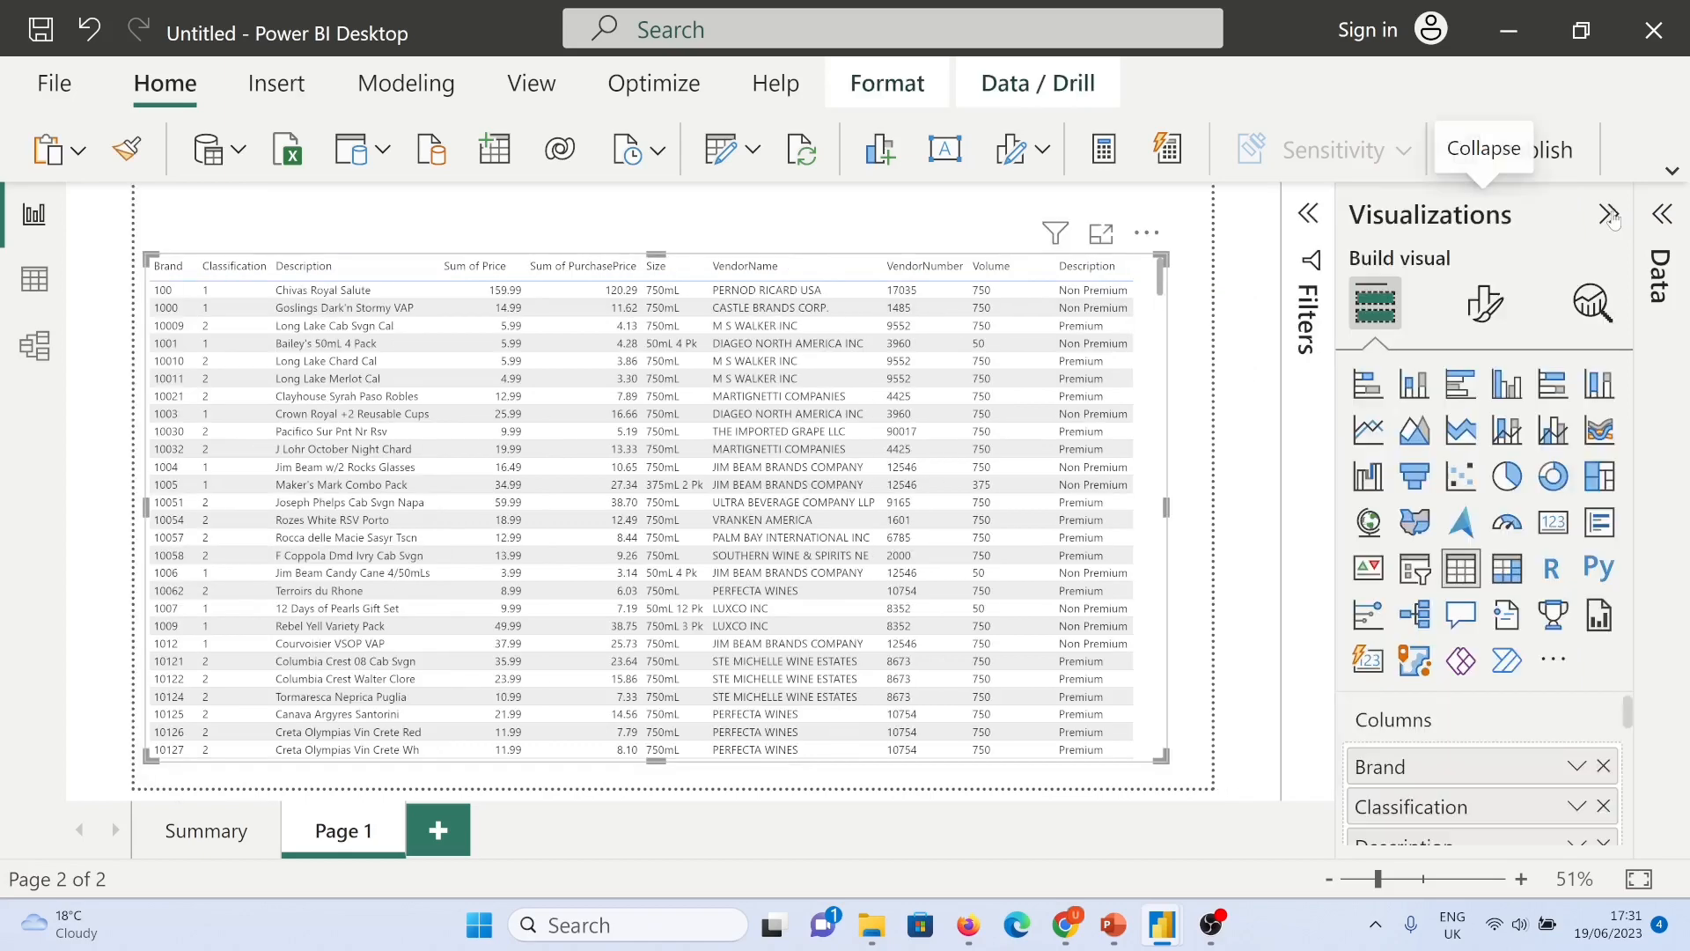
click(1494, 313)
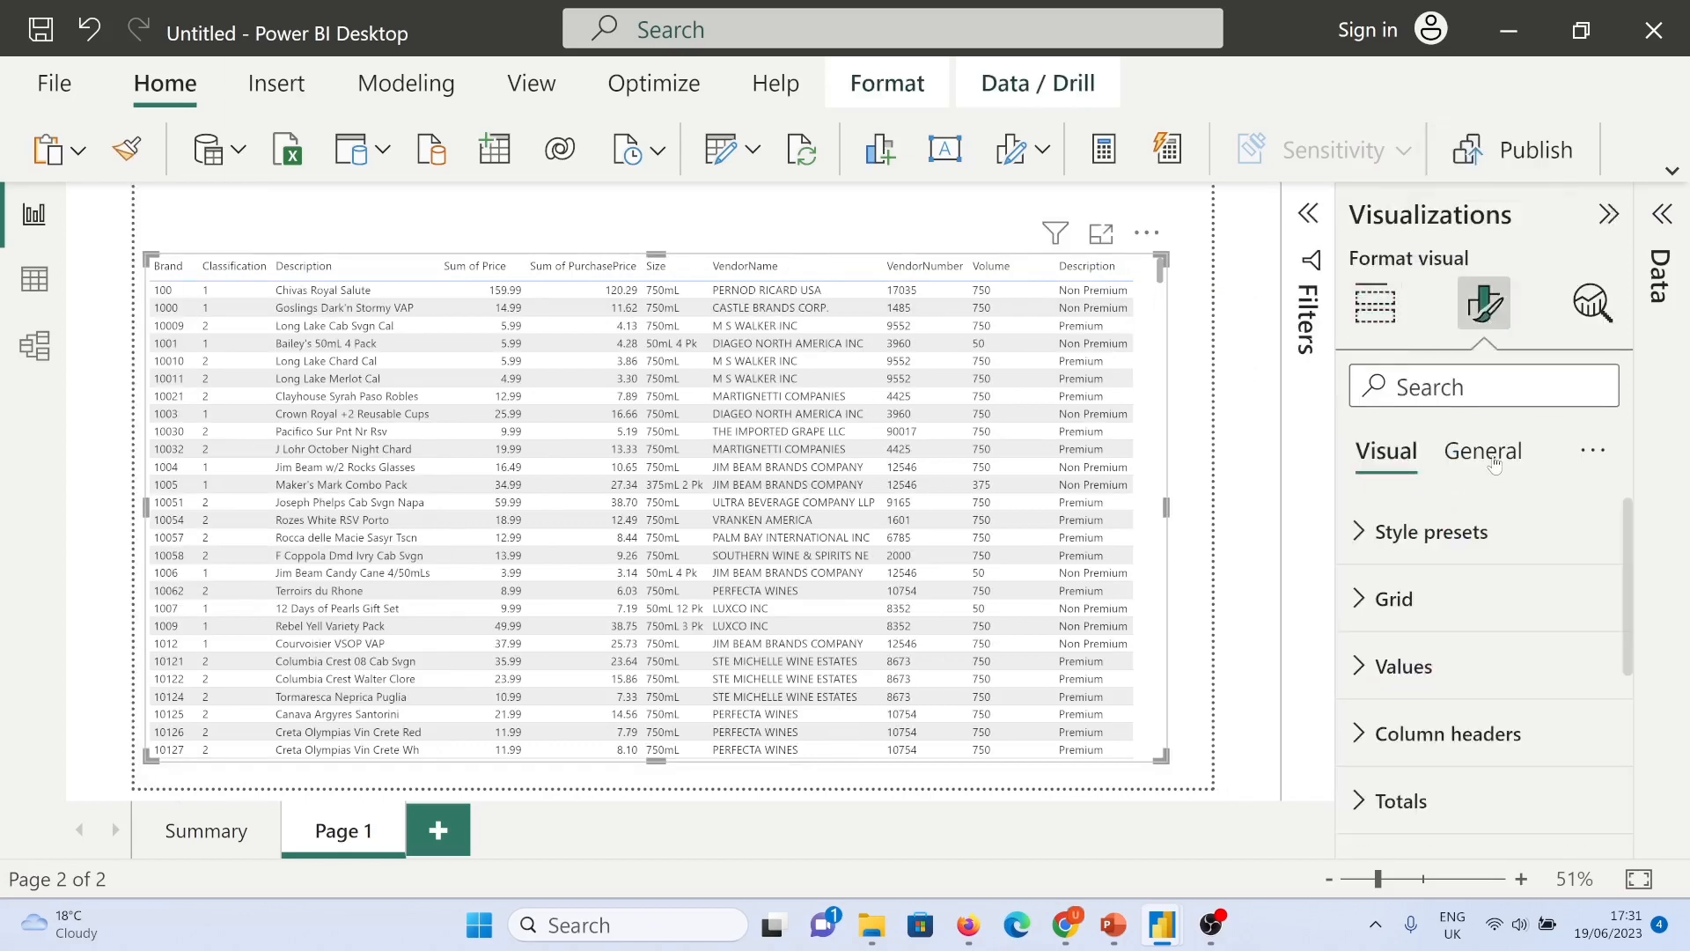
click(1417, 531)
click(1479, 611)
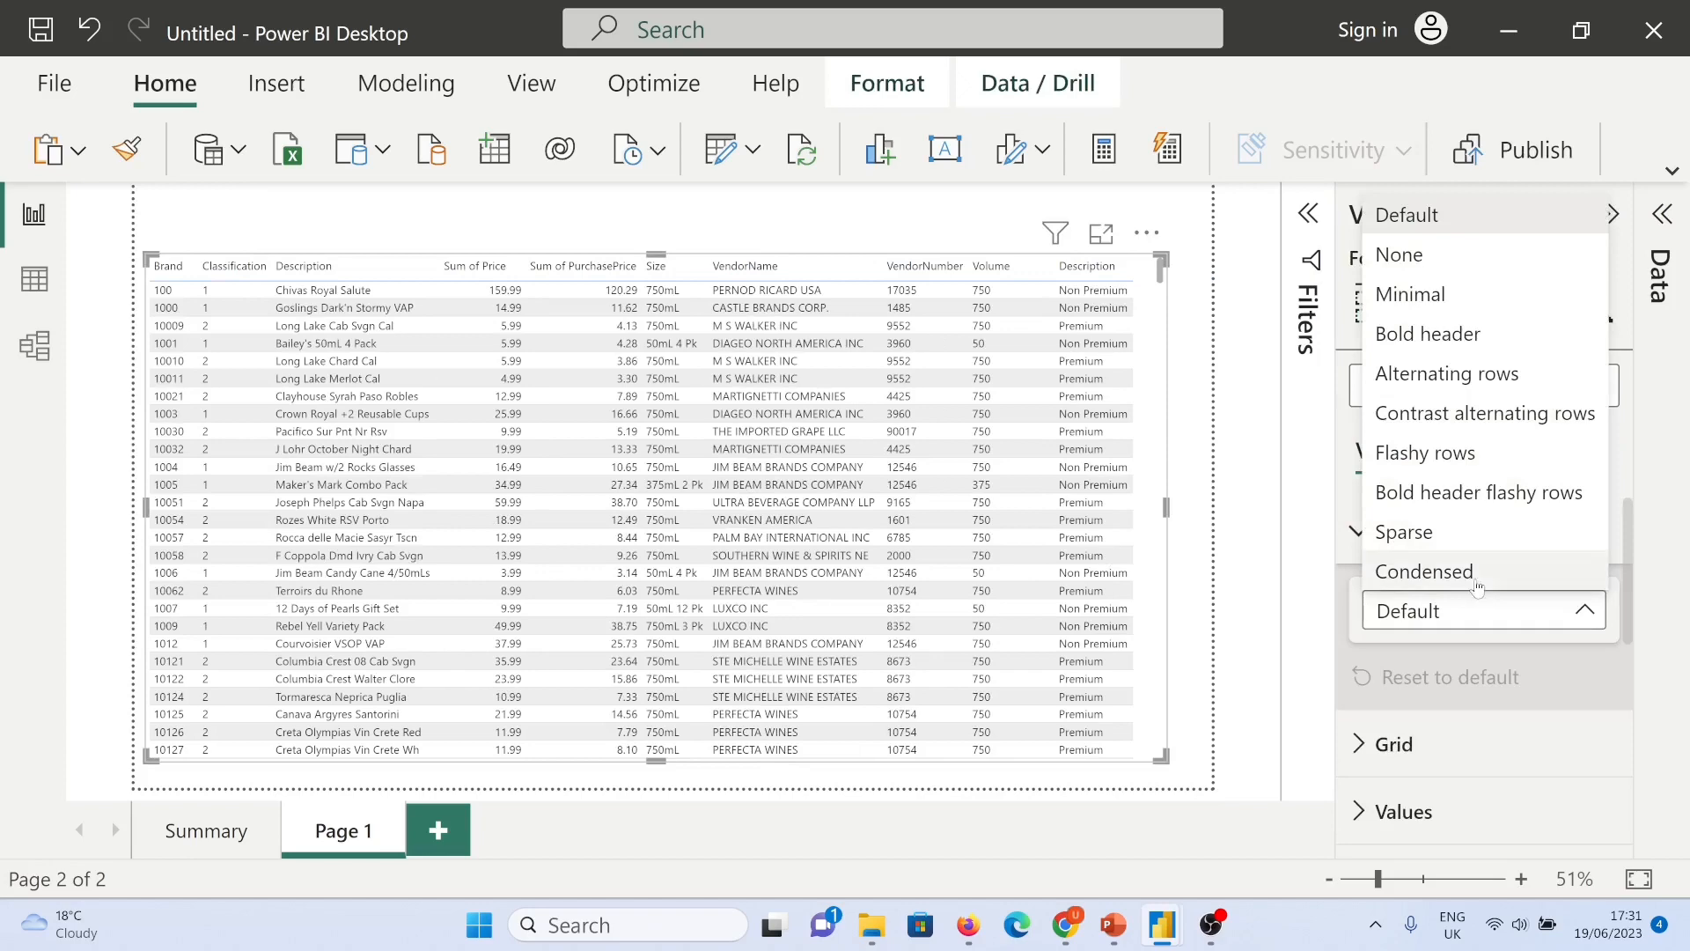
click(1427, 294)
click(1488, 611)
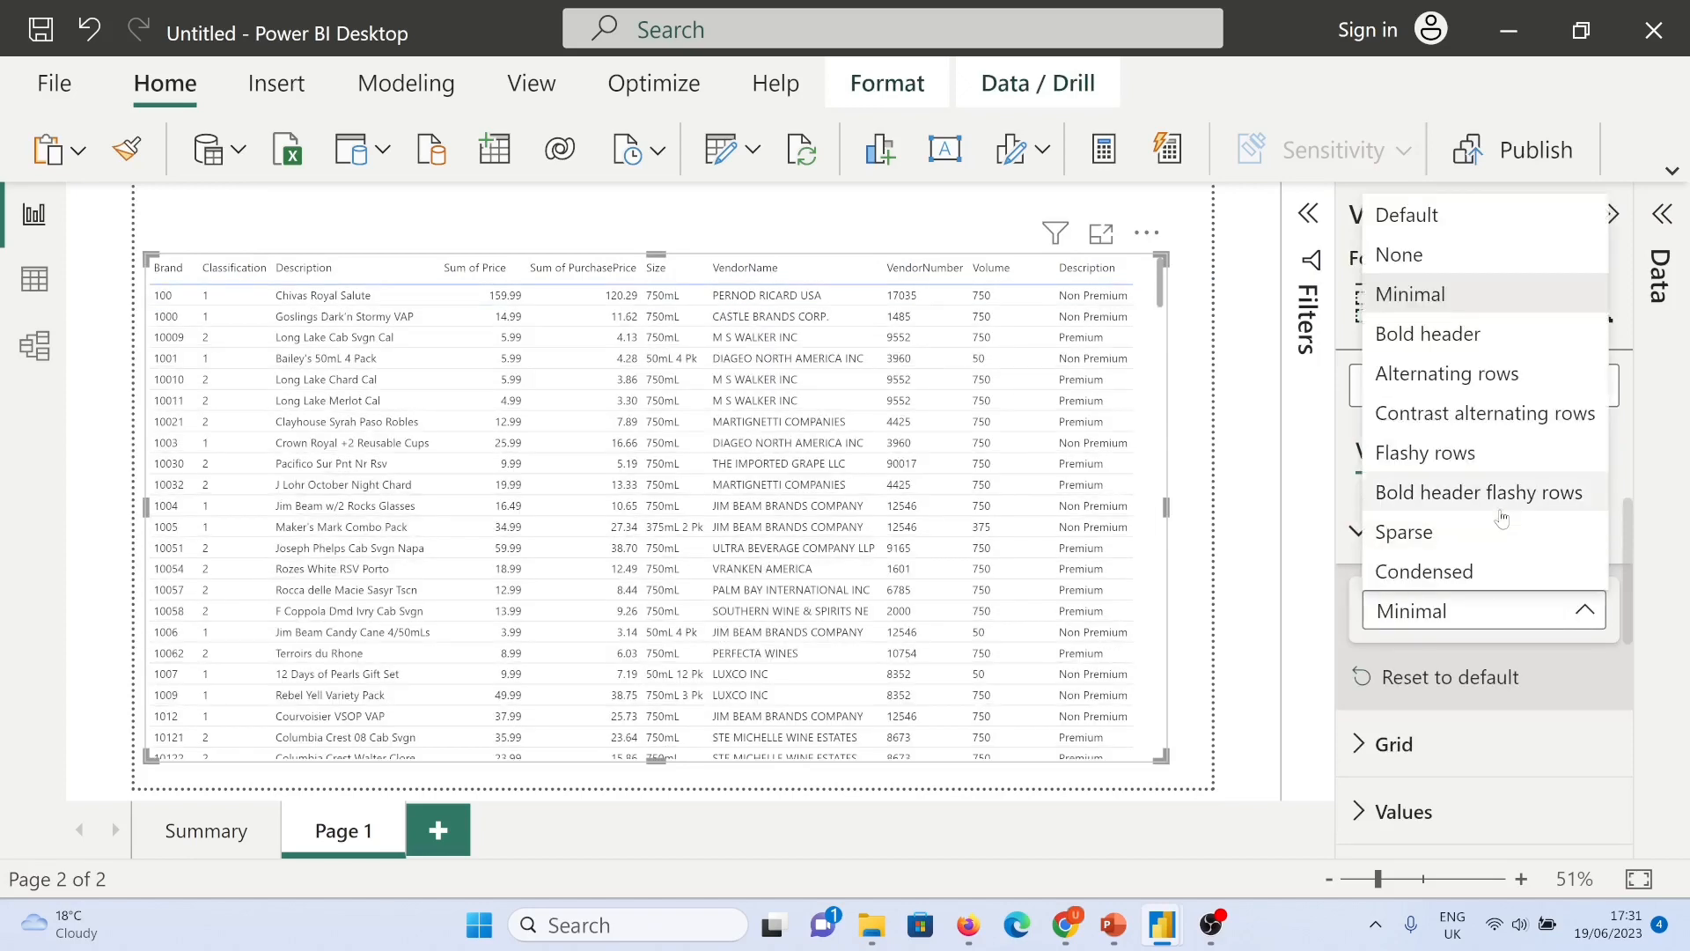
click(1496, 495)
click(1516, 620)
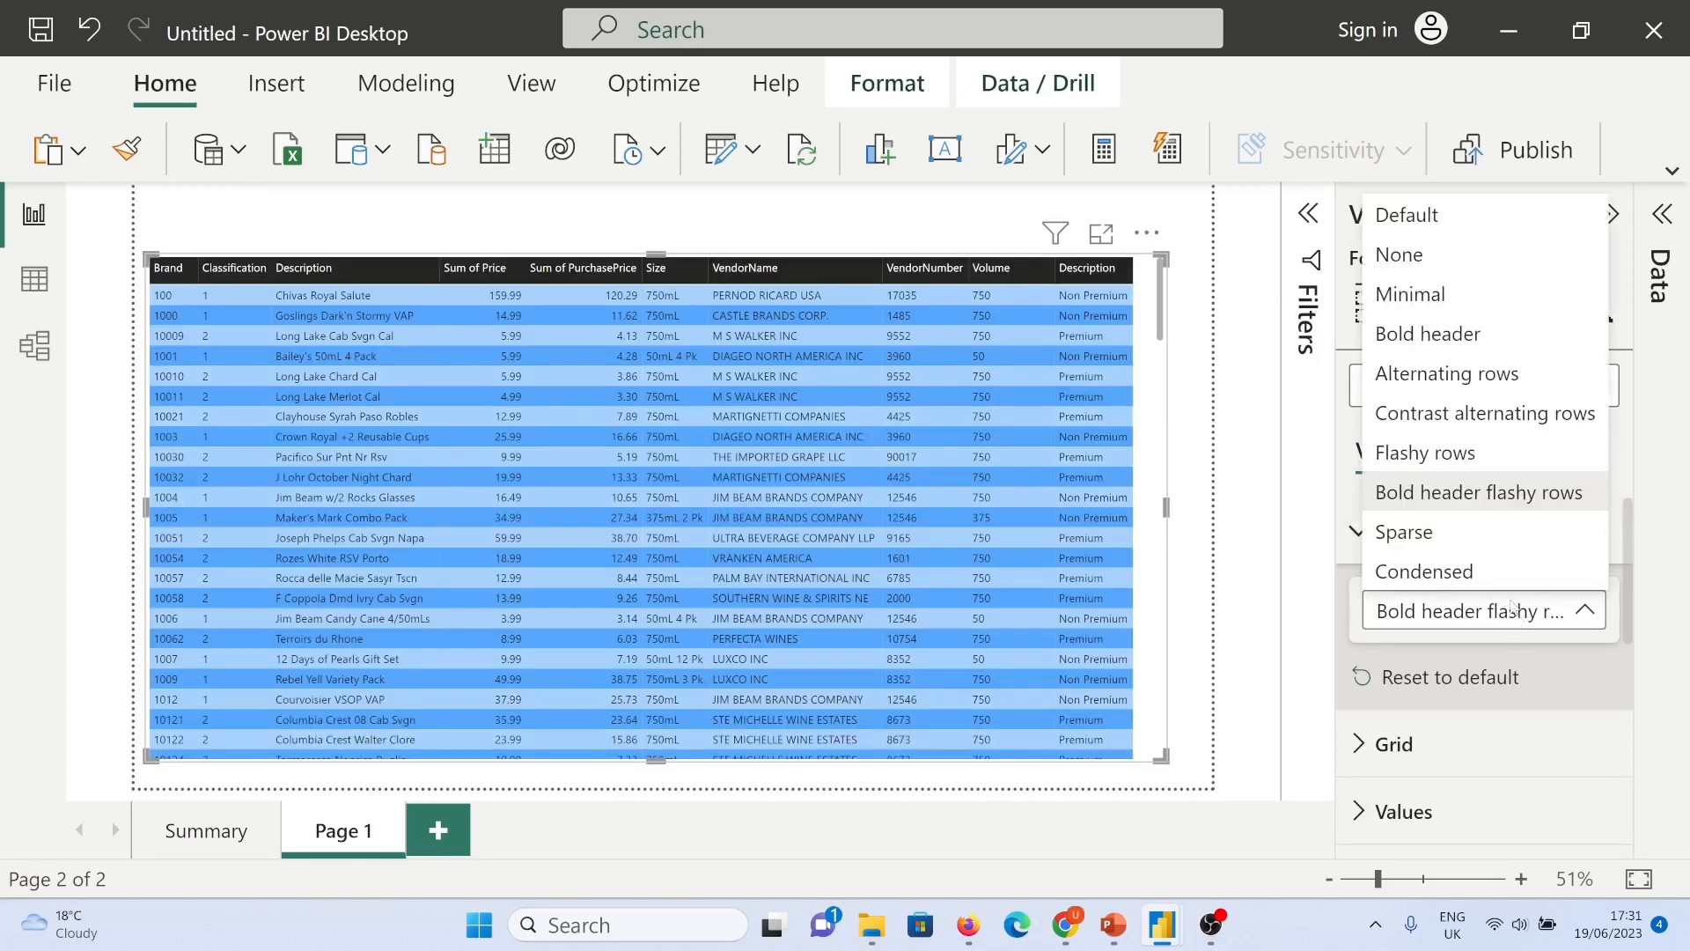
click(1462, 295)
click(1203, 455)
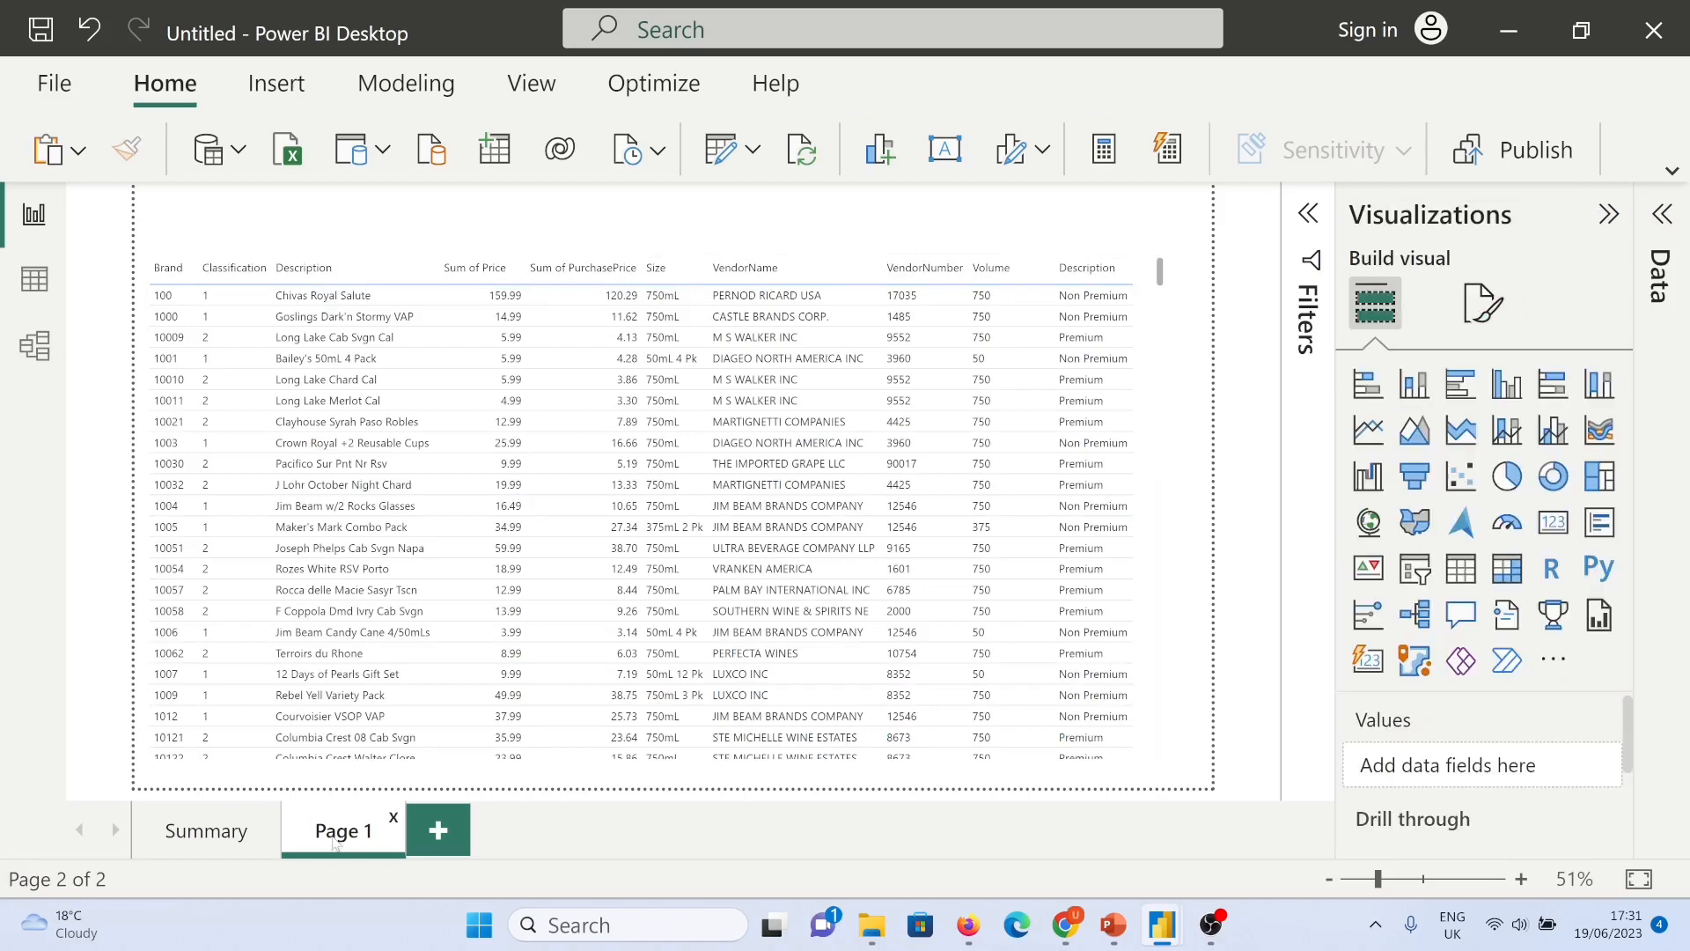
Step: Rename the second report page as Detail and return to the Summary page
double_click(348, 842)
text(Detail)
click(238, 836)
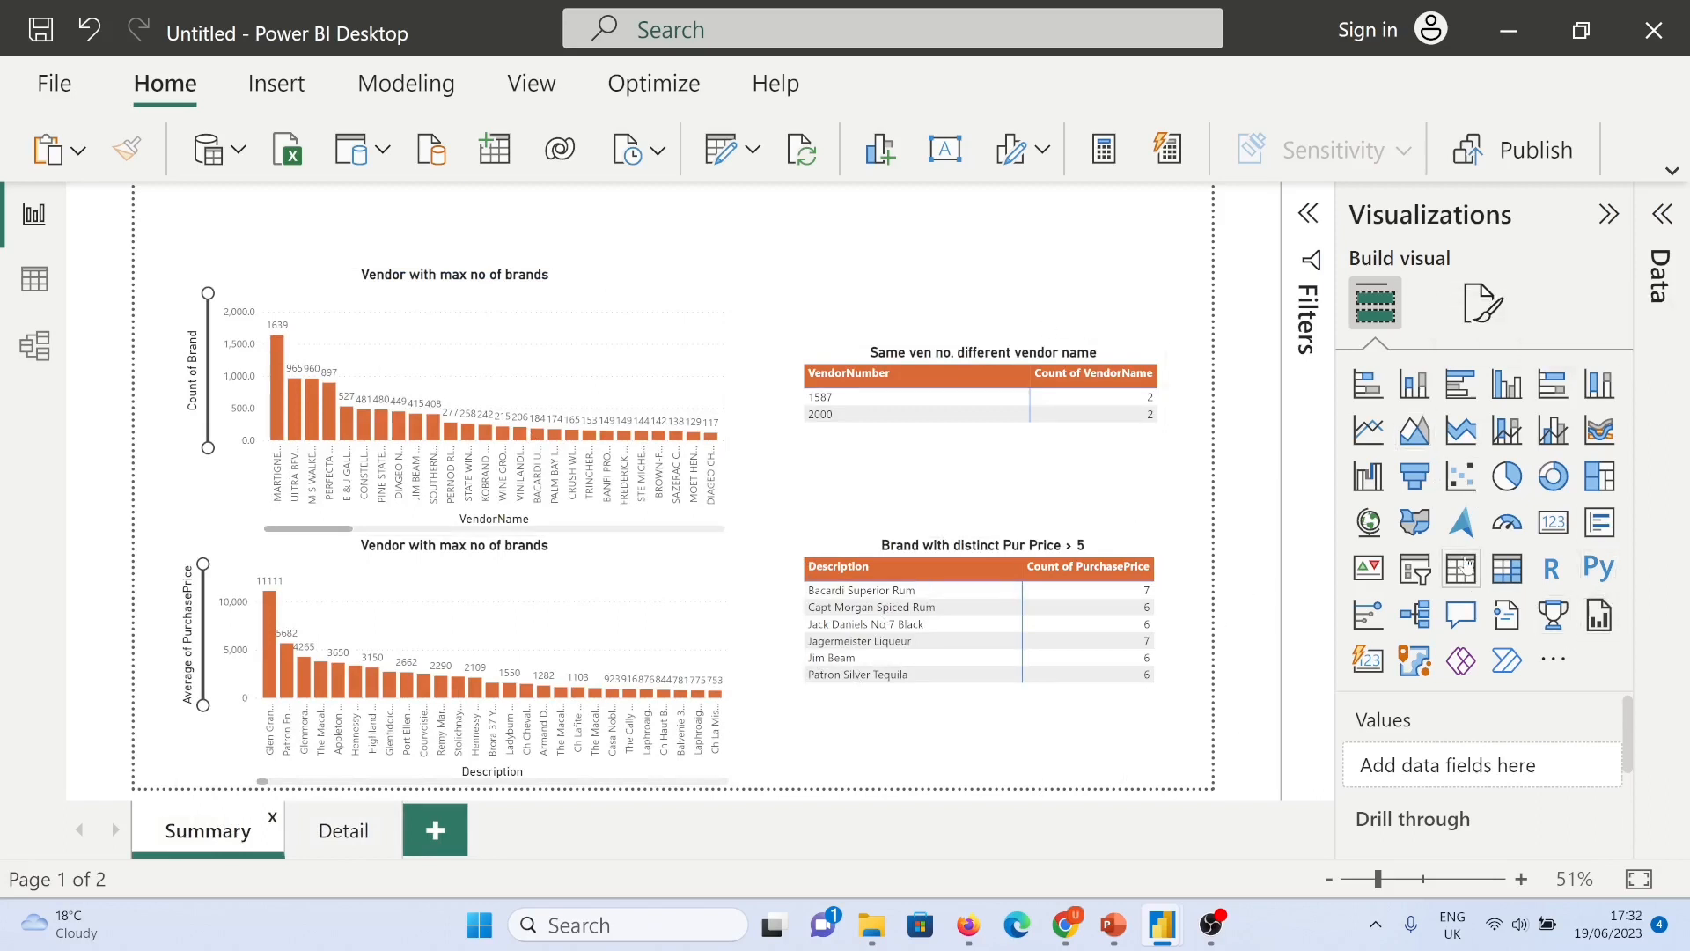
Step: Add a slicer to the Summary page using the Size field of Power BI - Rawdata
click(1419, 575)
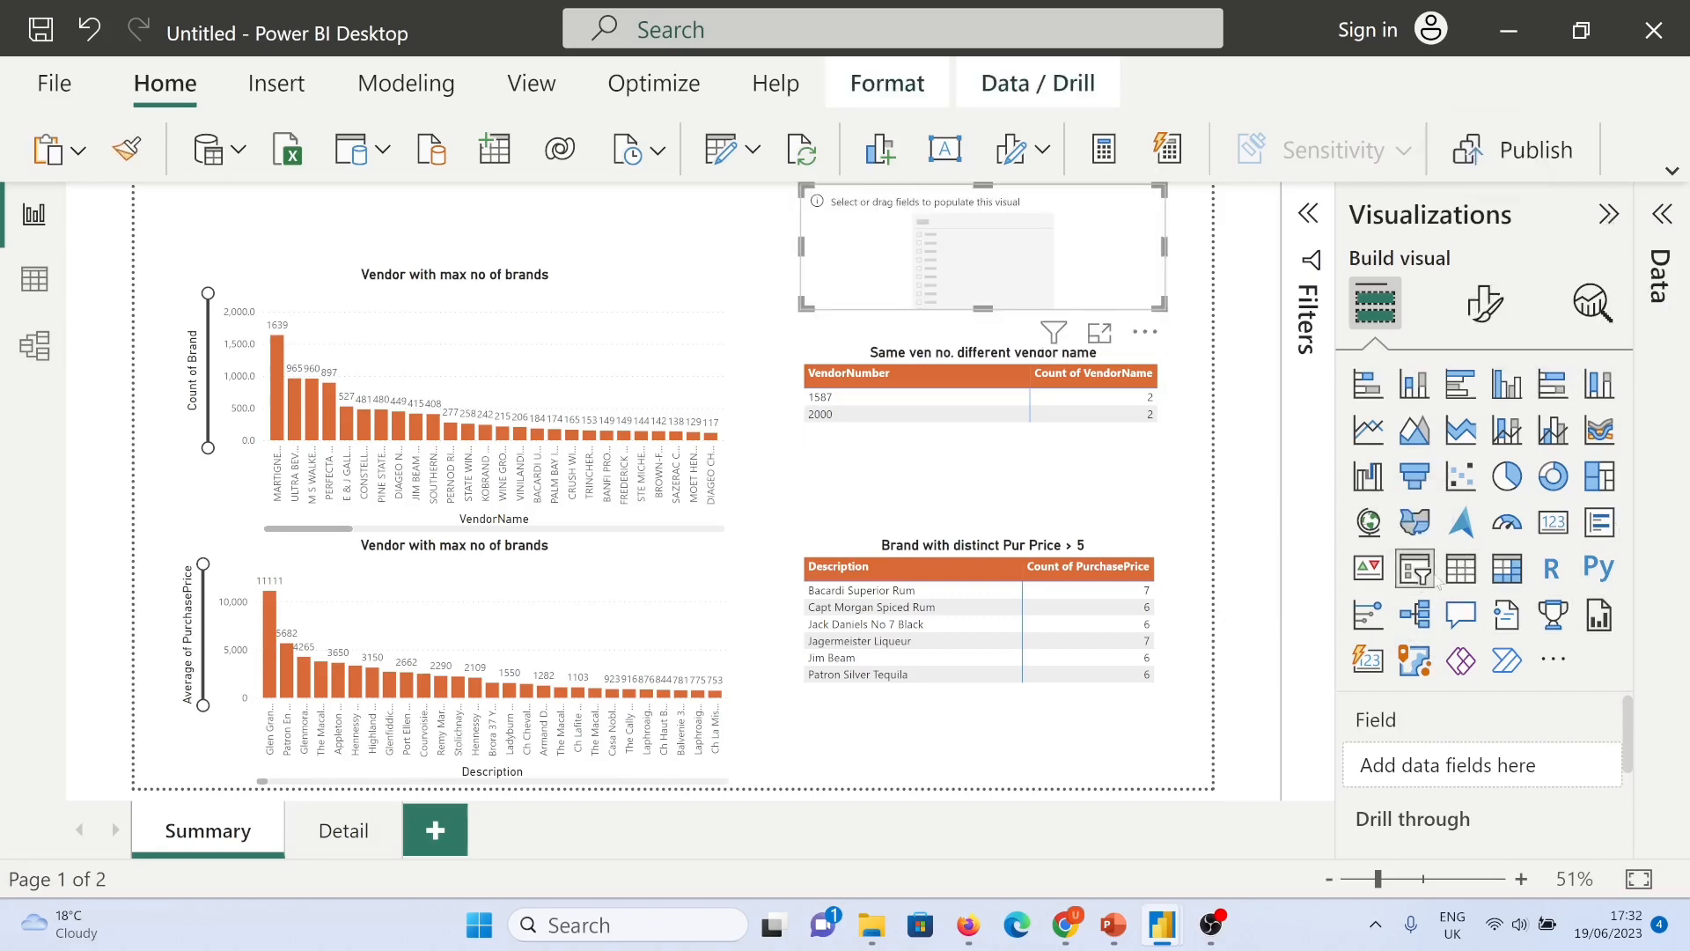
click(1604, 221)
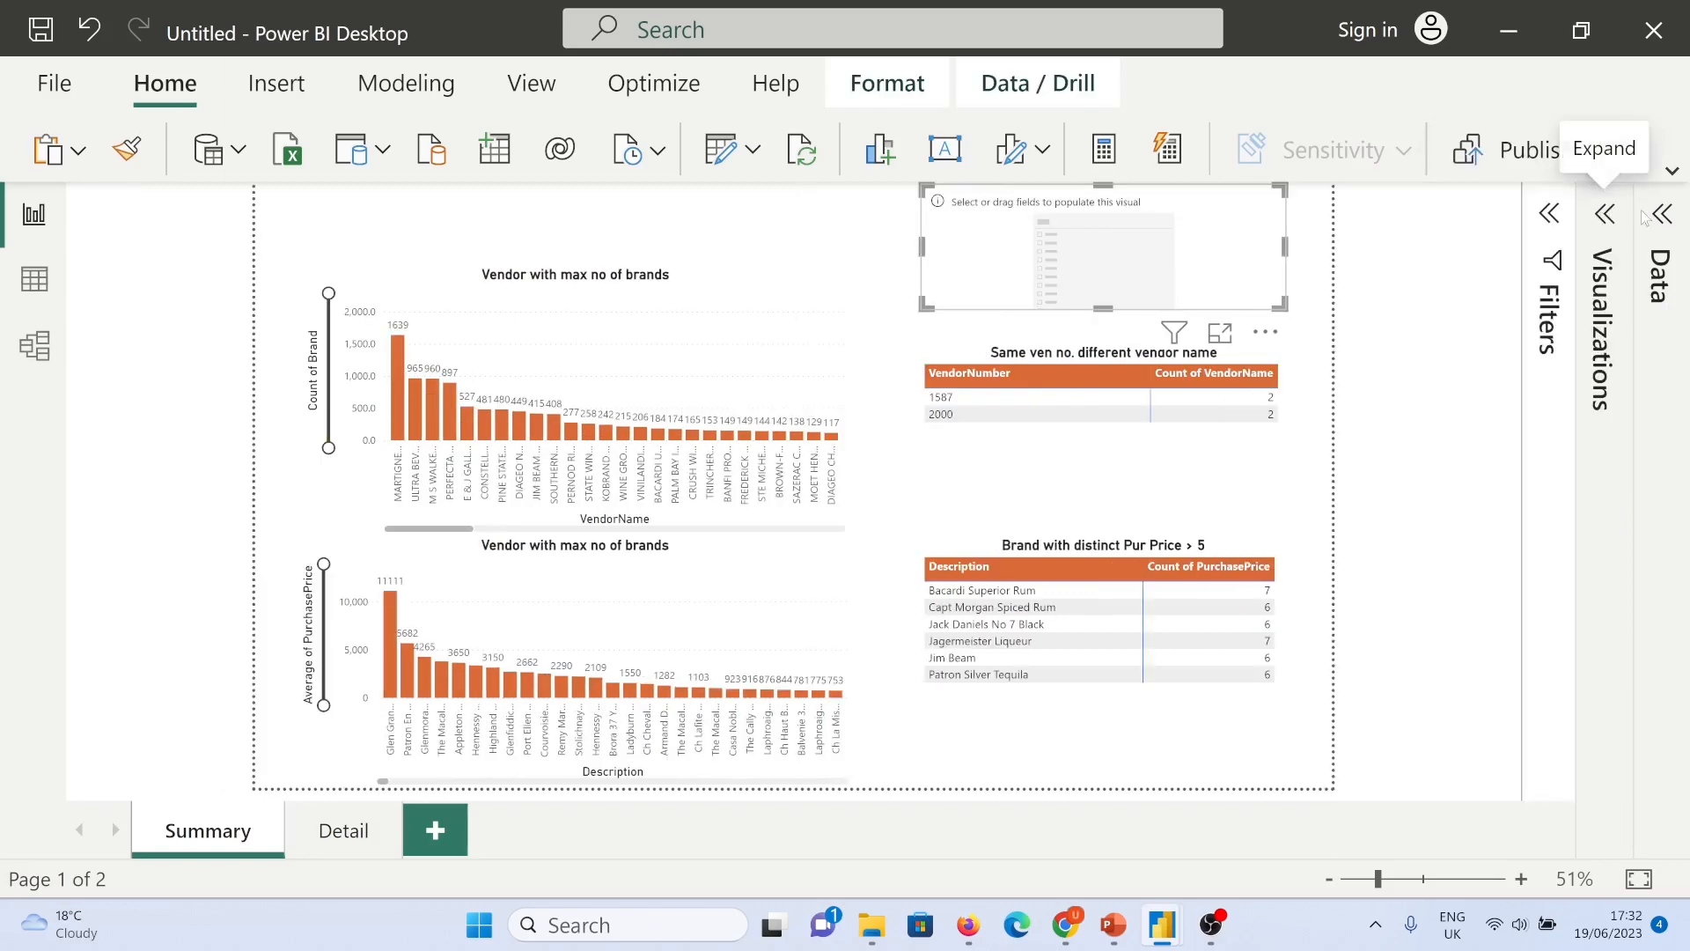
click(1655, 219)
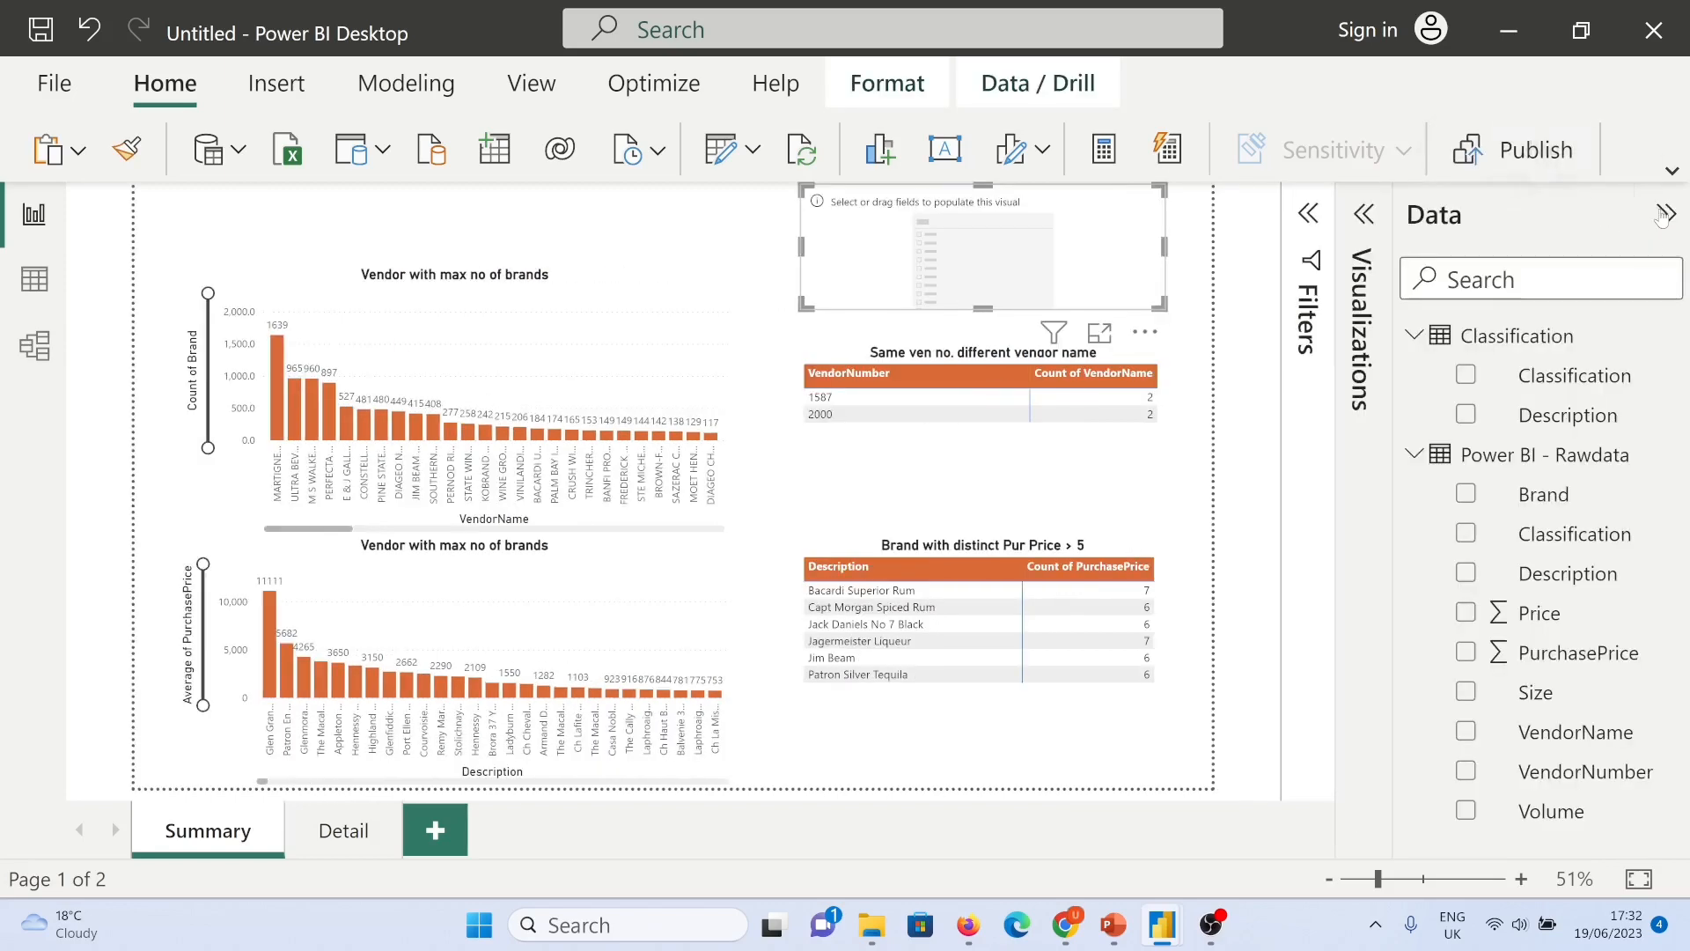
click(1466, 693)
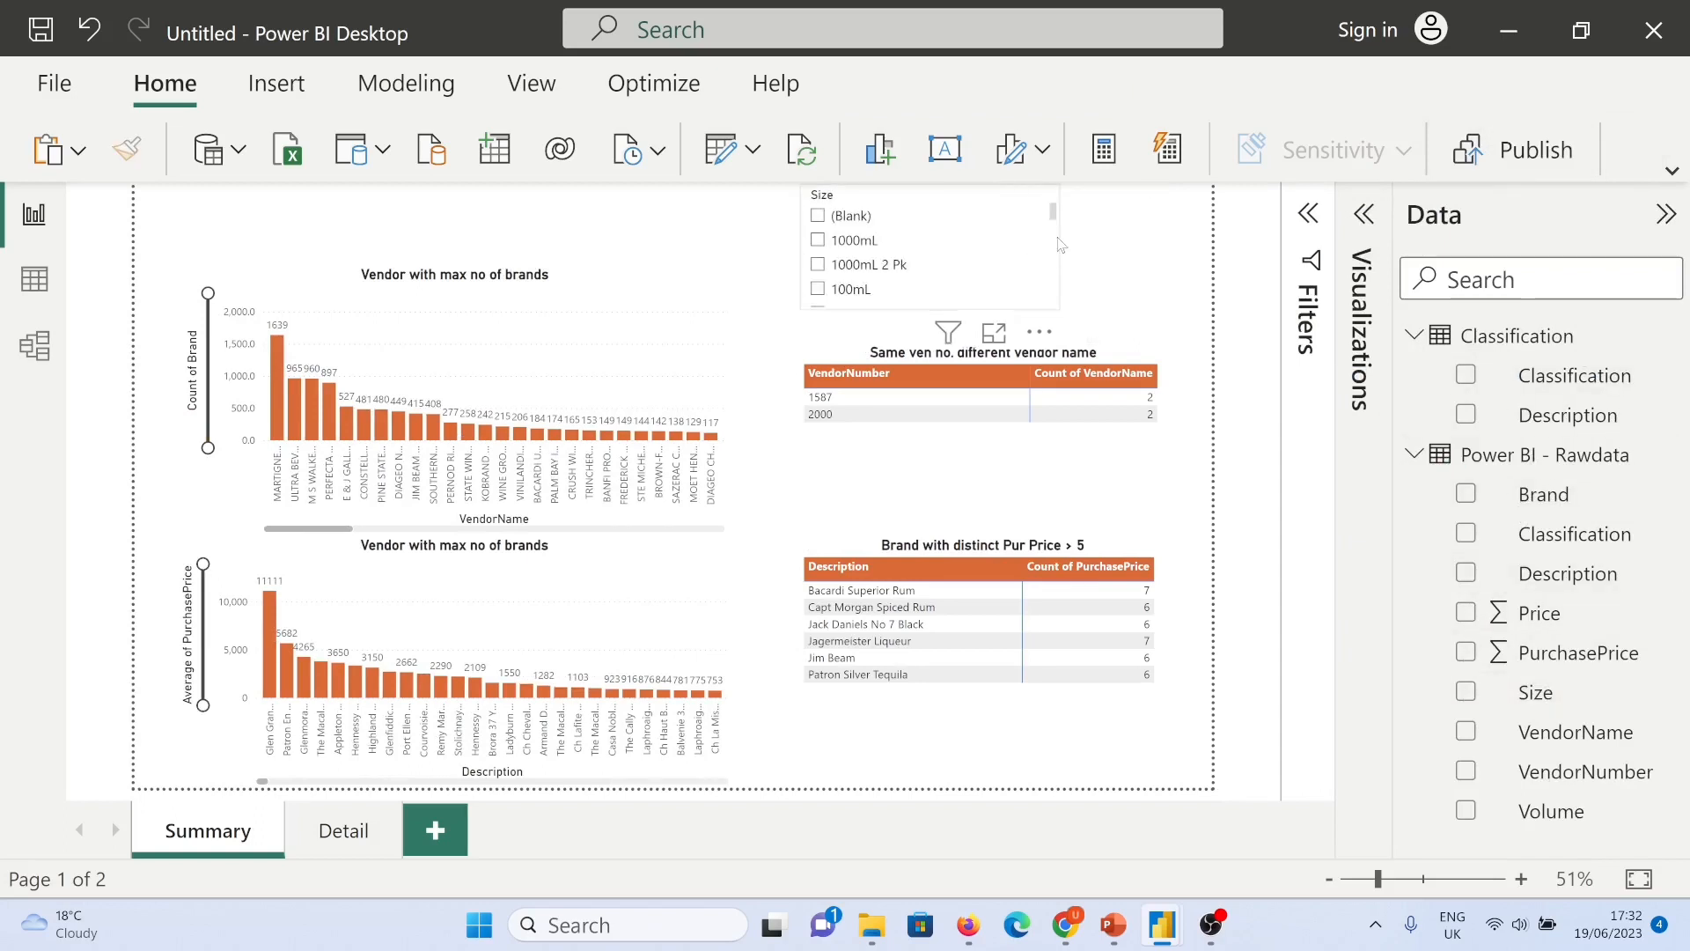
Step: Set the Size slicer's style to Dropdown and shrink it at the upper right of the report page
click(1381, 224)
click(1243, 303)
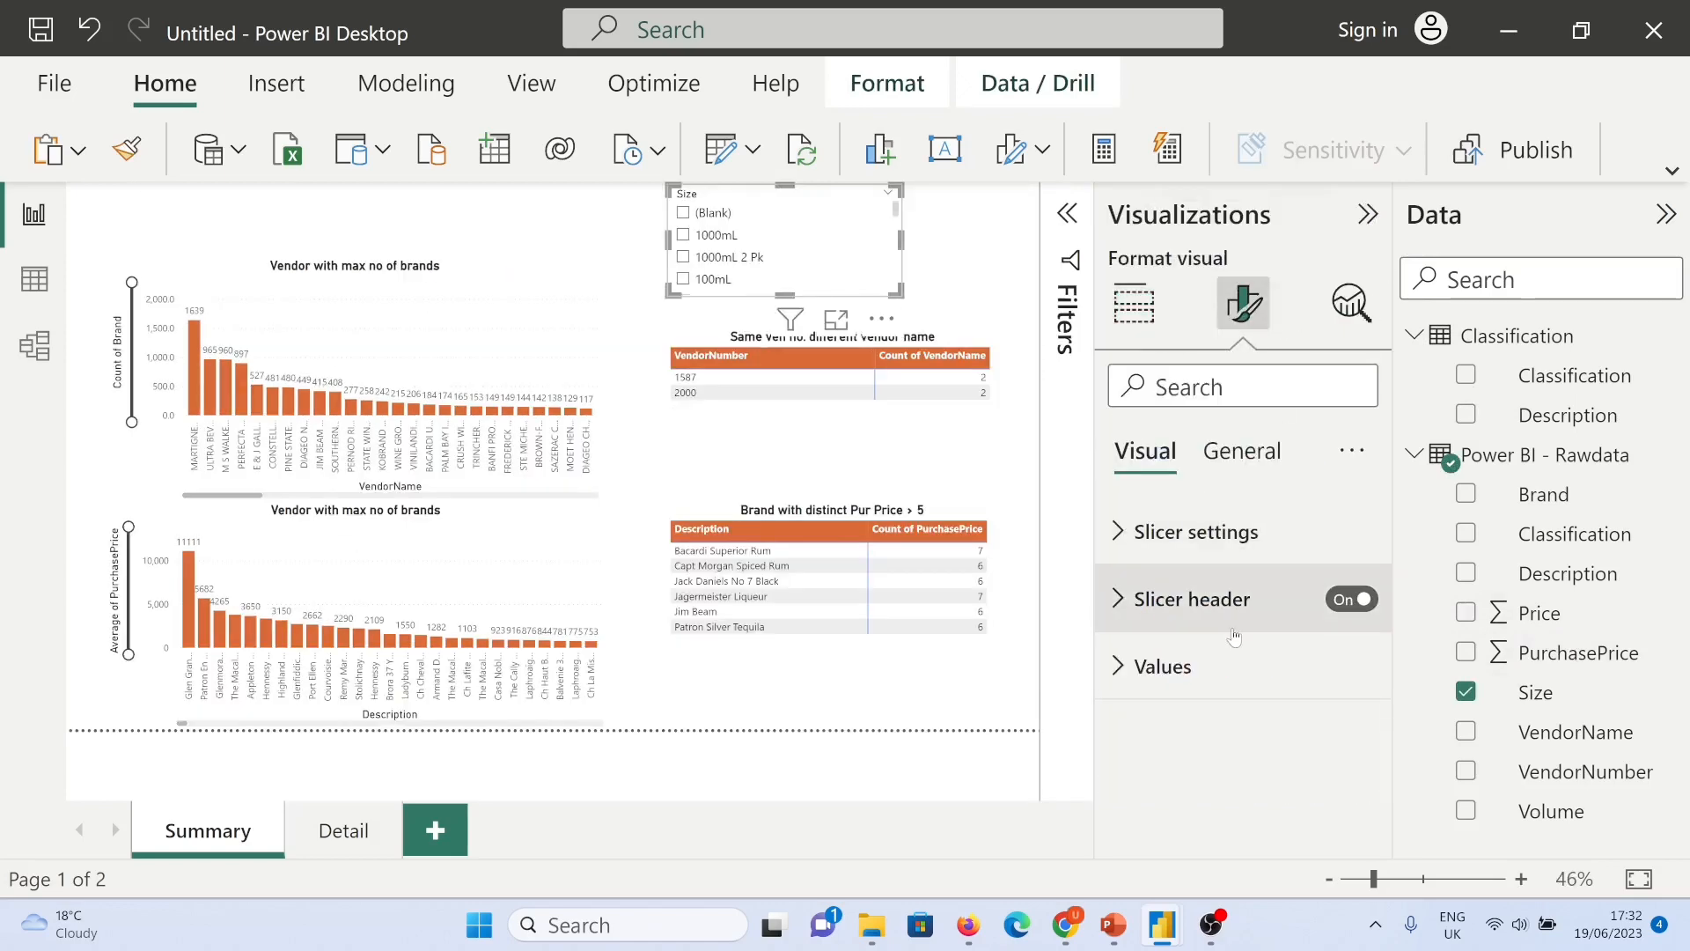
click(1294, 699)
click(1180, 815)
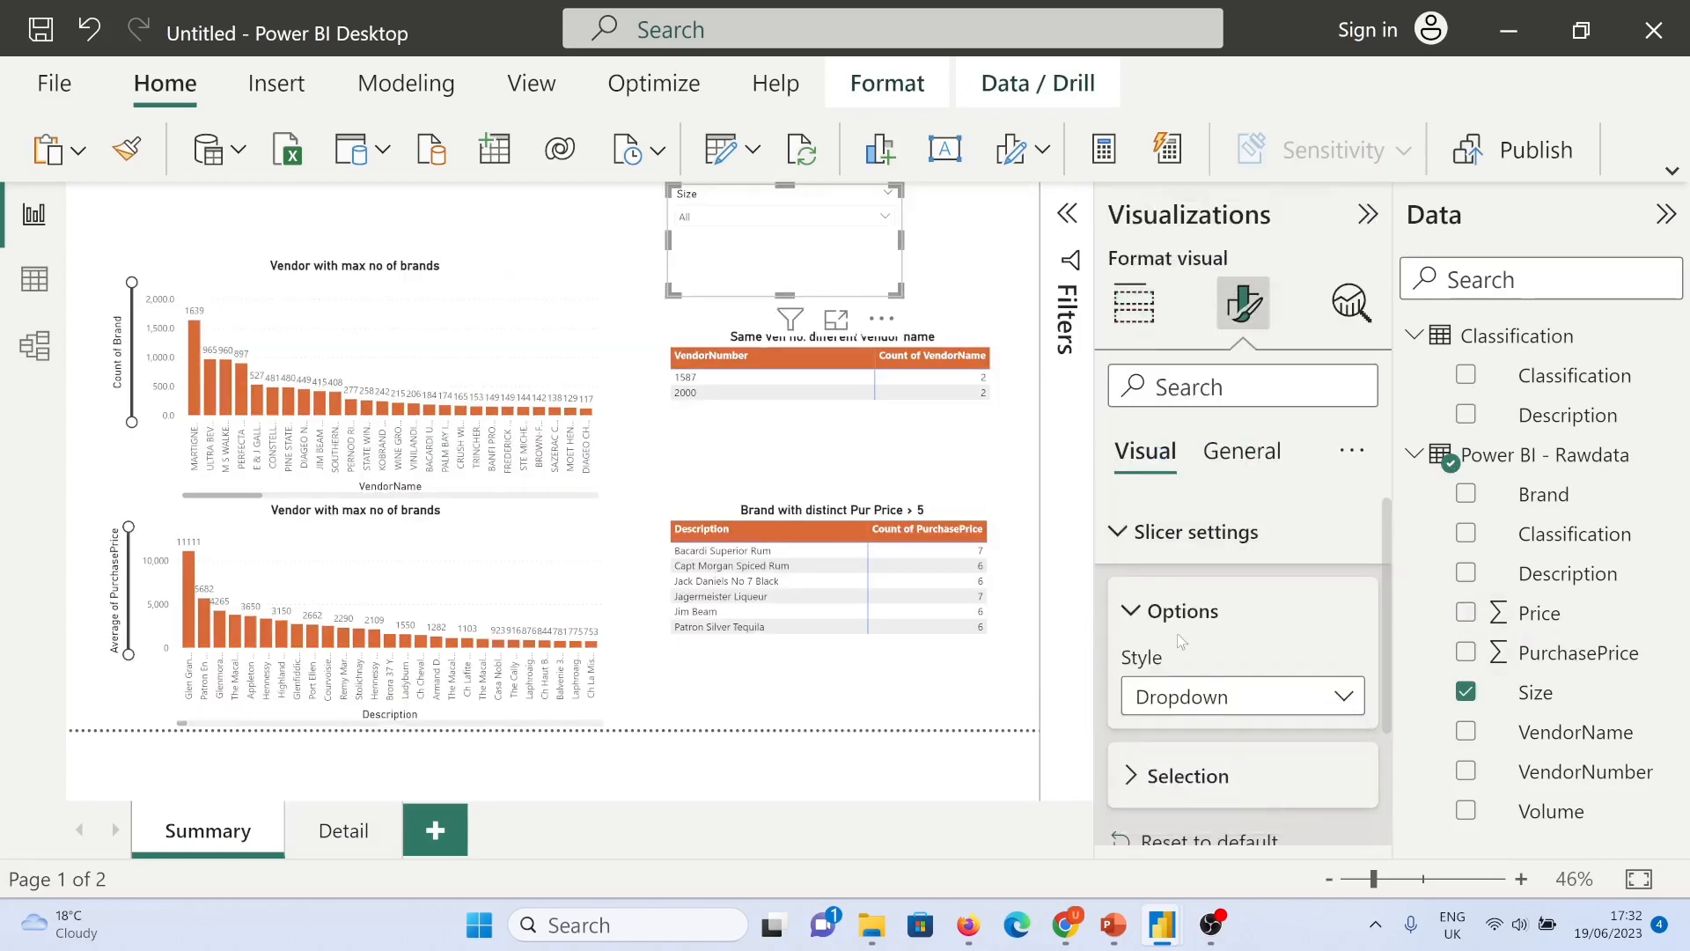
drag(780, 291, 683, 221)
Step: Duplicate the Size slicer beside the original and replace the copy's field with Description from the Classification table
key(ctrl+v)
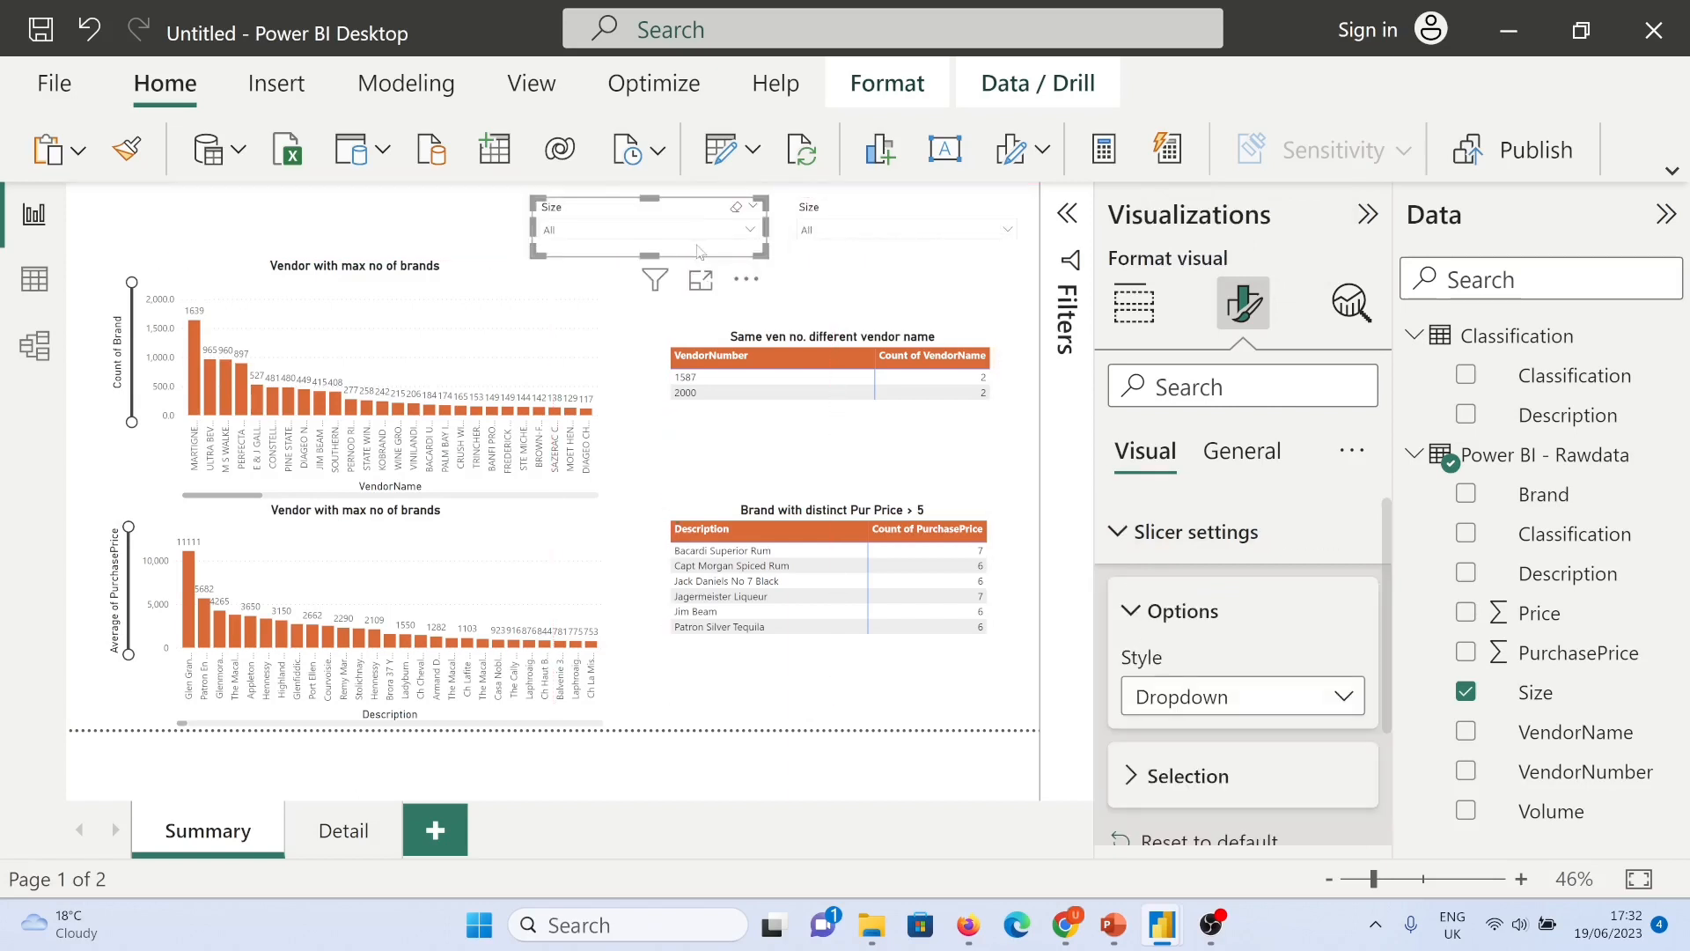
click(1145, 317)
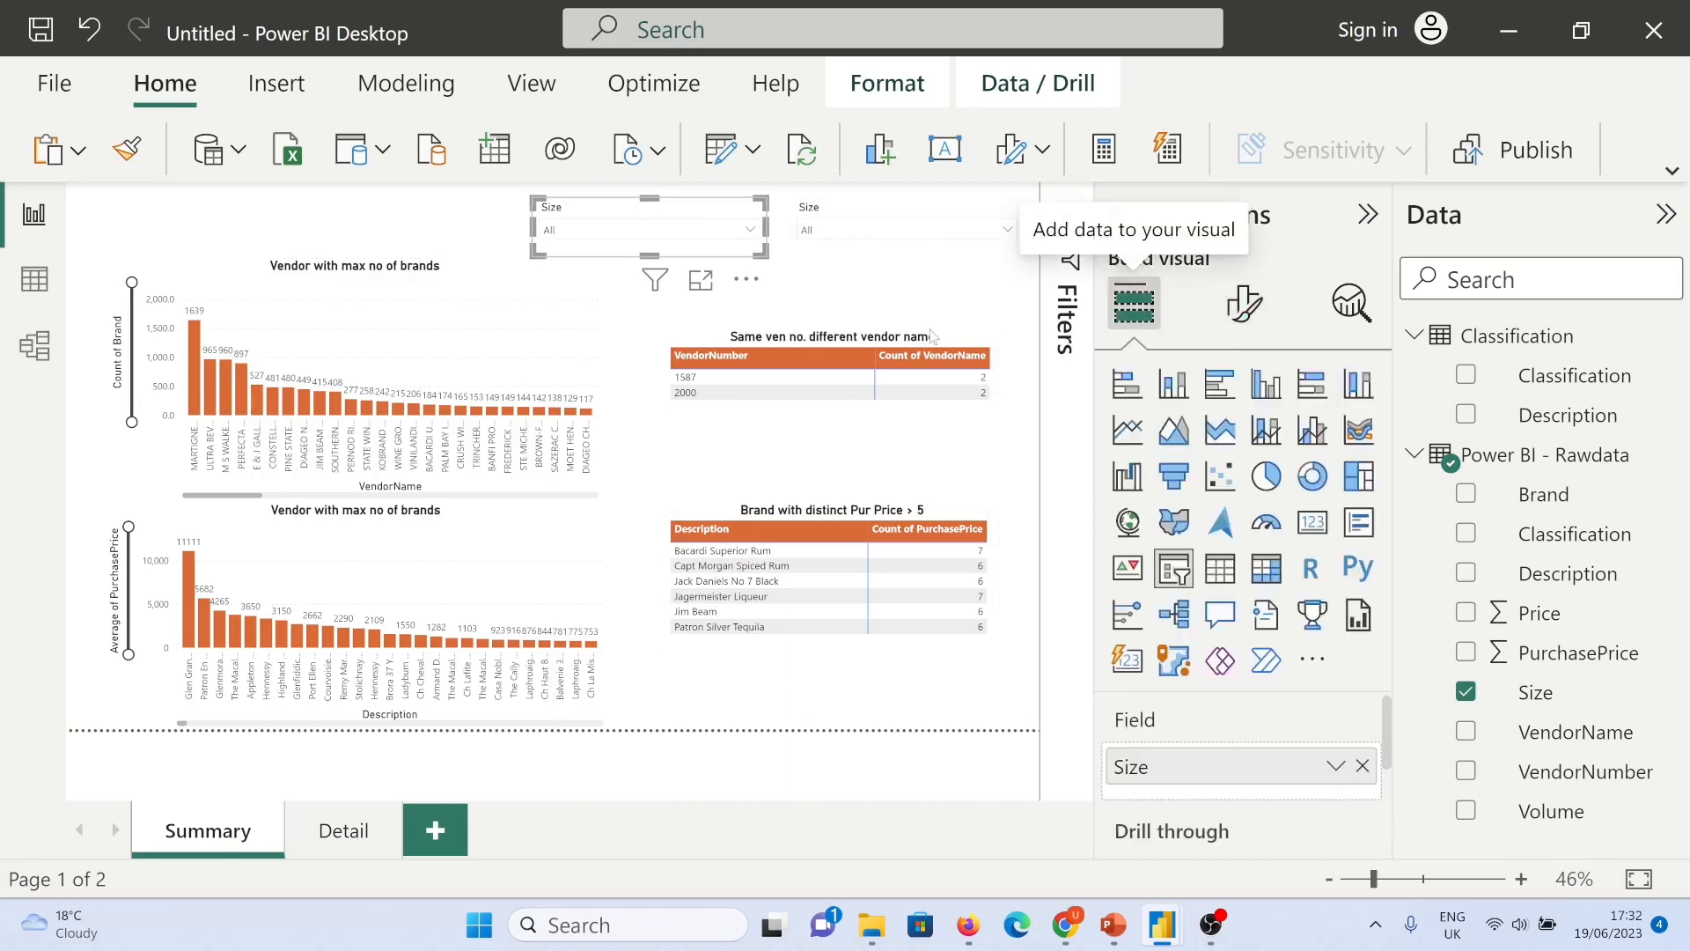
drag(1319, 765, 1457, 597)
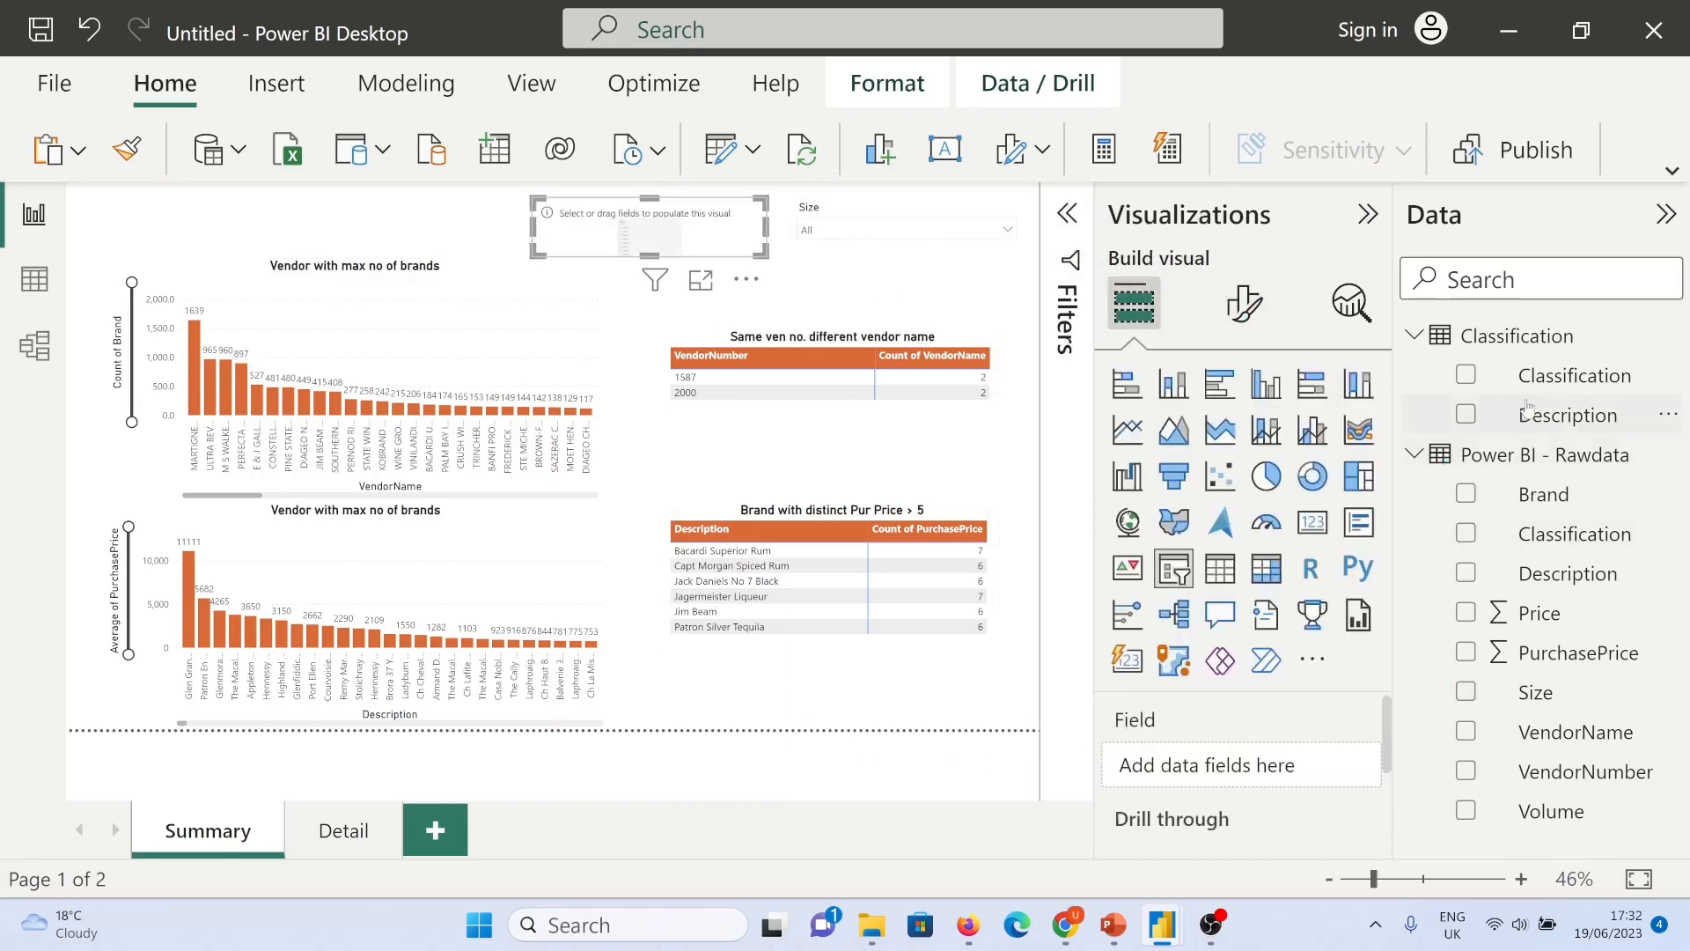
drag(1531, 414, 1202, 764)
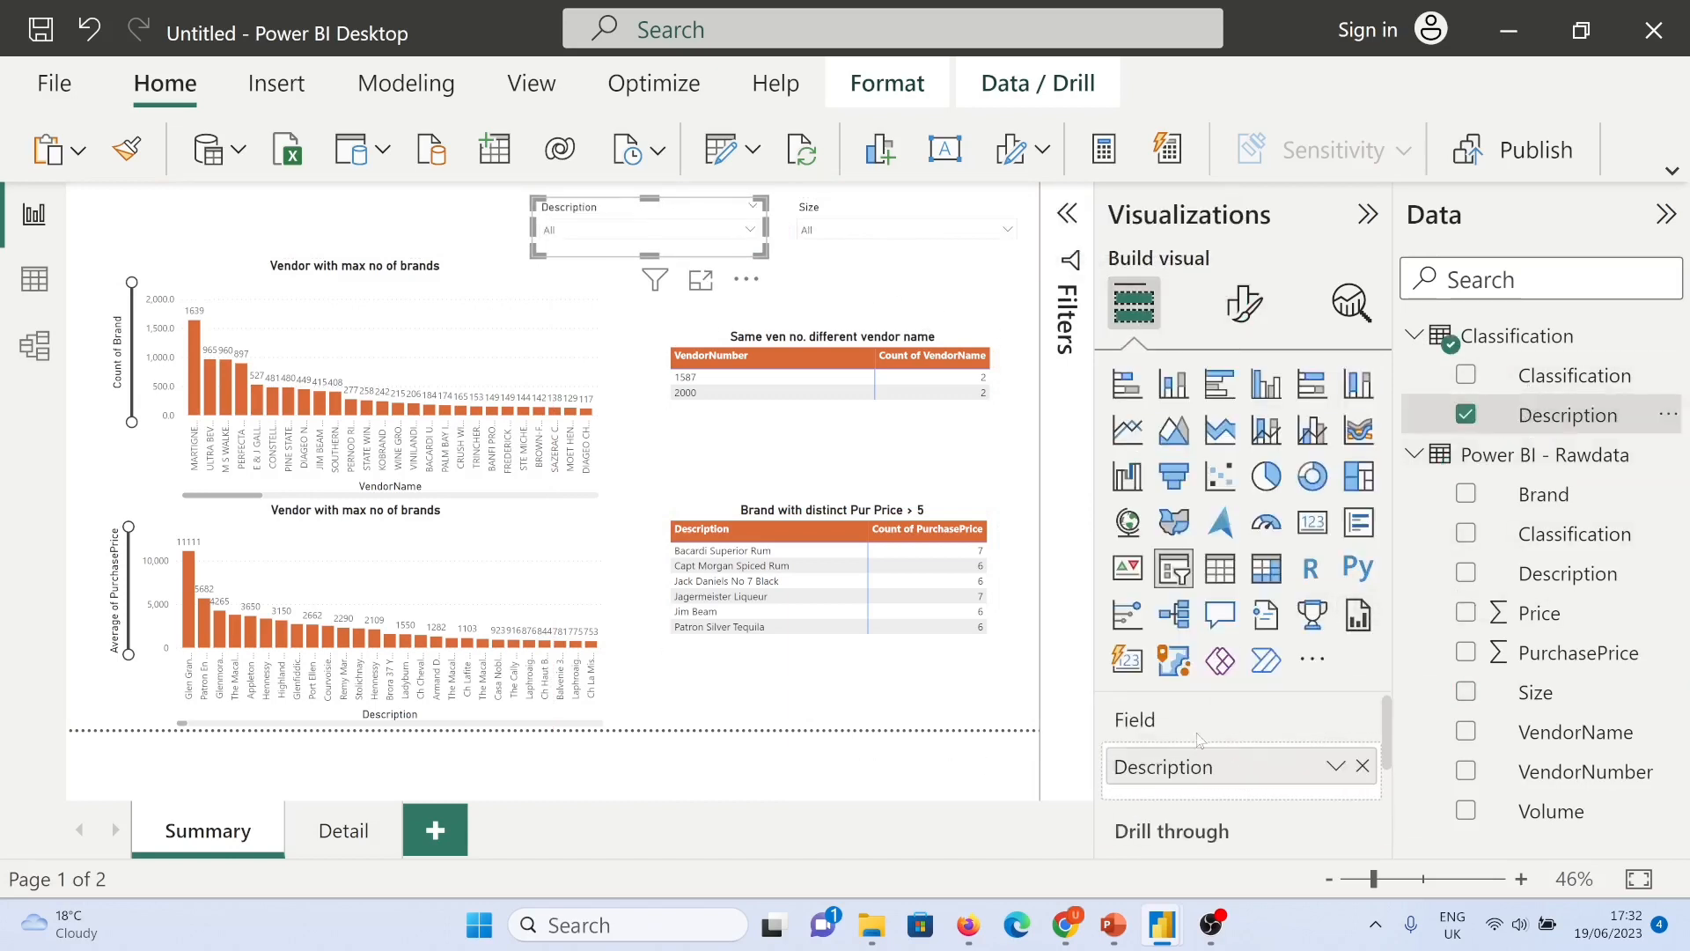
click(786, 259)
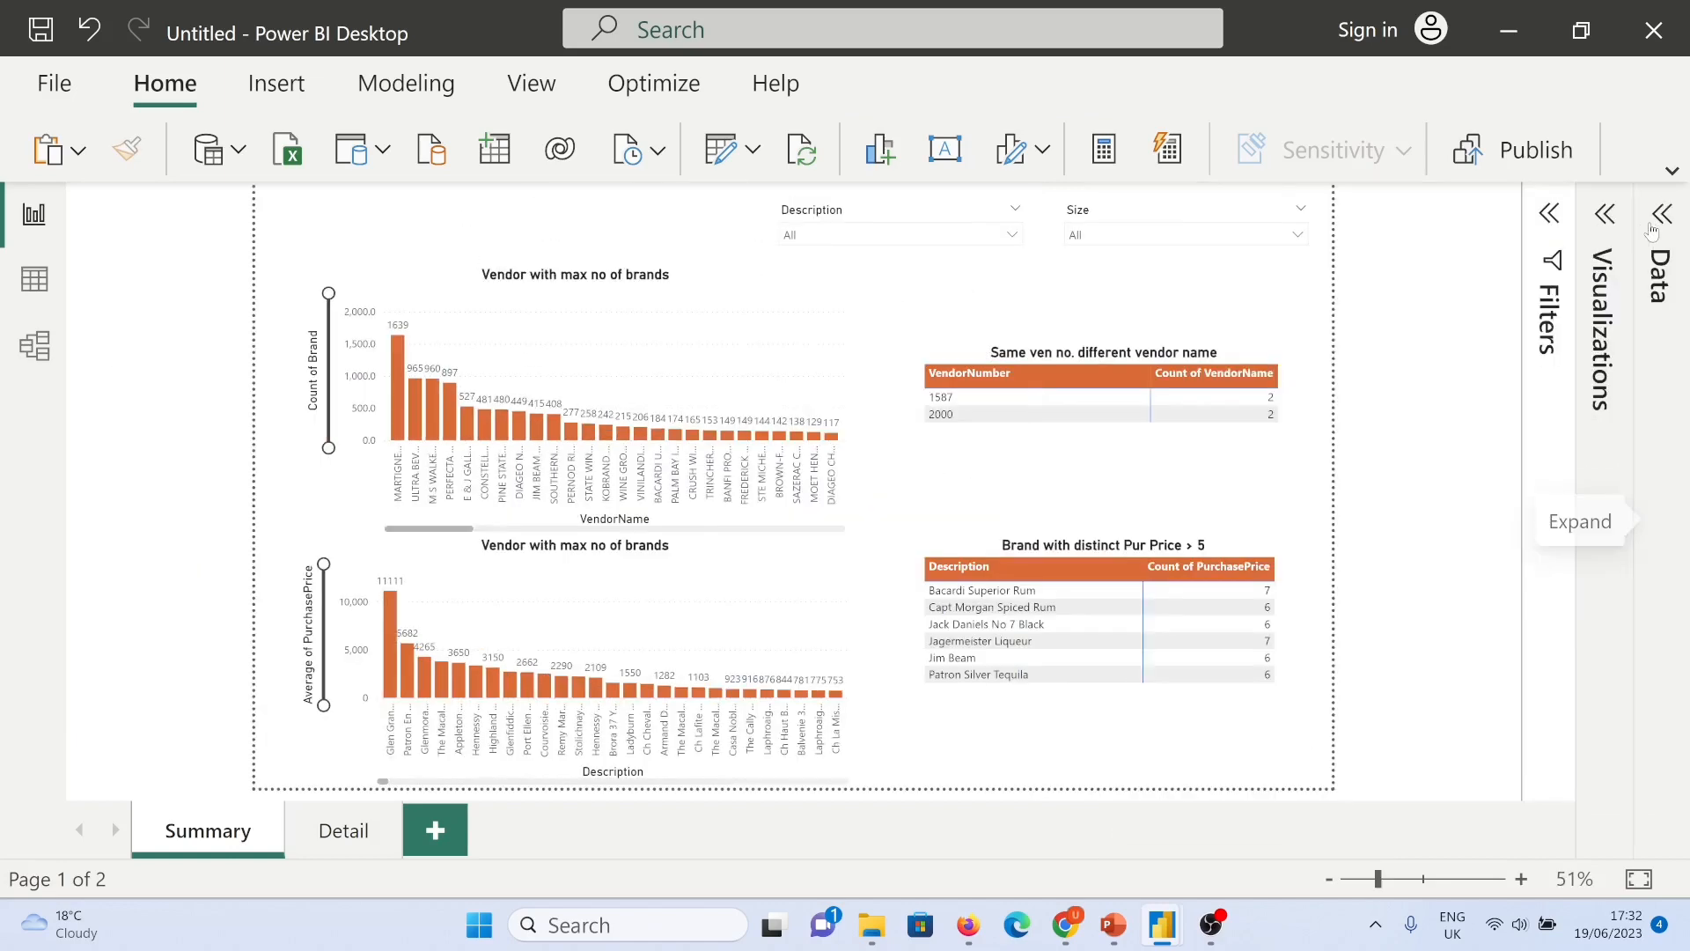
Step: View the Detail page, switch to PowerPoint to check the Sync Slicers item on the Summary slide, and return to Power BI
click(356, 832)
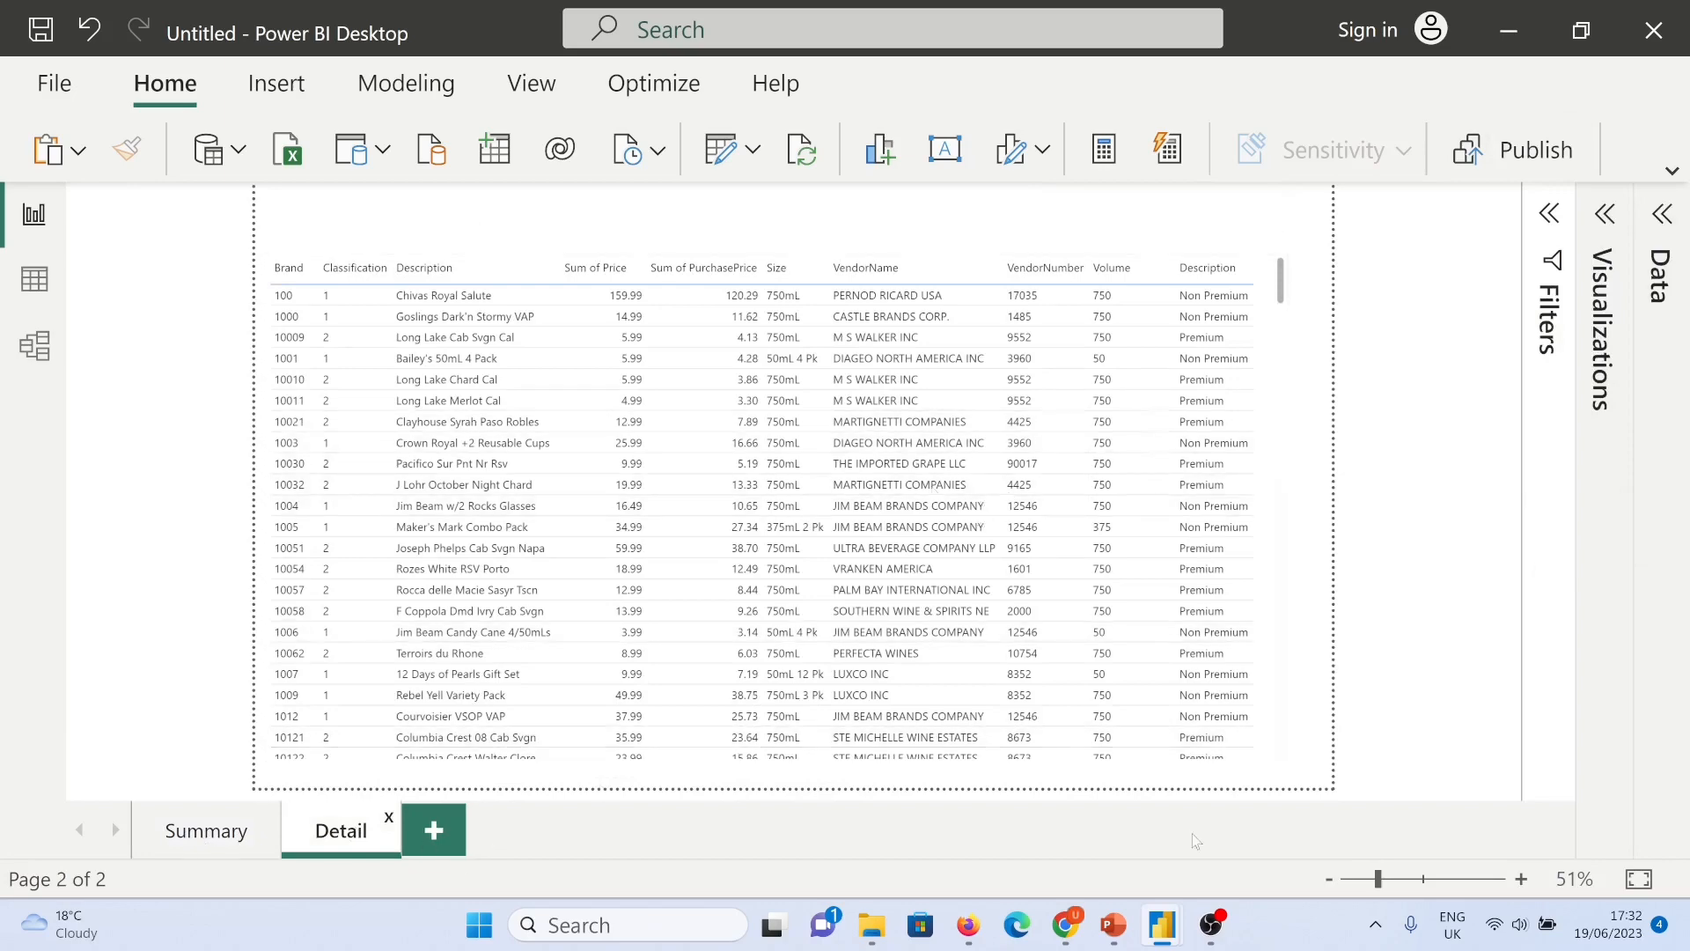
click(1126, 924)
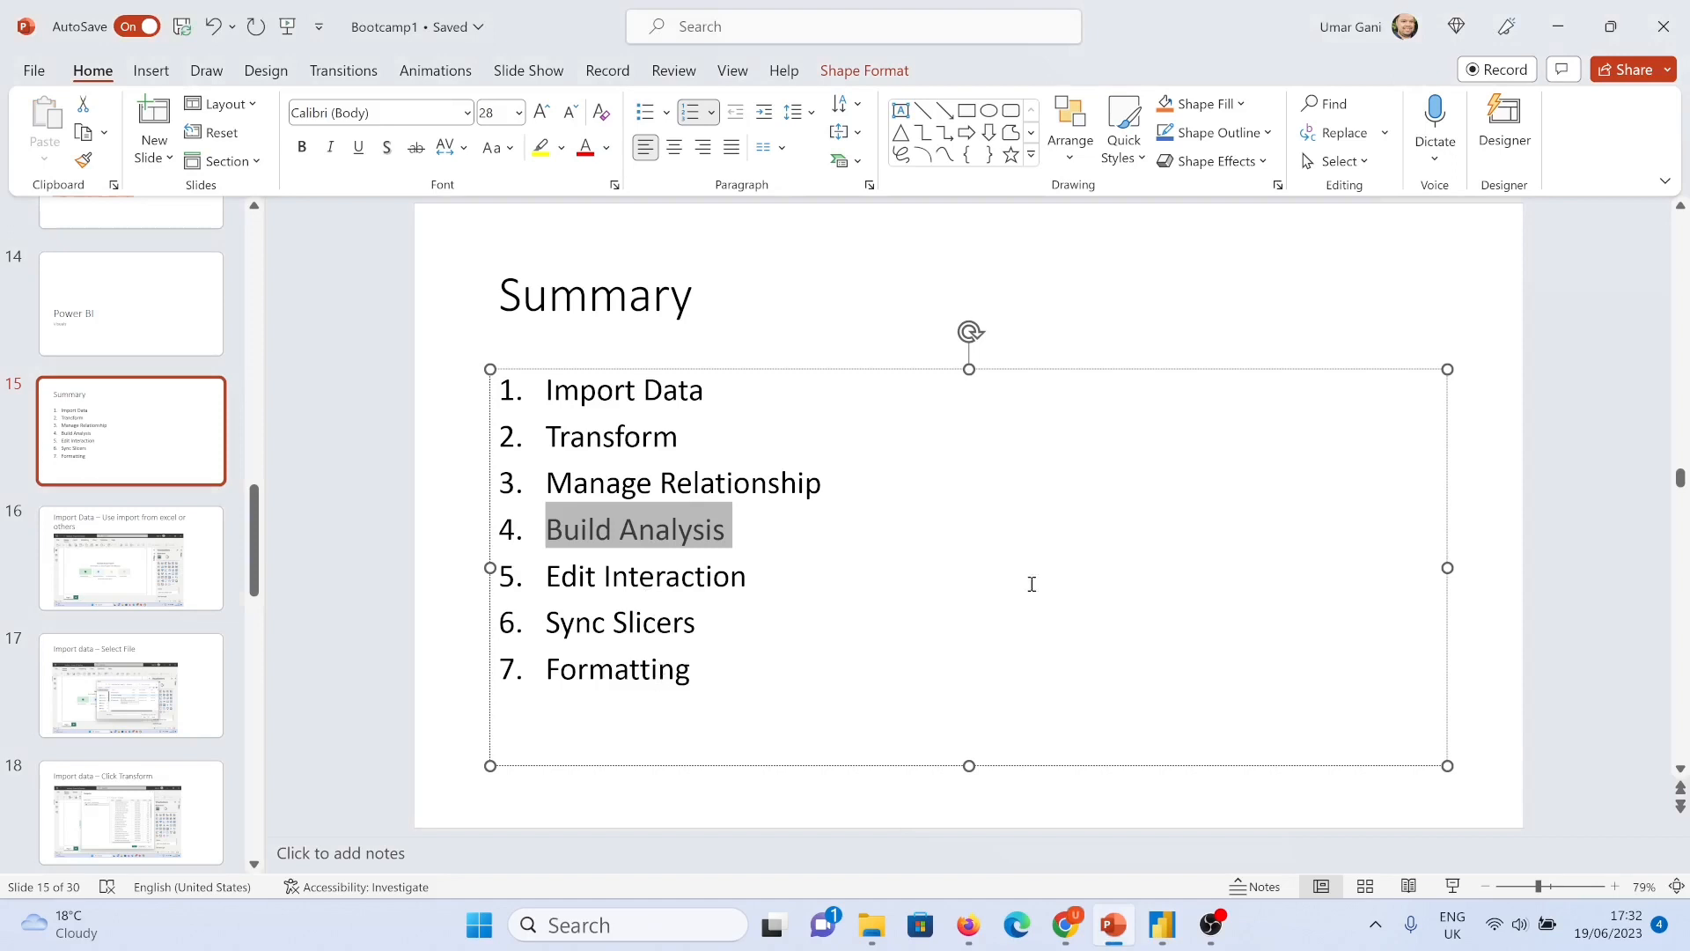
triple_click(714, 632)
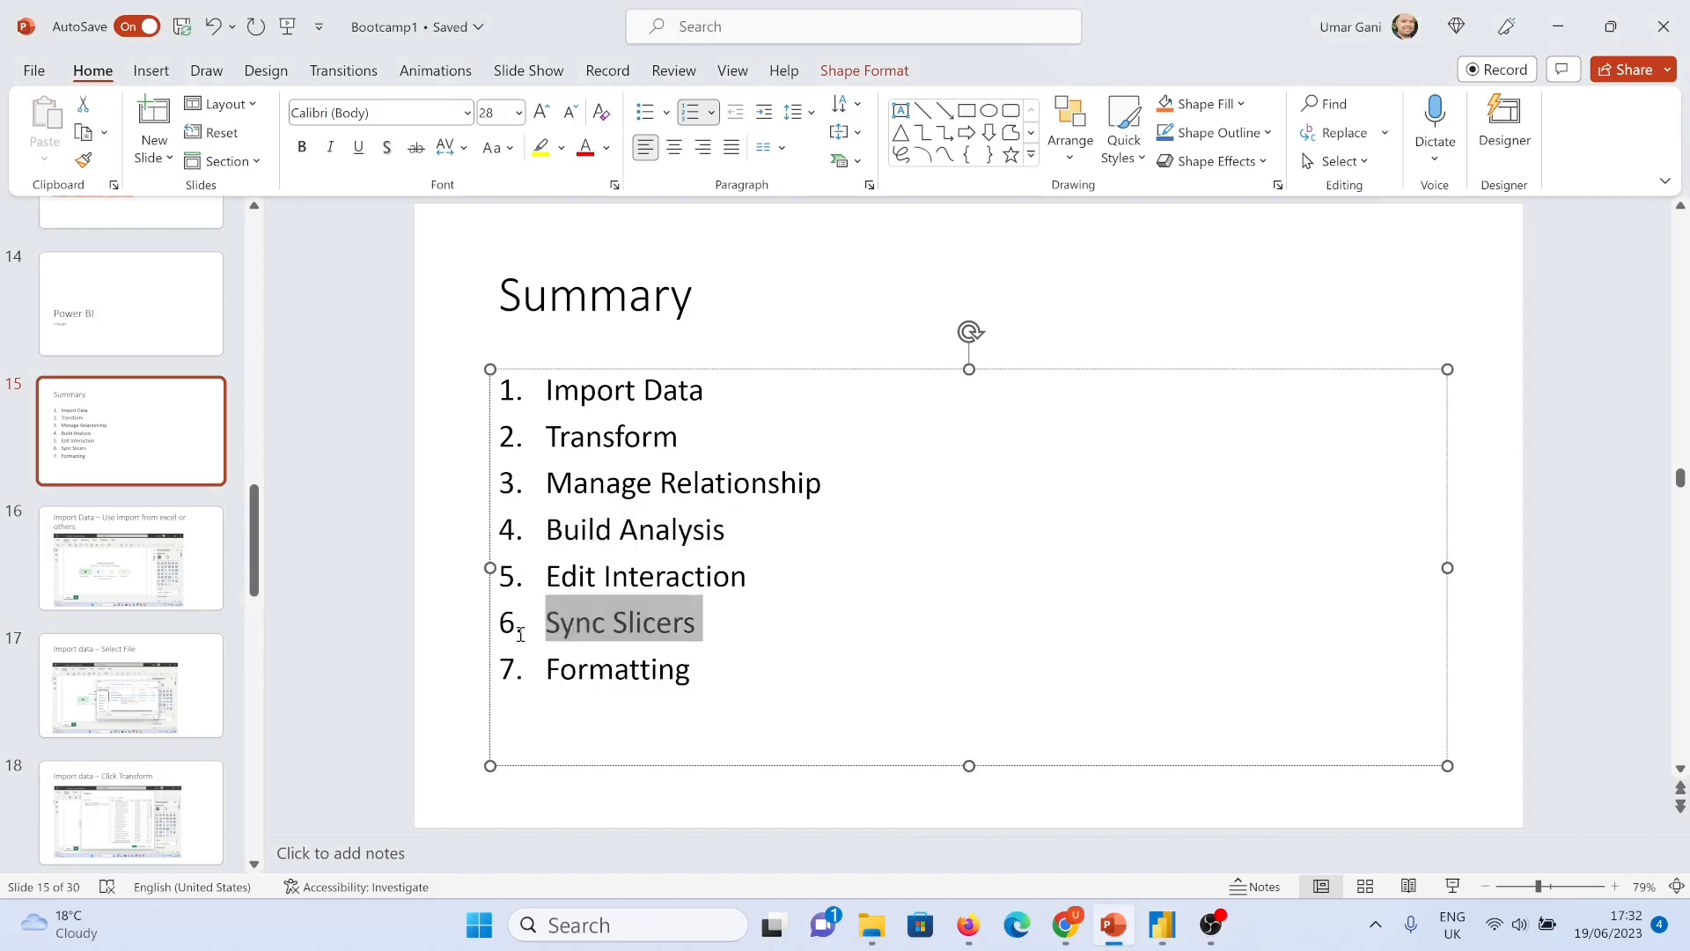
click(781, 654)
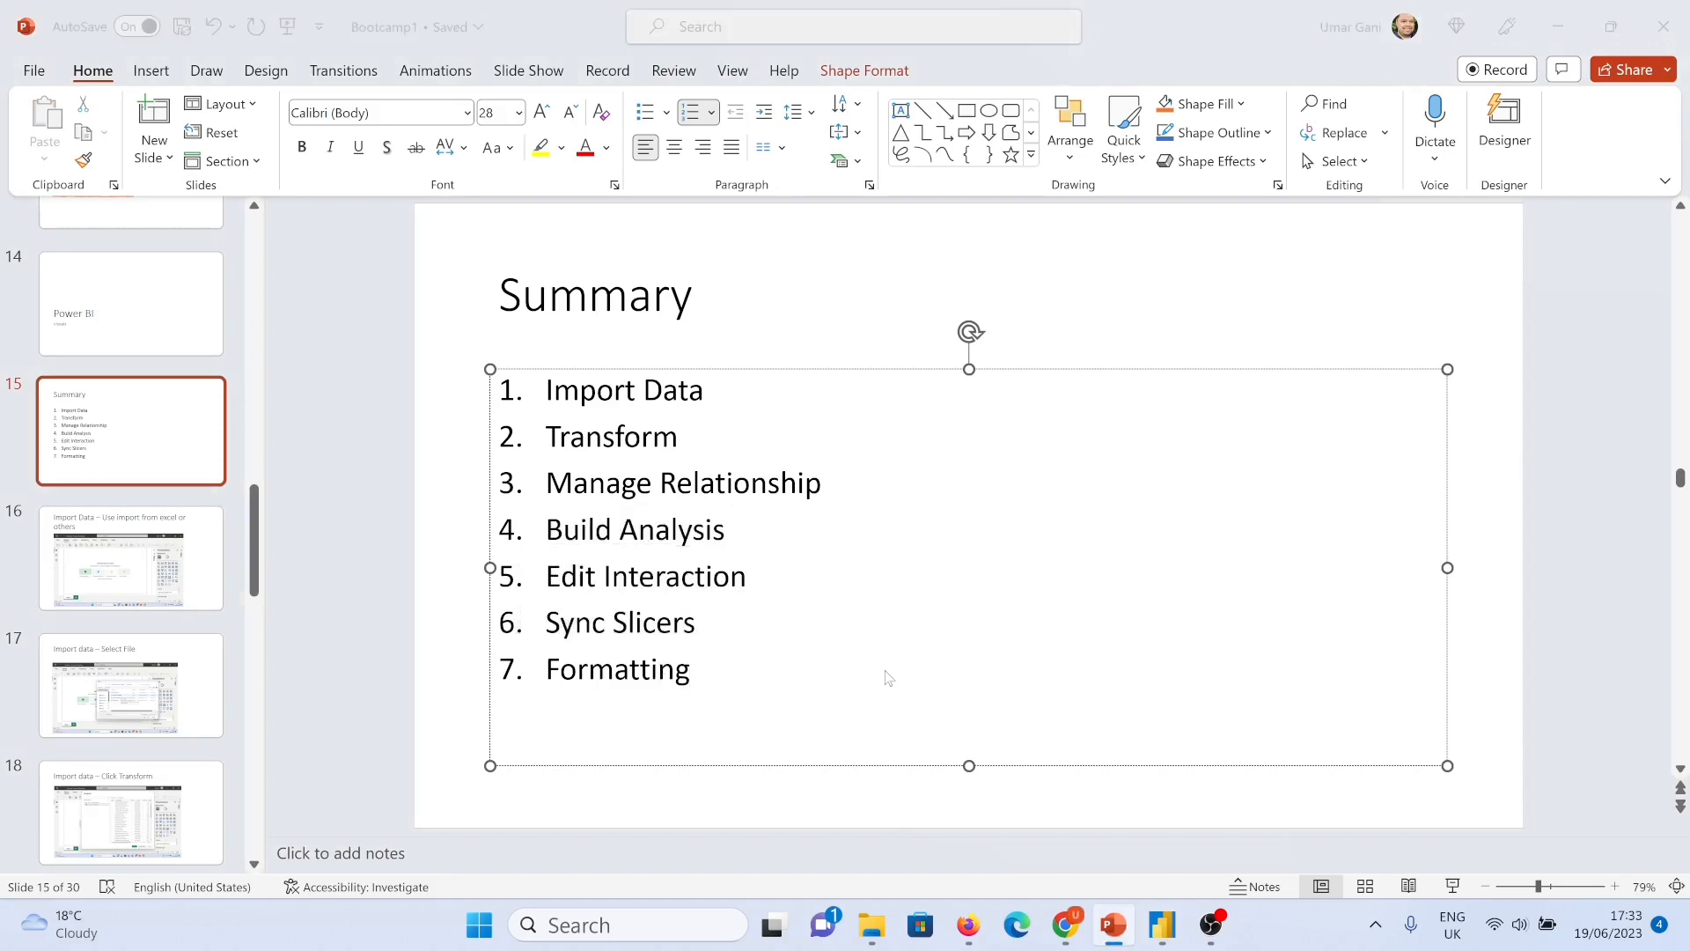
key(alt+Tab)
Step: Check whether selecting the first vendor bar and the VendorNumber 2000 row on Summary also filters the Detail page
click(227, 832)
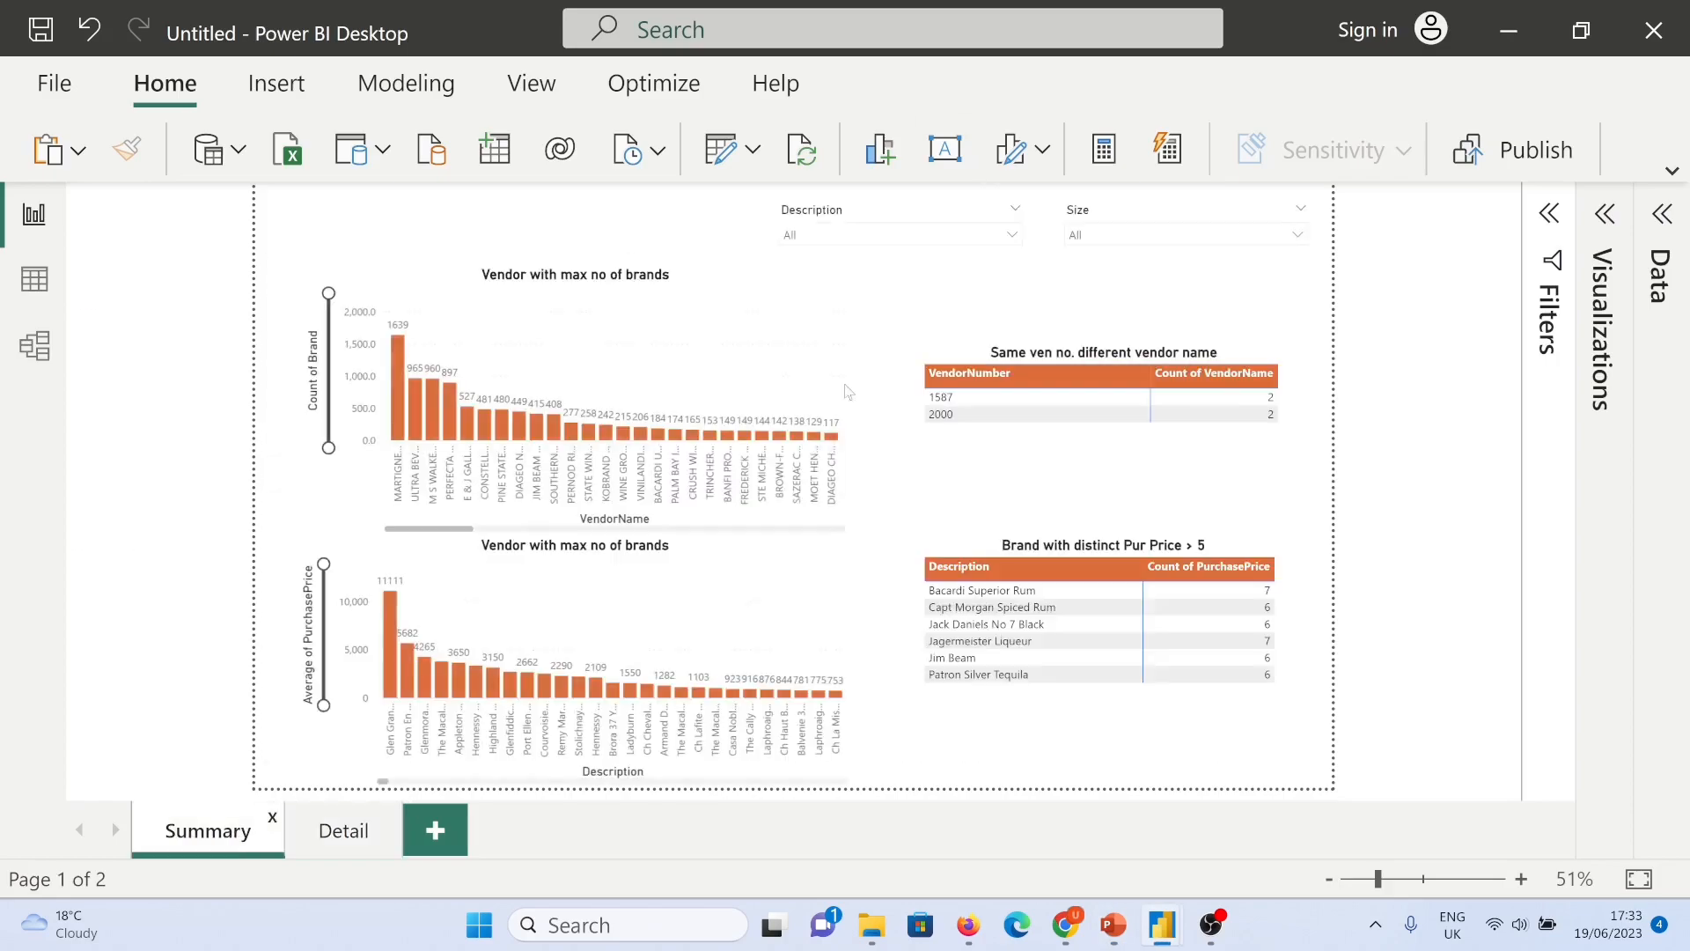
click(963, 211)
ctrl+click(1116, 216)
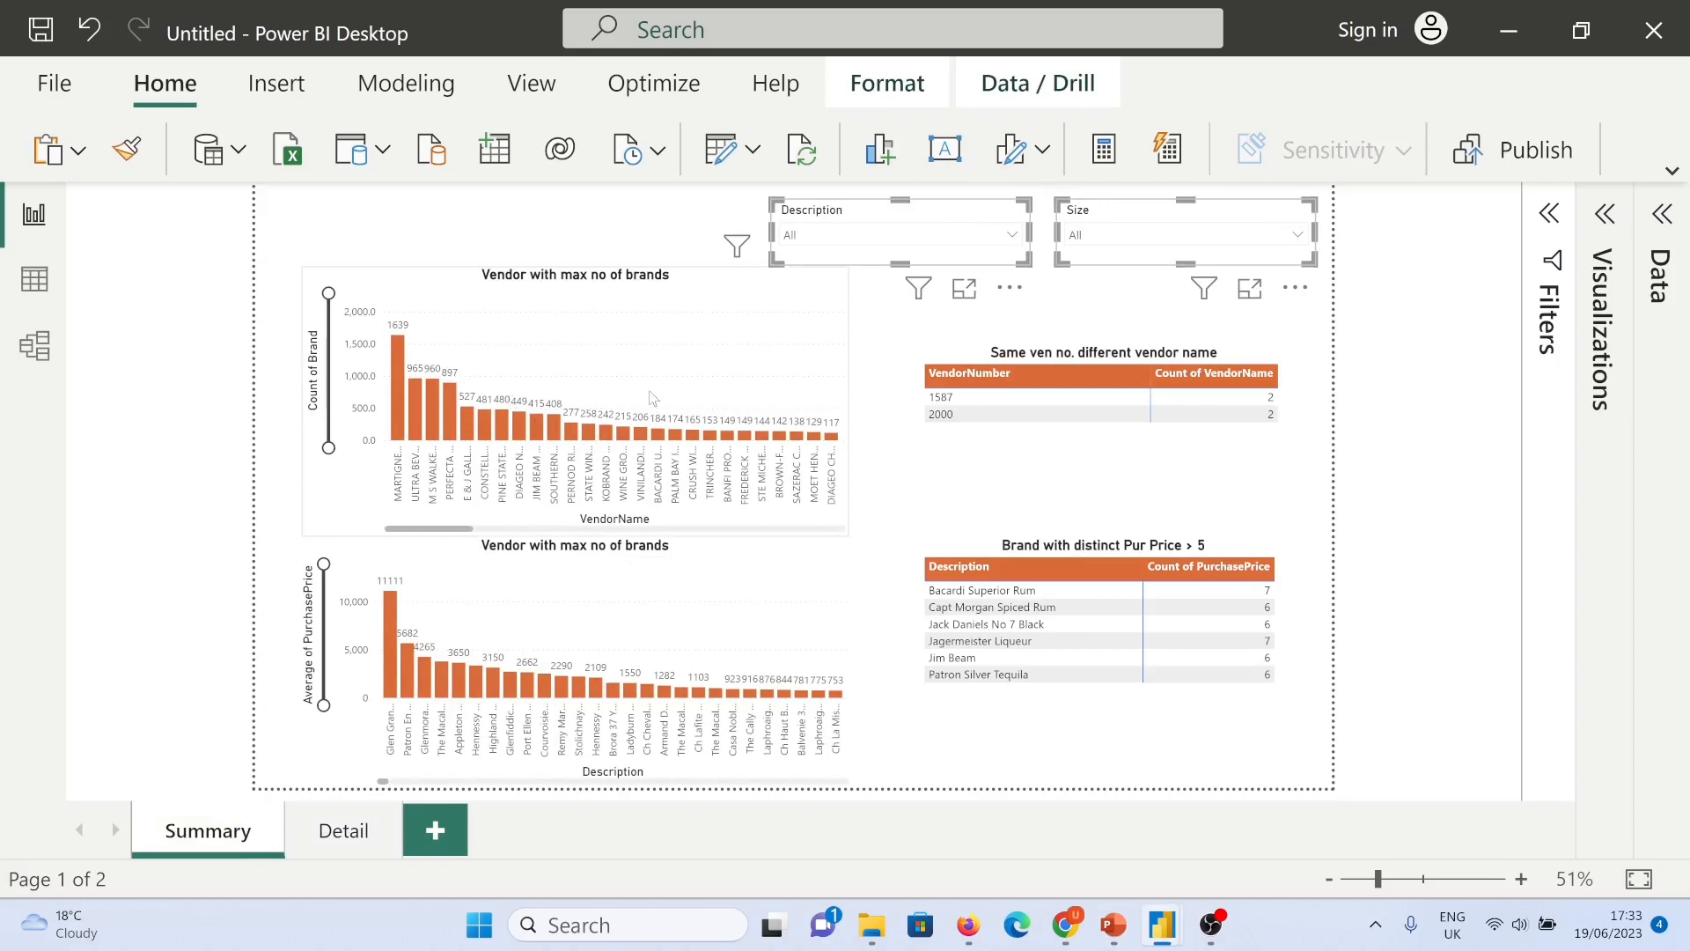
click(542, 208)
click(402, 356)
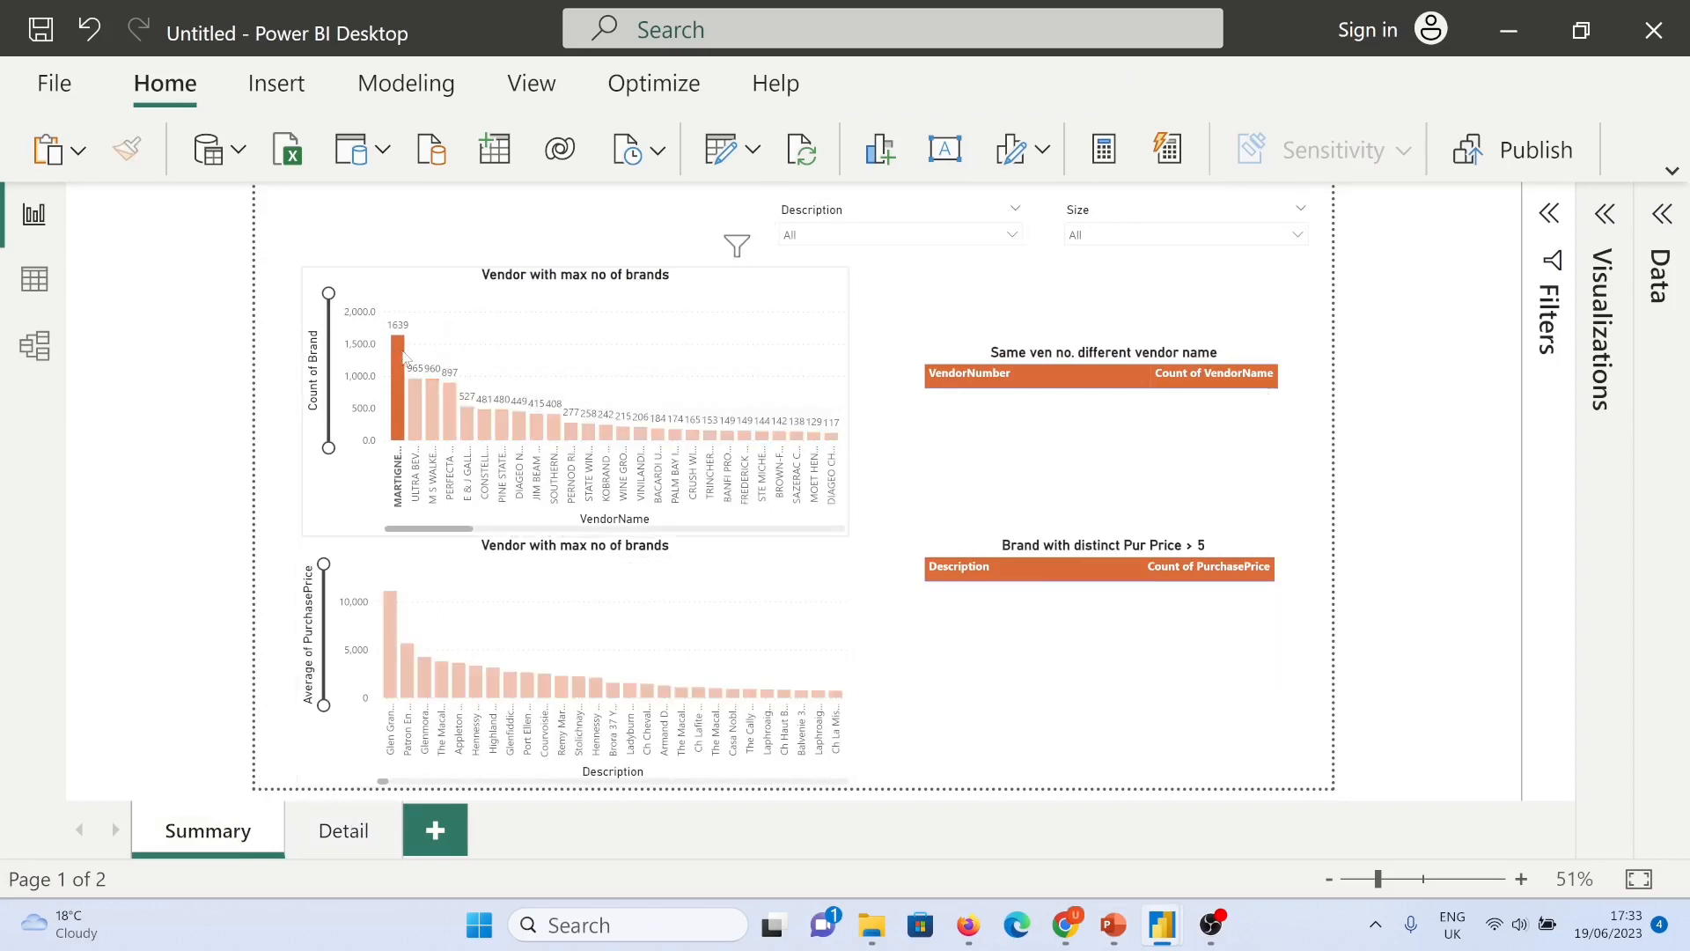
click(340, 845)
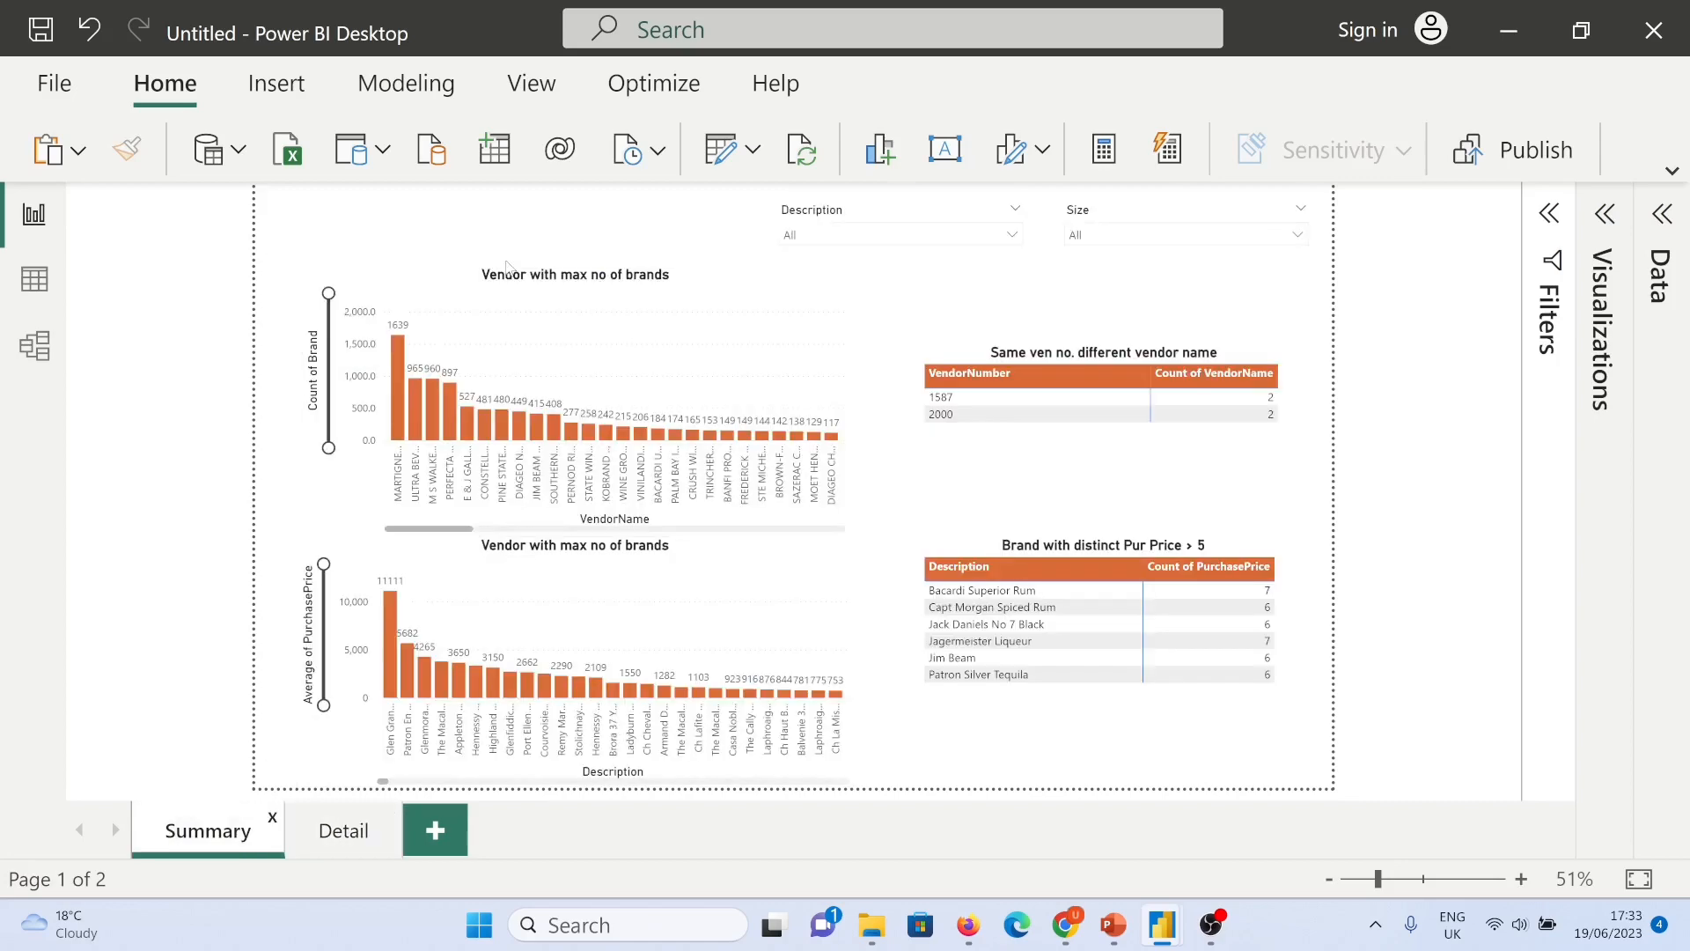
click(970, 414)
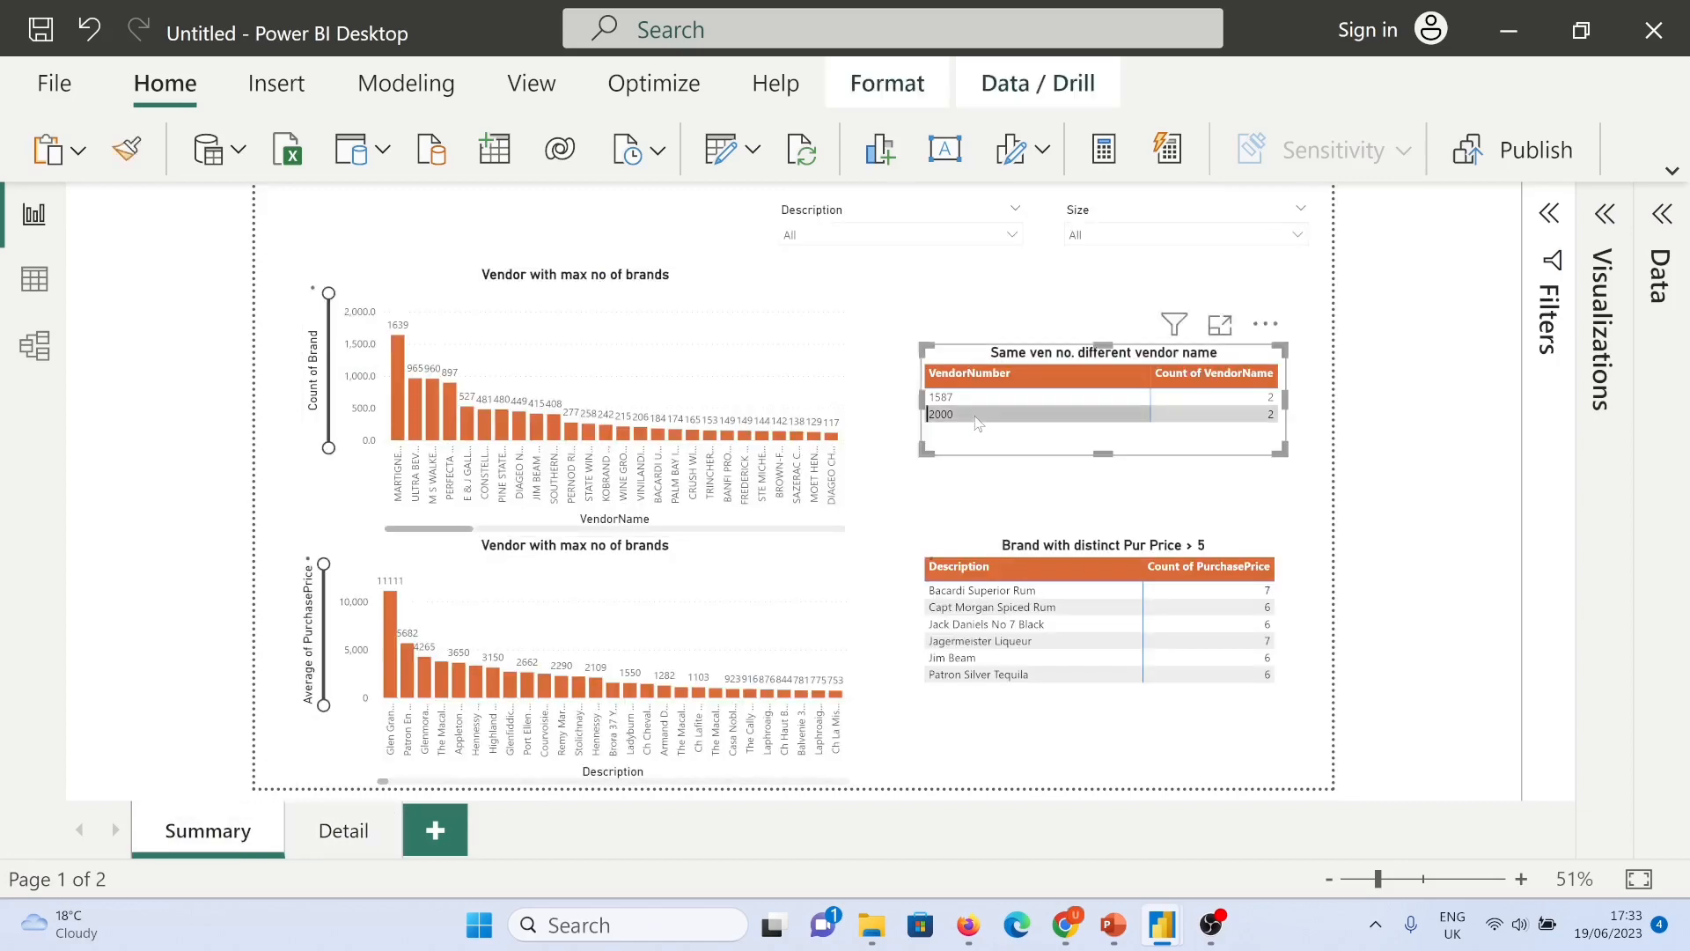
click(361, 828)
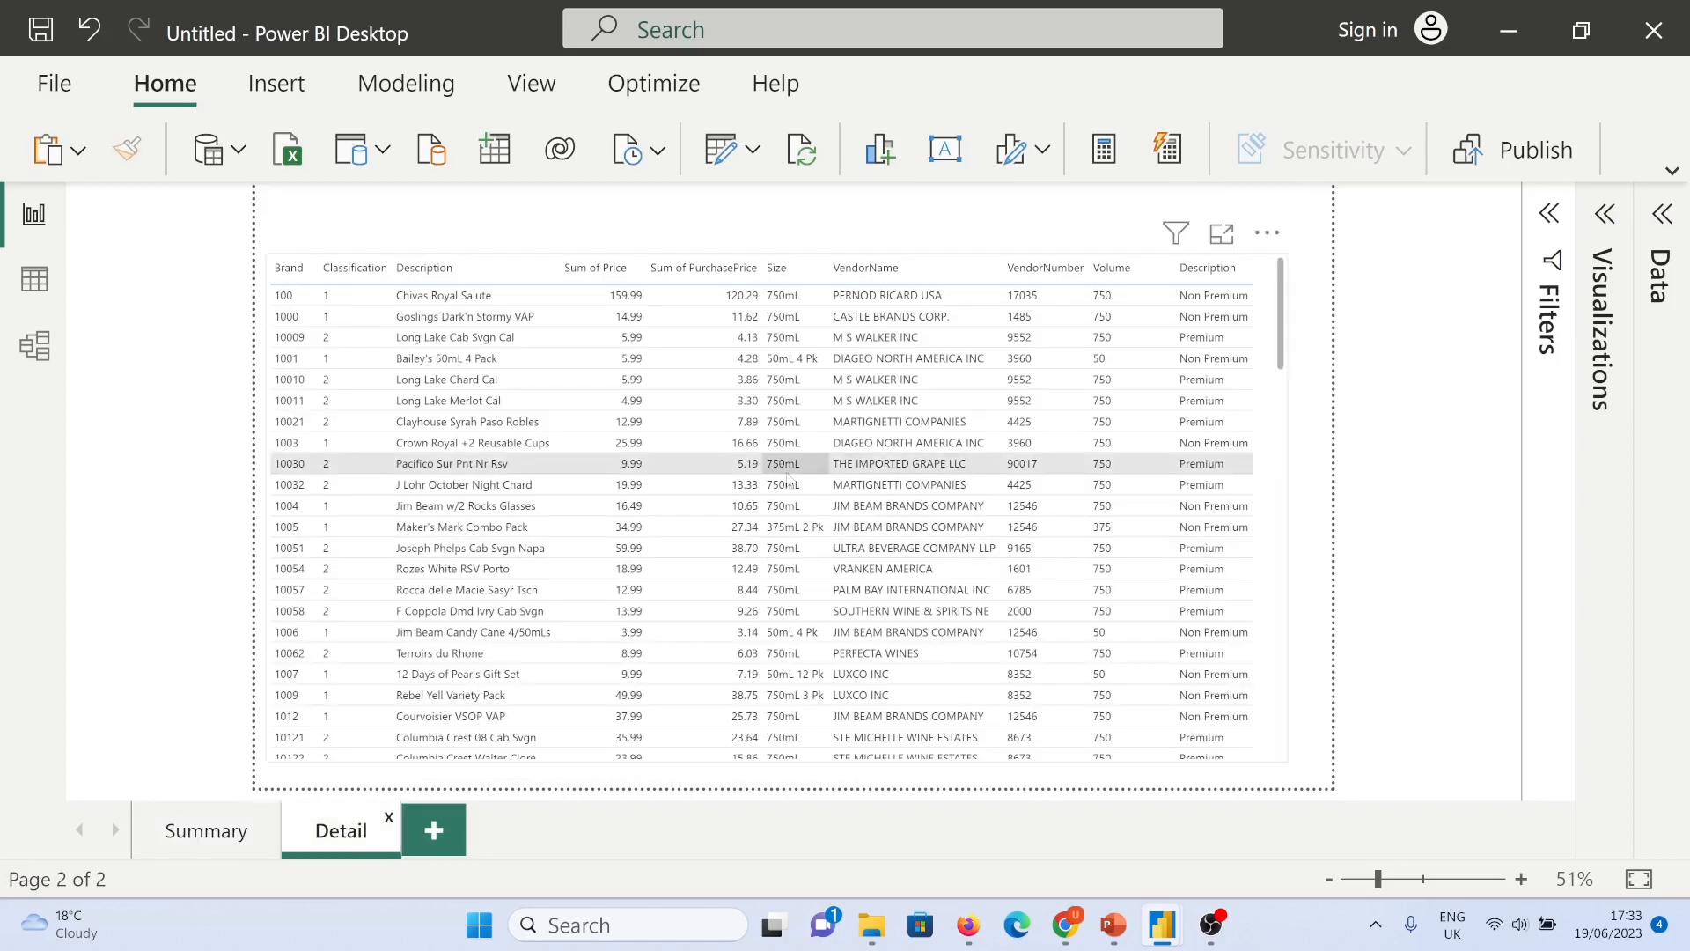
click(229, 847)
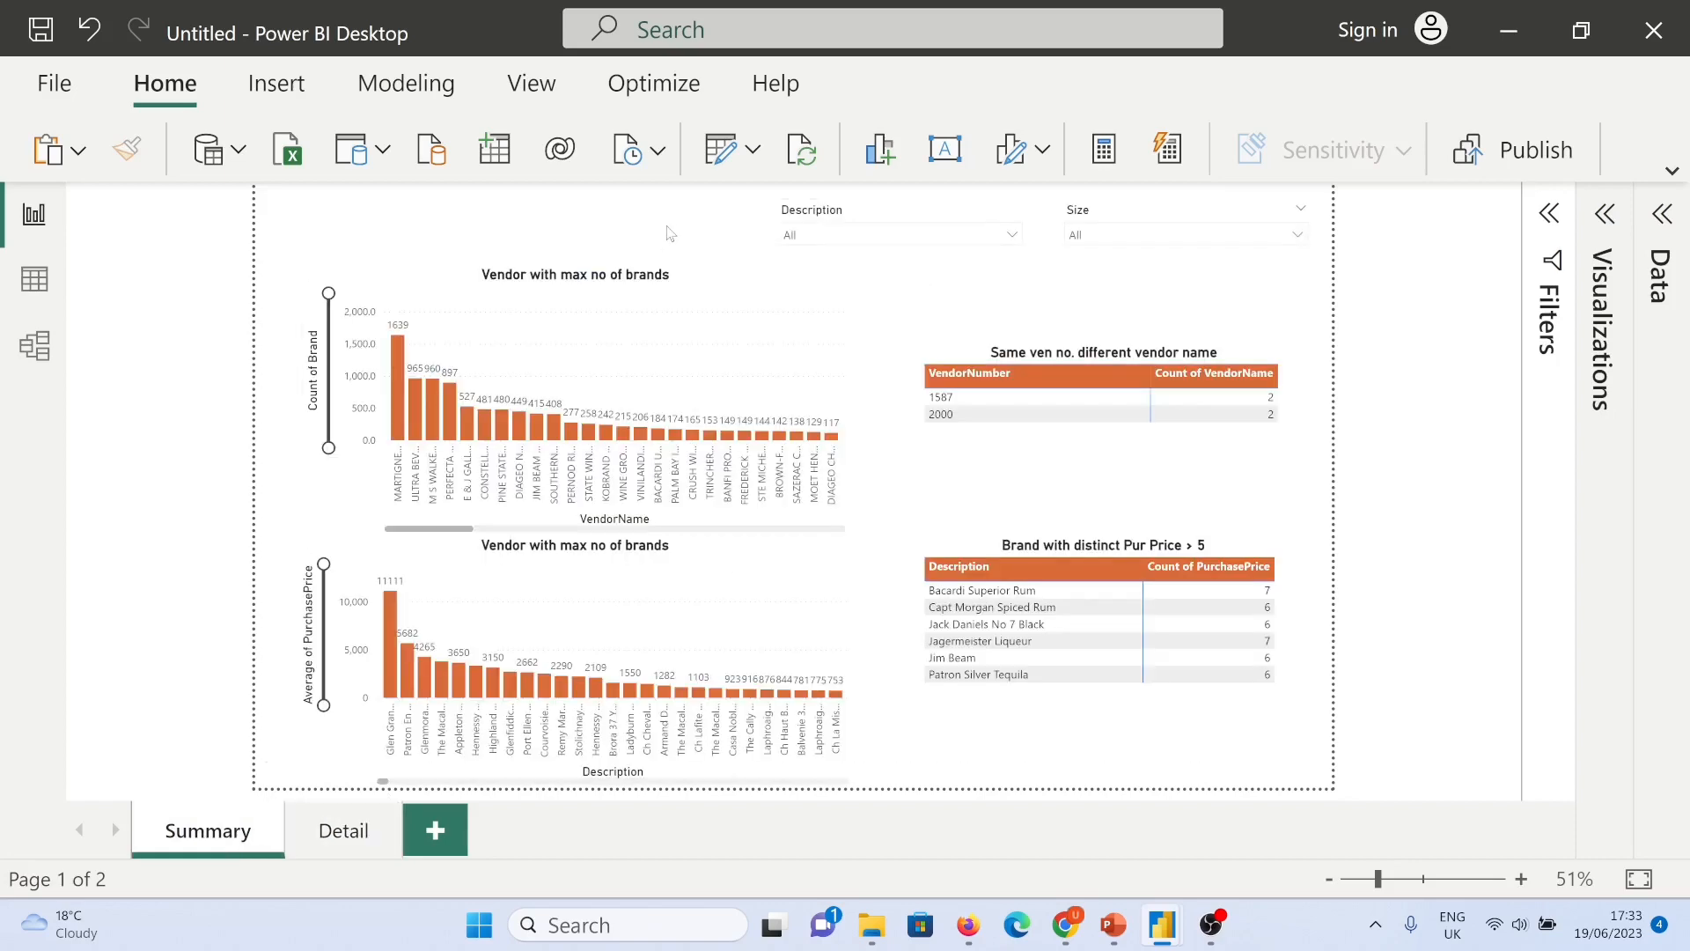
Step: Copy the Description and Size slicers from Summary onto the Detail page above the shortened table, keeping them in sync with the originals
click(907, 216)
ctrl+click(1145, 214)
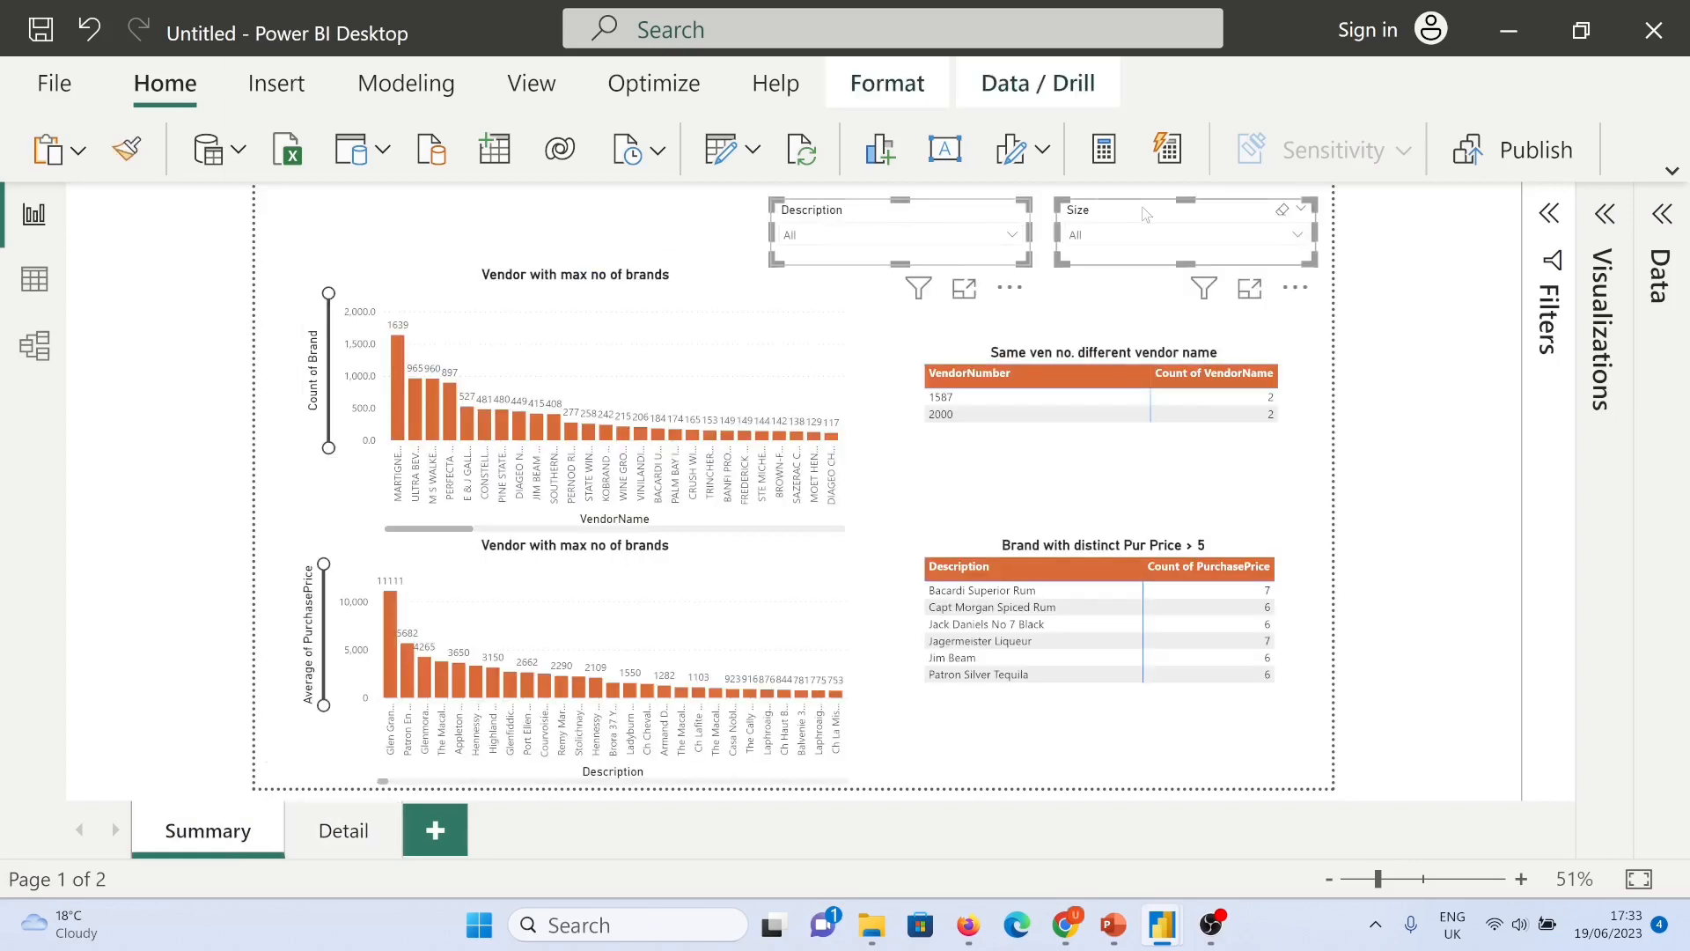
click(344, 830)
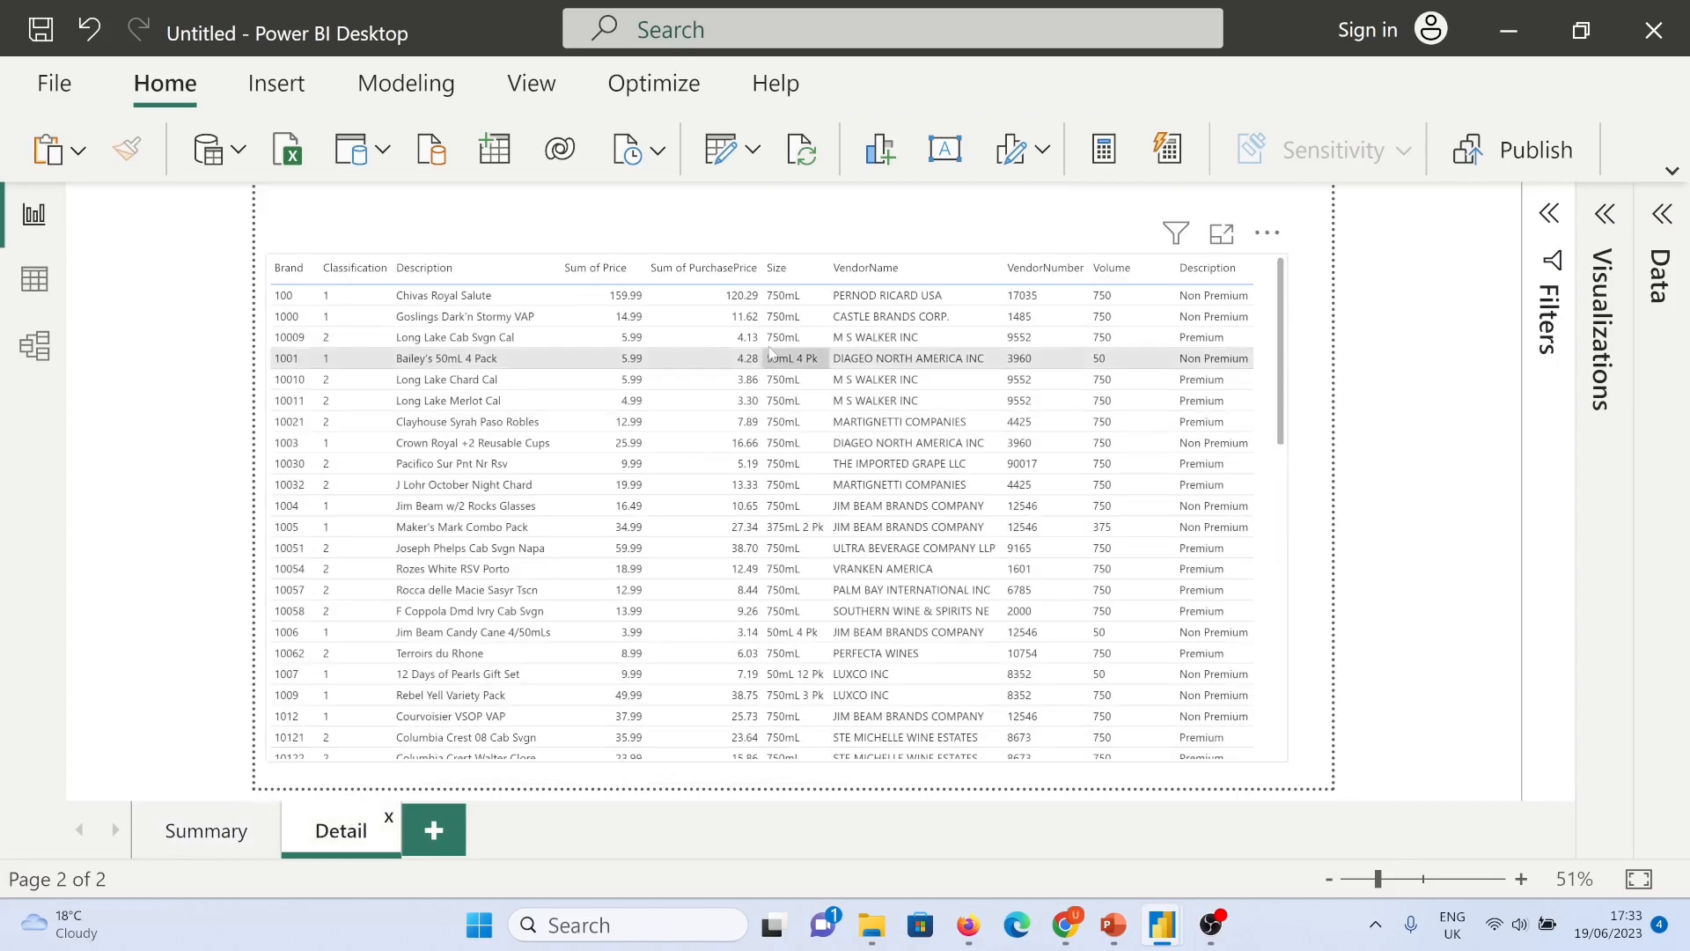
click(794, 257)
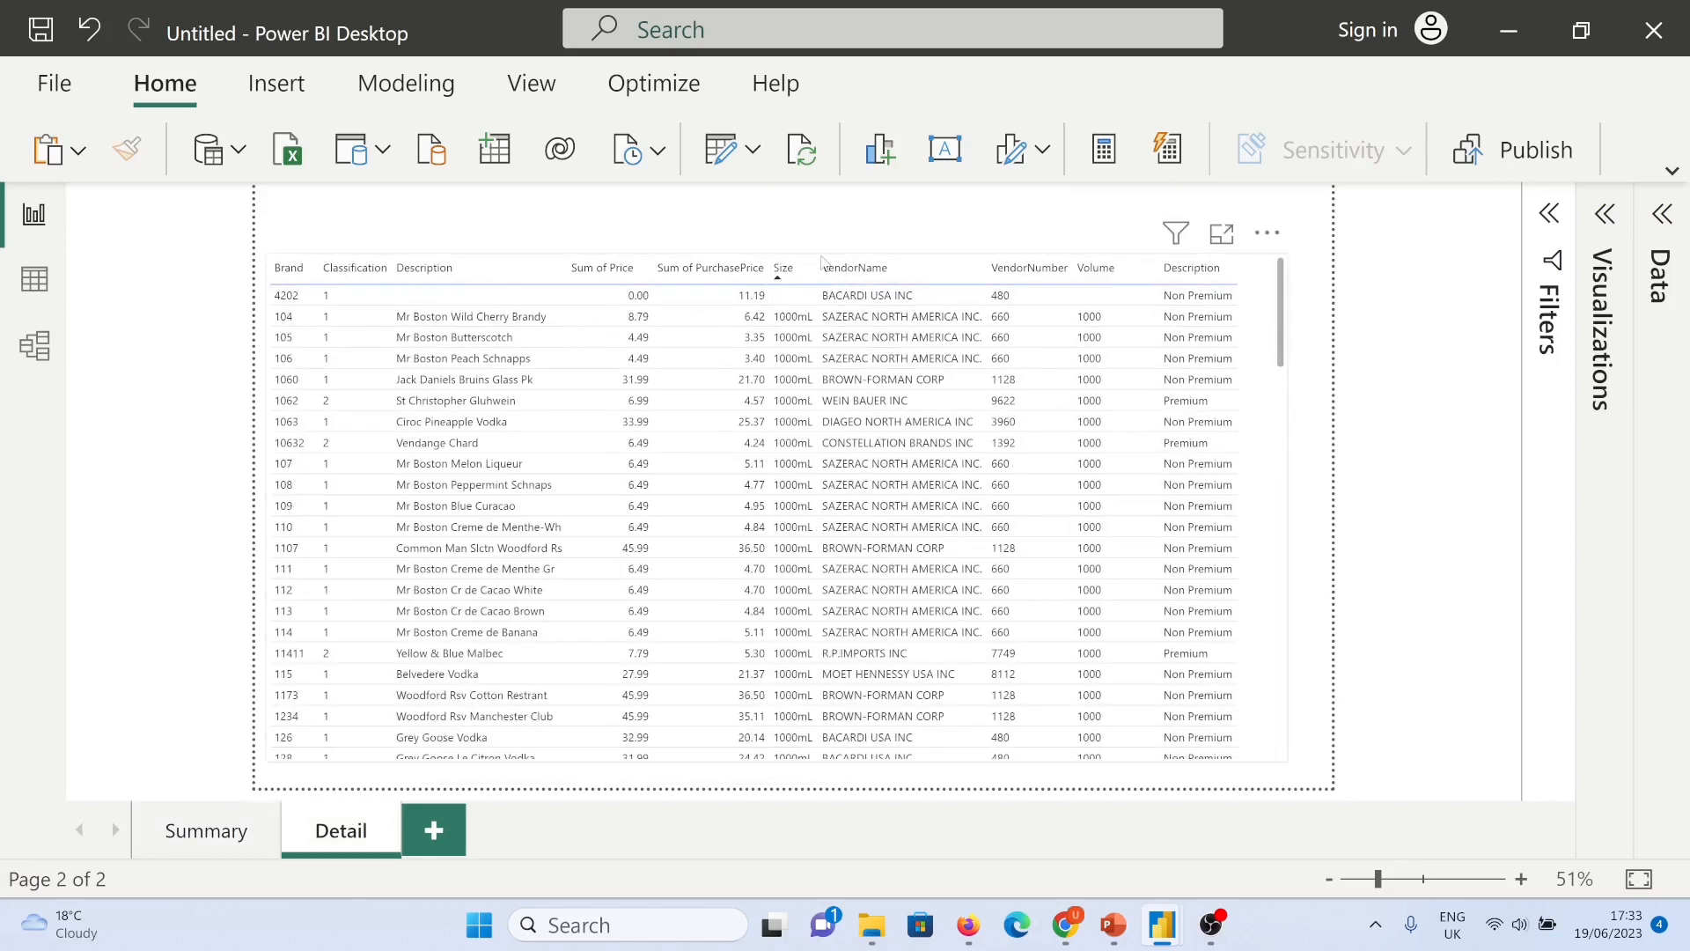
click(780, 236)
key(ctrl+v)
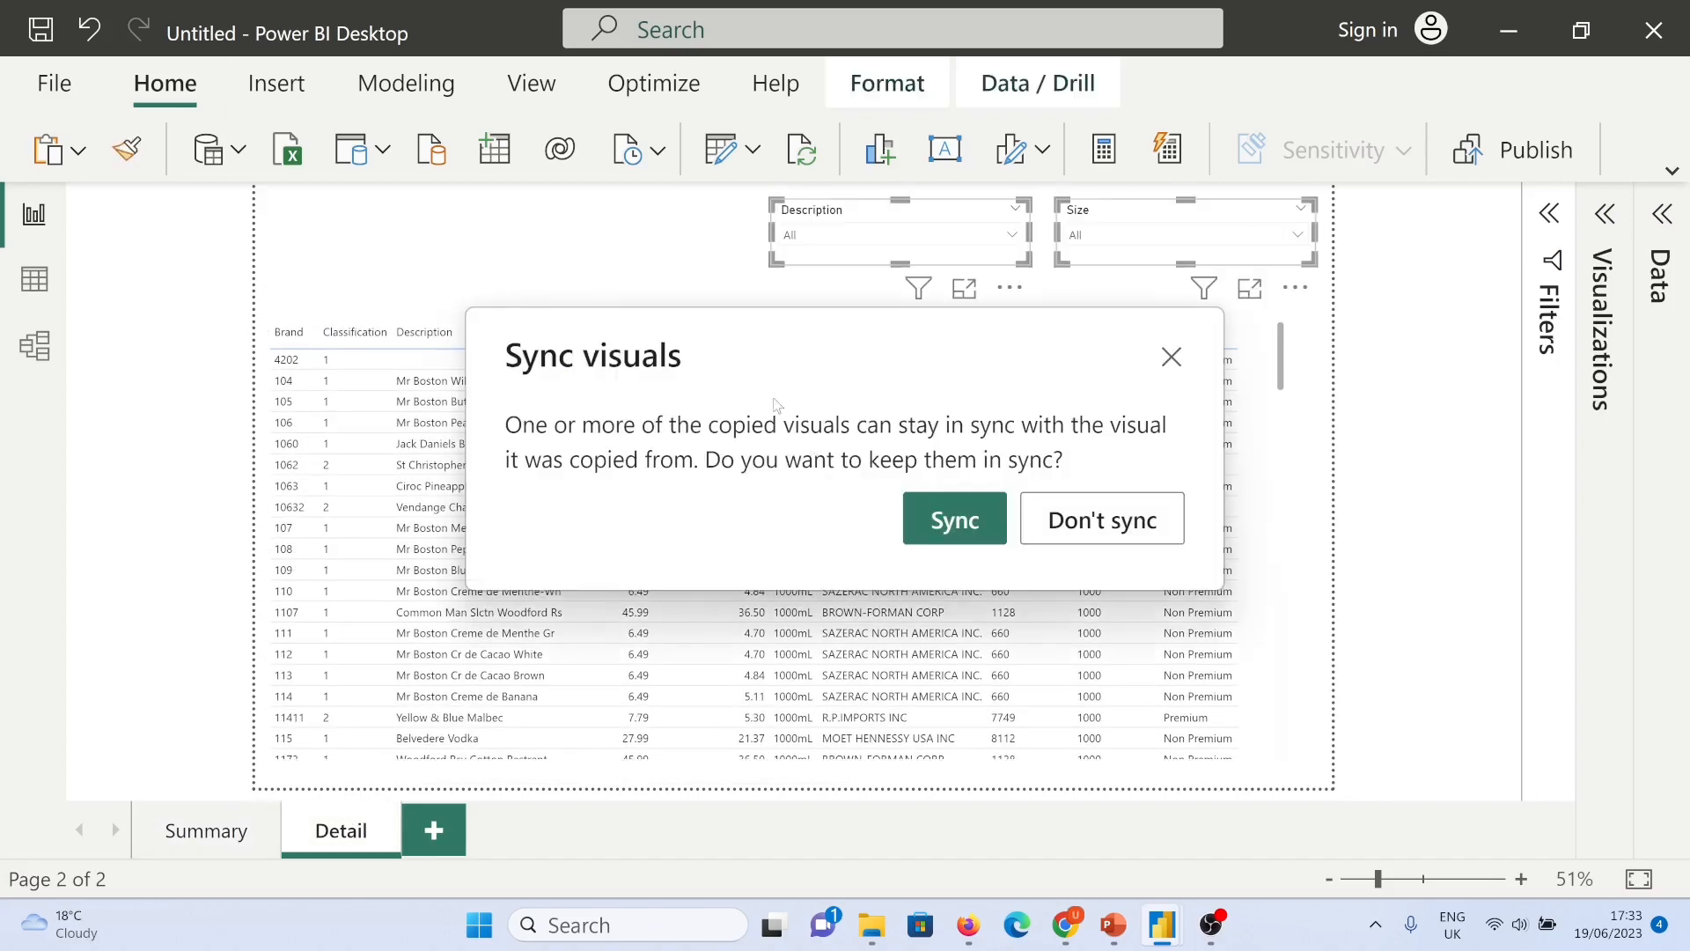
click(957, 524)
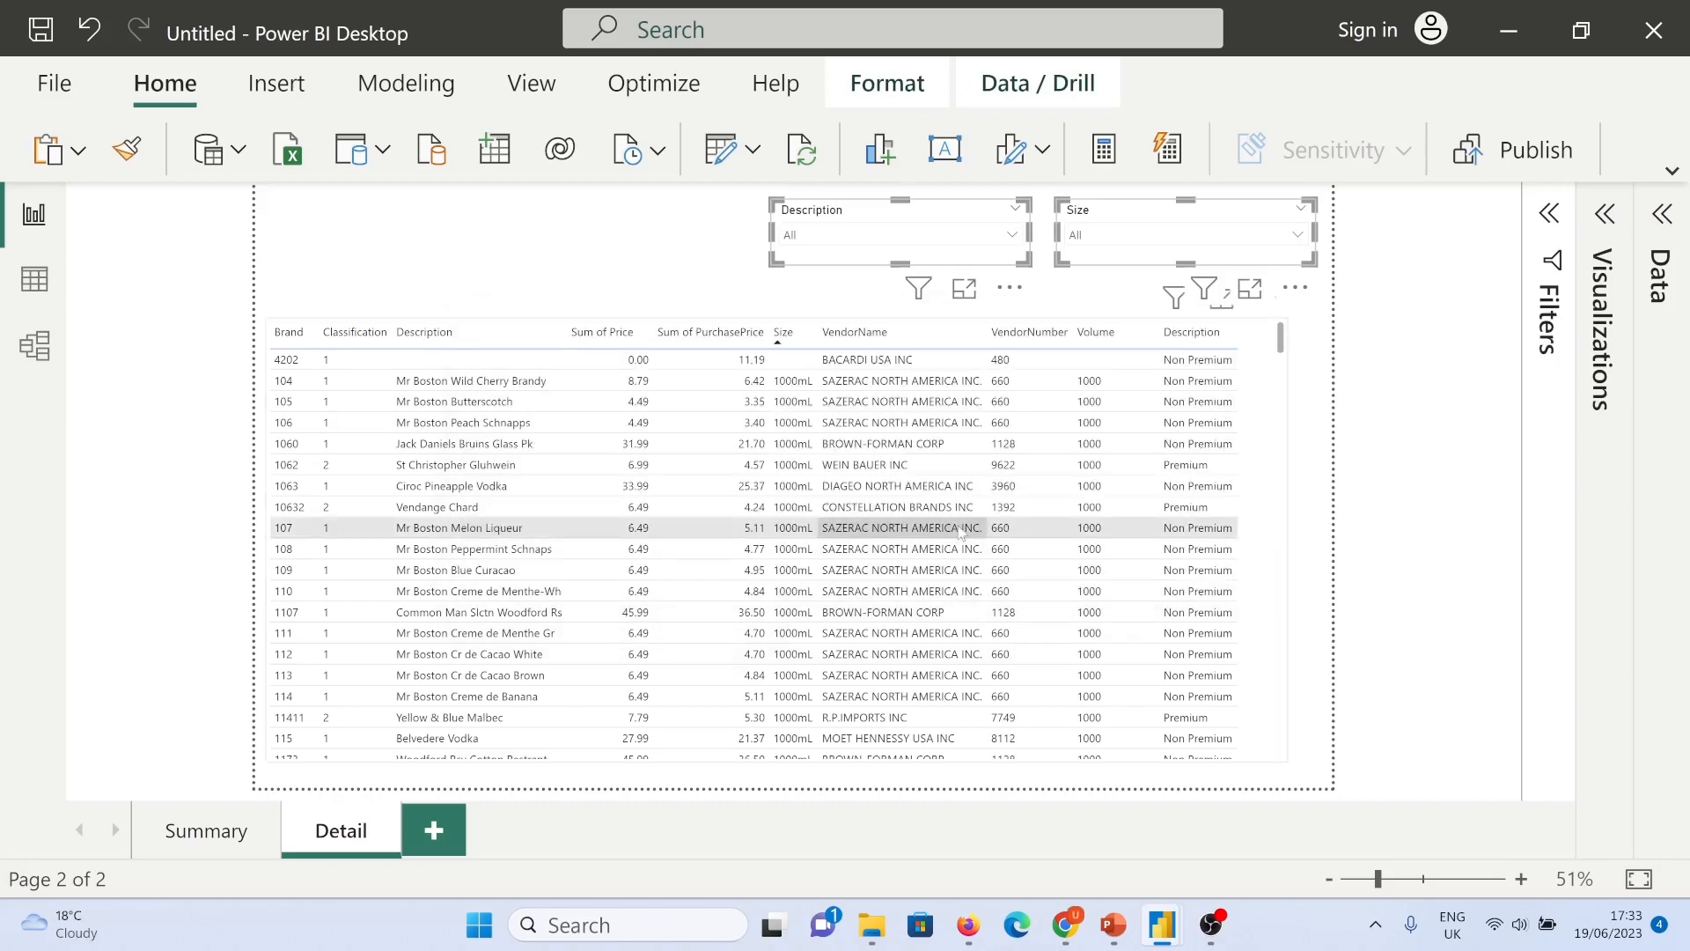
Step: Hide both slicers on the Detail page and extend the table upward to fill the space they occupied
click(1544, 234)
click(1548, 213)
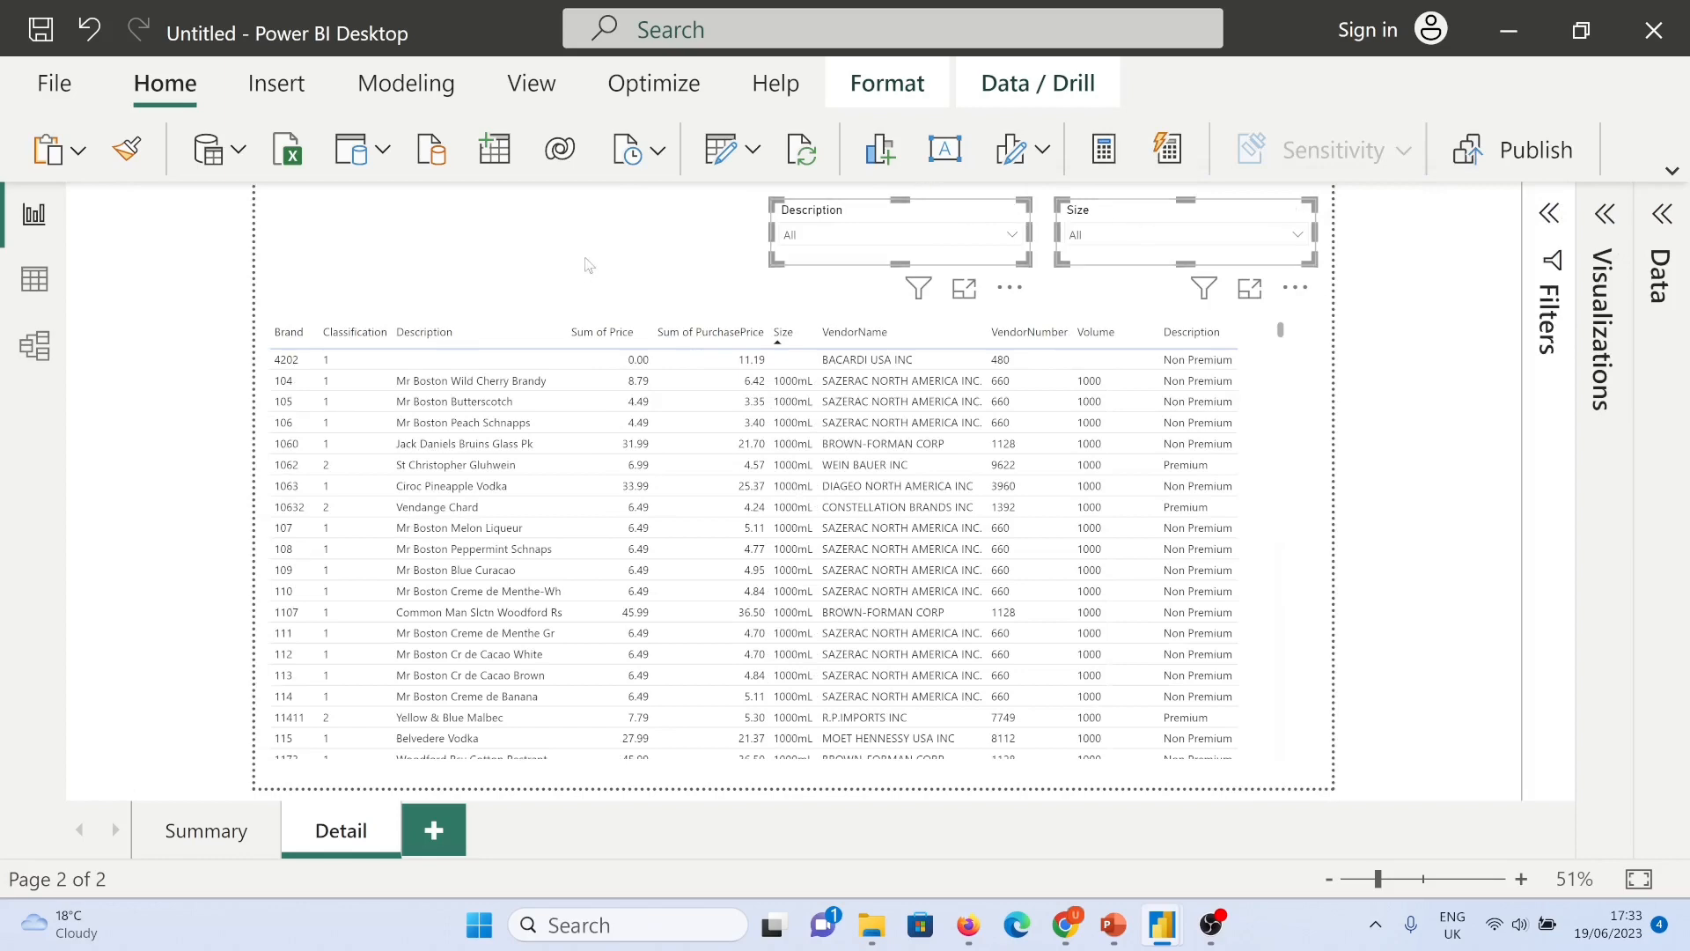
click(887, 82)
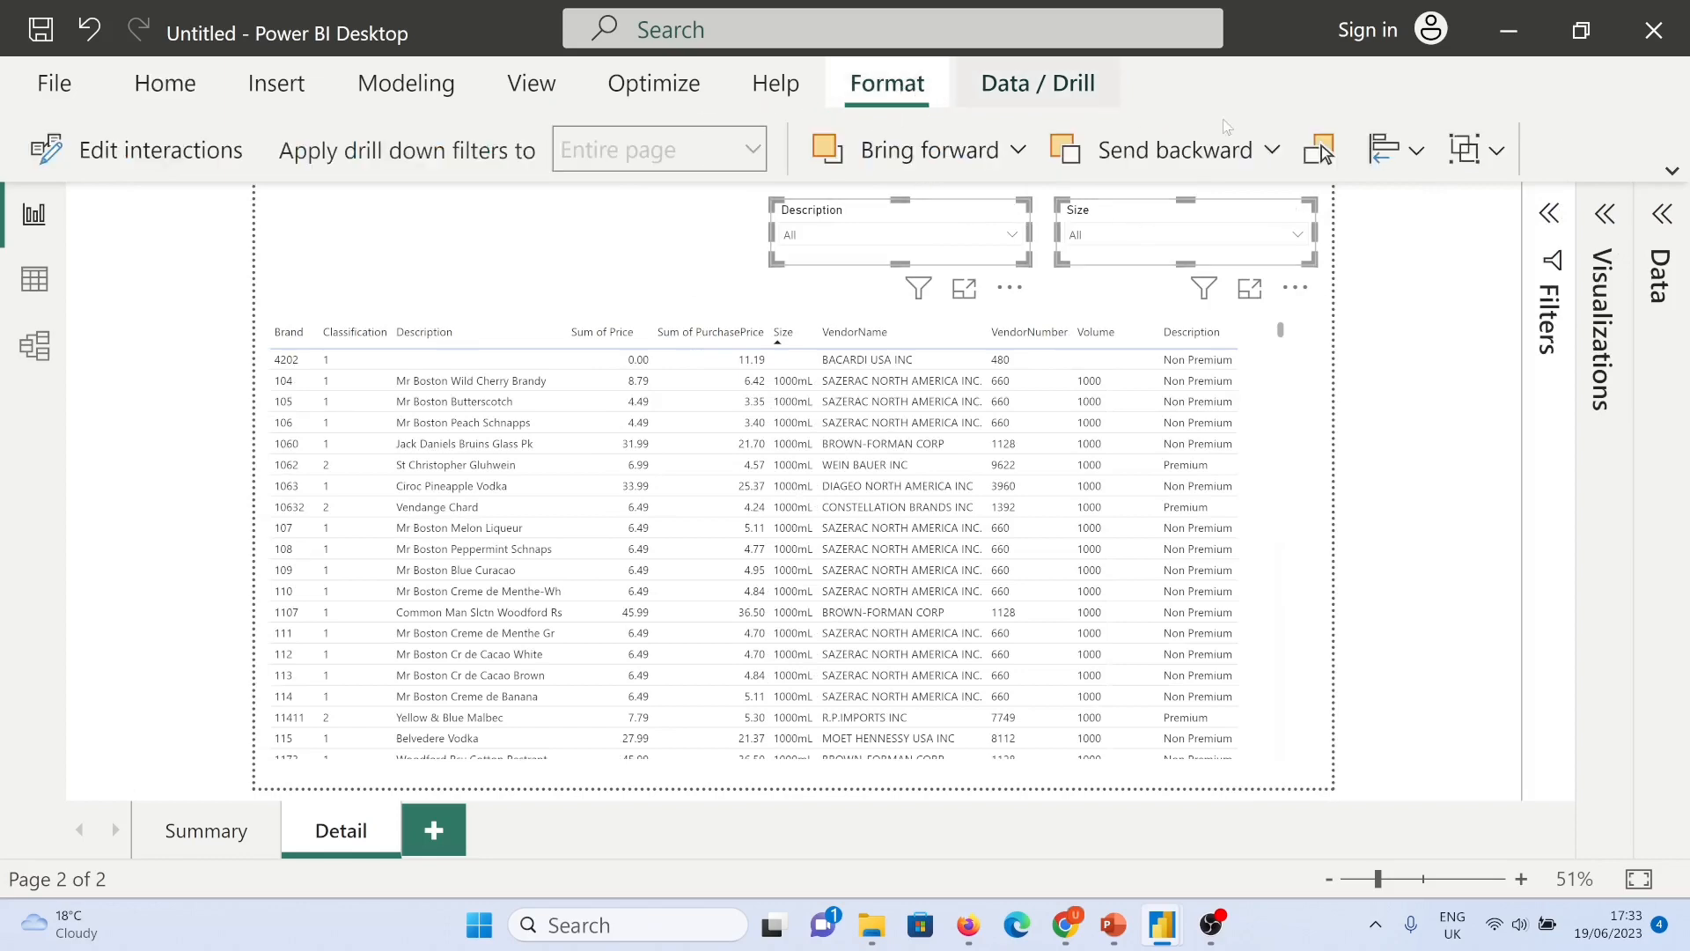
click(1321, 152)
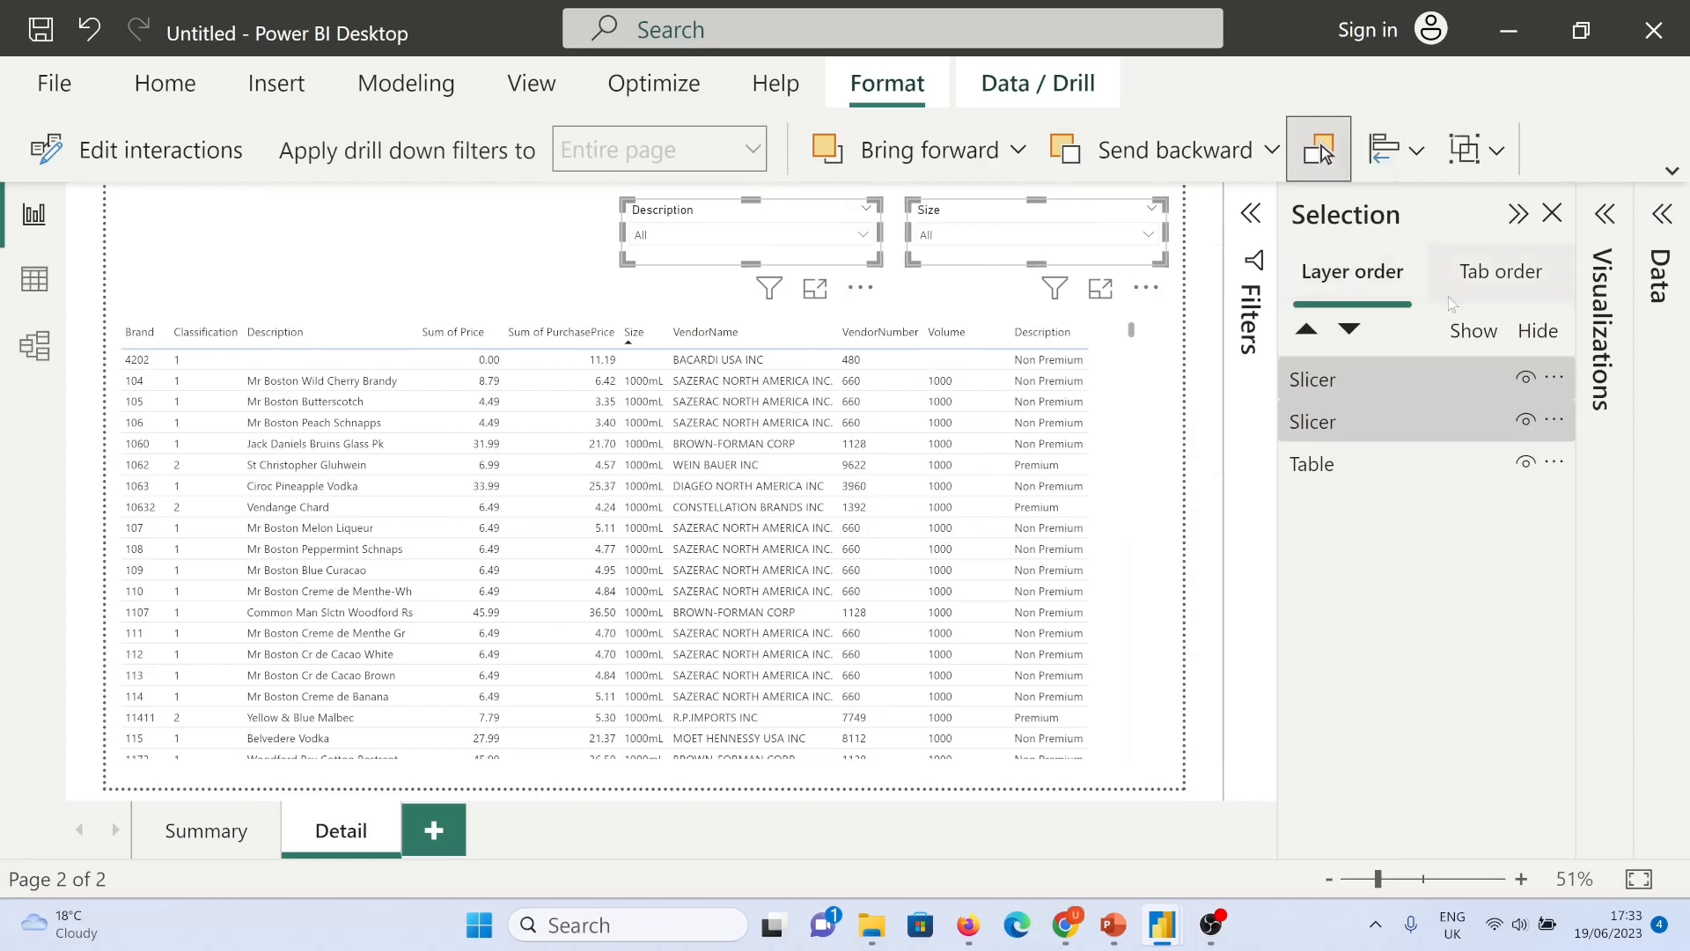
click(1526, 379)
click(1529, 419)
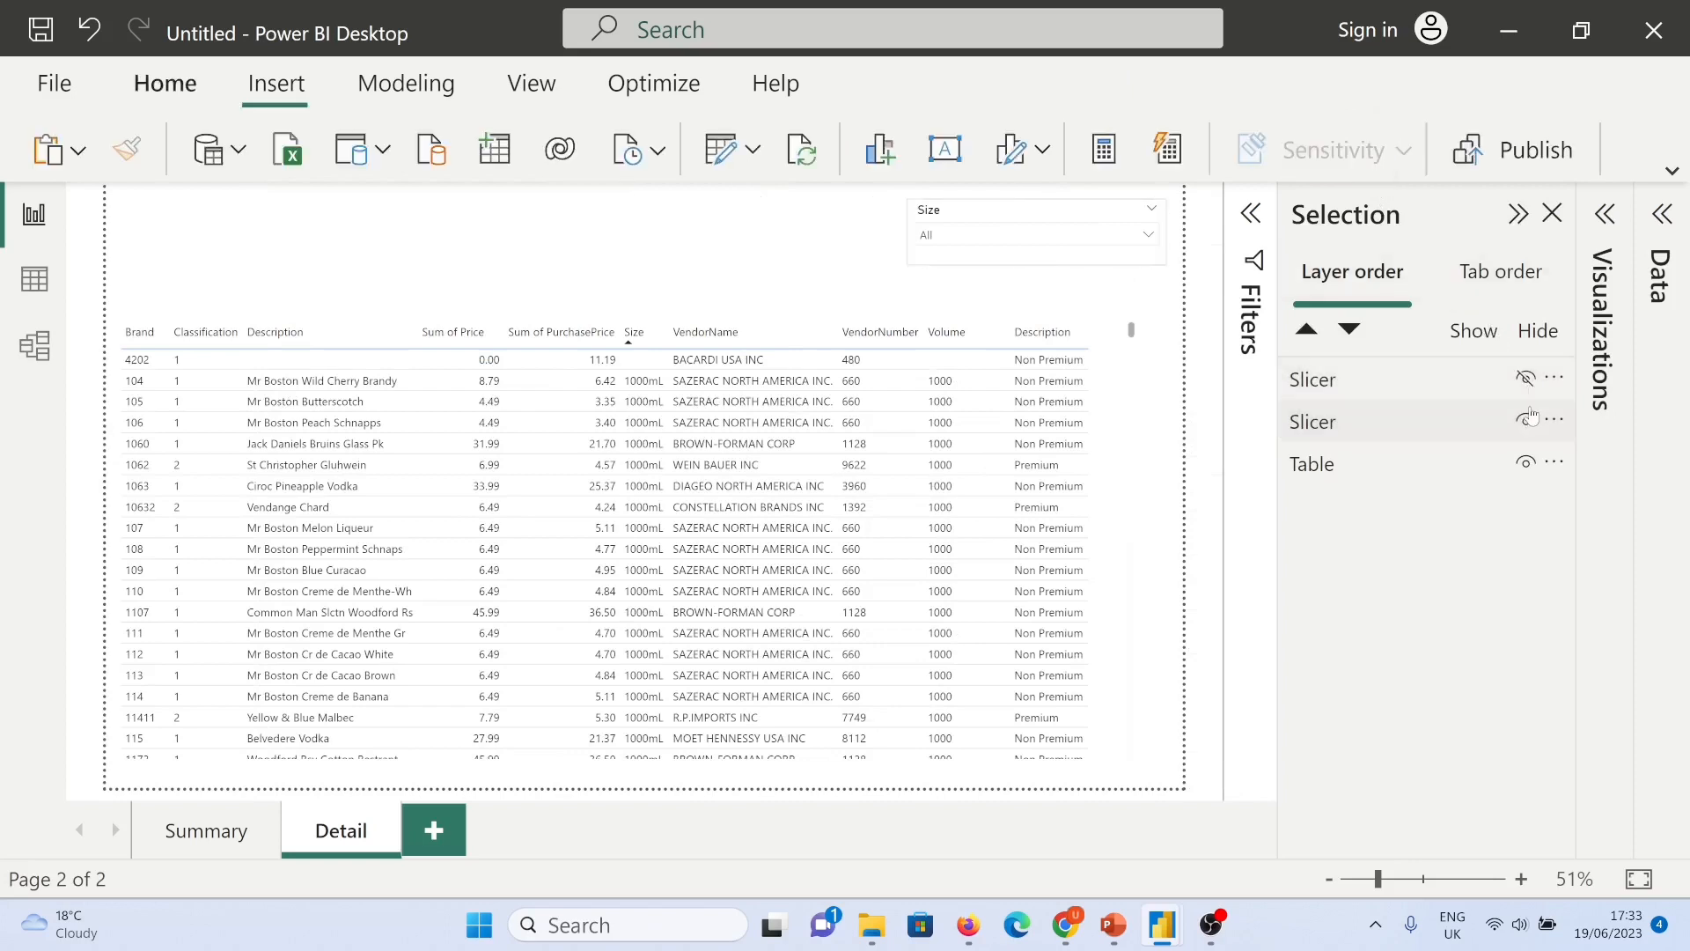
click(626, 321)
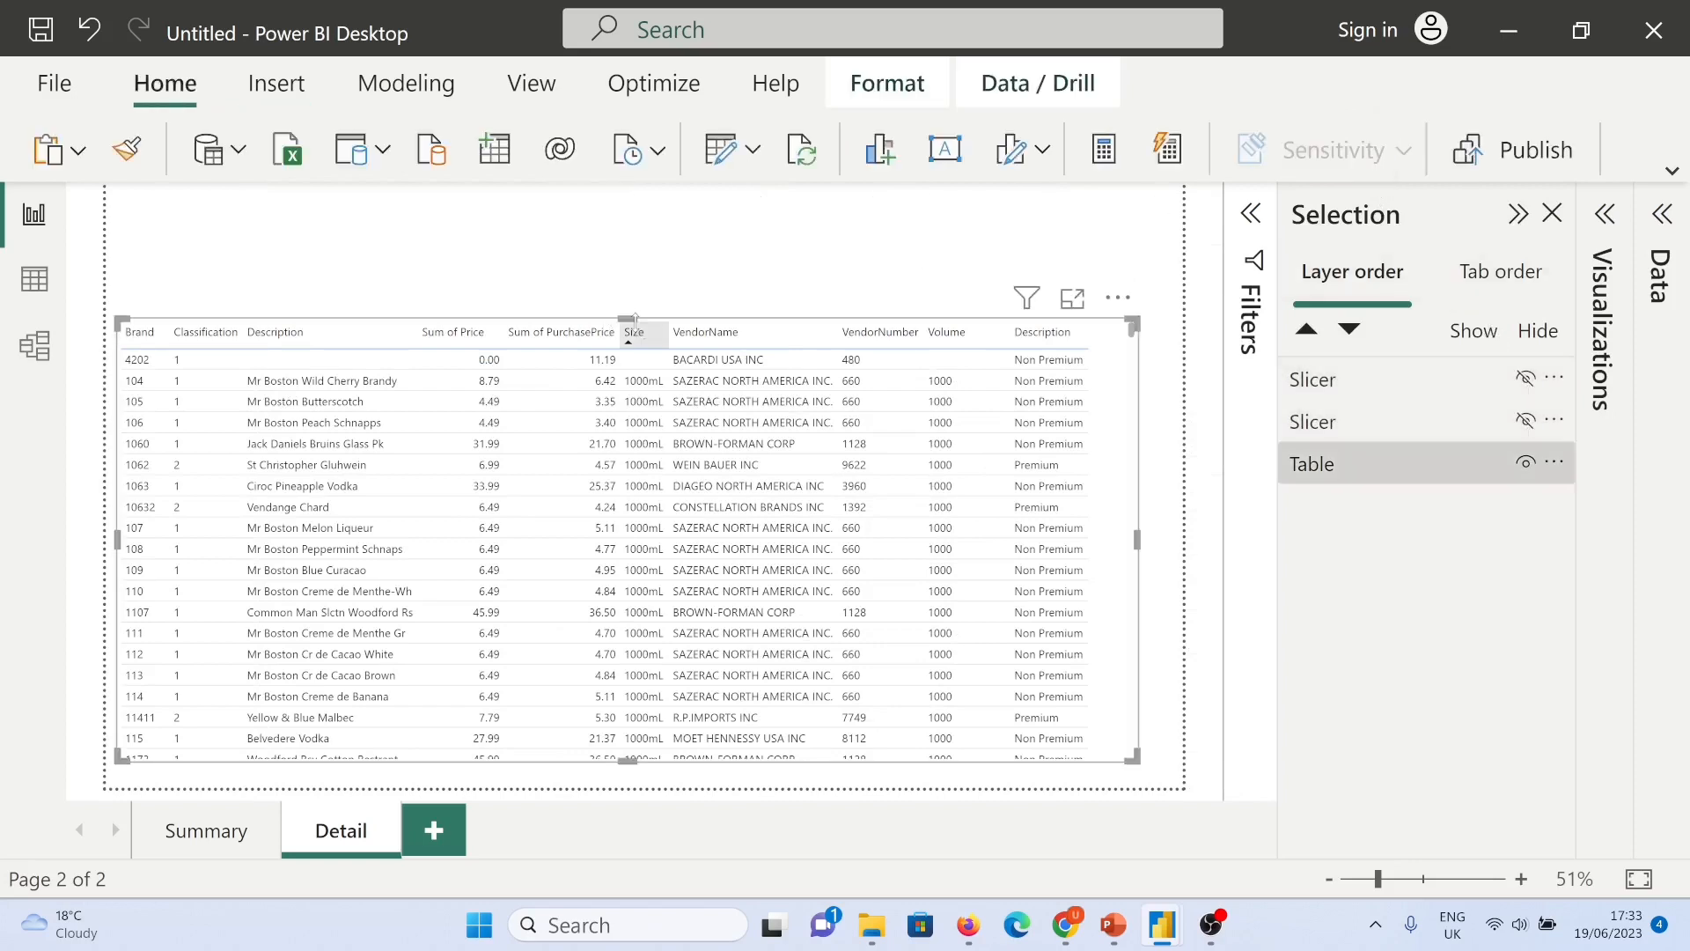
drag(632, 307, 628, 203)
Step: On Summary, include only VendorNumber 2000 in the same-vendor-number table and check whether the Detail page is filtered too
click(206, 830)
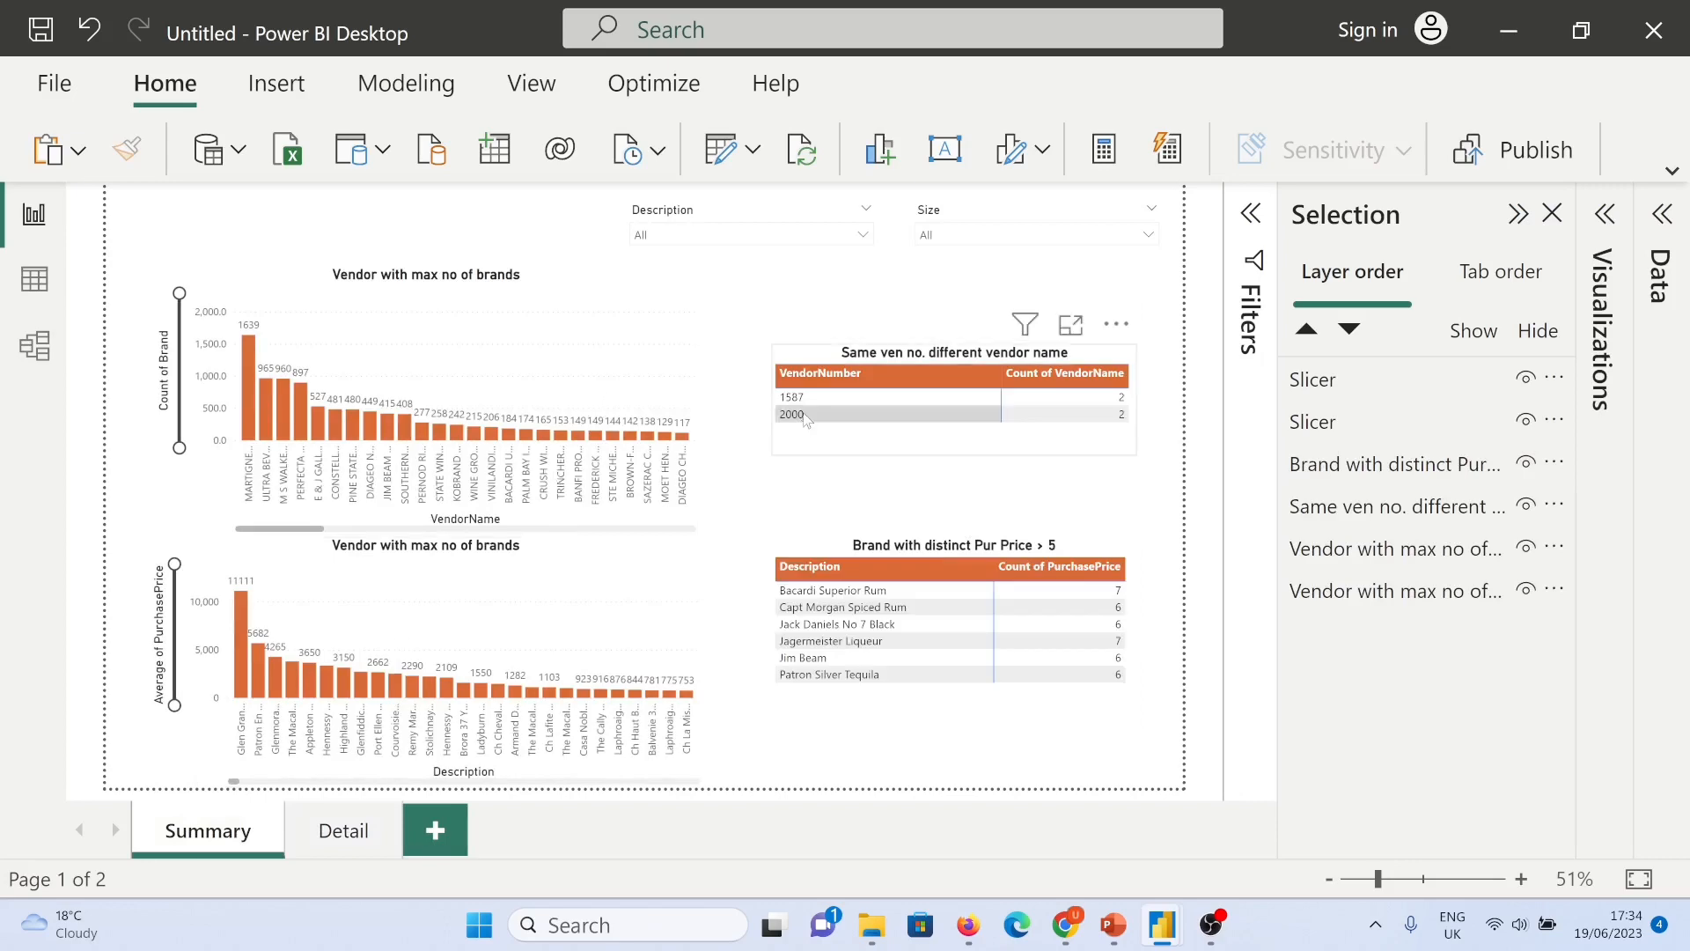
right_click(906, 415)
click(962, 551)
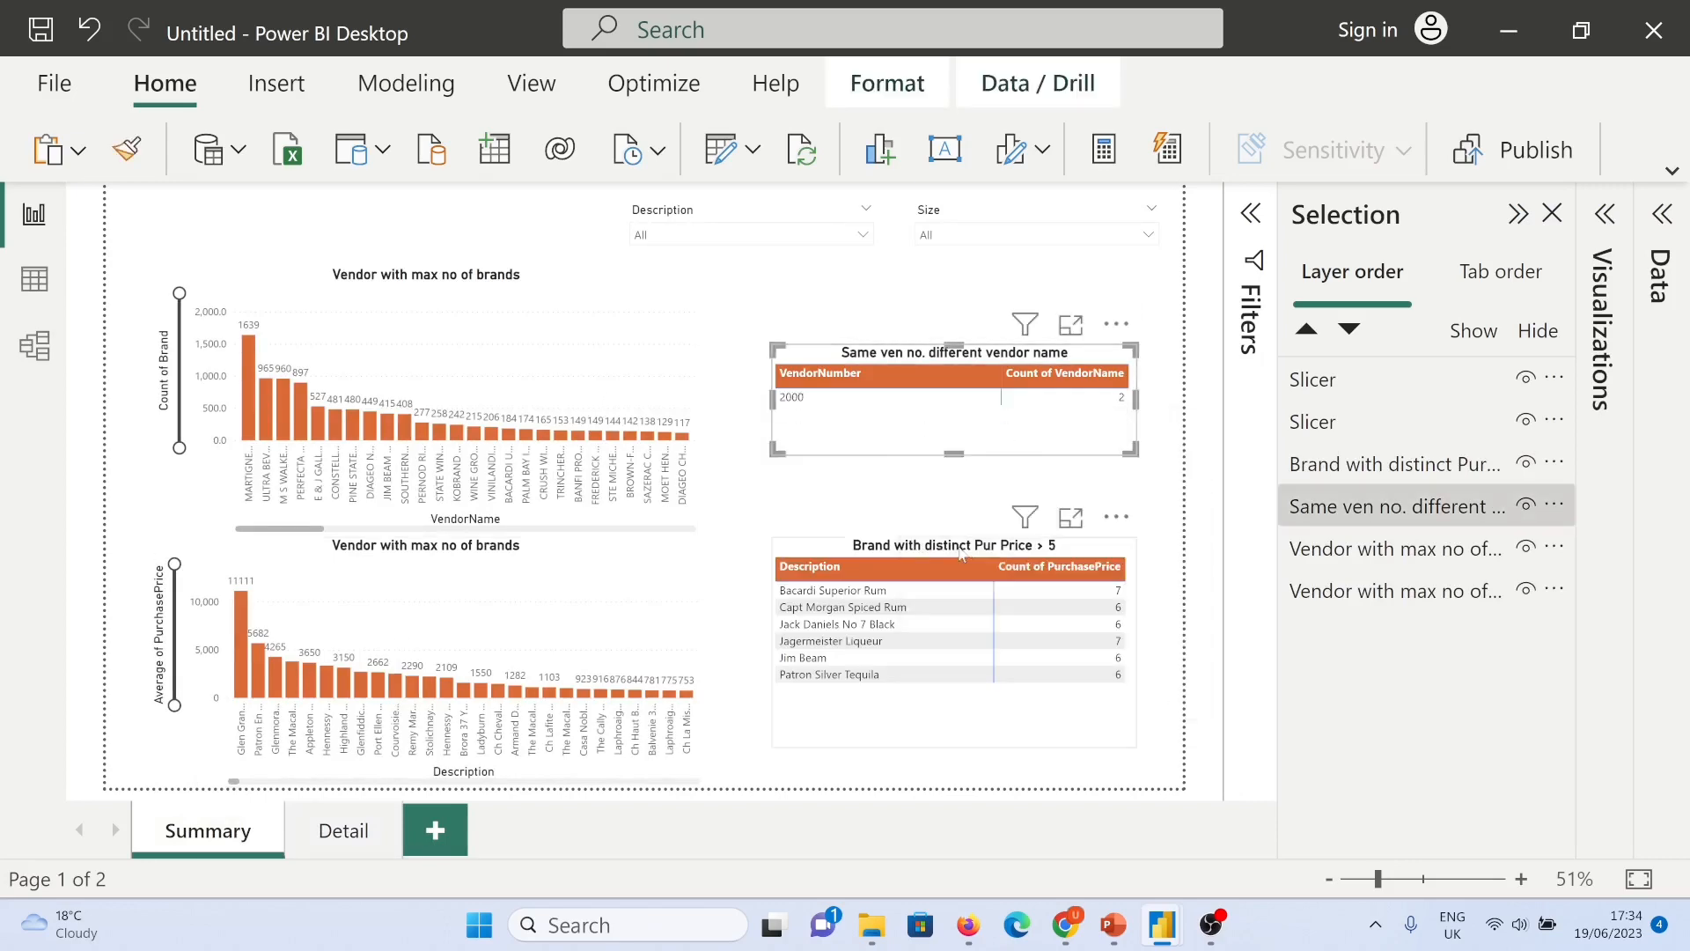
click(299, 833)
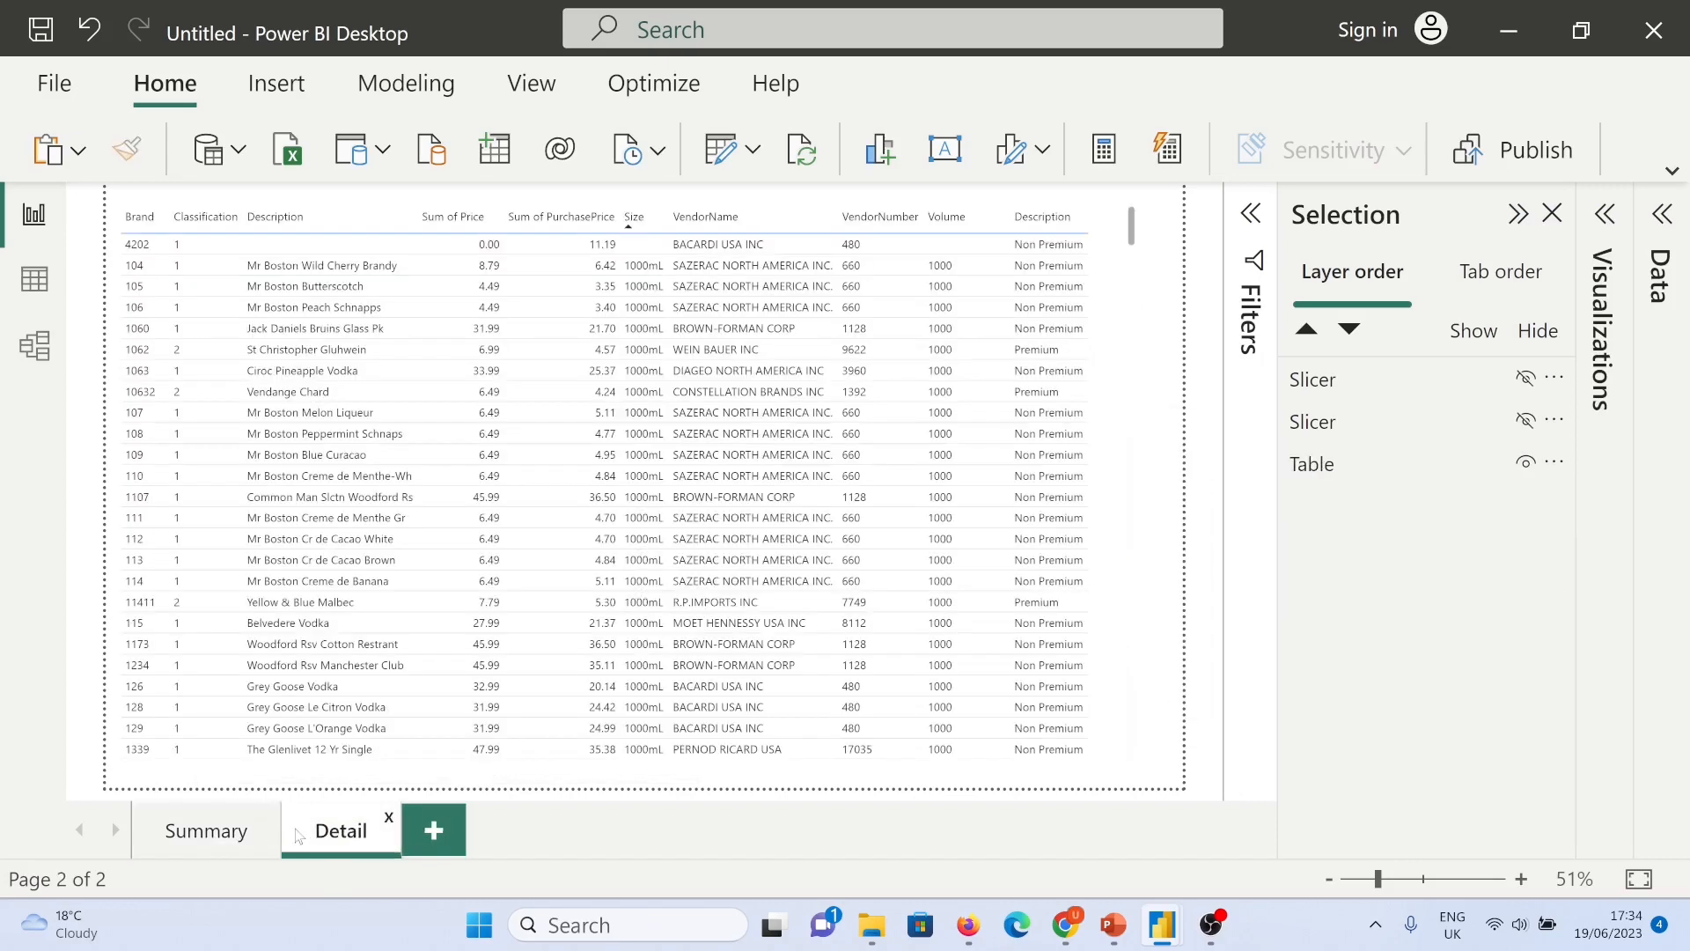
click(248, 837)
Step: Remove the Included filter from the same-vendor-number table and collapse the Filters and Selection panes
click(1104, 332)
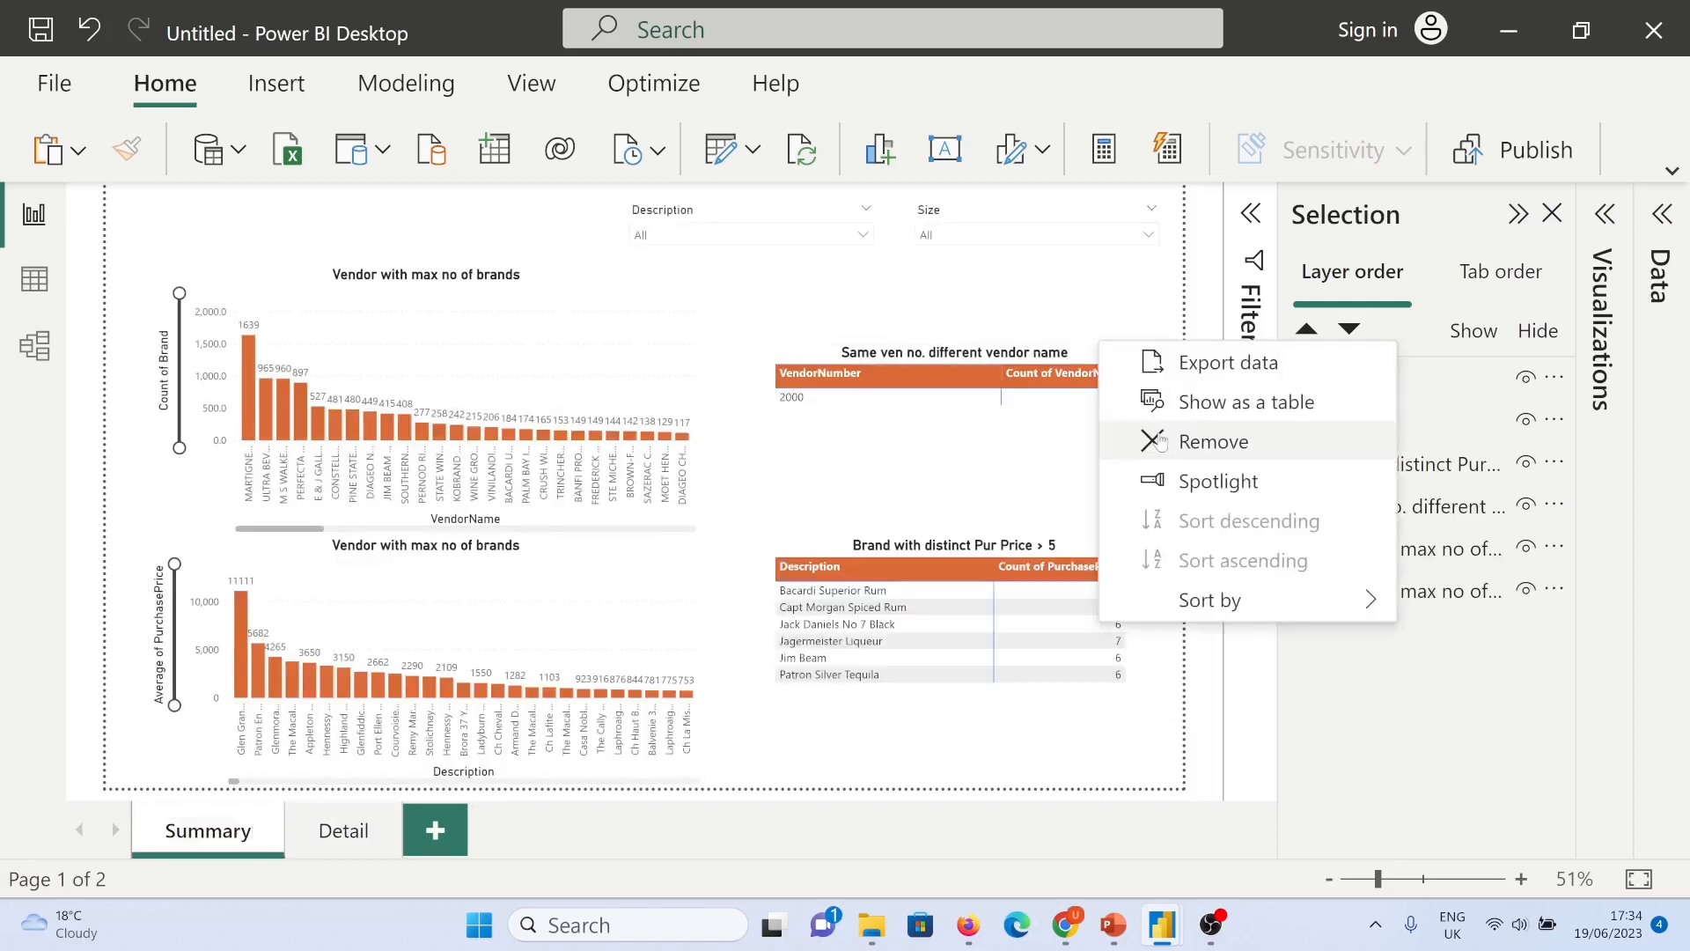
click(1008, 447)
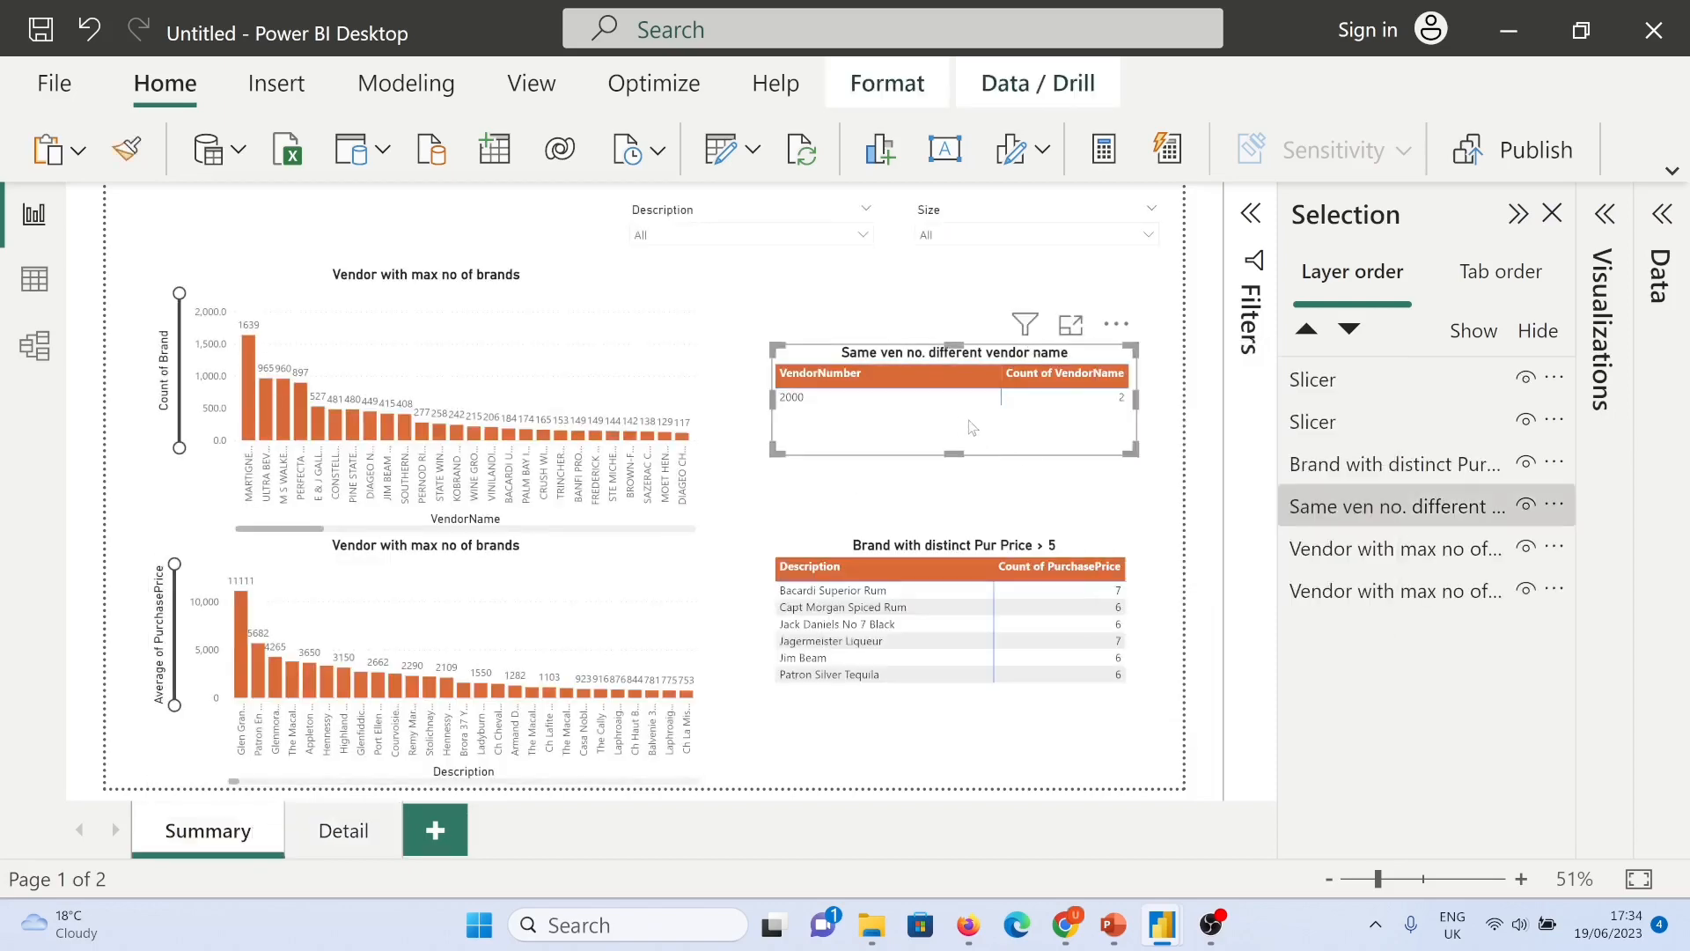
click(1251, 214)
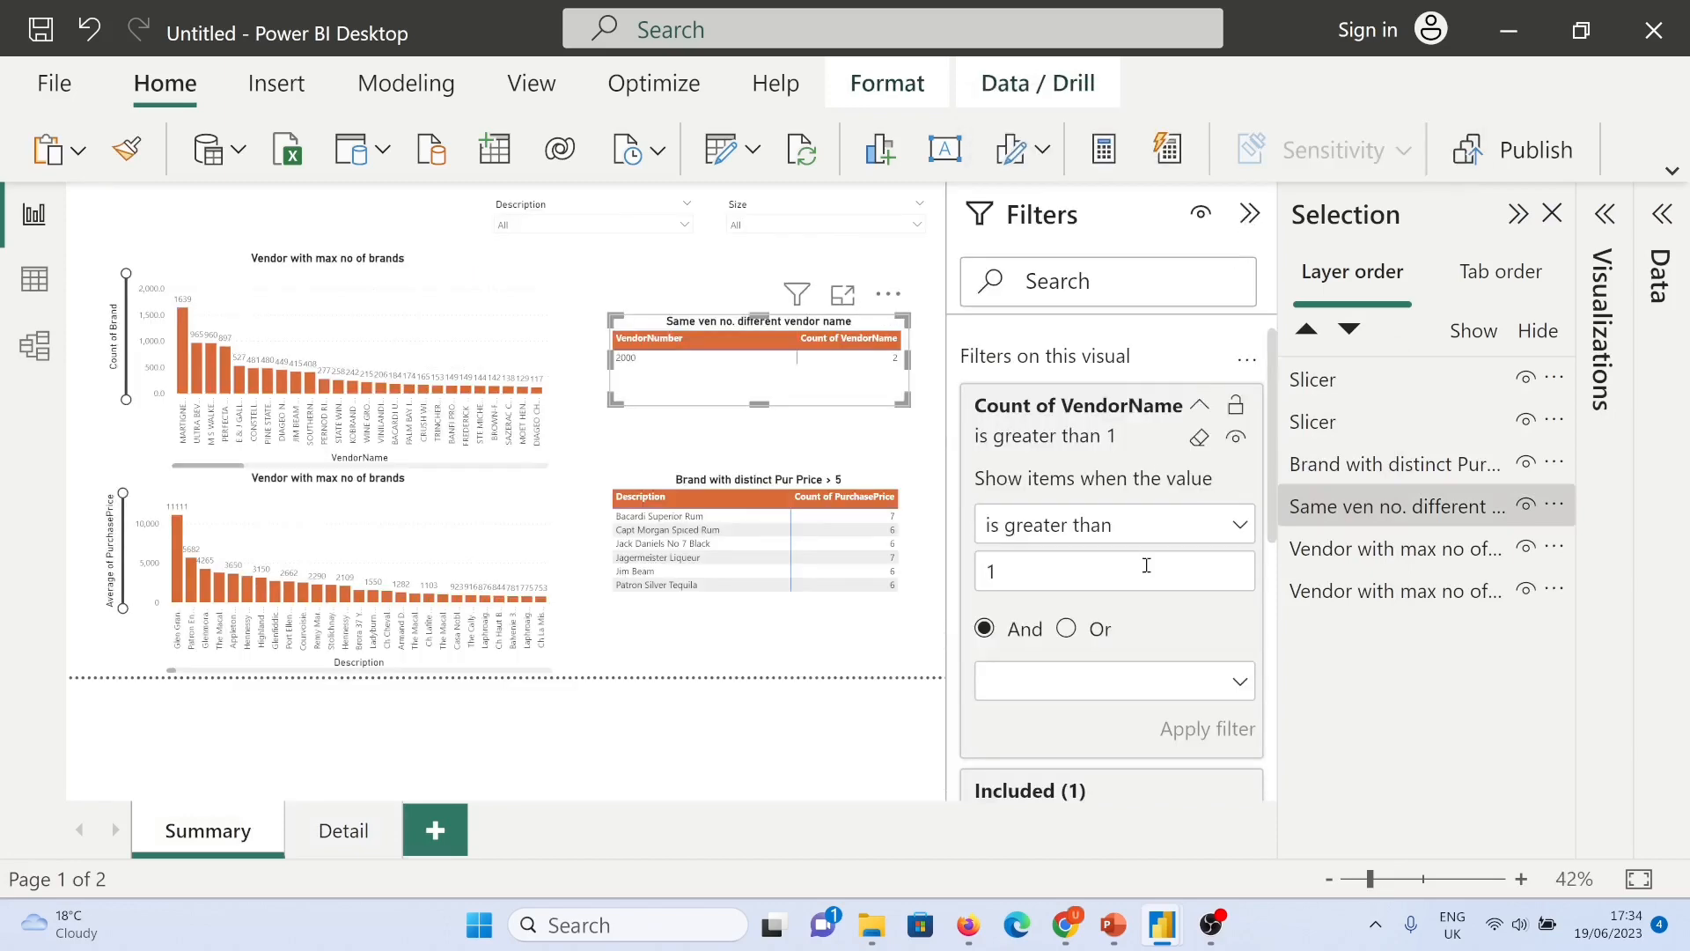
scroll(1146, 565, down, 3)
click(1200, 507)
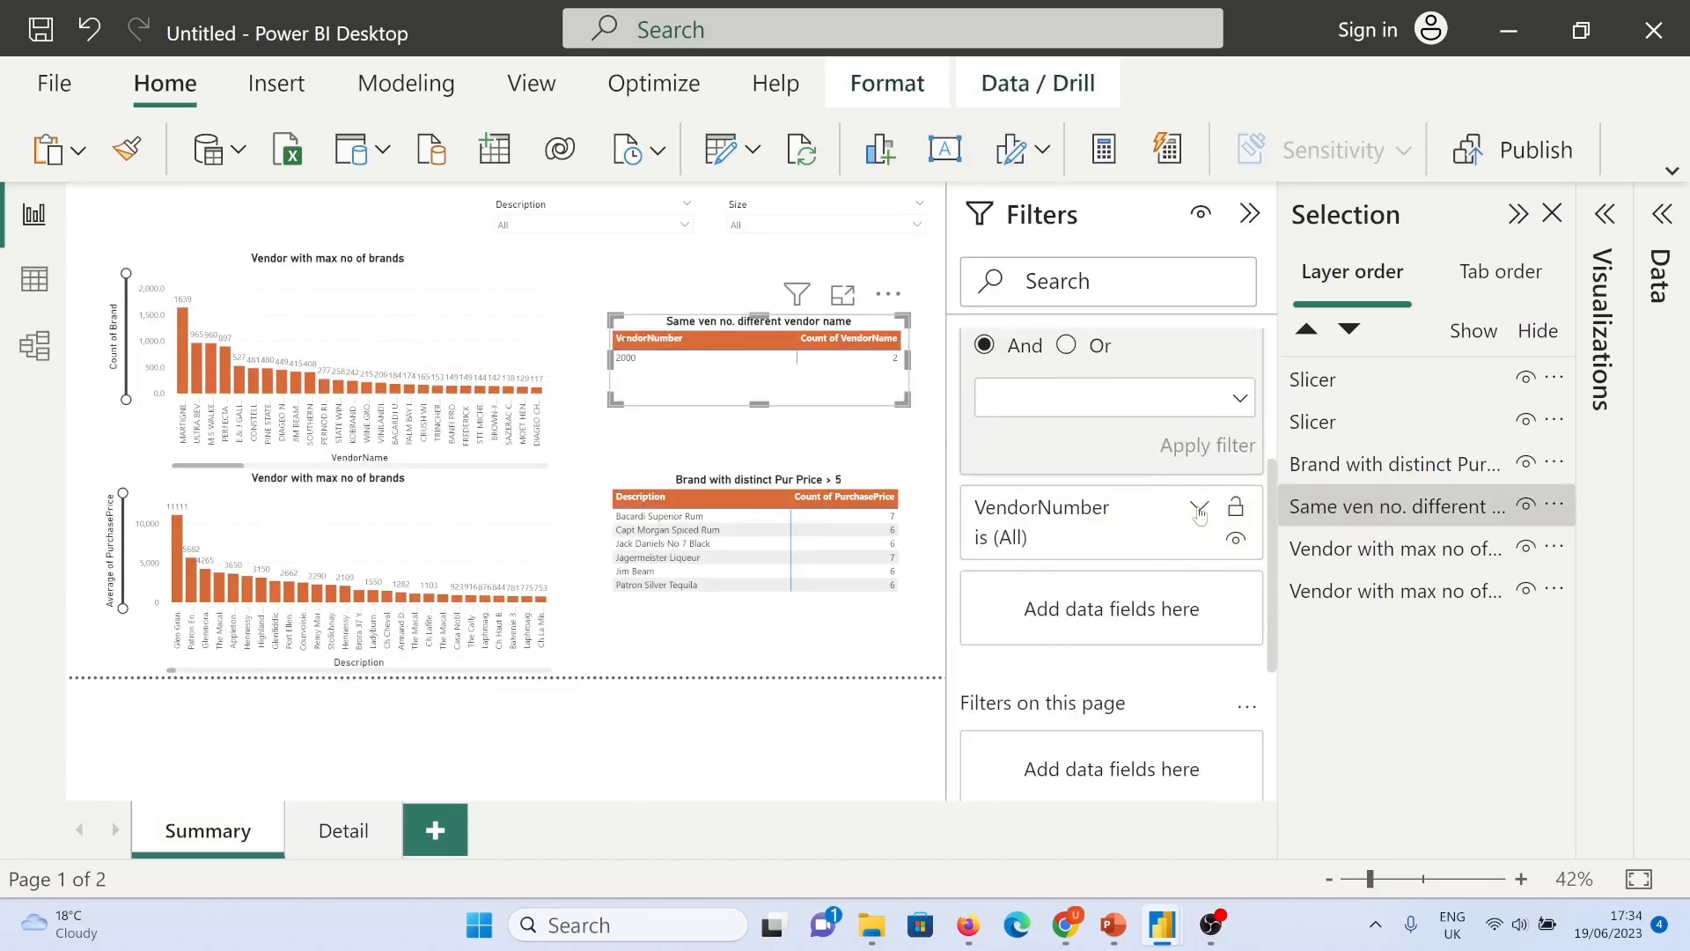
click(1251, 213)
click(1516, 214)
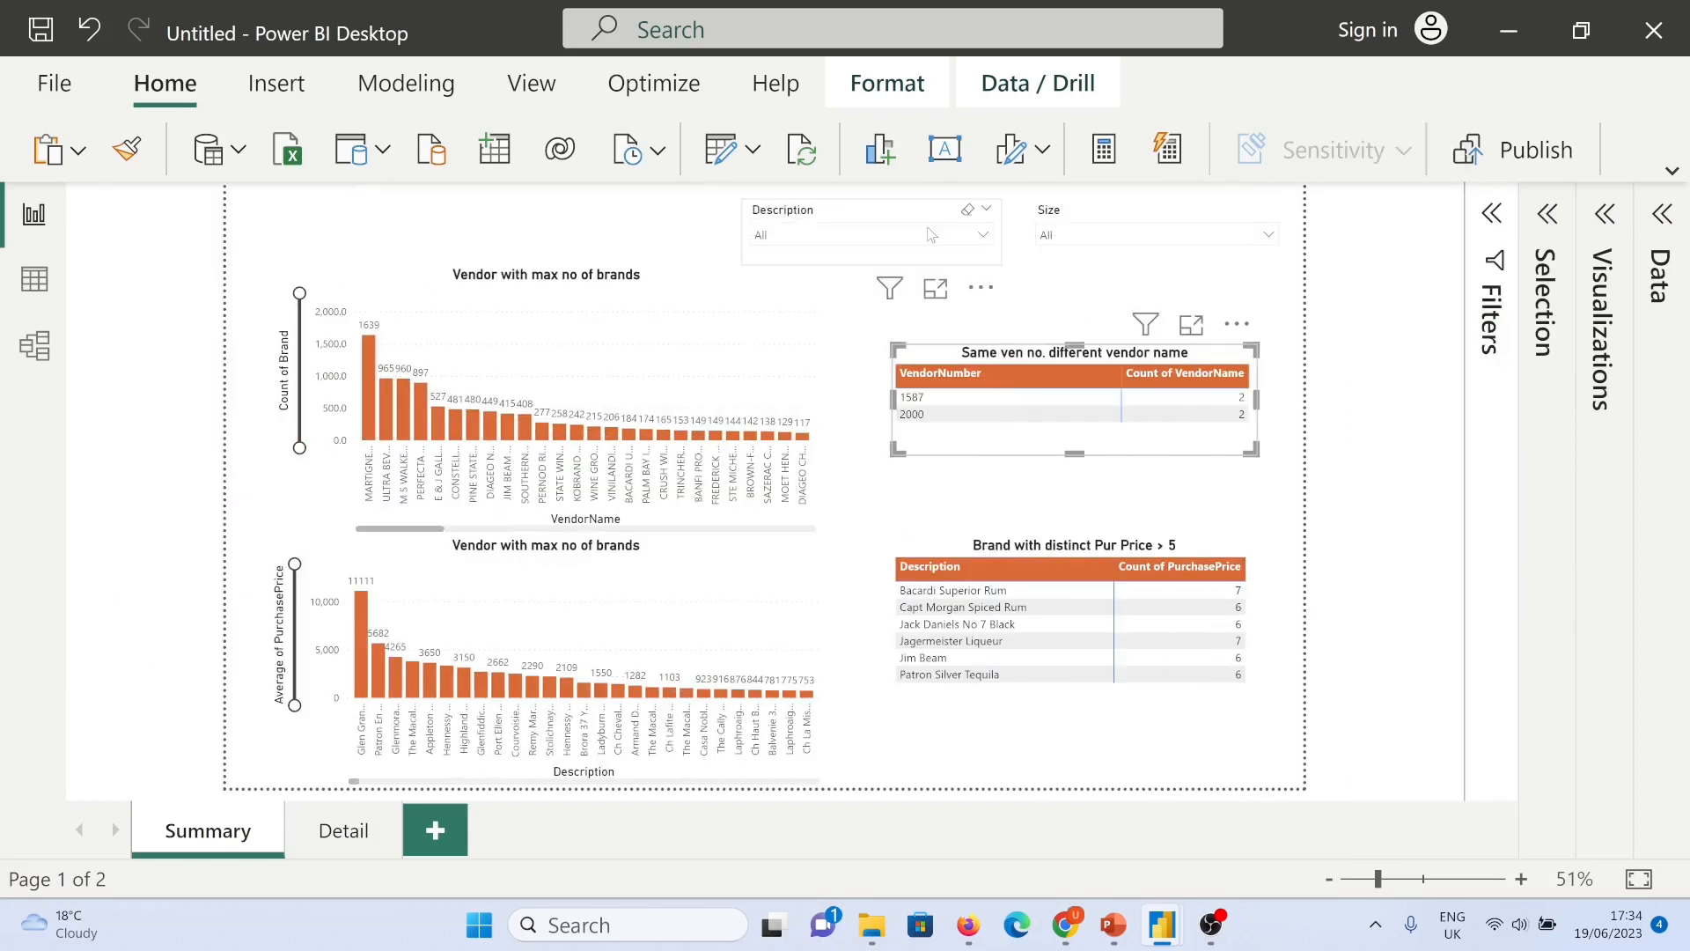
Step: Select Premium in the Description slicer on Summary and check the filtered rows on the Detail page
click(984, 236)
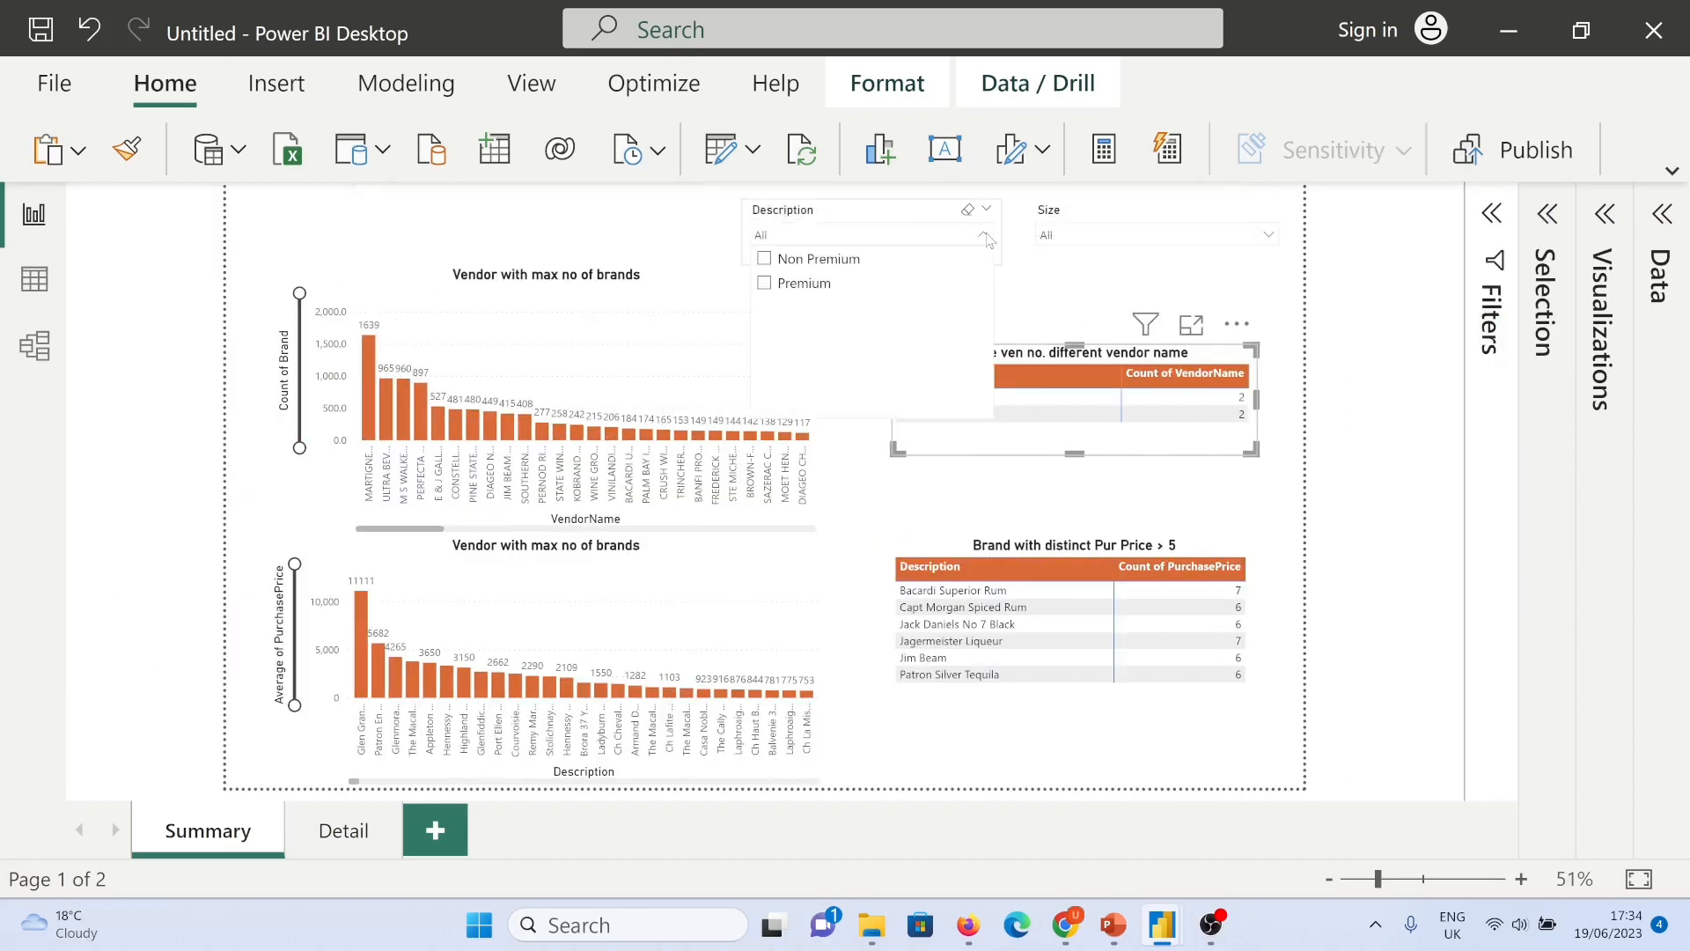
click(764, 285)
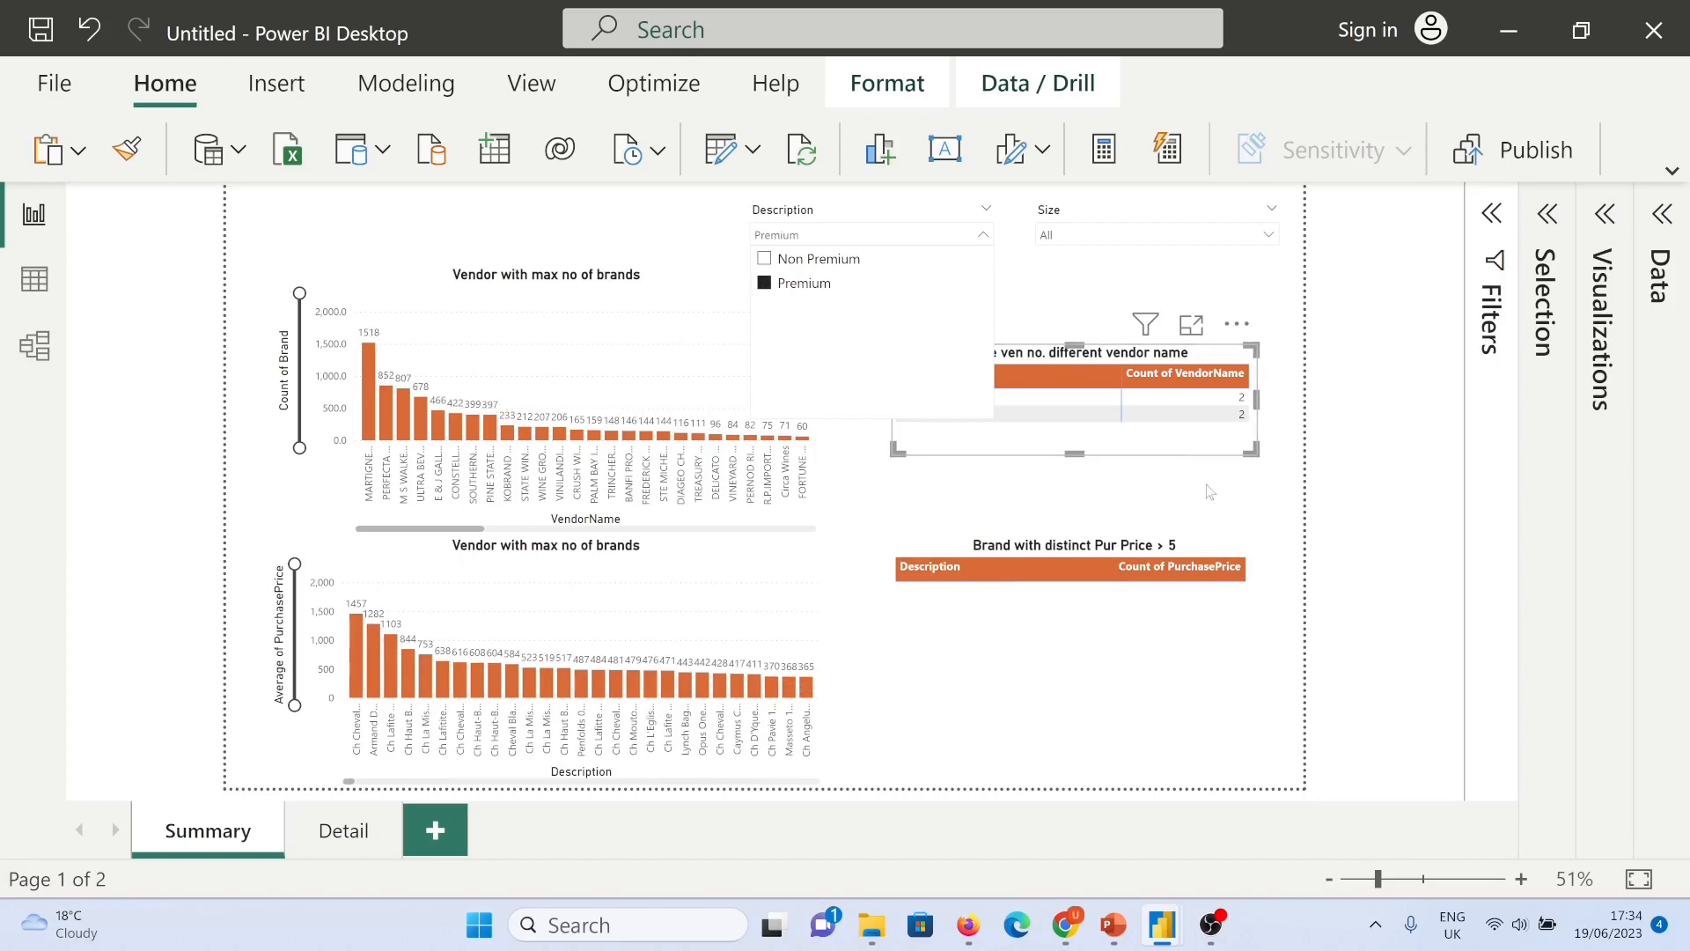
click(1280, 487)
click(343, 831)
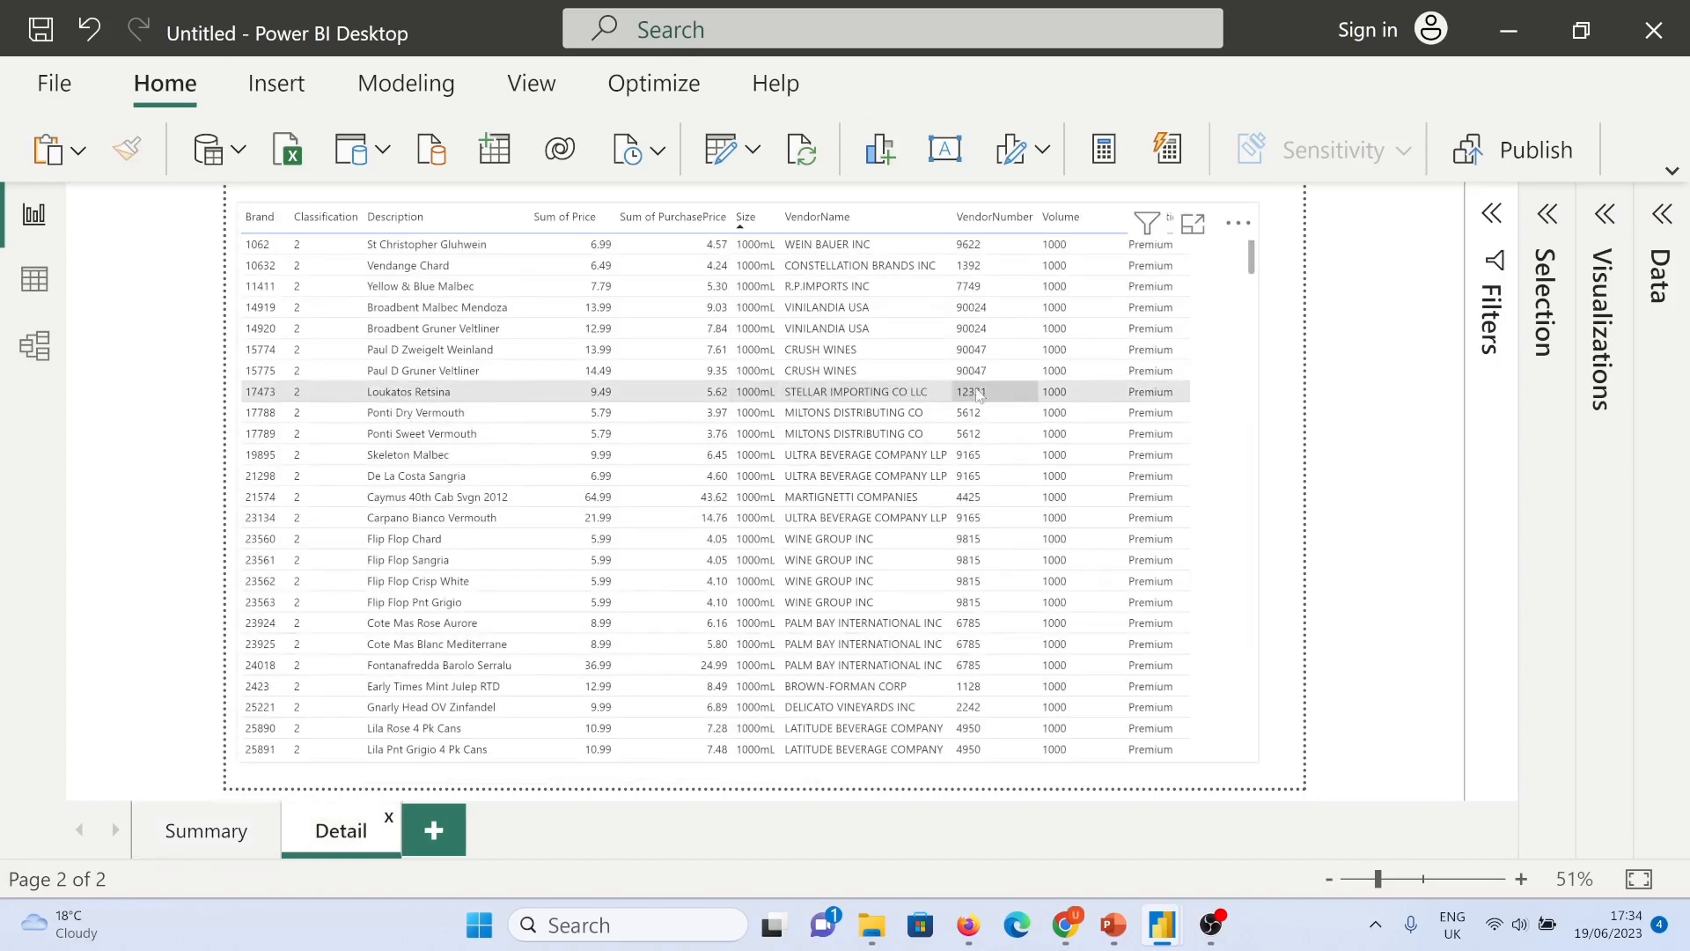
scroll(1206, 412, down, 6)
scroll(1206, 412, down, 5)
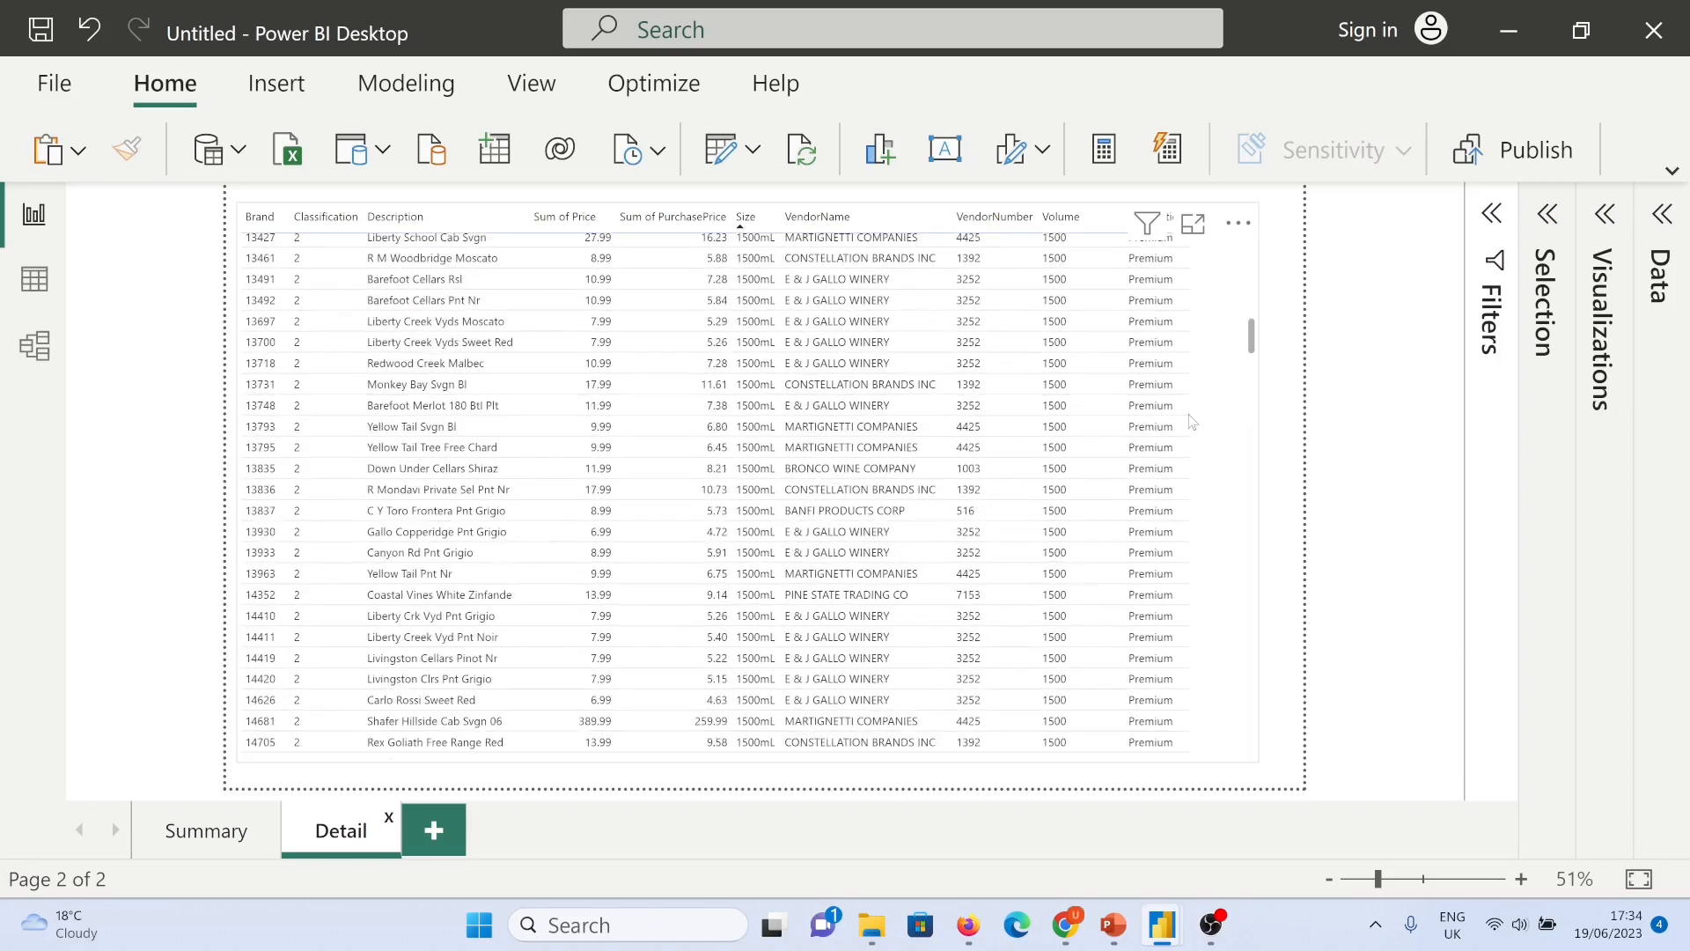
Step: Switch the Description slicer to Non Premium, check the Detail page, and clear the slicer selection on Summary
click(176, 836)
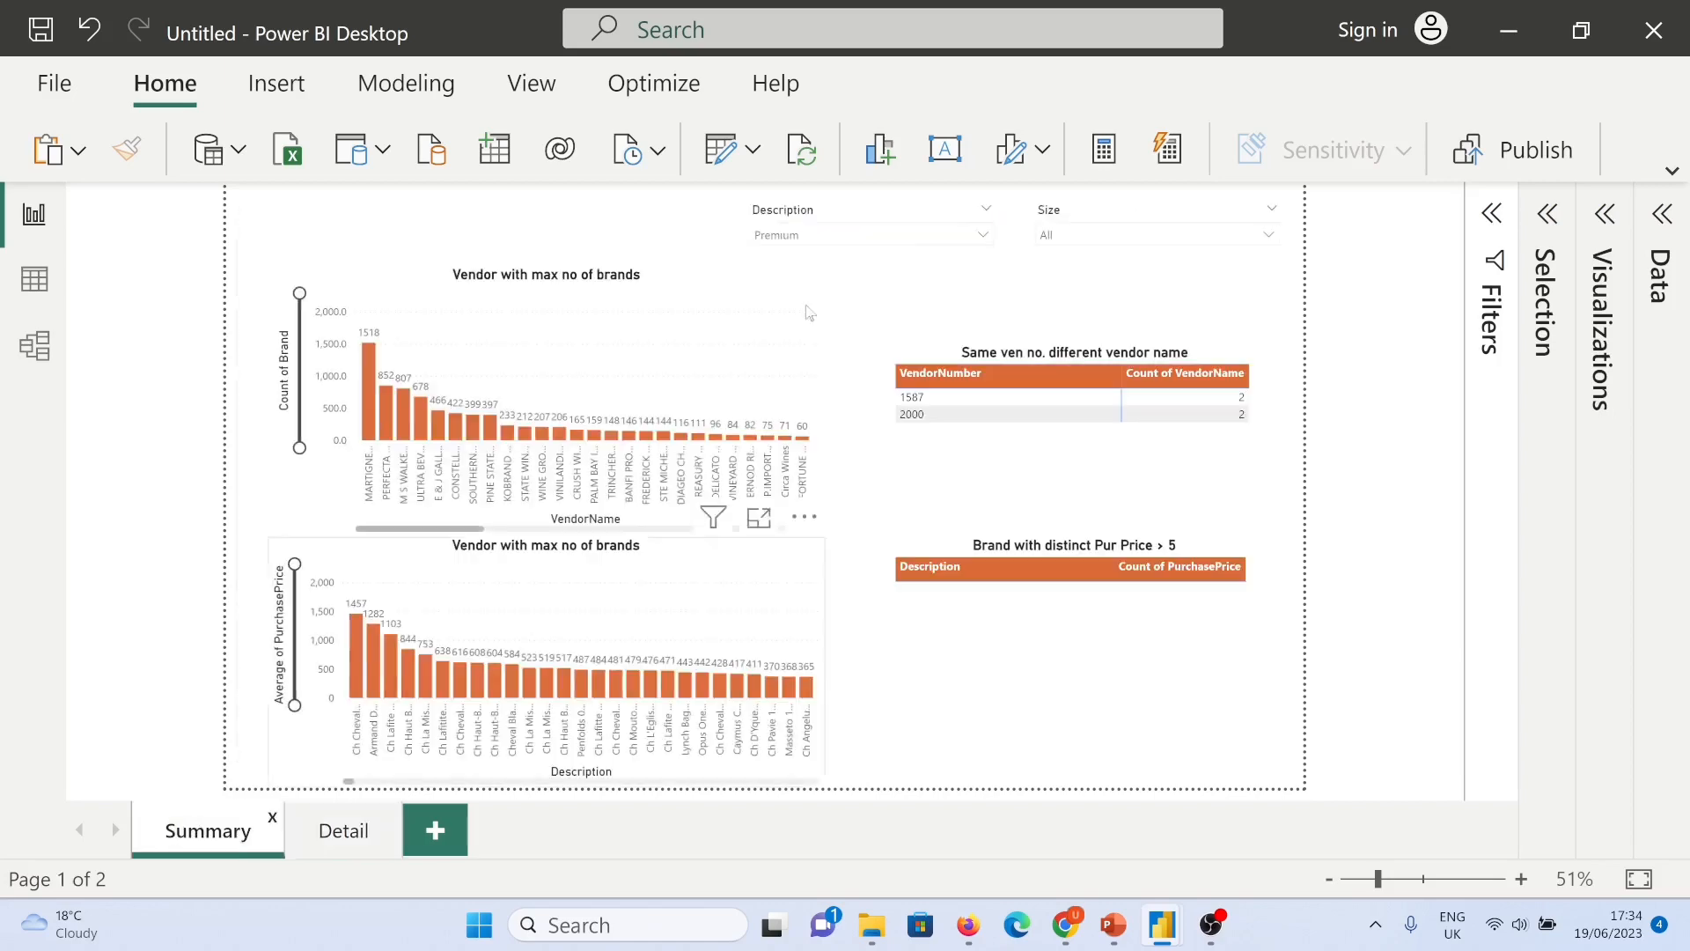
click(983, 234)
click(1283, 274)
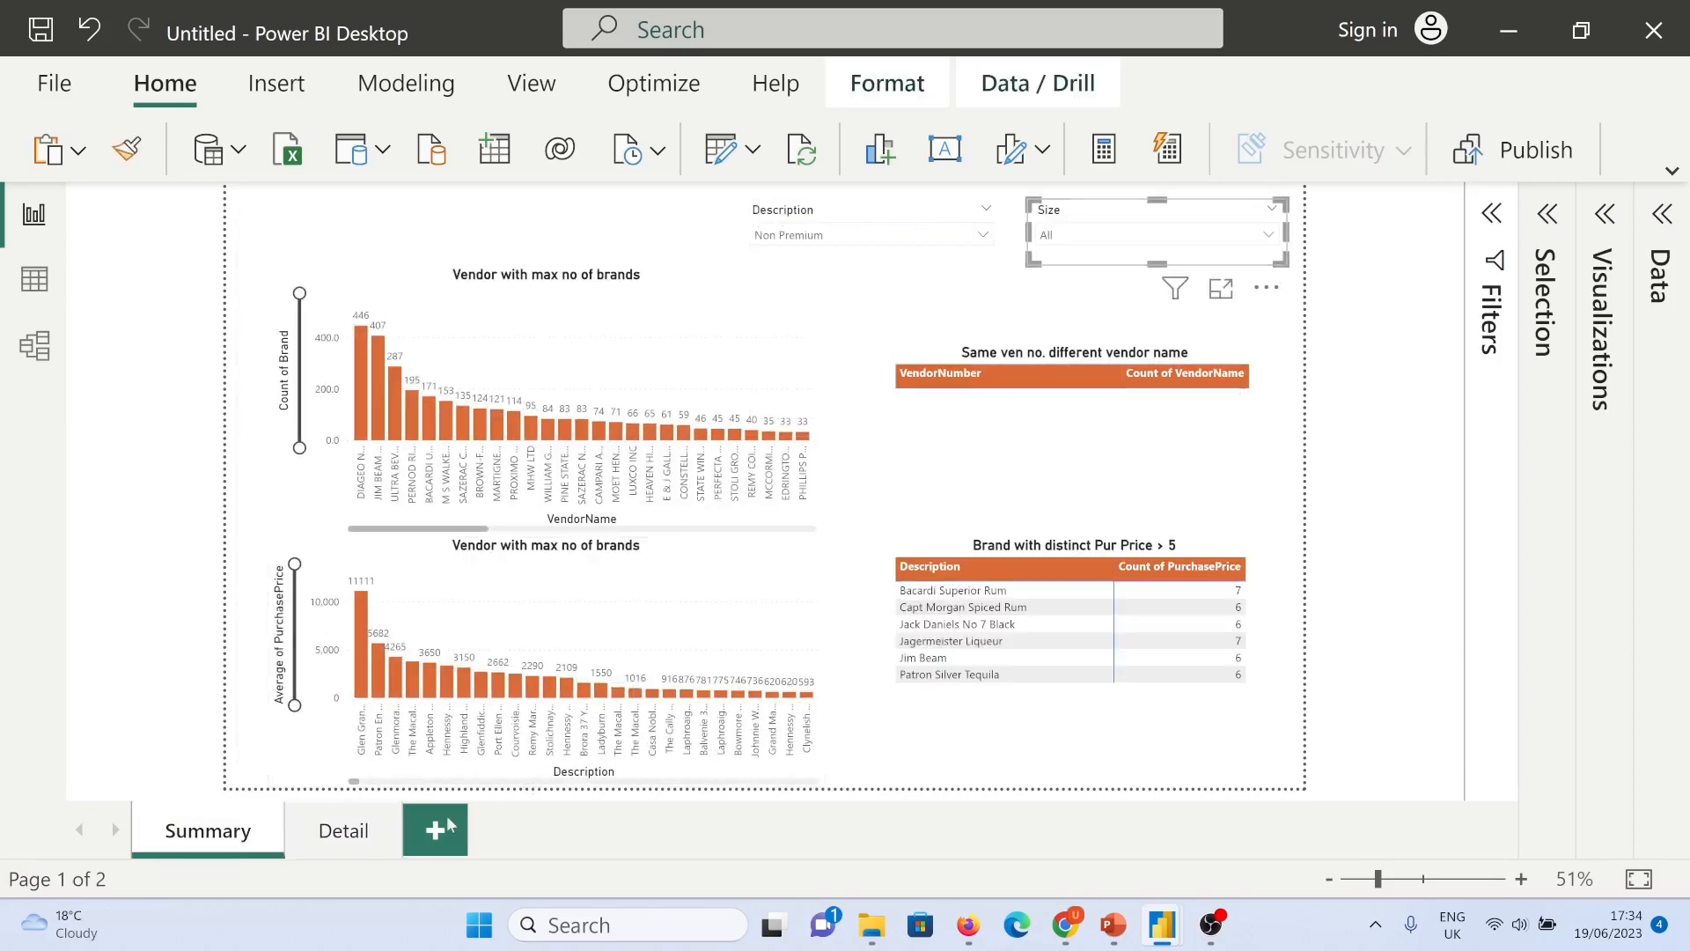
click(352, 832)
click(208, 831)
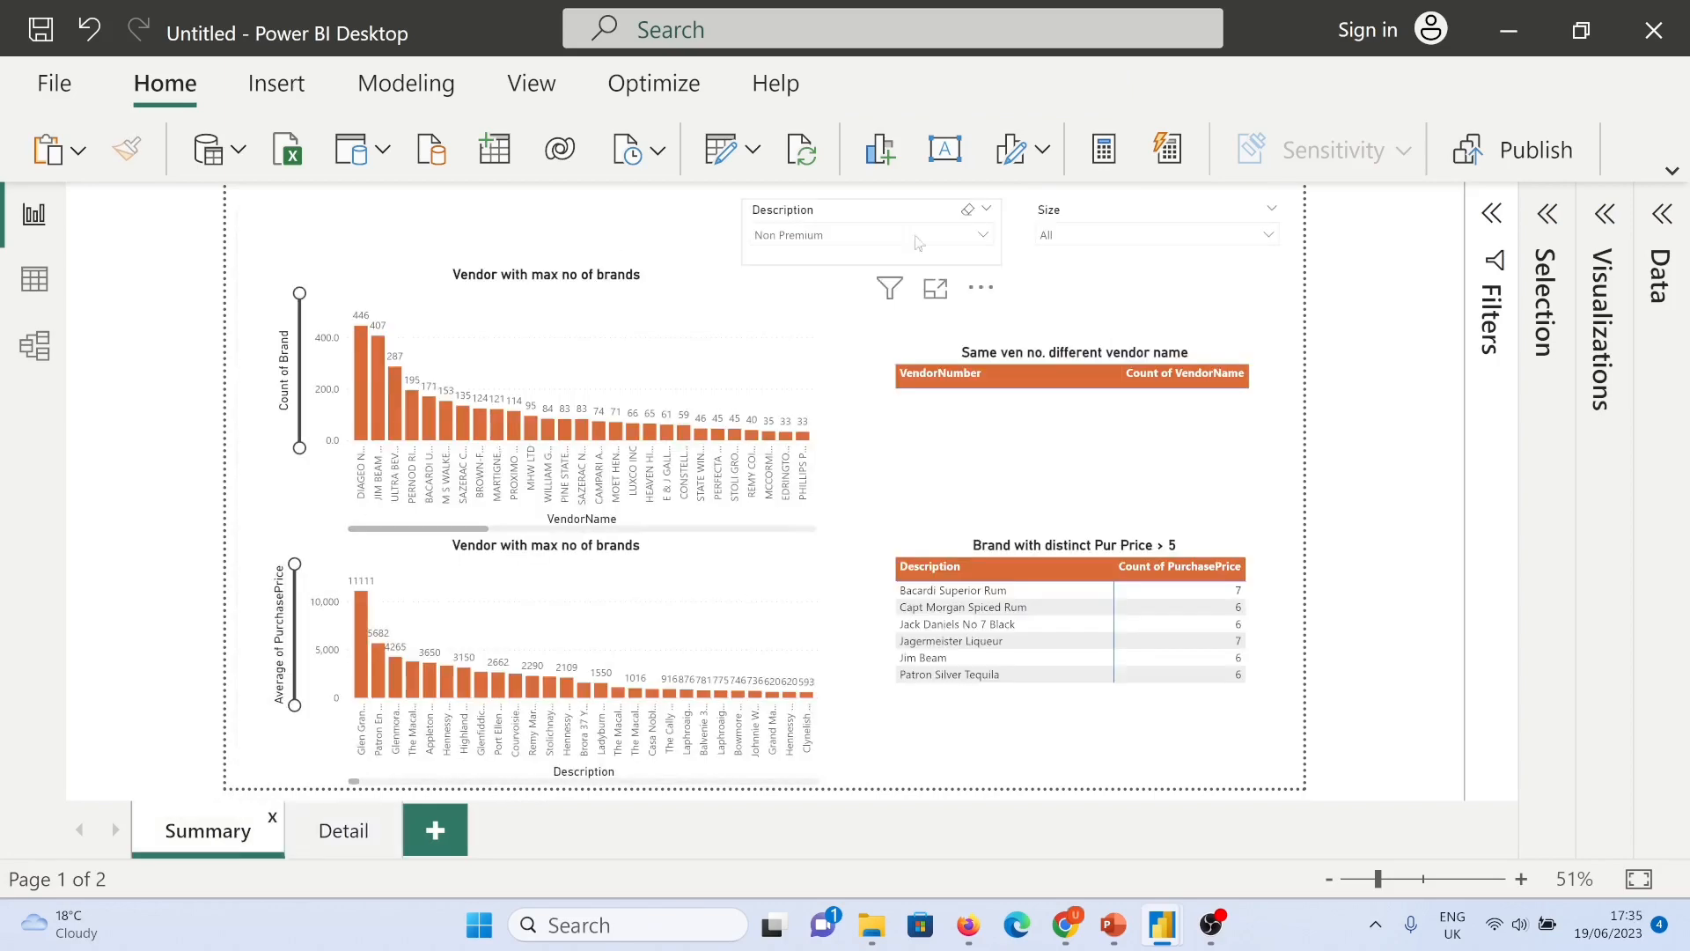
click(984, 236)
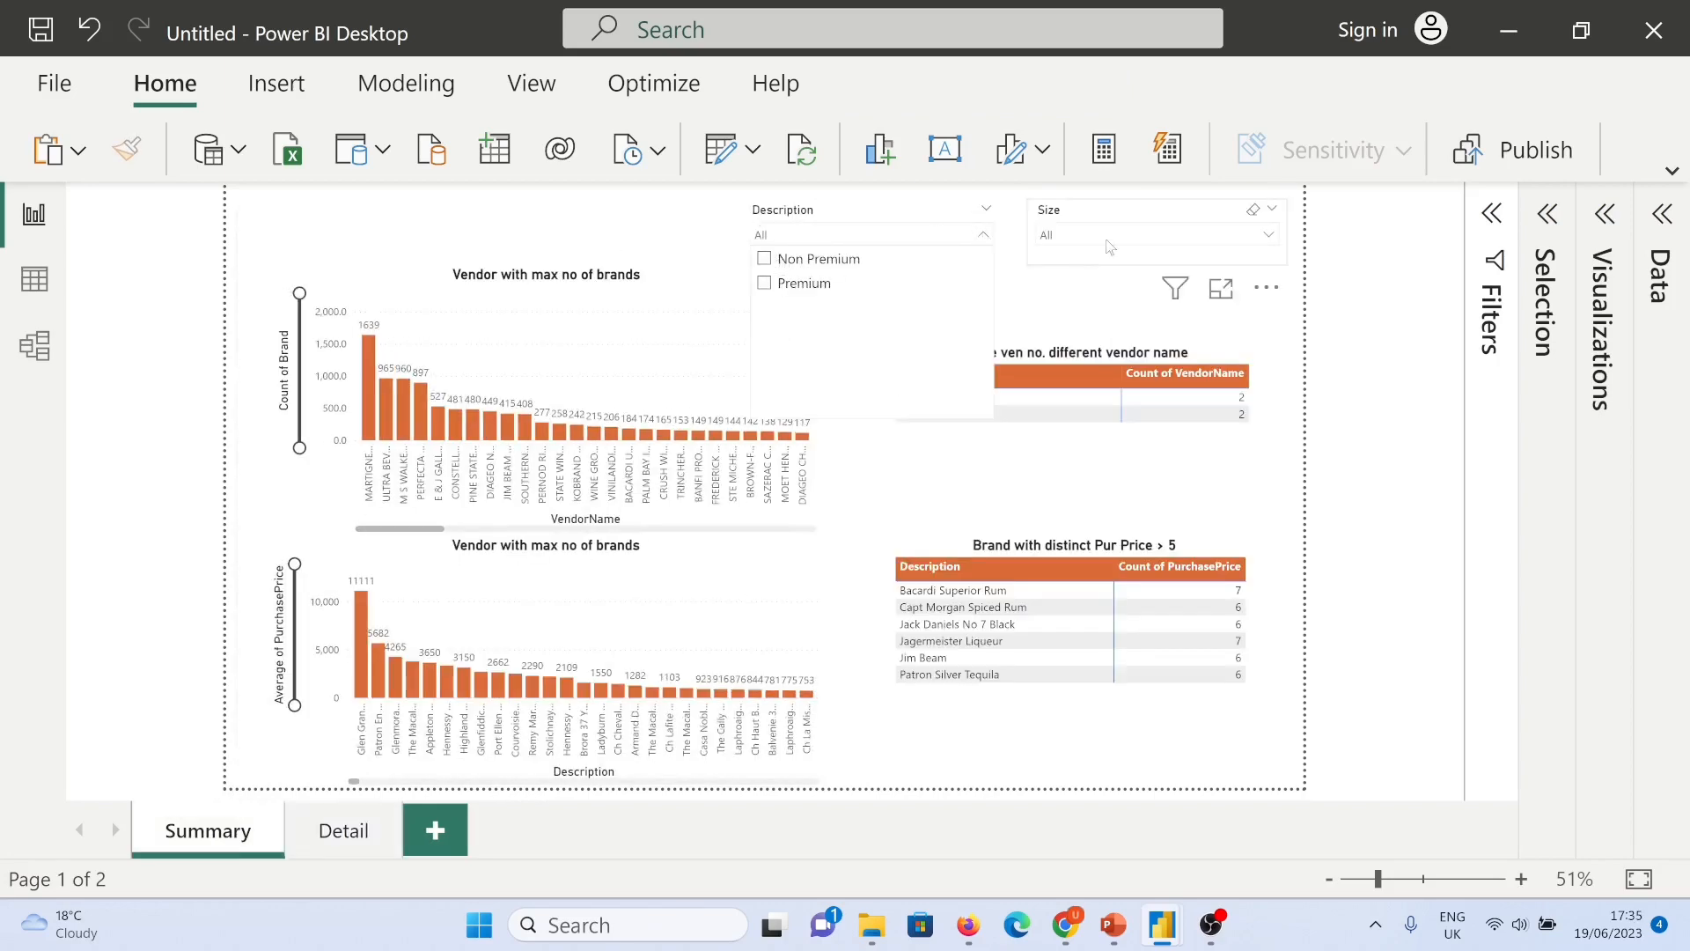
Step: Select (Blank) in the Size slicer, check the Detail page, and clear the selection again on Summary
click(1266, 236)
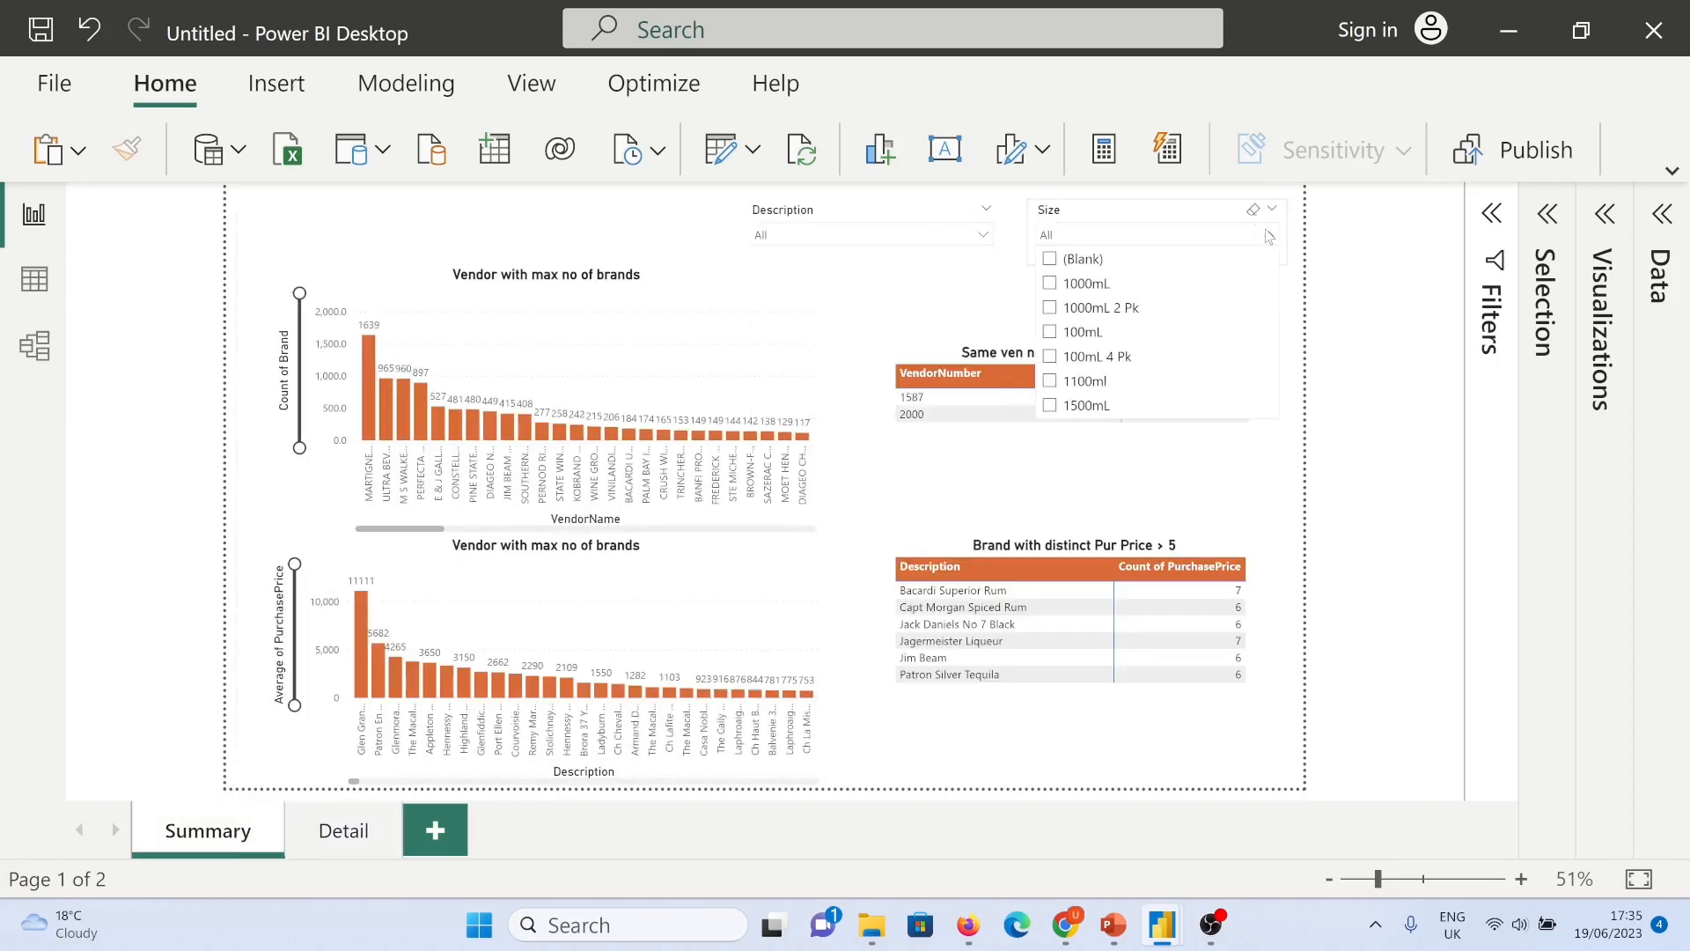
click(1051, 259)
click(1296, 326)
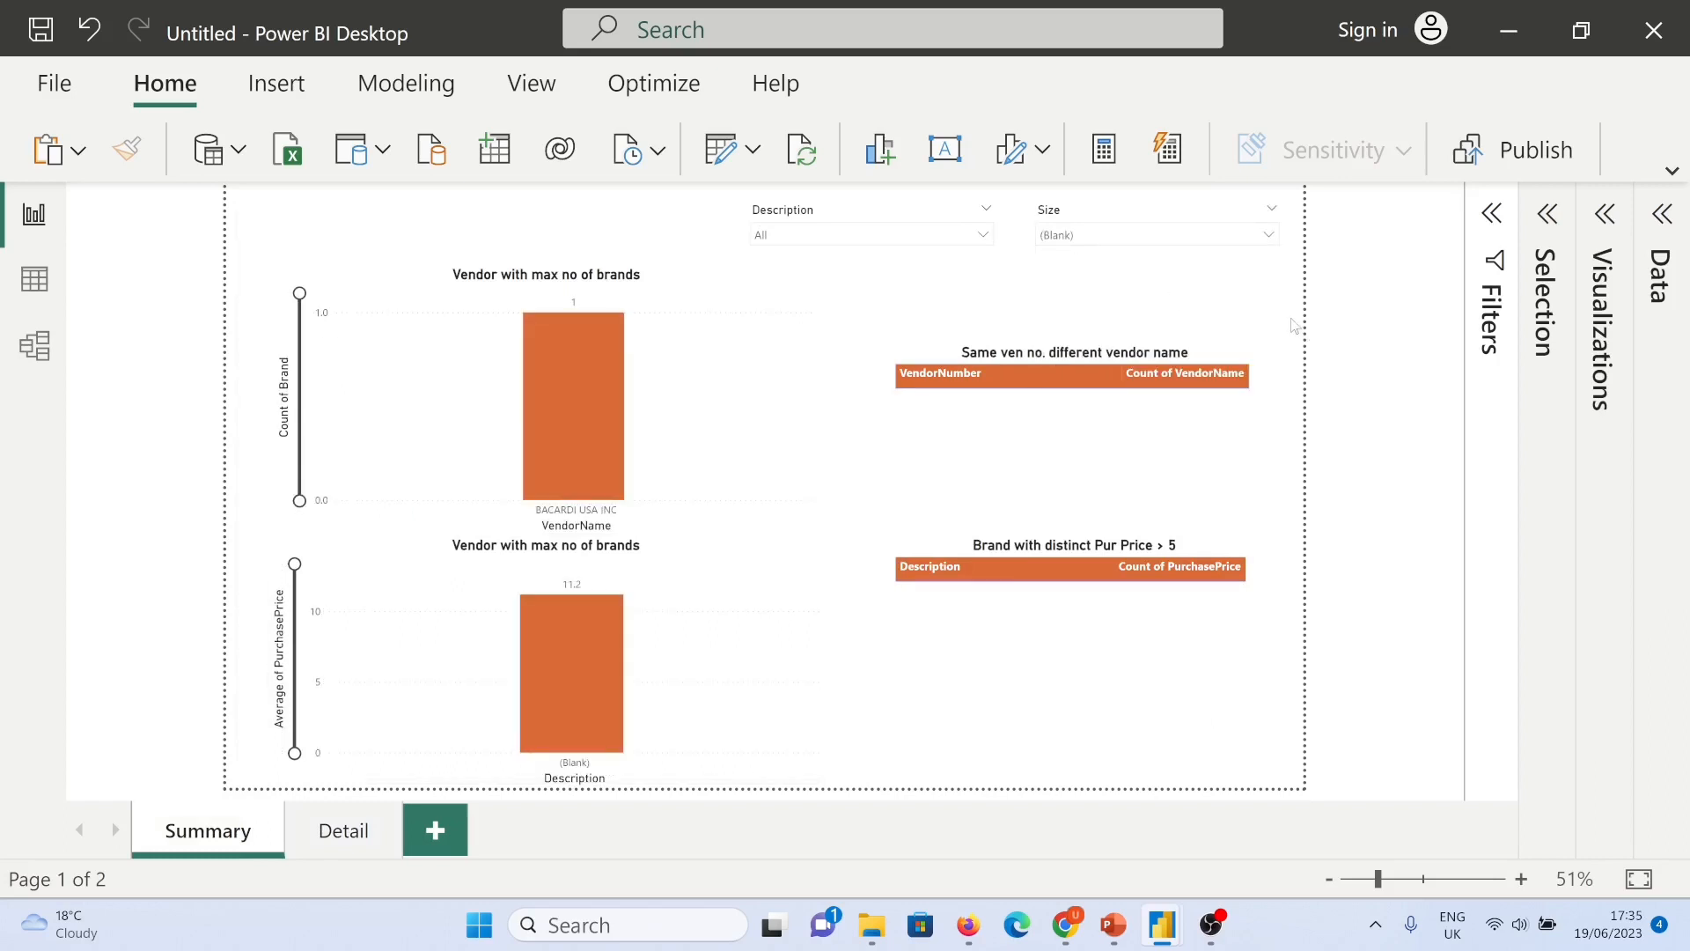
click(329, 836)
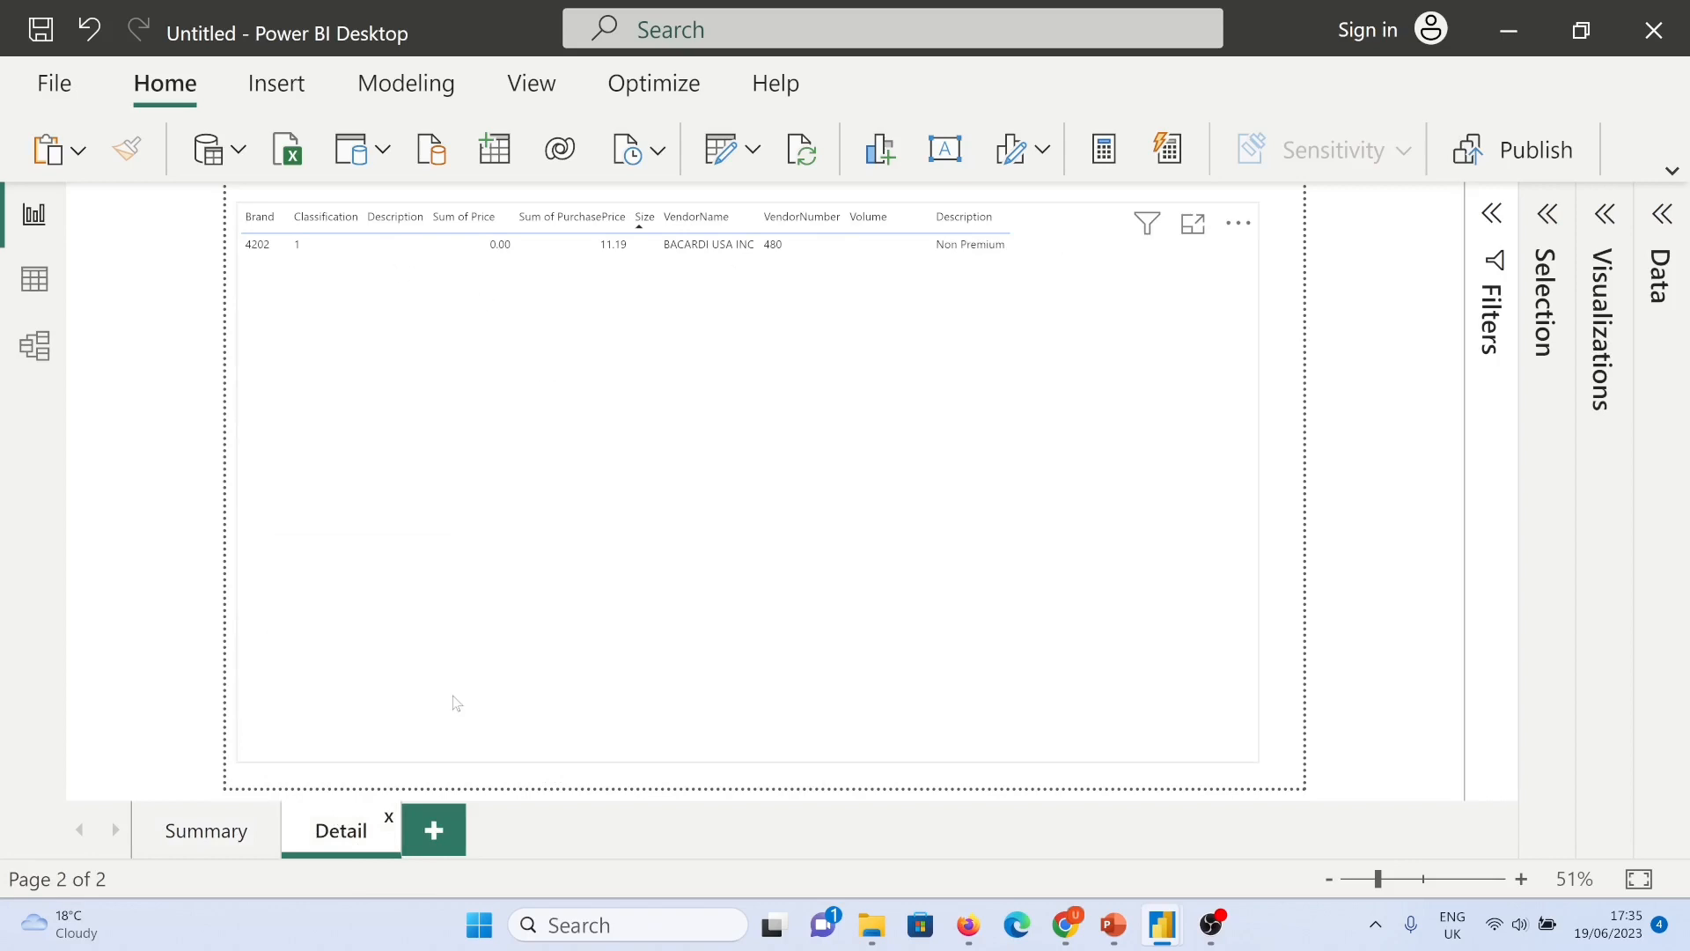
click(196, 832)
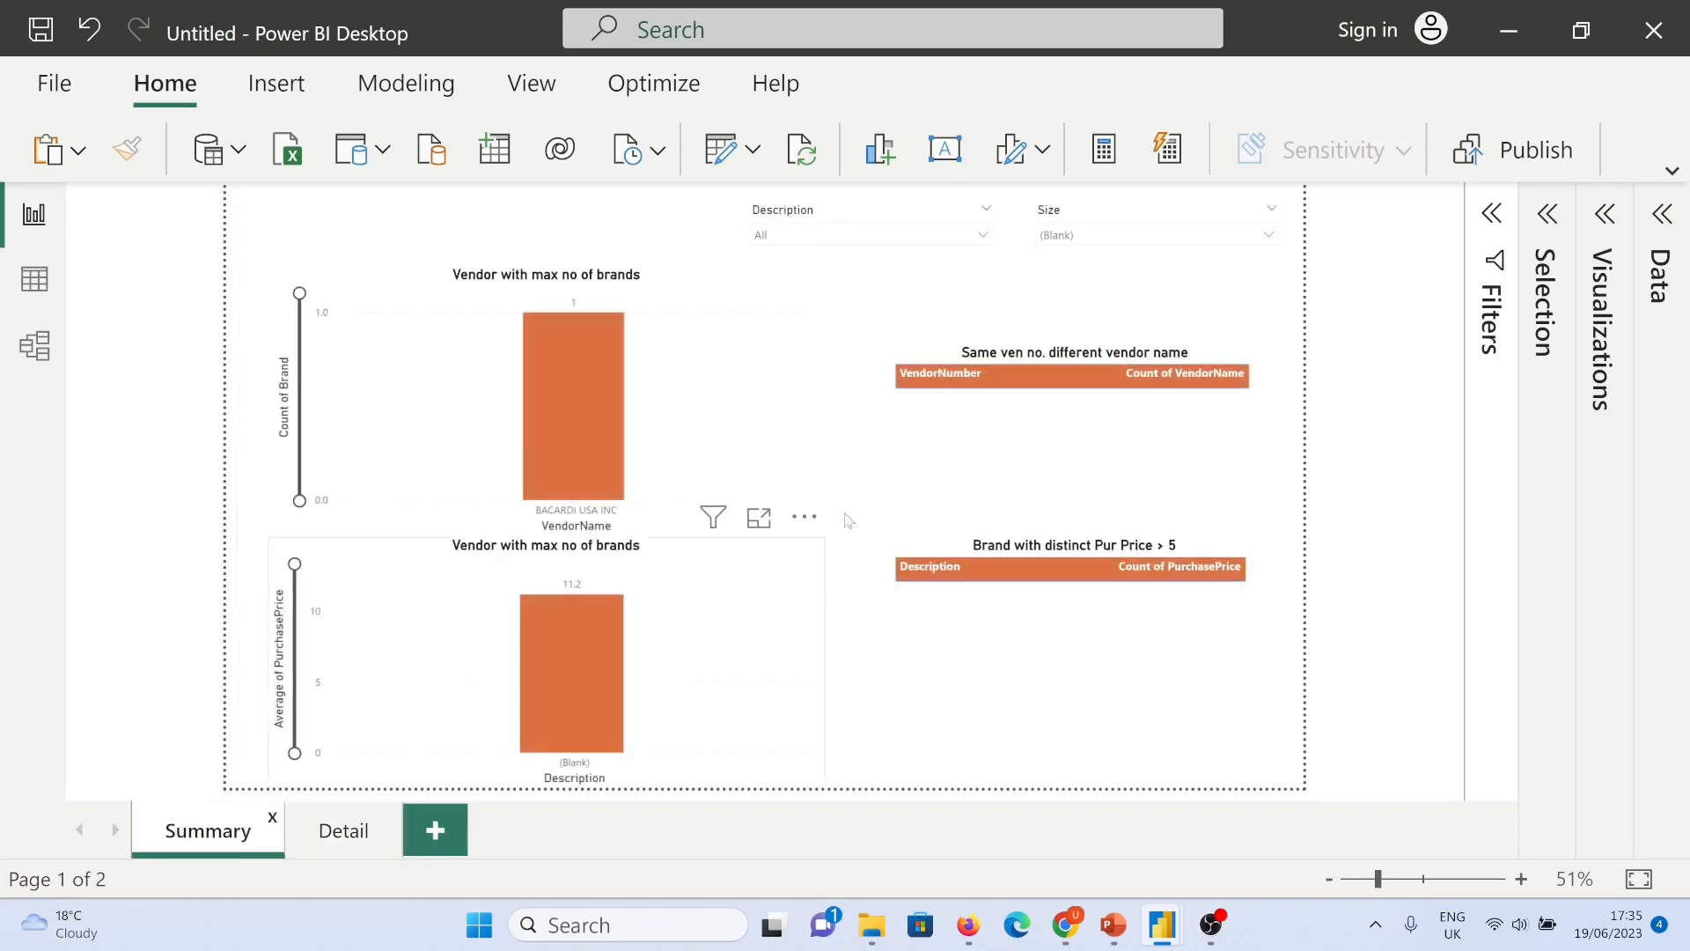
click(1271, 237)
click(1050, 258)
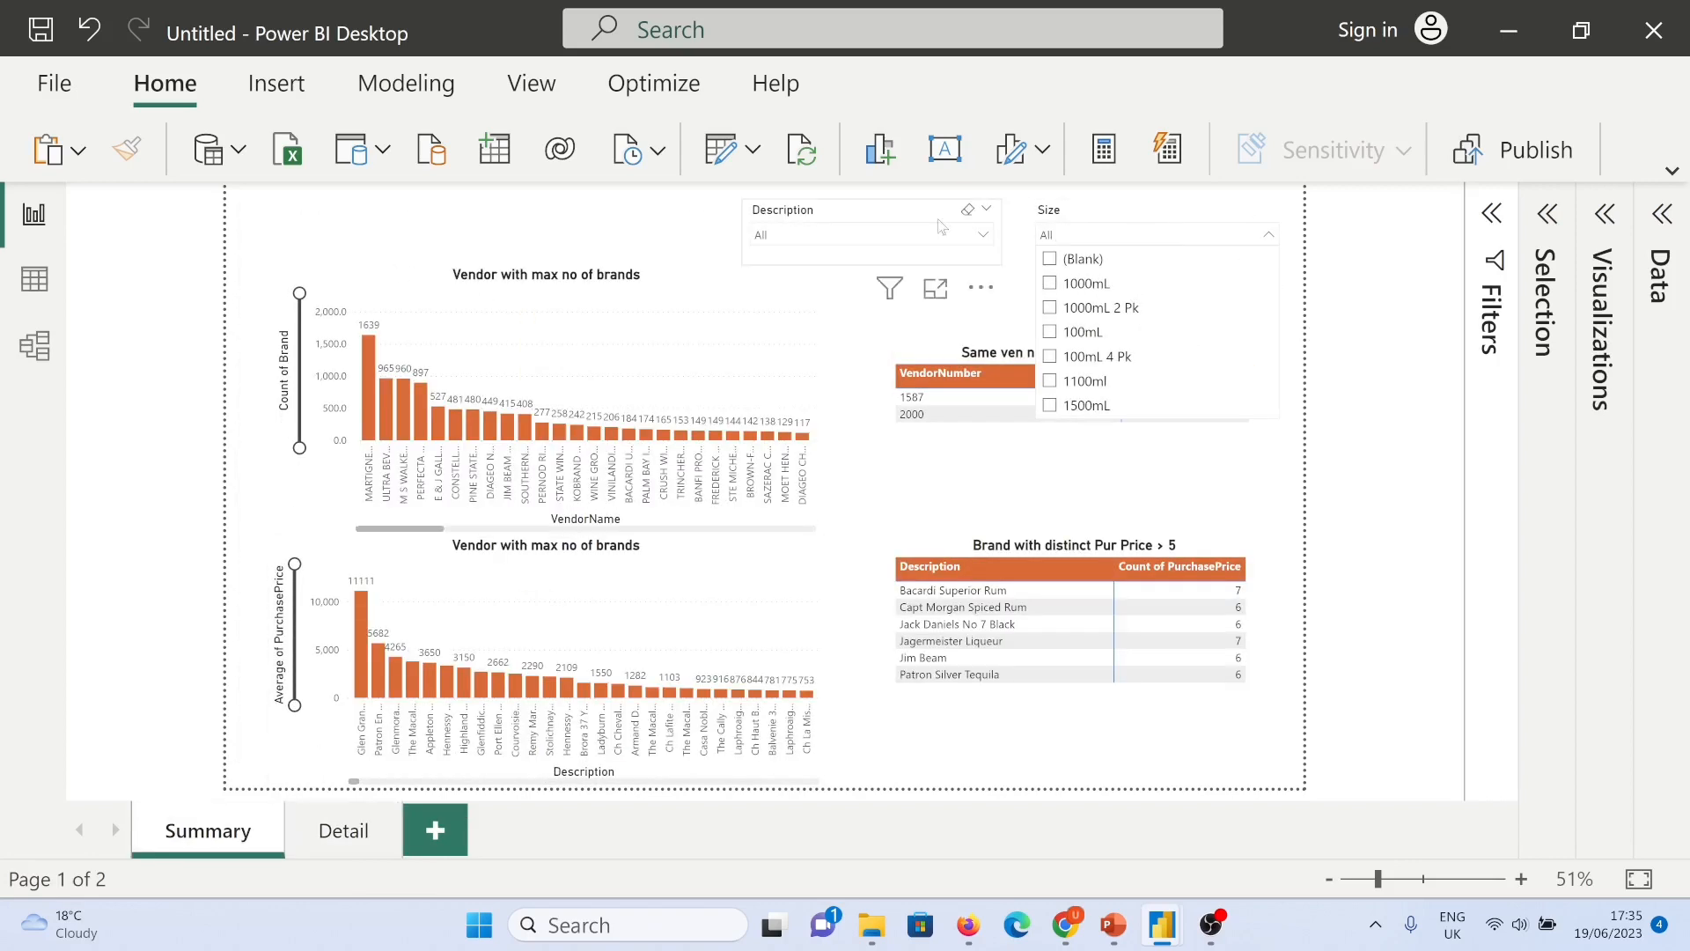
click(1291, 236)
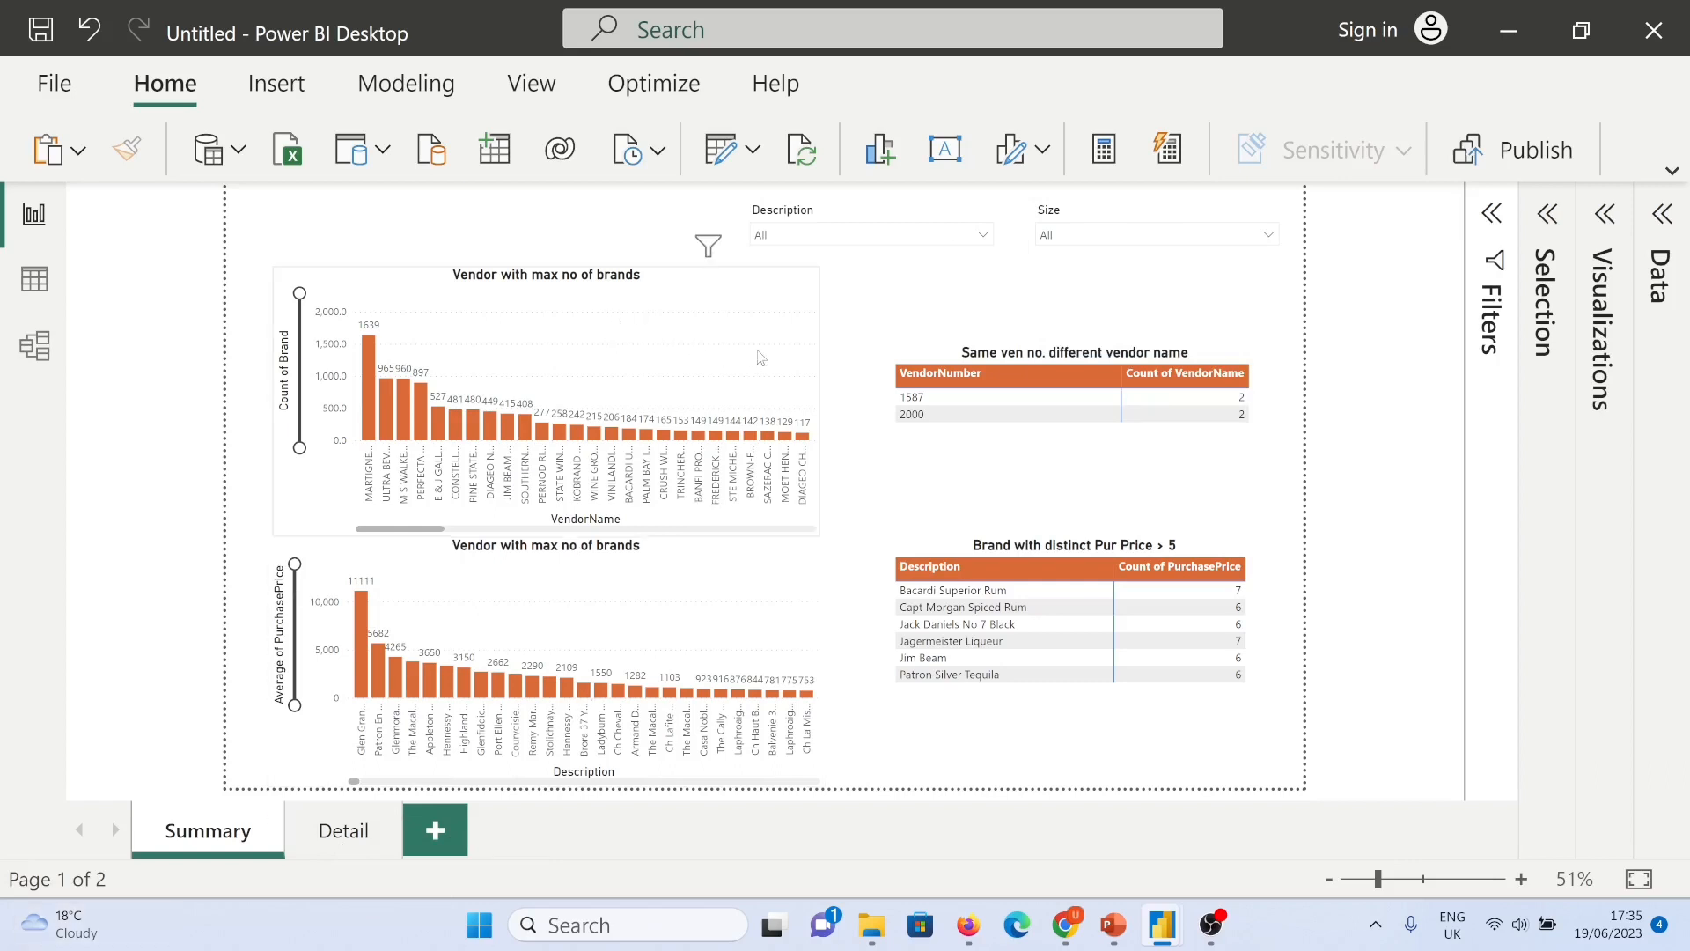
Step: Shorten the two column charts on the Summary page and space them so a gap separates them
click(795, 299)
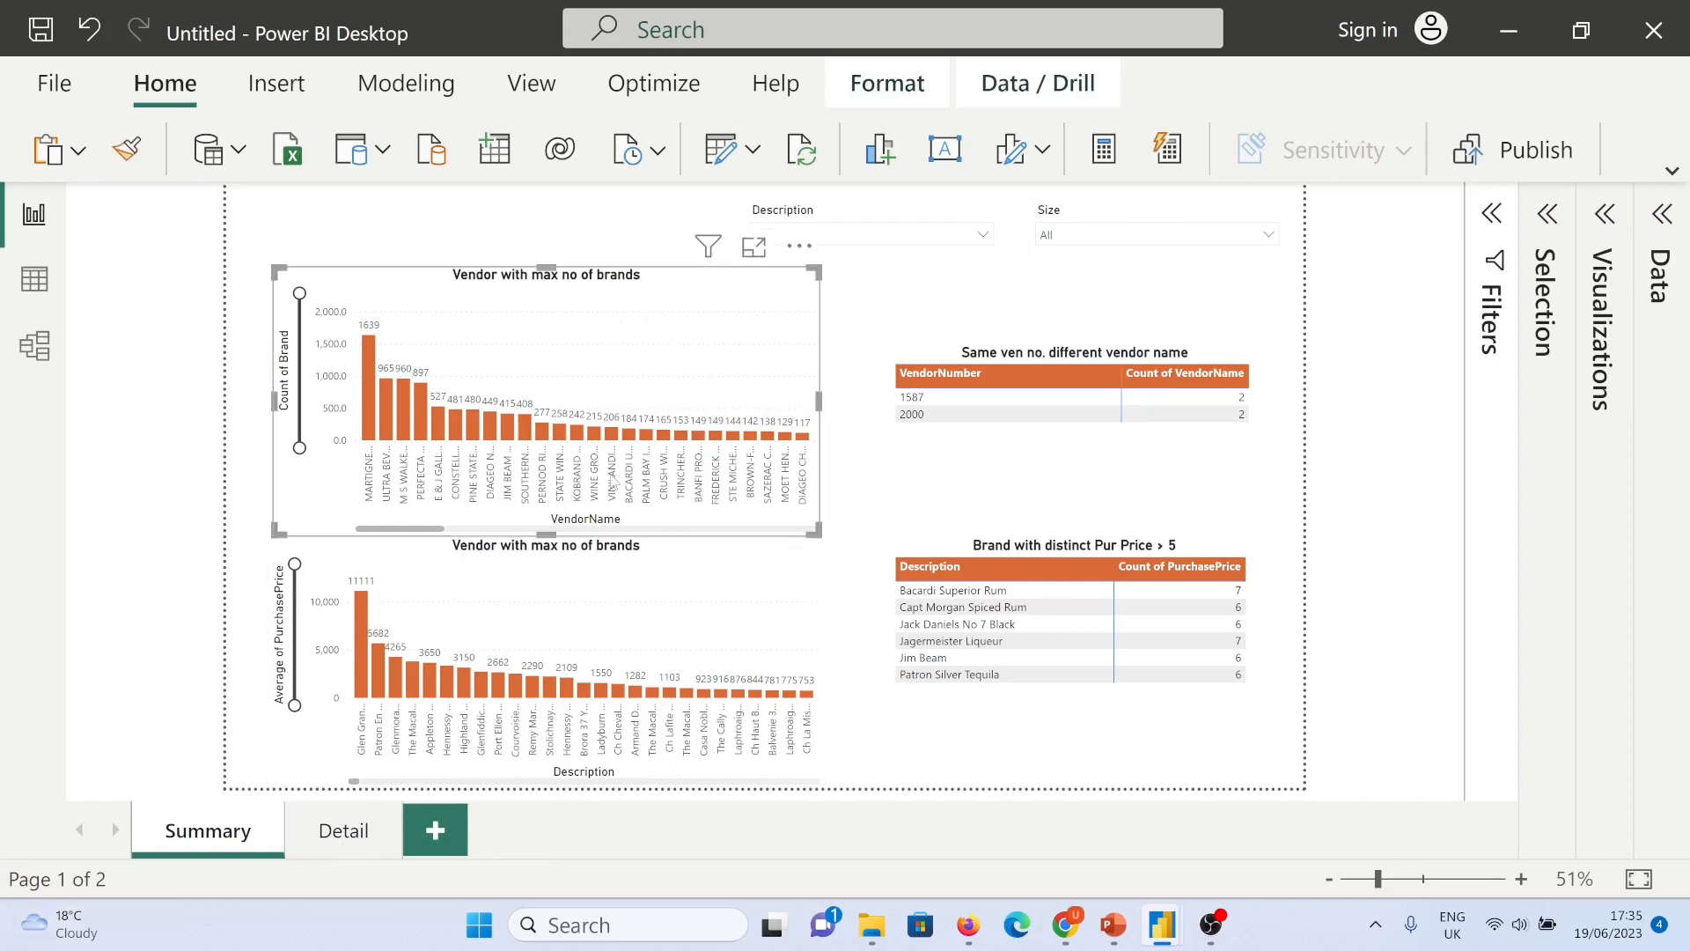
mouse_move(550, 526)
mouse_down()
mouse_move(550, 489)
mouse_move(547, 525)
mouse_up()
click(547, 539)
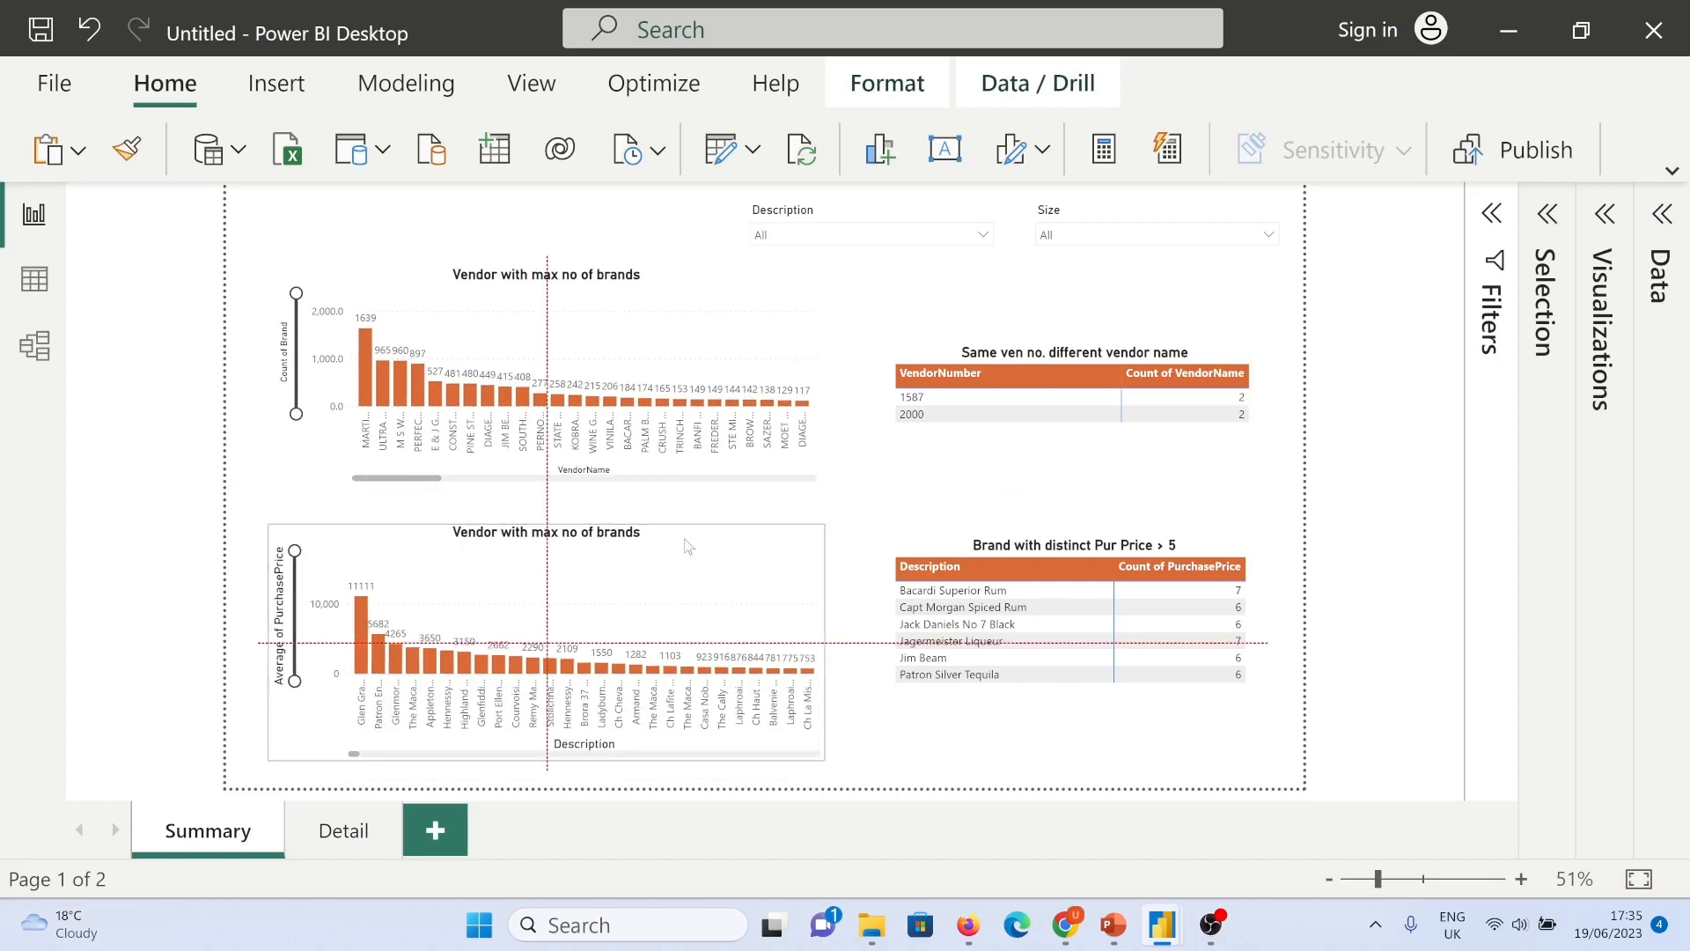
click(1012, 430)
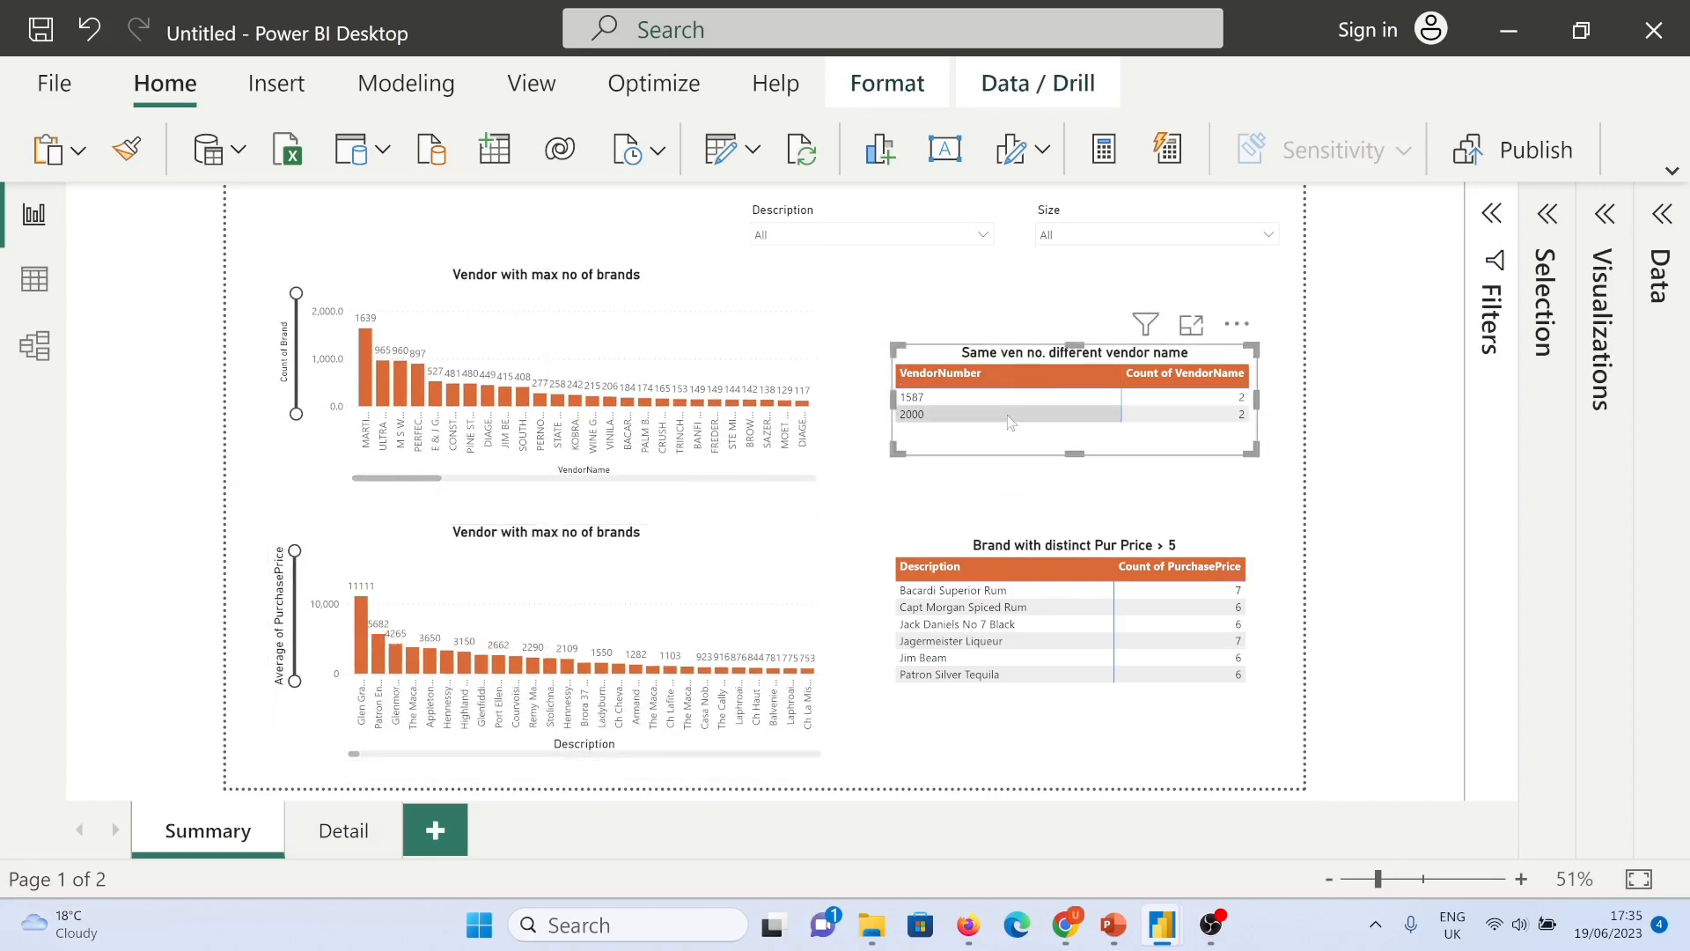
Step: Check cross-filtering on Summary by selecting vendor number 2000, then the SOUTH… and DIAGE… vendor bars, and clear each selection
click(1137, 411)
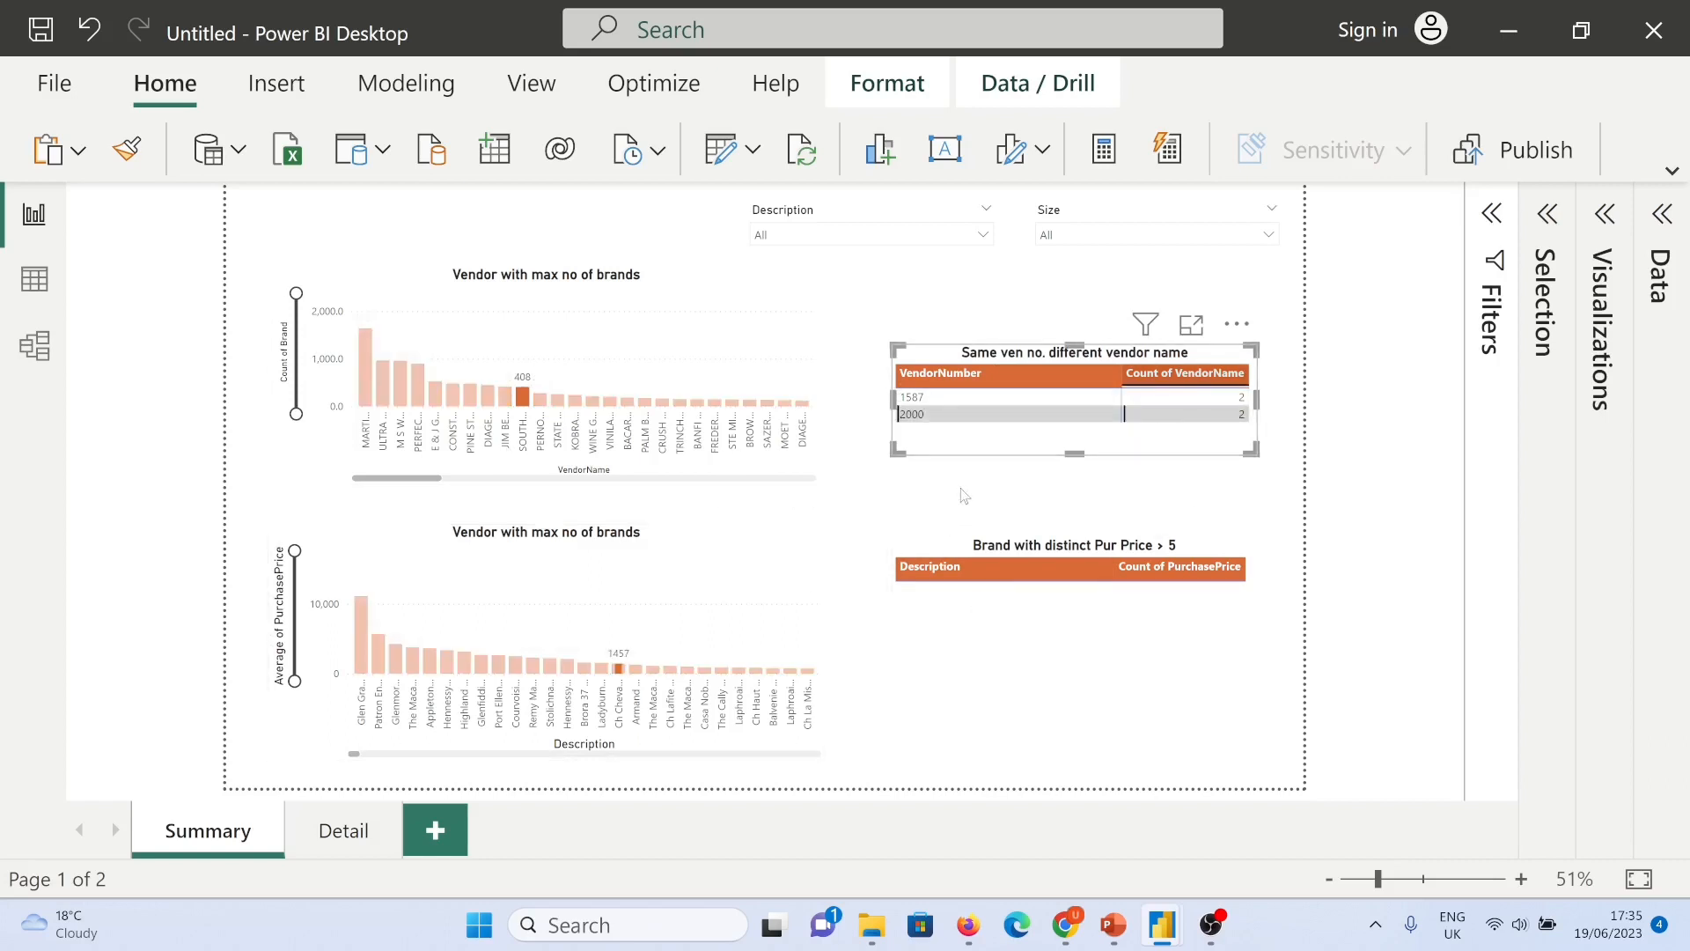
click(957, 502)
click(521, 399)
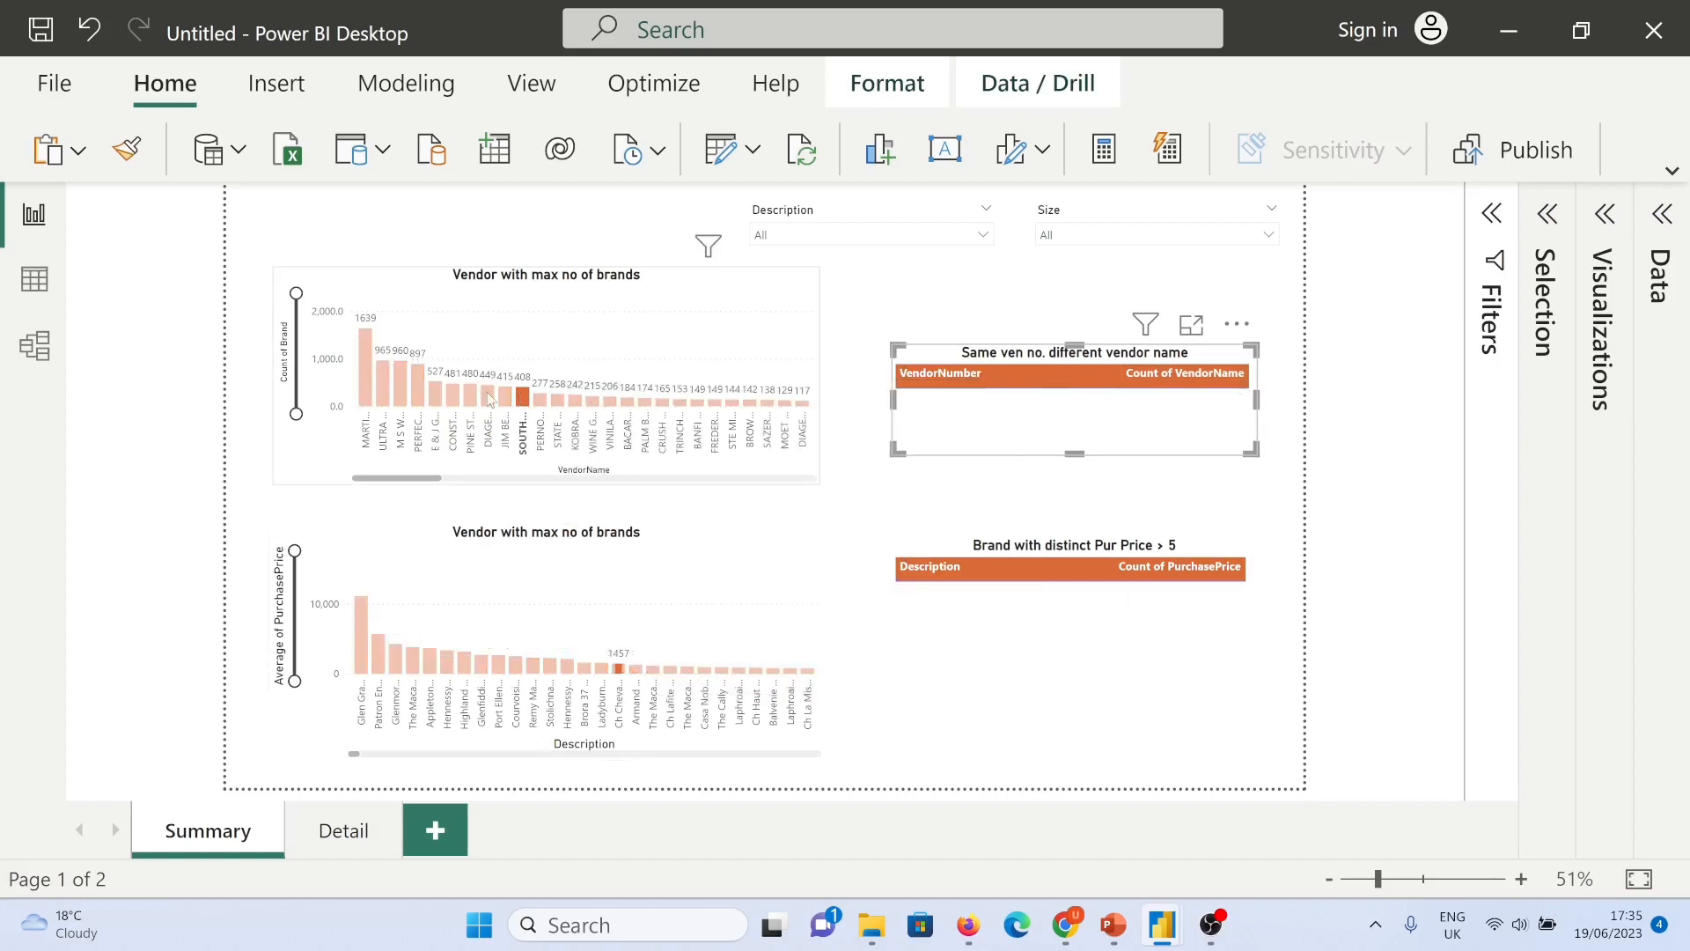
click(489, 398)
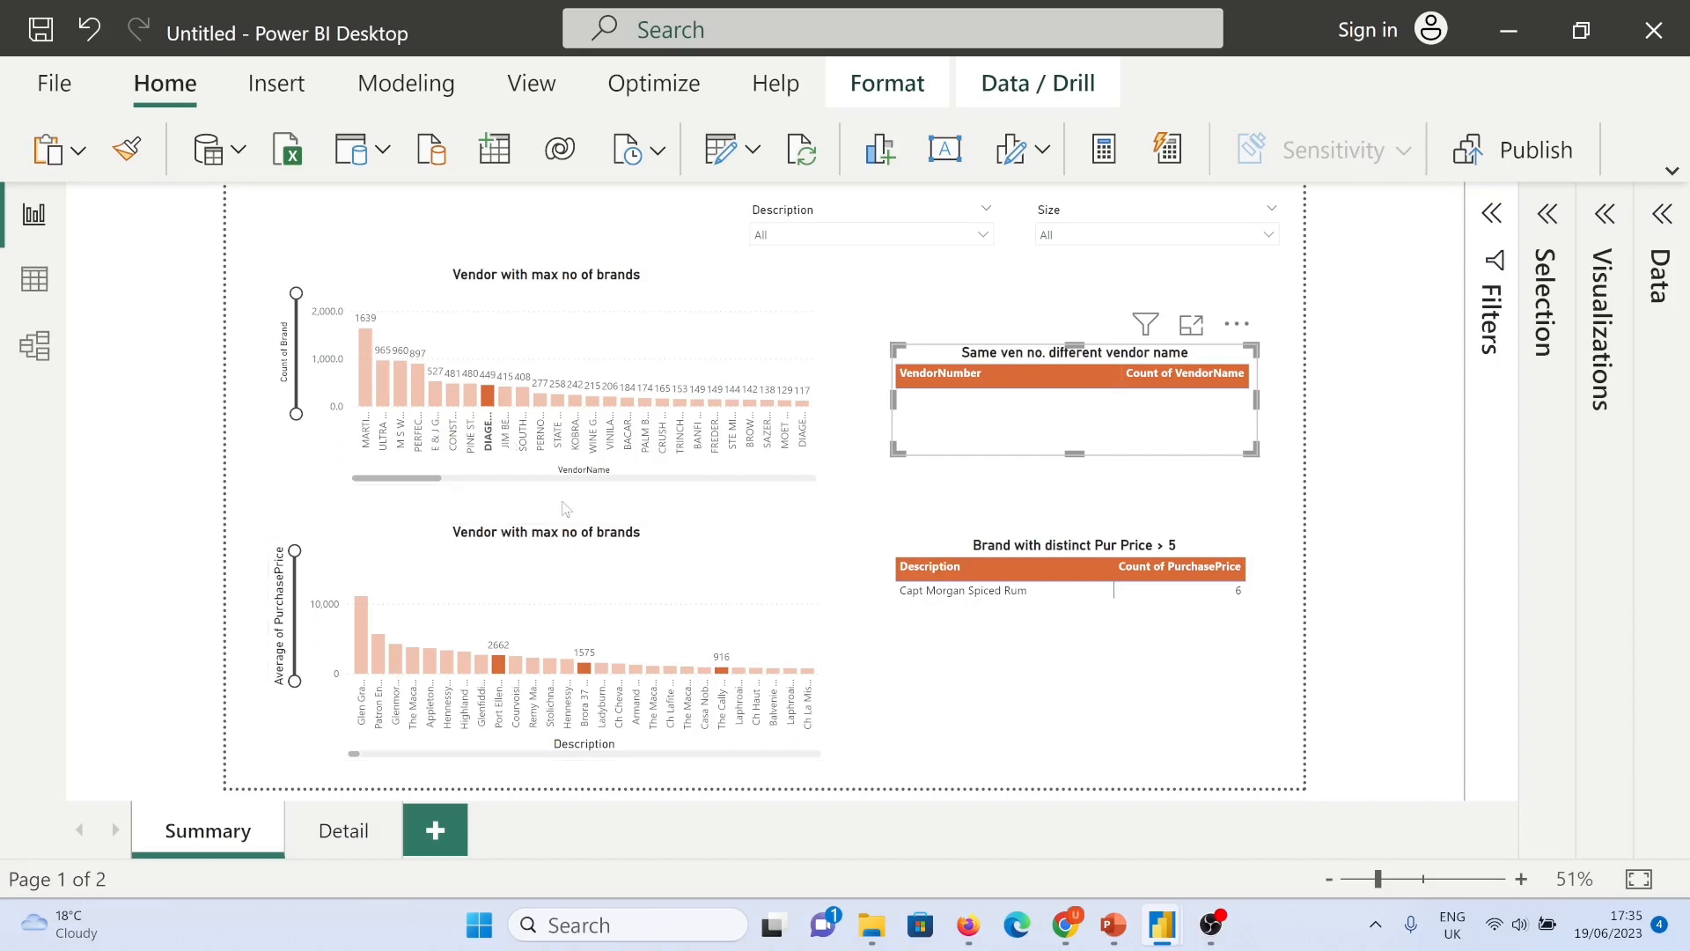
click(490, 400)
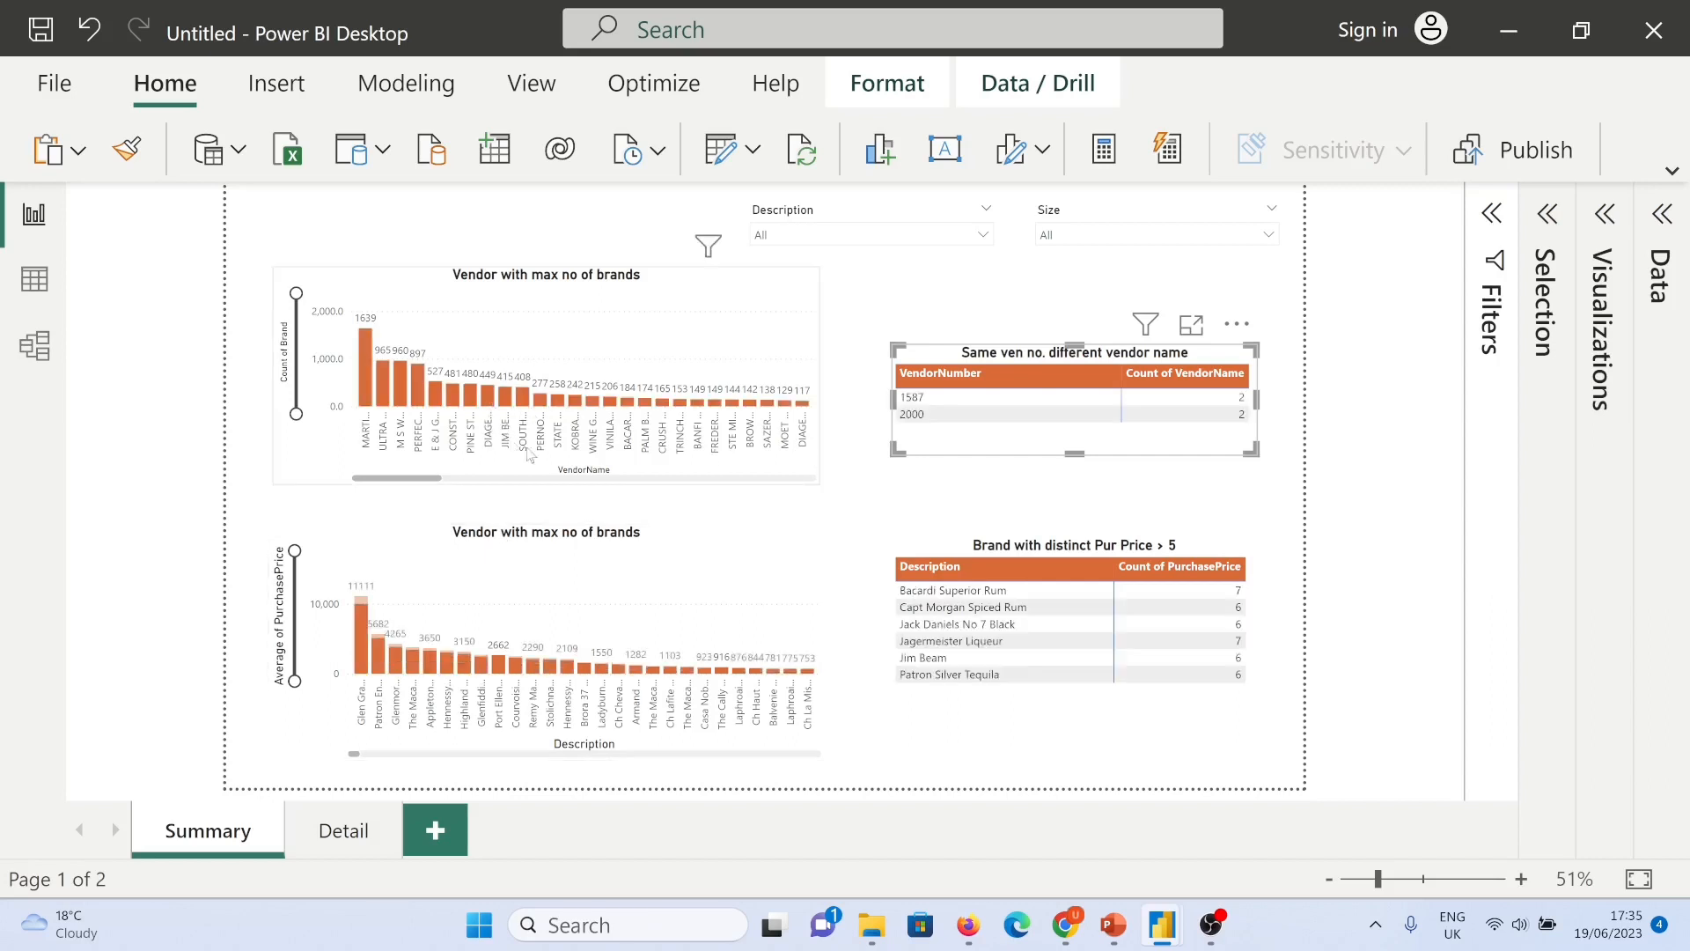
Step: Edit the interactions of the vendor brand-count chart so it filters the average purchase price chart instead of highlighting it
click(768, 293)
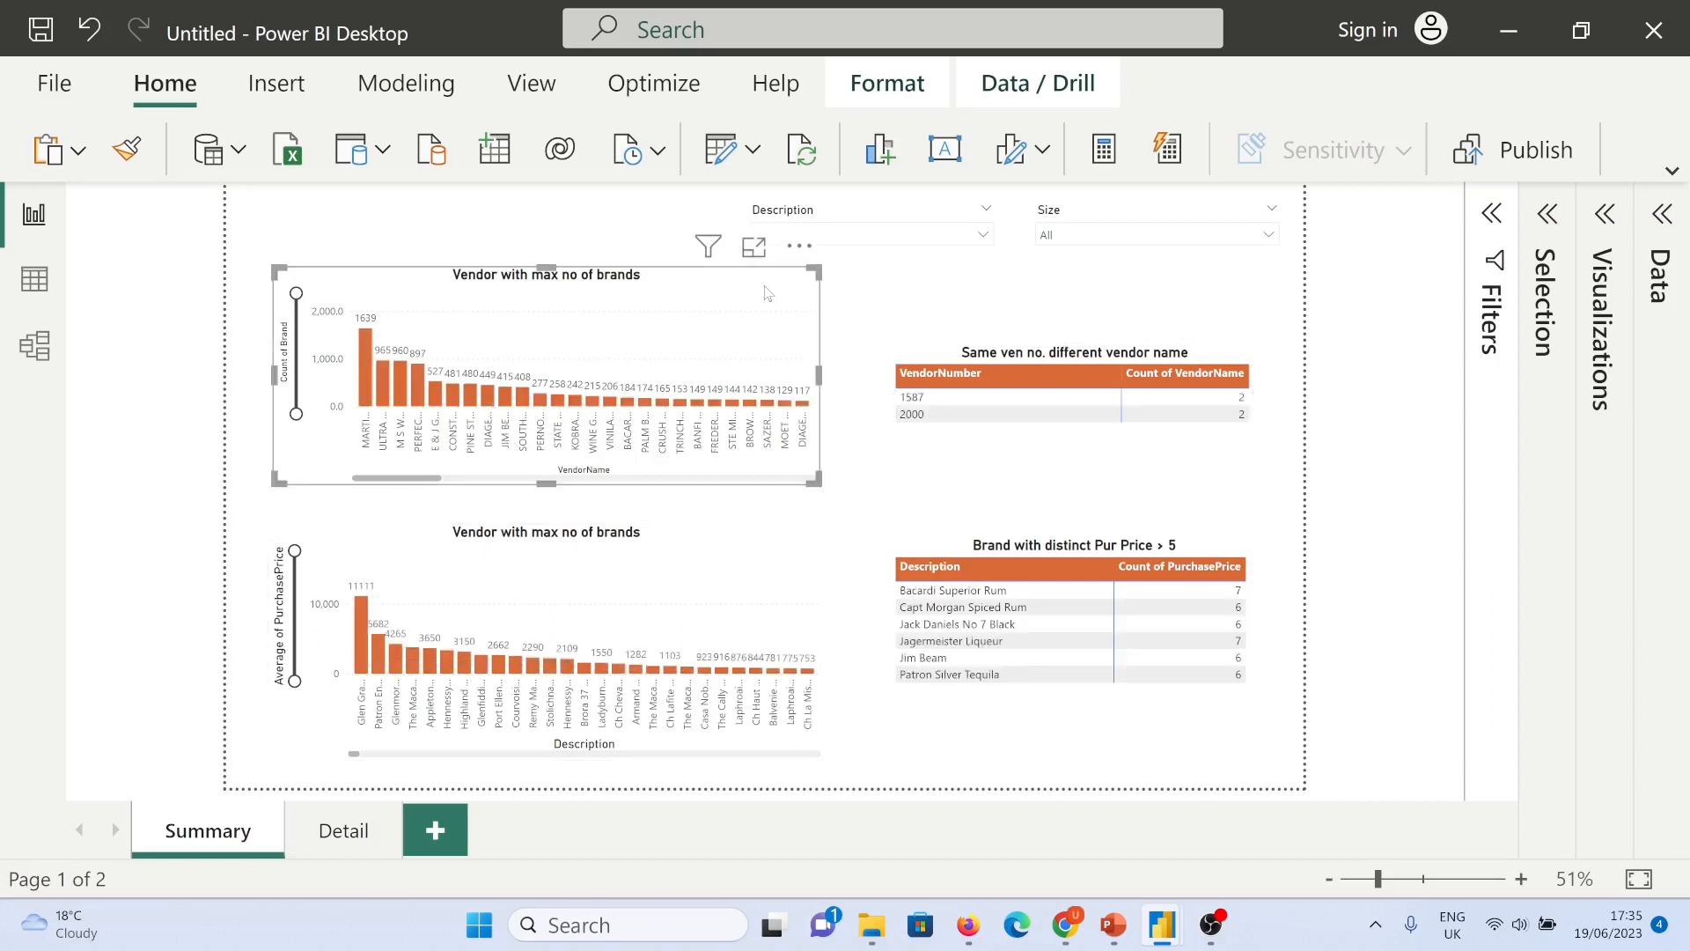
click(887, 83)
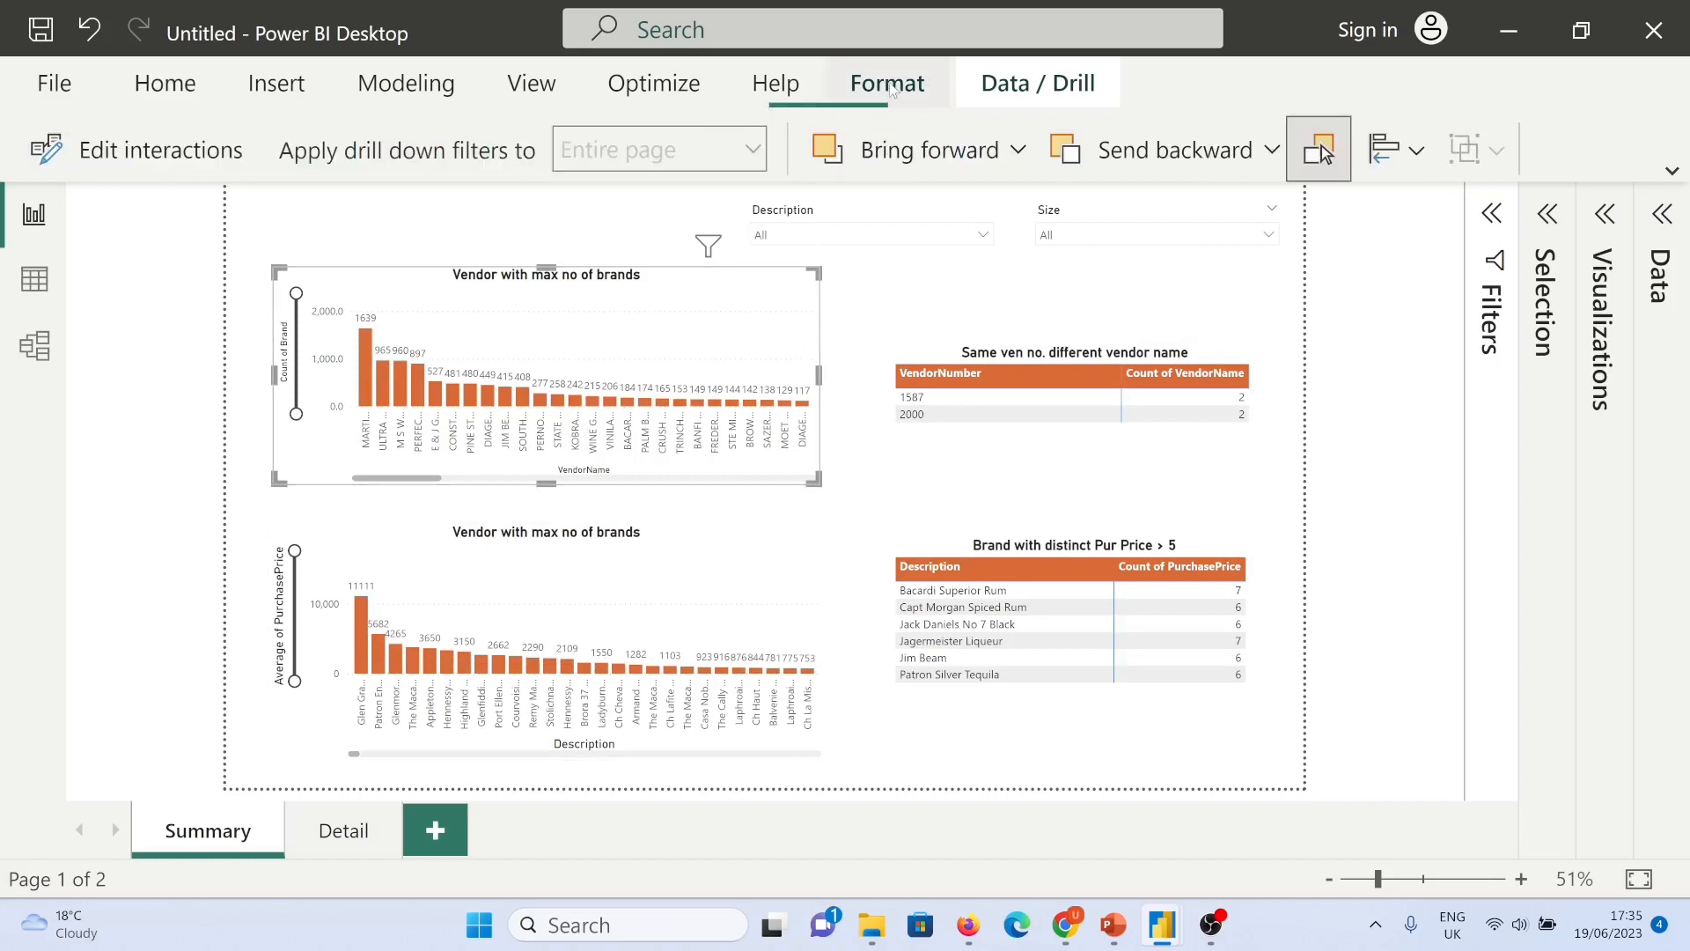
click(189, 159)
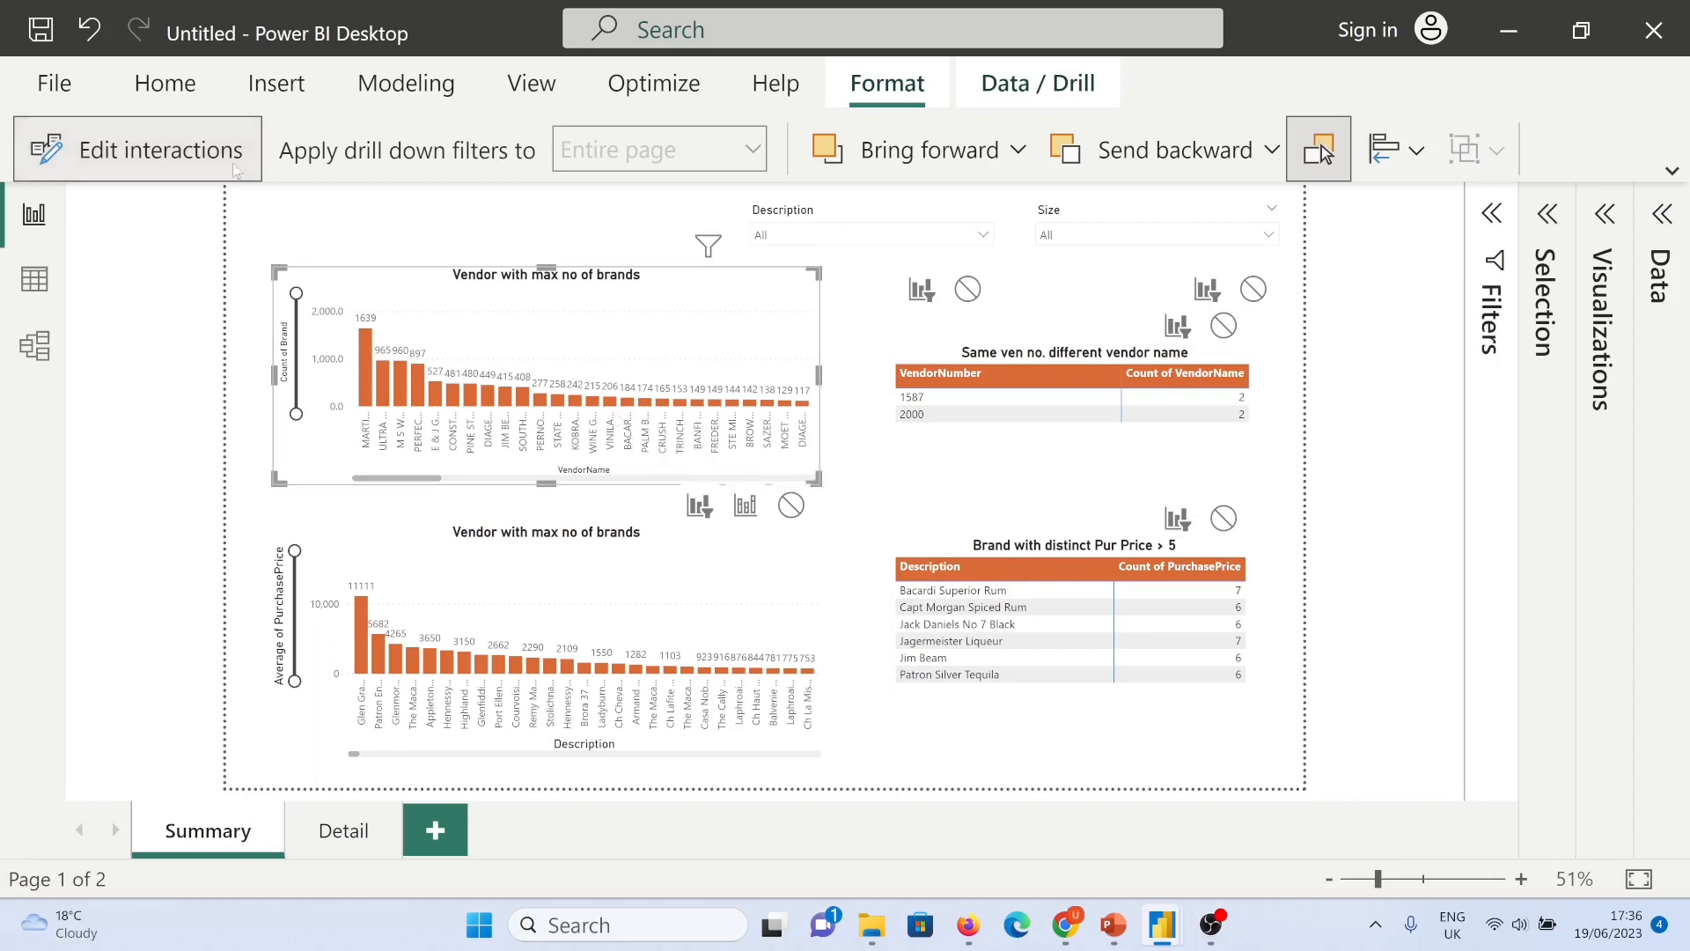
click(264, 251)
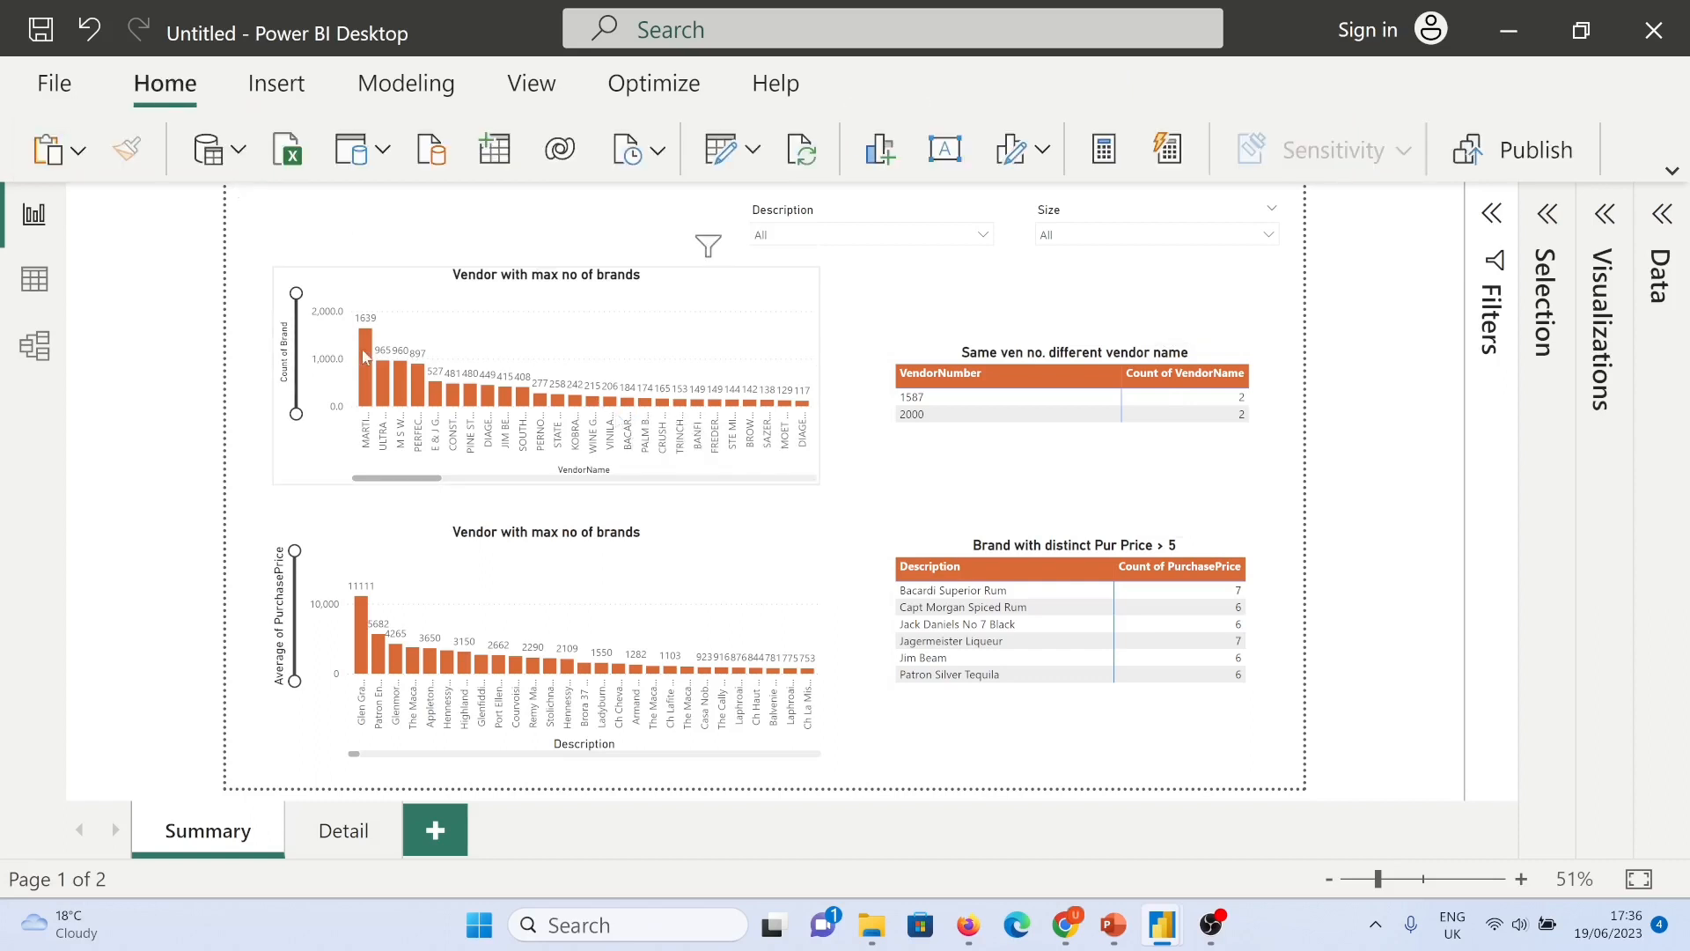
Step: Test the vendor chart's filtering with the MARTI… and FREDER… bars, clear it, and view the record behind the highest average-price bar
click(365, 355)
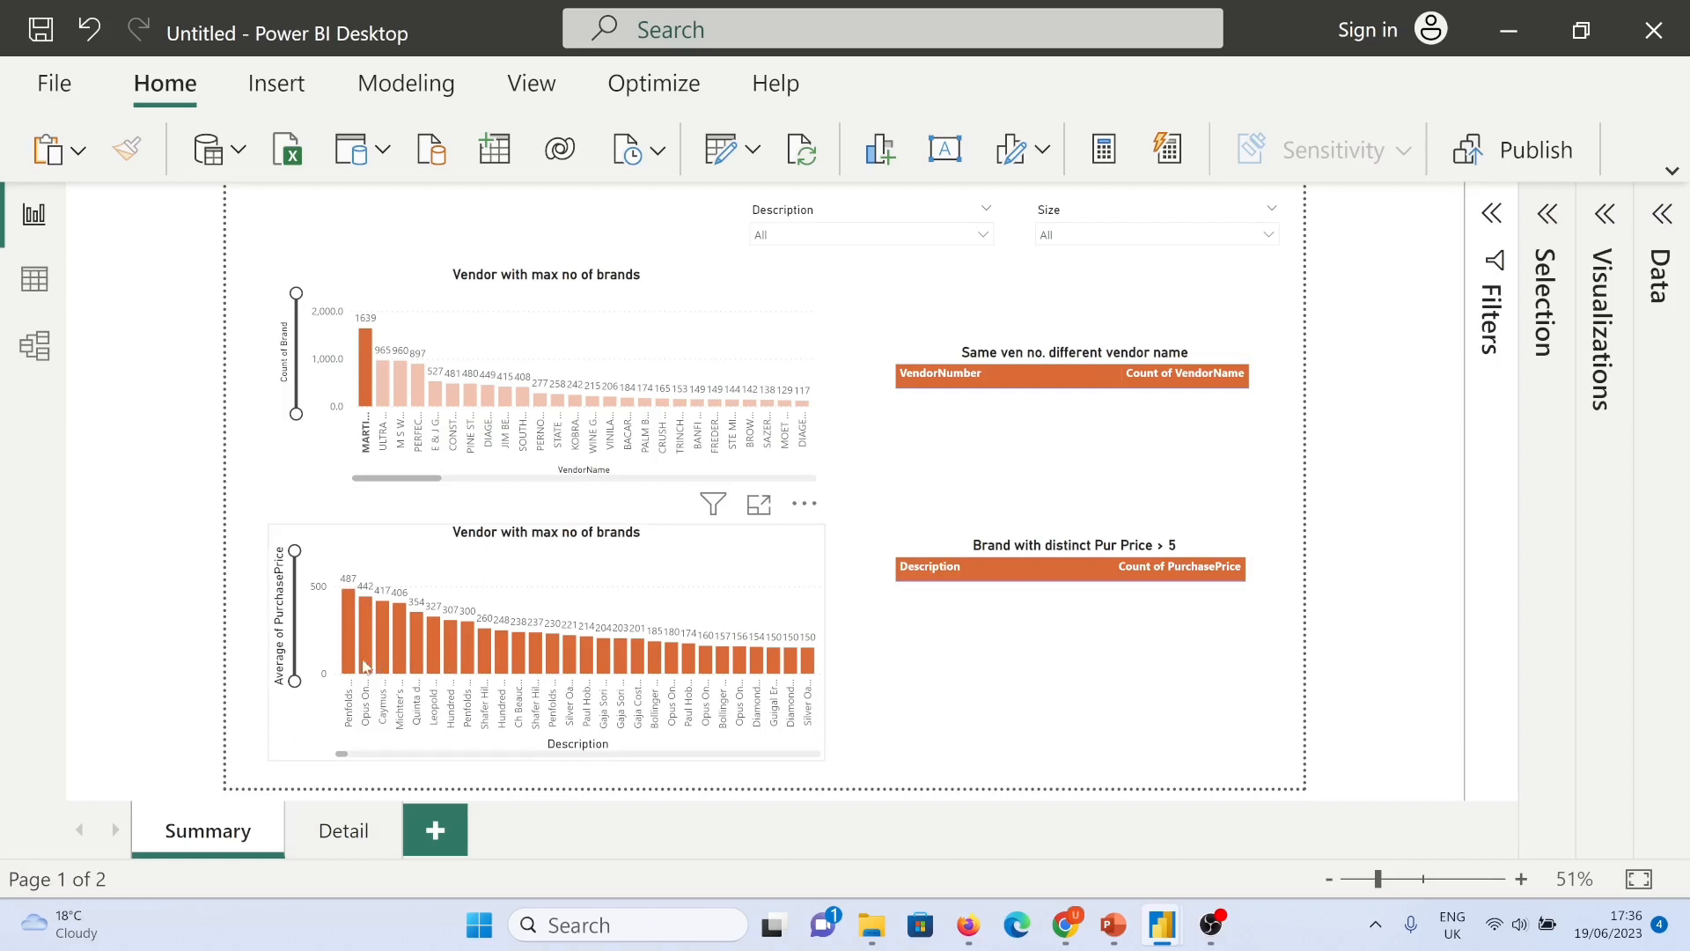
click(715, 404)
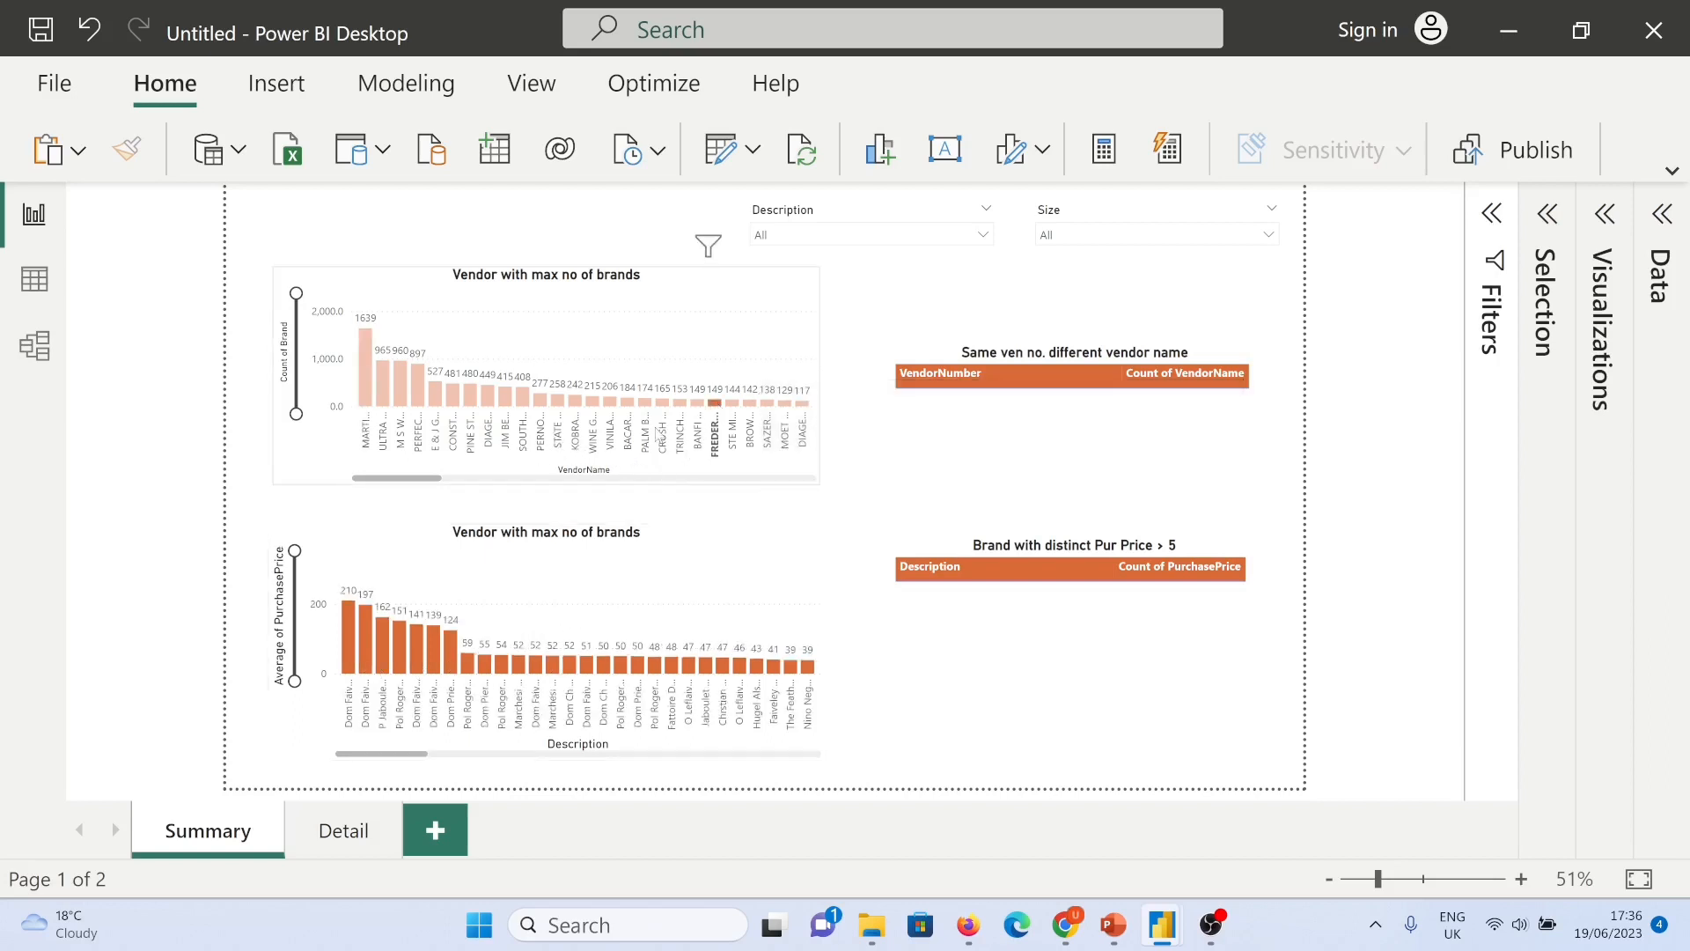
click(725, 352)
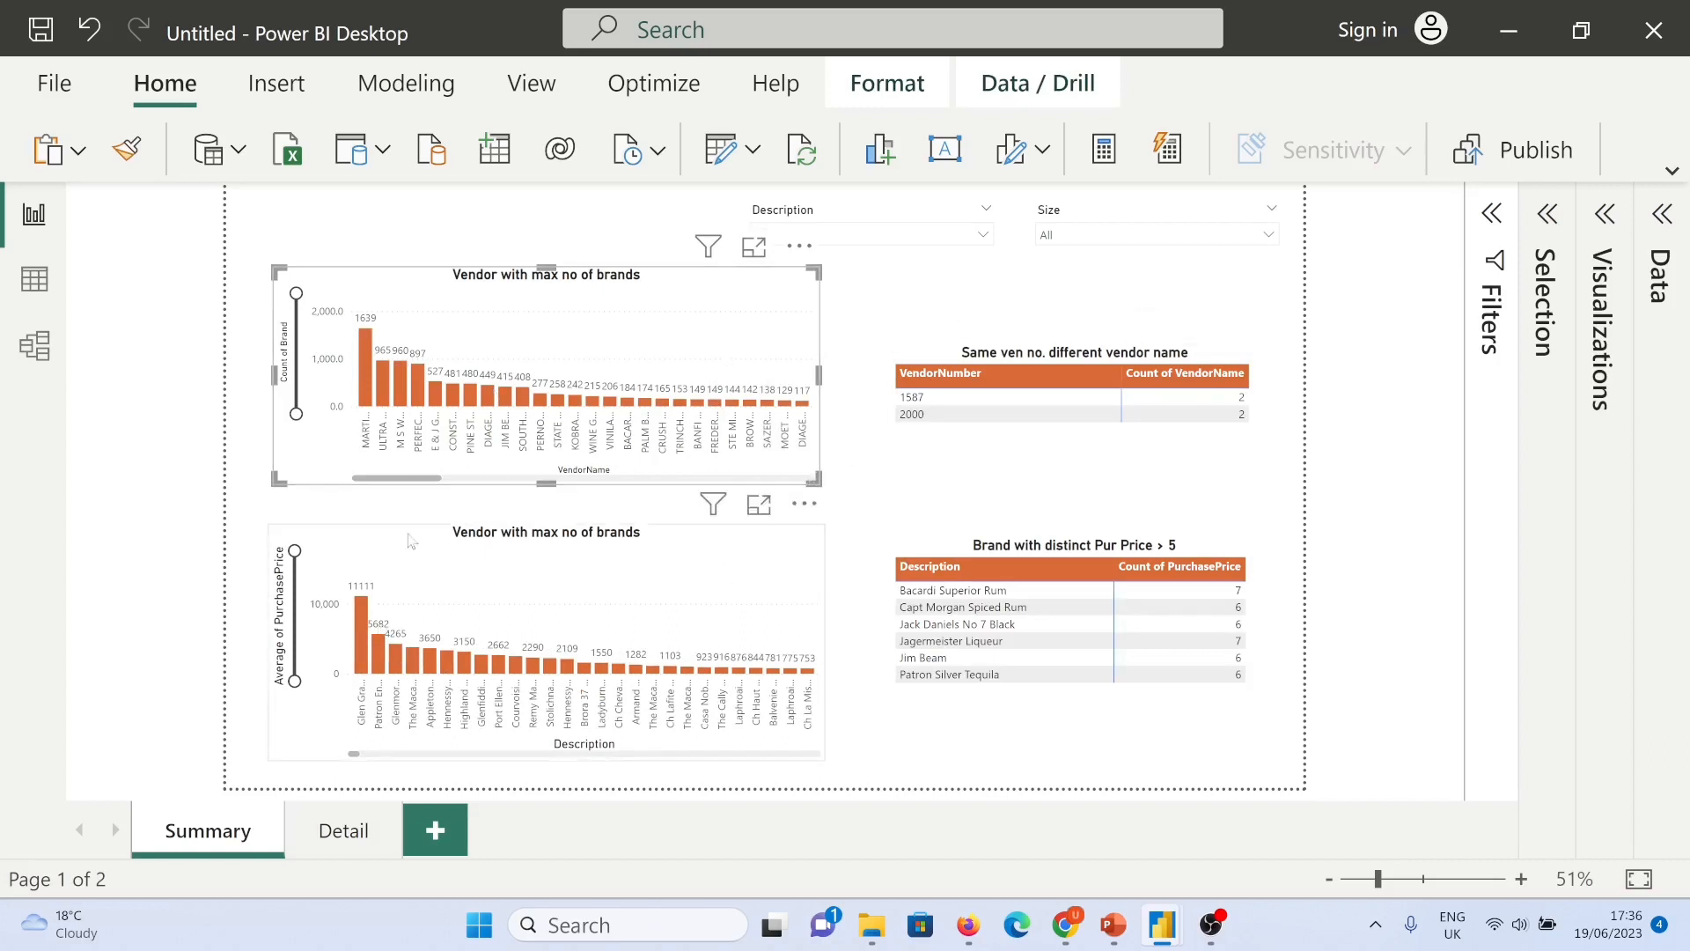
click(359, 627)
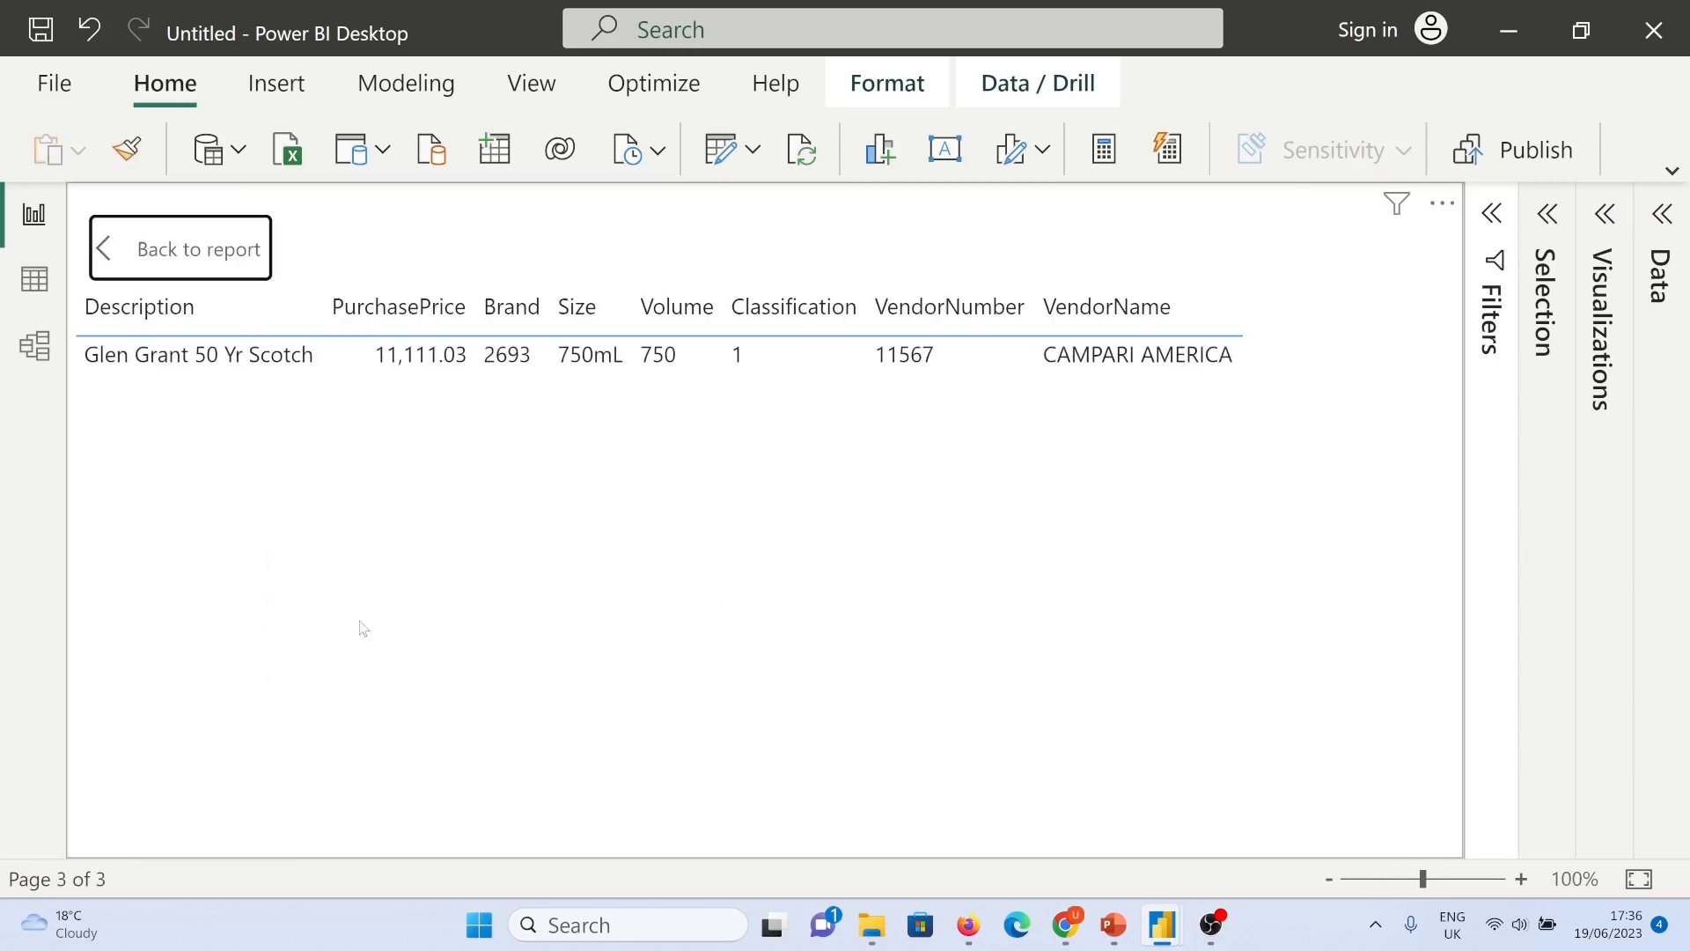
click(103, 264)
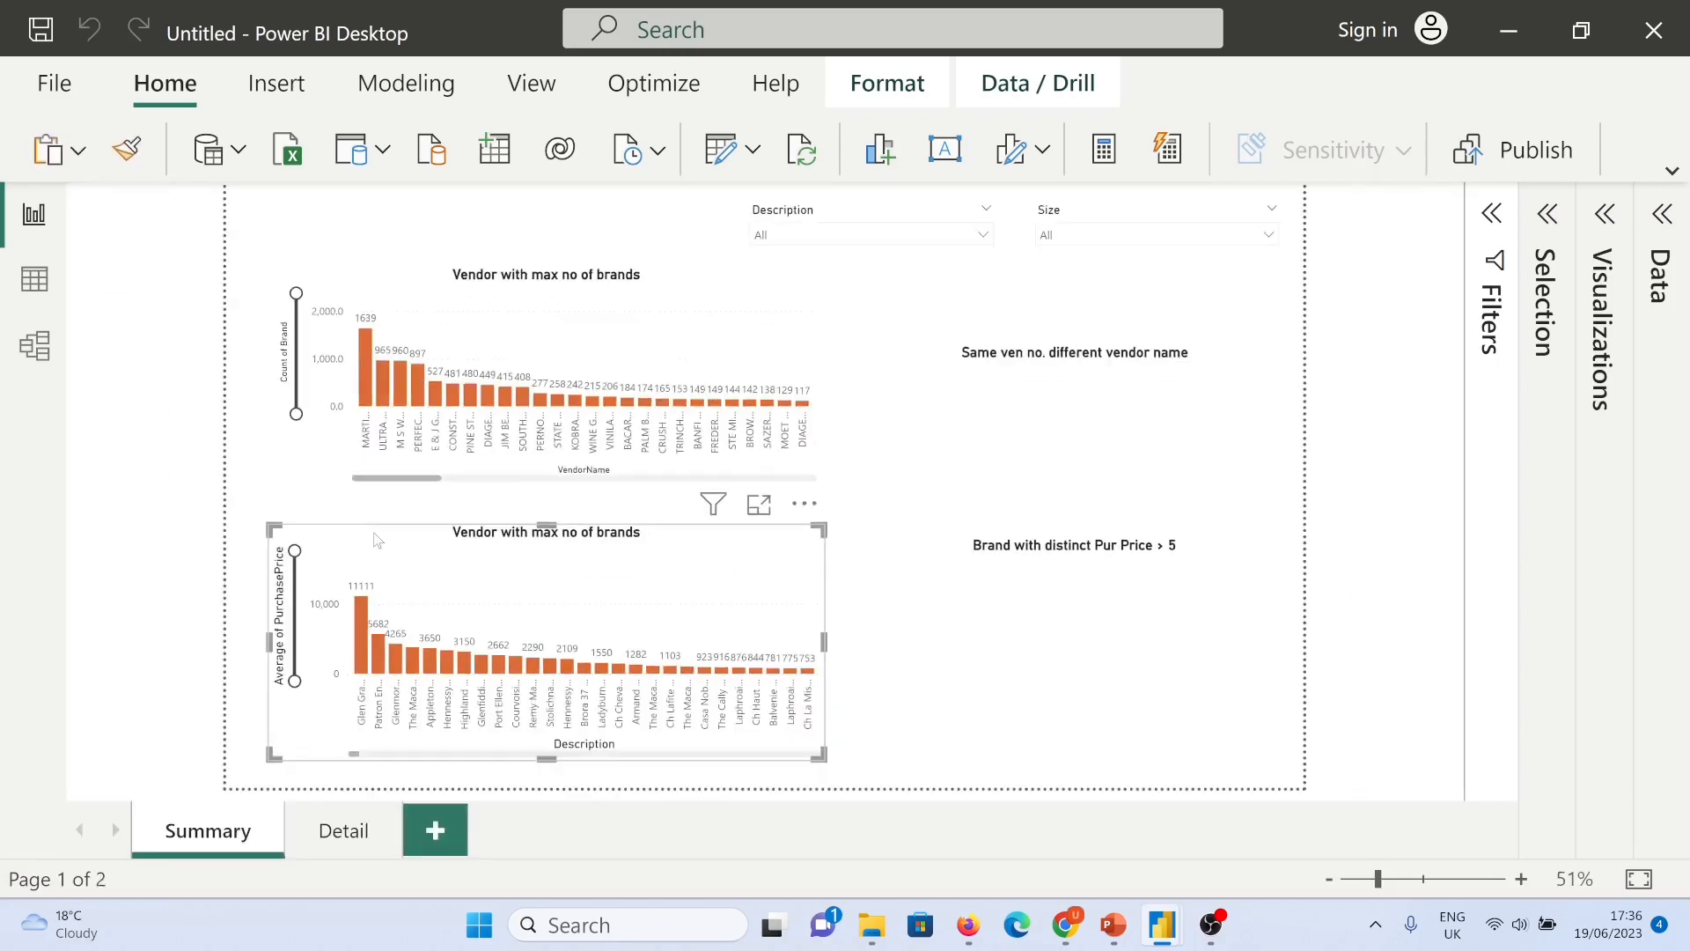
Step: Edit the interactions of the average purchase price chart so it filters the vendor brand-count chart
click(857, 86)
click(183, 160)
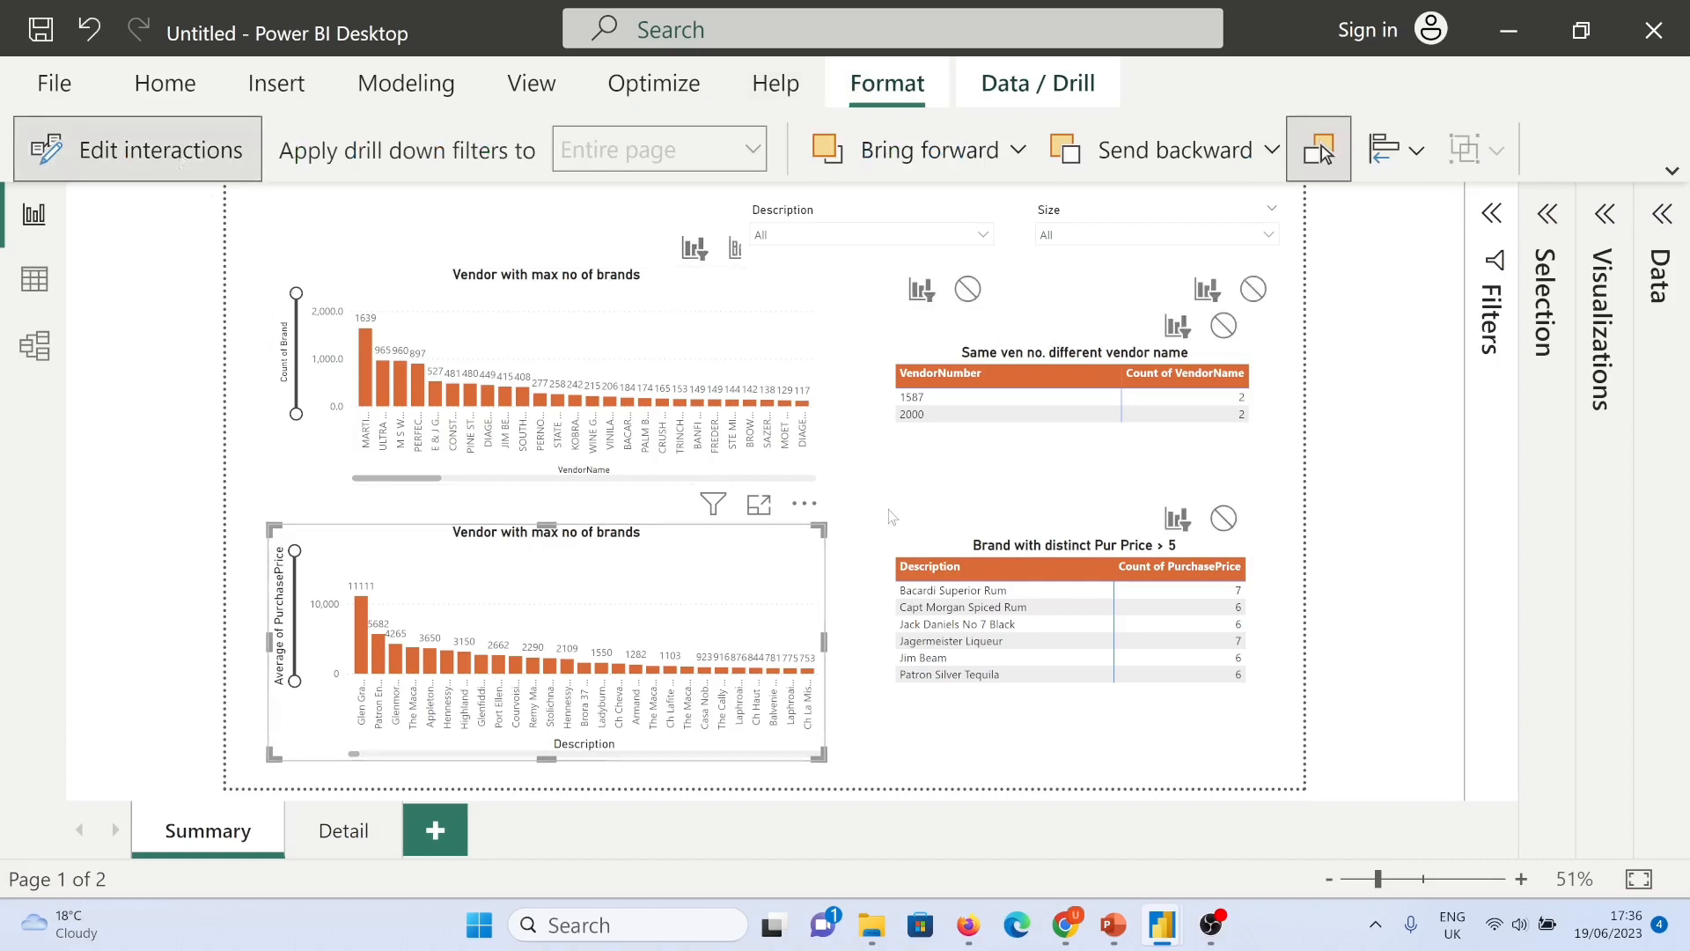
click(222, 165)
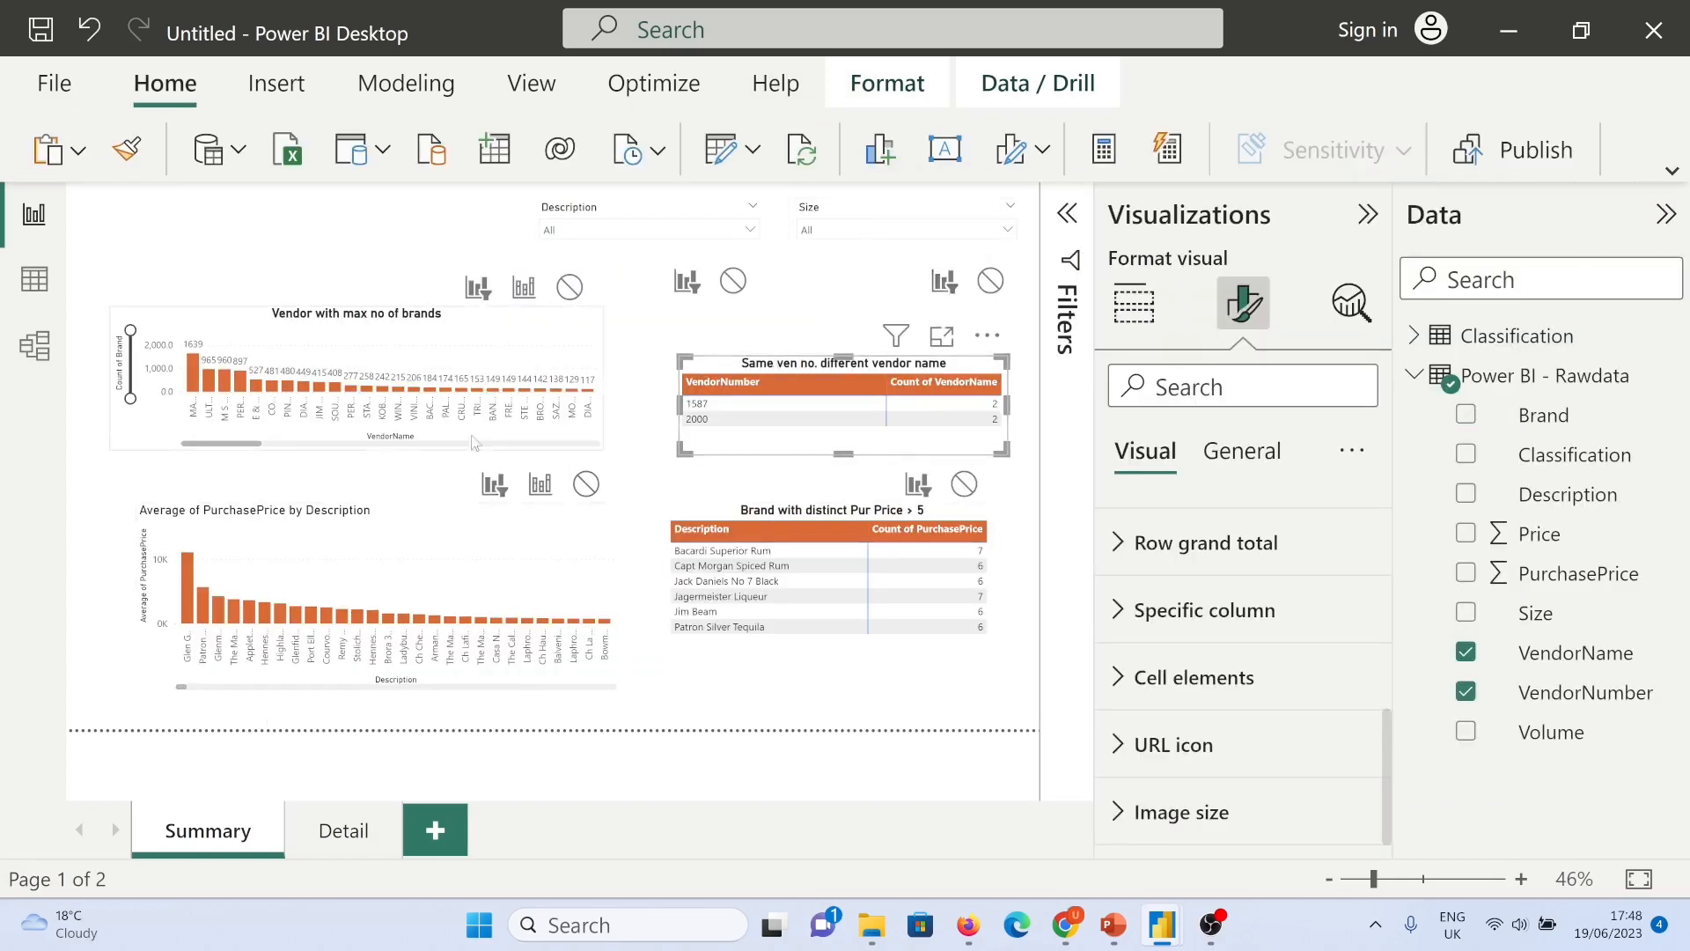
Step: Review the interaction settings of the vendor chart and the distinct purchase price table, and collapse the Visualizations and Data panes
click(563, 341)
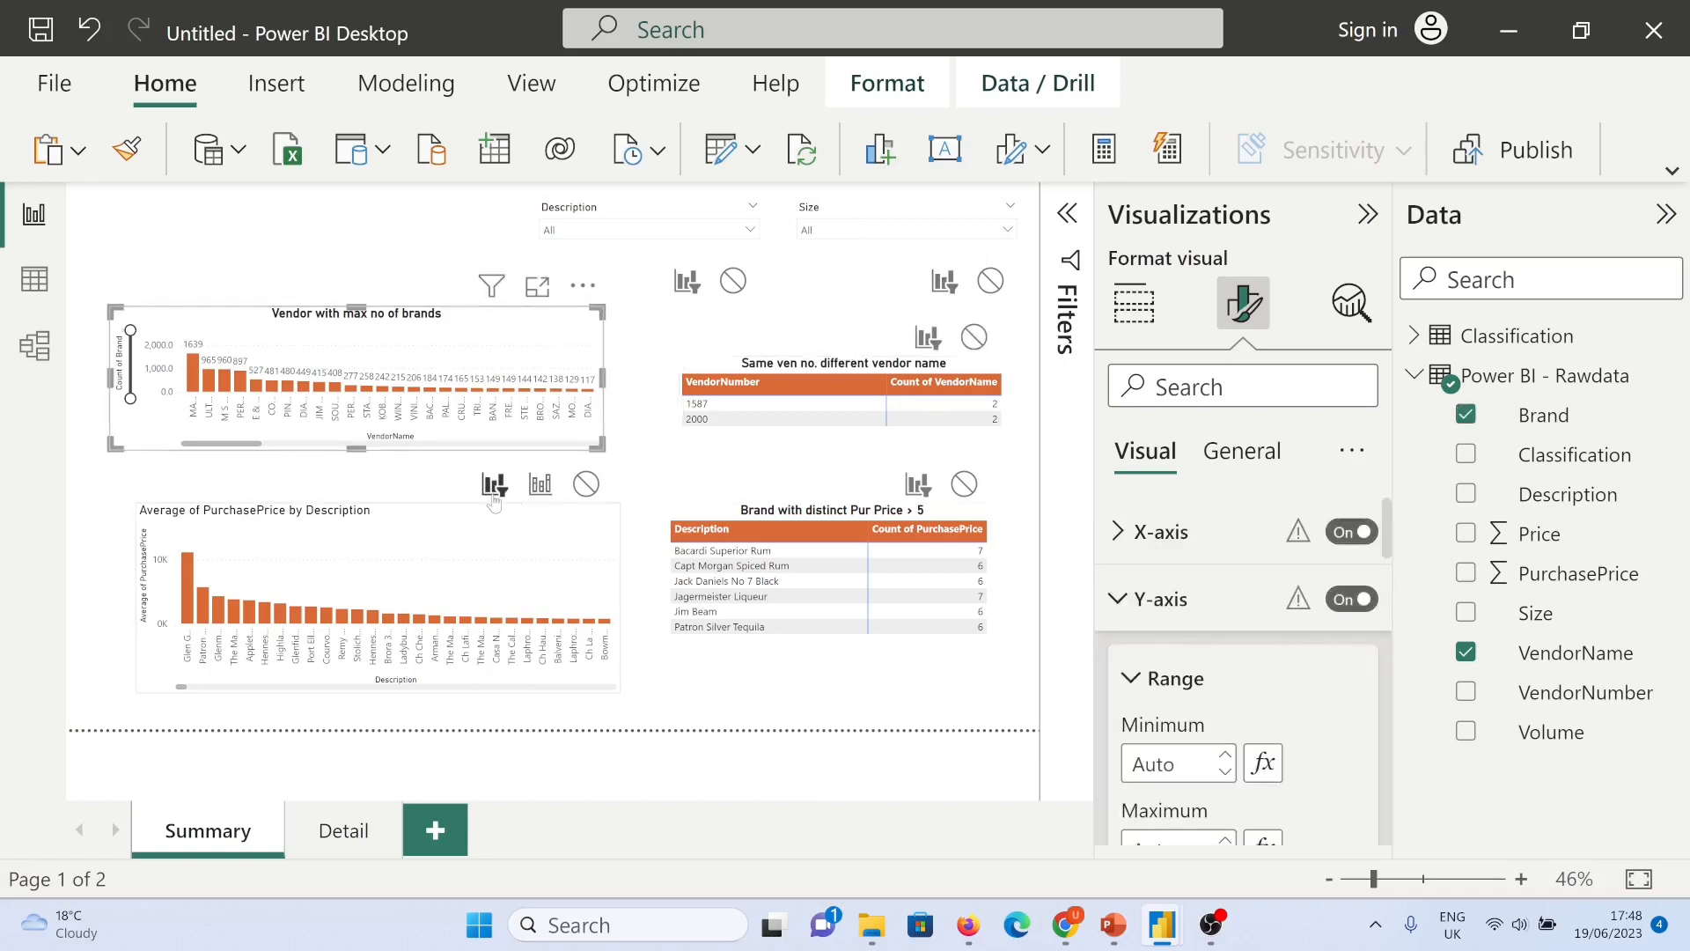
click(784, 513)
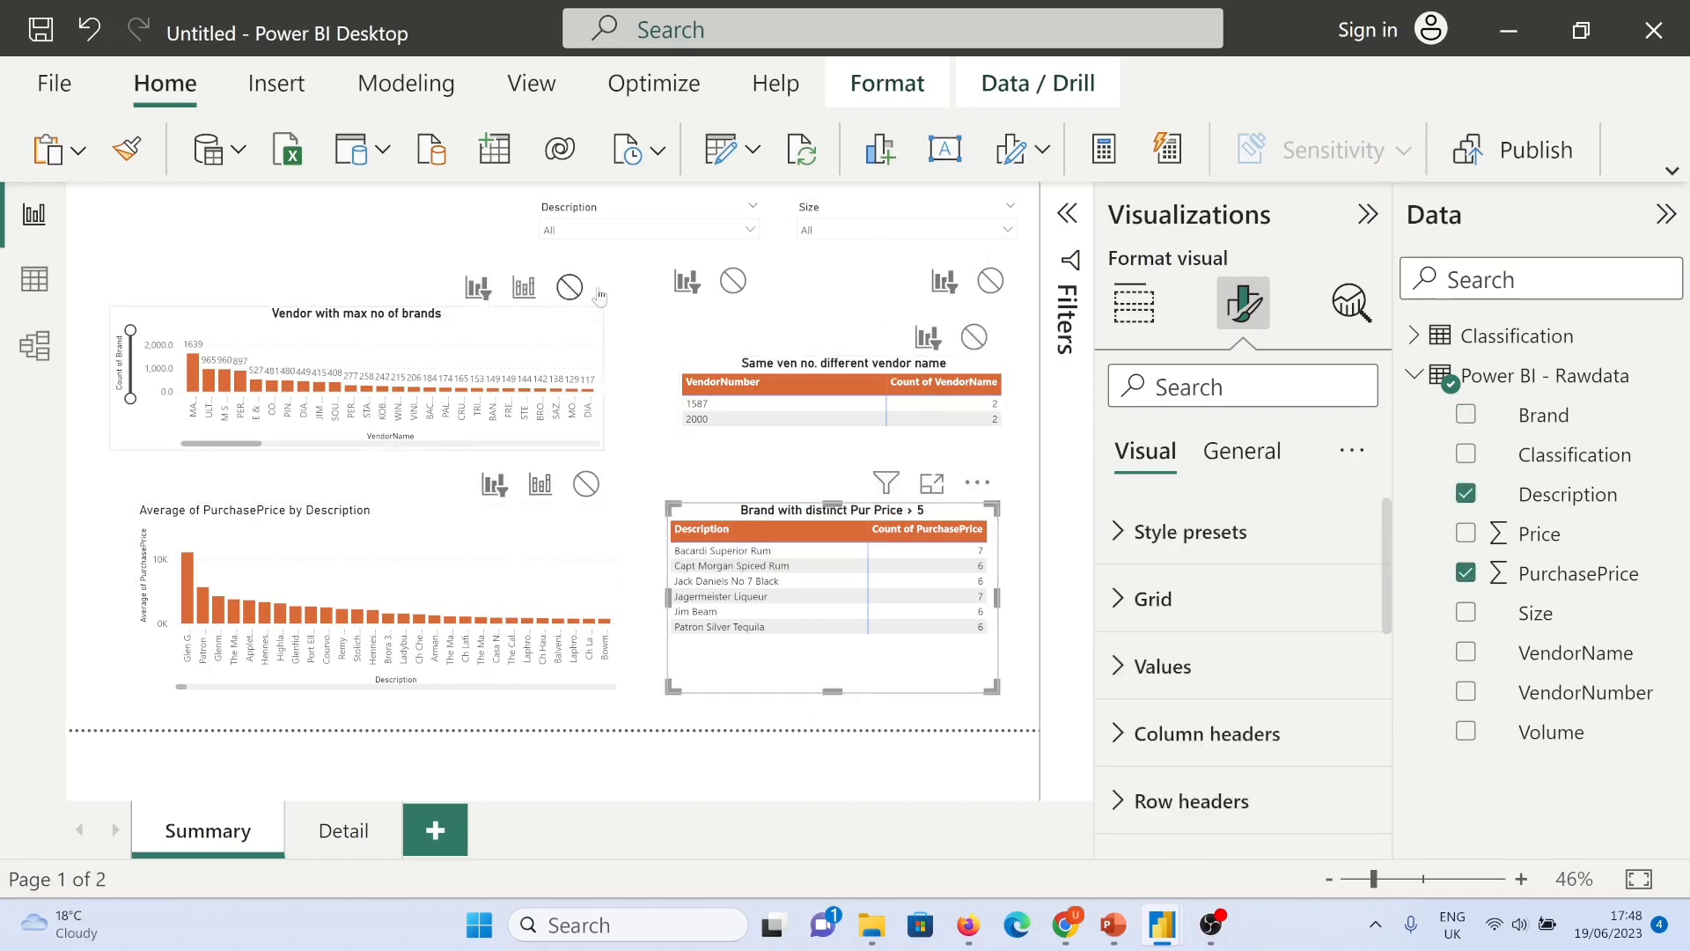
click(651, 449)
click(1367, 214)
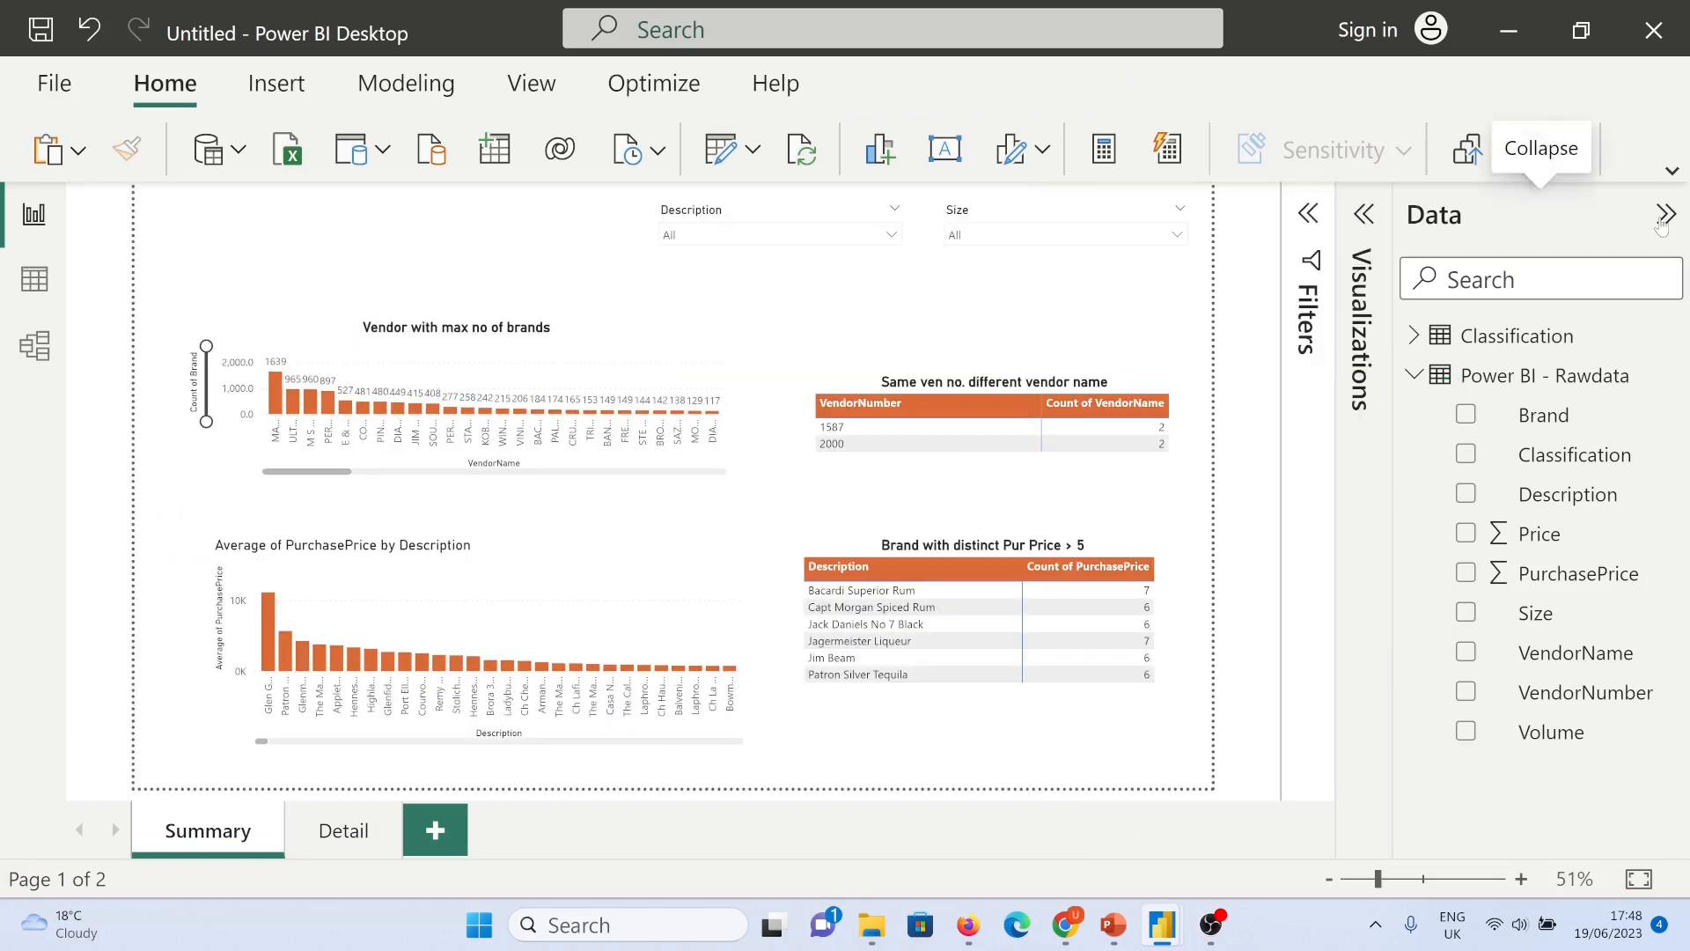
click(1666, 214)
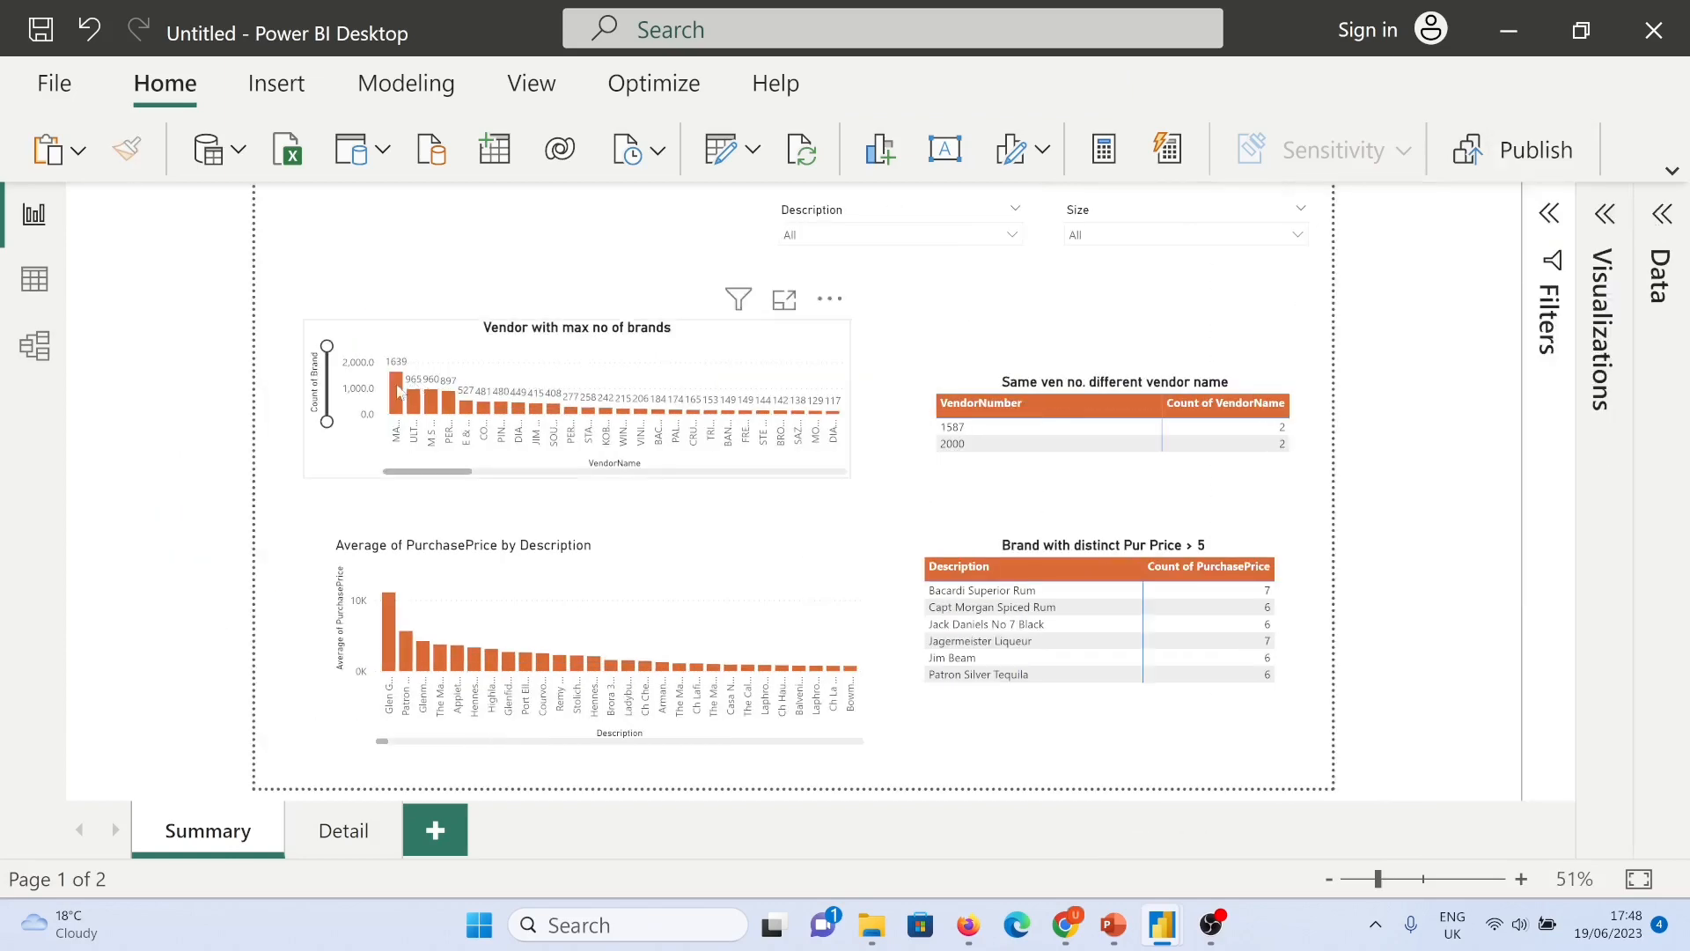
Step: Test filtering between visuals with the highest vendor bar, vendor number 2000 and the Remy description bar, clearing each selection
click(396, 392)
click(569, 366)
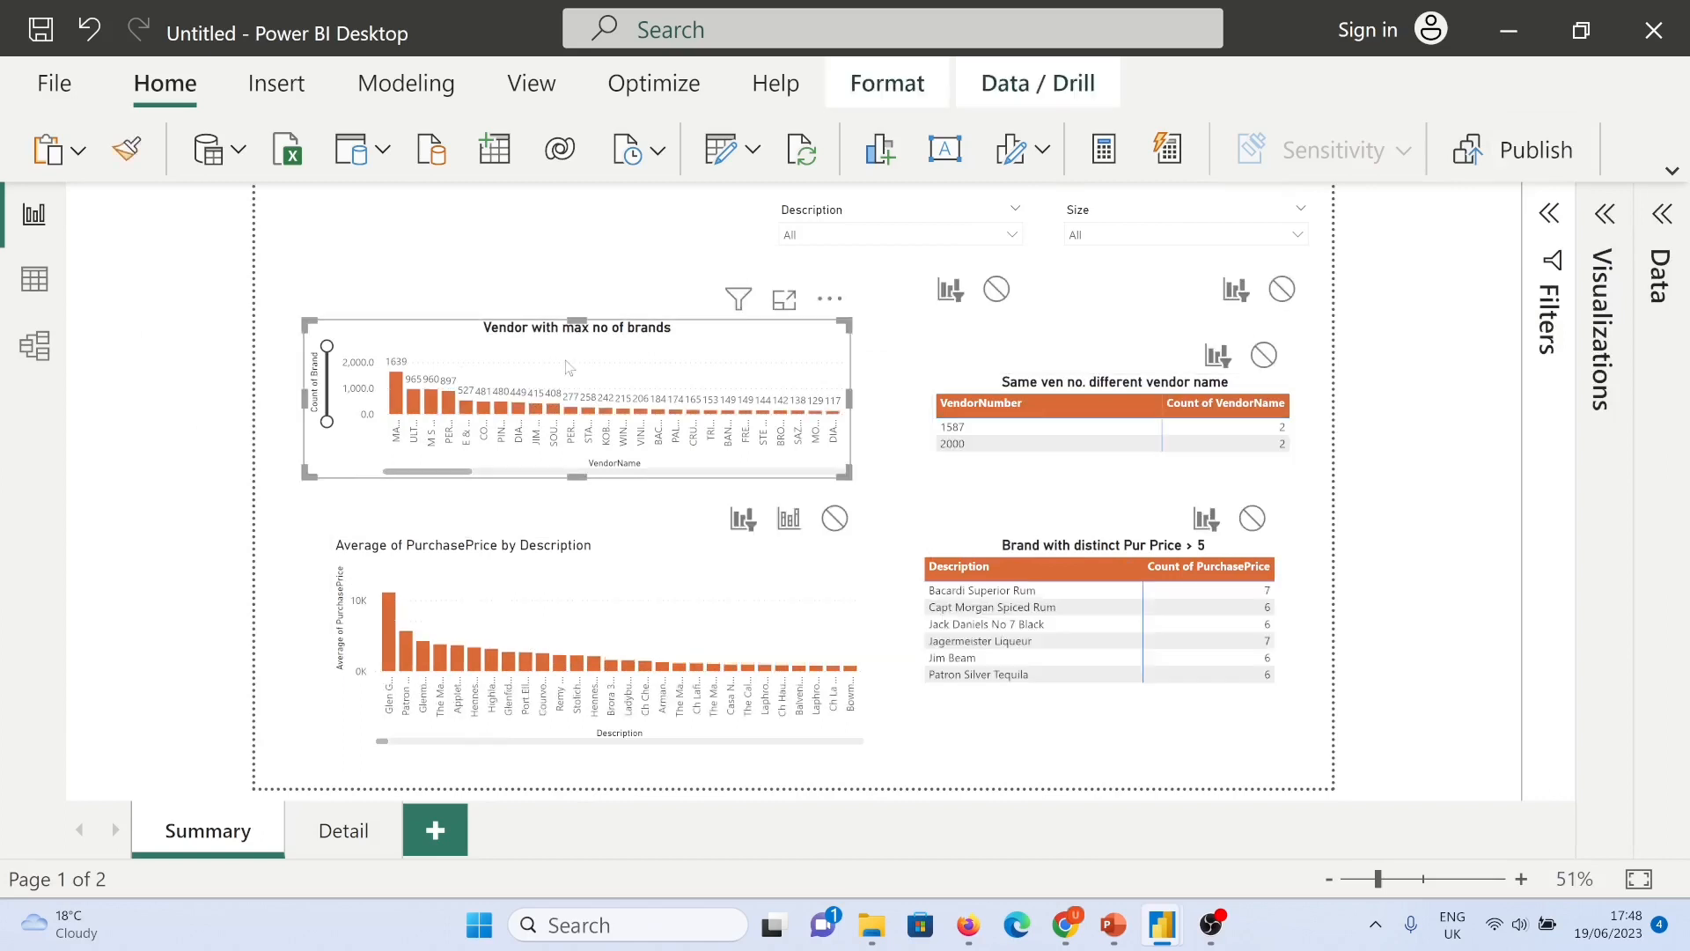
click(1052, 448)
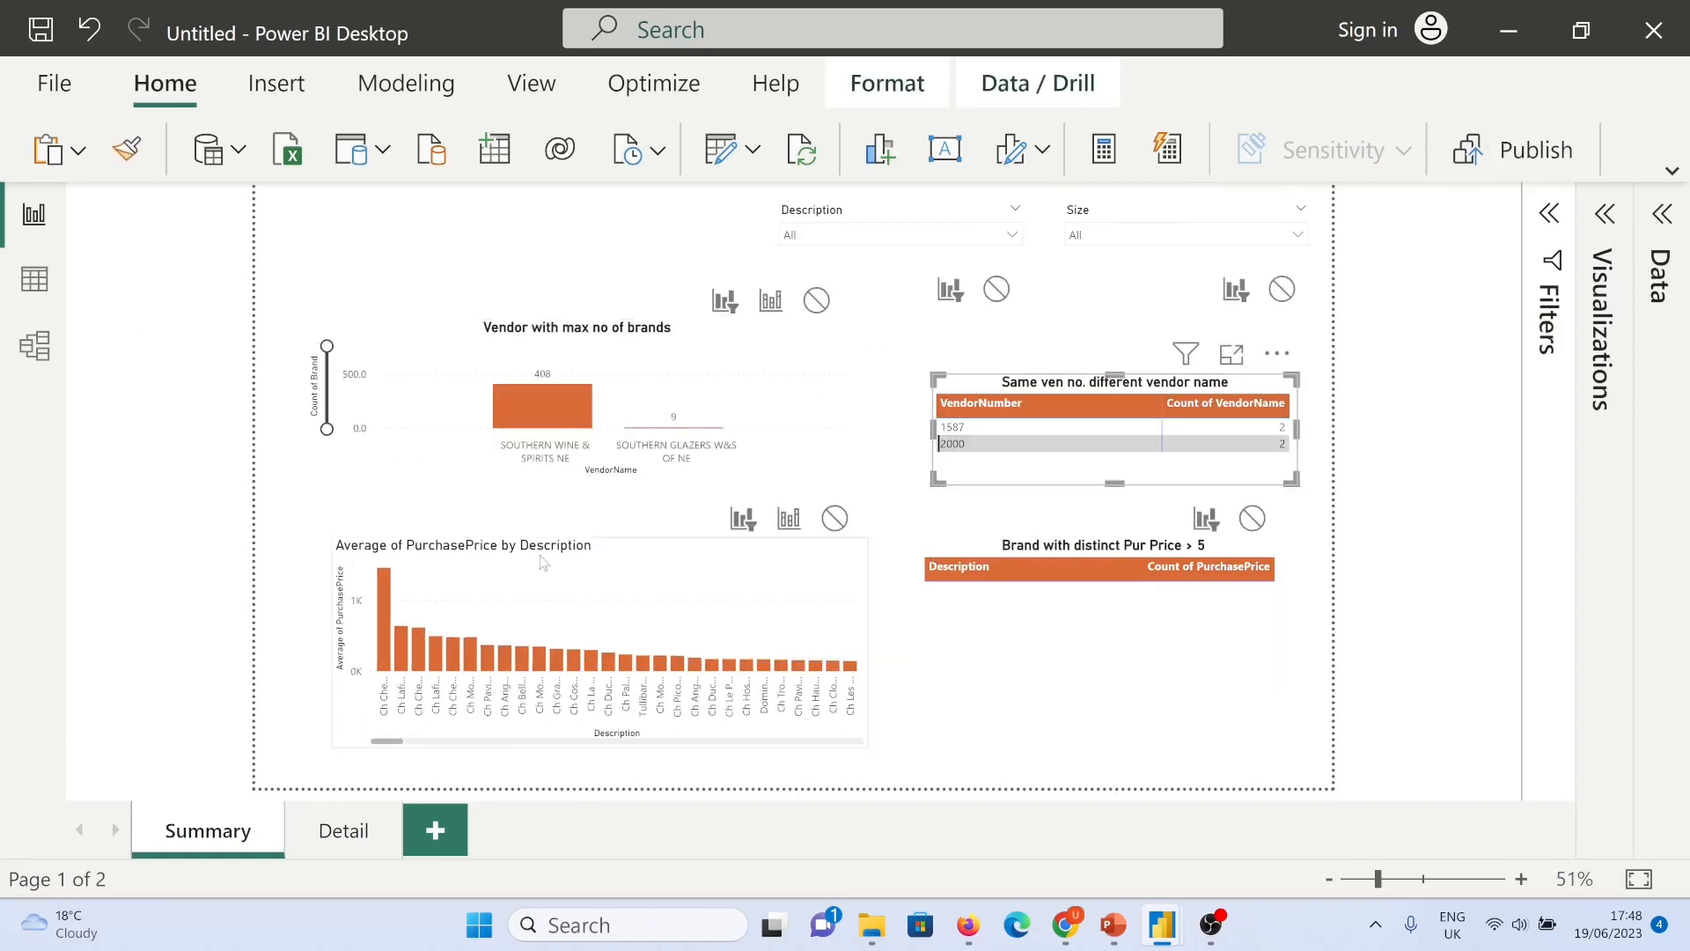
click(986, 473)
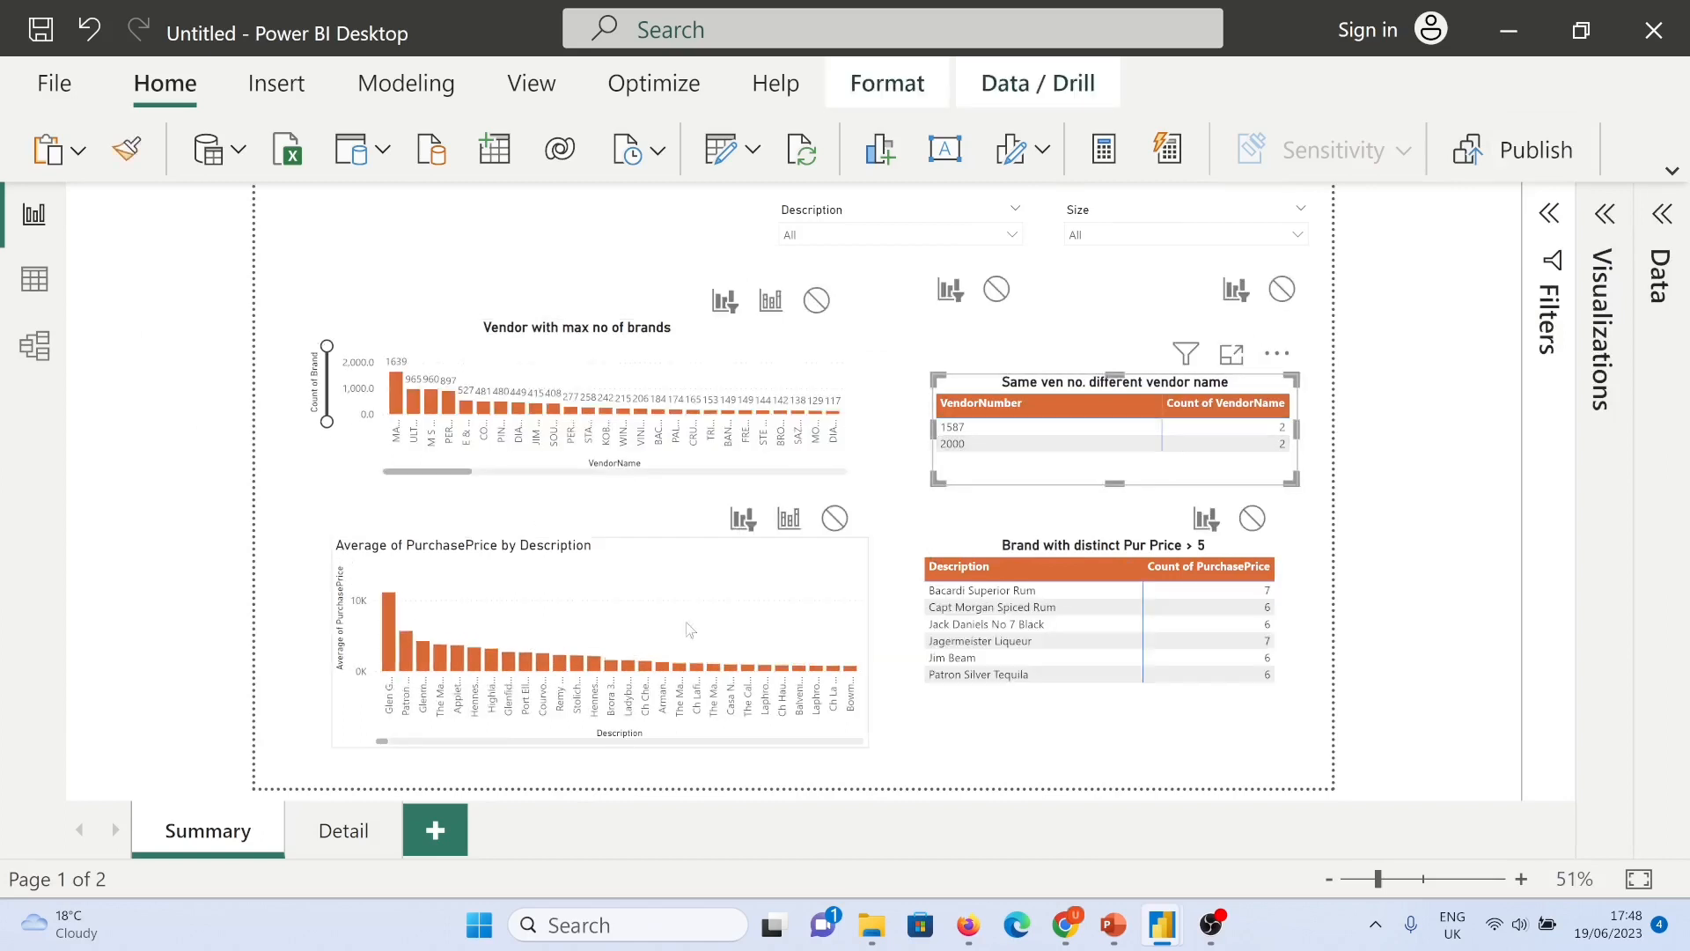
click(558, 665)
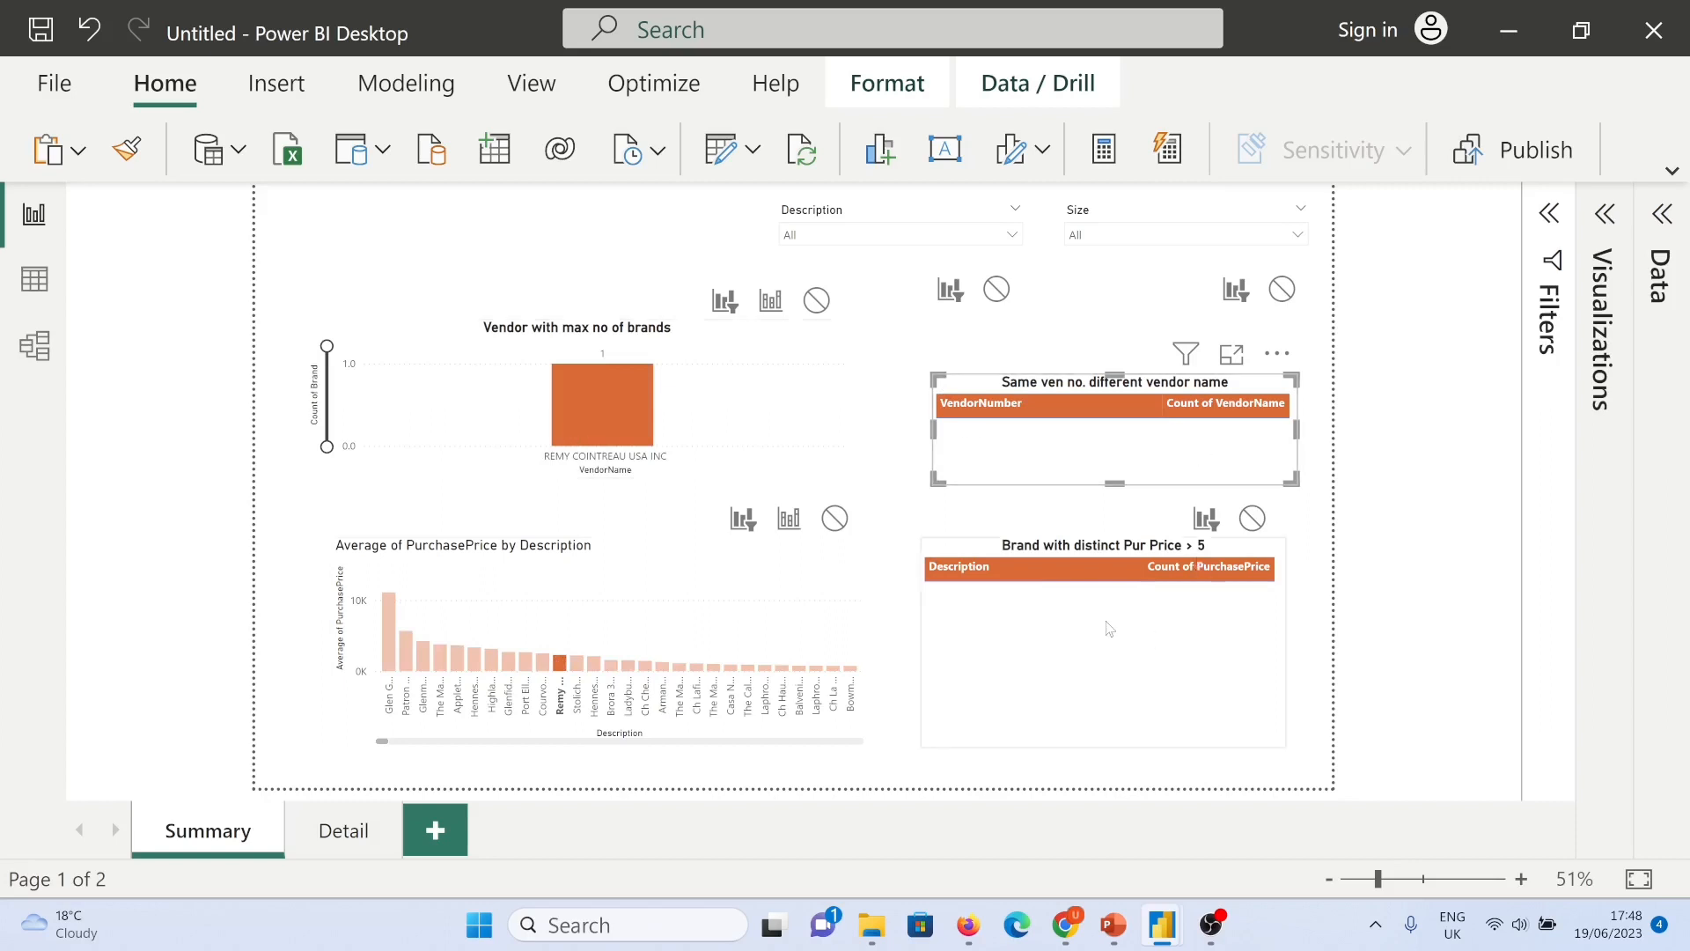
click(740, 610)
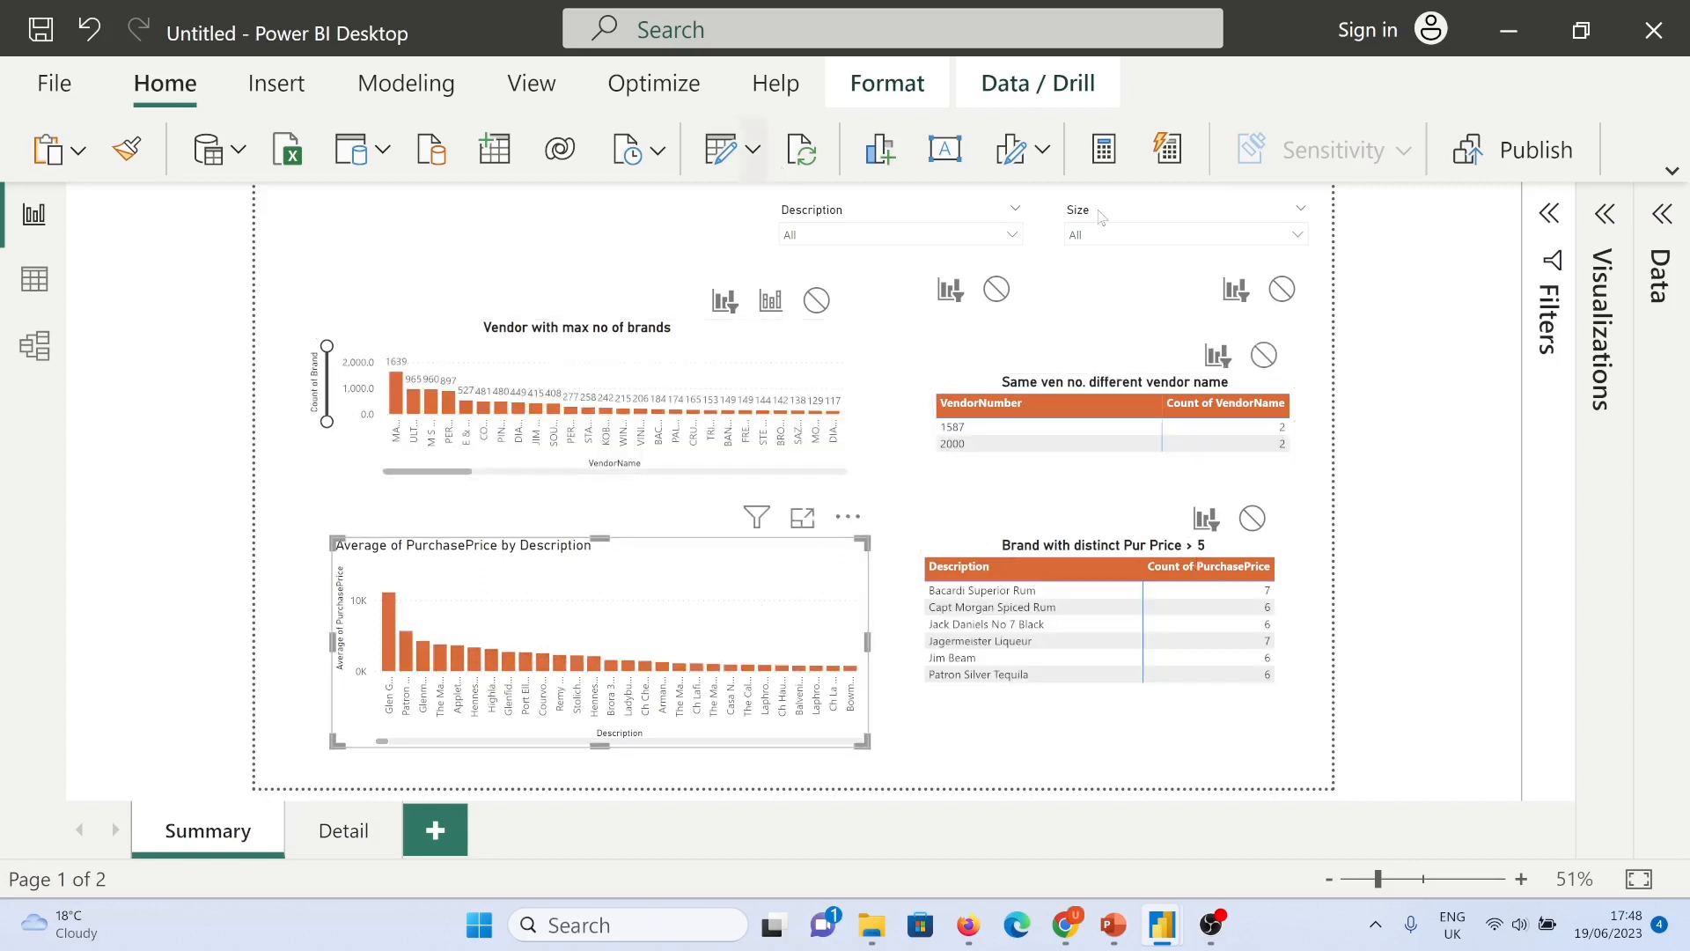
Step: Turn off interaction editing and move the charts and tables upward on the Summary page
click(888, 83)
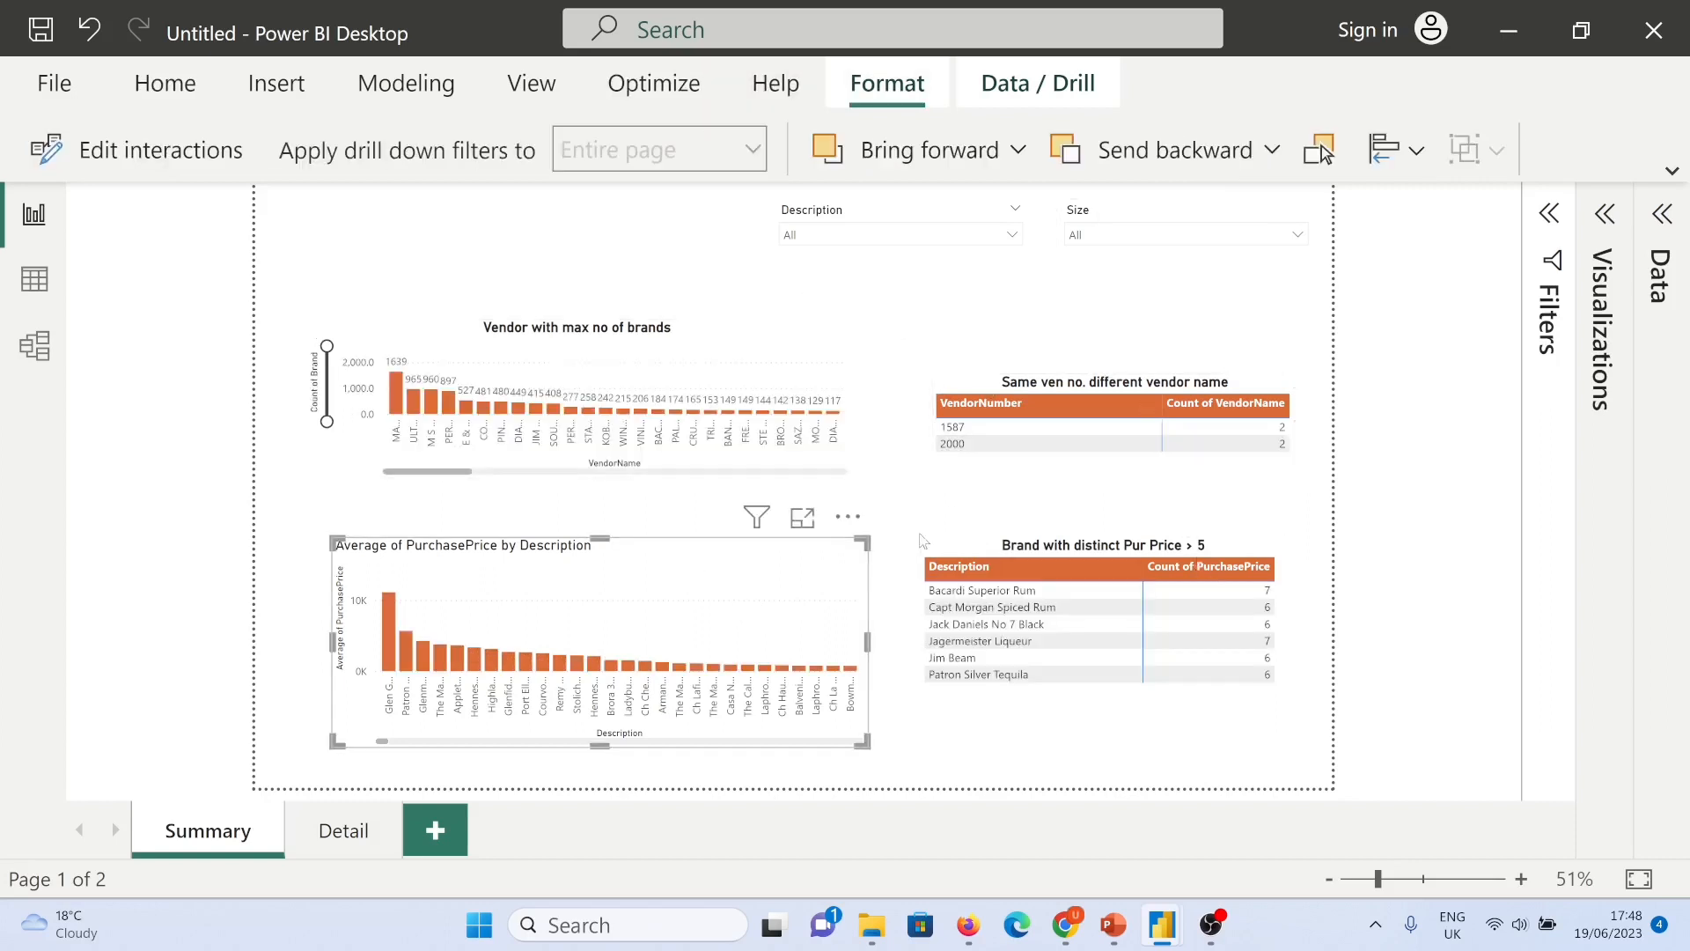
drag(775, 348, 791, 322)
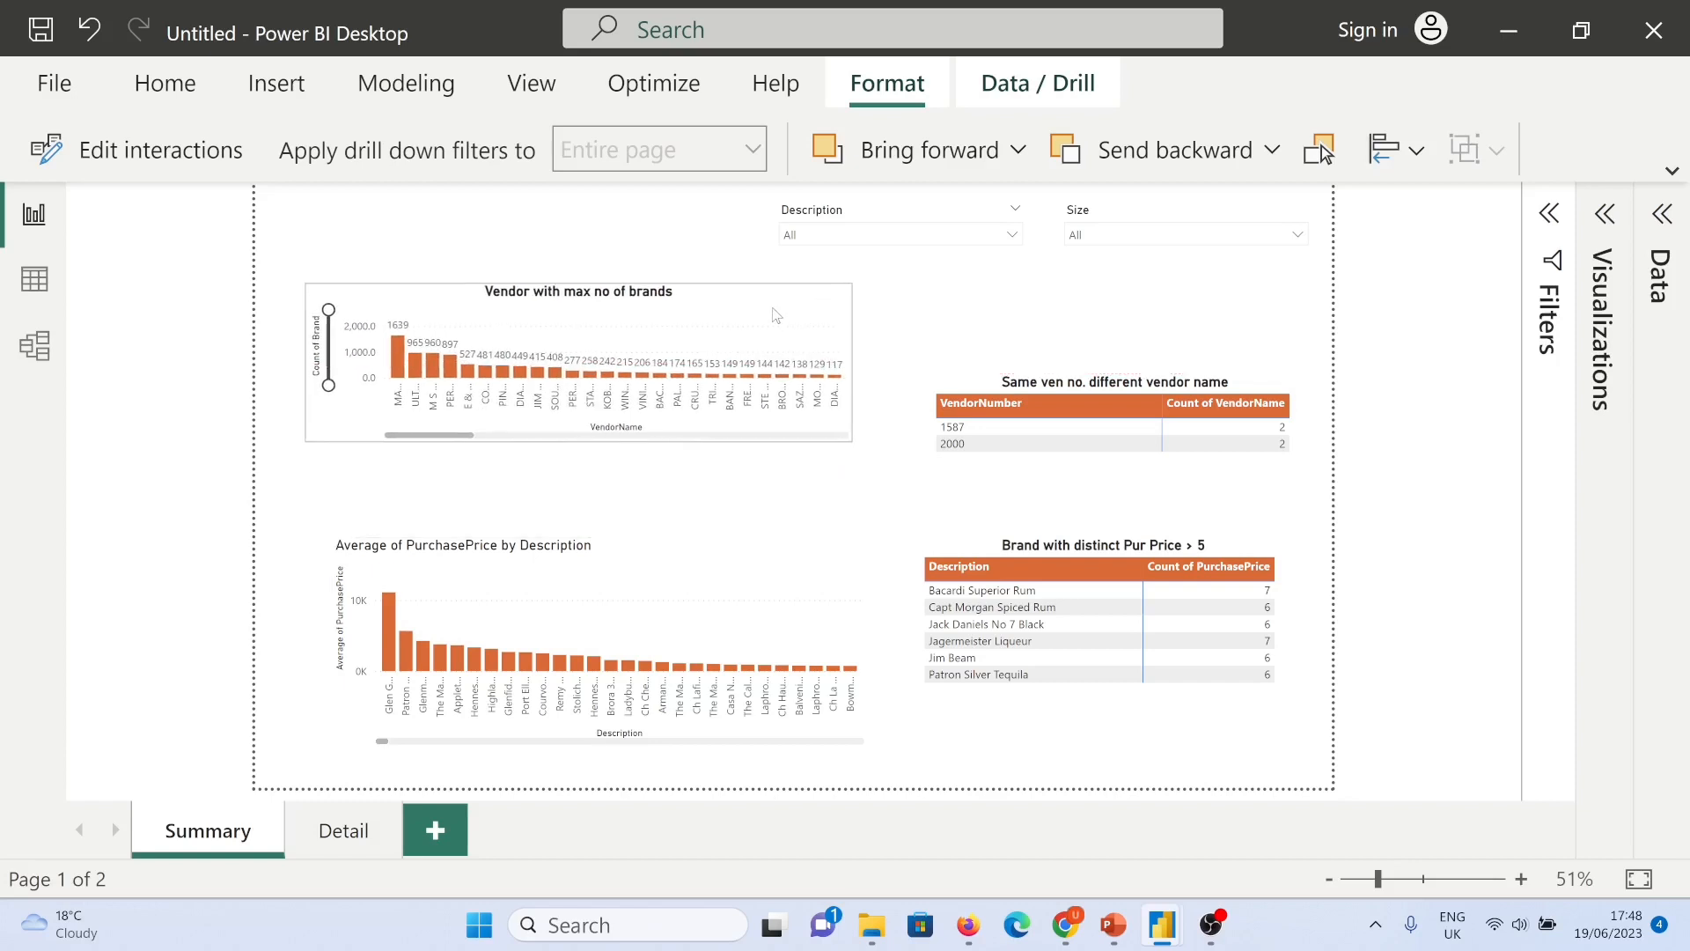
click(1392, 577)
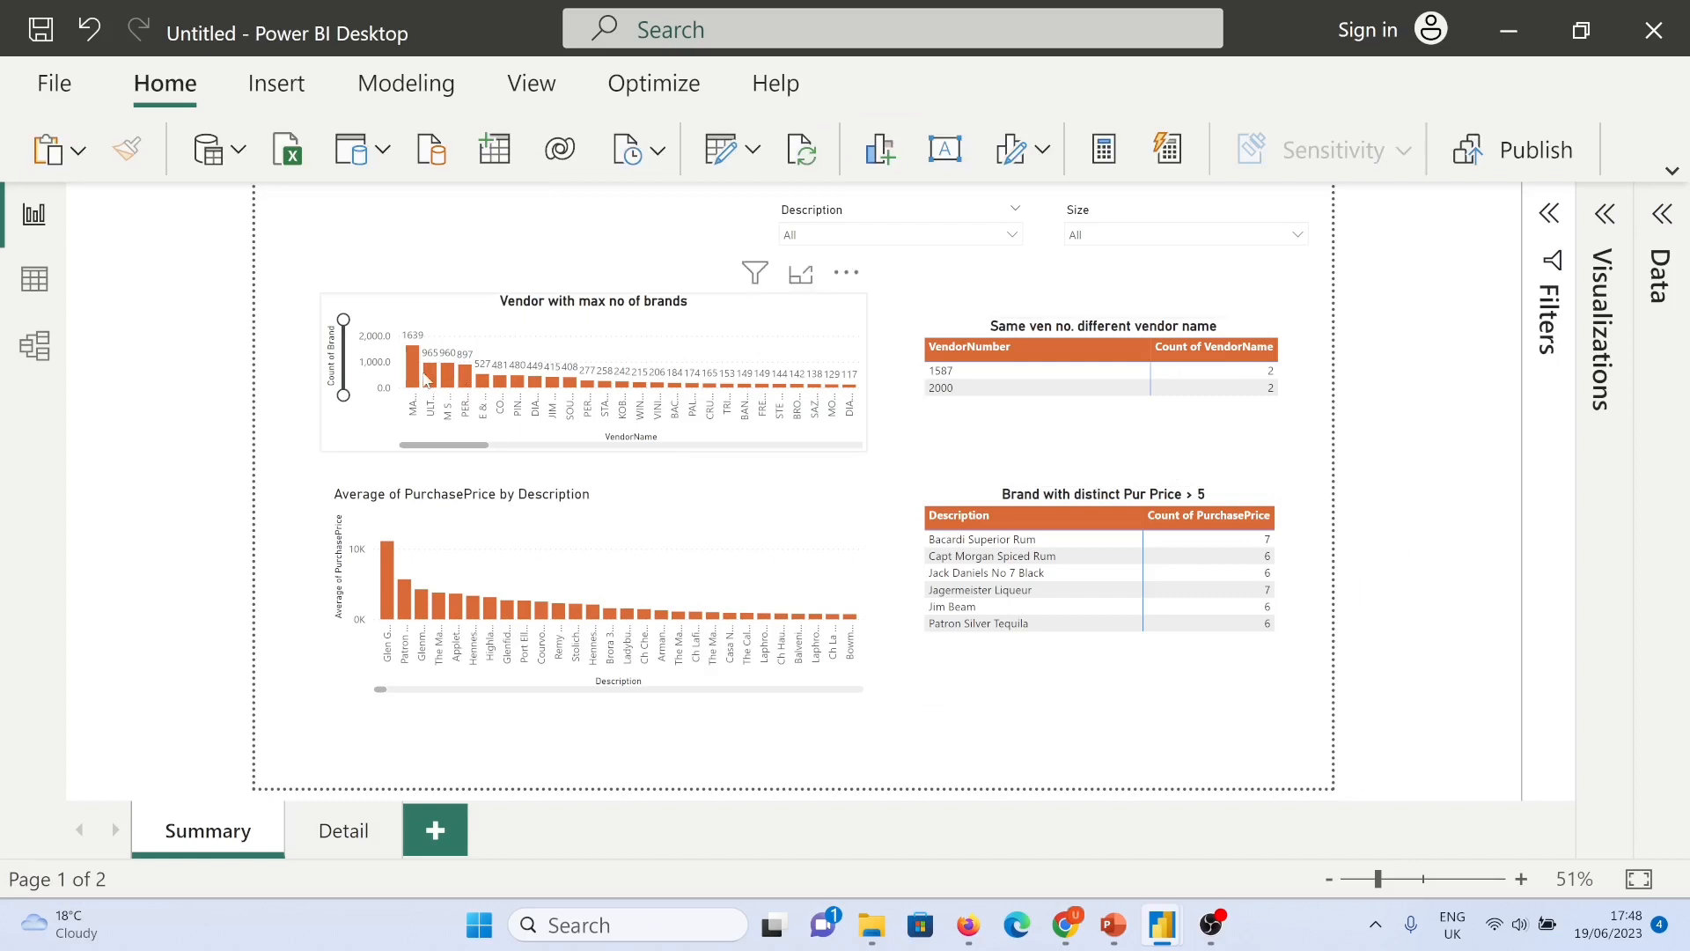
Step: Select the two highest vendor bars in turn, check whether the Detail page is filtered, and clear the selection on Summary
click(431, 379)
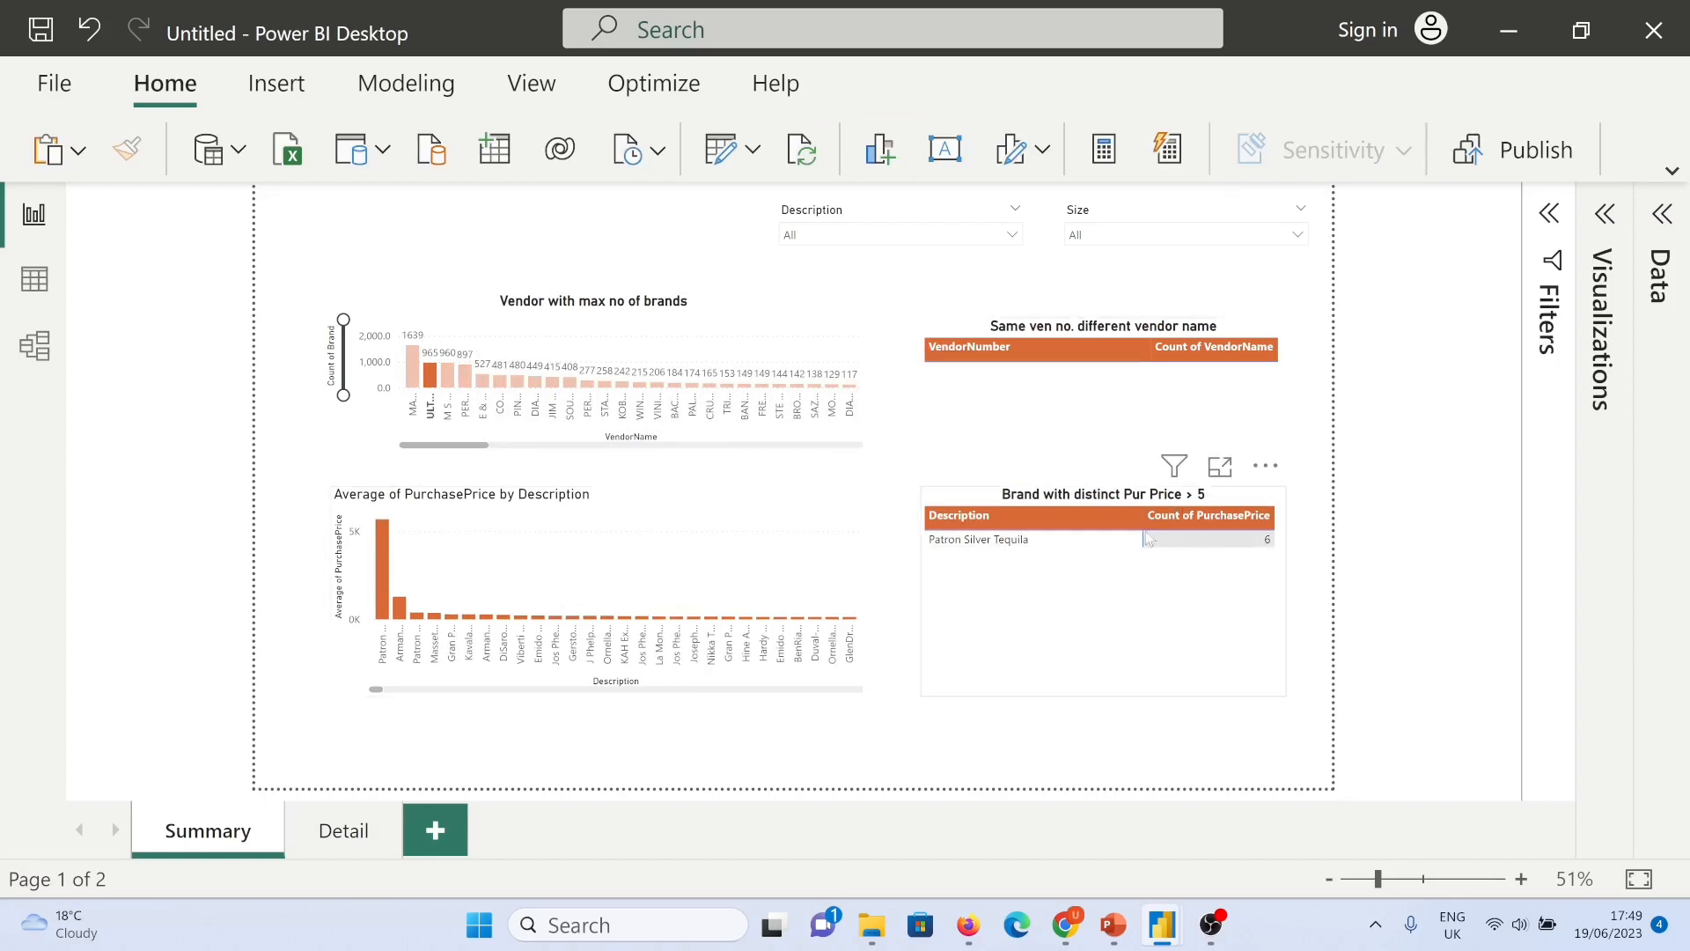
click(745, 332)
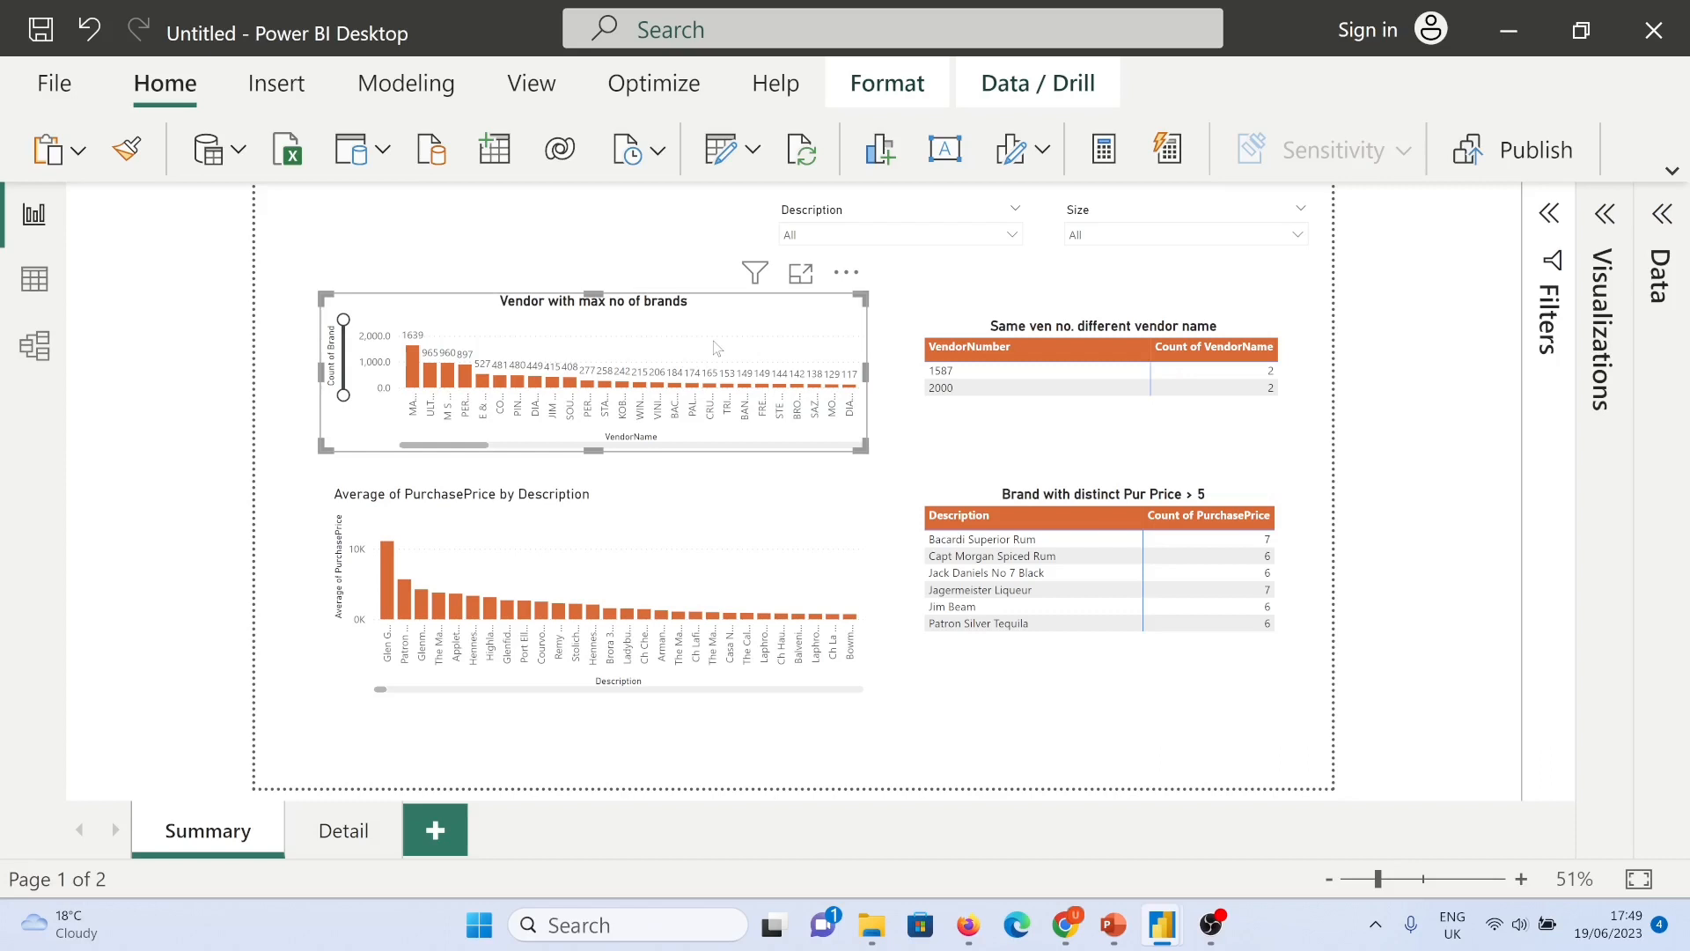
click(414, 370)
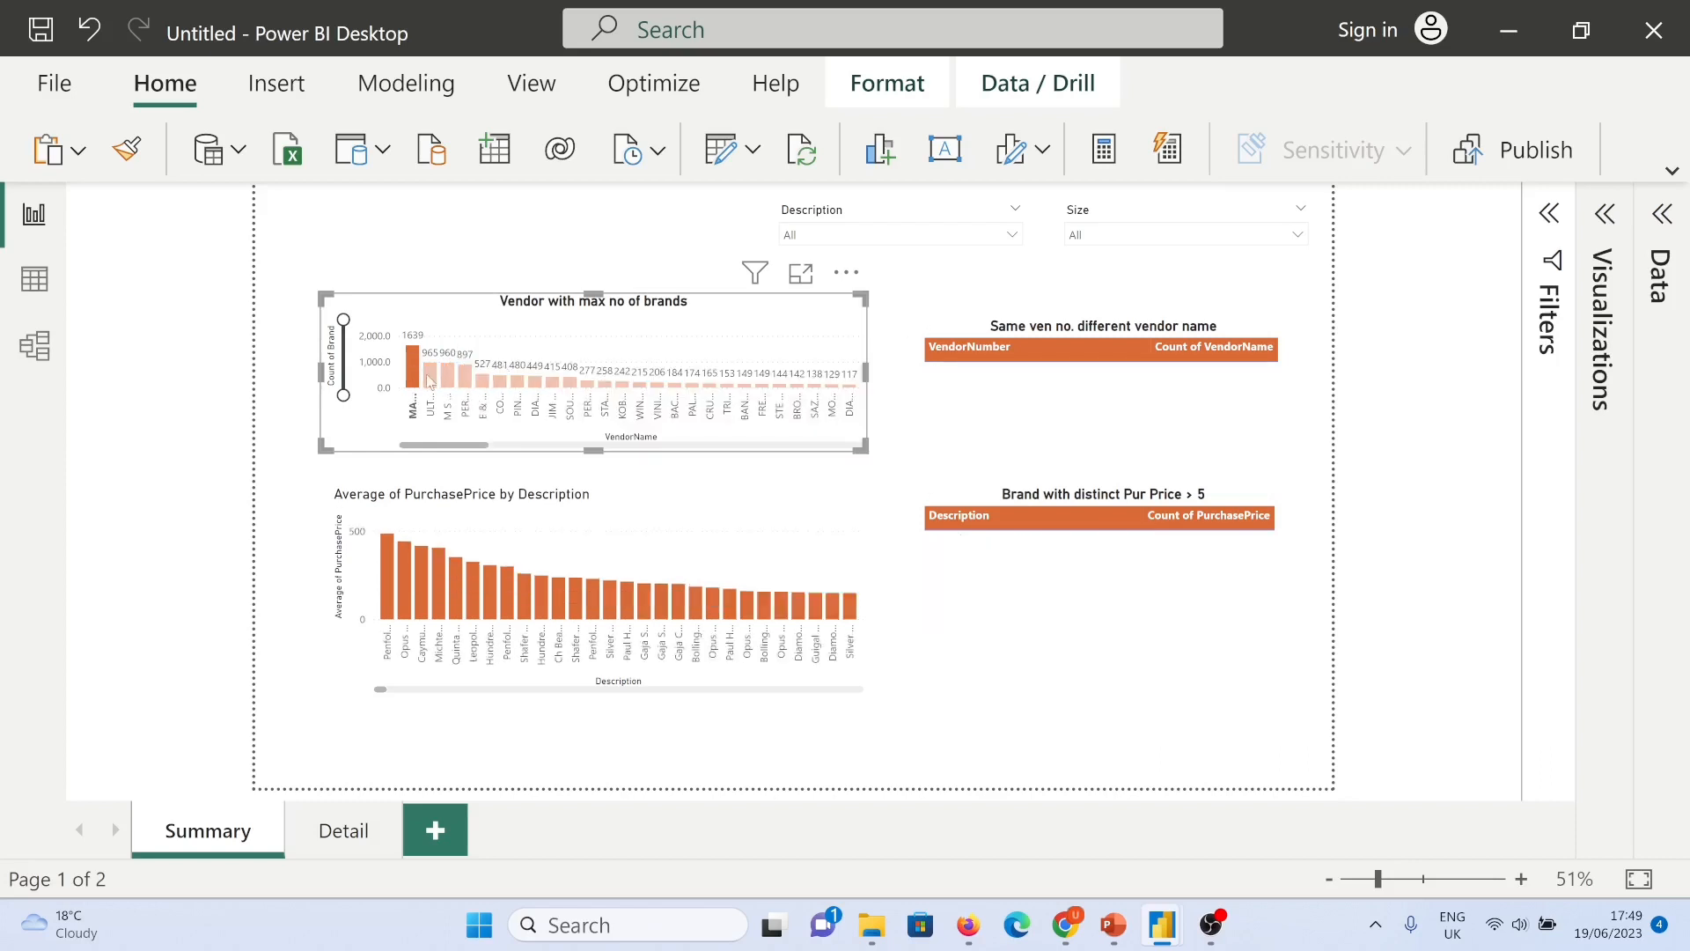
mouse_move(418, 370)
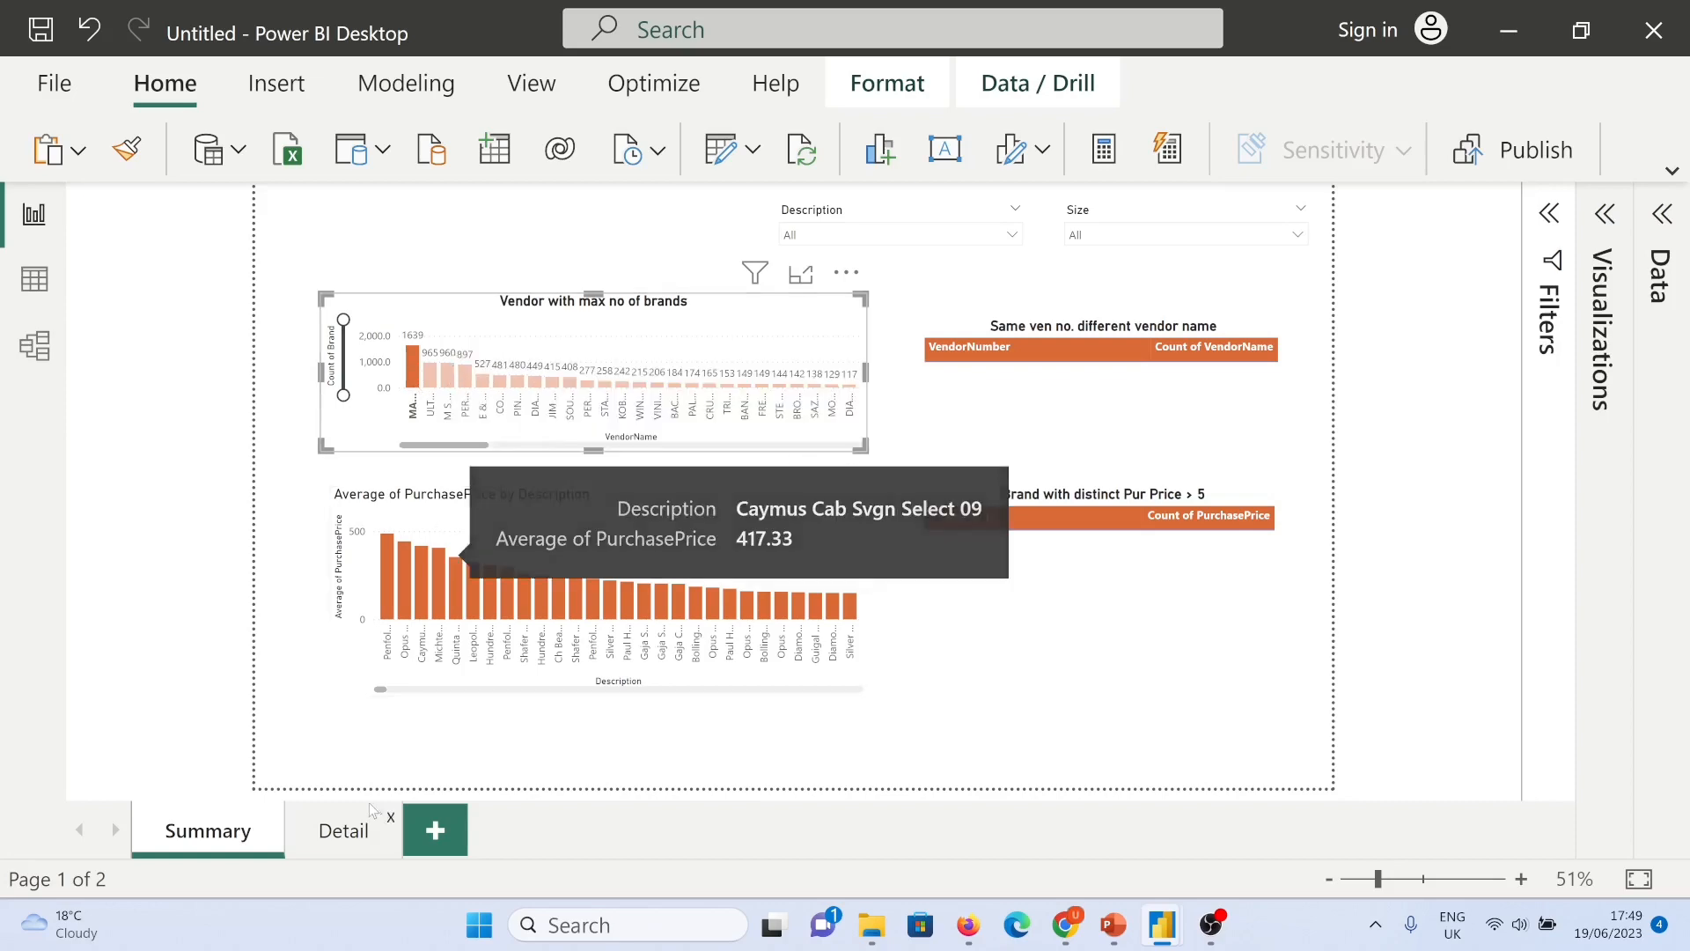
click(352, 828)
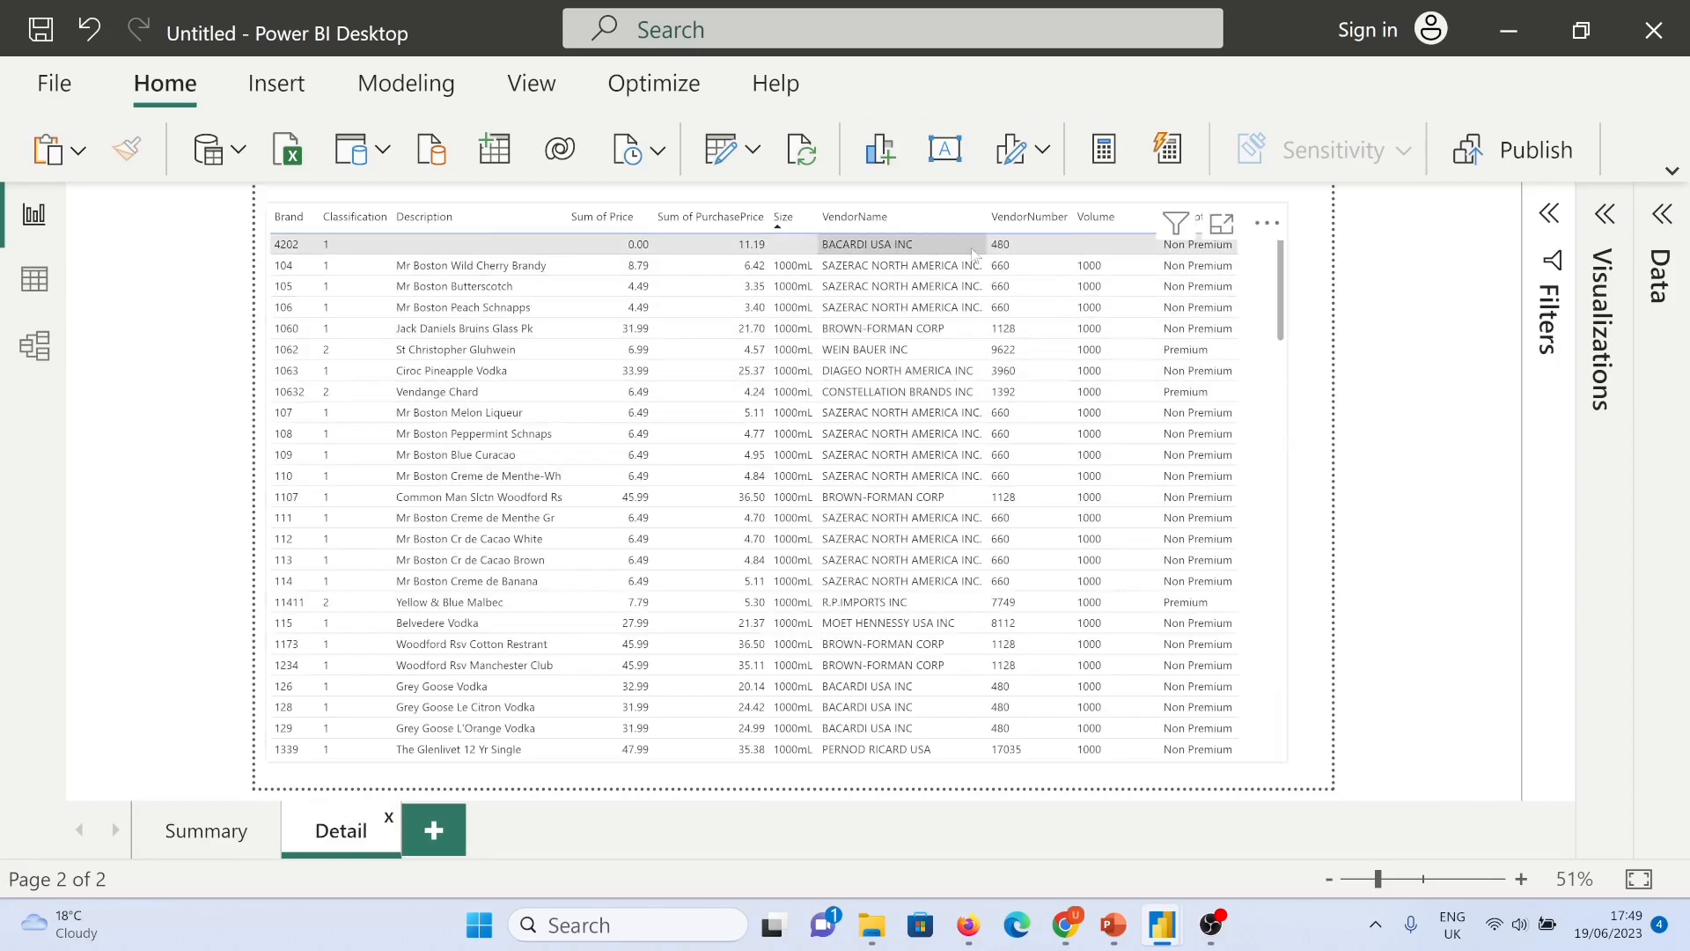
click(211, 844)
click(528, 346)
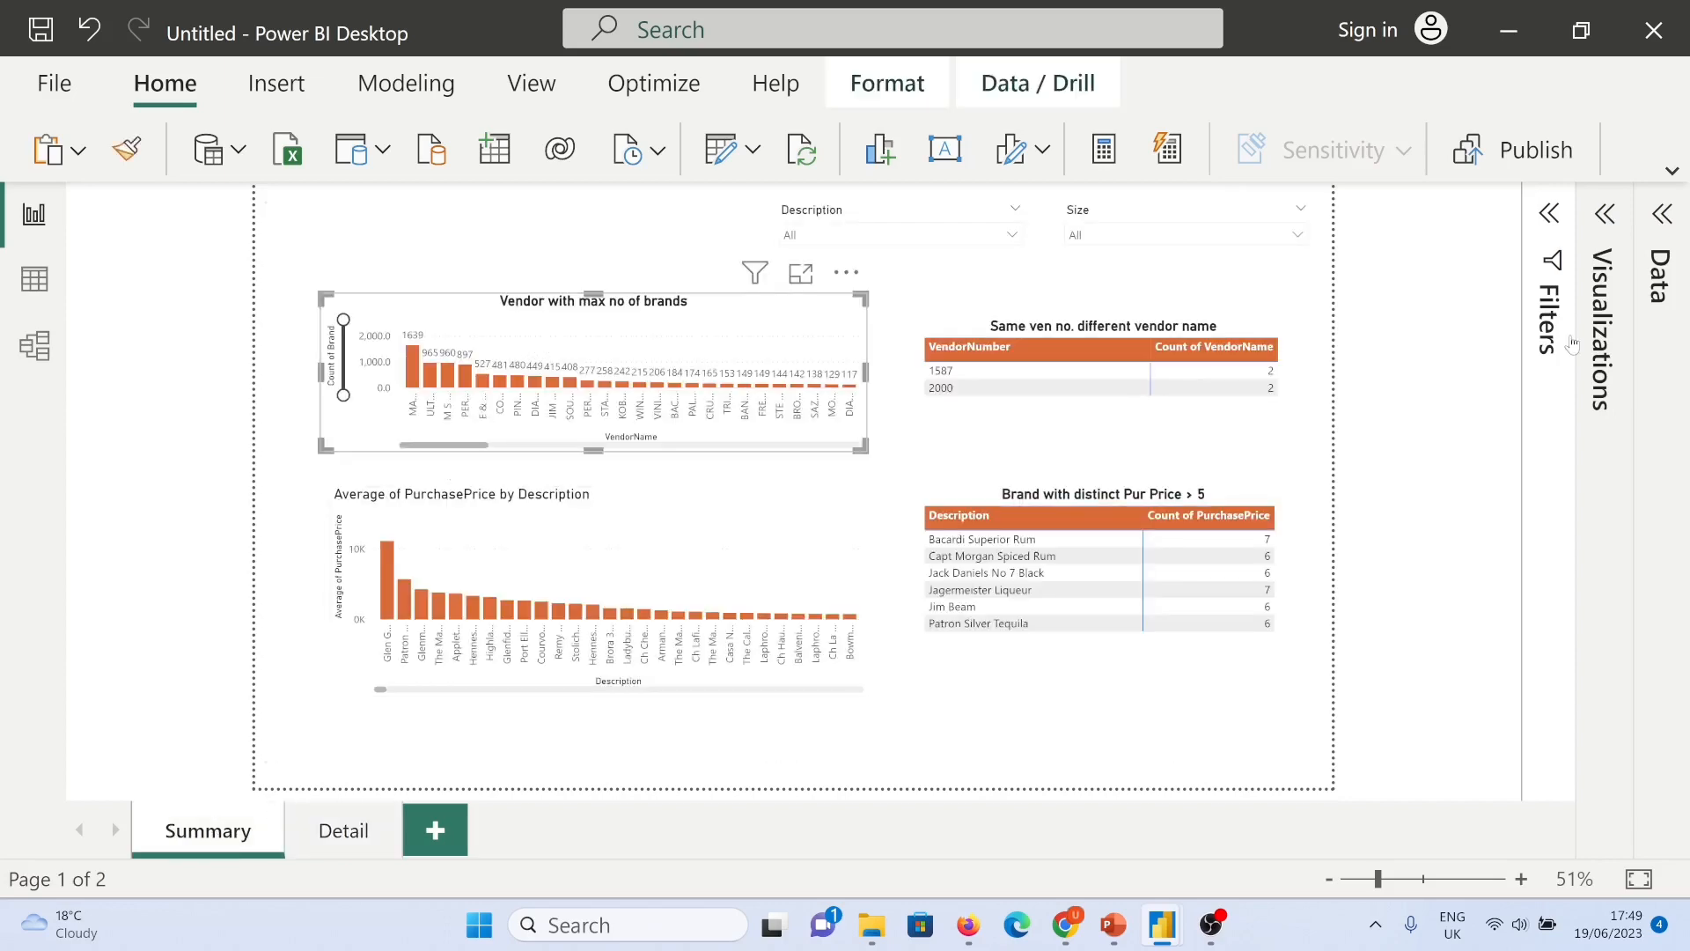
Step: Add VendorName as a drill-through field on both the Summary page and the Detail page
click(1605, 214)
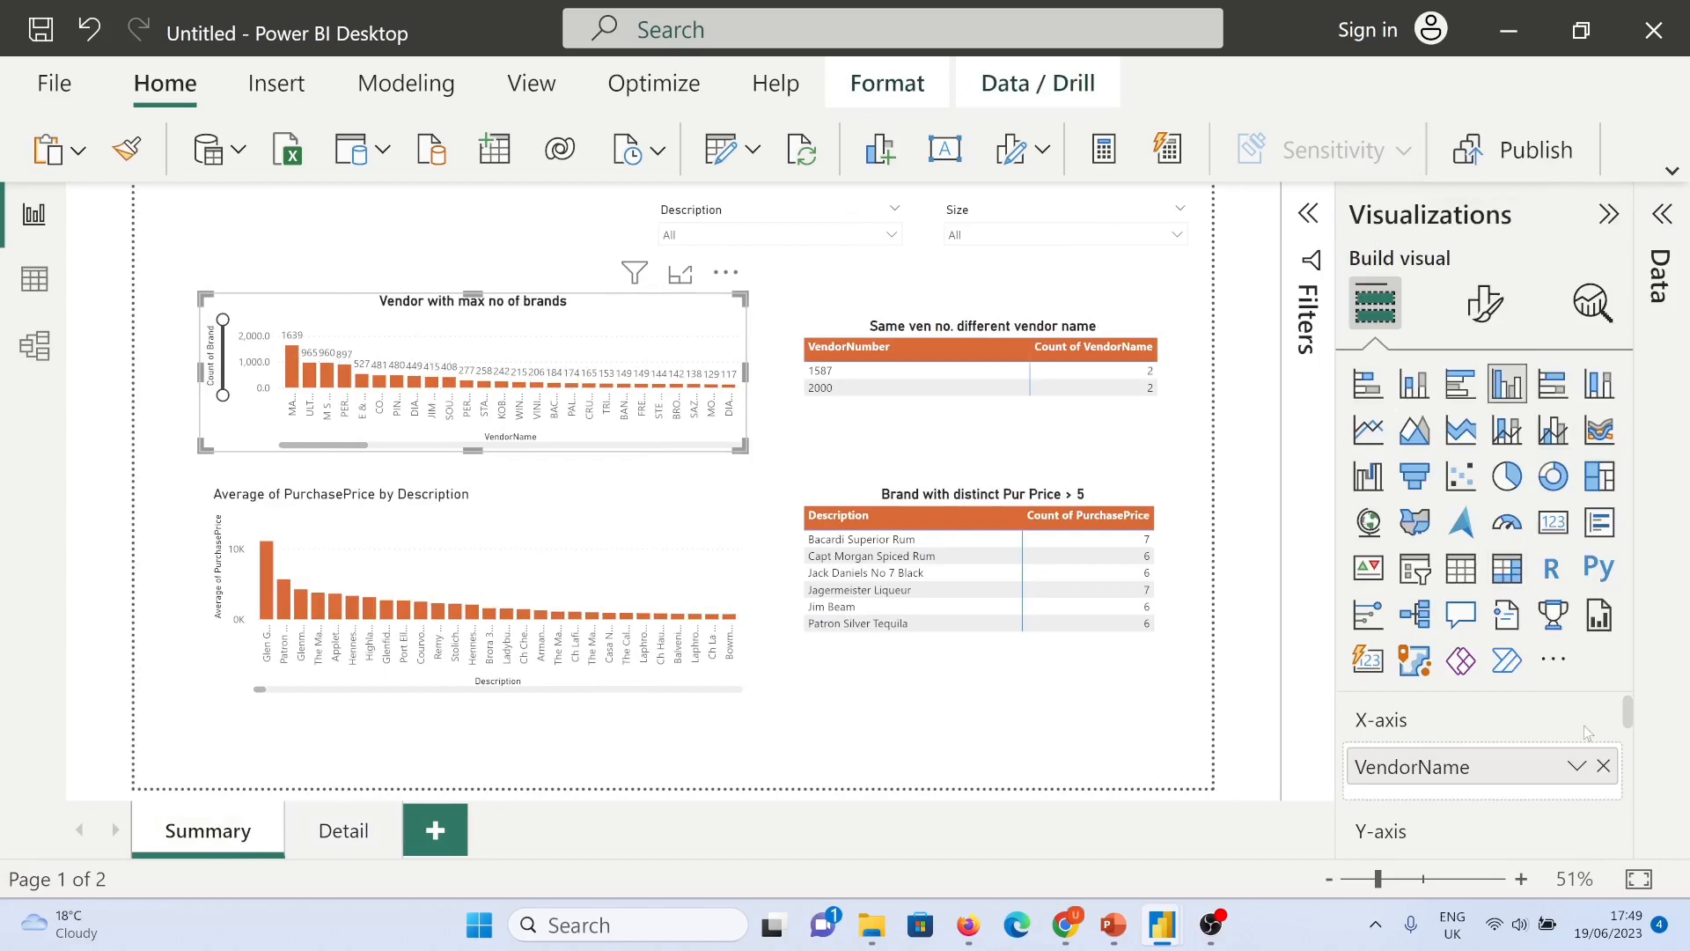
scroll(1588, 733, down, 10)
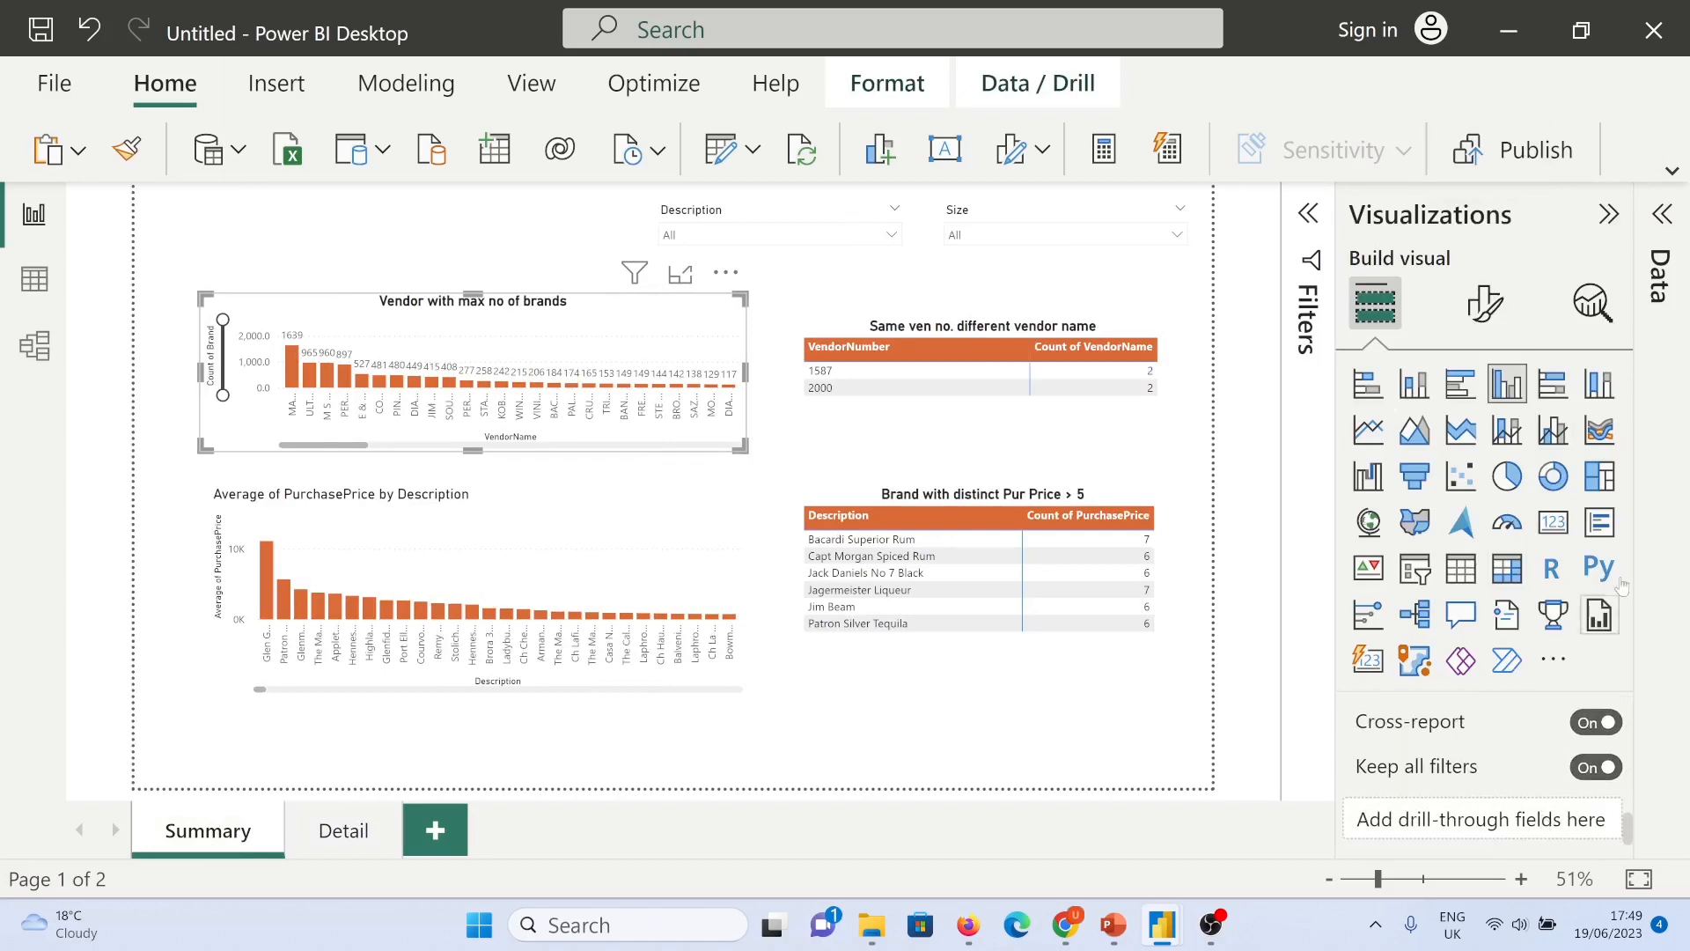
click(1662, 214)
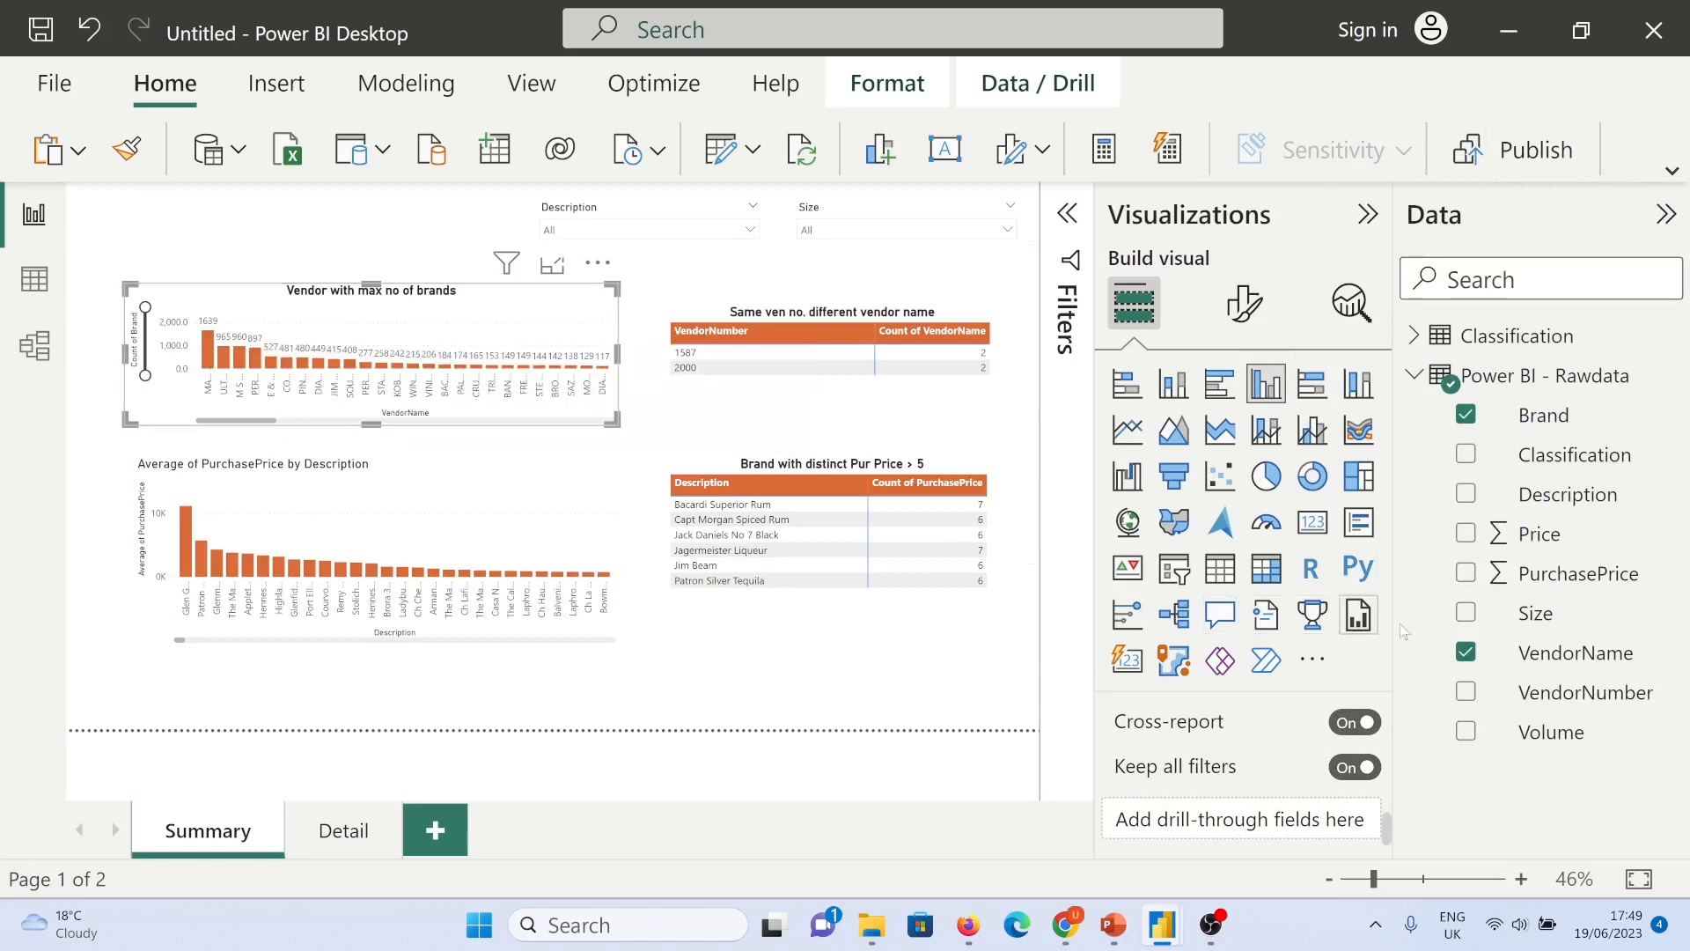
drag(1550, 665, 1189, 819)
click(327, 832)
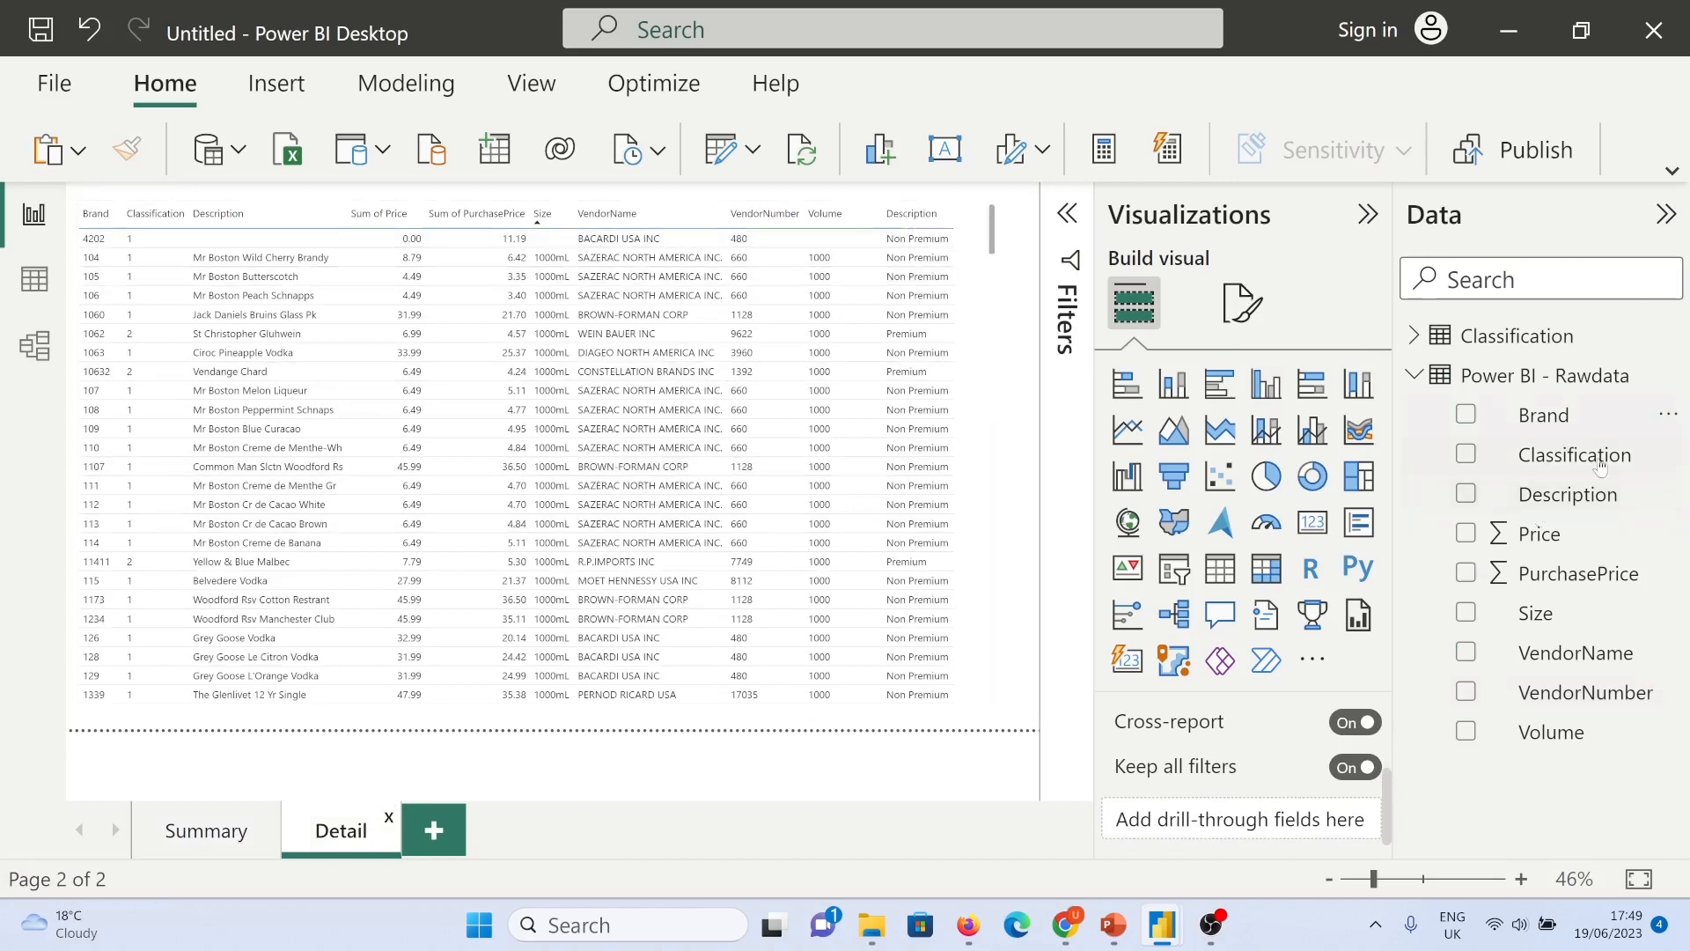
drag(1608, 667, 1241, 823)
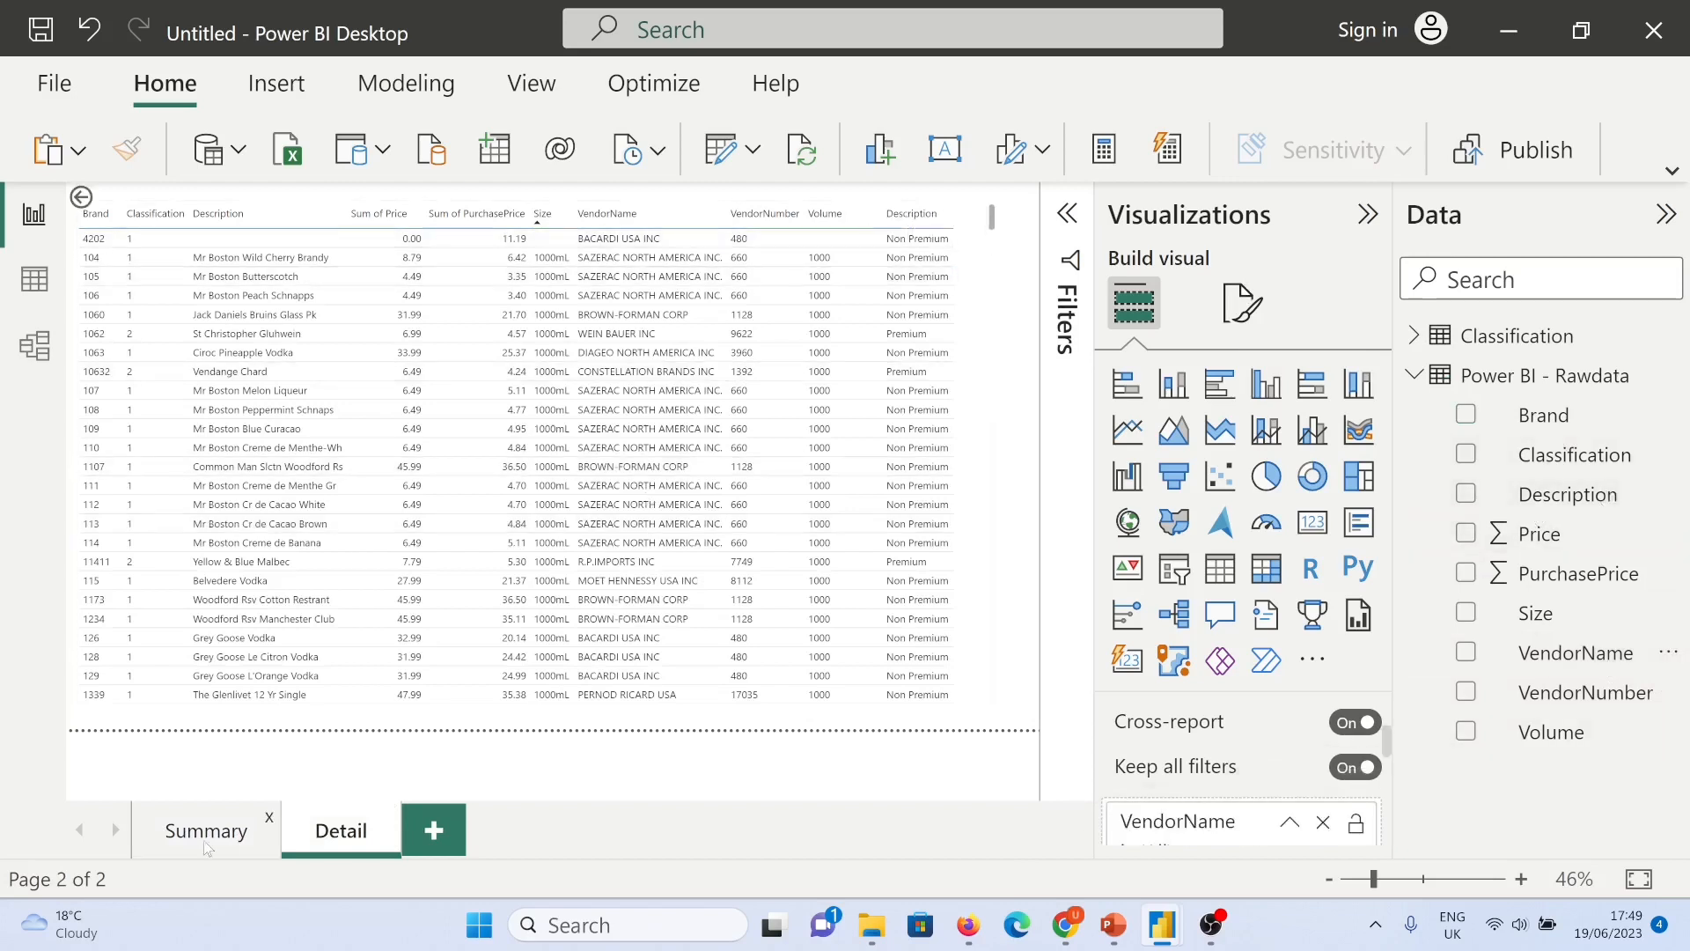
Step: Test drill-through to Detail from the highest vendor bar on Summary, then clear the VendorName filter and return to Summary
click(205, 843)
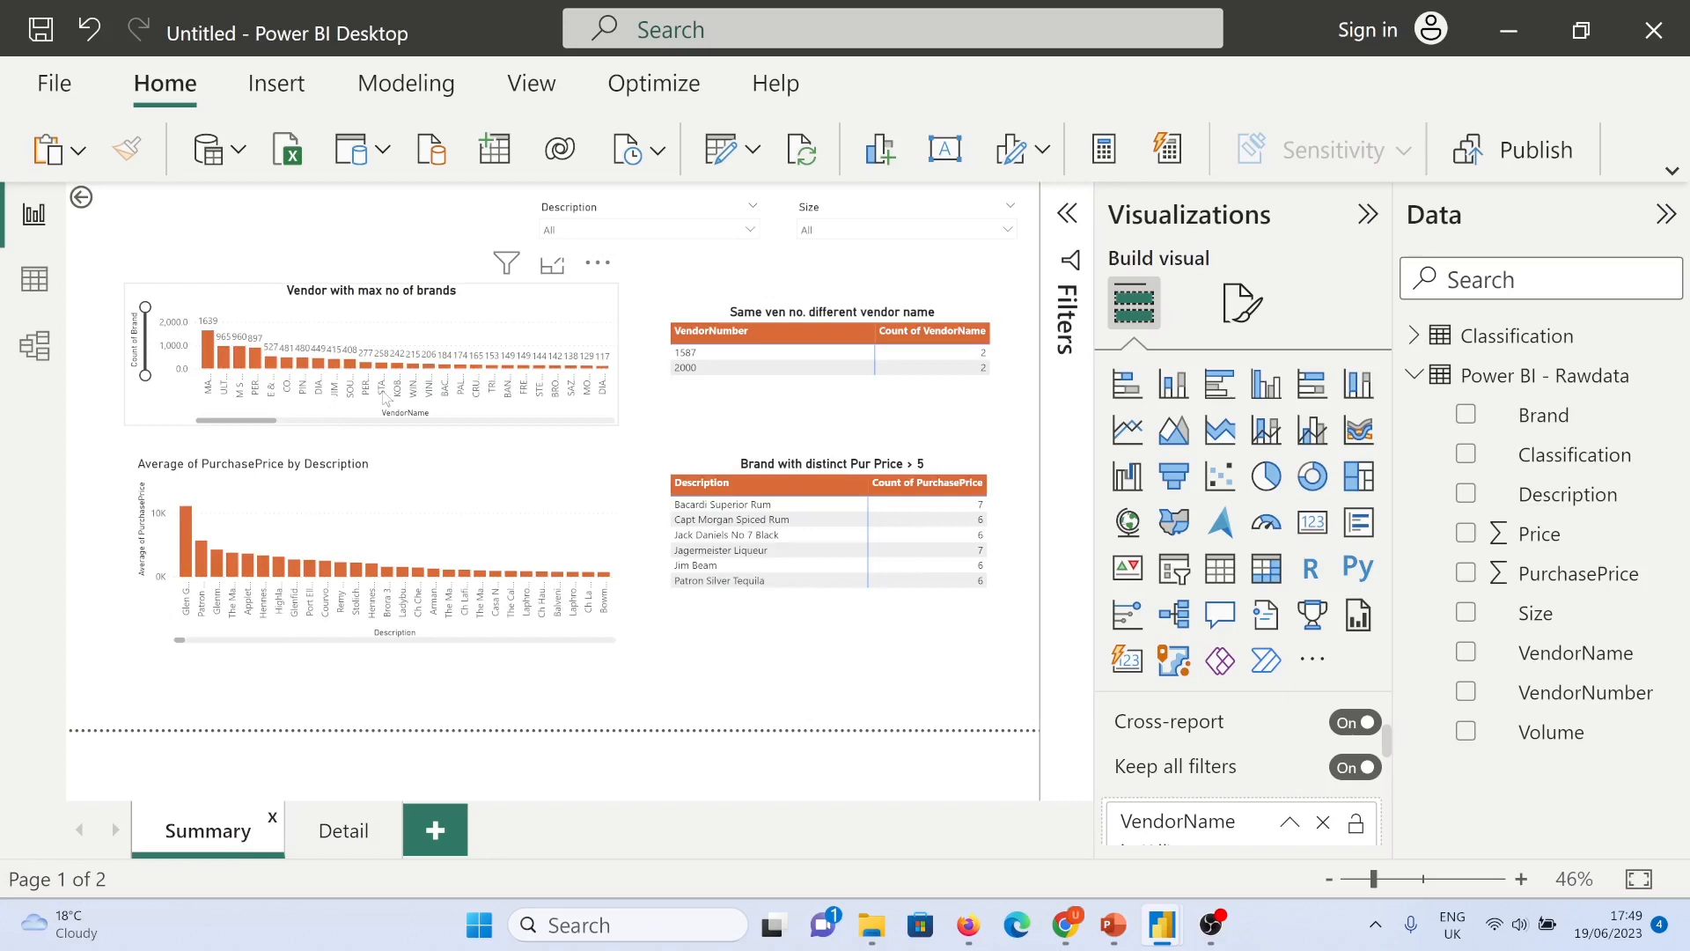
right_click(214, 349)
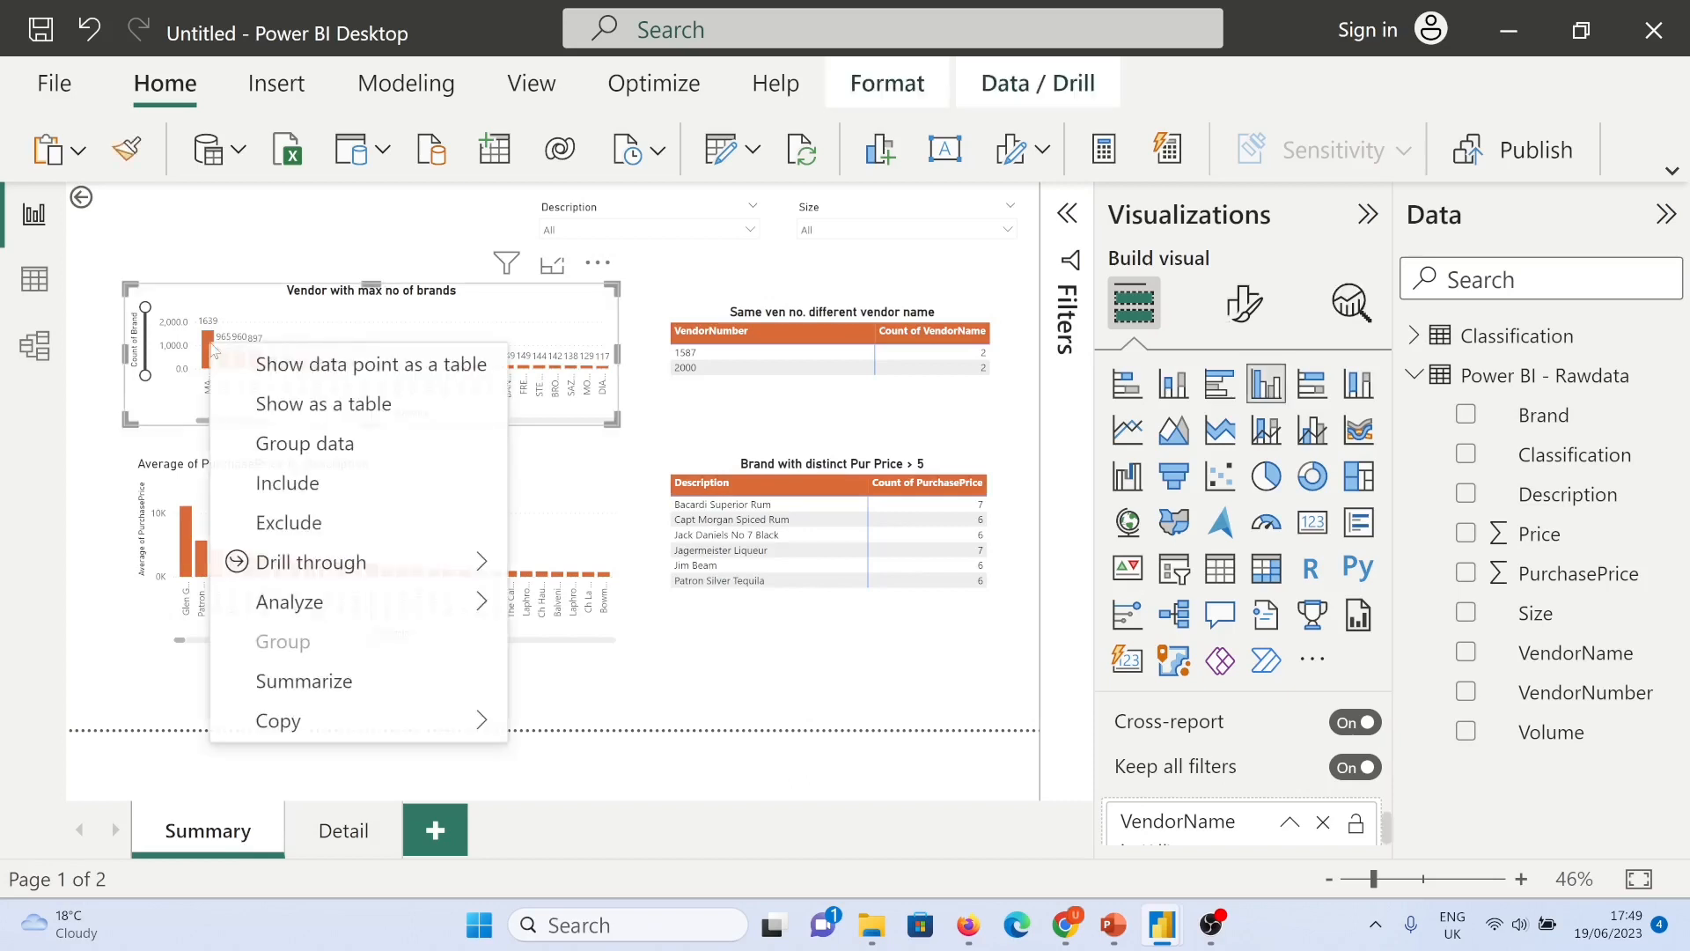
mouse_move(378, 570)
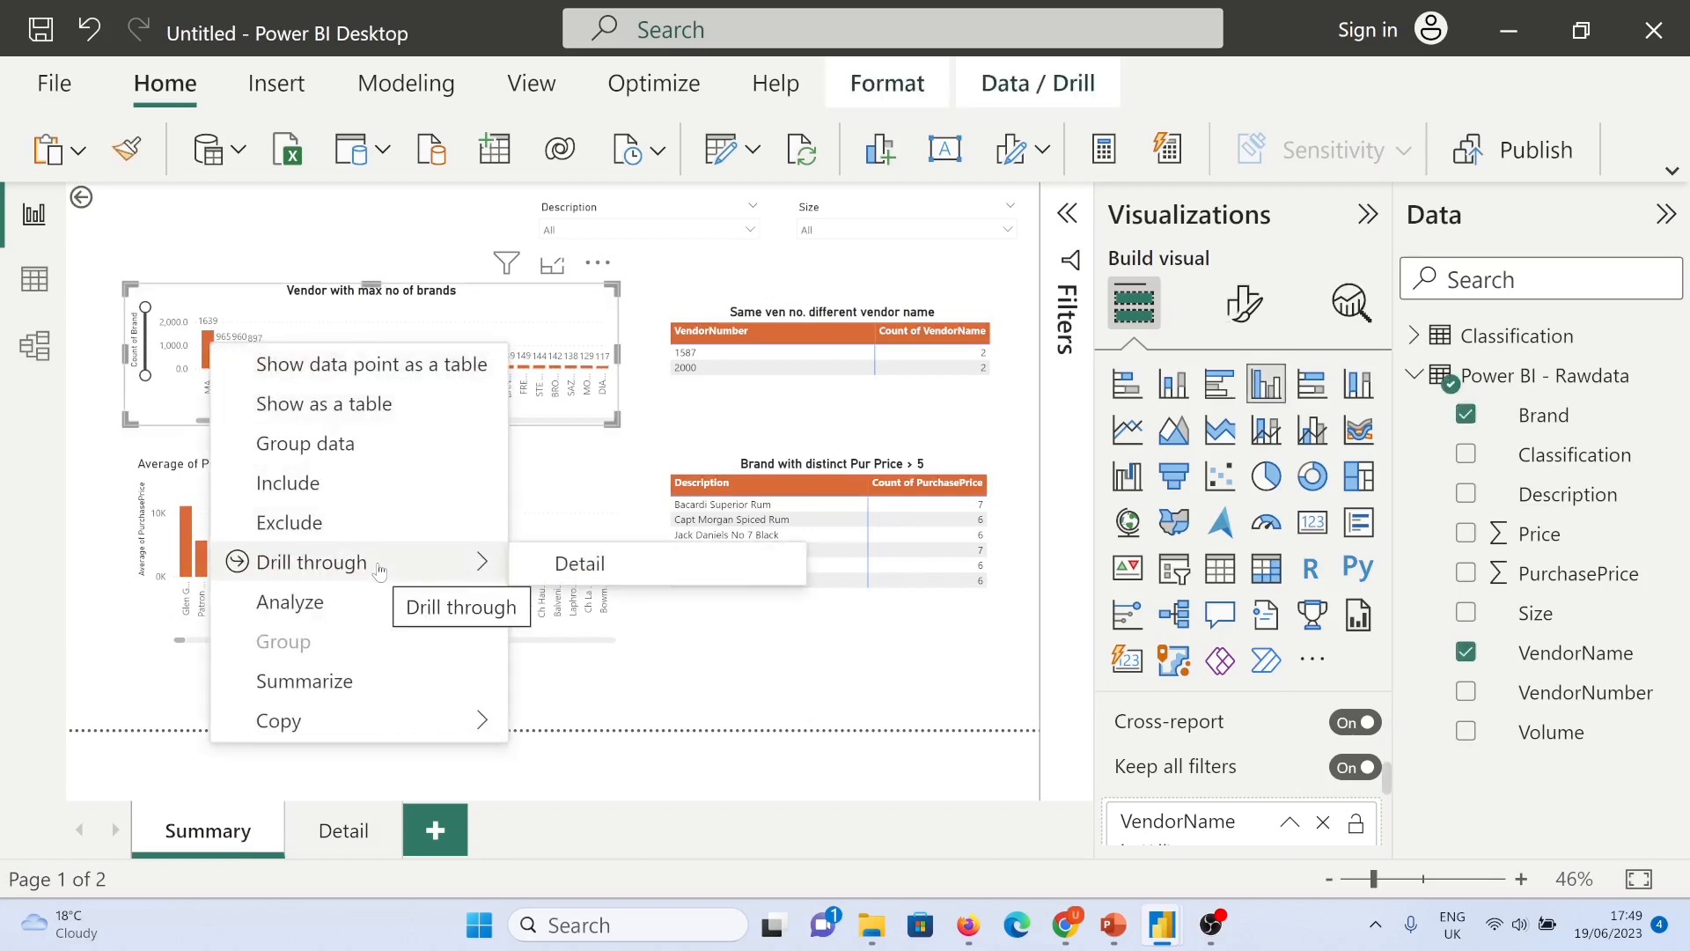
click(566, 574)
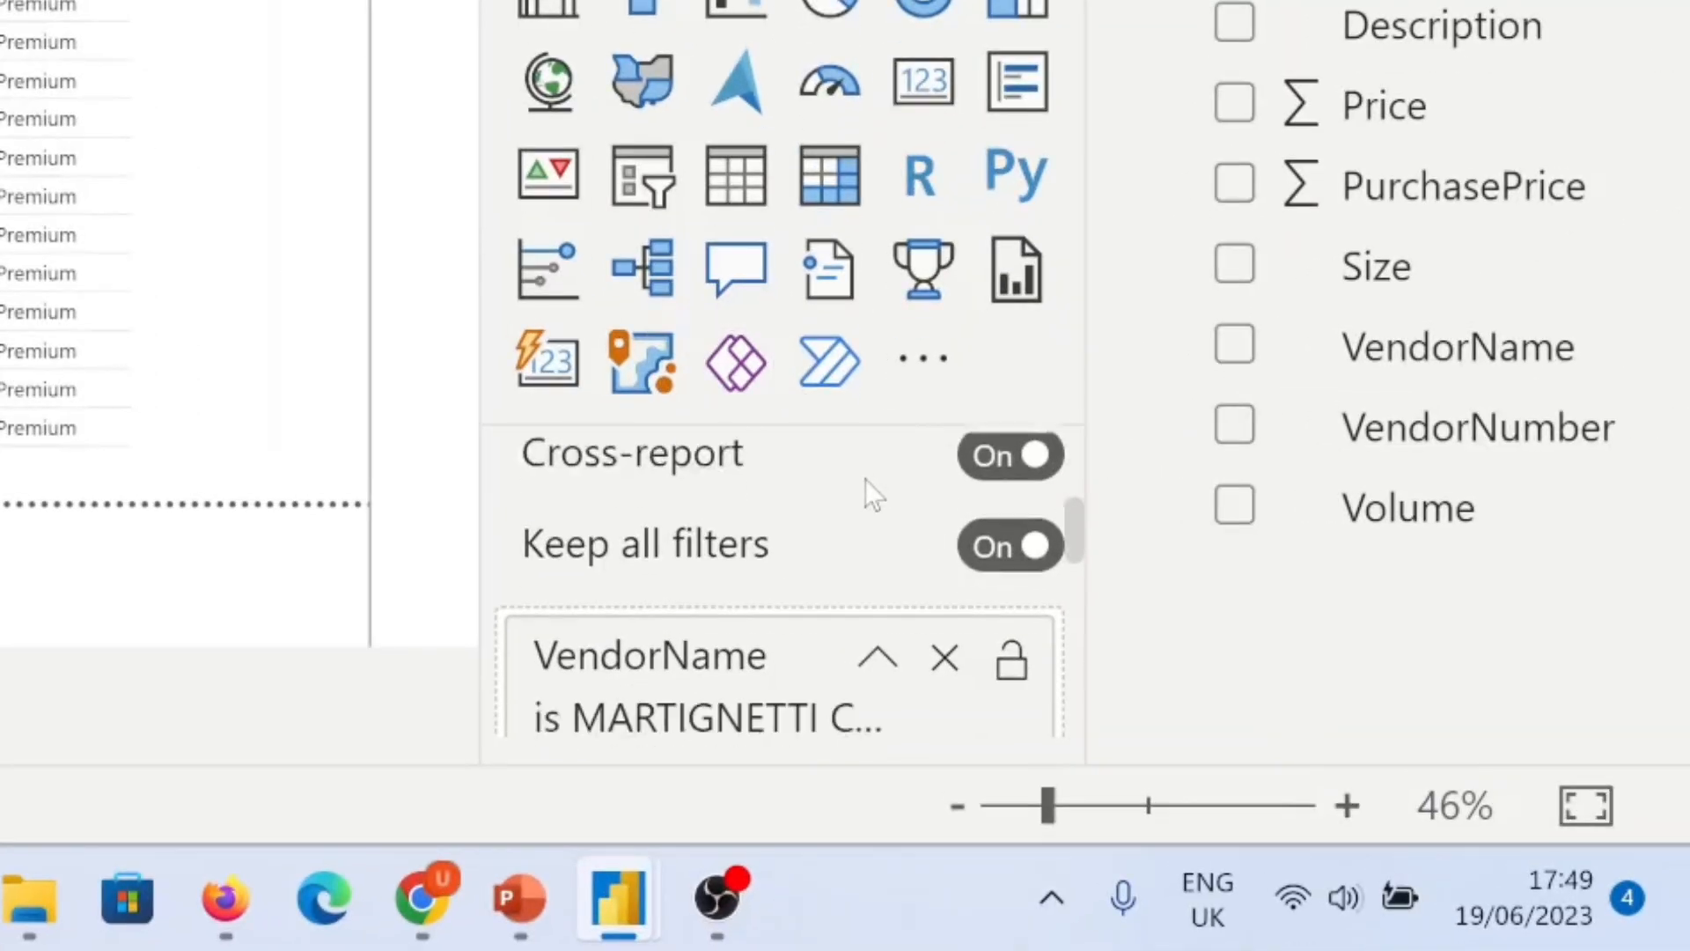
scroll(864, 479, down, 3)
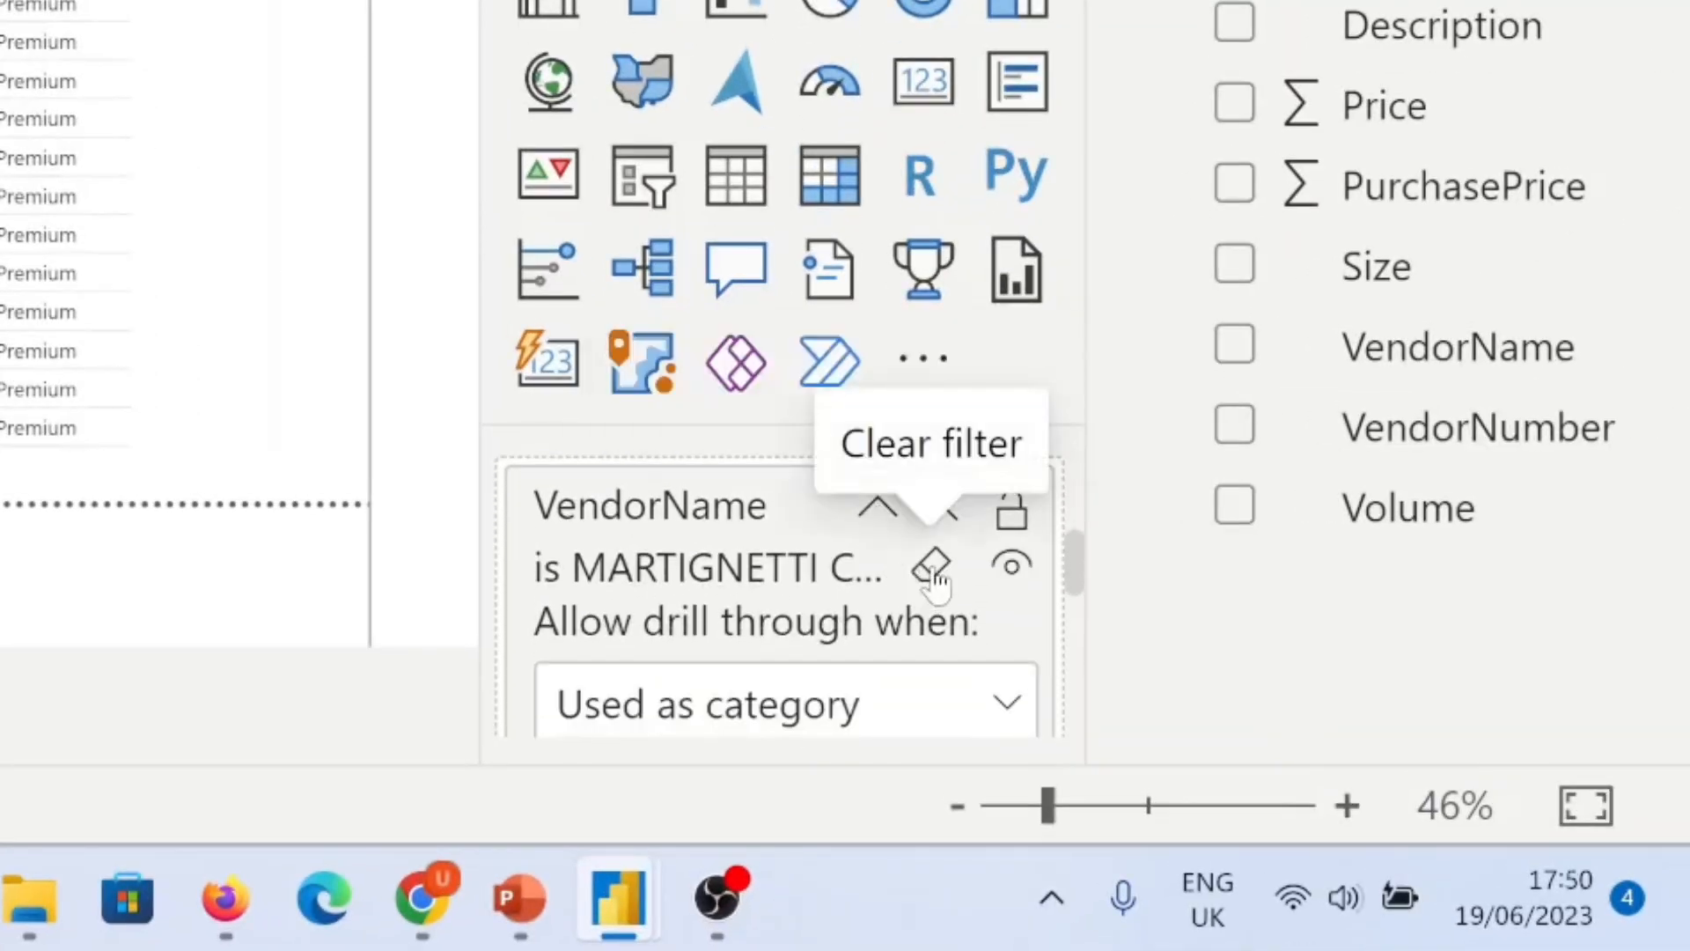
click(933, 570)
ctrl+click(79, 195)
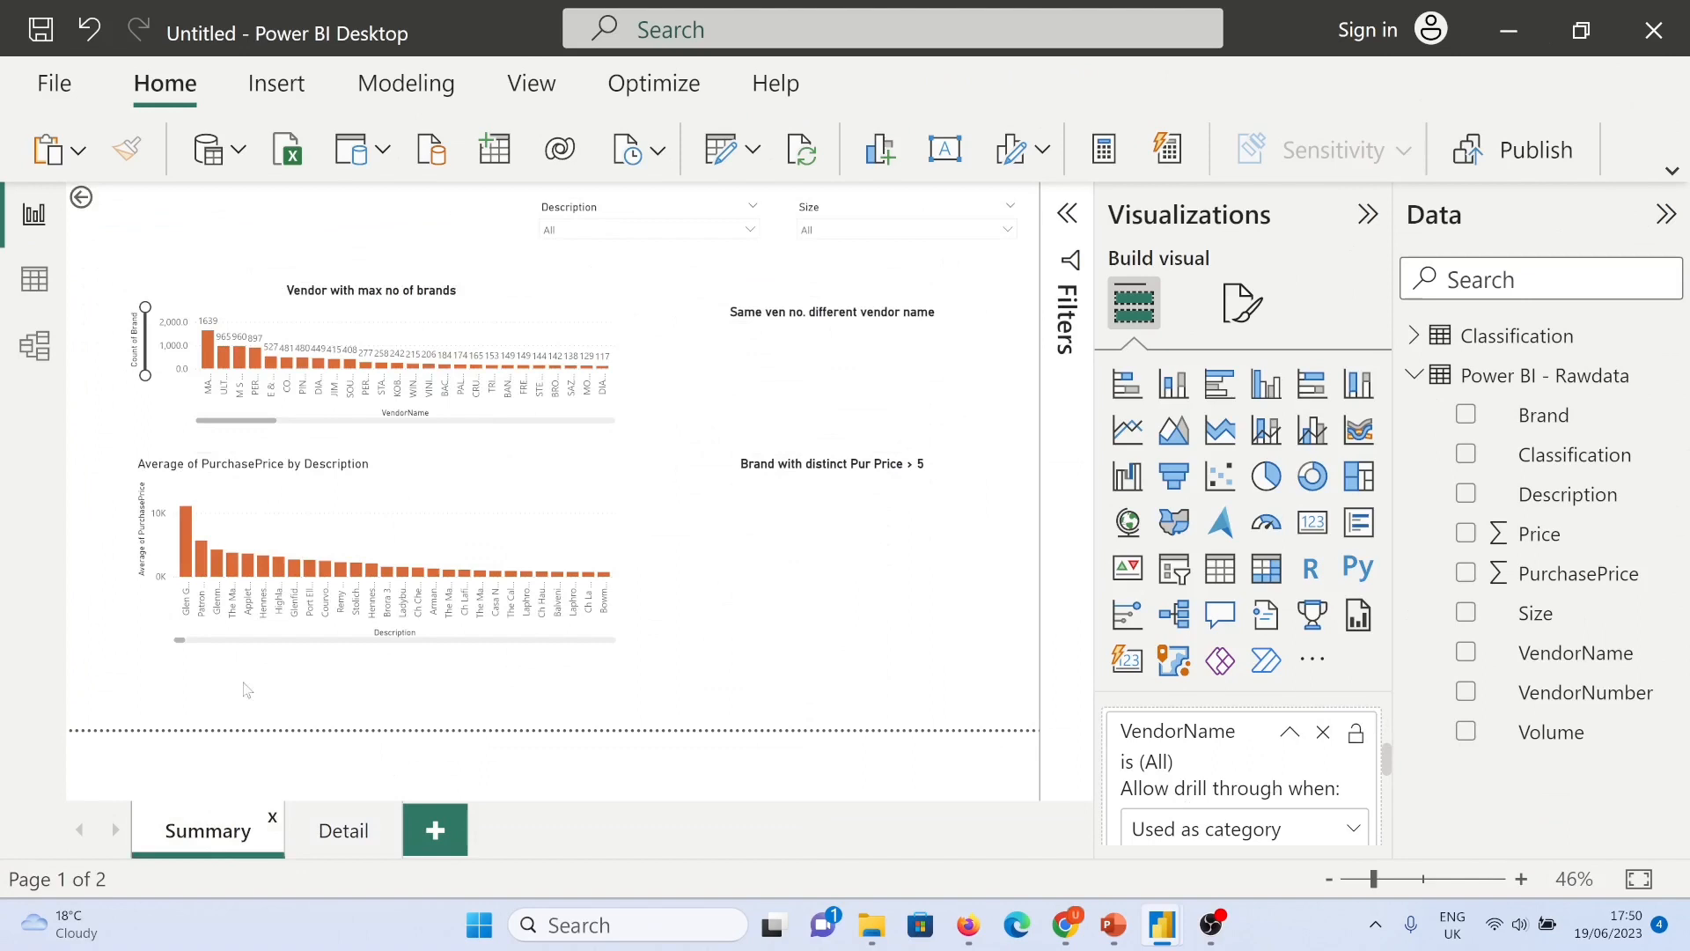
Step: Check the drill-through options of the highest description bar and add Description as a drill-through field on the Detail page
right_click(187, 538)
mouse_move(346, 748)
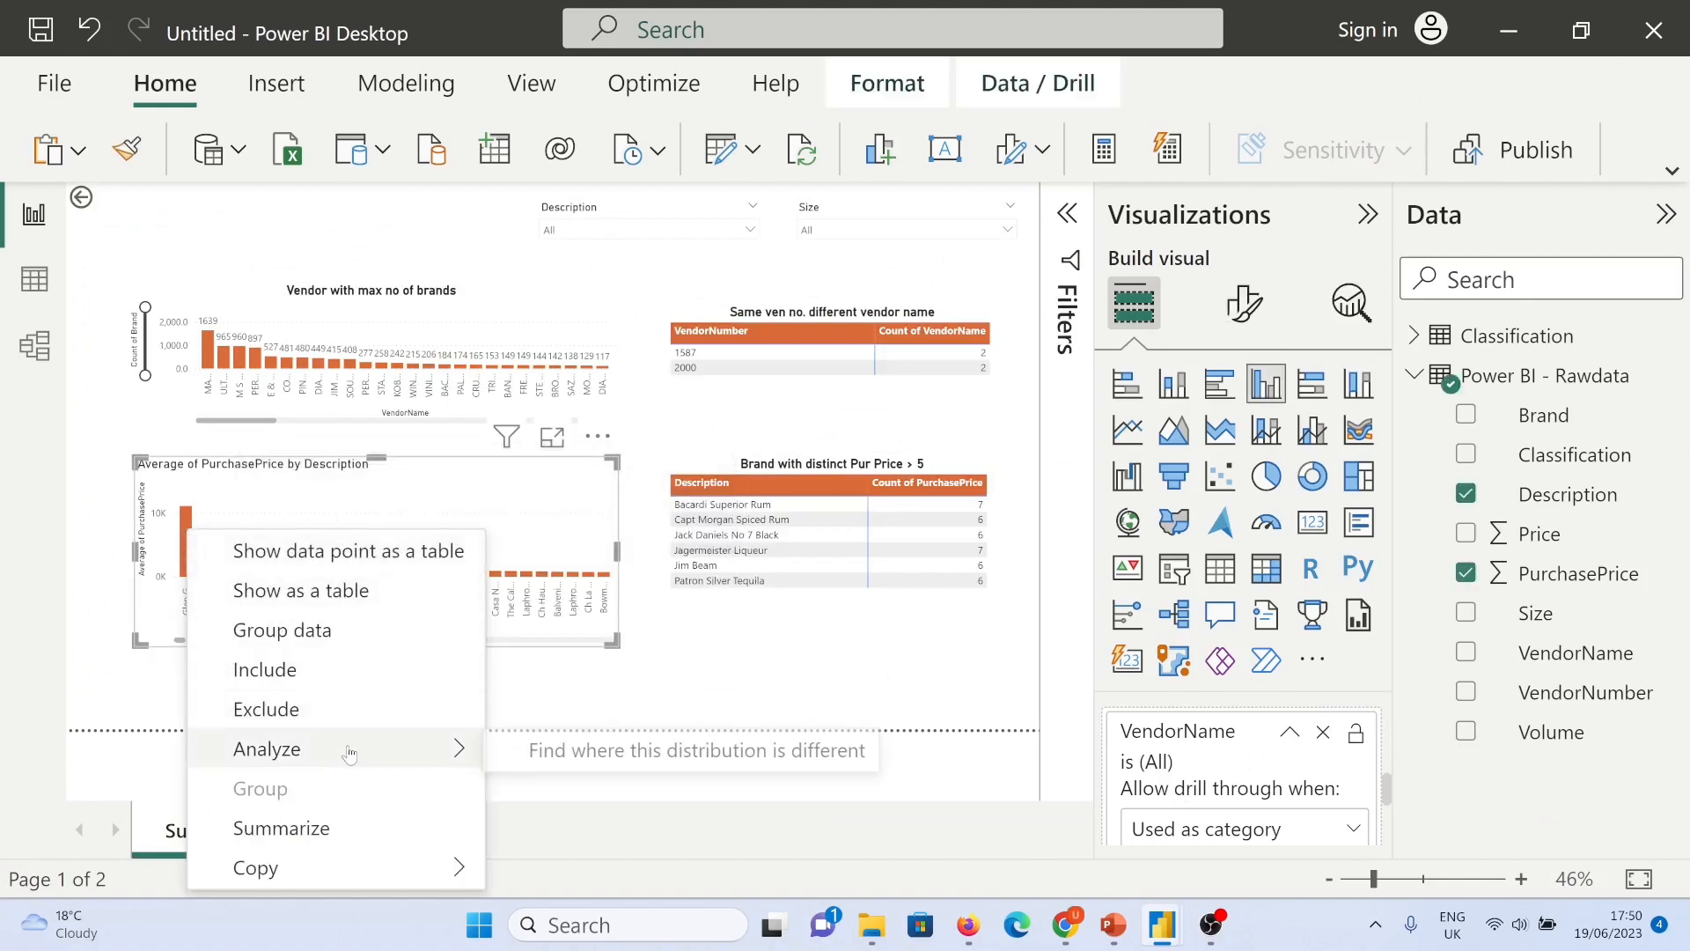
click(755, 670)
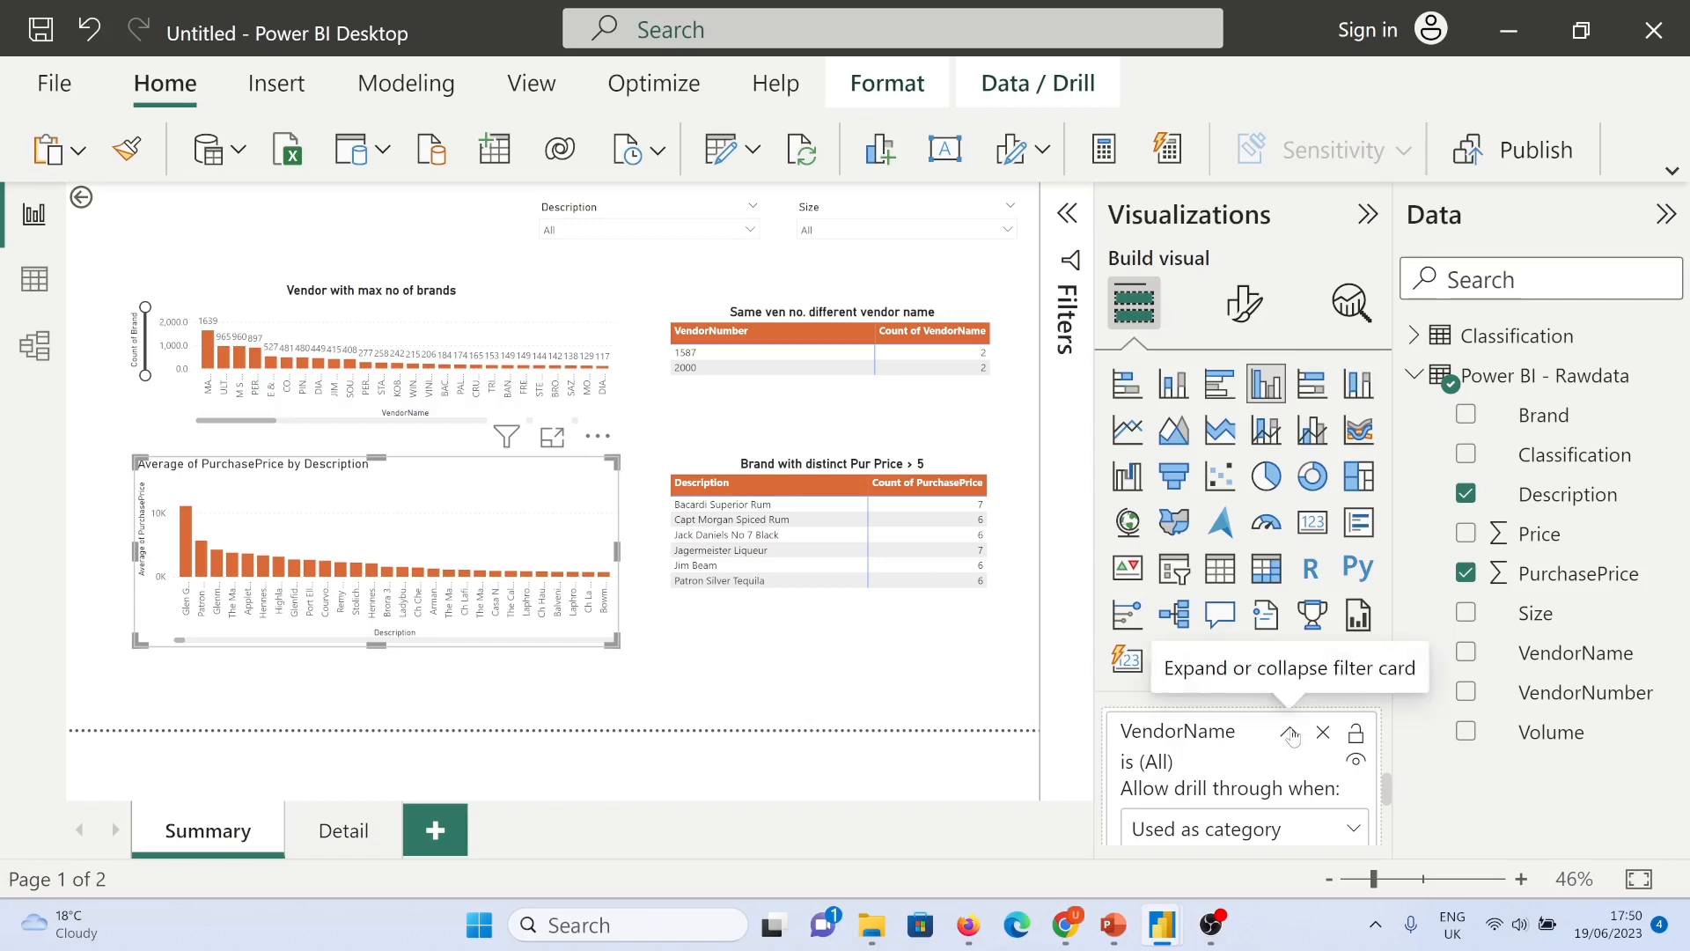
scroll(1302, 742, up, 1)
click(344, 830)
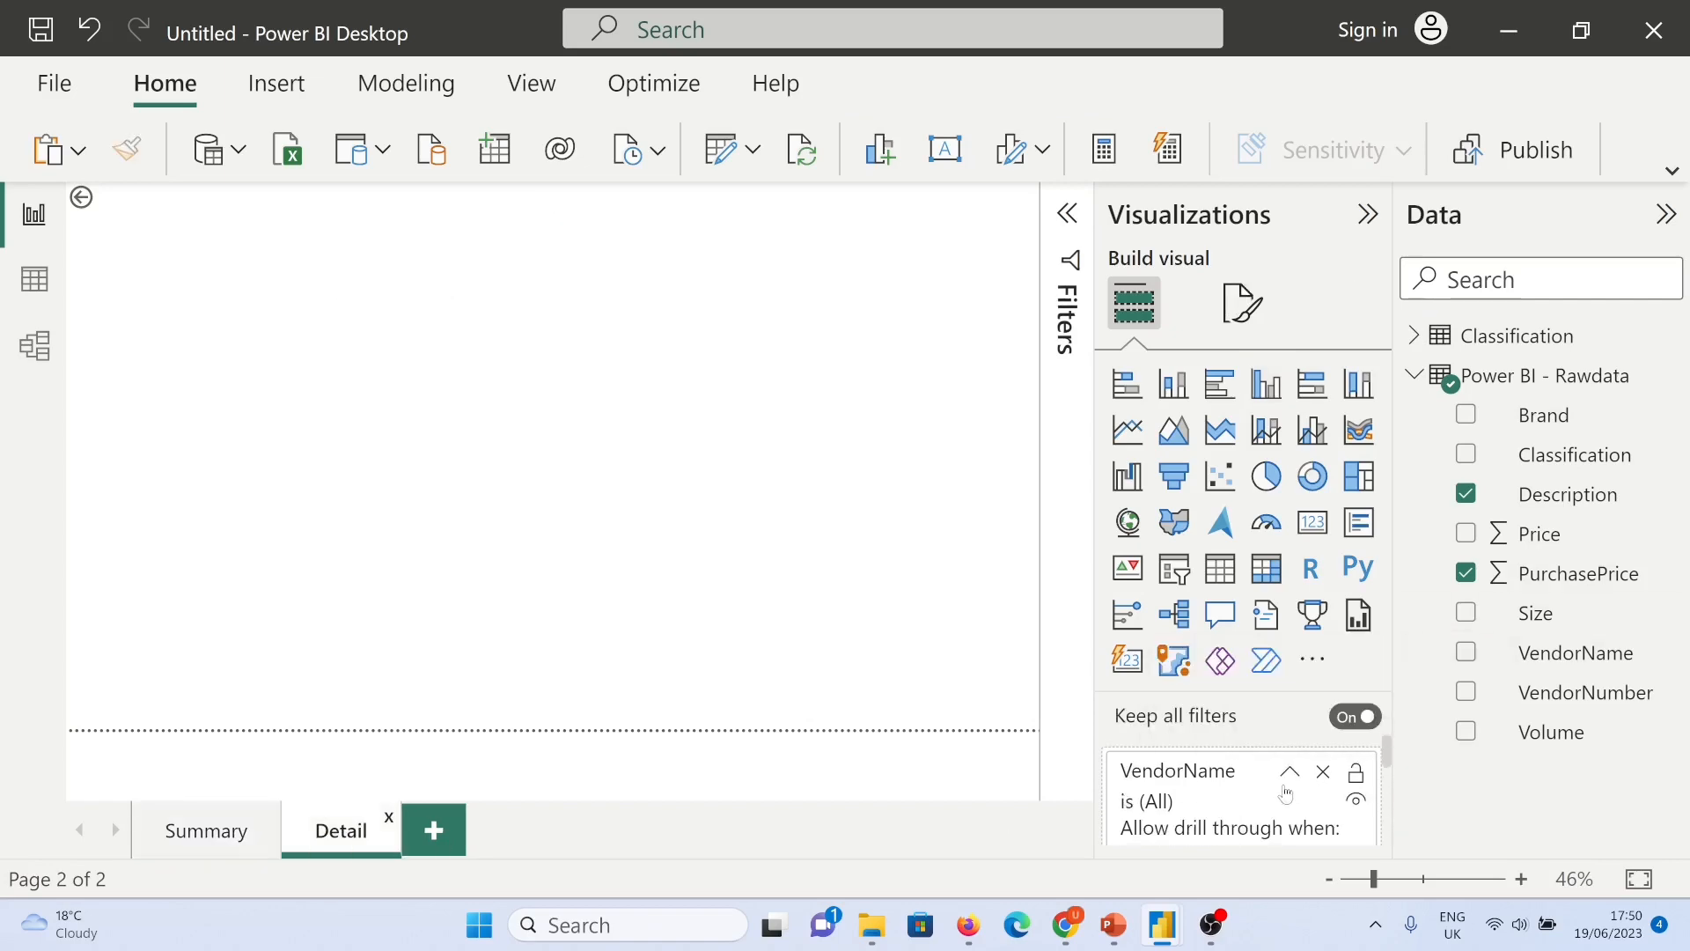
drag(1554, 498, 1184, 832)
Step: Test drill-through to Detail from the highest description bar on Summary, then clear the Description filter and return to Summary
click(177, 827)
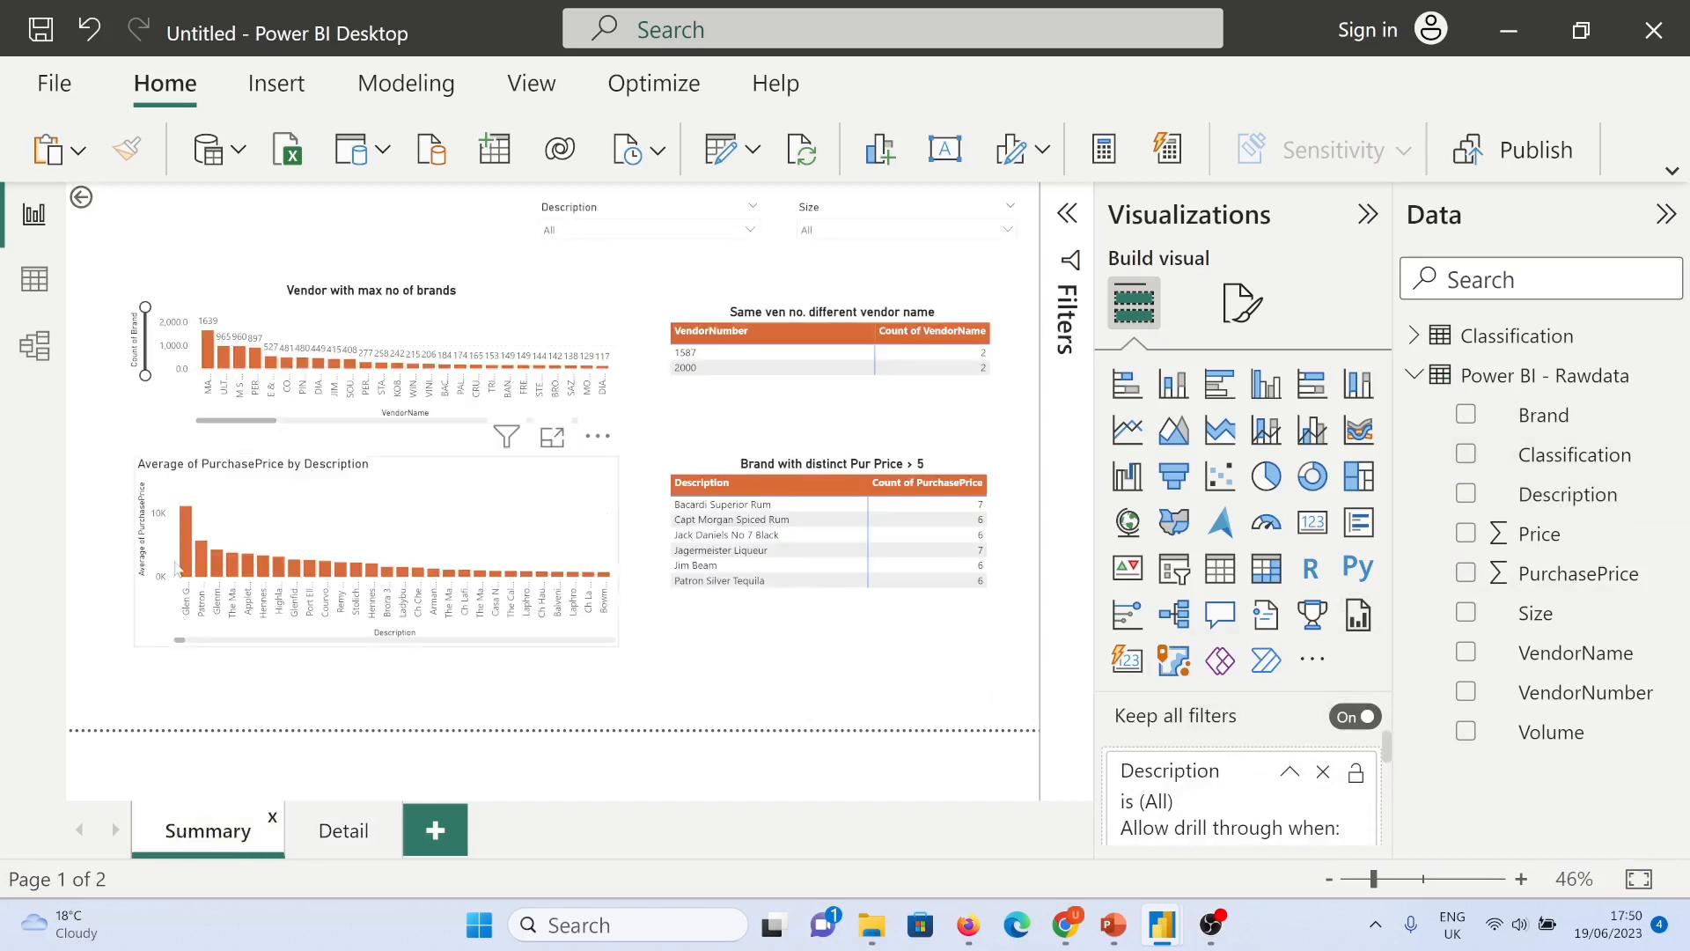
right_click(186, 528)
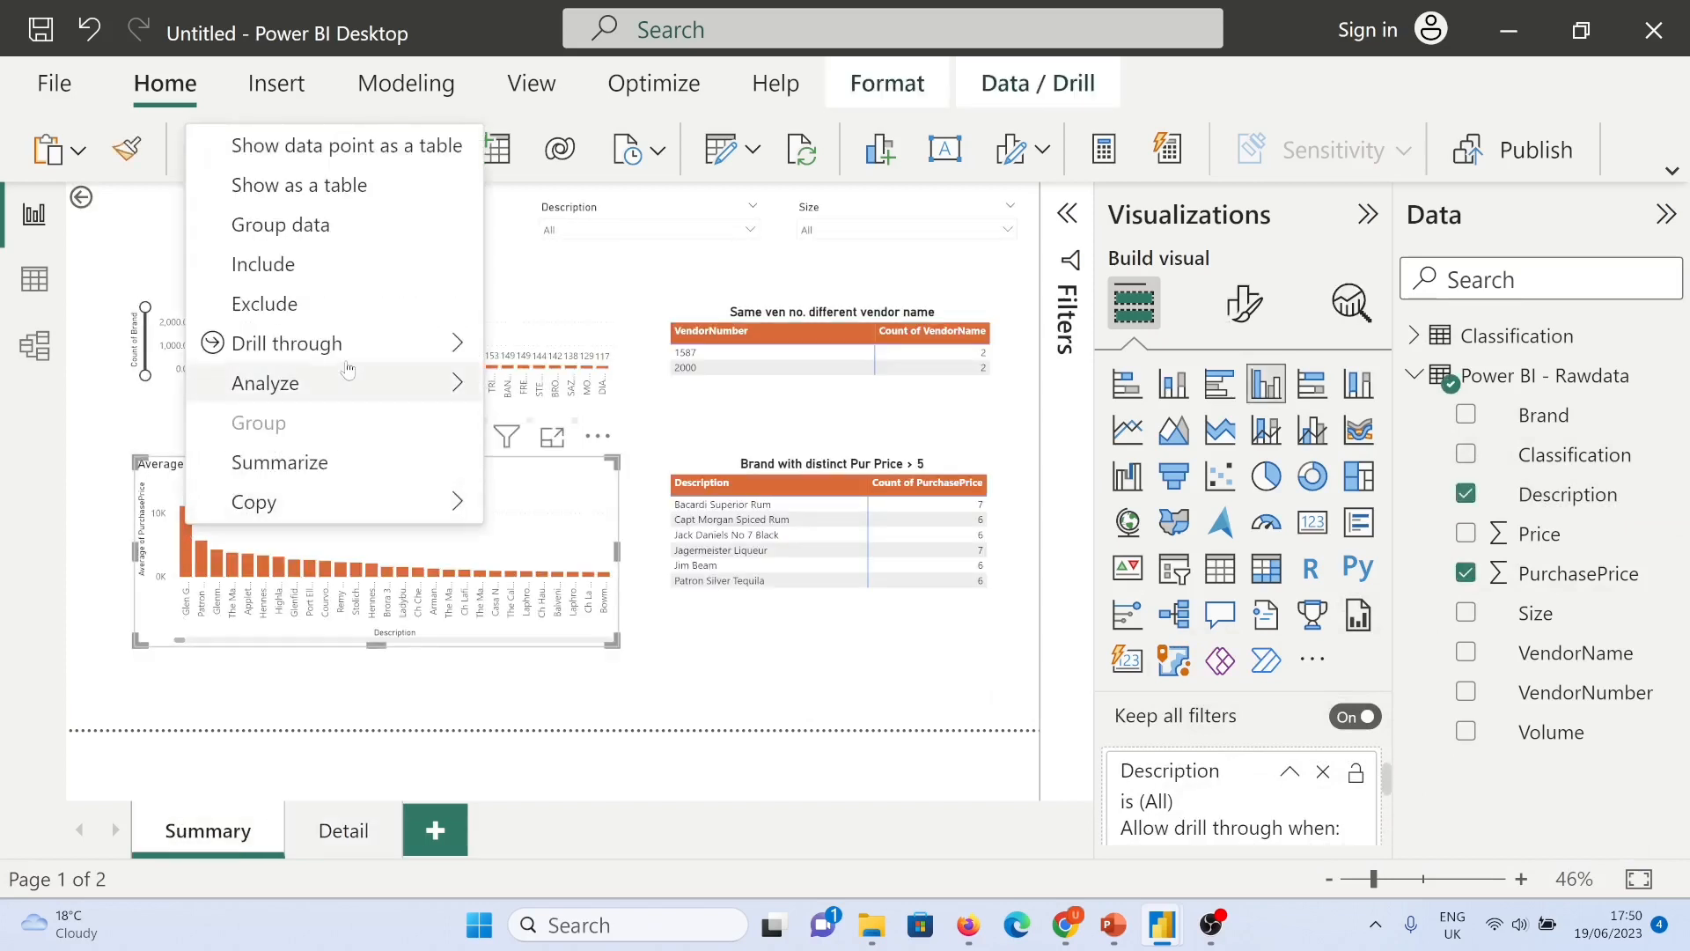
mouse_move(431, 343)
click(563, 345)
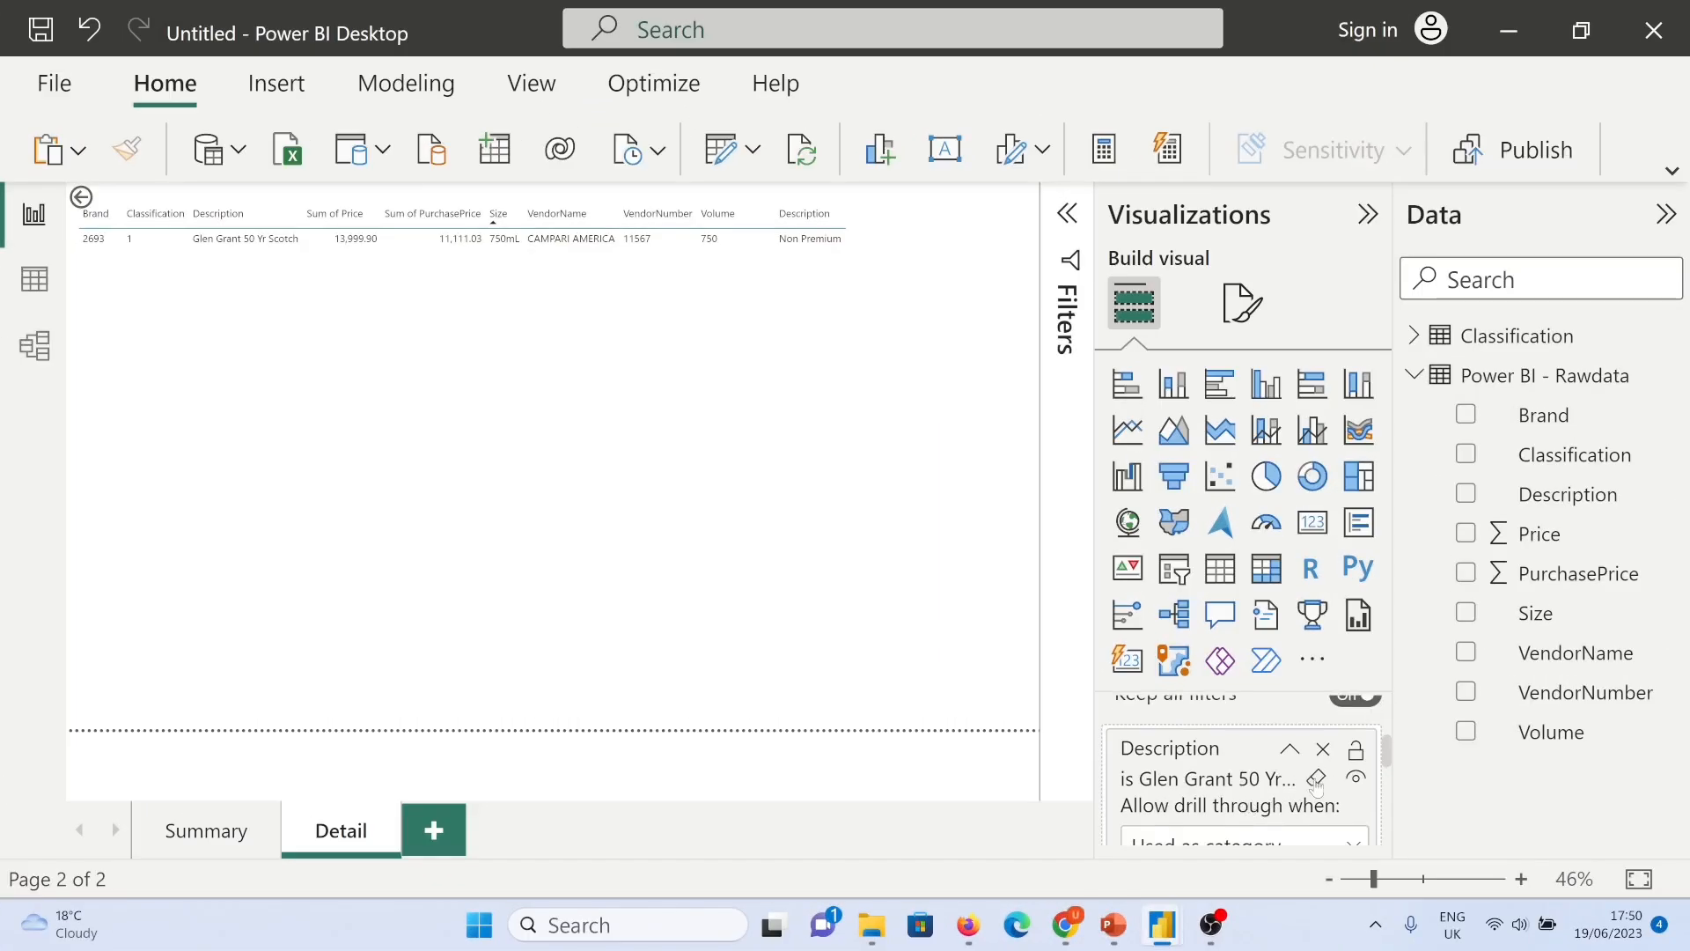
click(1316, 780)
click(208, 832)
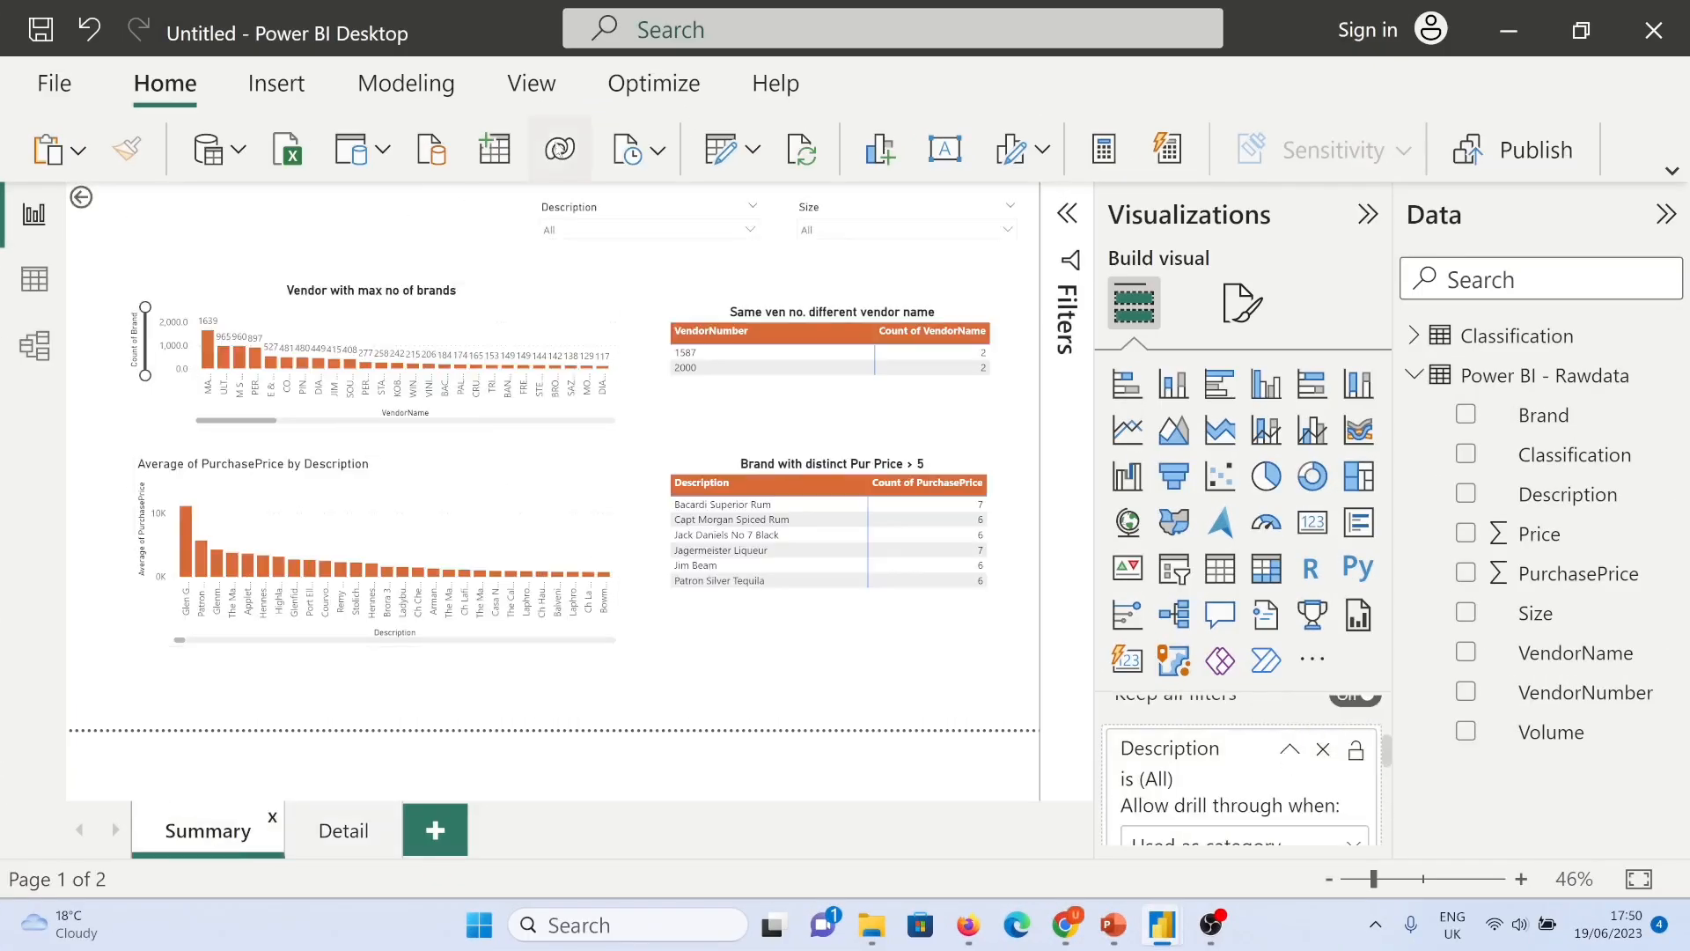
Step: Collapse the Visualizations and Data panes to give the Summary page more room
mouse_move(650, 280)
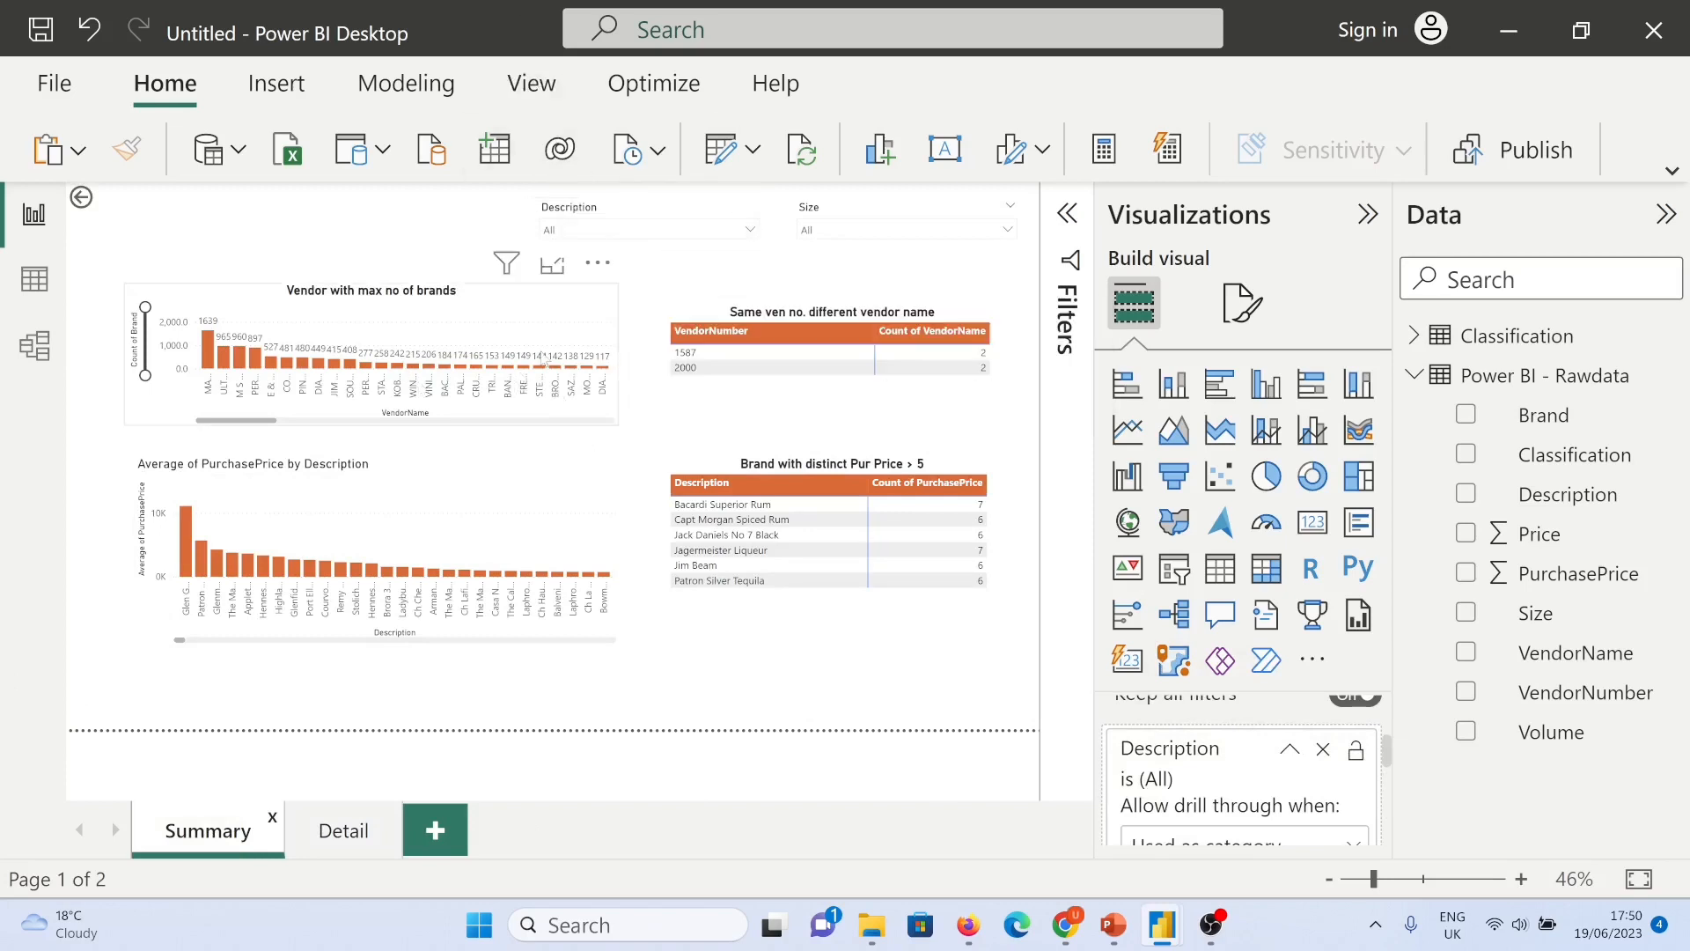
click(1367, 214)
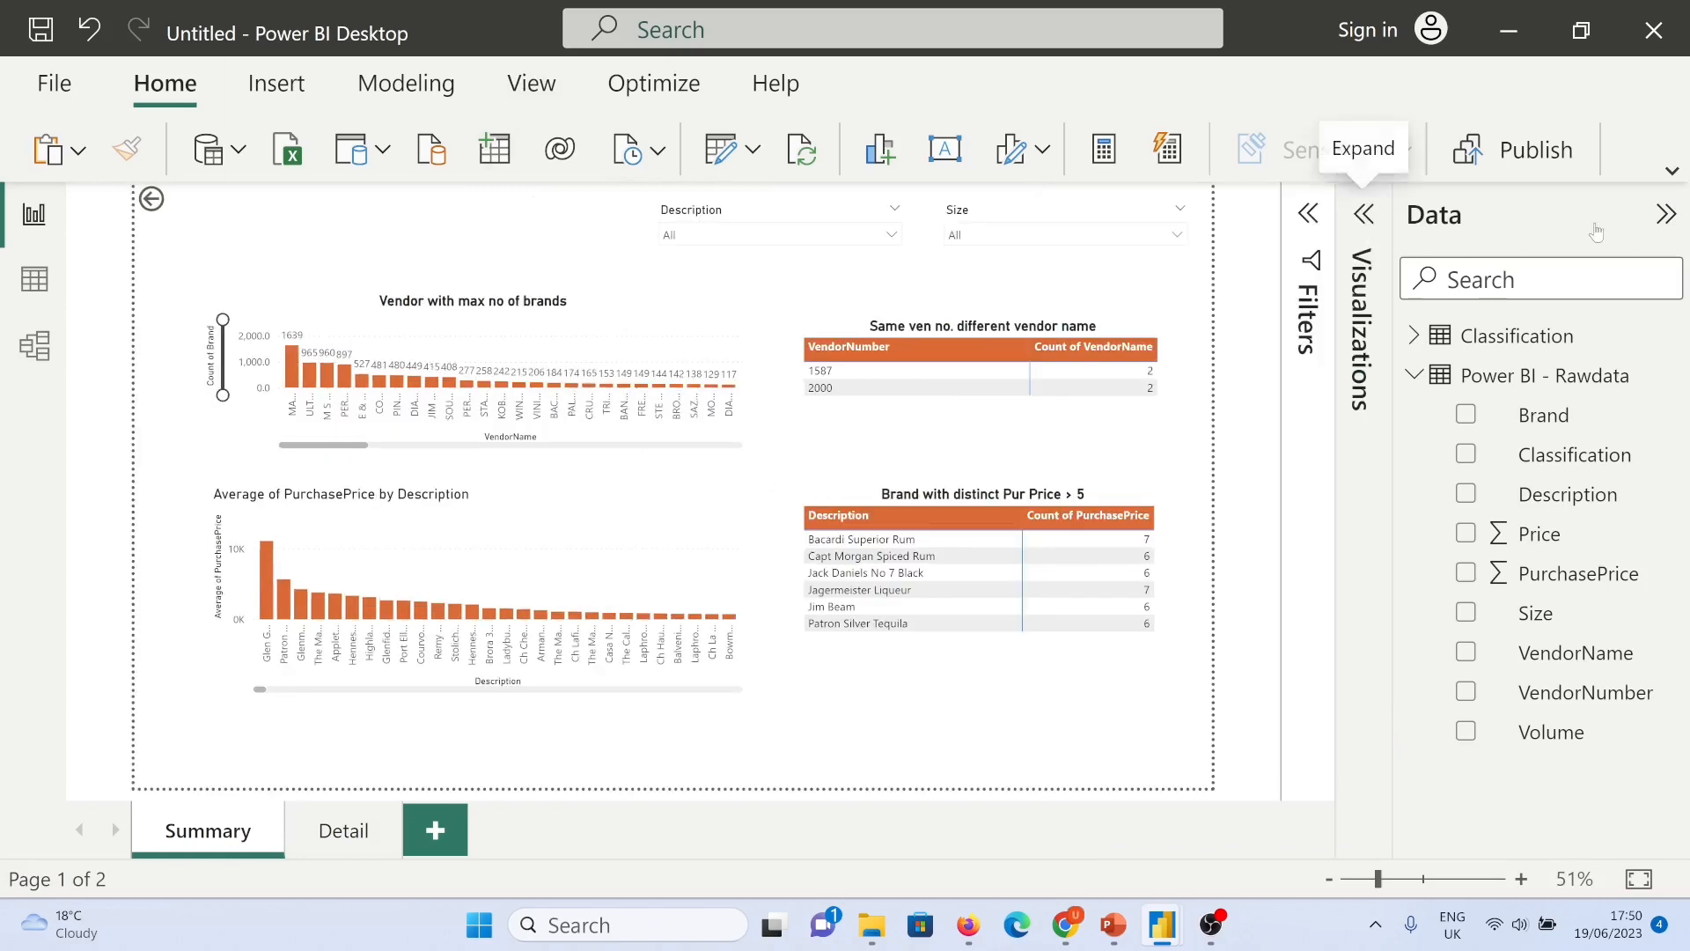
click(1666, 214)
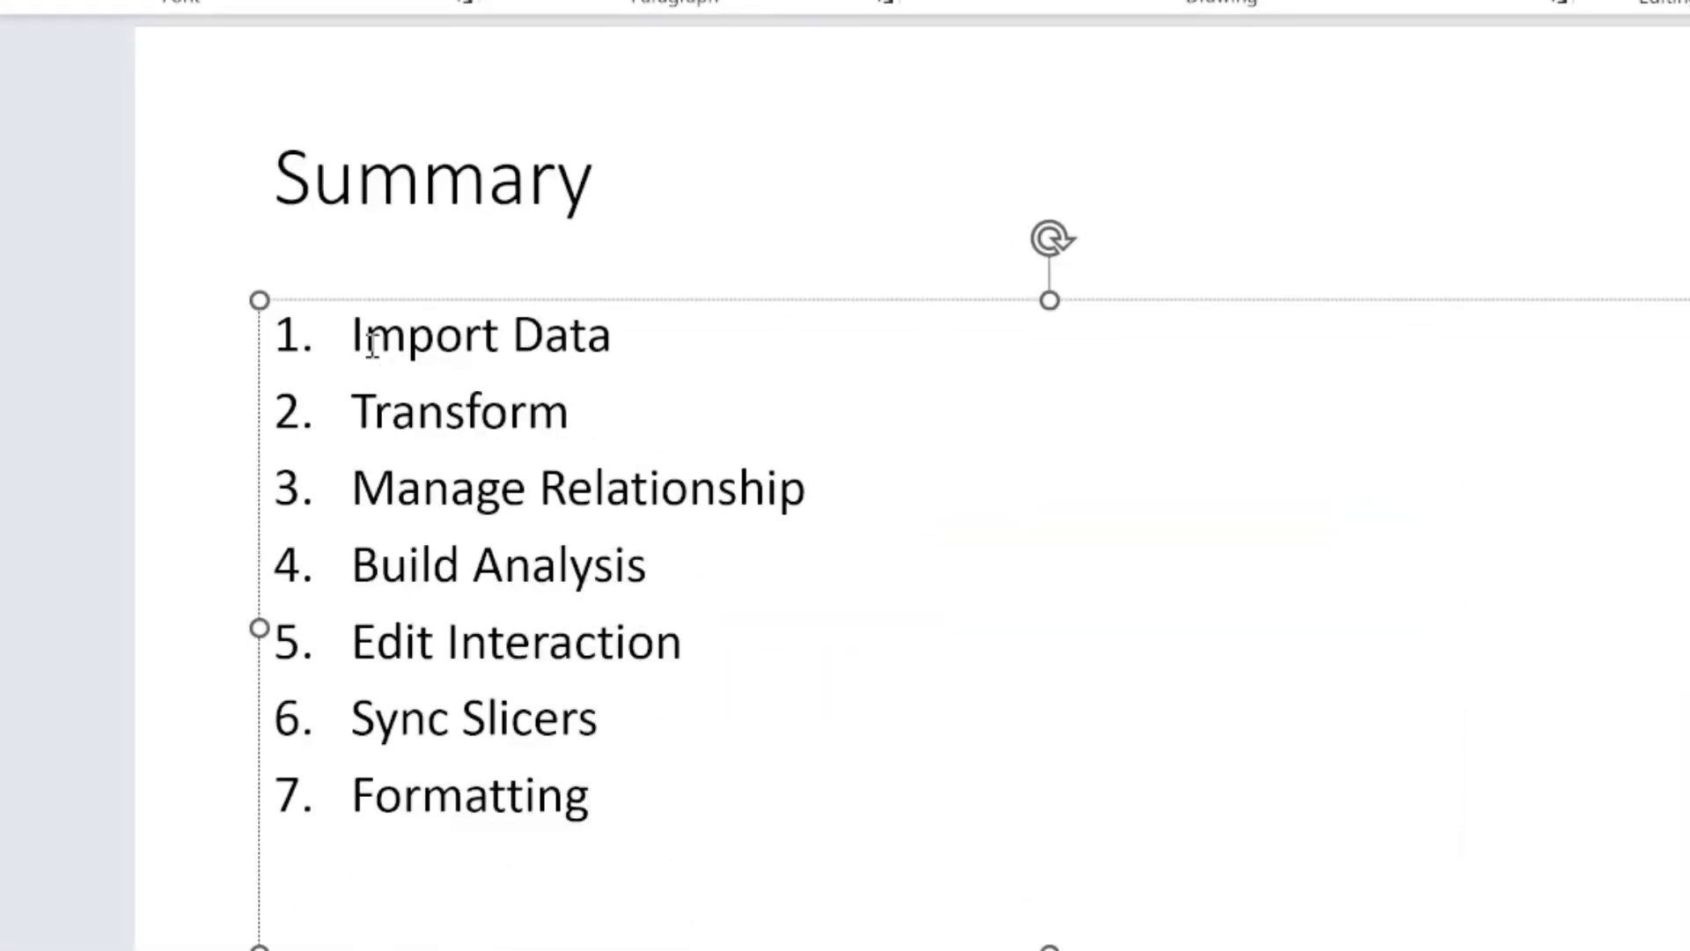
Step: Review the Summary slide in PowerPoint by selecting each list item in turn, from Import Data through Formatting
drag(353, 335, 627, 339)
drag(579, 406, 332, 407)
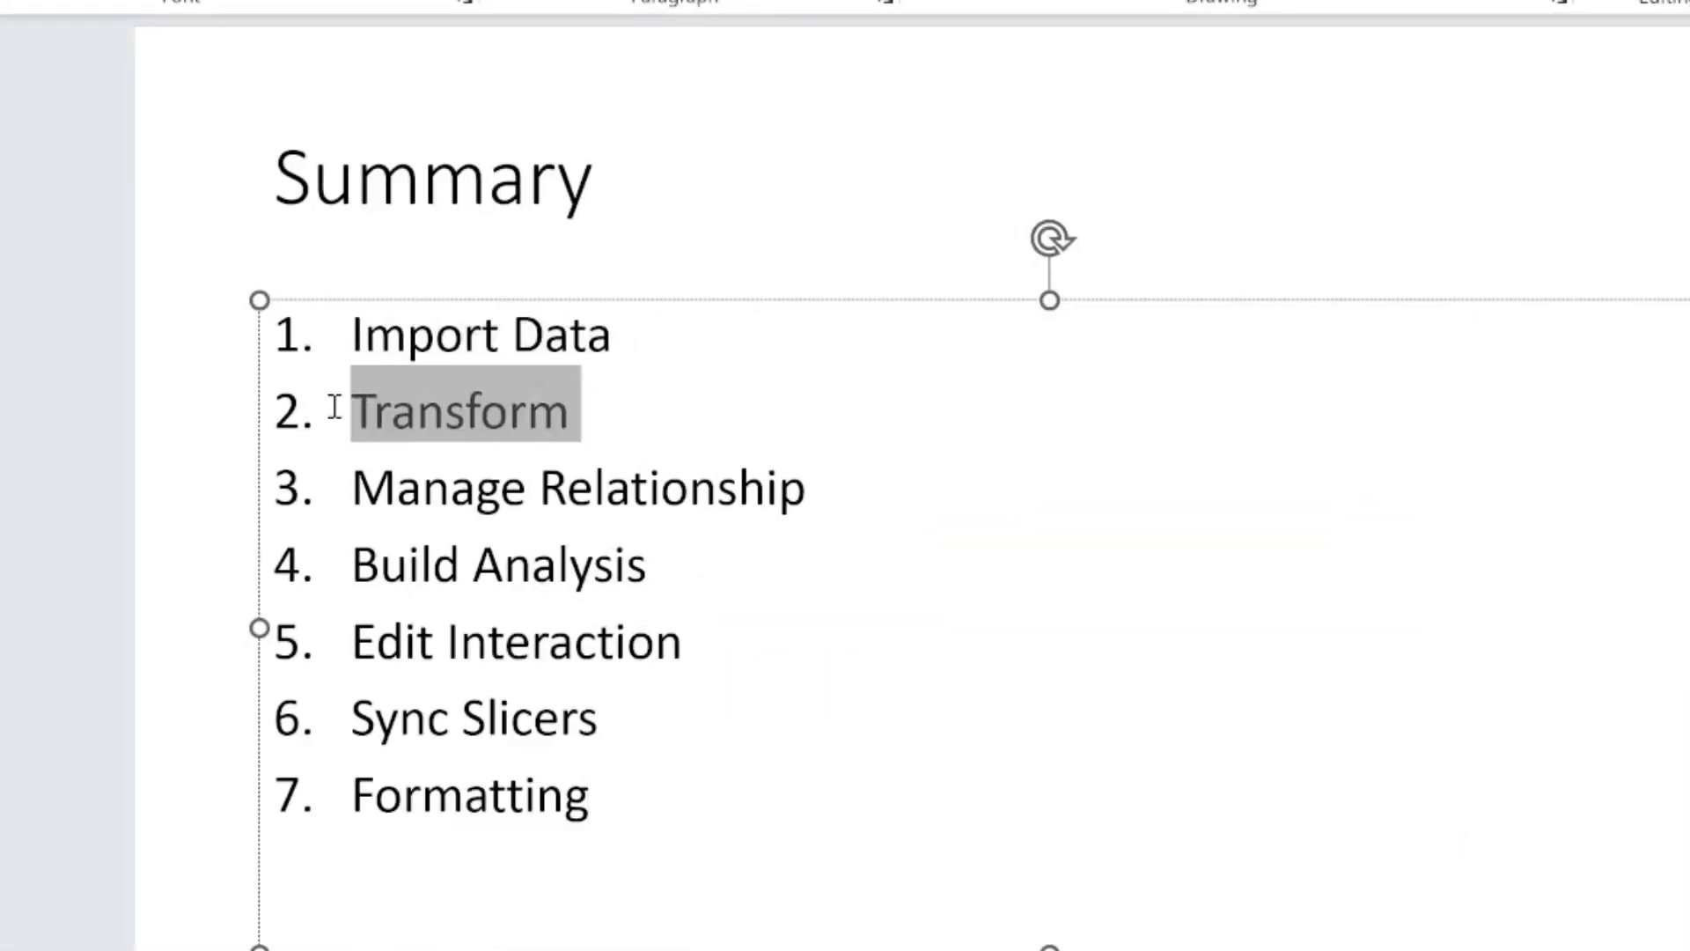
drag(352, 489, 818, 491)
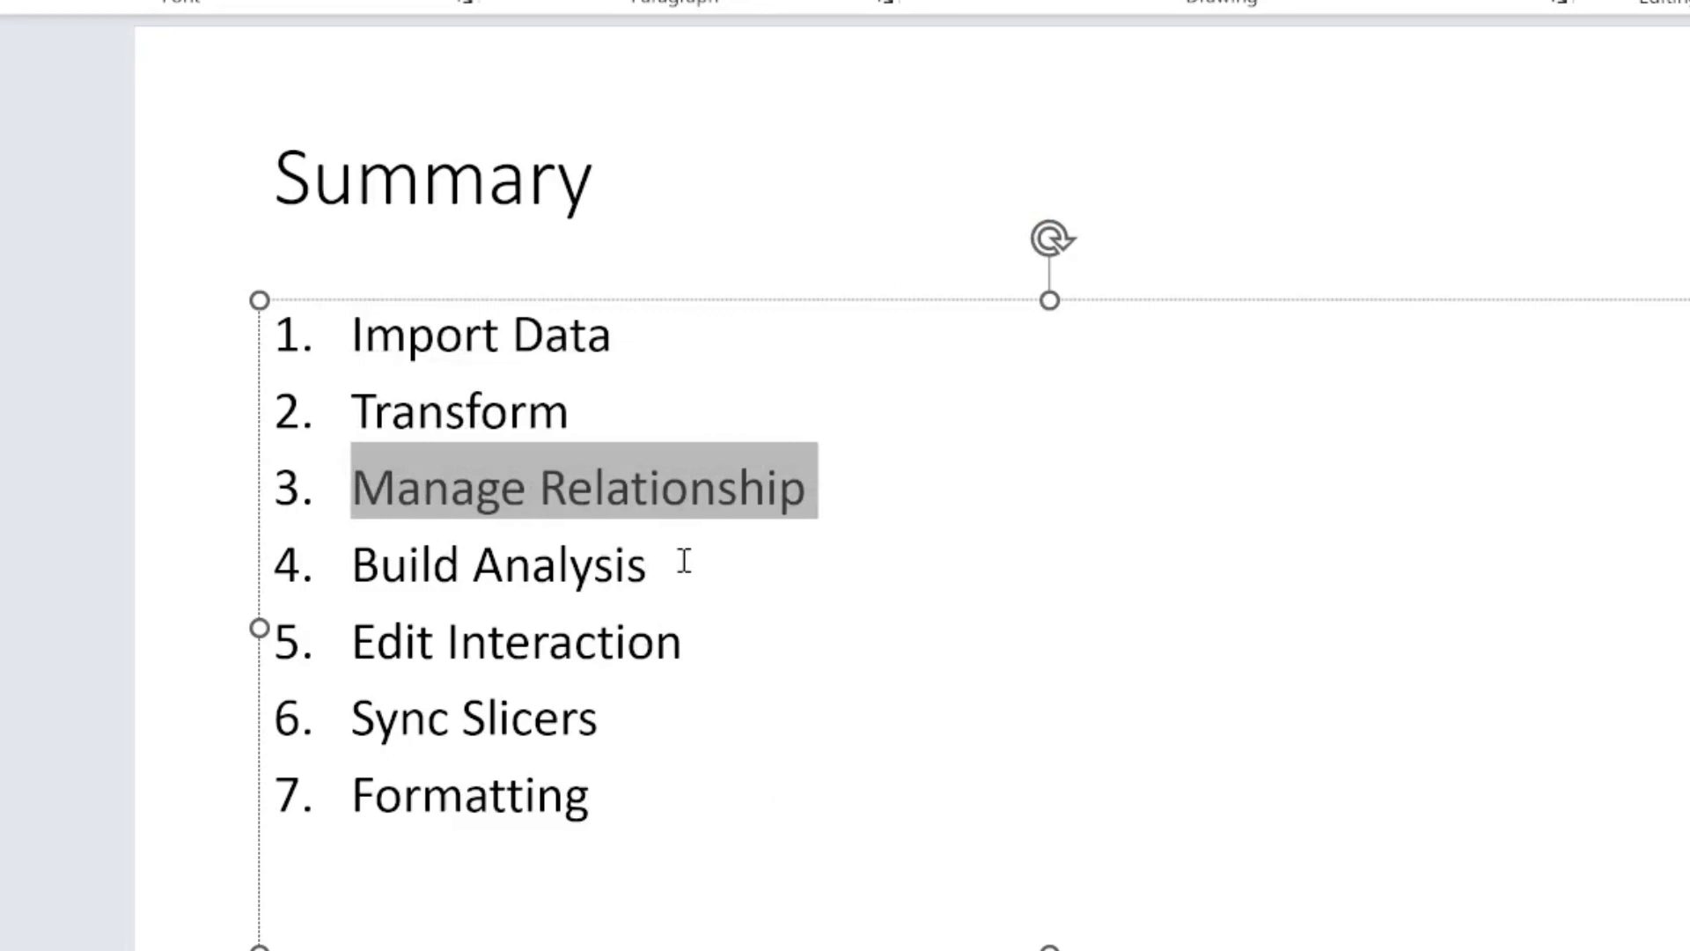
drag(685, 562, 394, 566)
drag(713, 652, 340, 649)
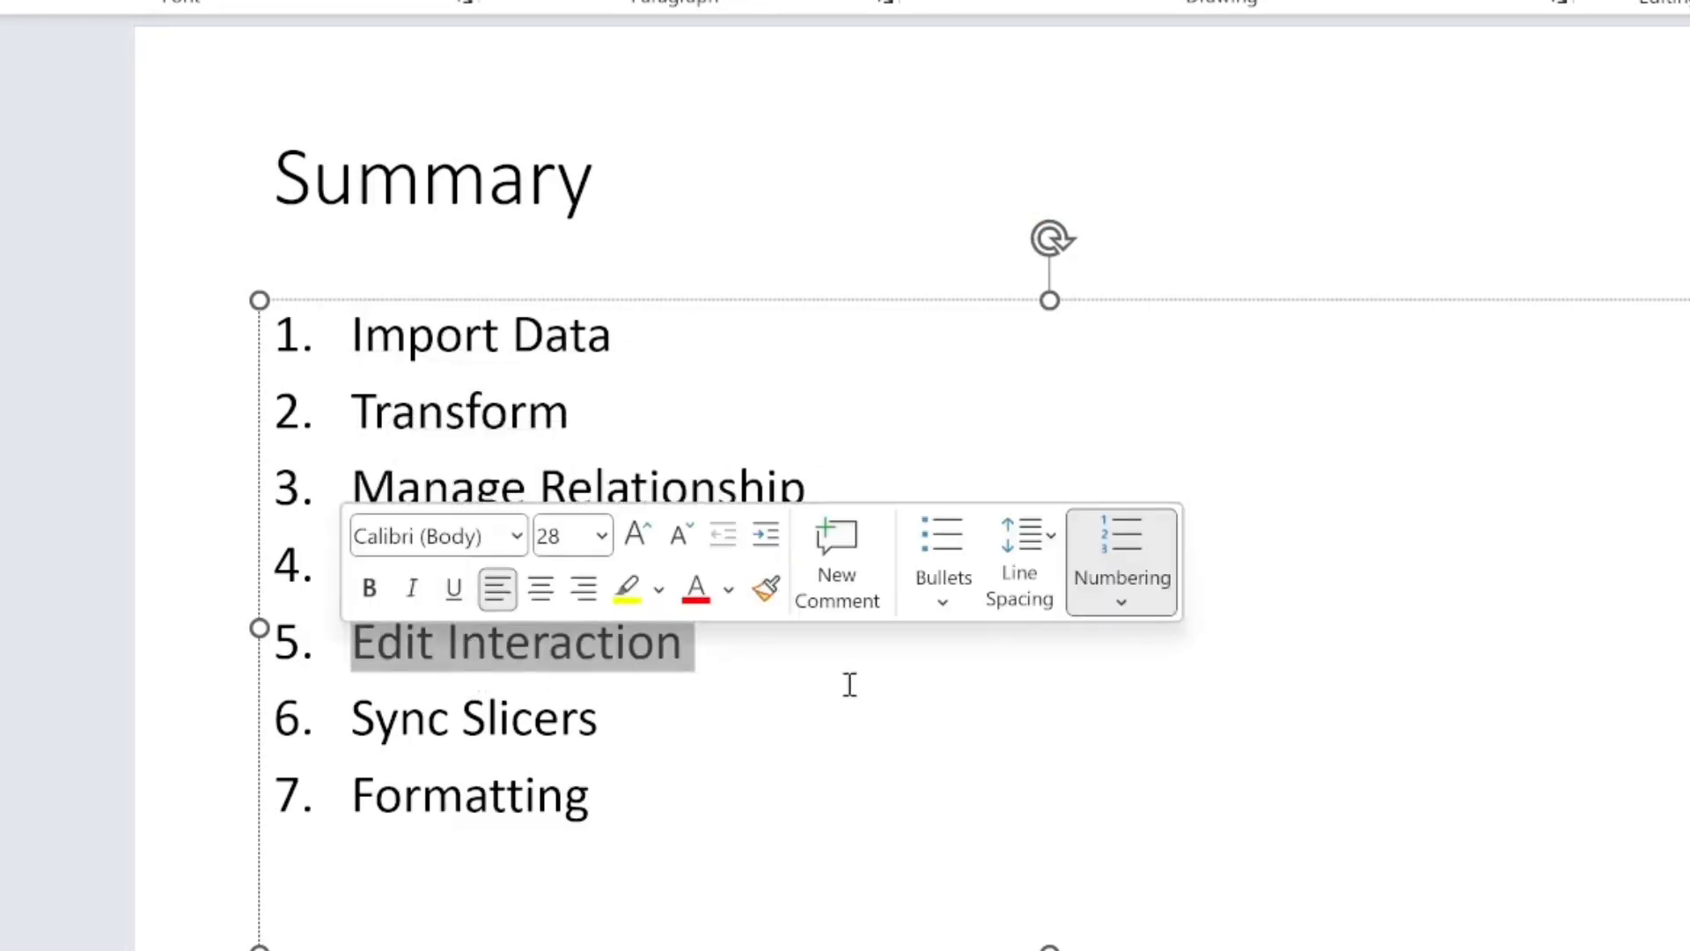
drag(648, 734, 413, 709)
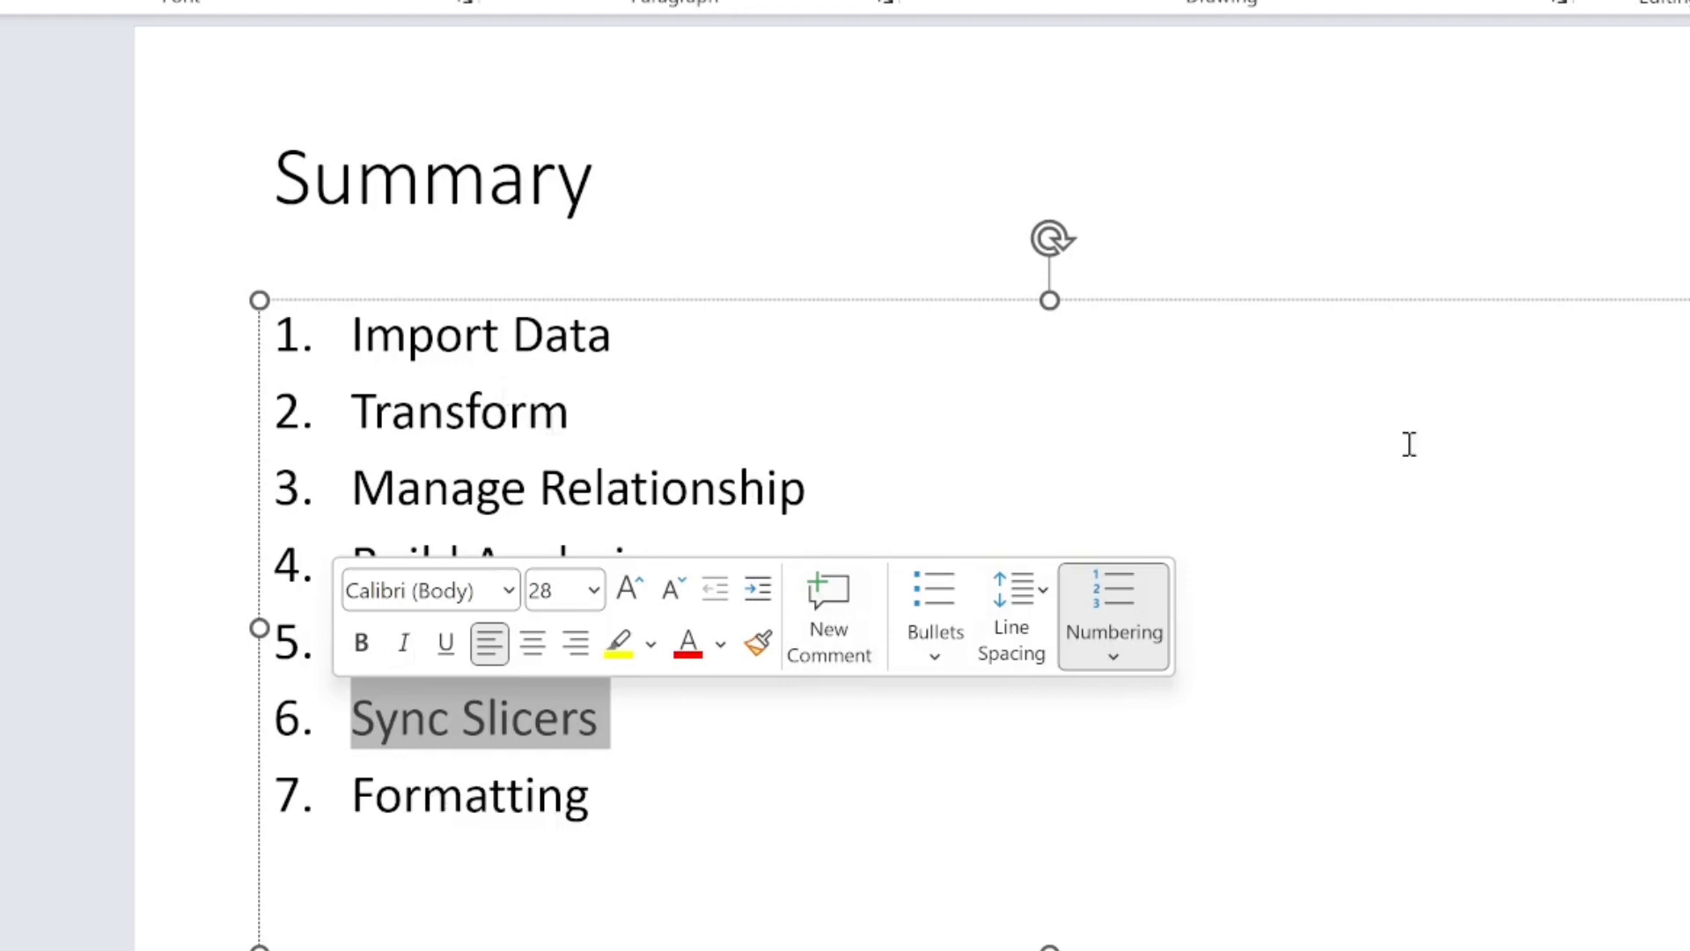
drag(598, 797, 325, 804)
Step: Add Drillthrough as the eighth item of the numbered list on the Summary slide
click(670, 816)
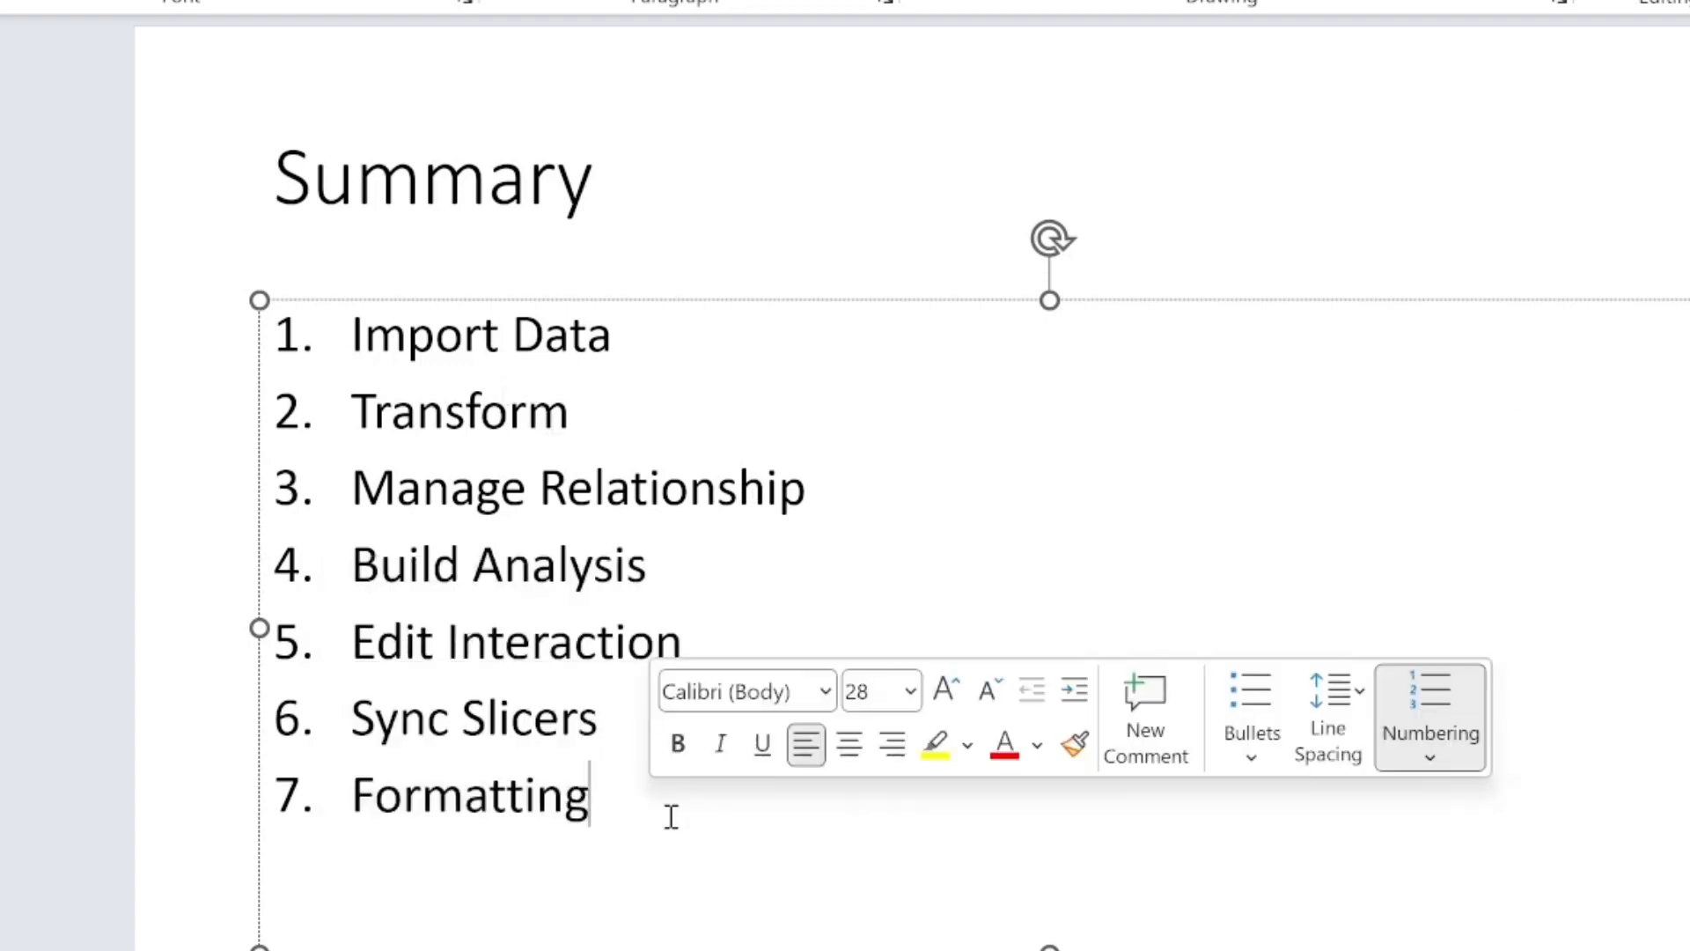
key(Return)
text(Drill)
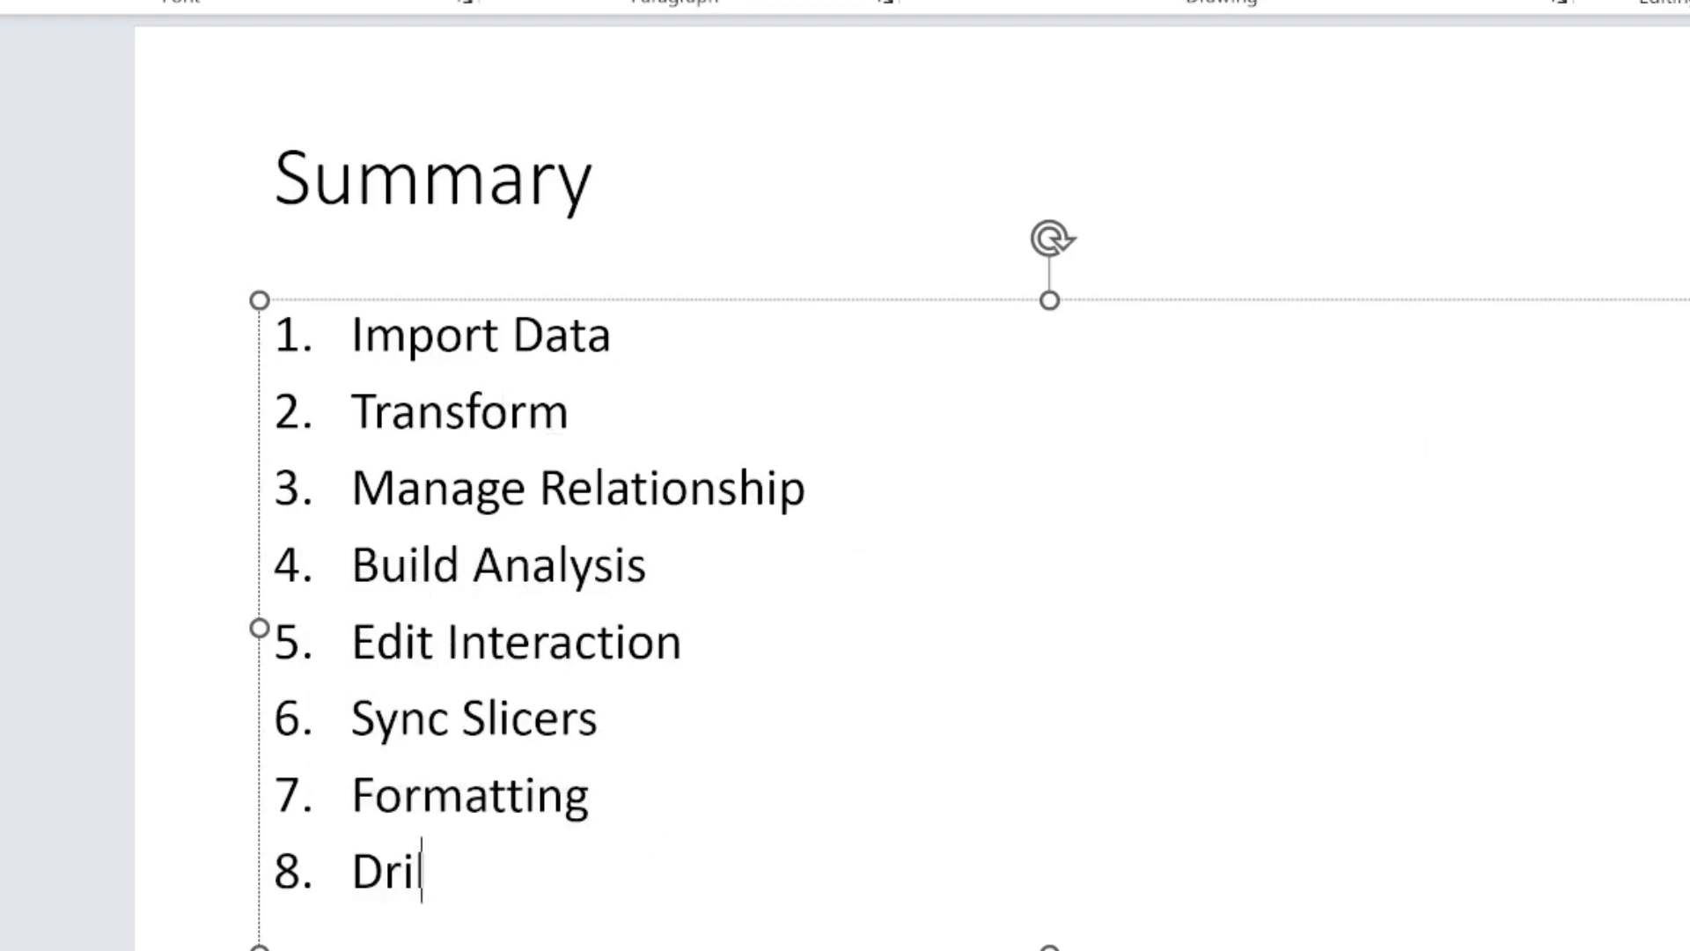
text(through)
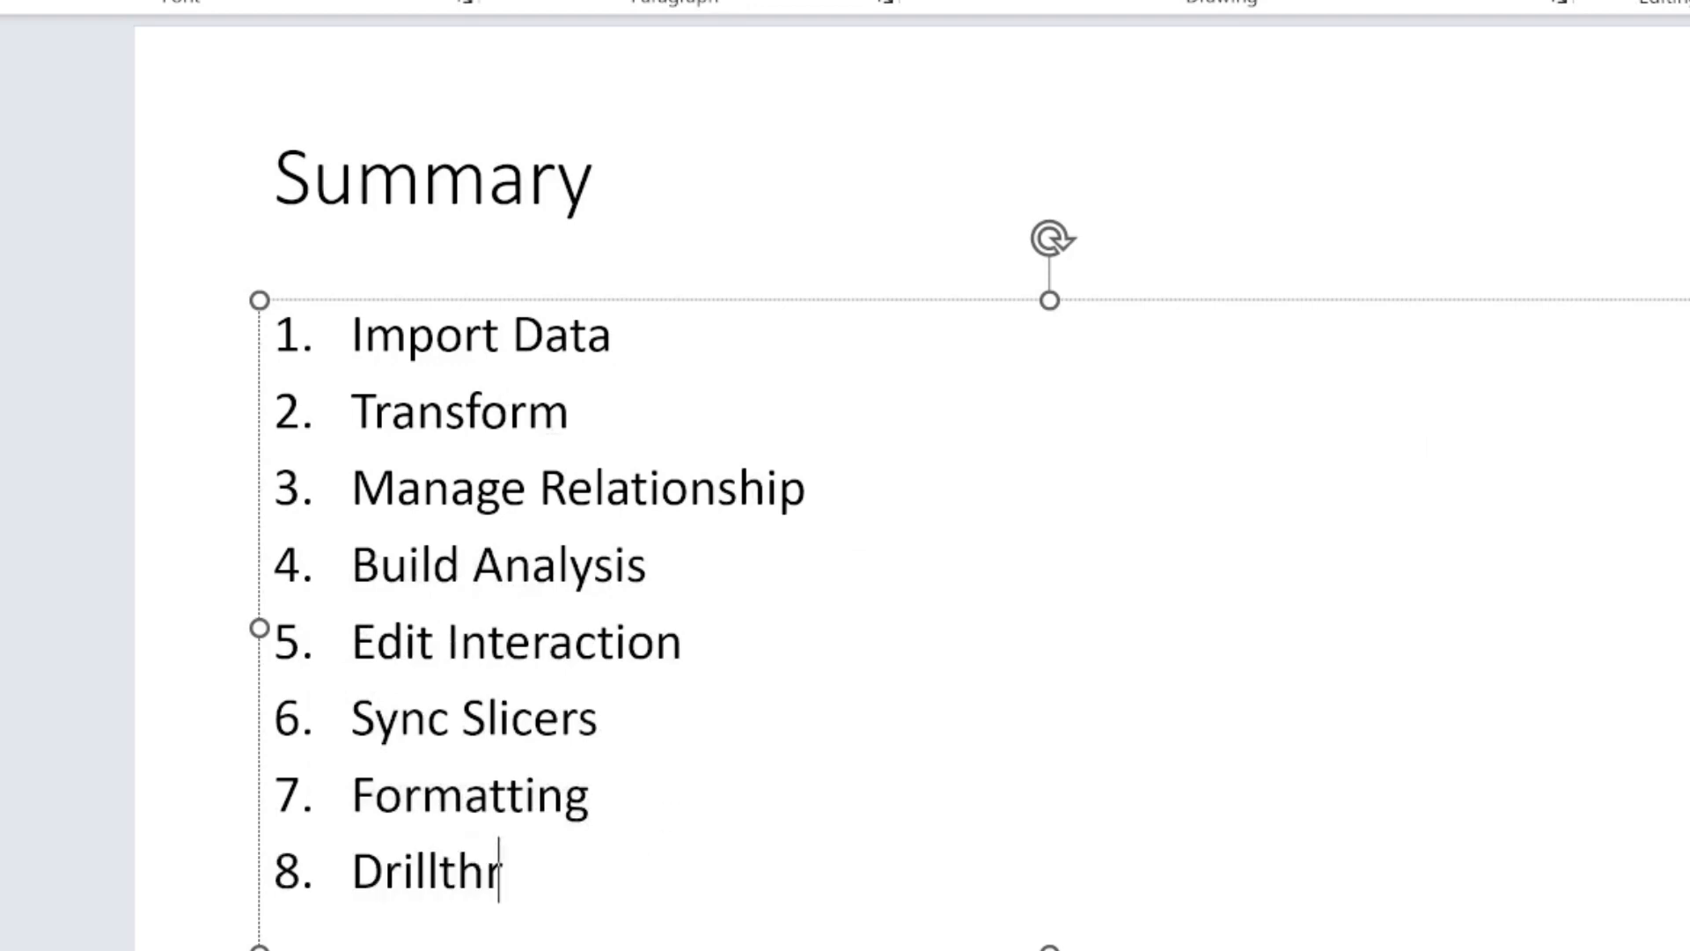
Step: Switch back to Power BI Desktop, select the highest bar in the average purchase price chart and clear the selection
key(alt+Tab)
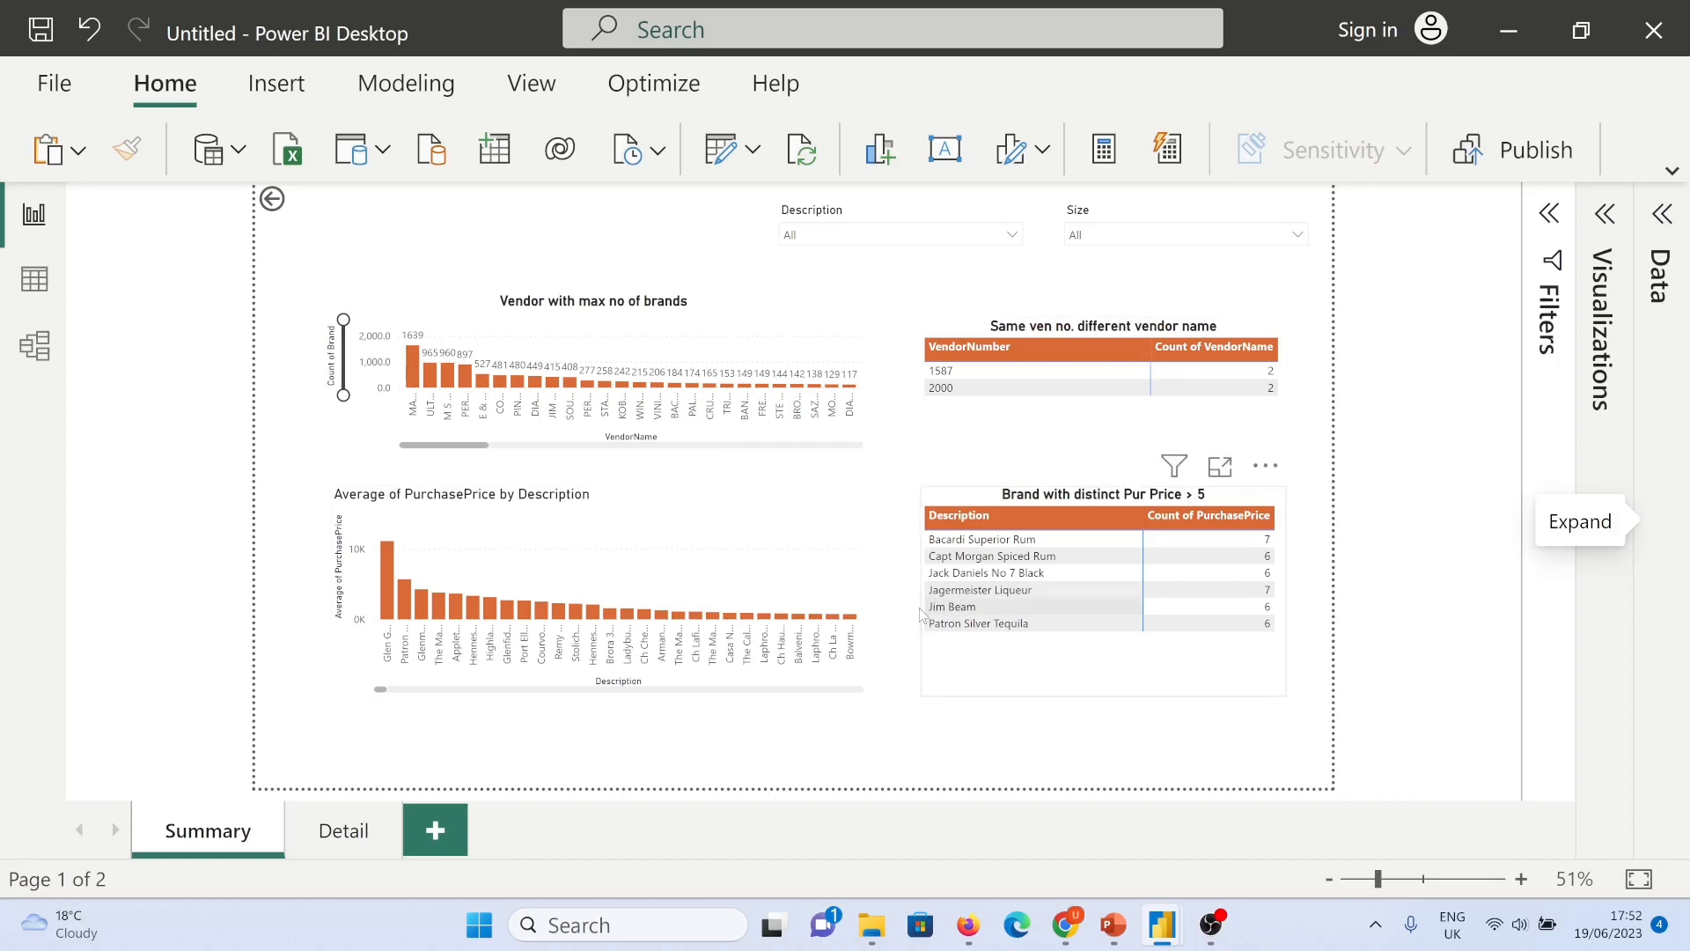
click(723, 511)
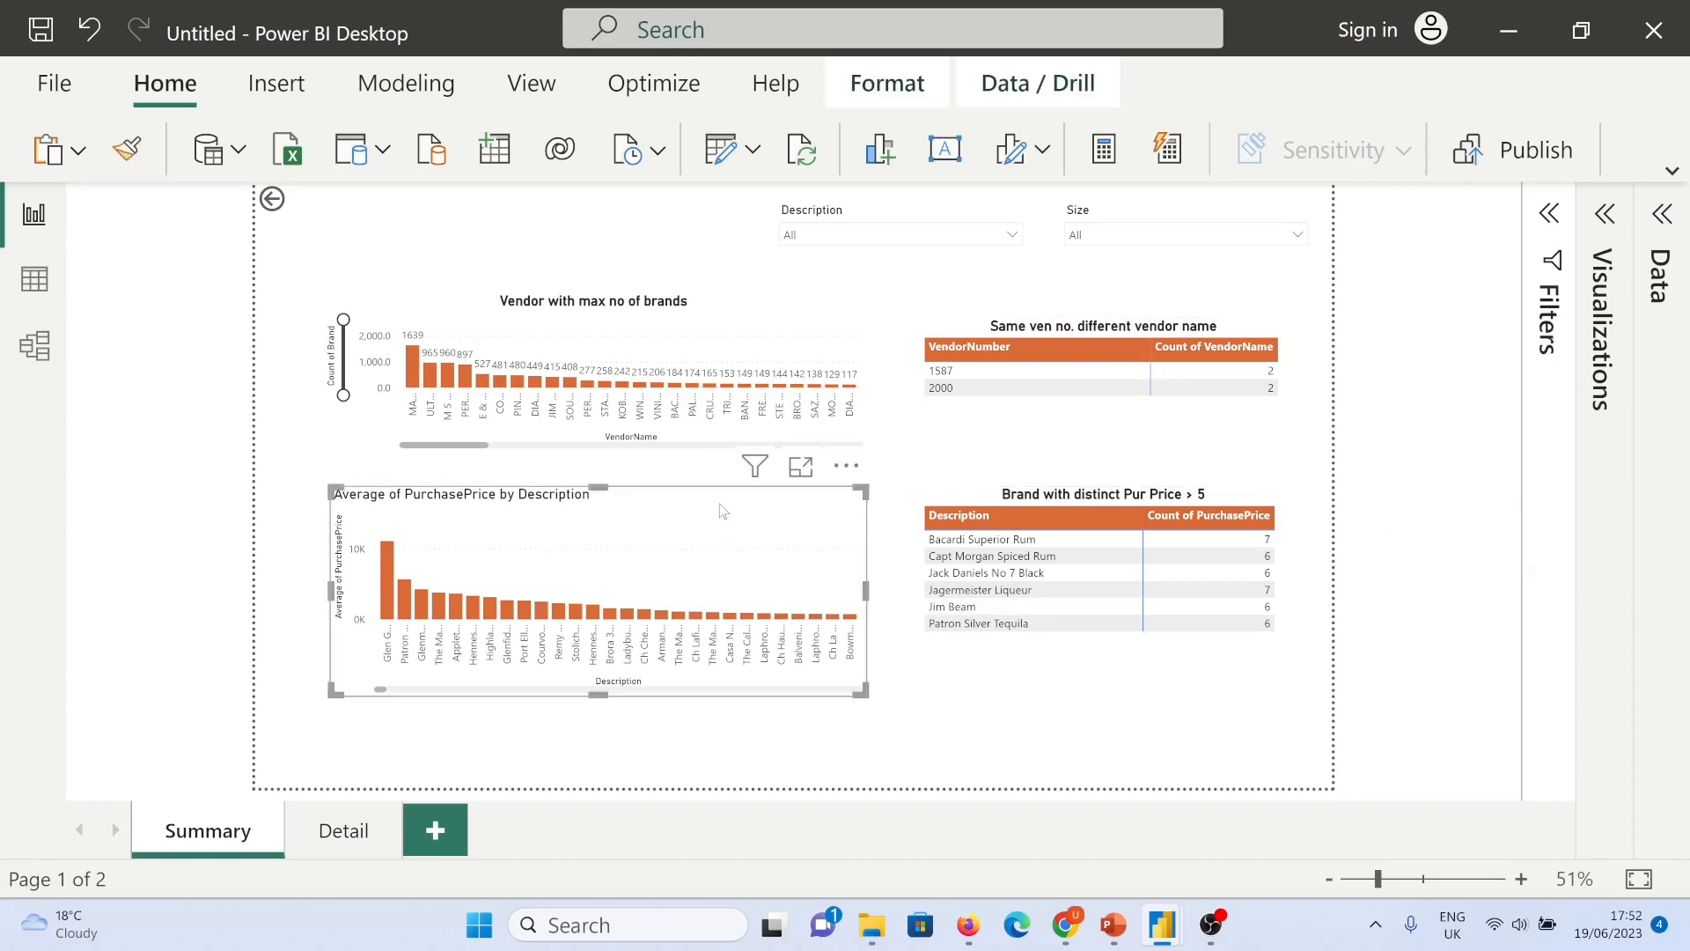
click(387, 564)
click(469, 541)
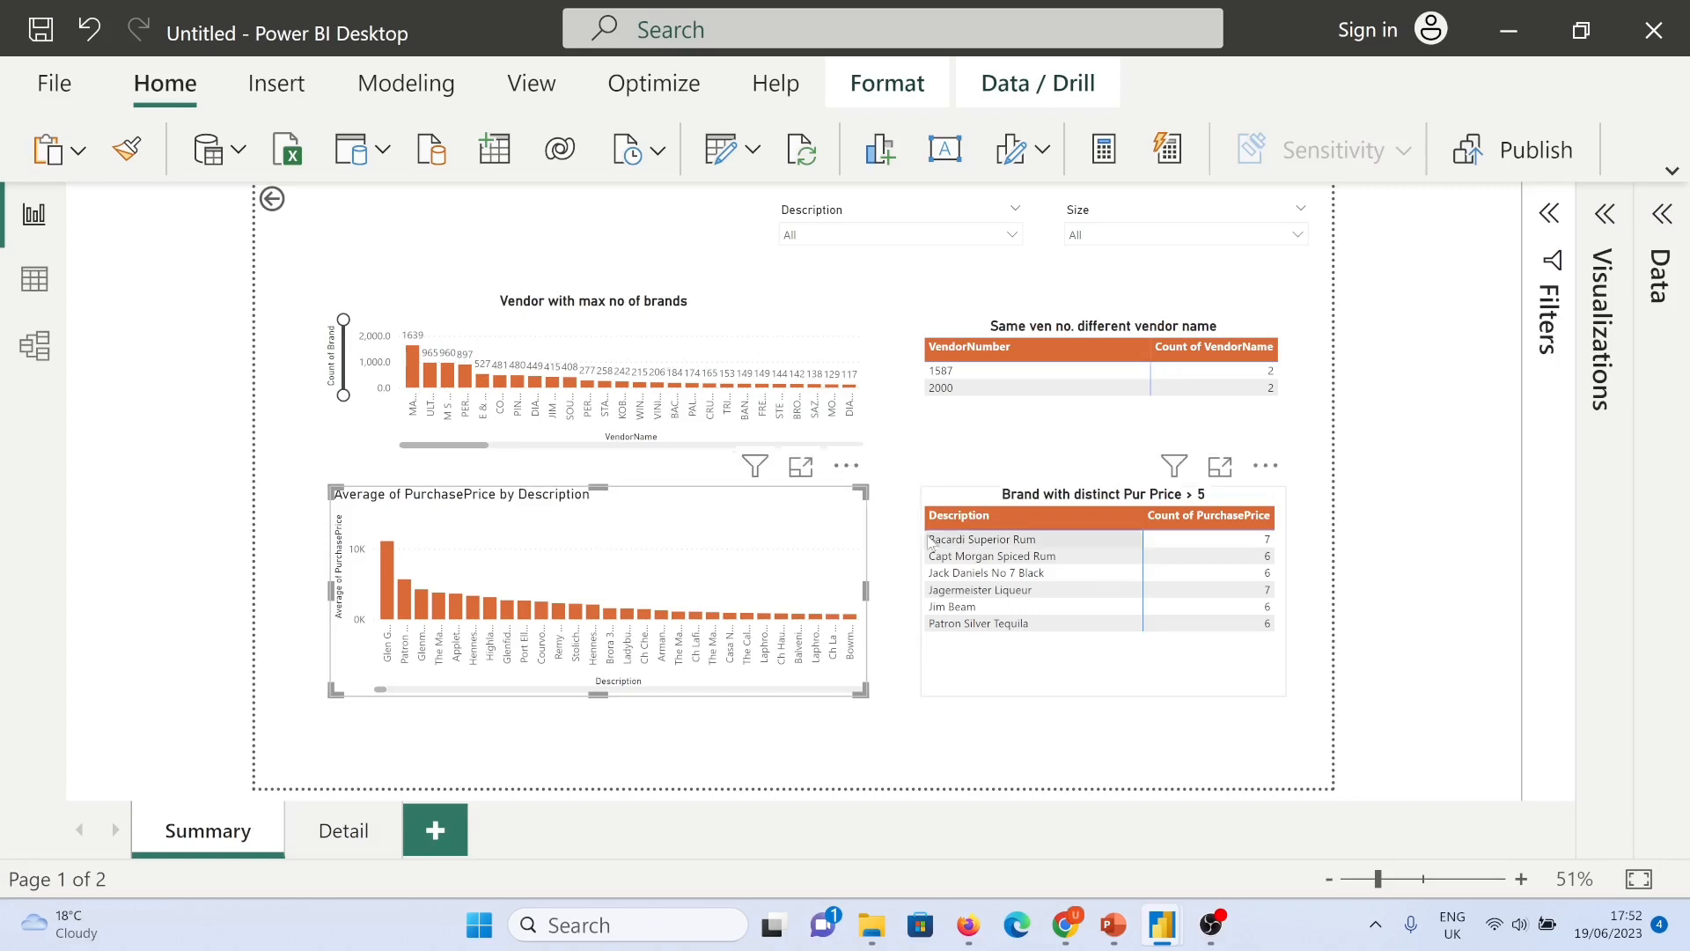
mouse_move(1164, 932)
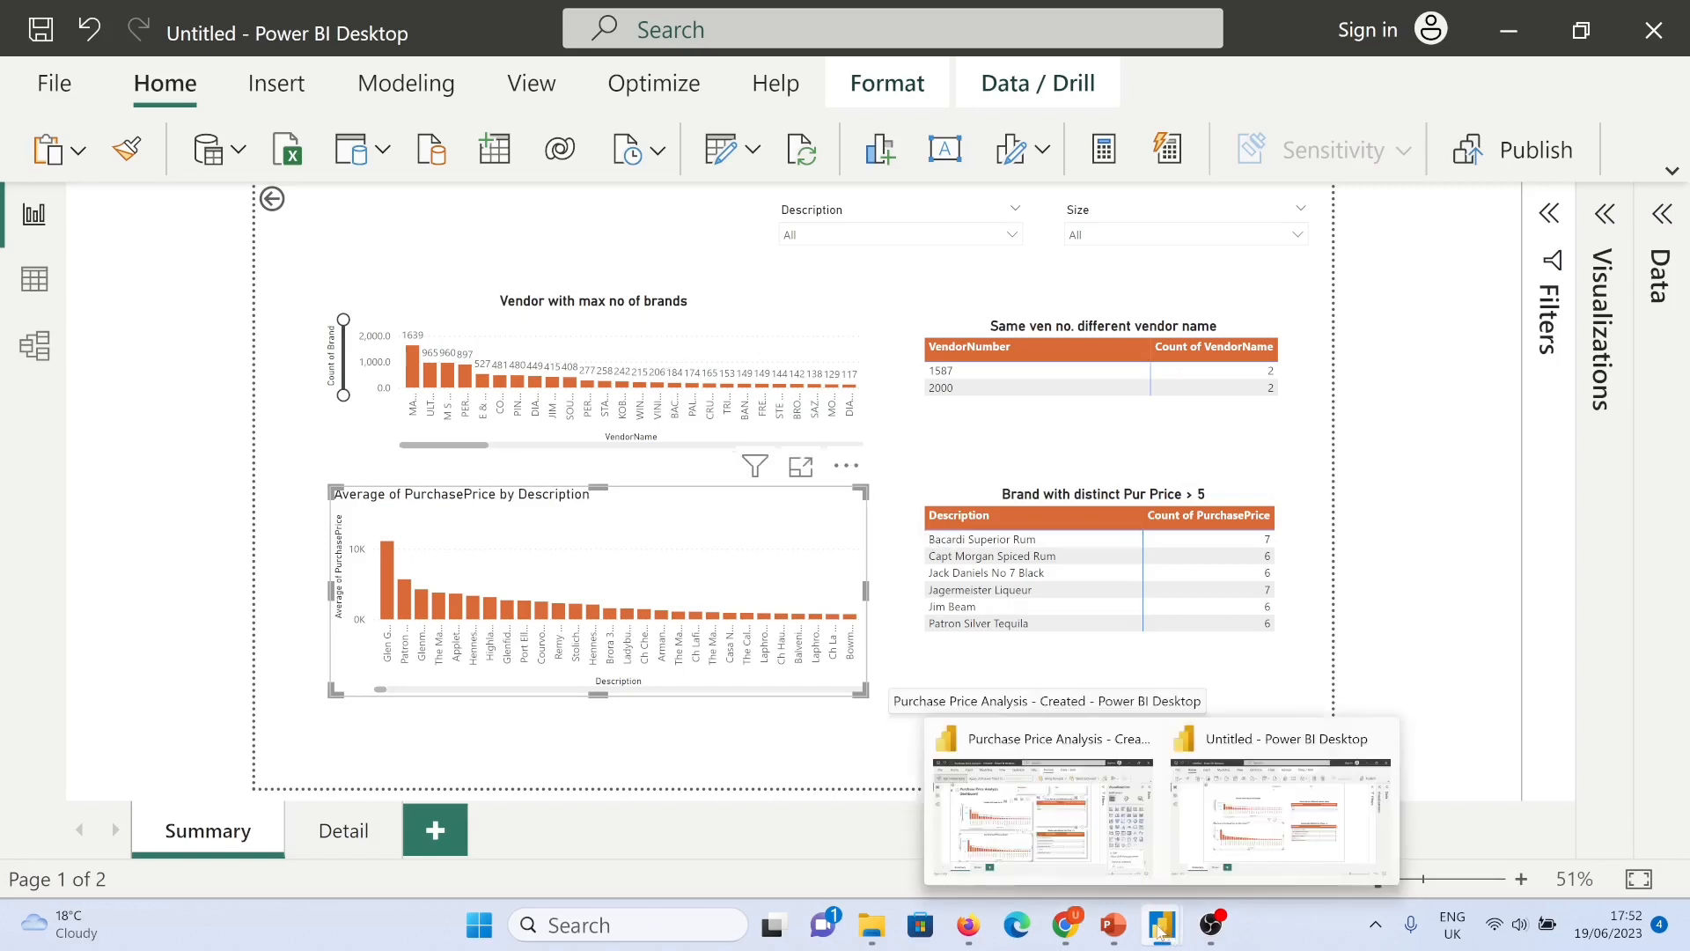